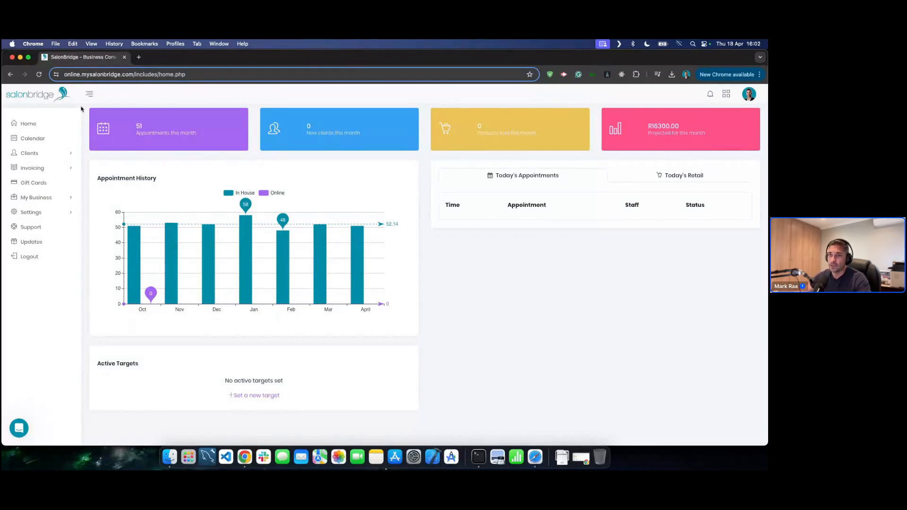
- Open the calendar, step forward and back a day, then return to today
click(41, 140)
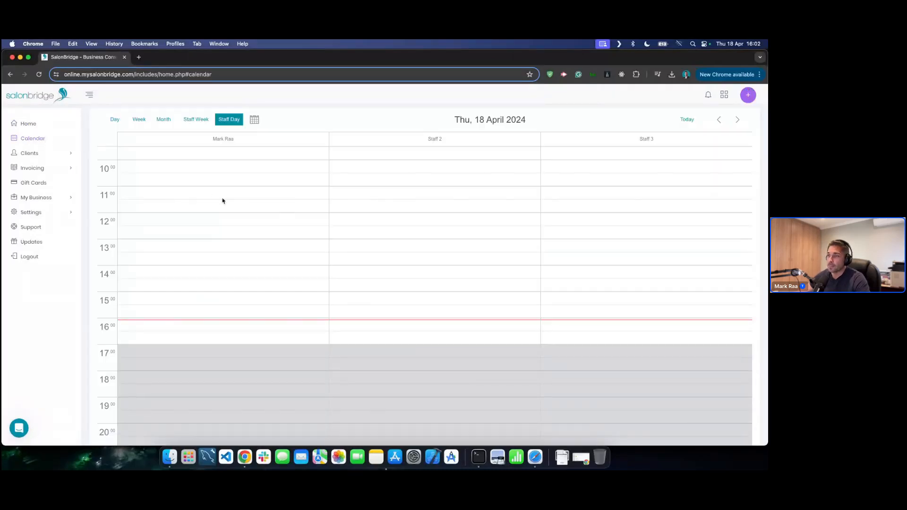
scroll(163, 182, up, 3)
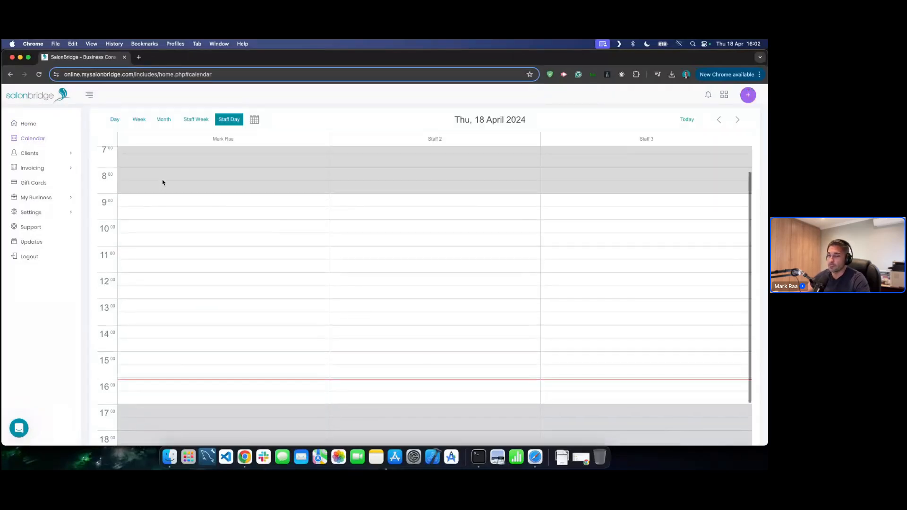
scroll(166, 181, down, 1)
scroll(165, 181, down, 2)
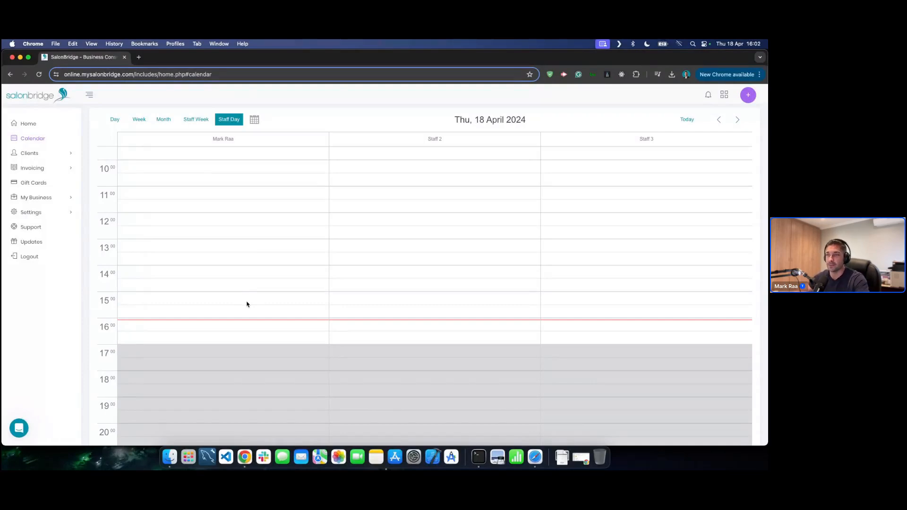
scroll(350, 156, up, 2)
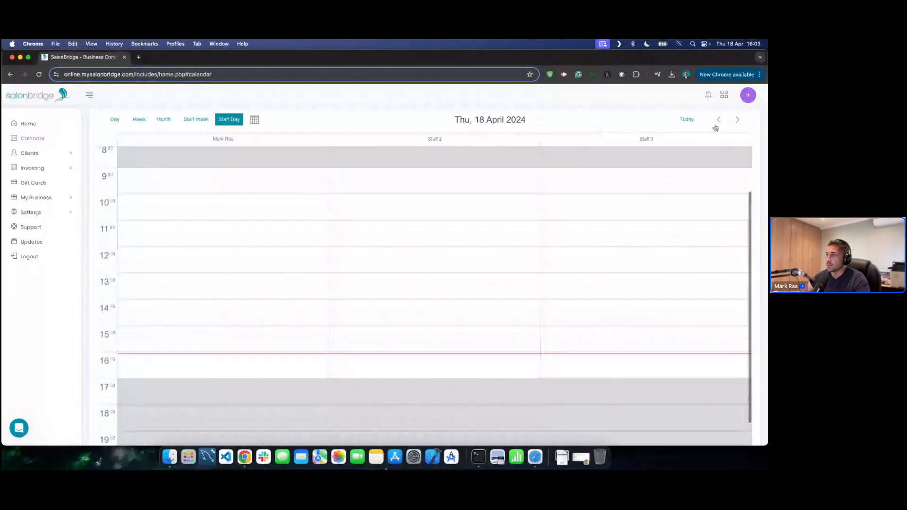
click(737, 119)
click(738, 120)
click(717, 121)
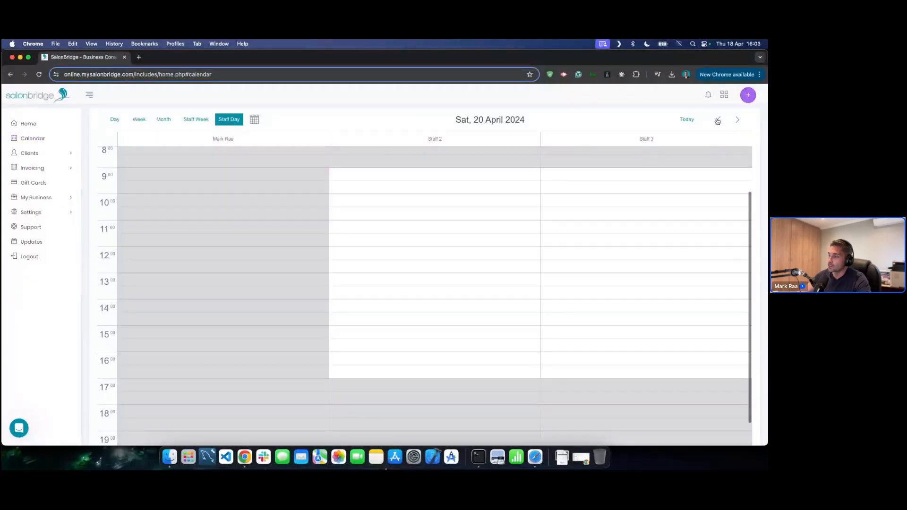
click(687, 120)
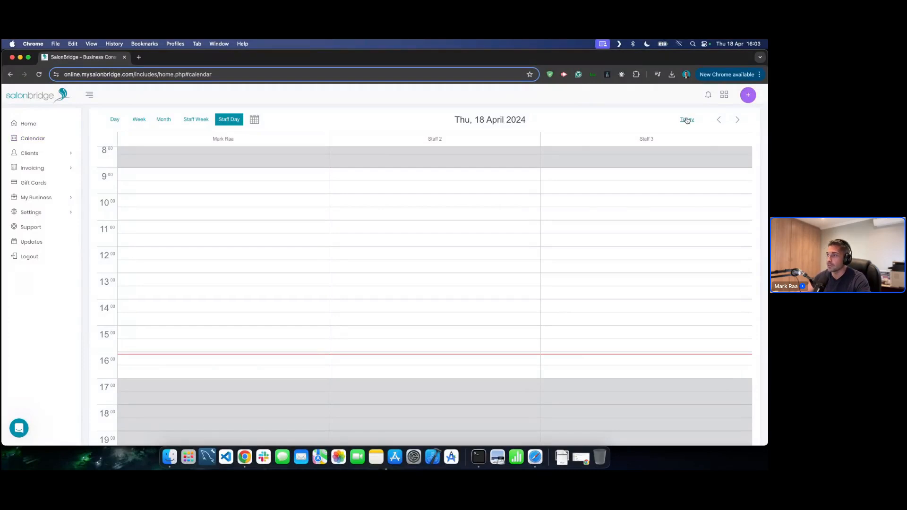
- Jump to Friday 26 April, return to today, then try the Month, Staff Week and Staff Day views
click(256, 120)
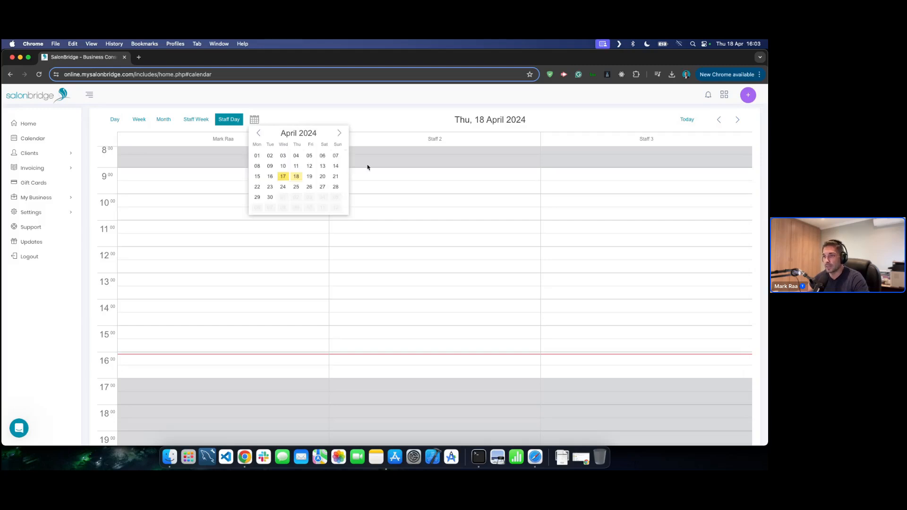
click(309, 188)
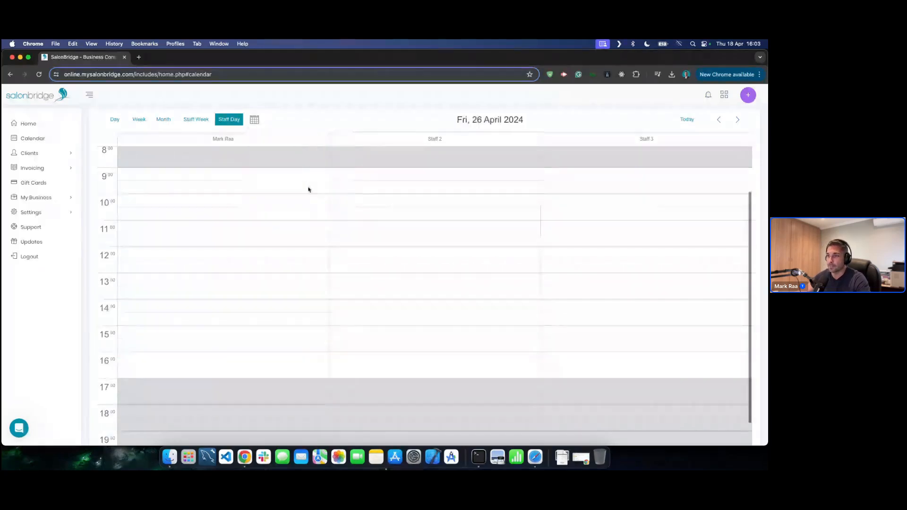
click(686, 120)
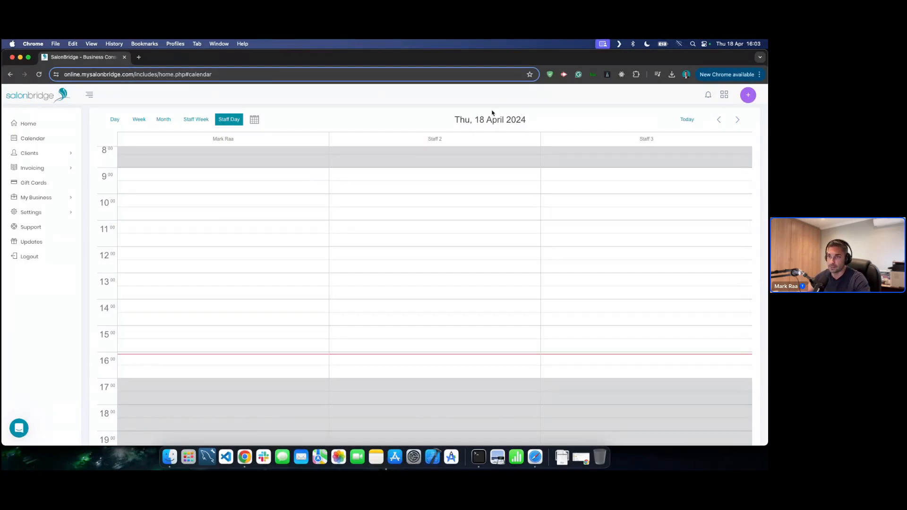
click(161, 119)
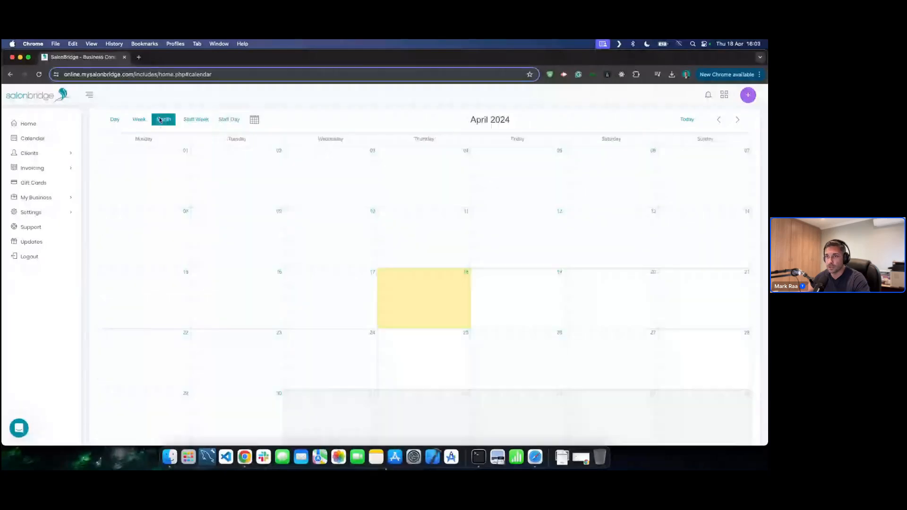
click(196, 119)
click(227, 121)
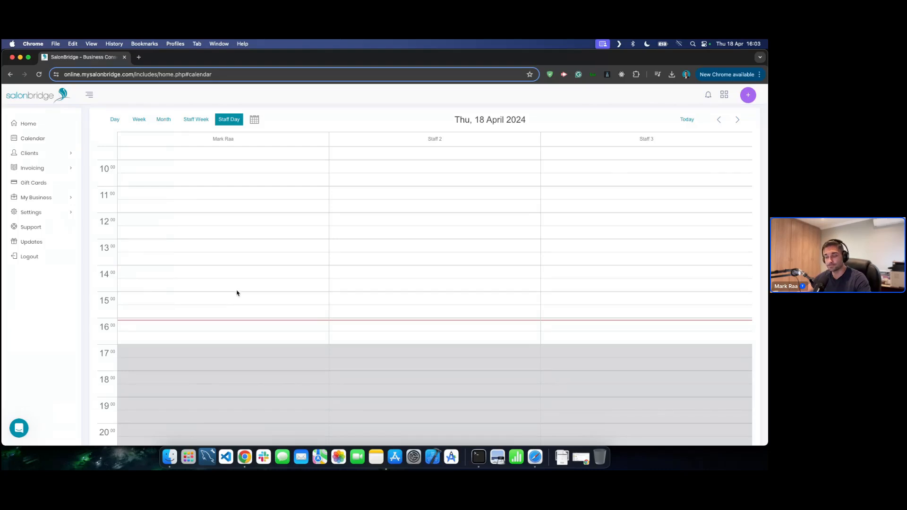
scroll(237, 293, down, 1)
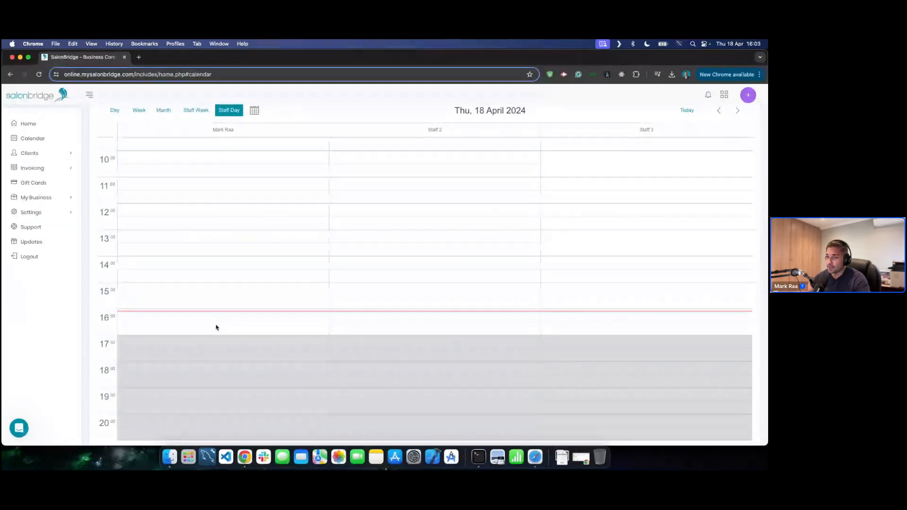
- Book a 16:30 Gents Cut with Staff 2, entering the client's name, email and mobile number
click(390, 325)
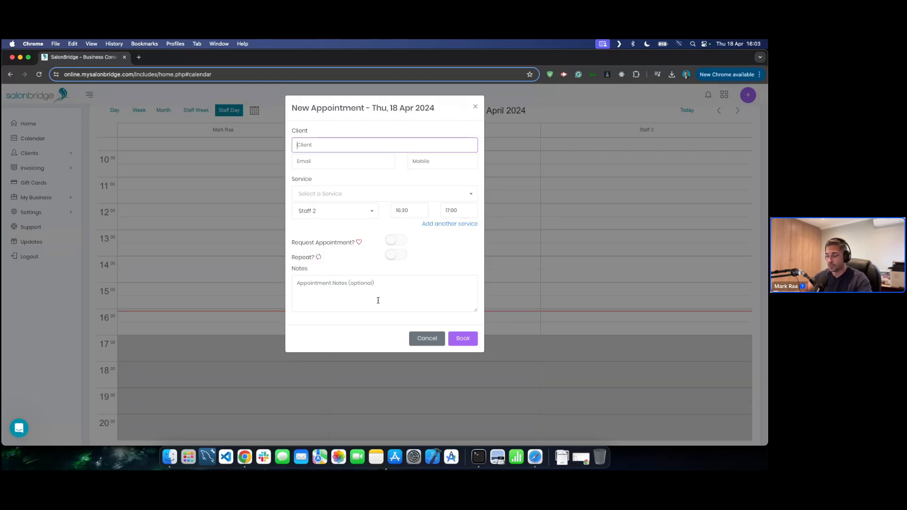
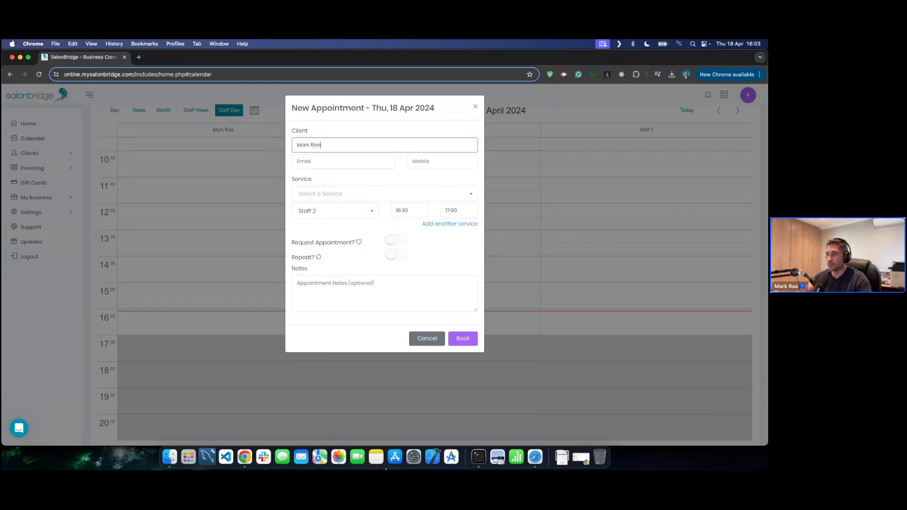
click(297, 161)
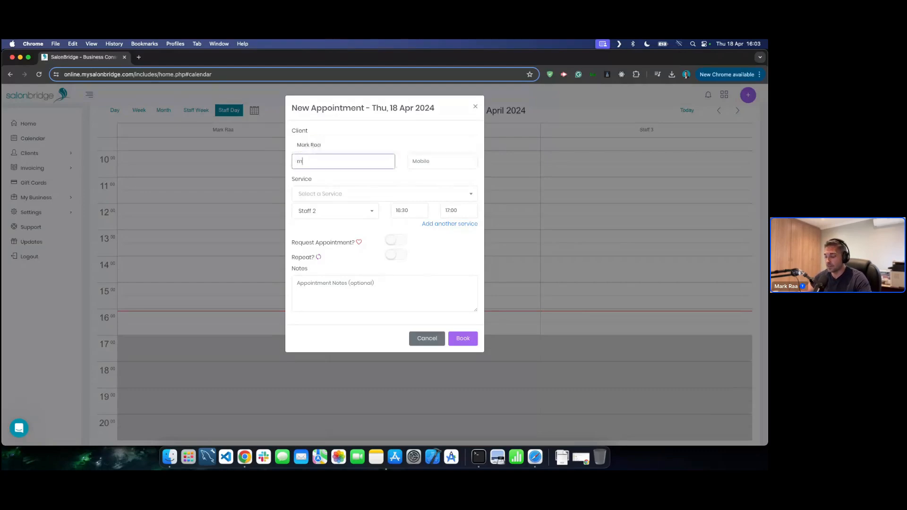
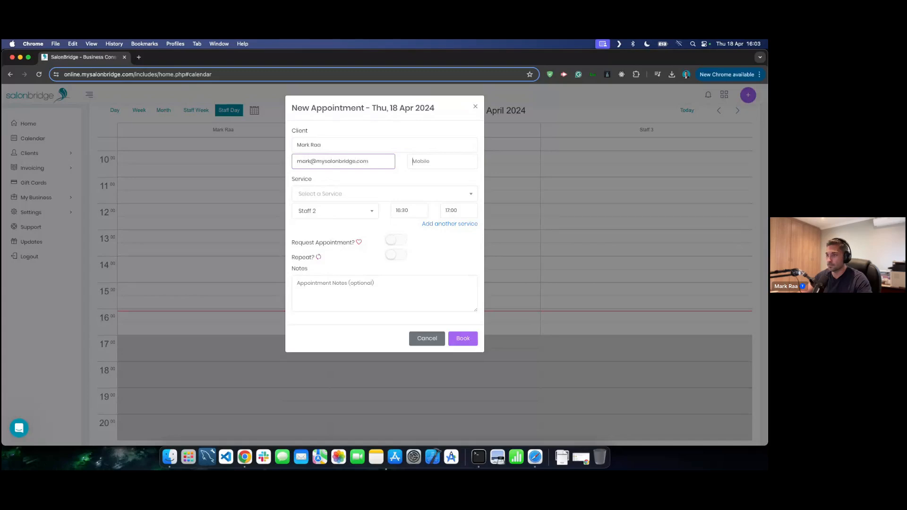
key(Tab)
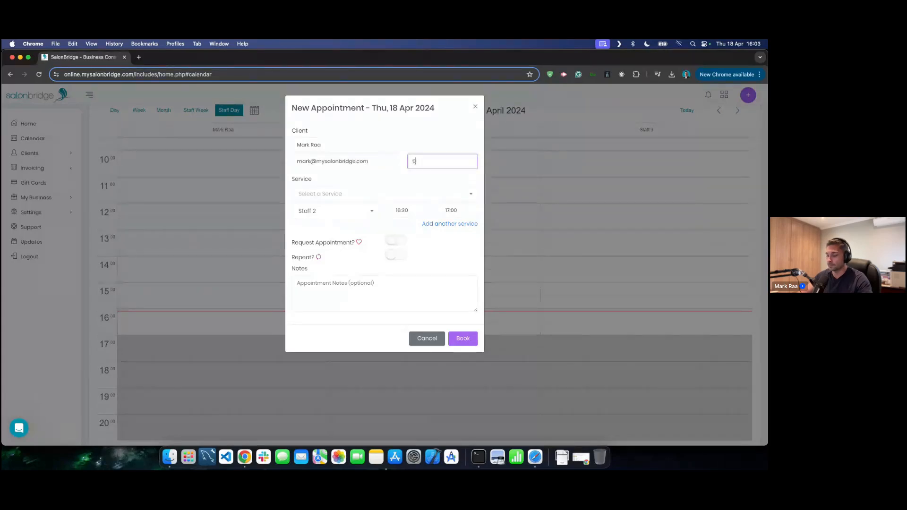
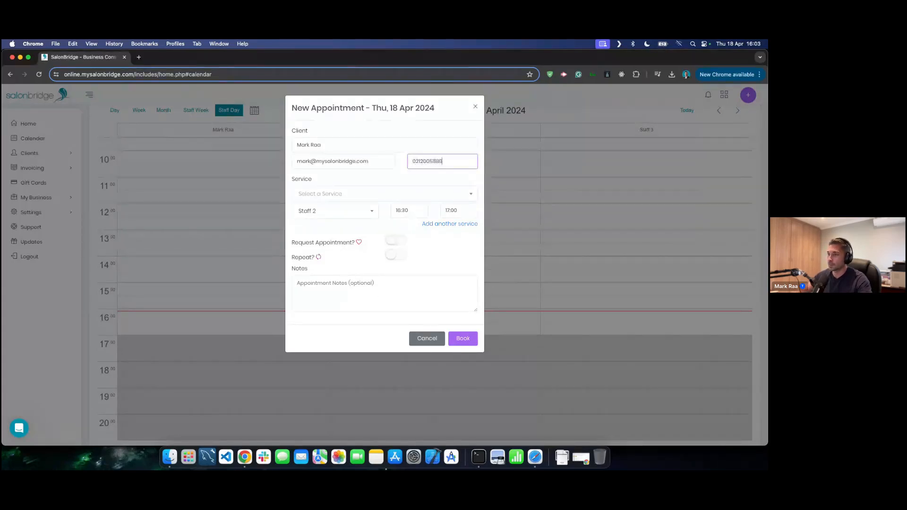
click(387, 194)
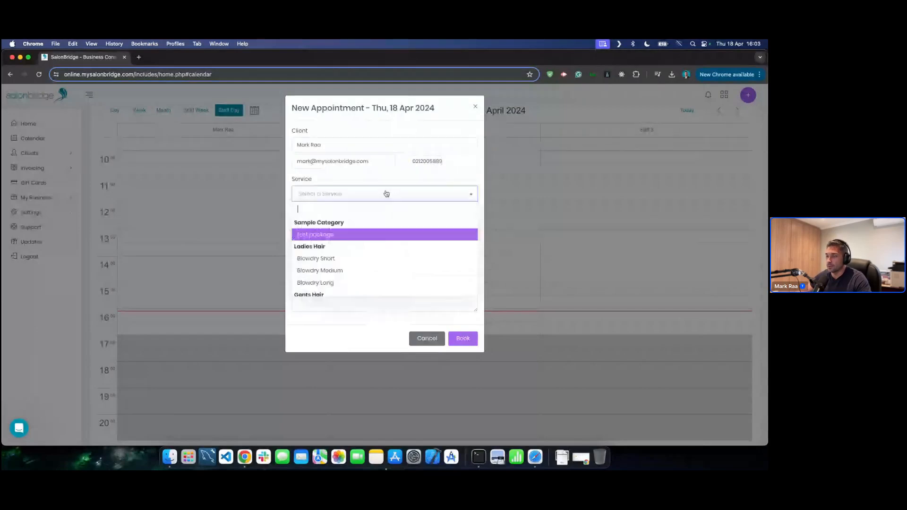
scroll(359, 241, down, 5)
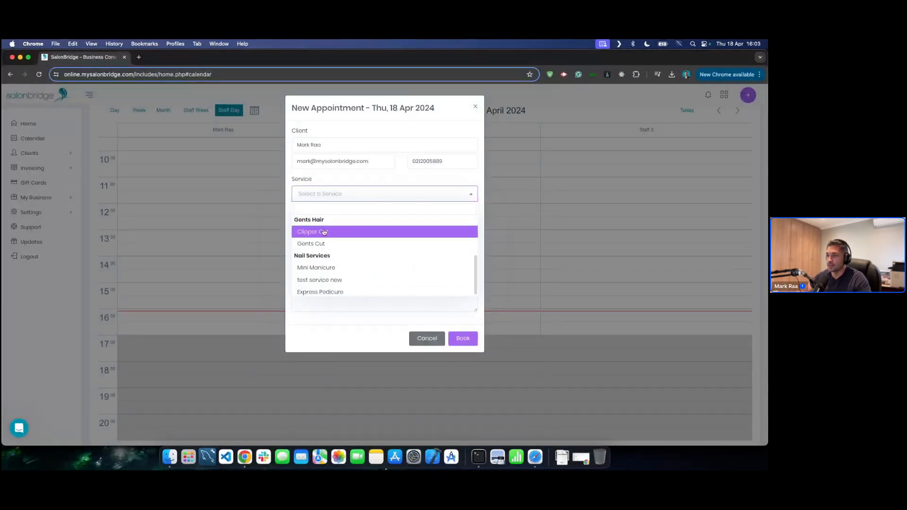
click(320, 243)
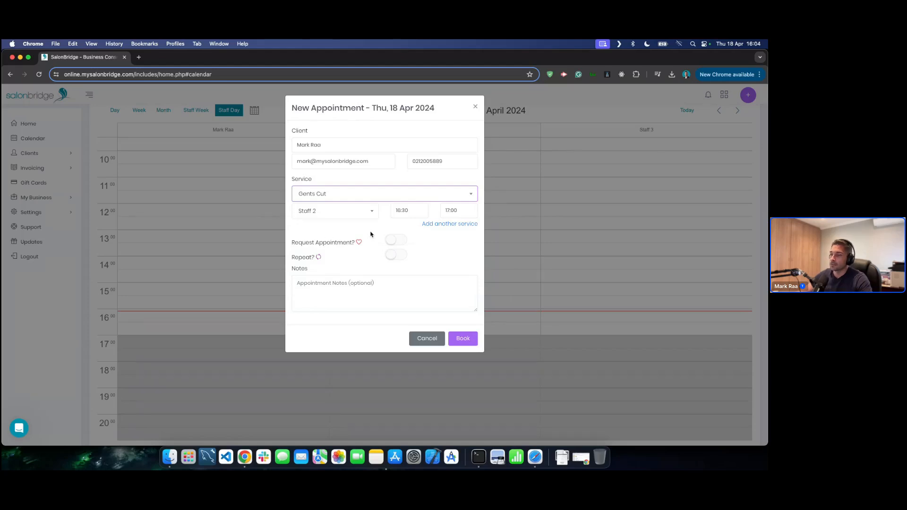
click(464, 339)
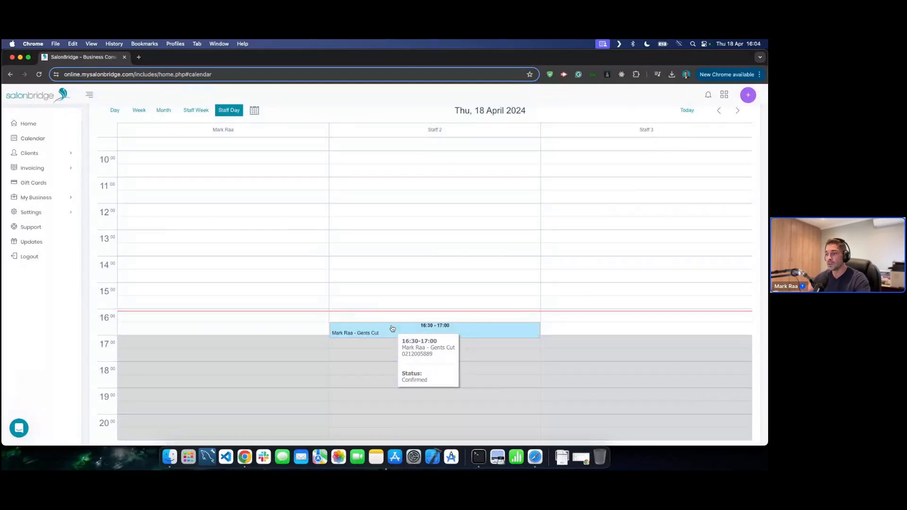
- Move the Gents Cut to 17:30 in the first staff column, then back to Staff 2 at 16:30
click(434, 327)
drag(433, 327, 306, 353)
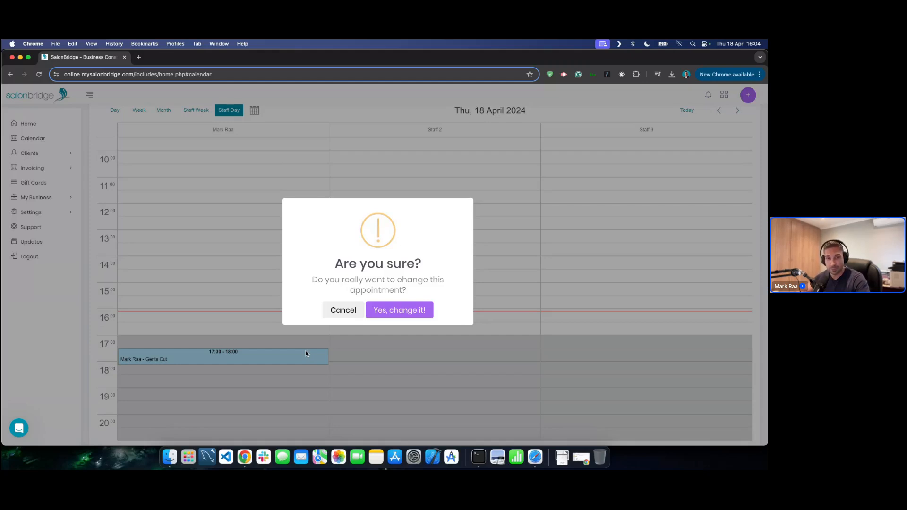
click(400, 312)
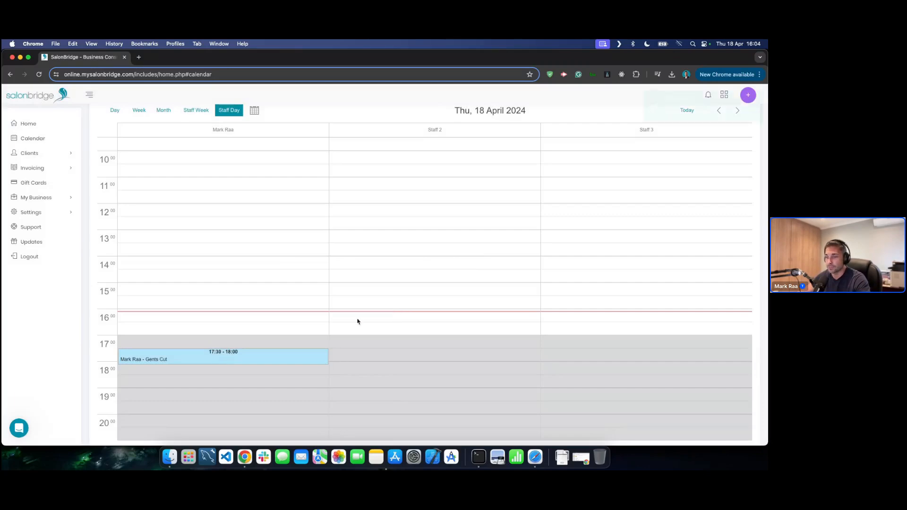
drag(216, 353, 392, 326)
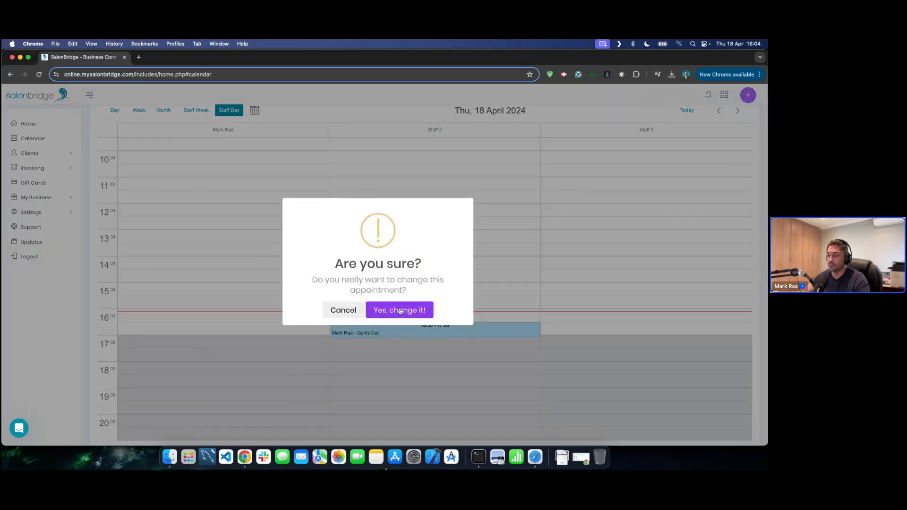
click(399, 309)
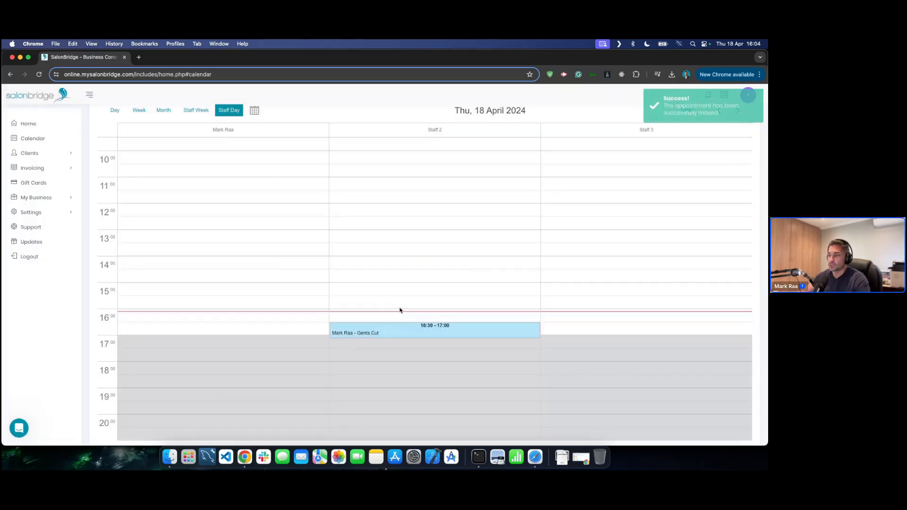
- Open the Gents Cut's status menu, dismiss it, and scroll so 9:00 is at the top
mouse_move(394, 334)
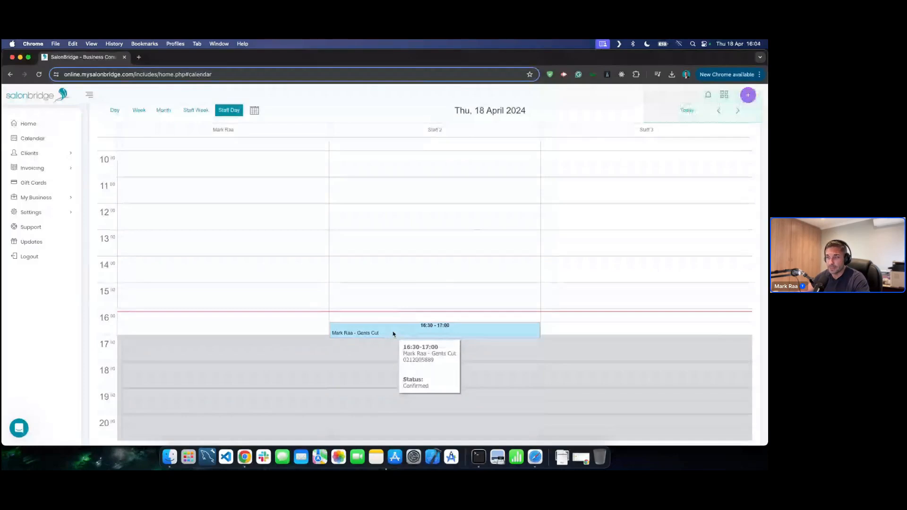
right_click(393, 334)
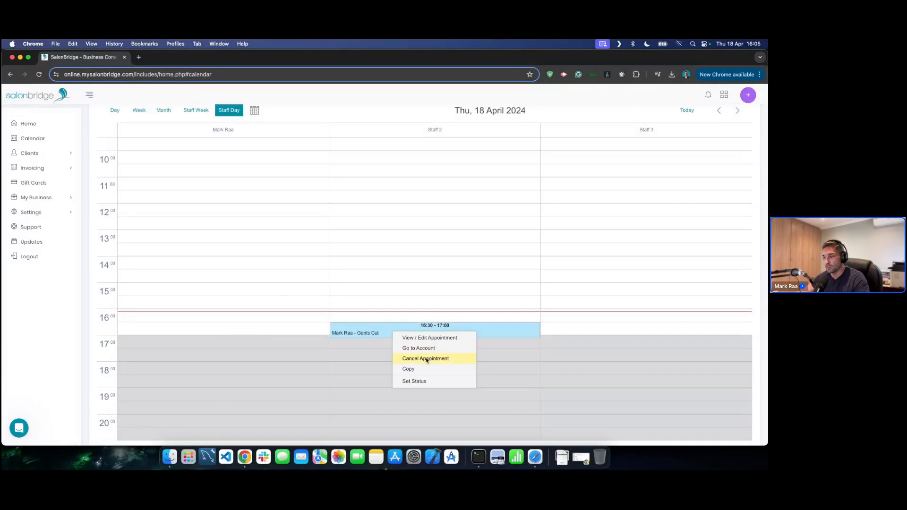
mouse_move(423, 384)
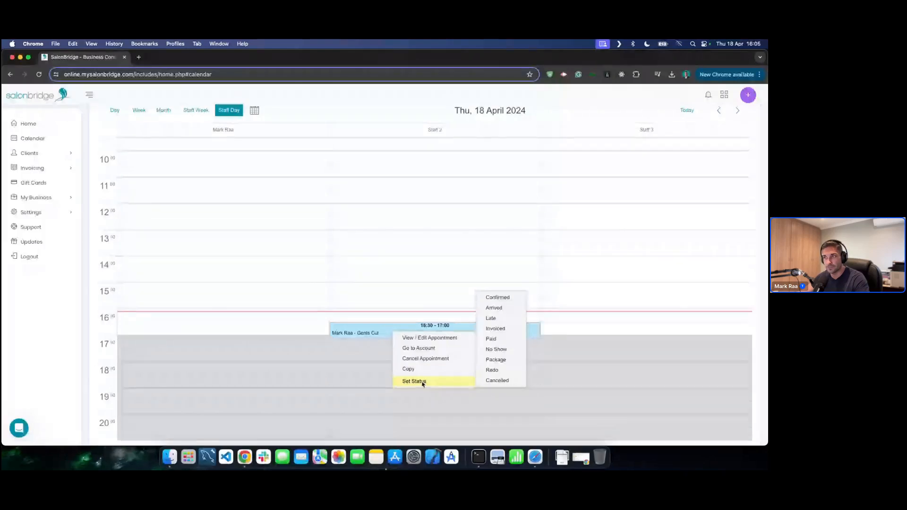
click(473, 109)
scroll(401, 260, up, 1)
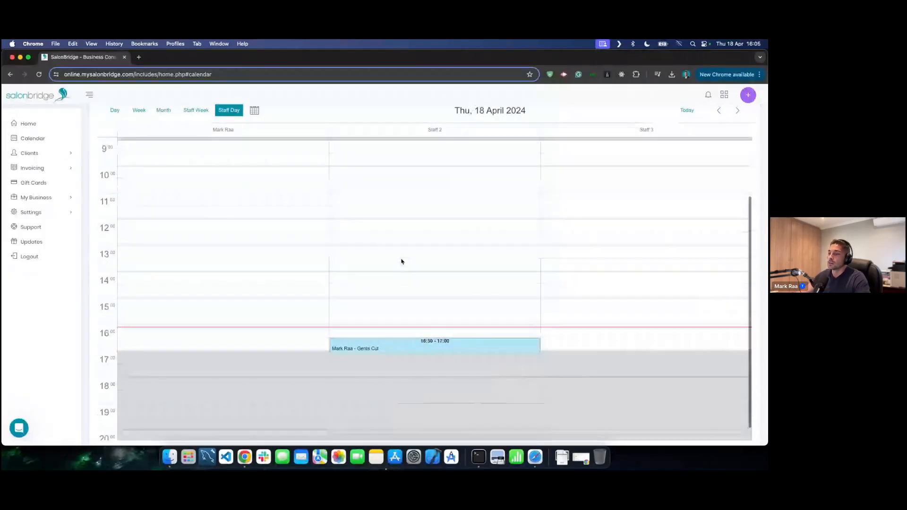
click(266, 339)
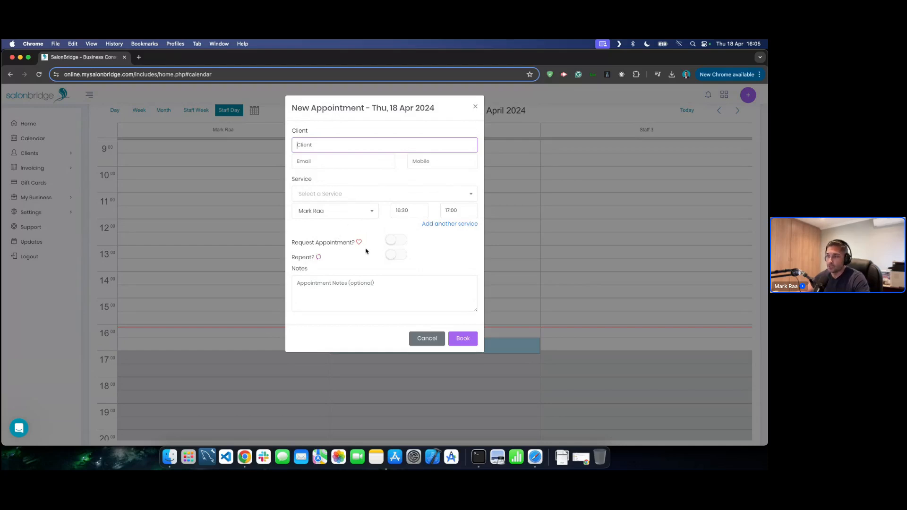
click(388, 195)
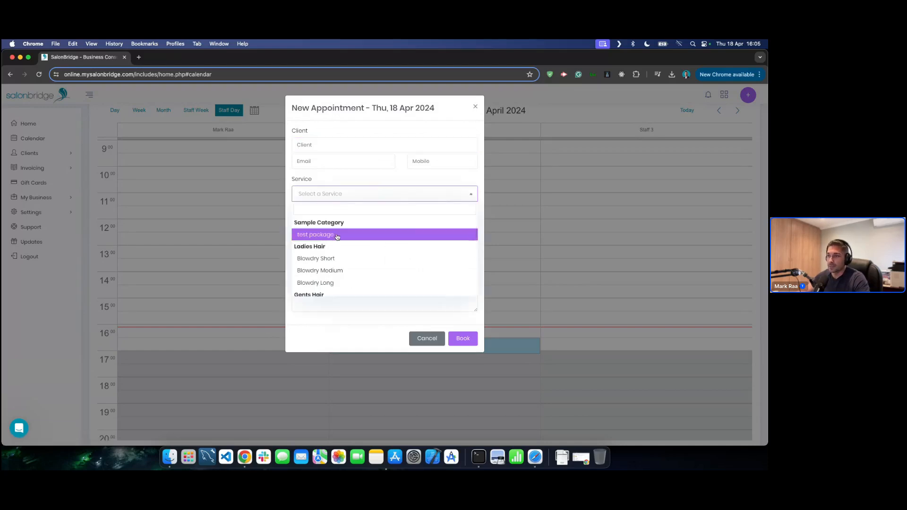
click(326, 259)
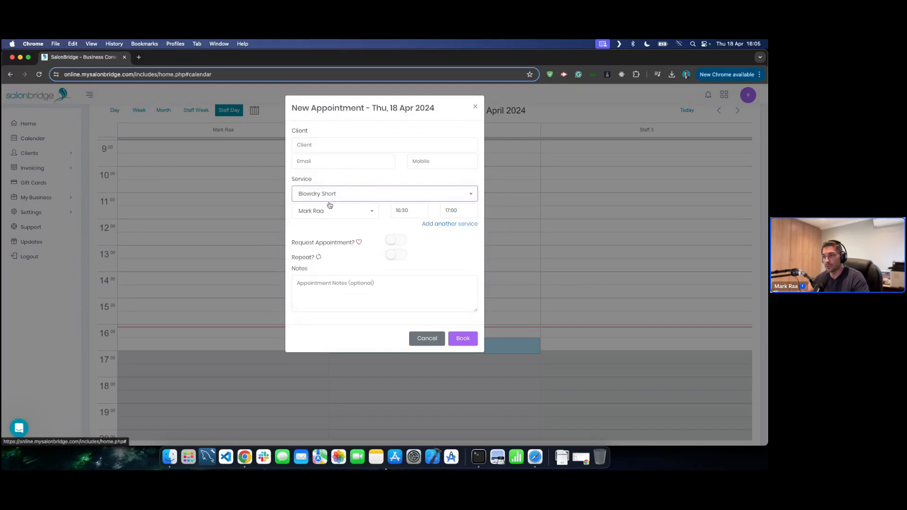
click(440, 224)
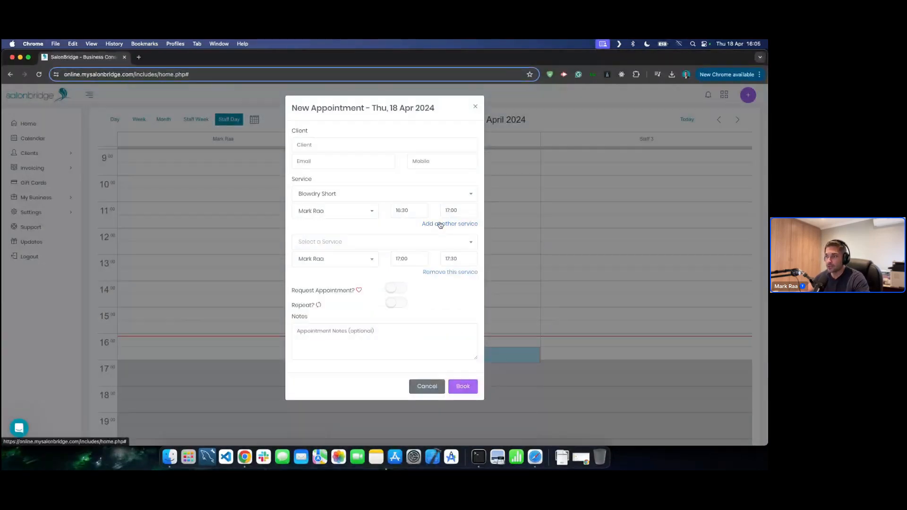
click(364, 243)
click(339, 308)
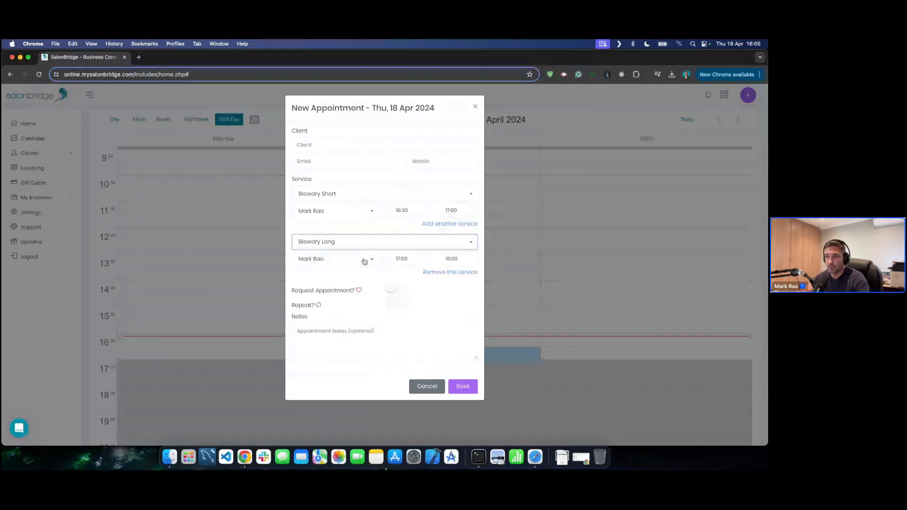
click(451, 272)
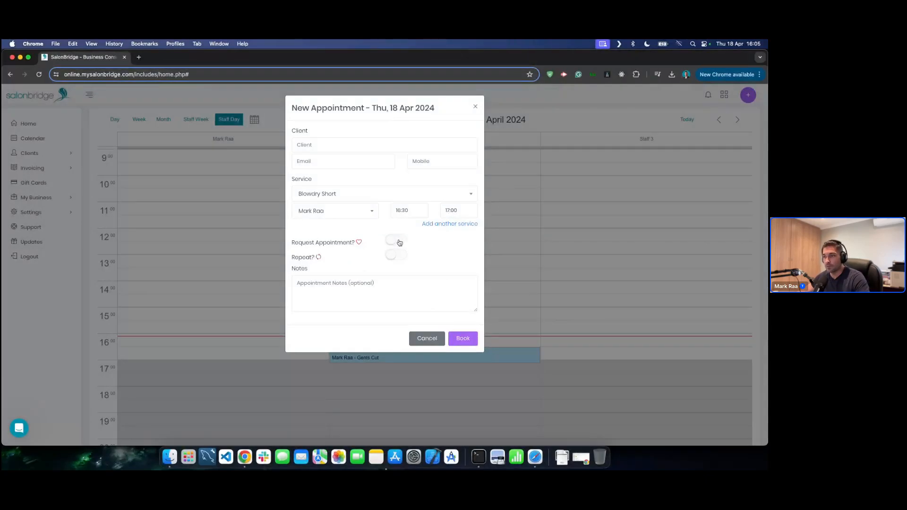
click(398, 242)
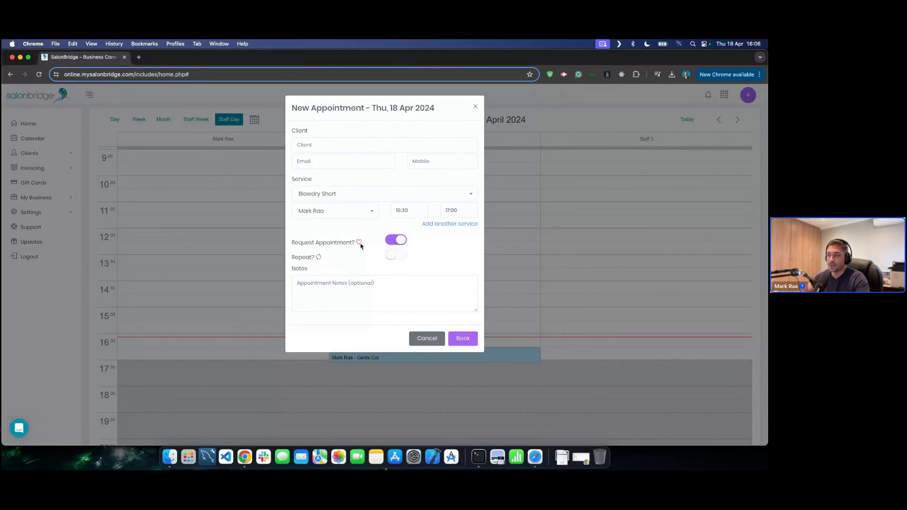
click(367, 291)
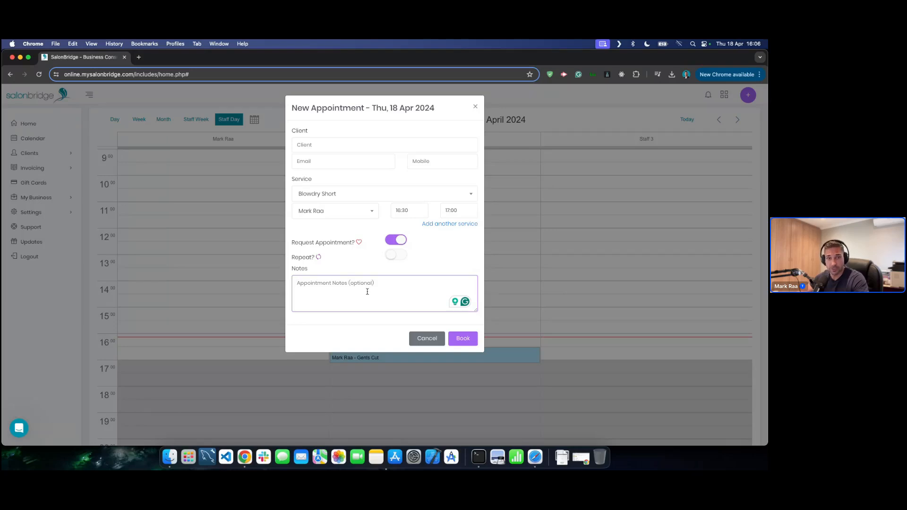
click(366, 292)
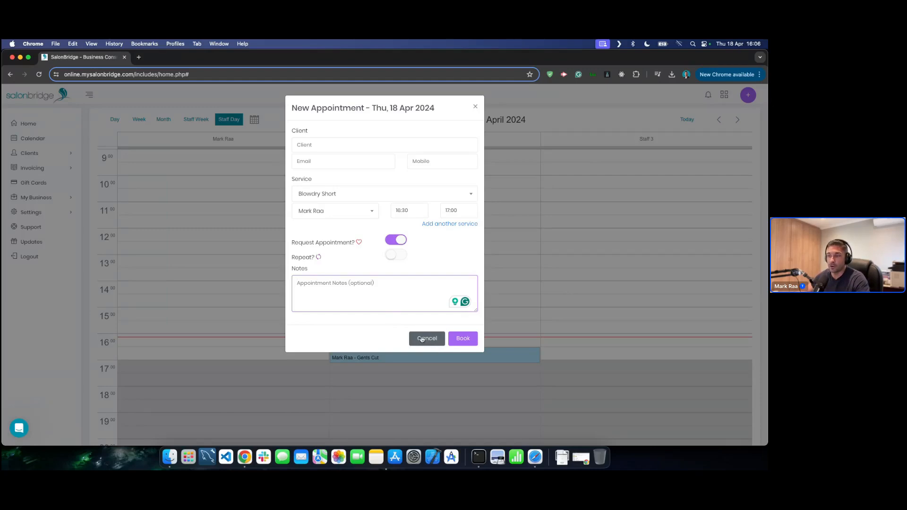
click(422, 339)
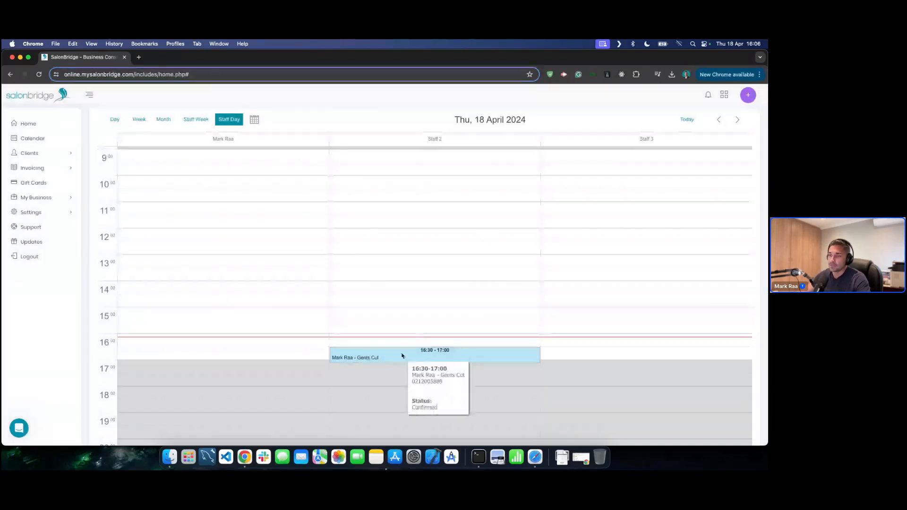
- Open the Gents Cut appointment, toggle the client and appointment notes, and open then close Edit Service
click(401, 357)
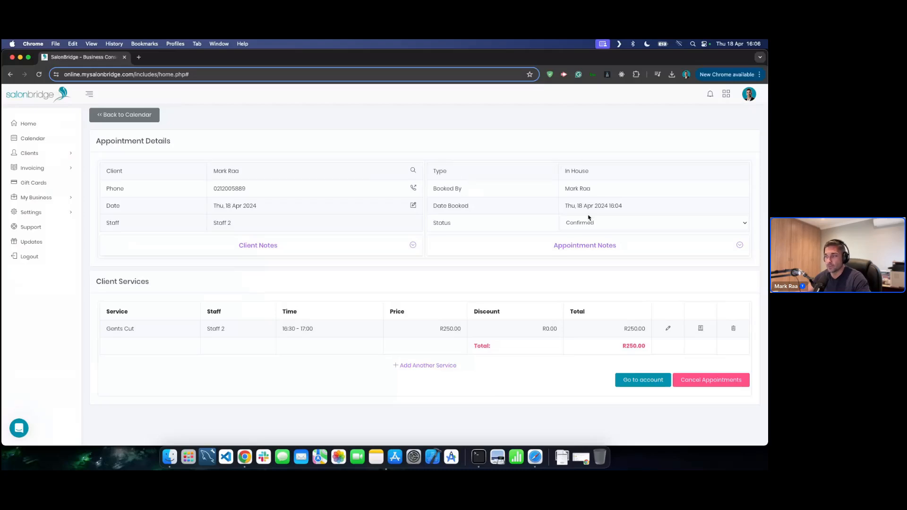
click(324, 247)
click(324, 247)
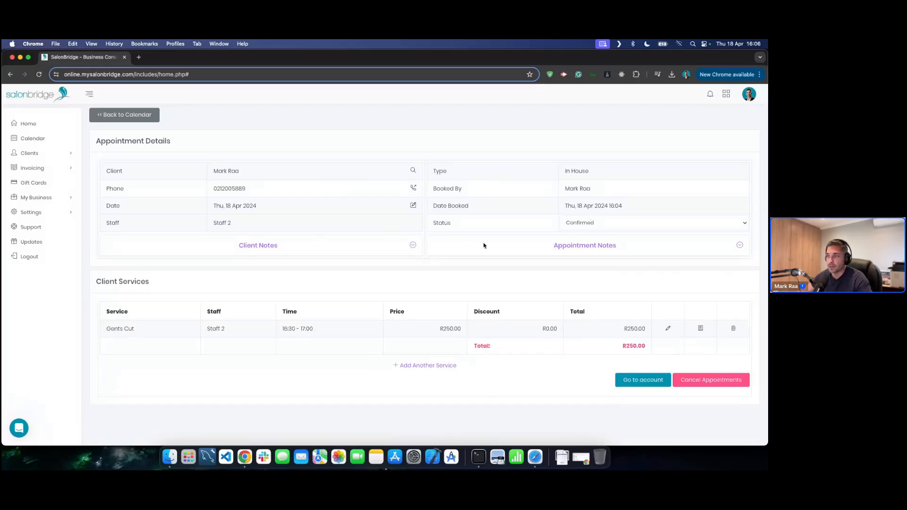
click(484, 245)
click(484, 245)
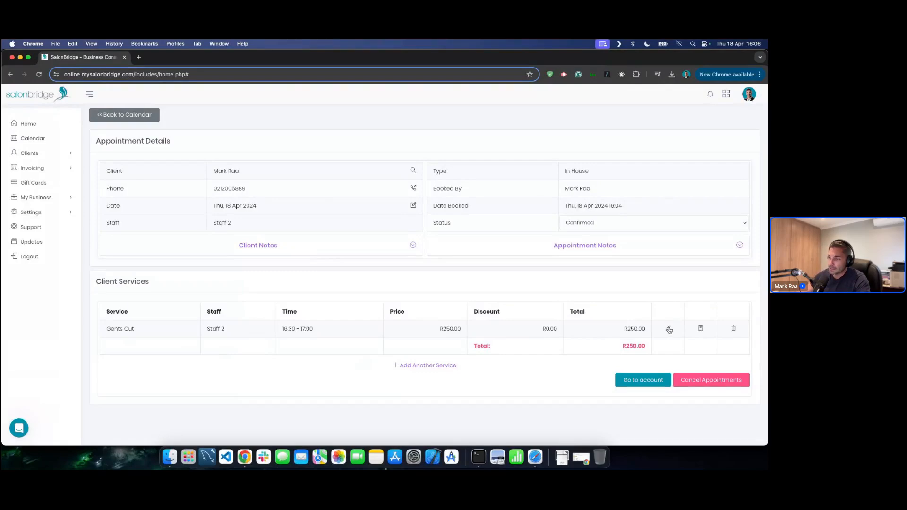
click(668, 329)
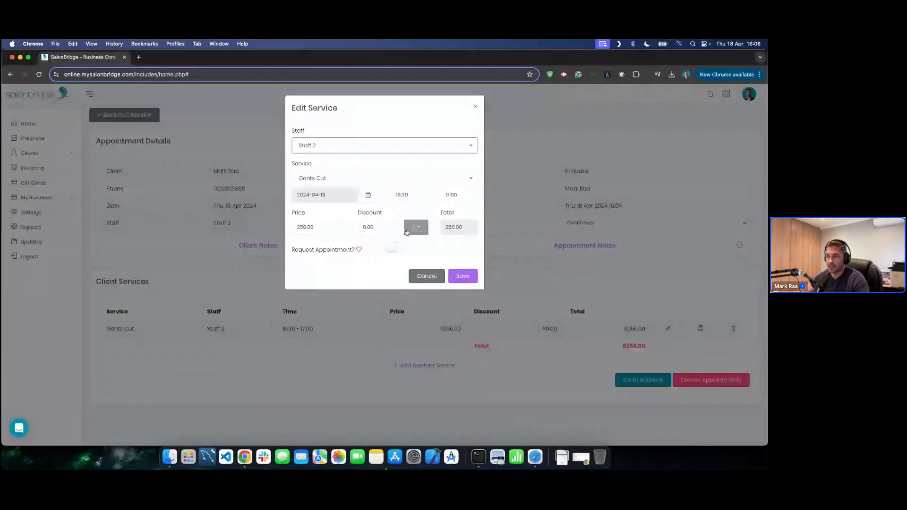
click(426, 277)
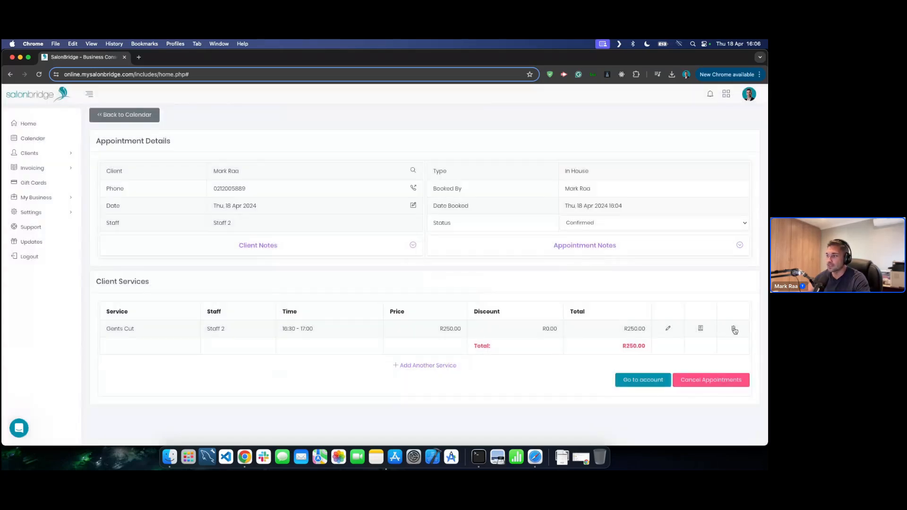
- Open the service delete dialog, try the cancellation reasons, and cancel without deleting
click(733, 330)
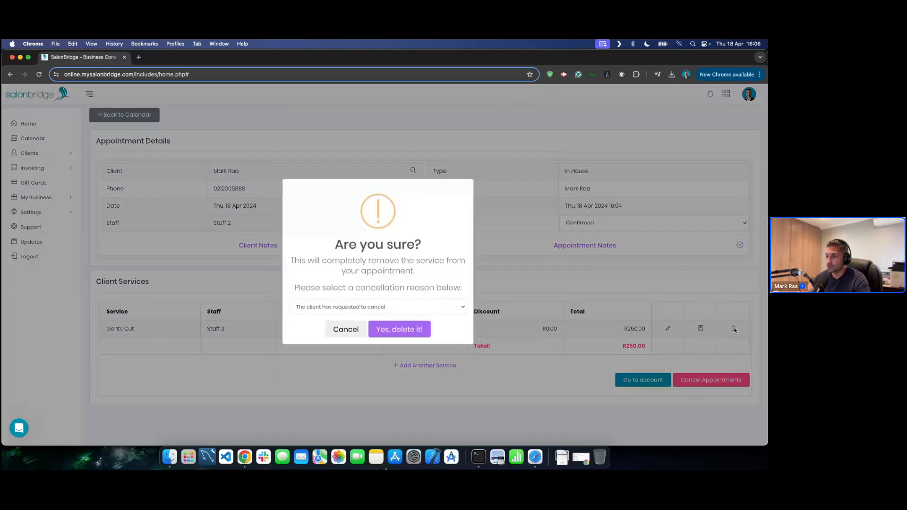
click(351, 311)
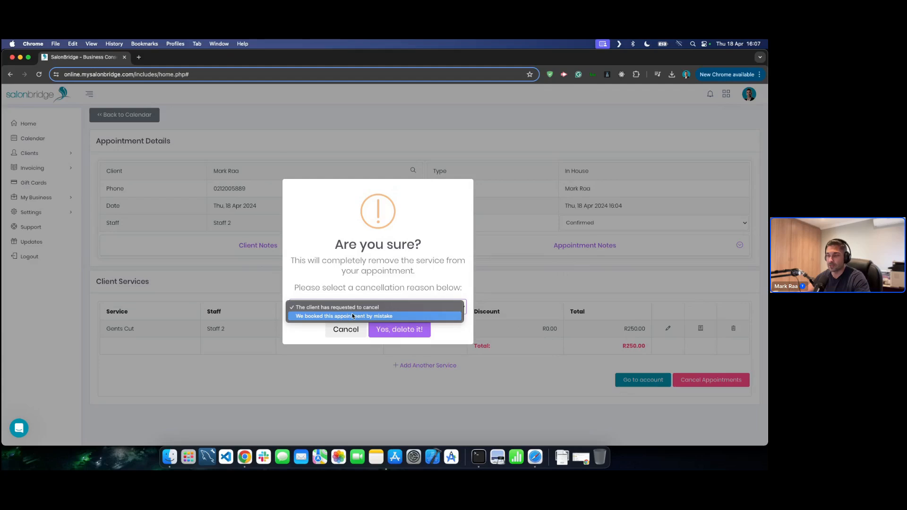
click(353, 316)
click(360, 308)
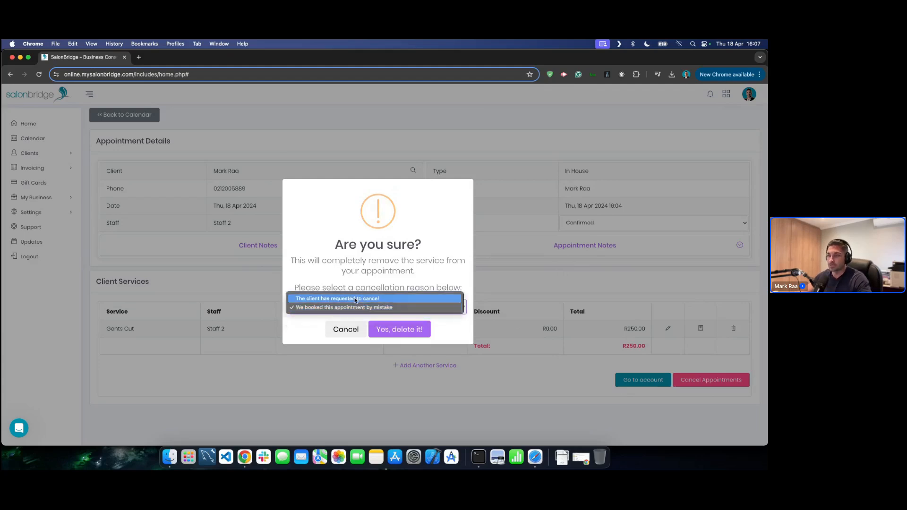
click(355, 299)
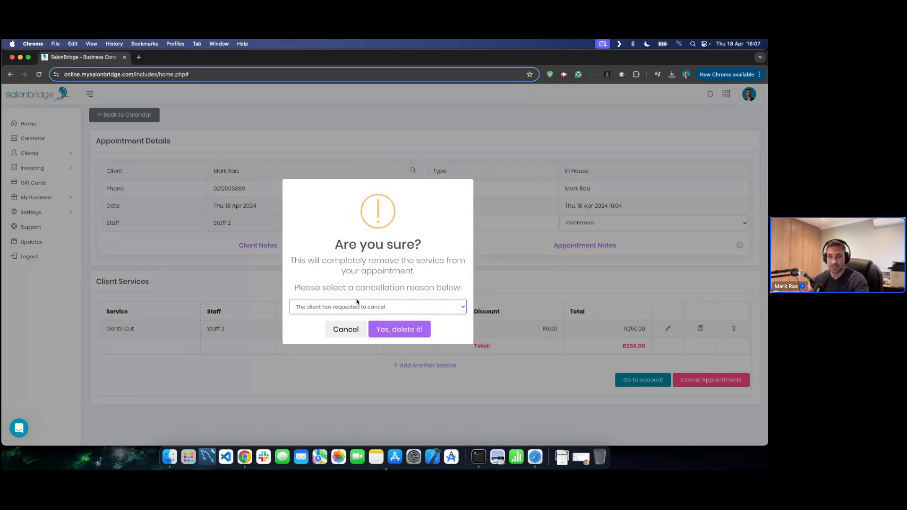
click(361, 308)
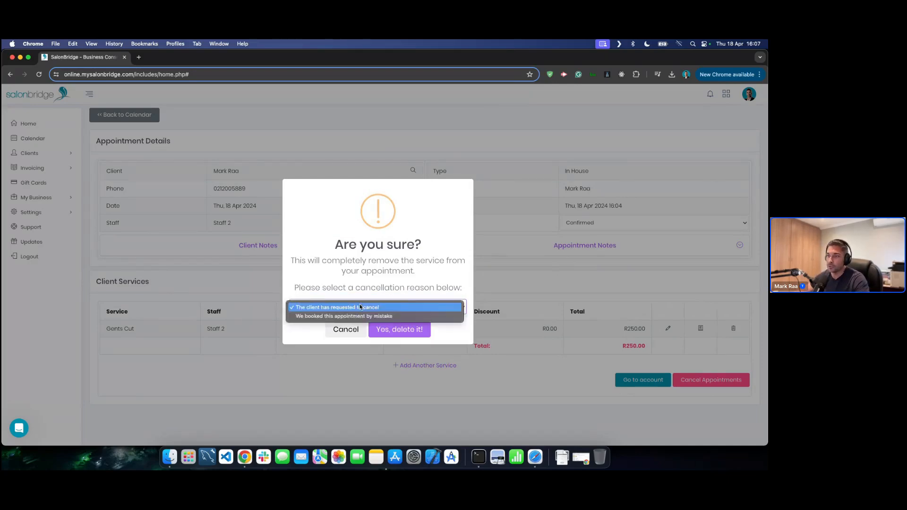
click(352, 317)
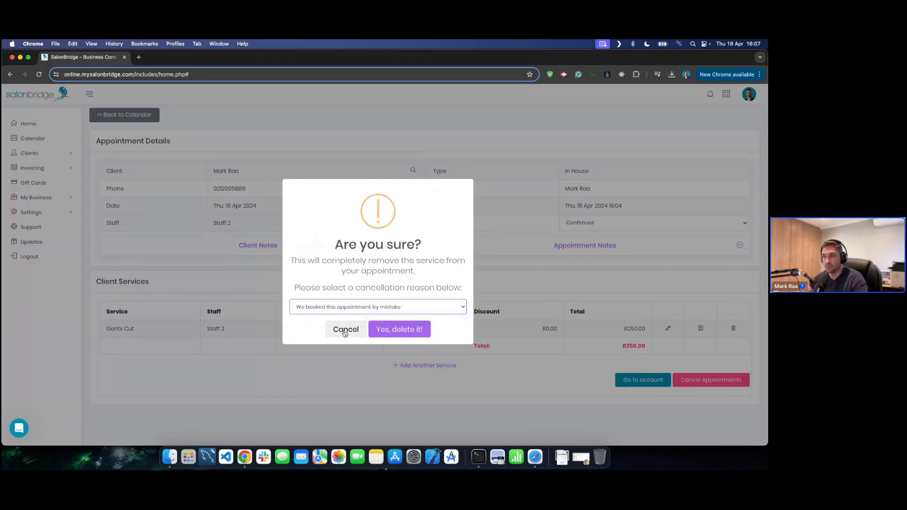
click(345, 332)
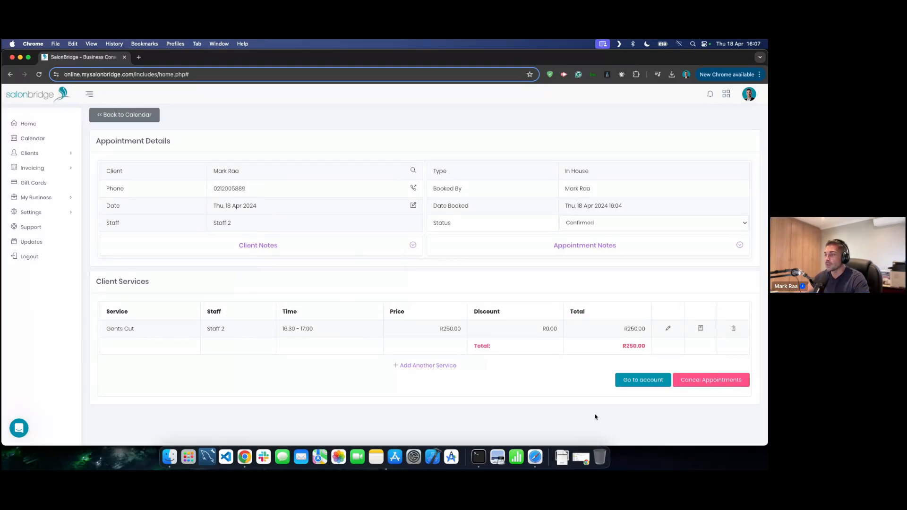
- Open the client's account showing the Gents Cut with R250.00 owed, and scroll through Account Actions
click(635, 381)
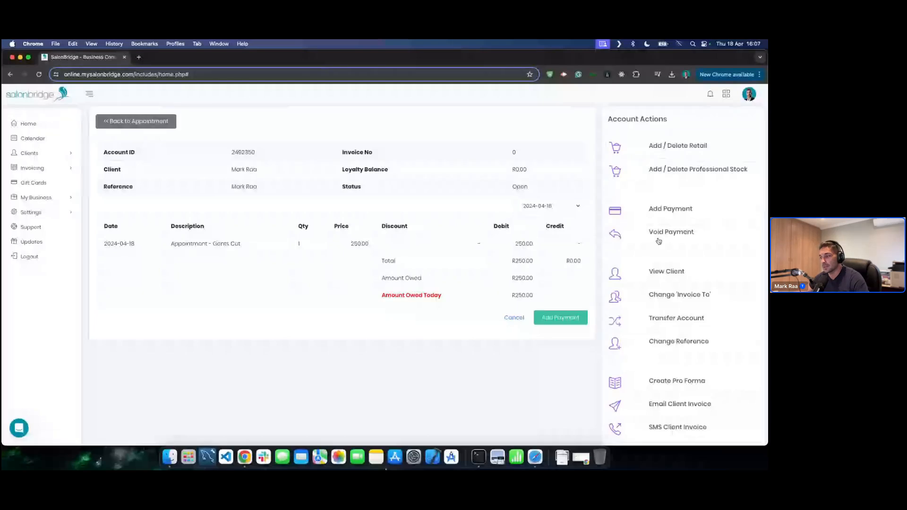
scroll(661, 239, down, 2)
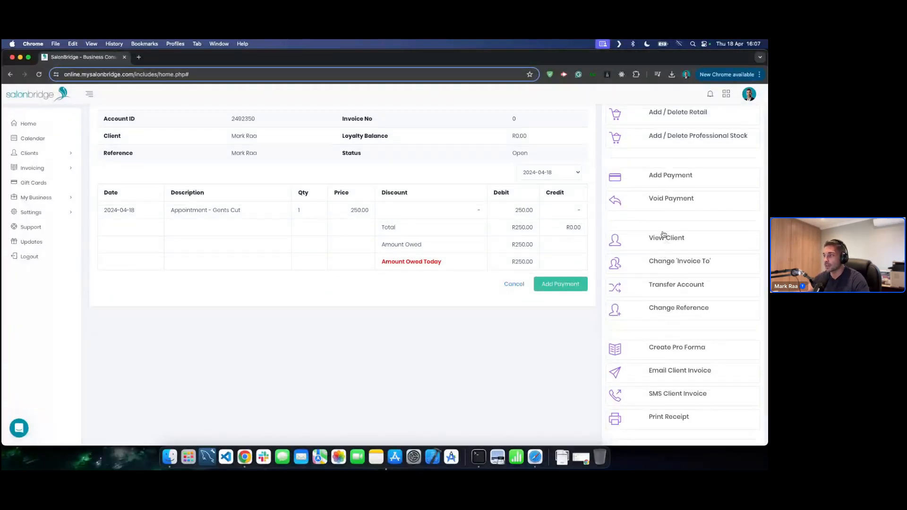
scroll(656, 271, down, 2)
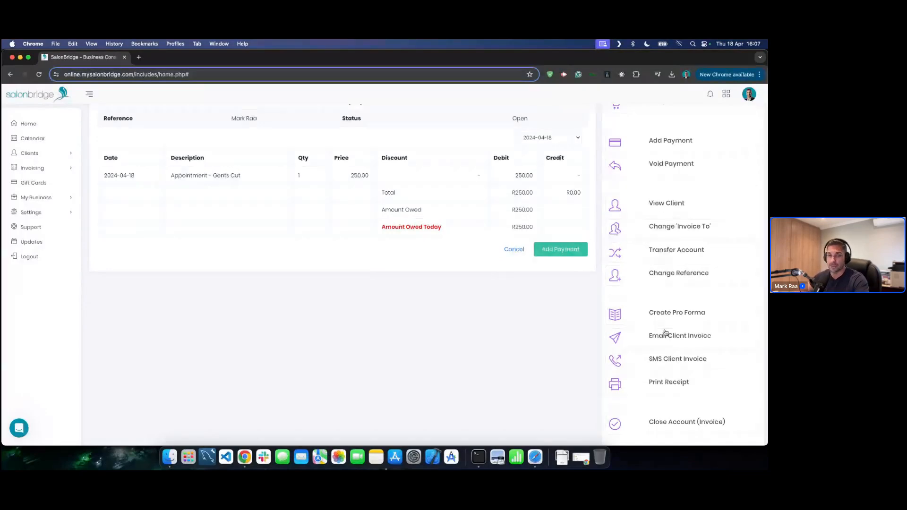
scroll(671, 351, up, 3)
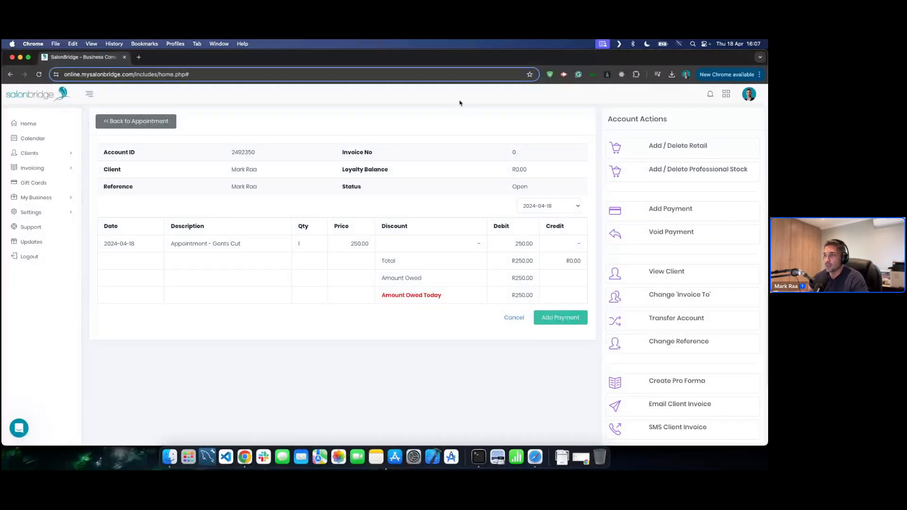
- Add a R650.00 Hydro Boost Gel retail item credited to Staff 2 and save it to the invoice
click(654, 151)
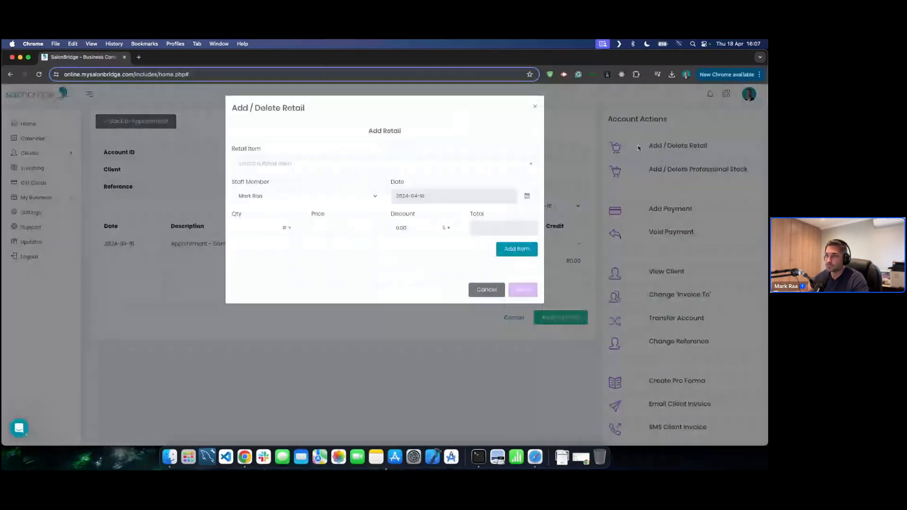
click(300, 169)
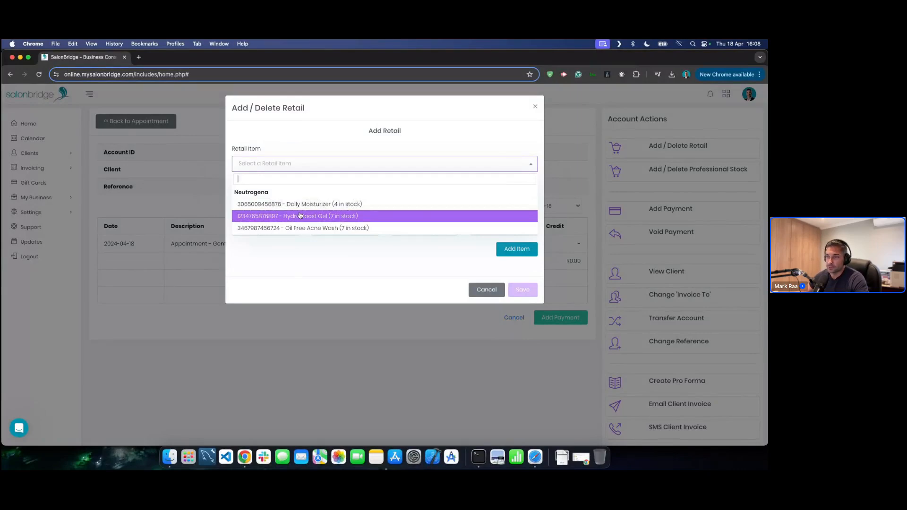
click(263, 218)
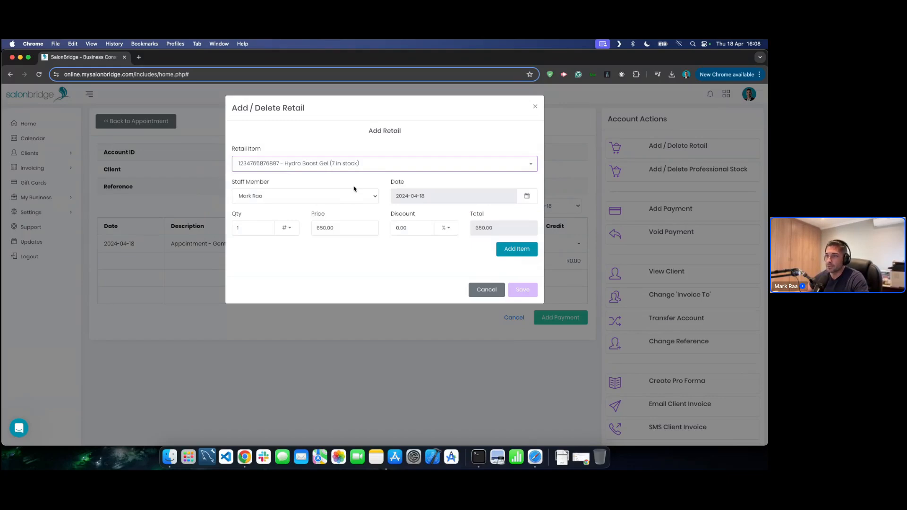
click(340, 196)
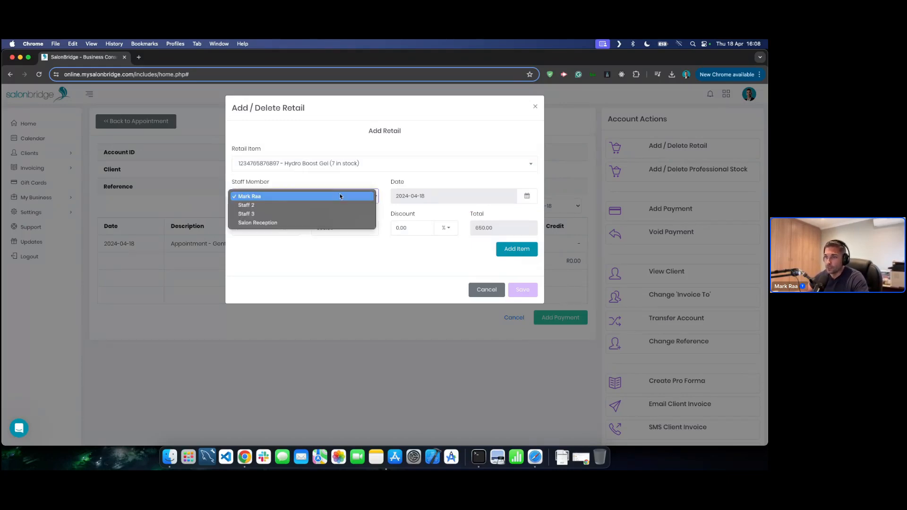
click(302, 205)
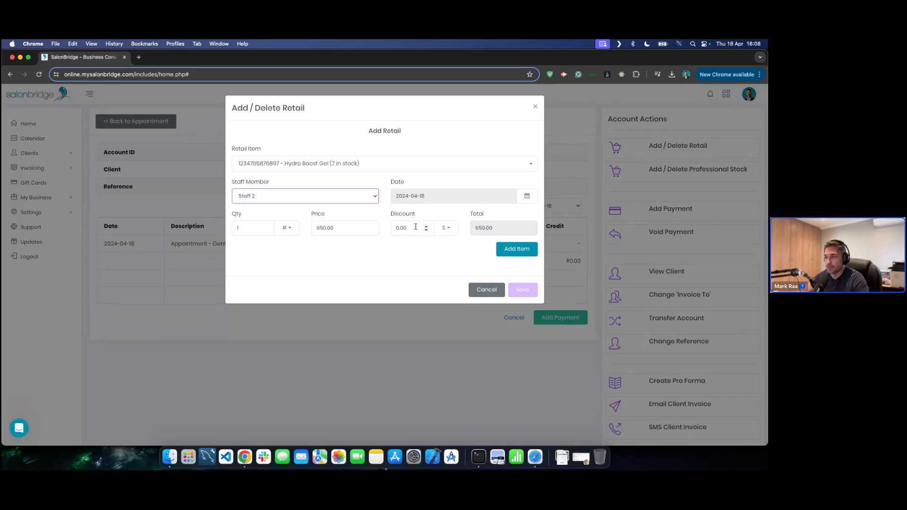
click(508, 250)
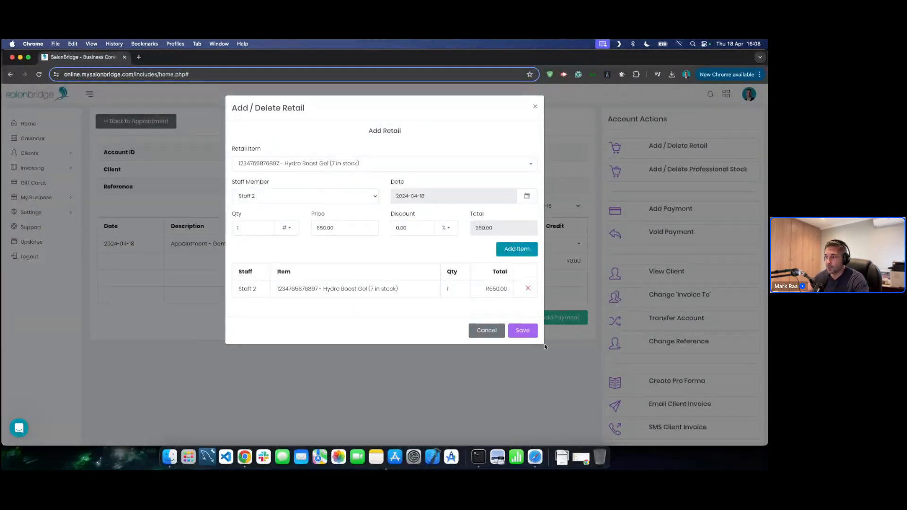
click(523, 331)
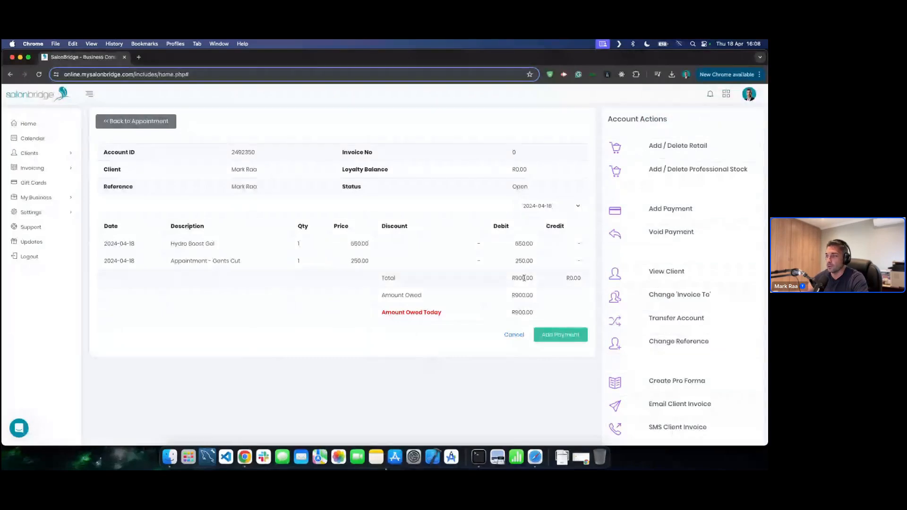
- Add a R900.00 Cash payment with the tip switched back off
click(557, 335)
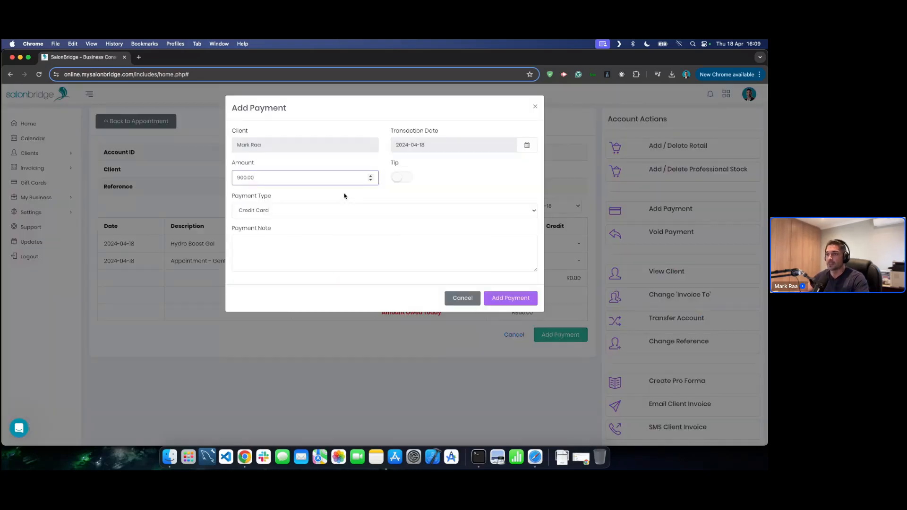
click(401, 178)
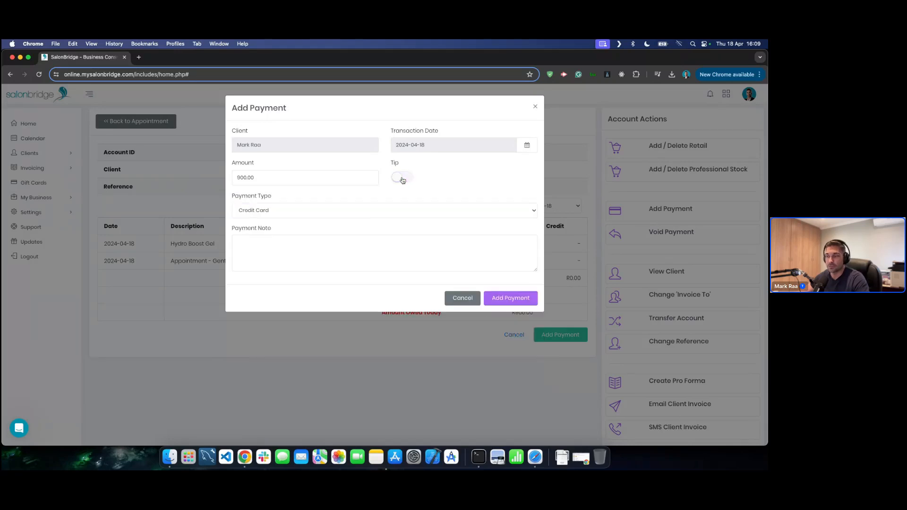
click(402, 179)
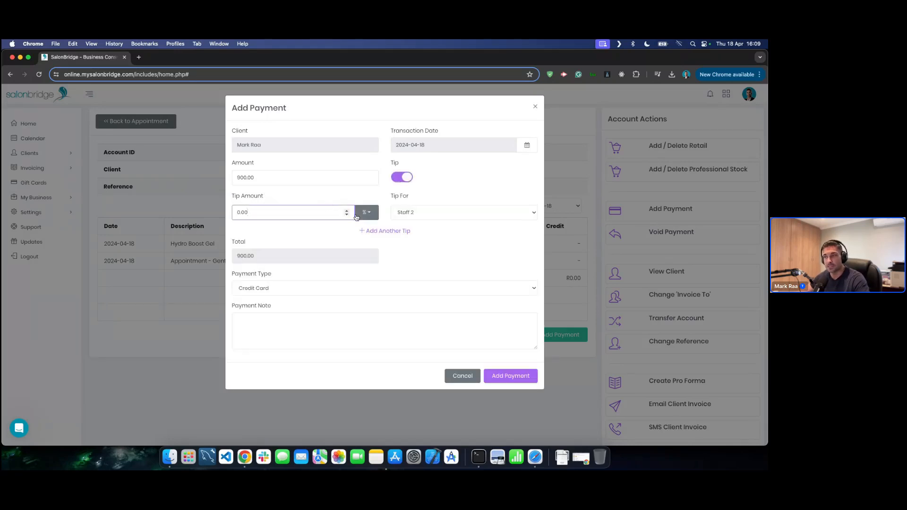
click(417, 213)
click(418, 213)
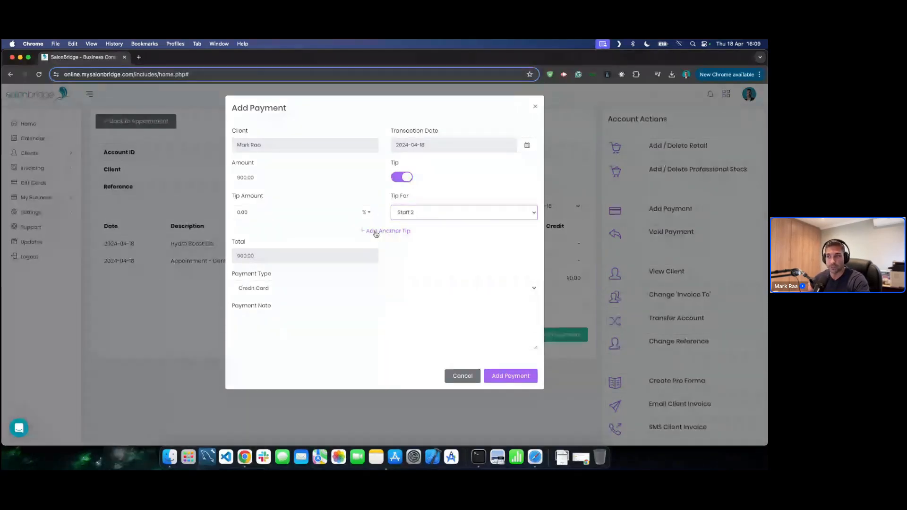
click(403, 178)
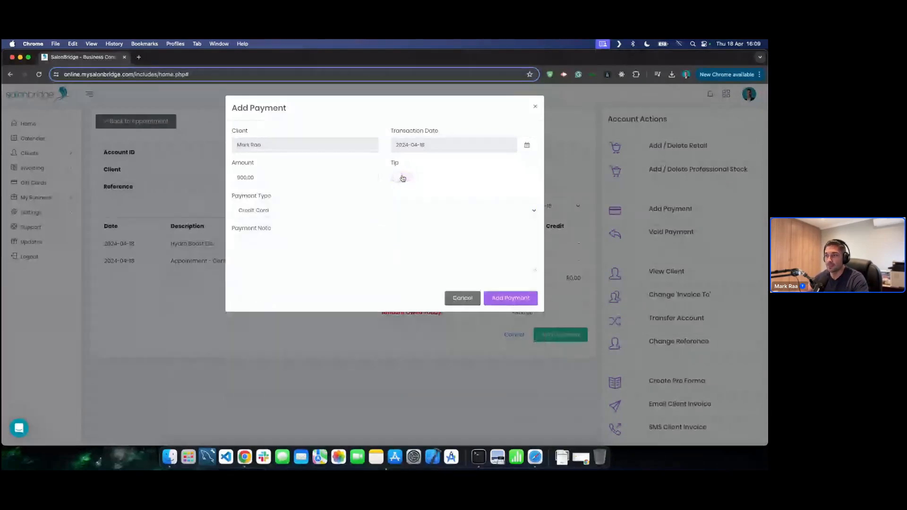
click(325, 211)
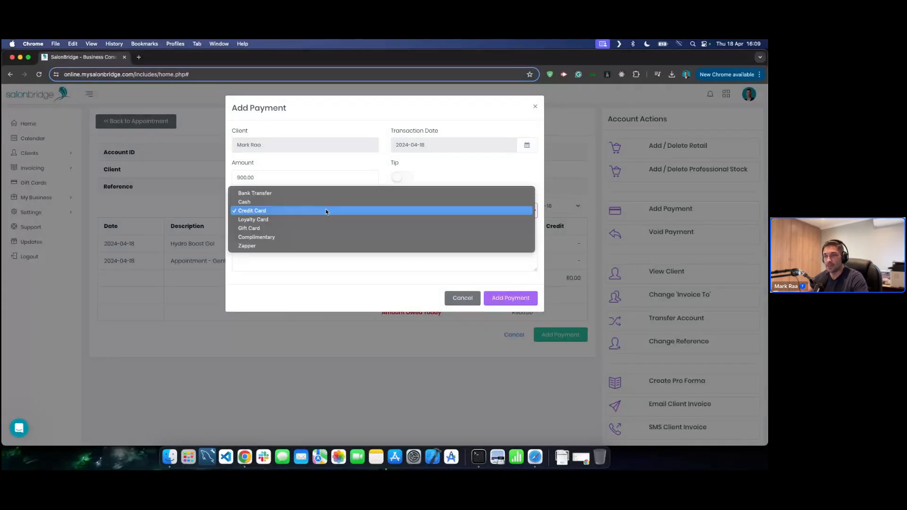
click(300, 202)
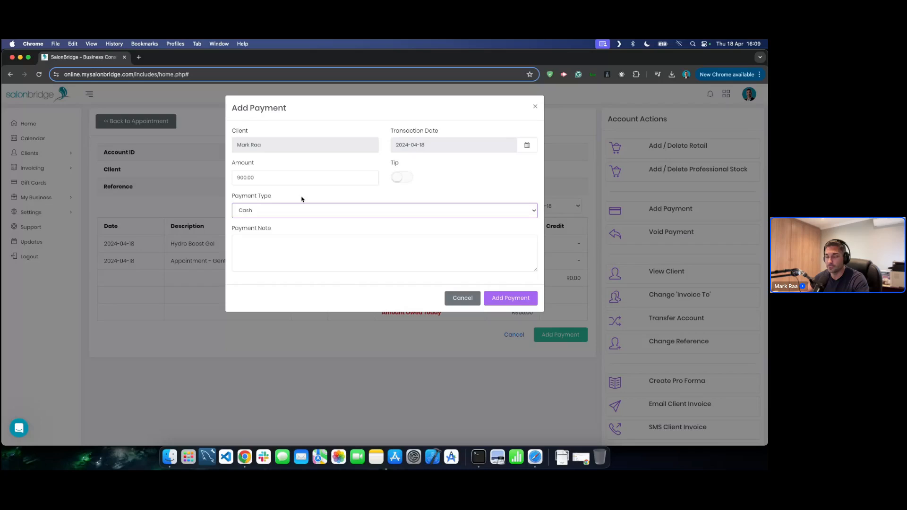
click(293, 254)
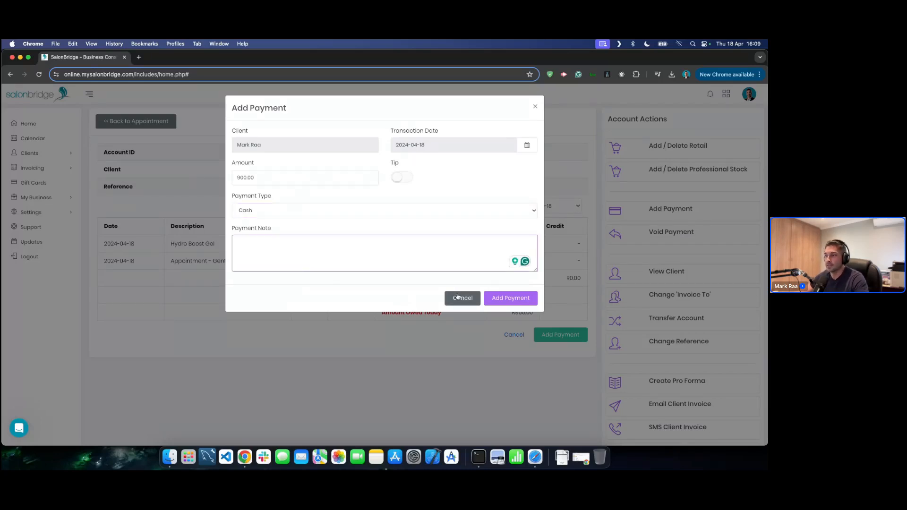
click(515, 301)
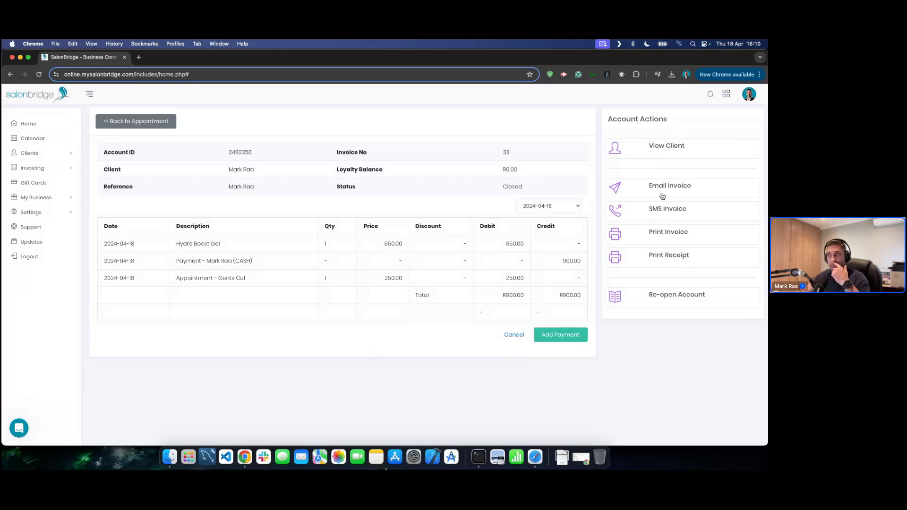
- Check the receipt's 2024-04-18 Print For date, cancel without printing, and go back to the calendar
click(669, 259)
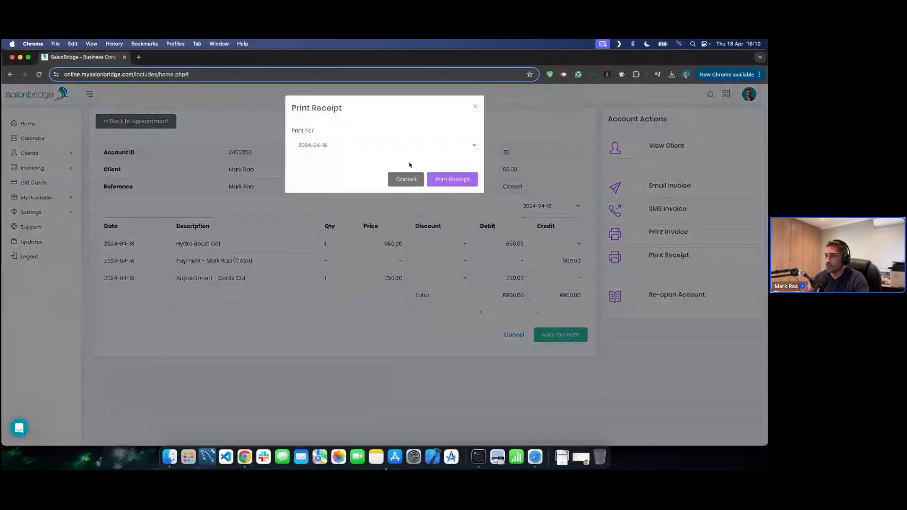
click(350, 145)
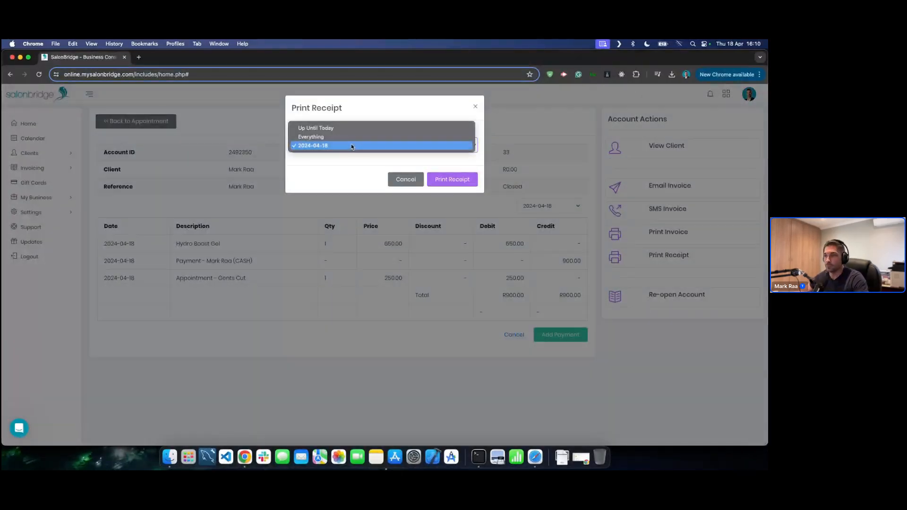
click(351, 143)
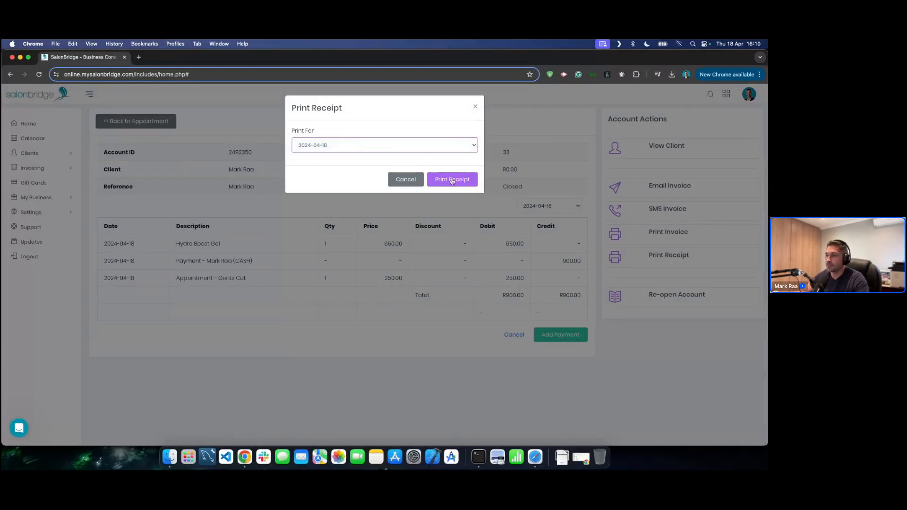
click(401, 180)
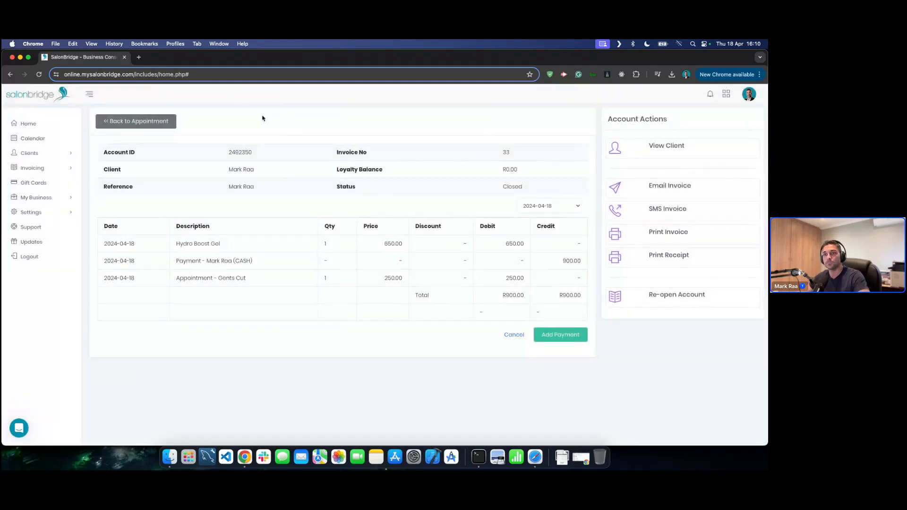
click(35, 138)
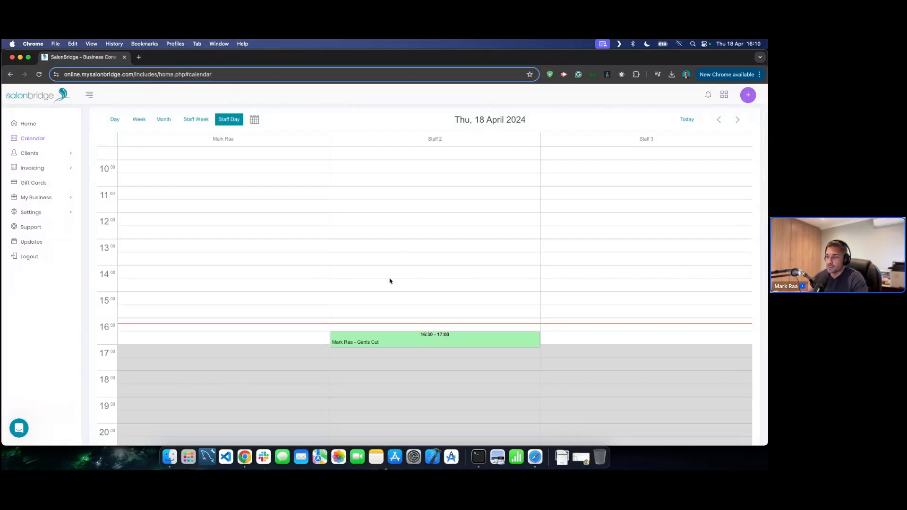
- Copy the Gents Cut appointment, then bring up the options for an empty slot in the first staff column
mouse_move(390, 339)
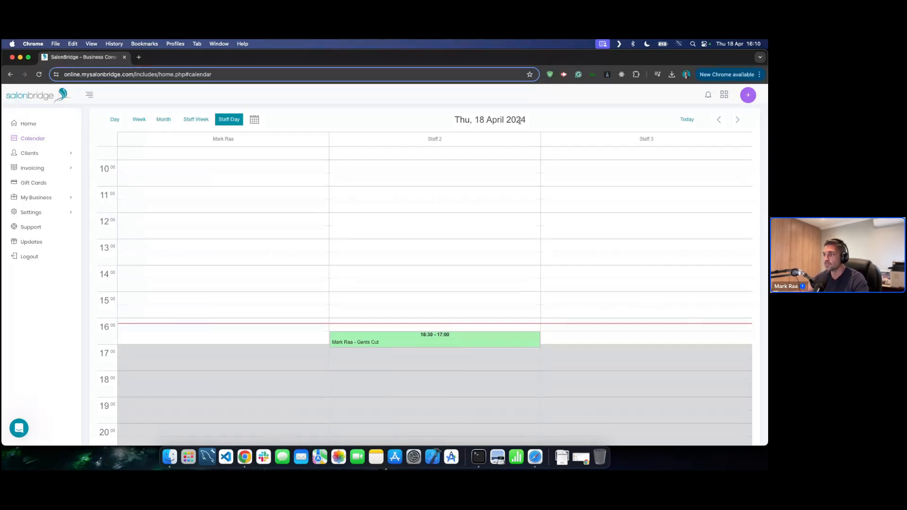
mouse_move(358, 340)
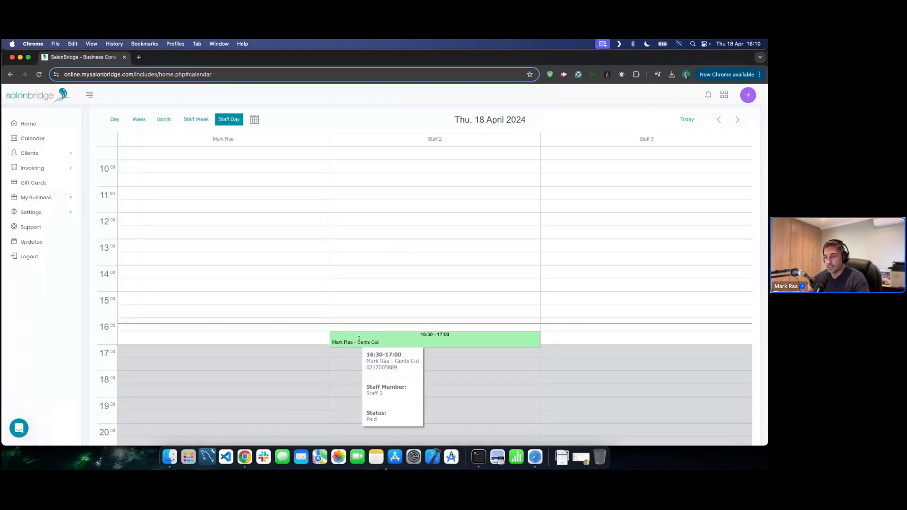
right_click(388, 344)
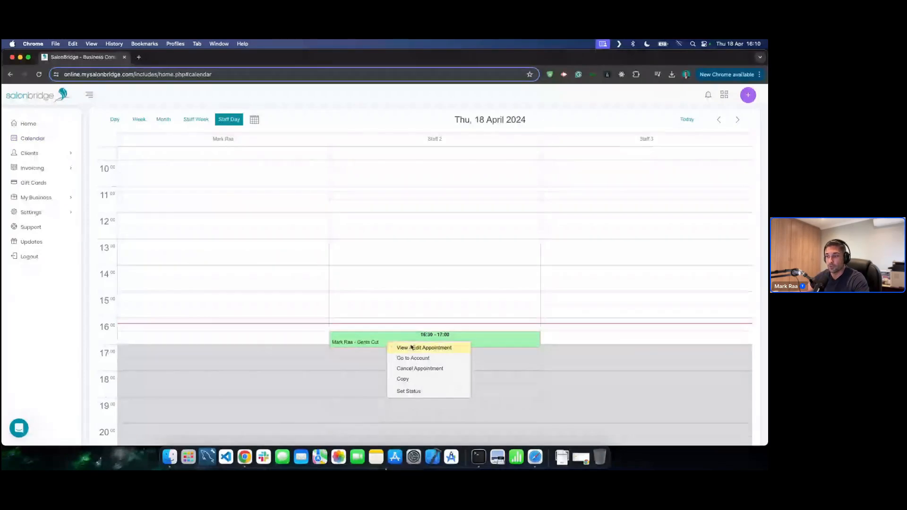
click(403, 380)
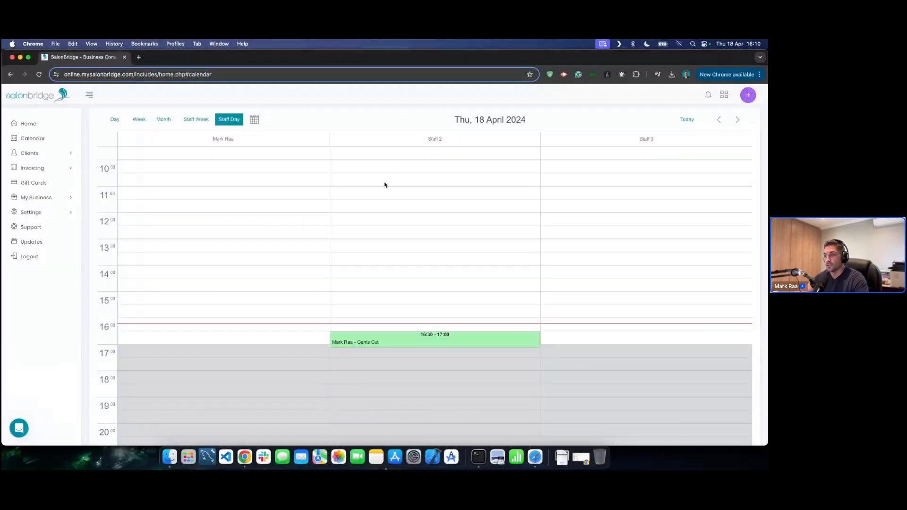
right_click(244, 335)
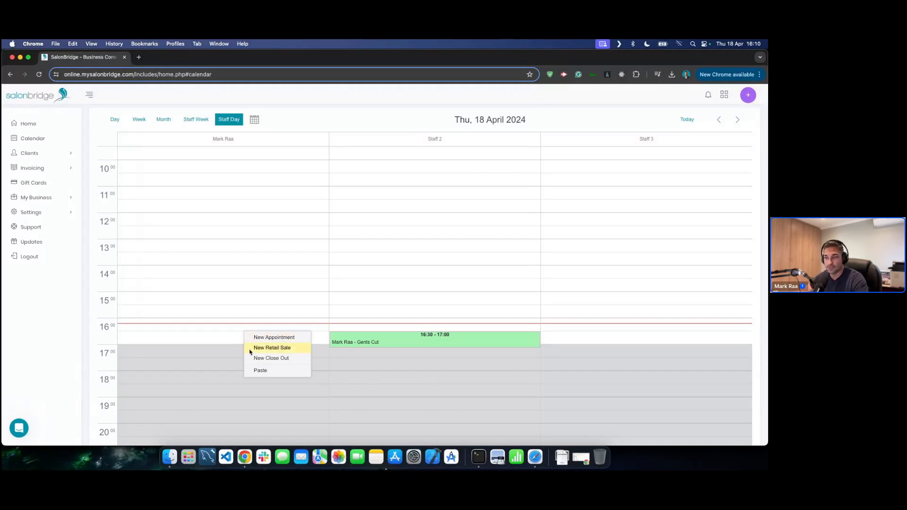
click(81, 341)
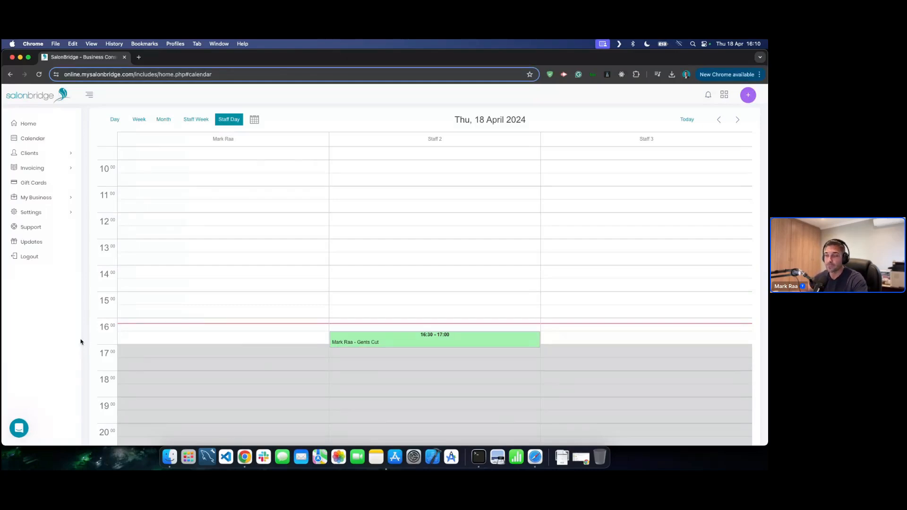
right_click(197, 337)
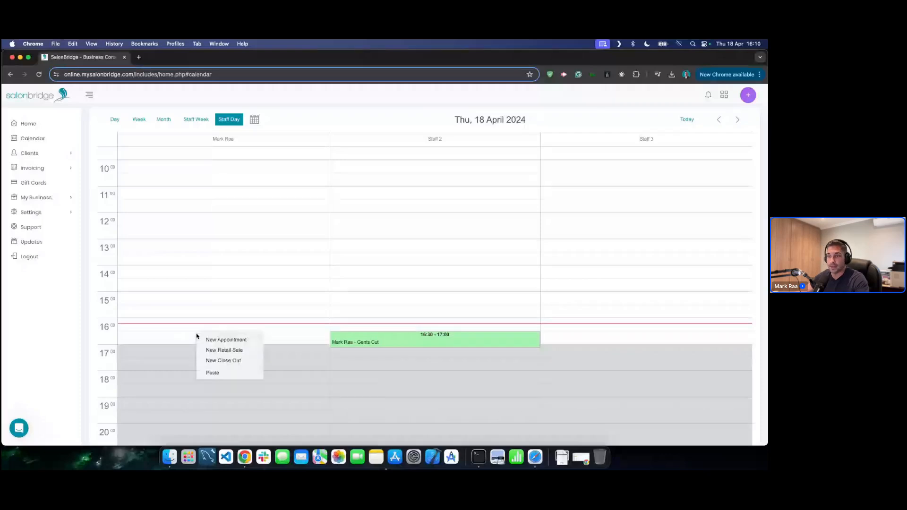
click(234, 351)
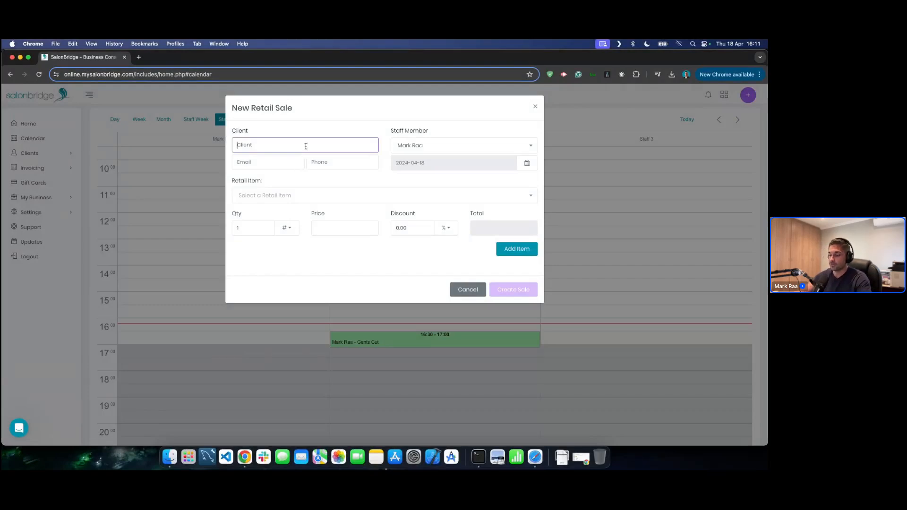
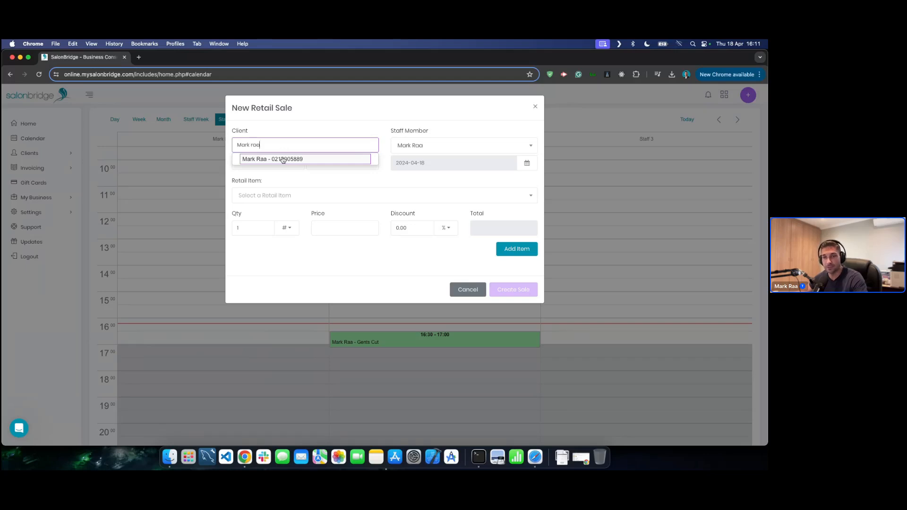
triple_click(282, 141)
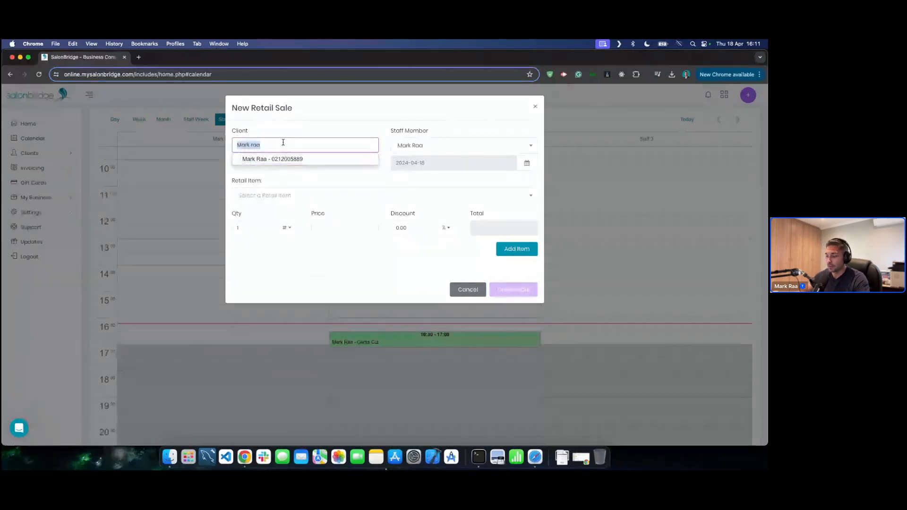
key(BackSpace)
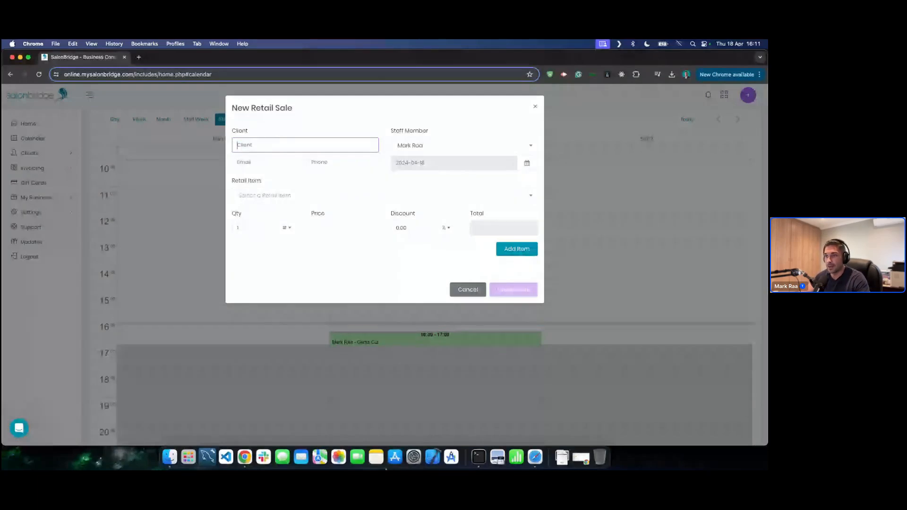
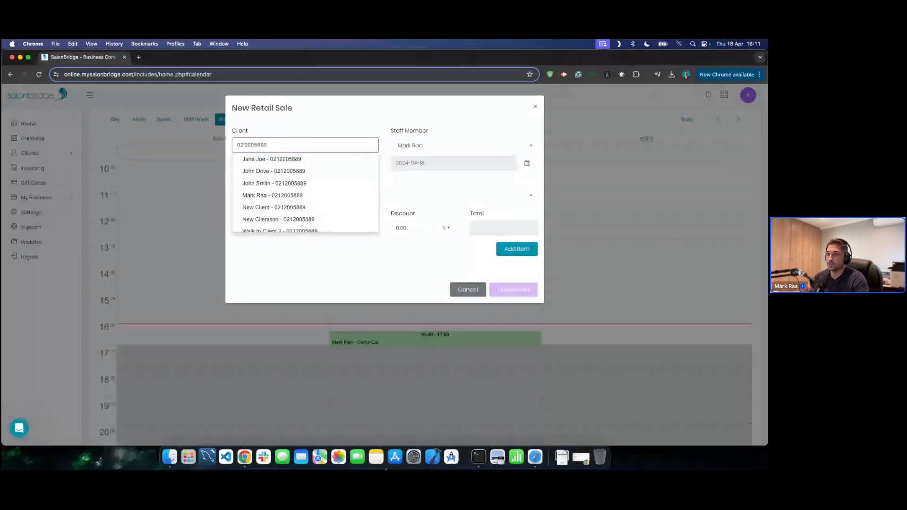
click(274, 198)
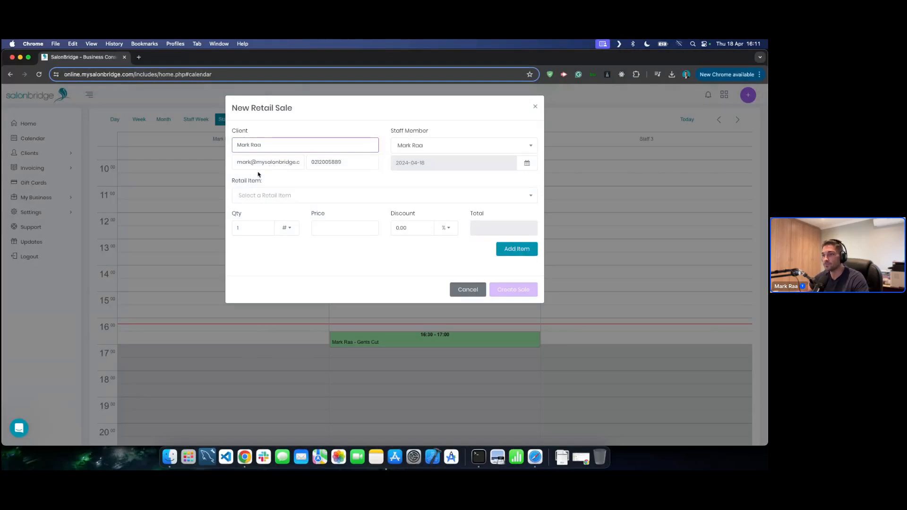
click(296, 197)
click(279, 260)
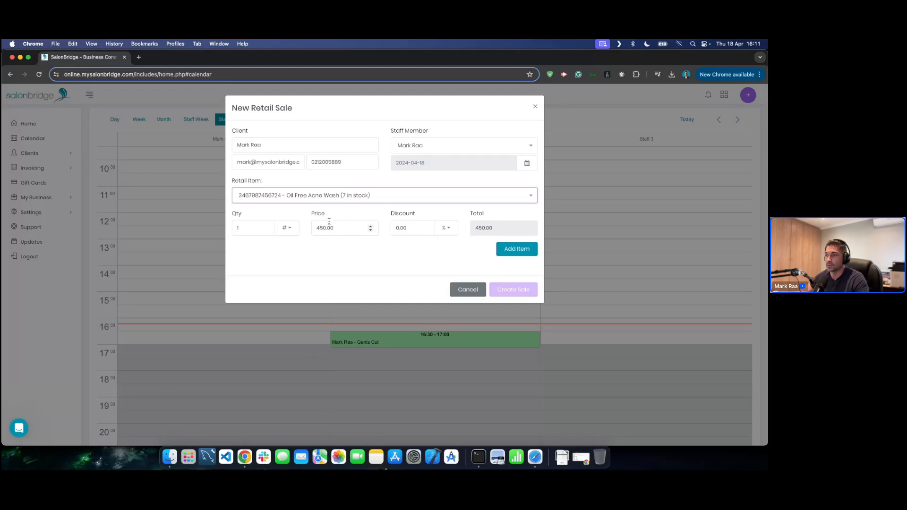
click(468, 290)
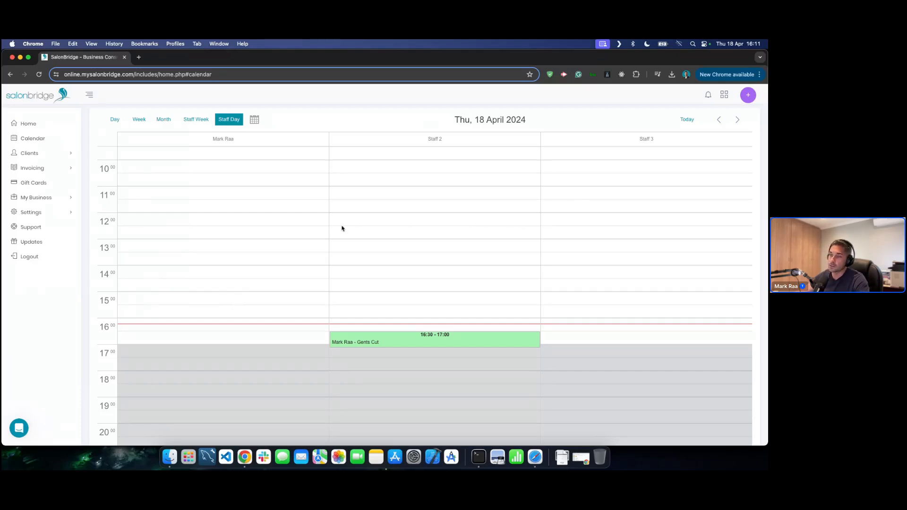
- Create a once-off 15:00–16:00 close-out with reason Lunch in the first staff column
right_click(207, 294)
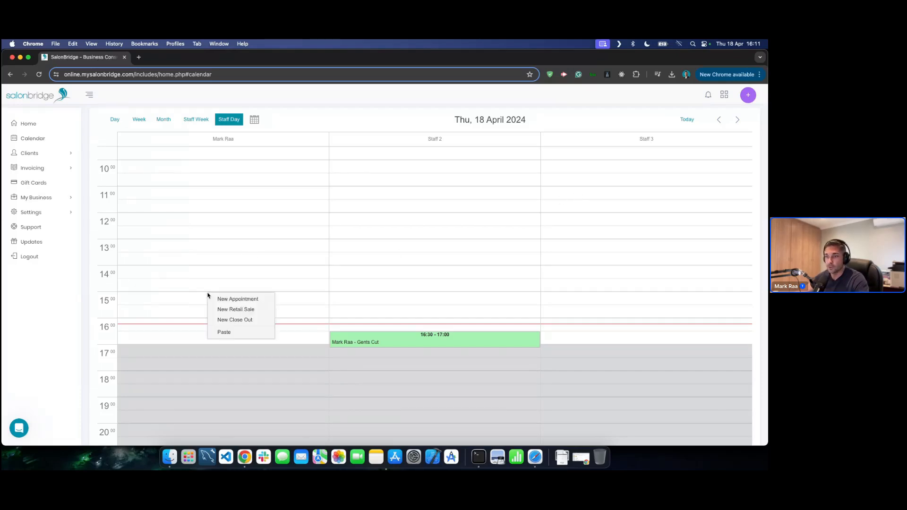
click(235, 320)
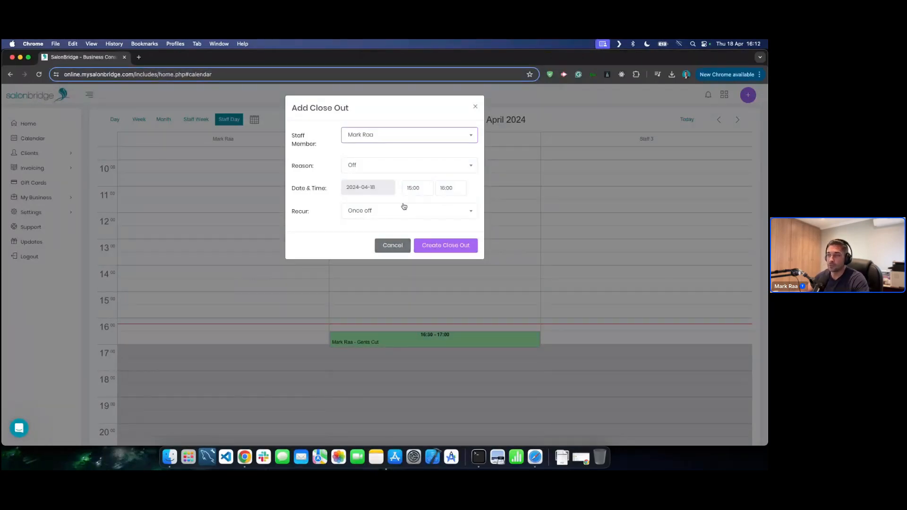
click(396, 168)
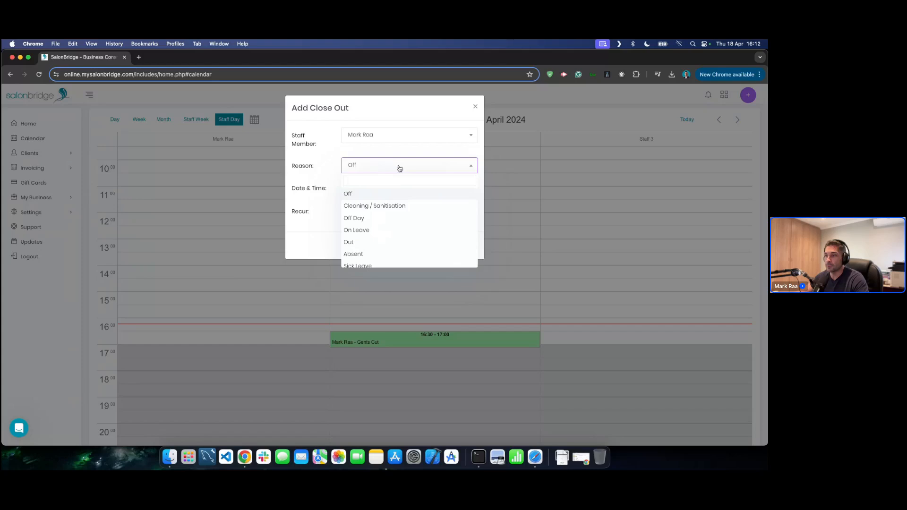
scroll(388, 219, down, 3)
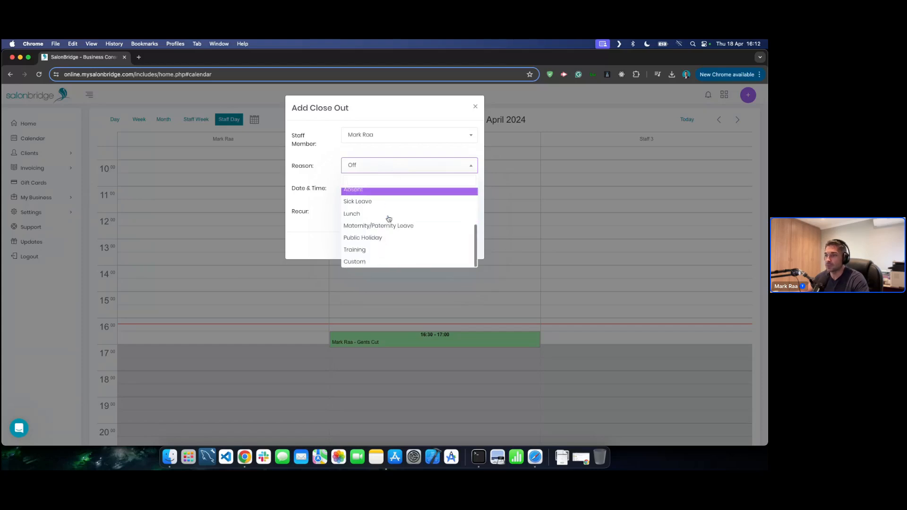
click(370, 215)
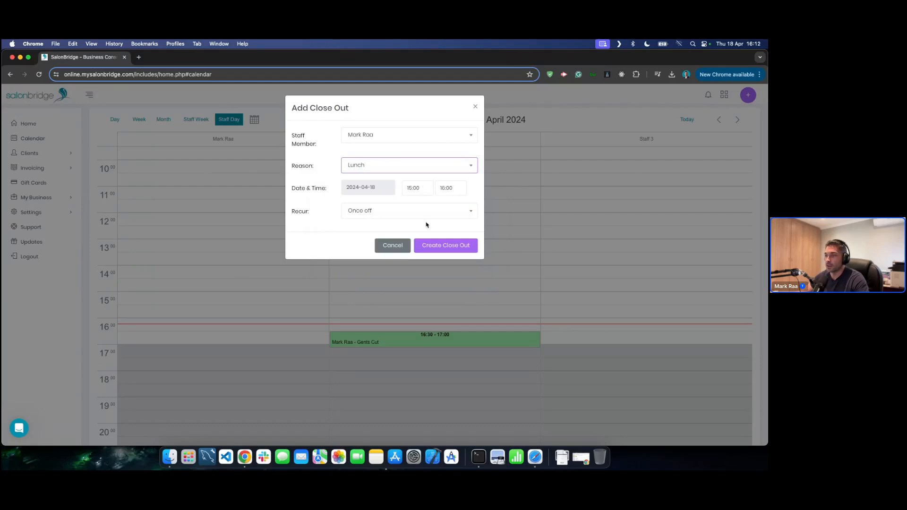
click(400, 217)
click(409, 213)
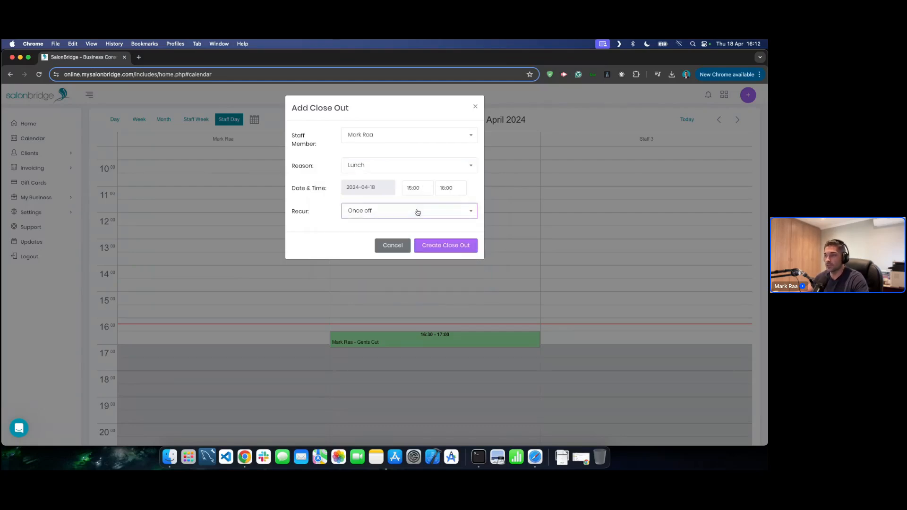
click(446, 246)
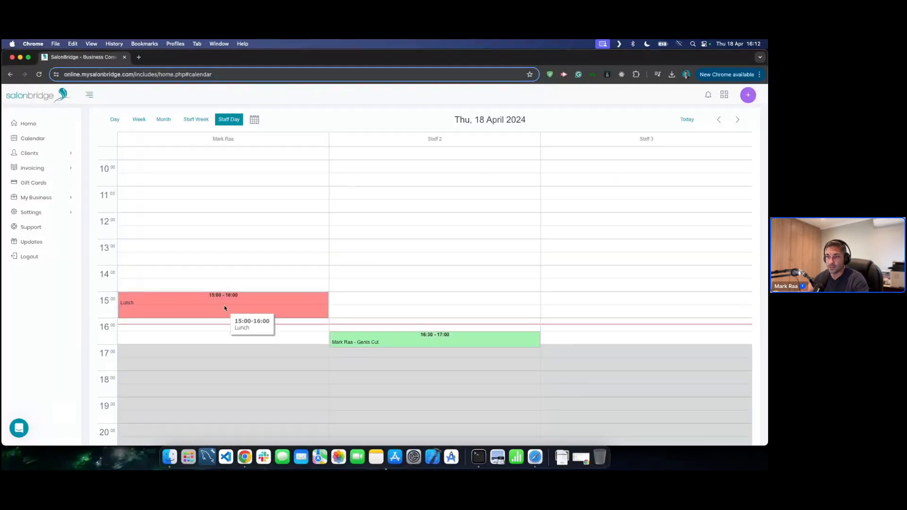
- Delete the red Lunch close-out from the calendar and return to the home dashboard
click(226, 305)
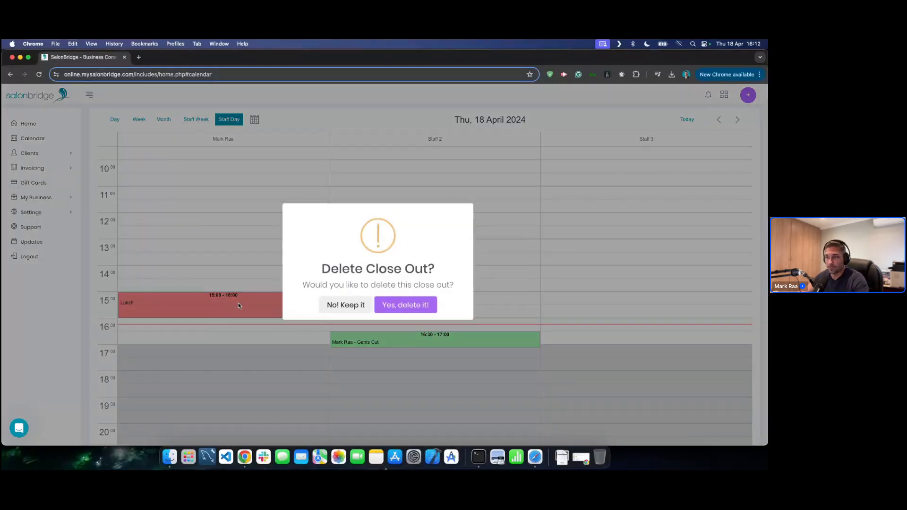
click(400, 306)
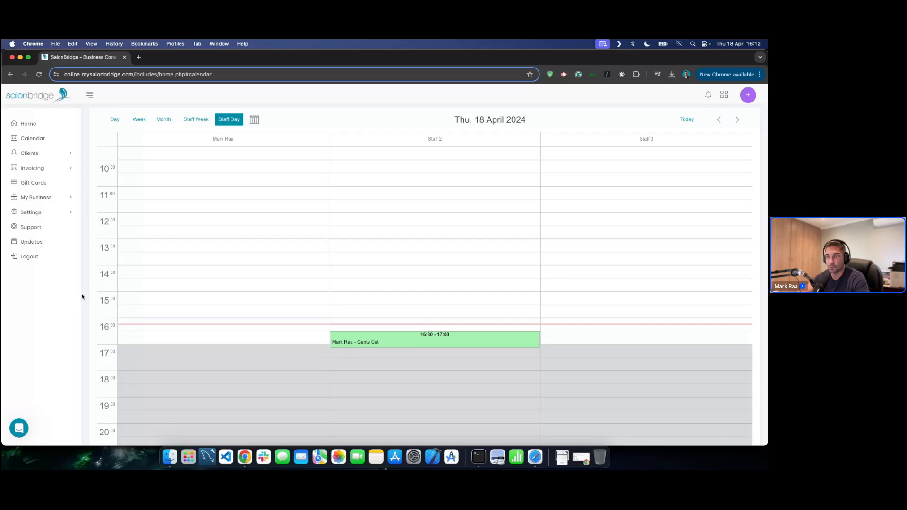
click(36, 126)
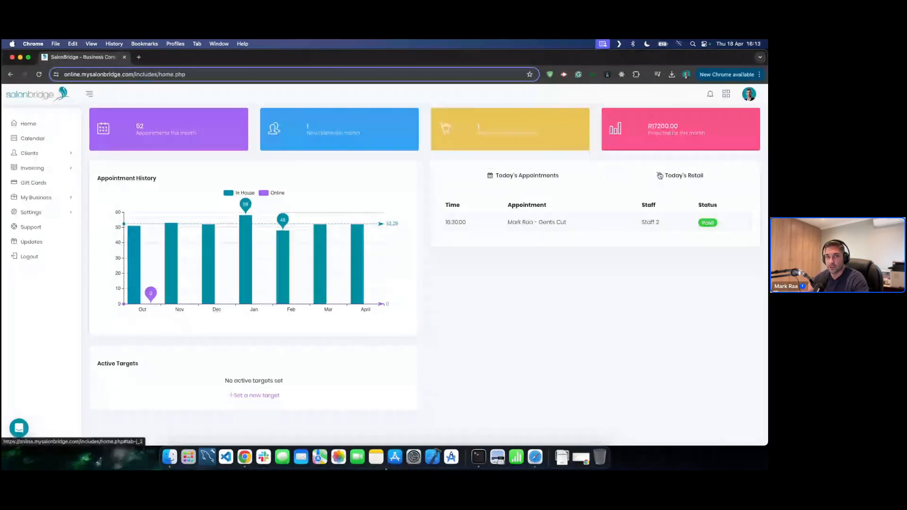
- View today's retail sales (one Hydro Boost Gel sale by Staff 2), then open View Clients
click(660, 175)
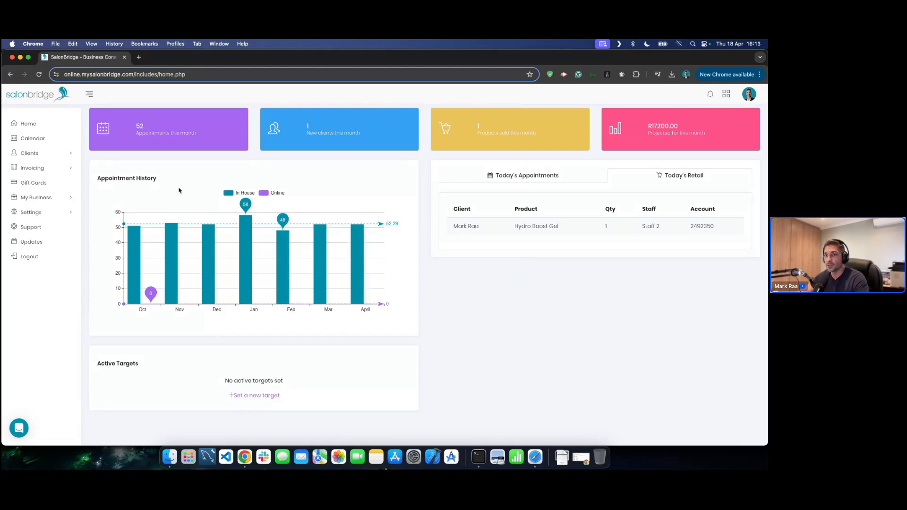
click(42, 157)
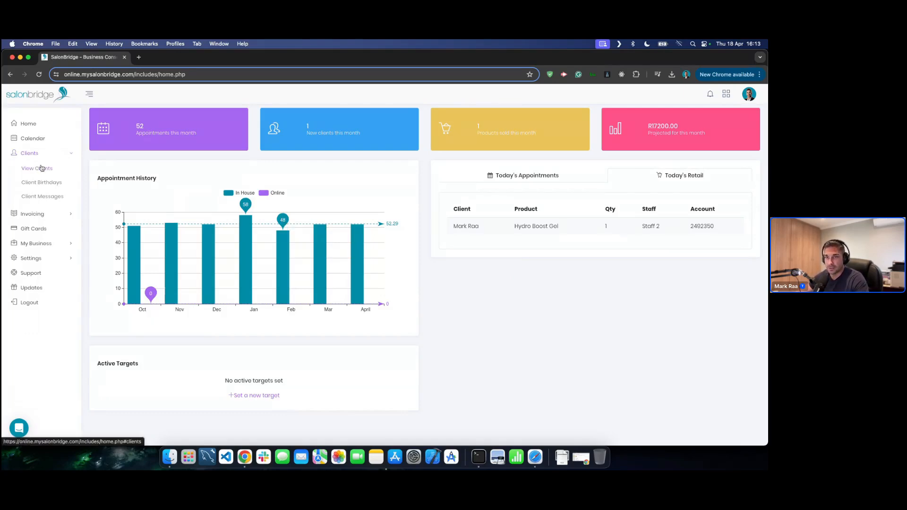
click(42, 168)
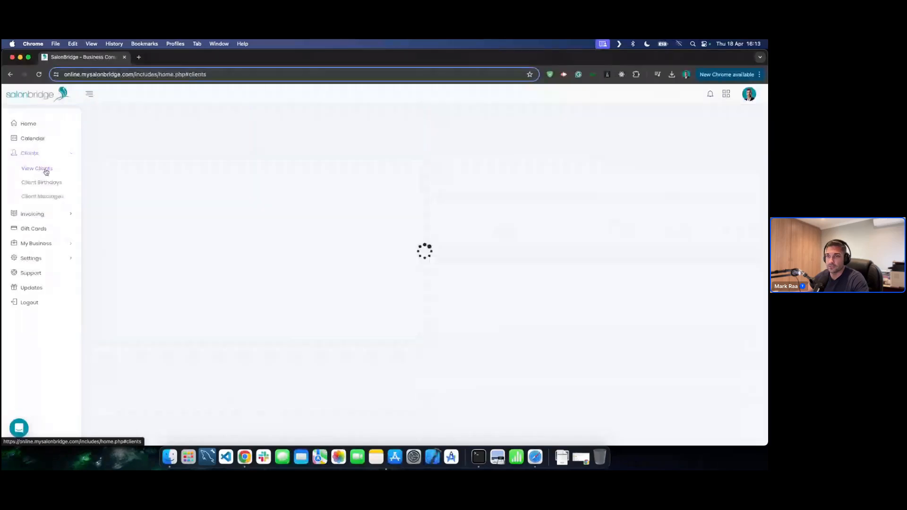
- Search for the demo client by full name and open their client details record
click(271, 167)
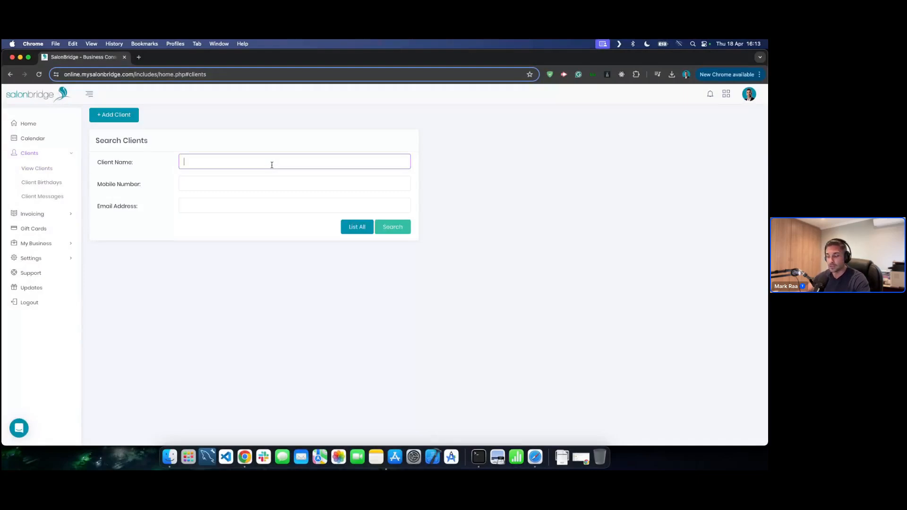
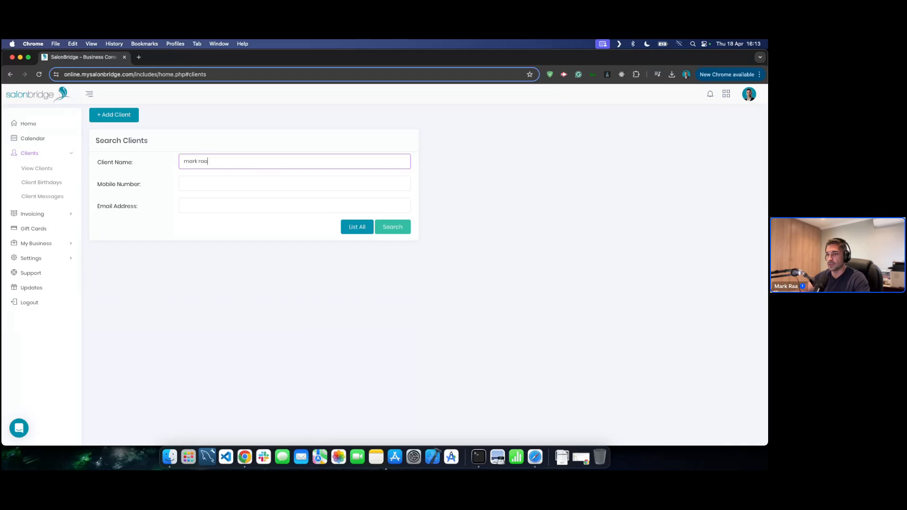
click(400, 231)
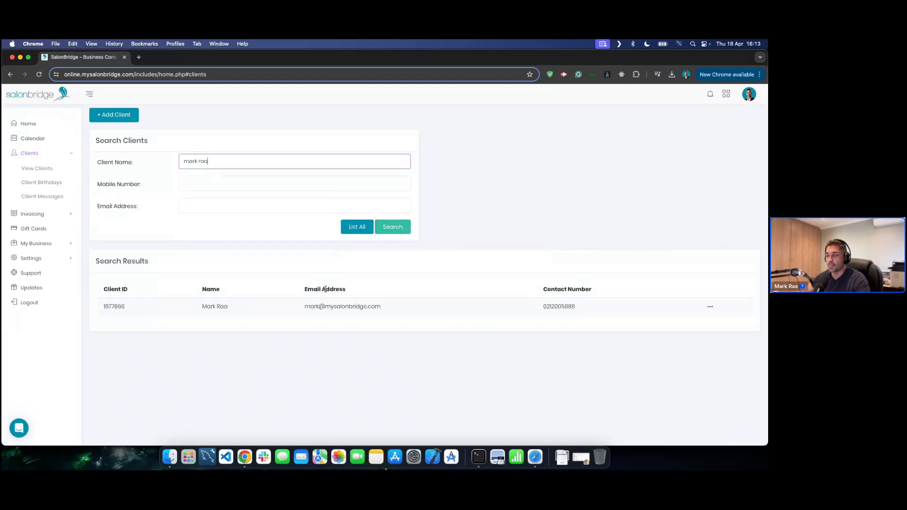
click(263, 312)
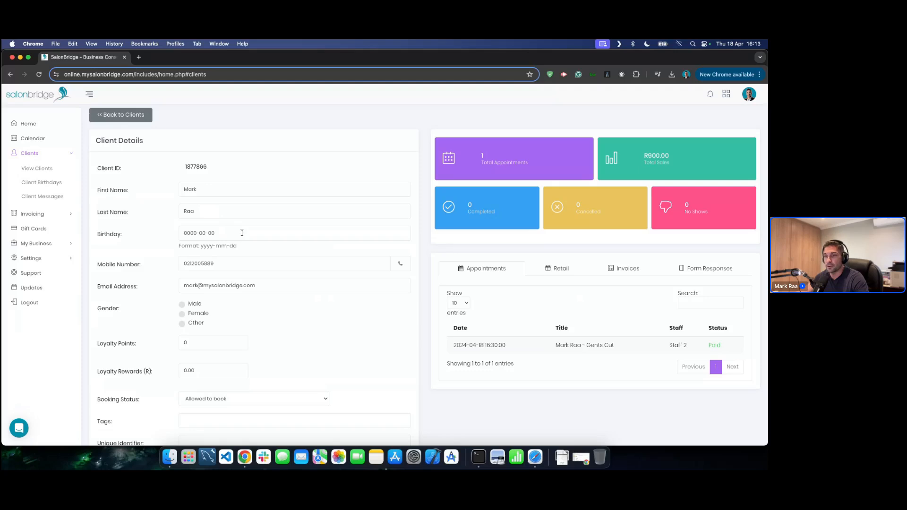
scroll(276, 268, down, 5)
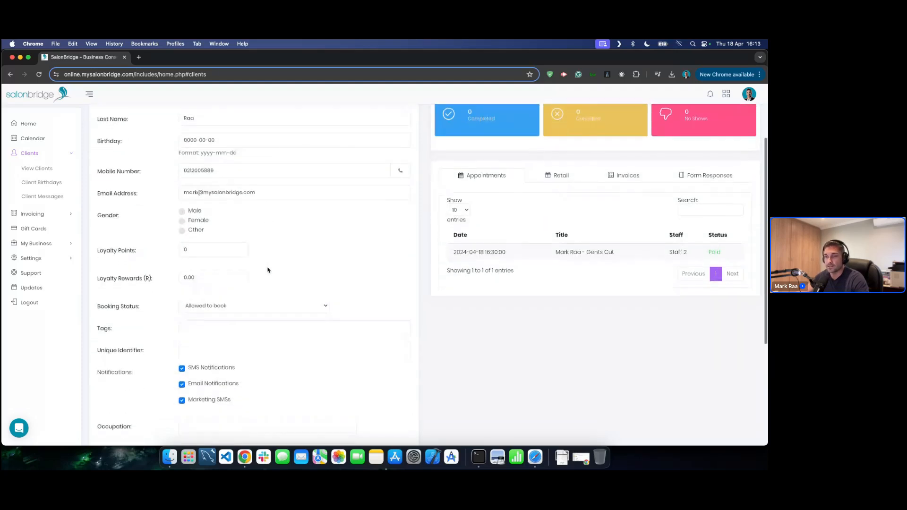
scroll(267, 268, down, 2)
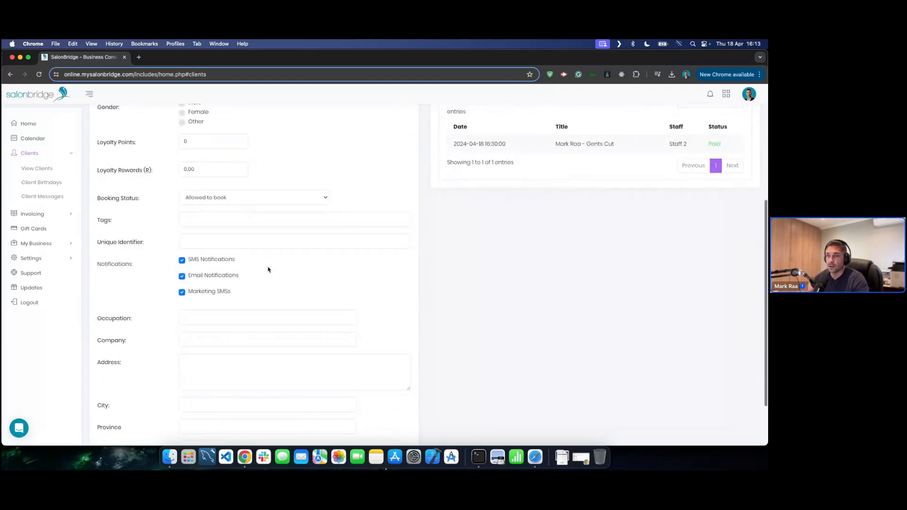
click(239, 199)
click(278, 200)
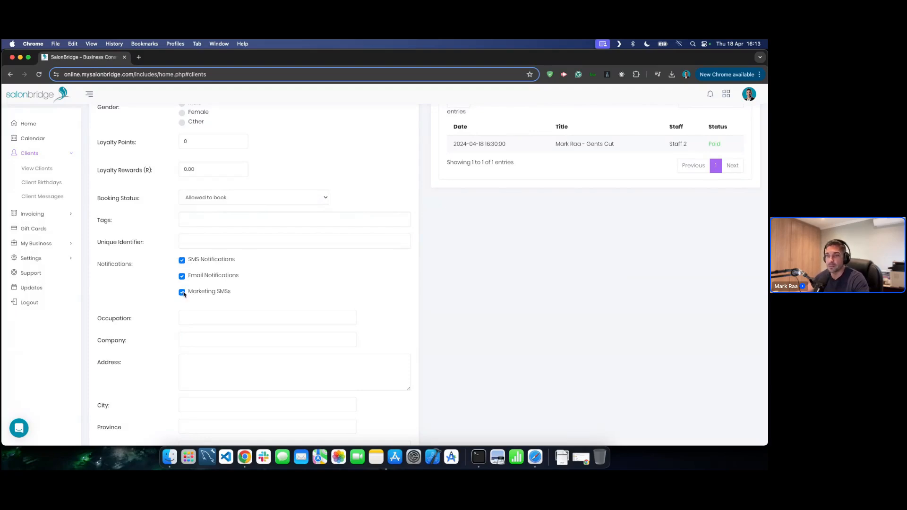
scroll(192, 316, down, 3)
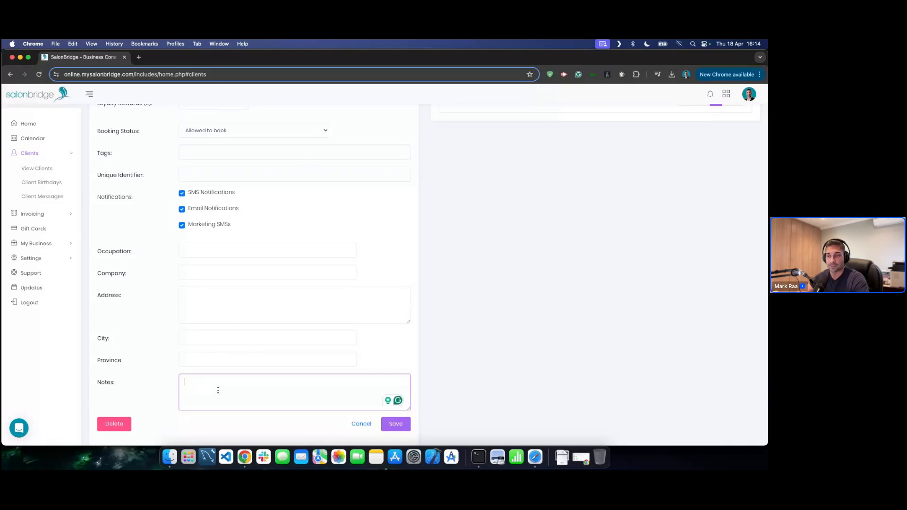
click(461, 381)
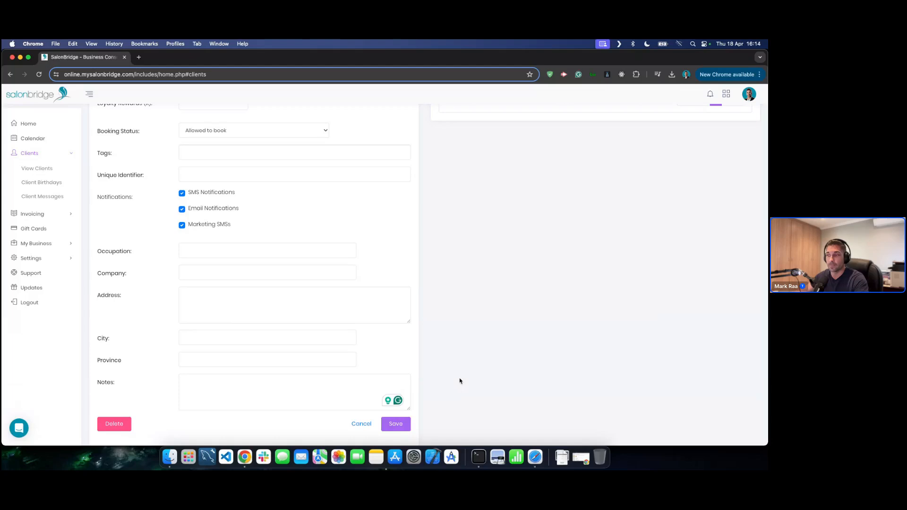
scroll(459, 380, up, 10)
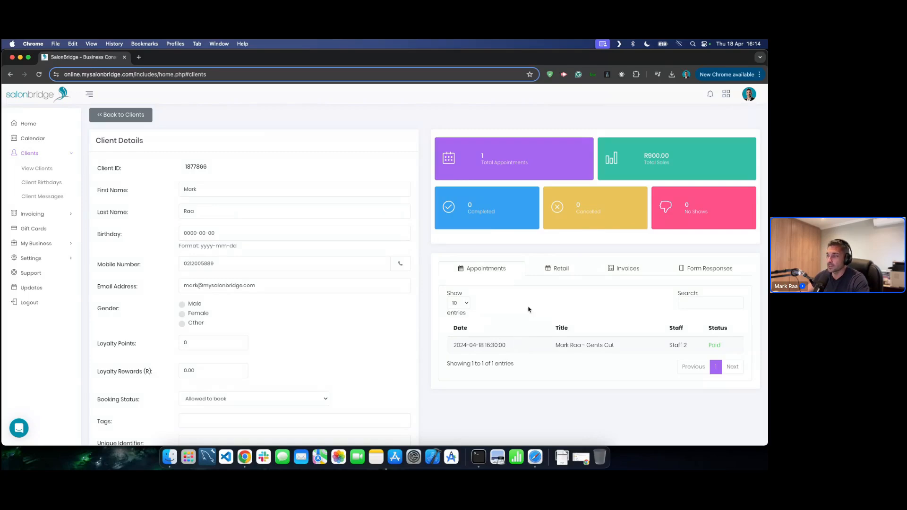
- Review the client's Retail and Invoices tabs, then go back to the client search results
click(557, 270)
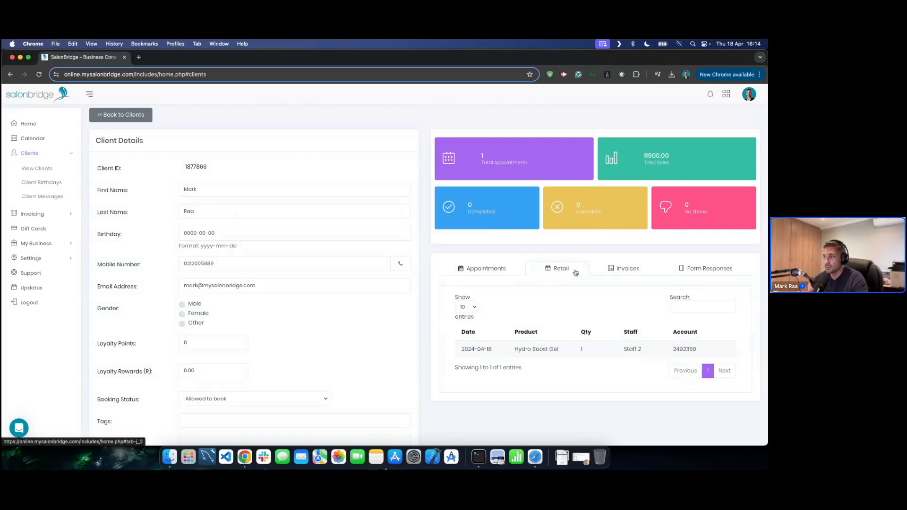
click(614, 273)
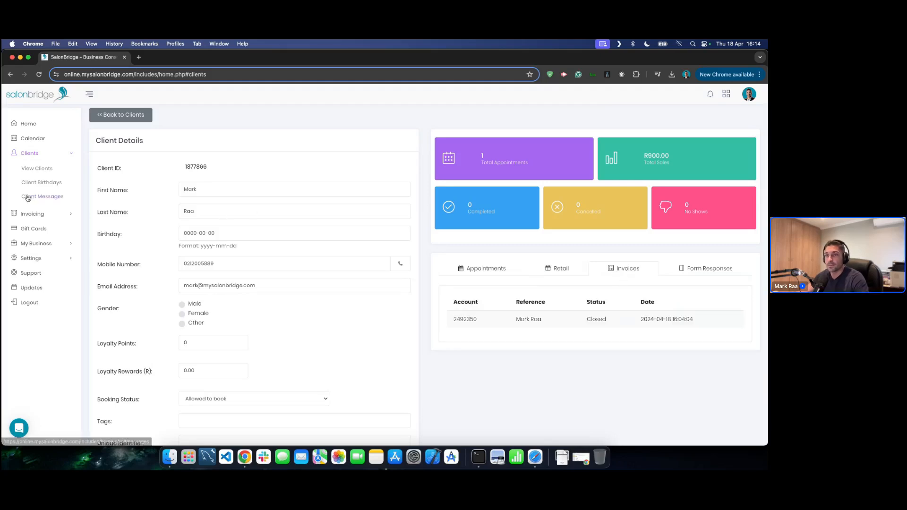
click(134, 116)
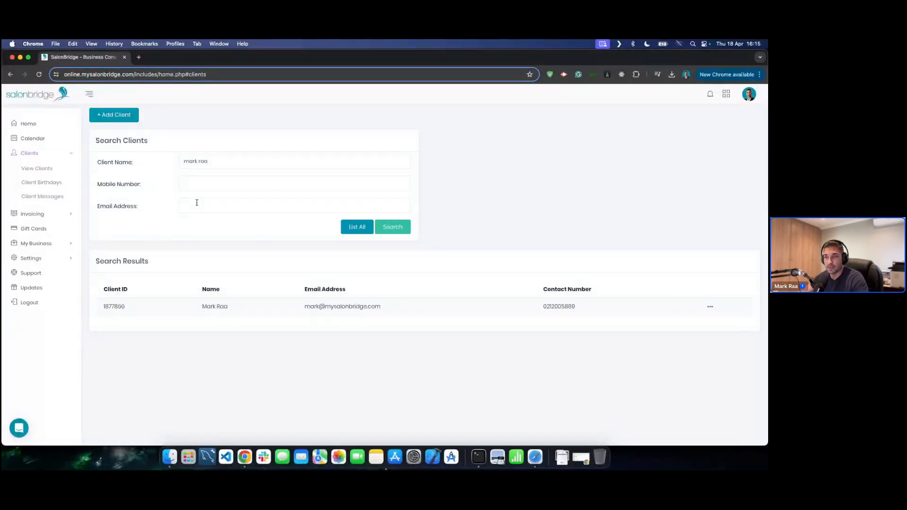
click(35, 201)
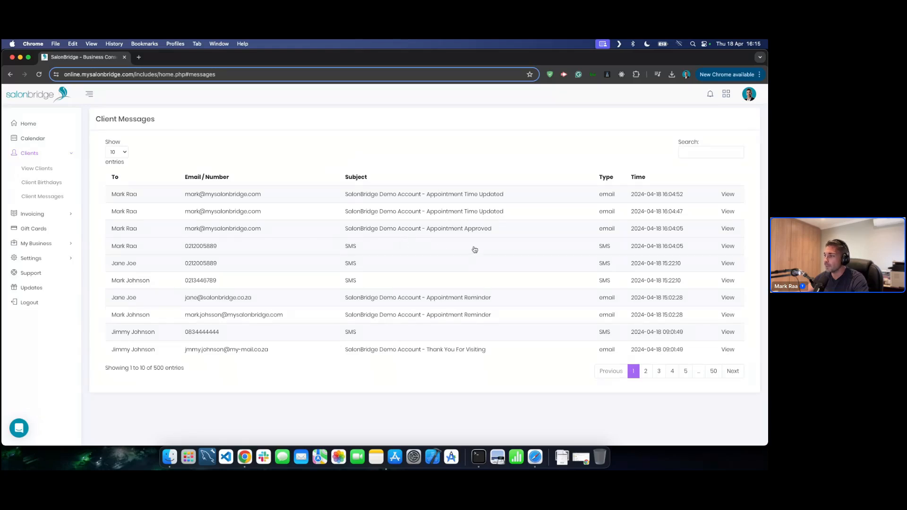
click(356, 251)
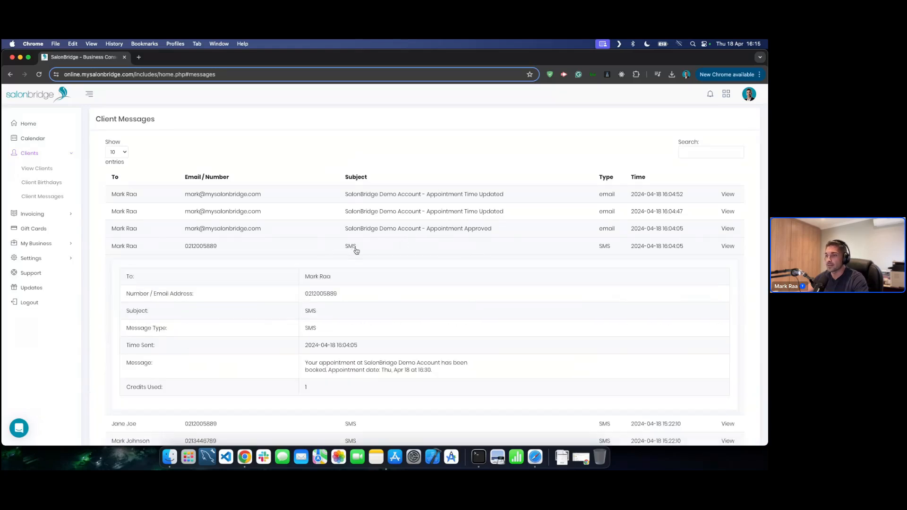
scroll(371, 360, down, 1)
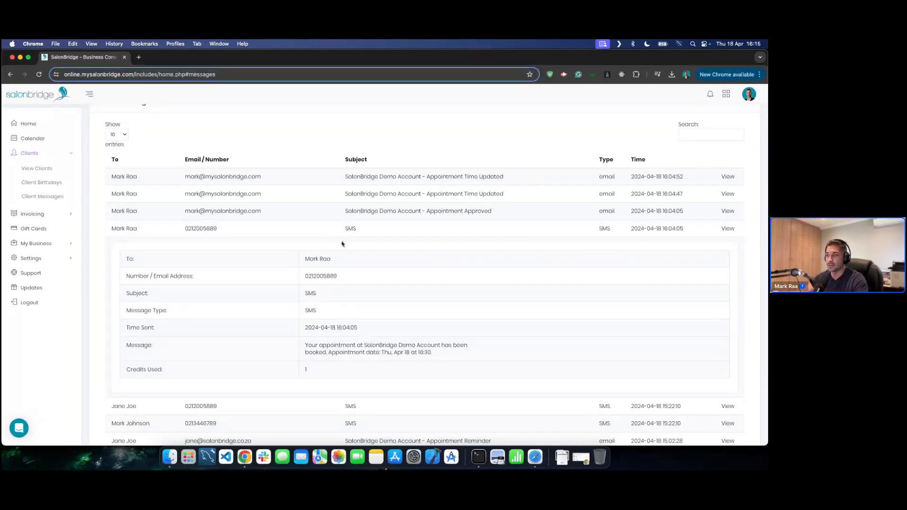
click(347, 213)
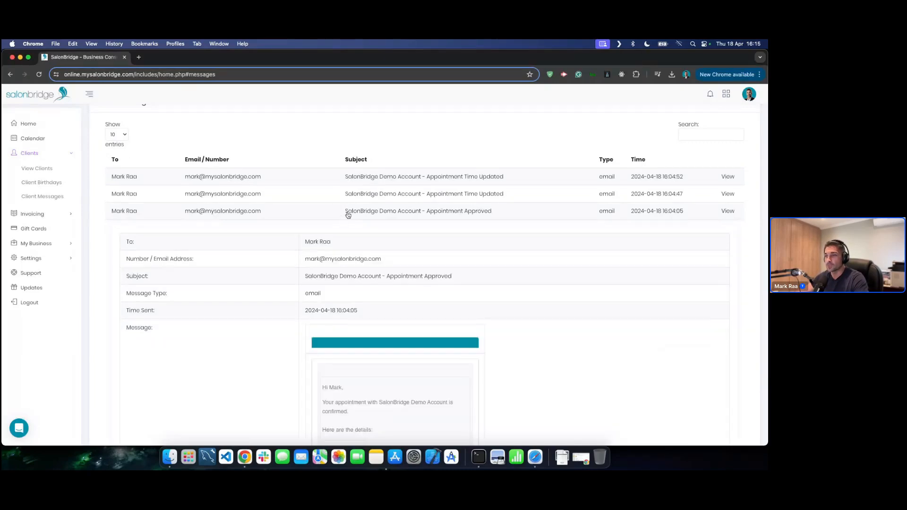
scroll(478, 310, down, 3)
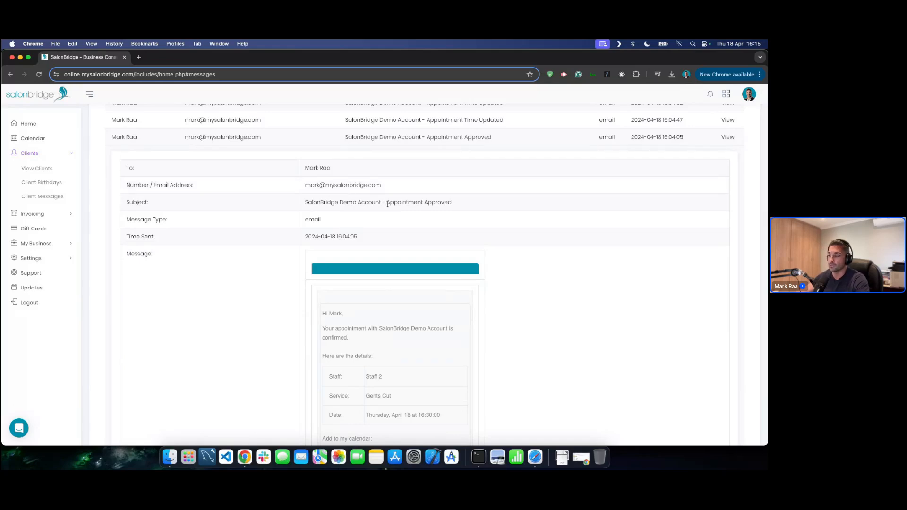
scroll(500, 255, down, 3)
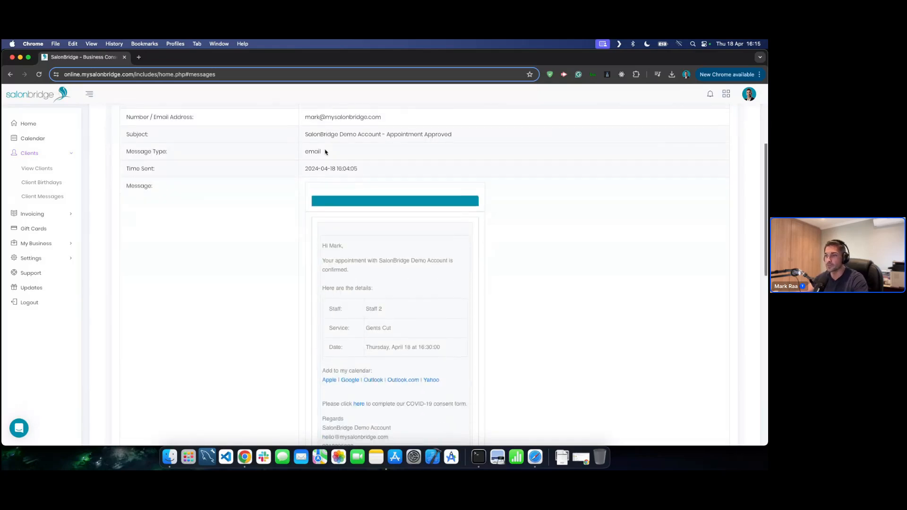
drag(305, 134, 371, 135)
click(371, 135)
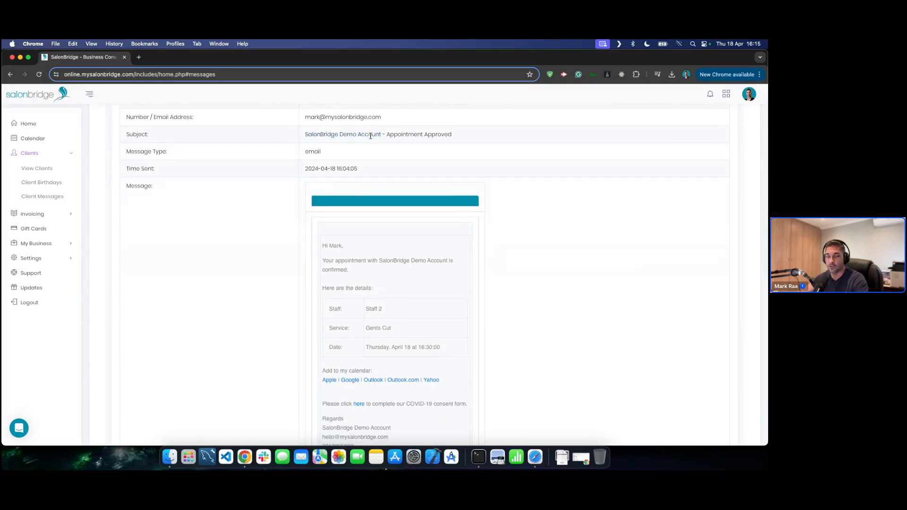
scroll(416, 262, down, 4)
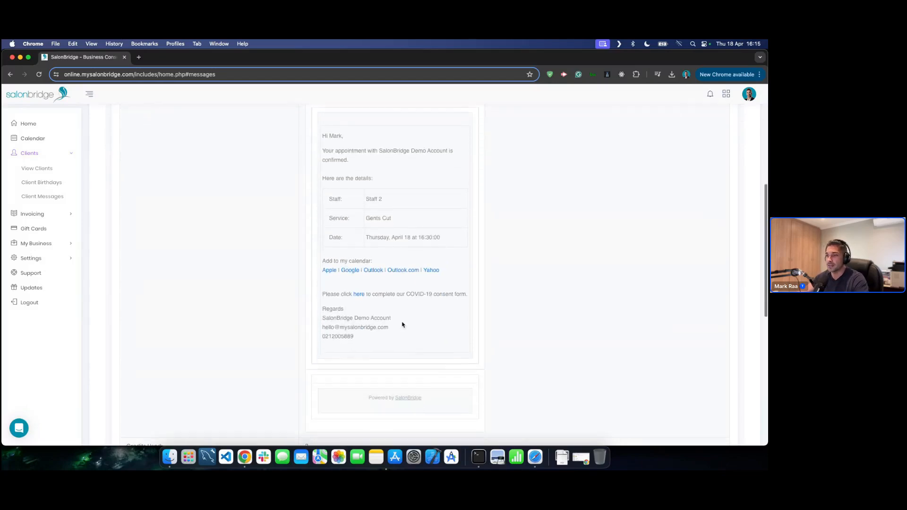
scroll(401, 324, up, 2)
scroll(404, 323, up, 5)
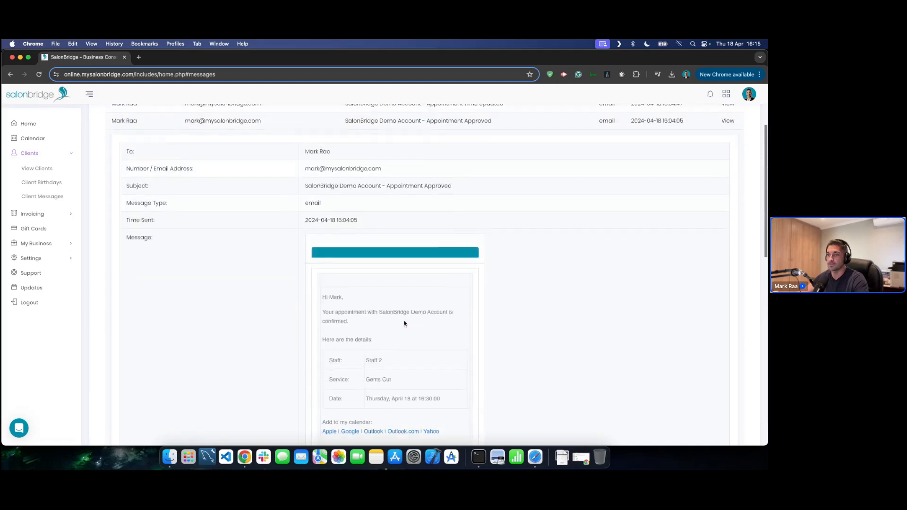
click(271, 174)
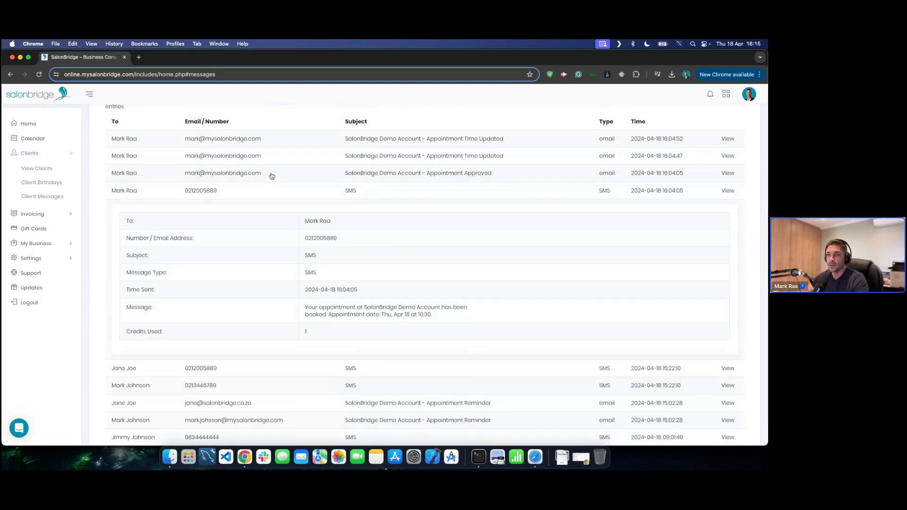
click(266, 192)
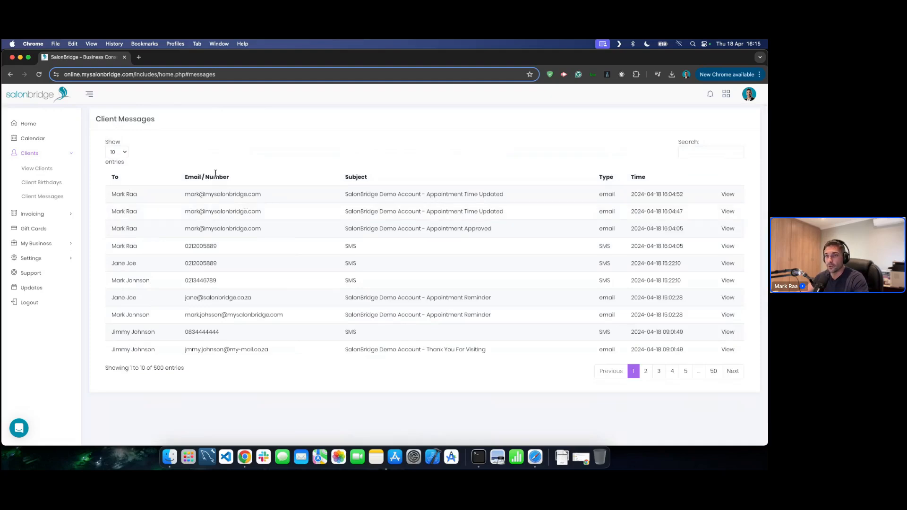
click(65, 276)
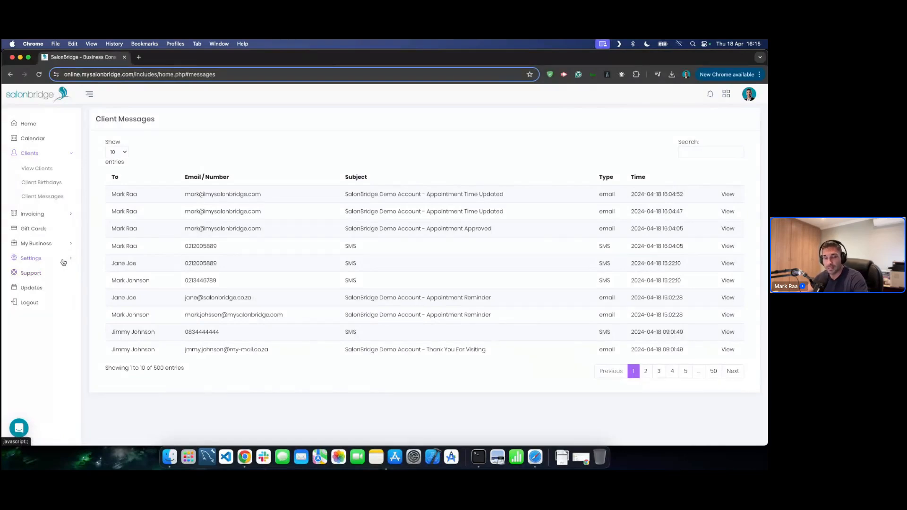
- Open Settings > Client Notifications to see the 15:00 day-before SMS reminders and 2783 credits
click(63, 263)
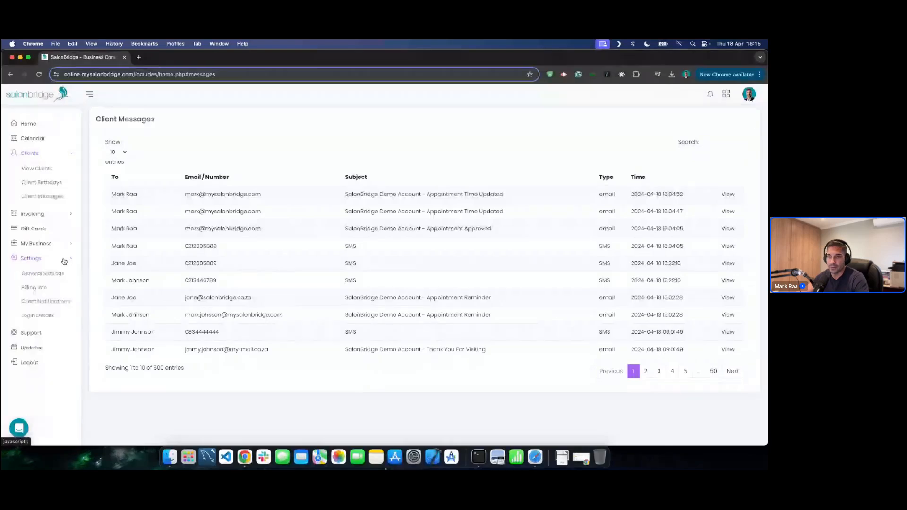
click(38, 303)
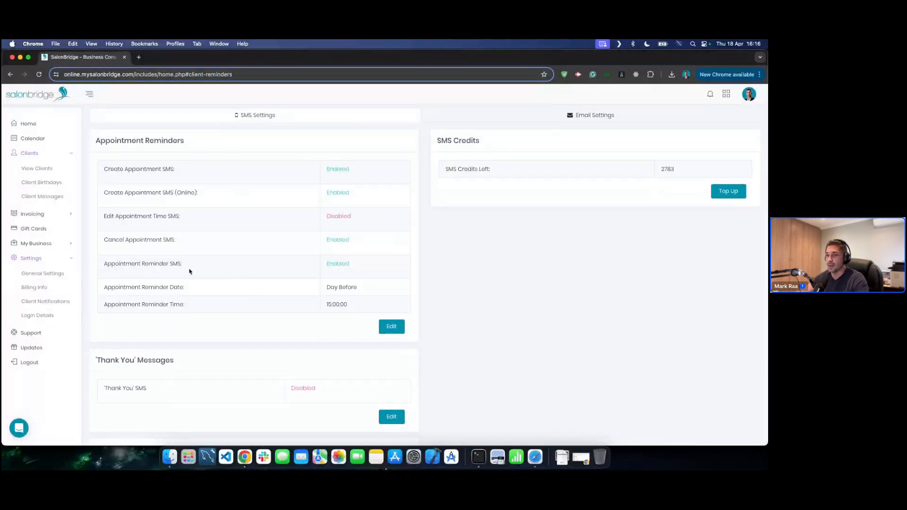
click(396, 328)
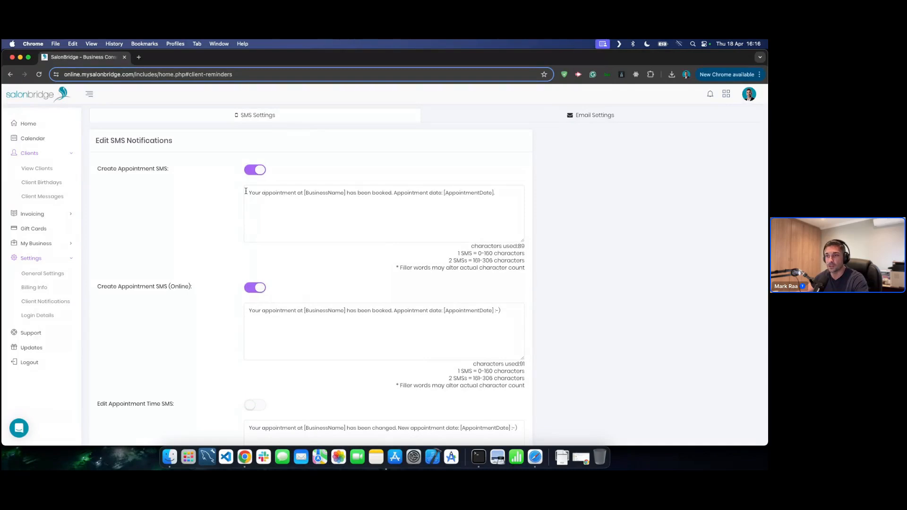
drag(249, 193, 504, 193)
click(504, 194)
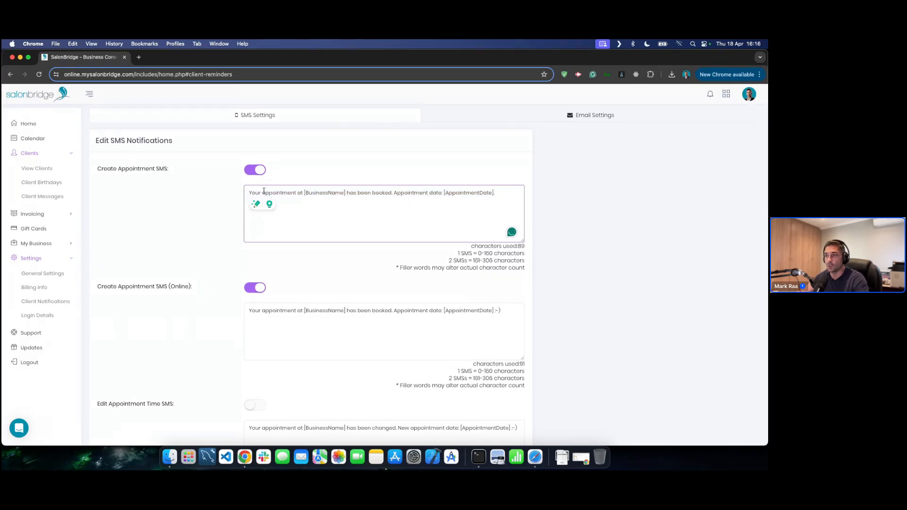
double_click(320, 194)
click(375, 192)
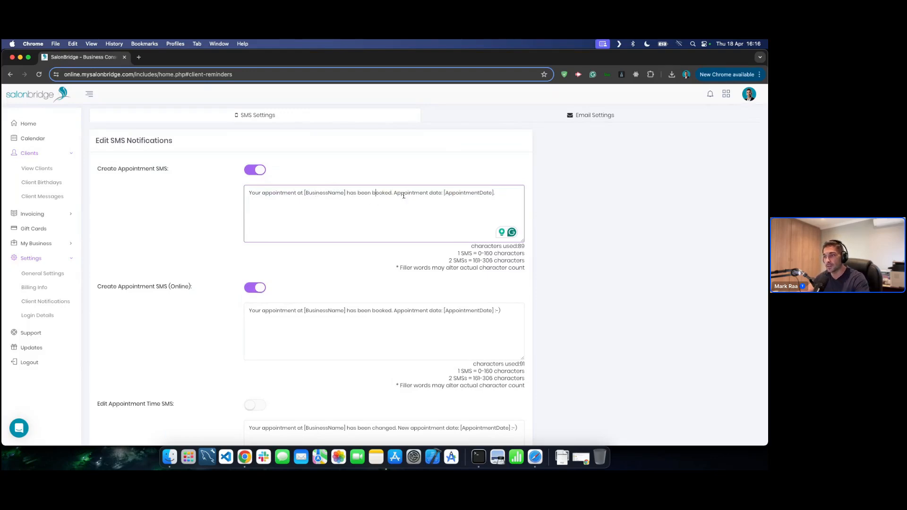
drag(394, 193, 510, 195)
click(512, 195)
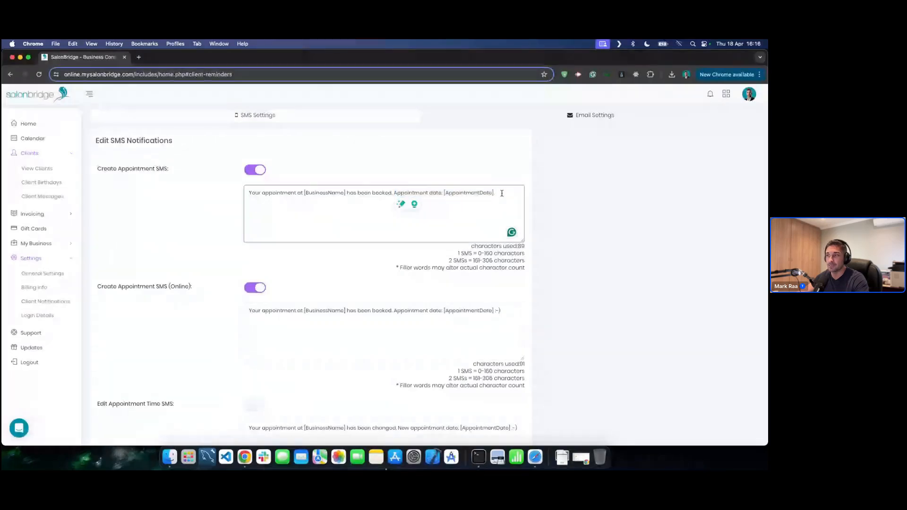
scroll(345, 273, down, 10)
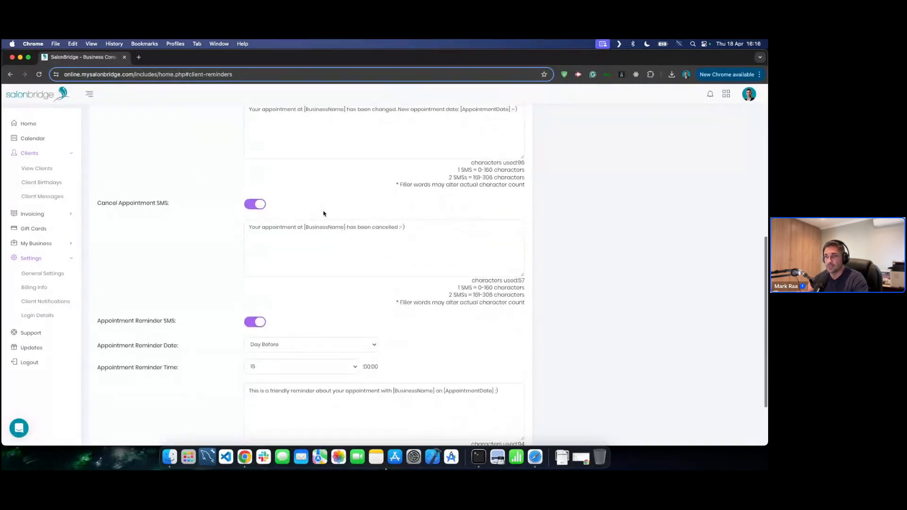
click(435, 223)
scroll(437, 224, down, 4)
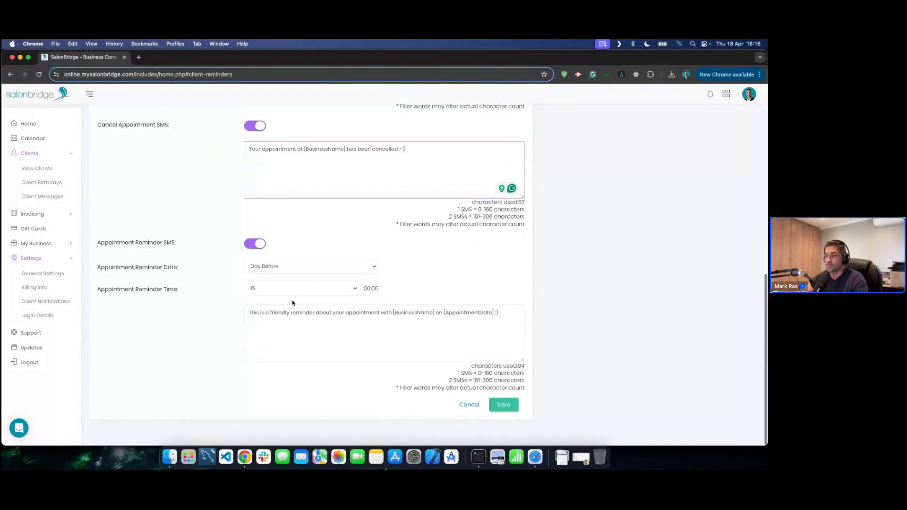
click(428, 314)
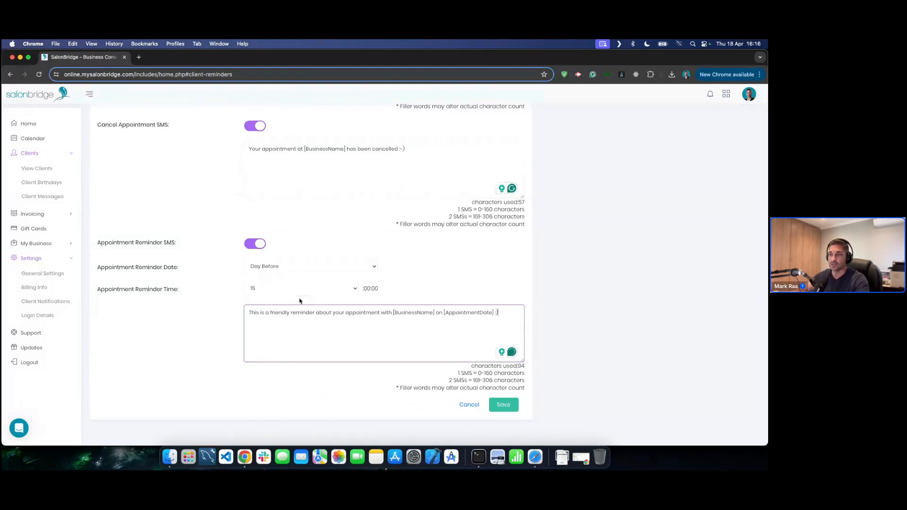
click(274, 267)
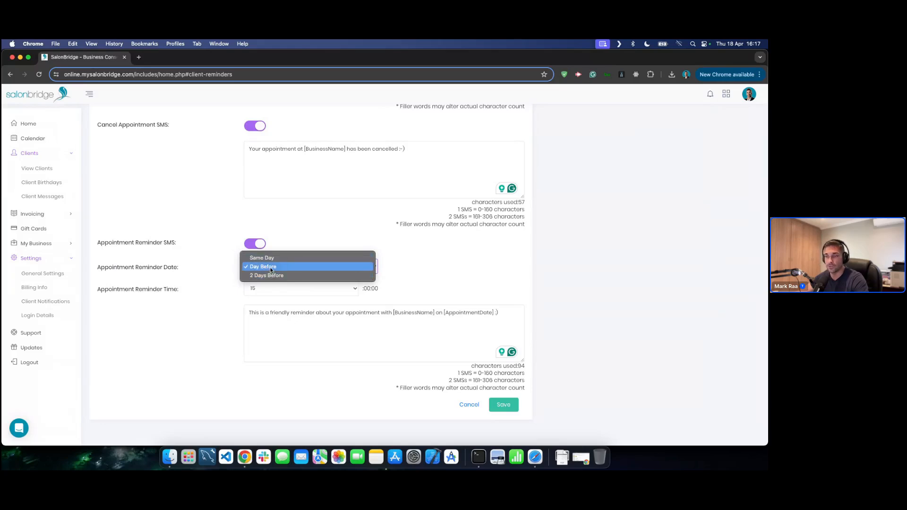
click(271, 267)
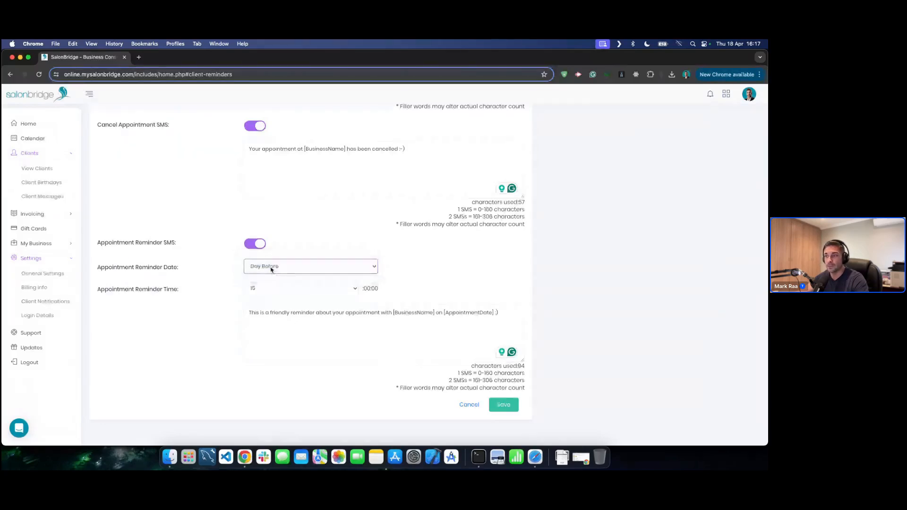
click(307, 291)
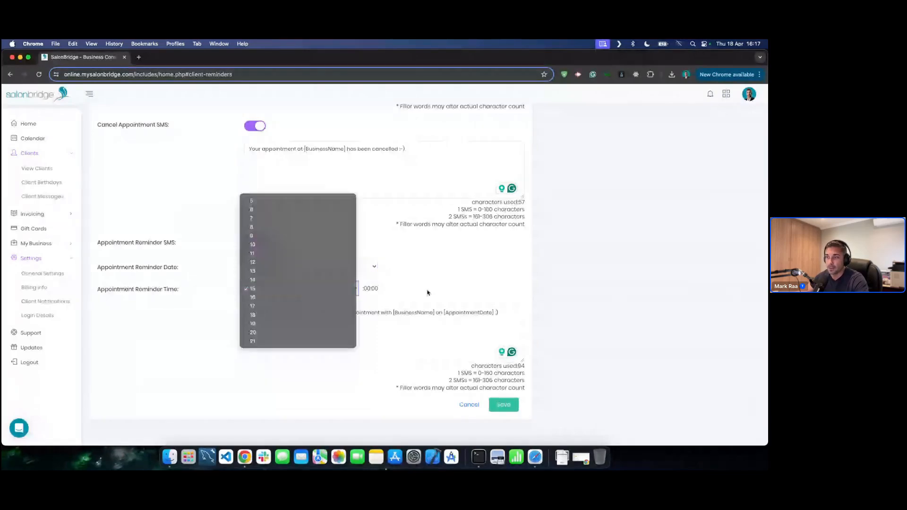
click(427, 292)
drag(249, 312, 513, 316)
click(514, 317)
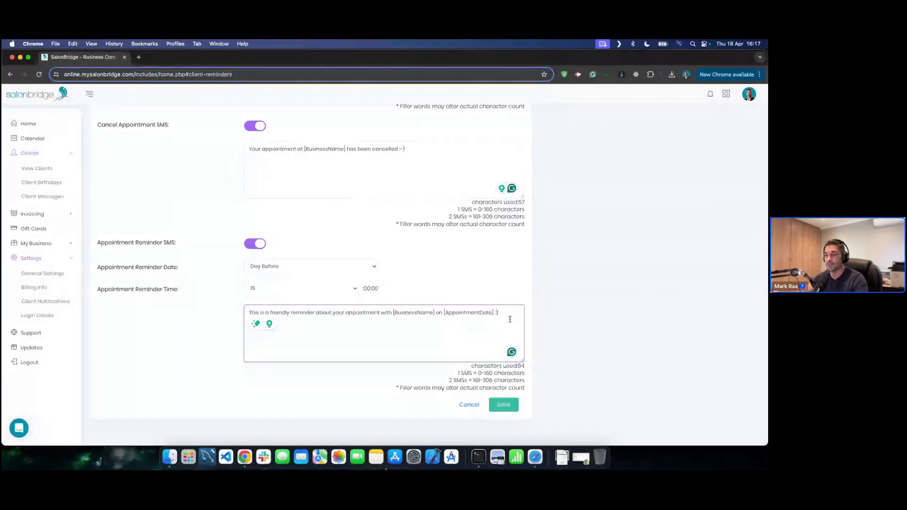
click(465, 411)
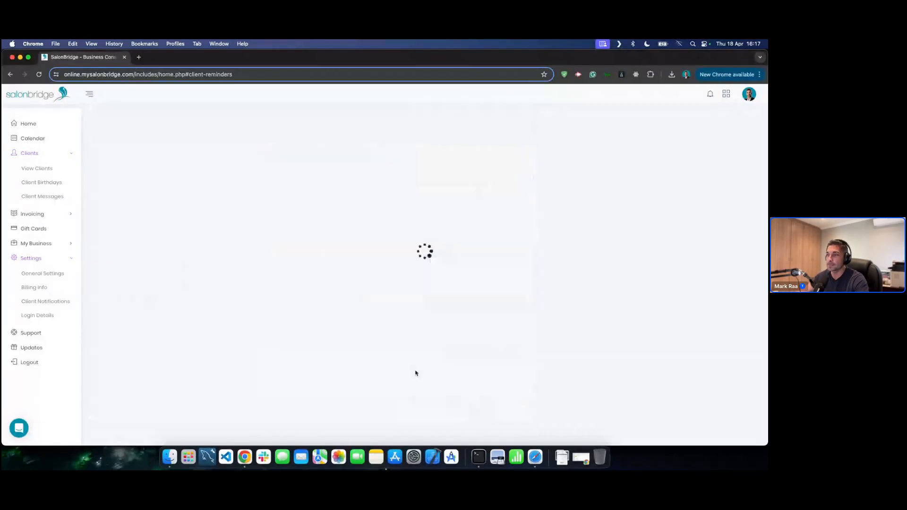
- Open the 'Thank You' SMS editor, switch sending on and keep Day After as the send date
scroll(355, 214, down, 3)
scroll(353, 214, down, 2)
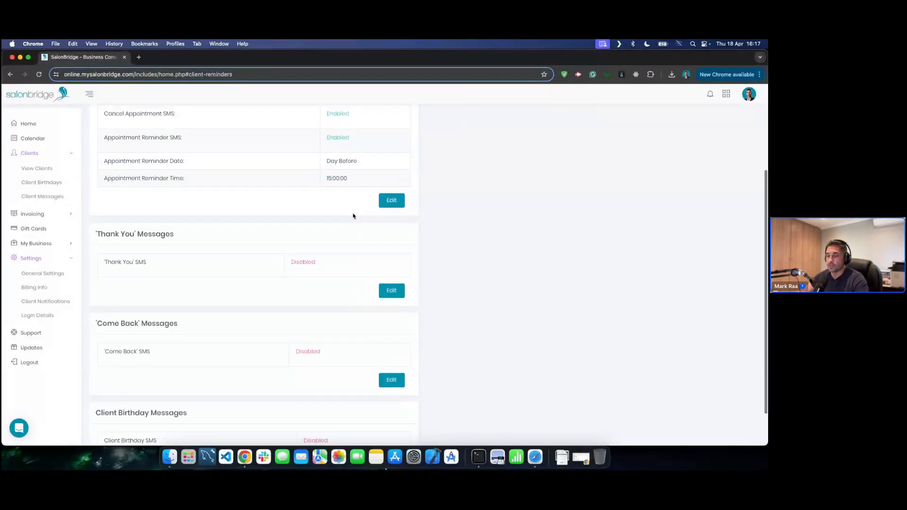
scroll(128, 249, down, 1)
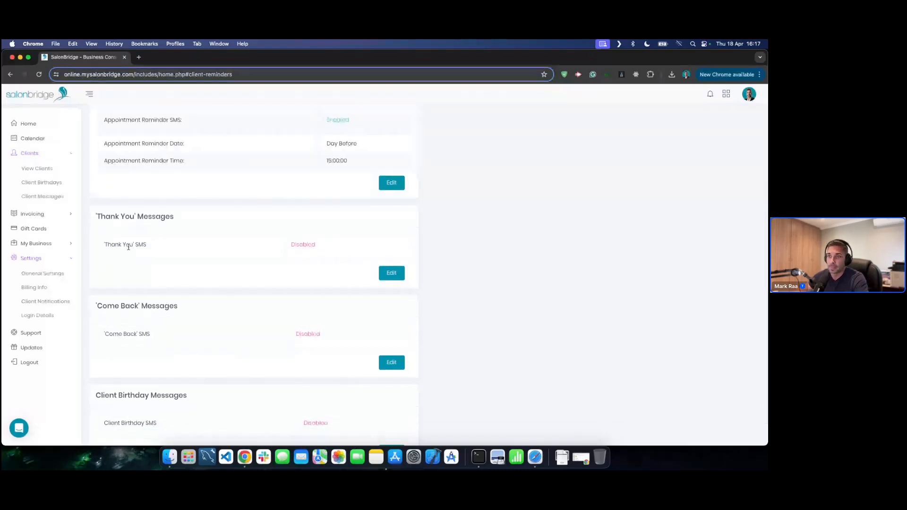
click(391, 273)
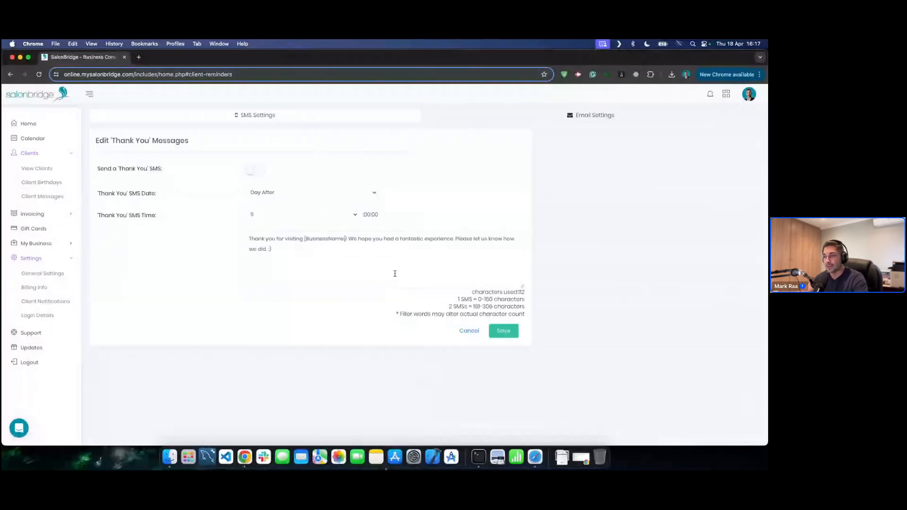
click(246, 170)
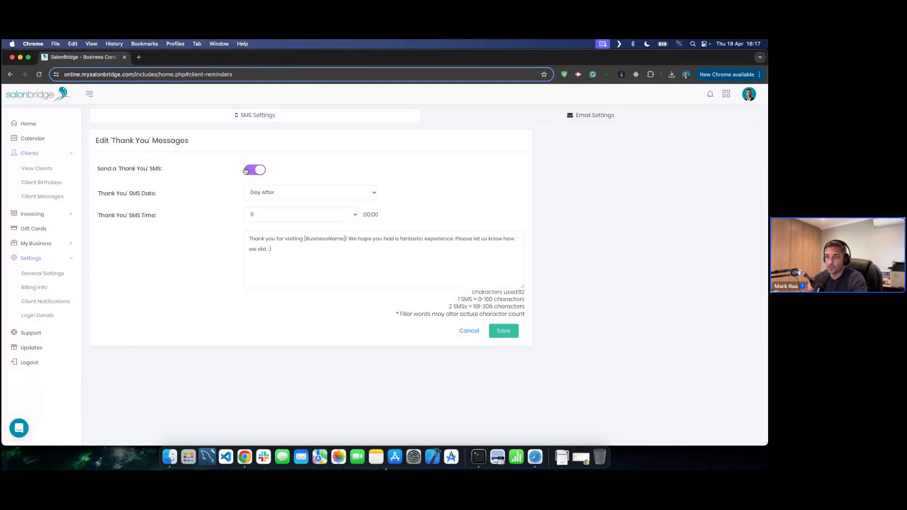
click(289, 192)
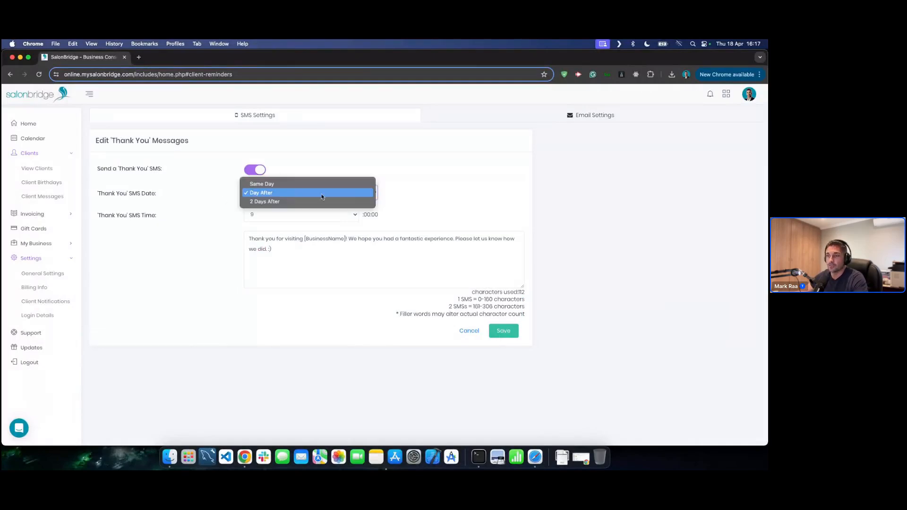
click(422, 199)
- Select the thank-you message text, then cancel the editor without saving
drag(295, 253, 238, 235)
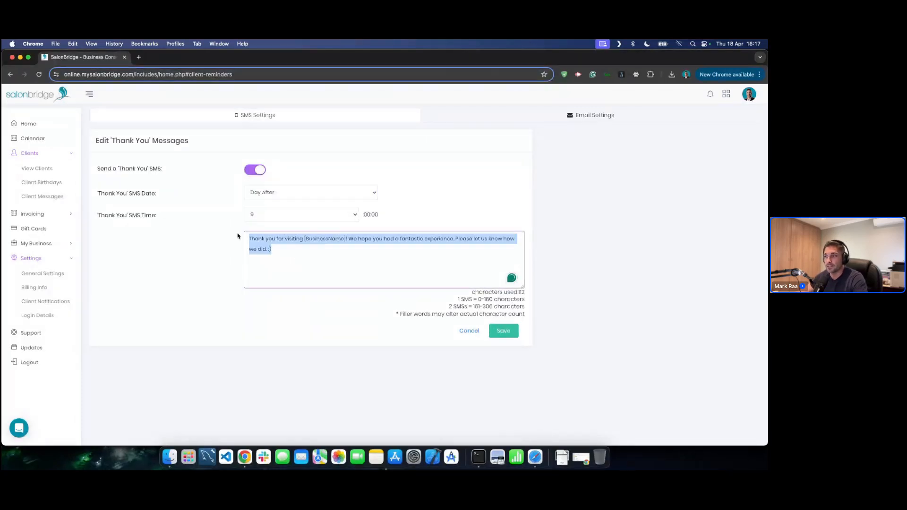
click(321, 251)
click(493, 221)
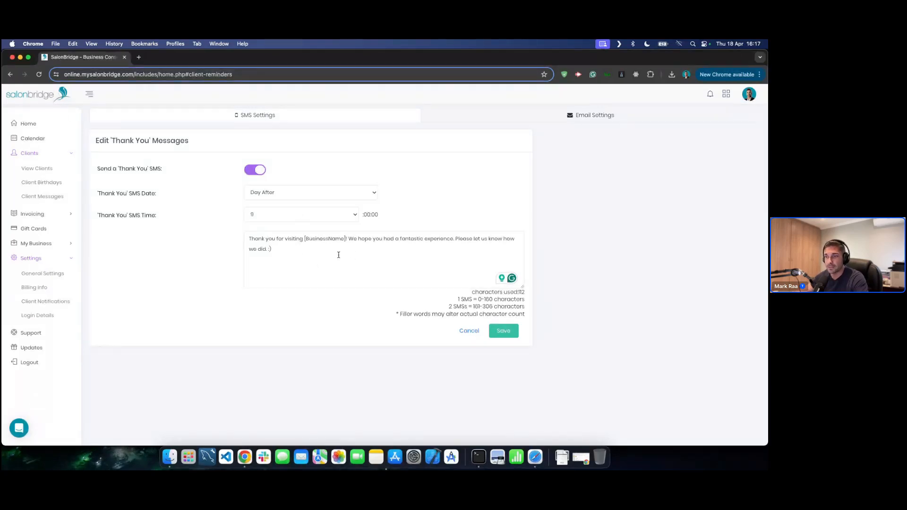
drag(304, 253, 231, 233)
click(311, 248)
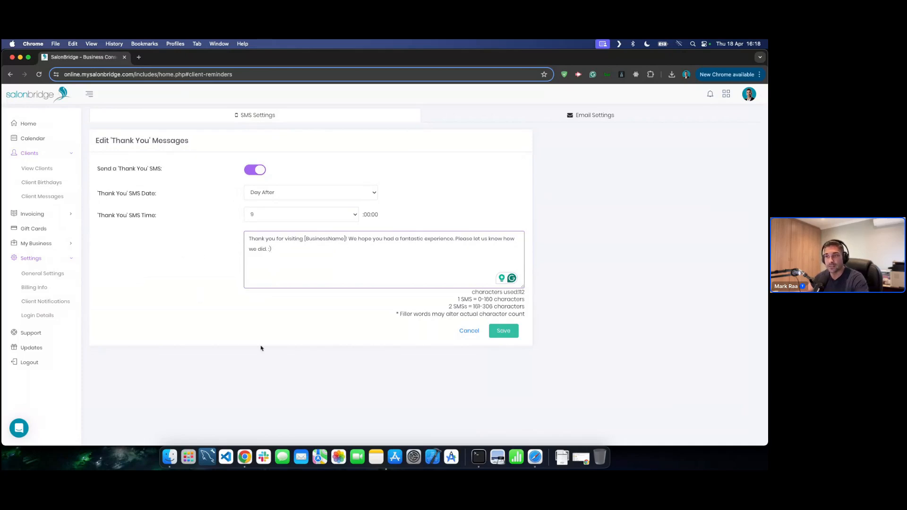
click(113, 278)
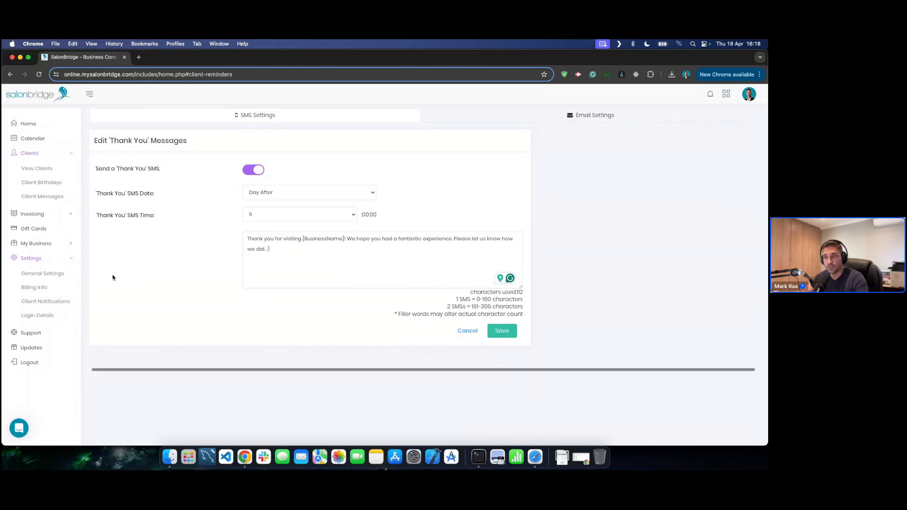
click(53, 245)
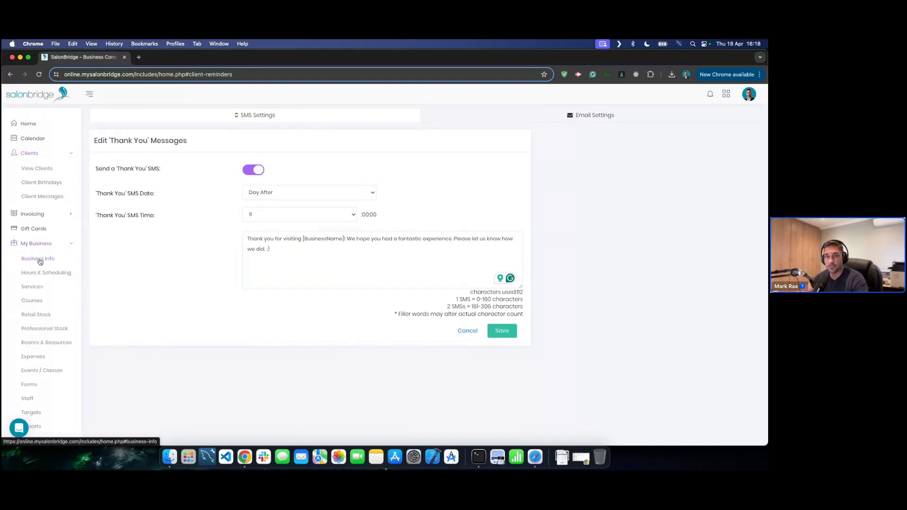
click(54, 245)
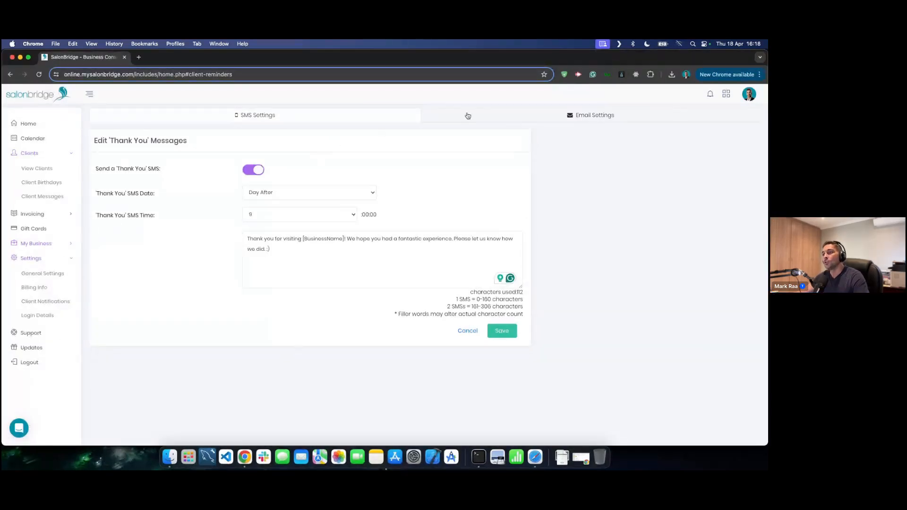
click(460, 331)
scroll(249, 326, down, 3)
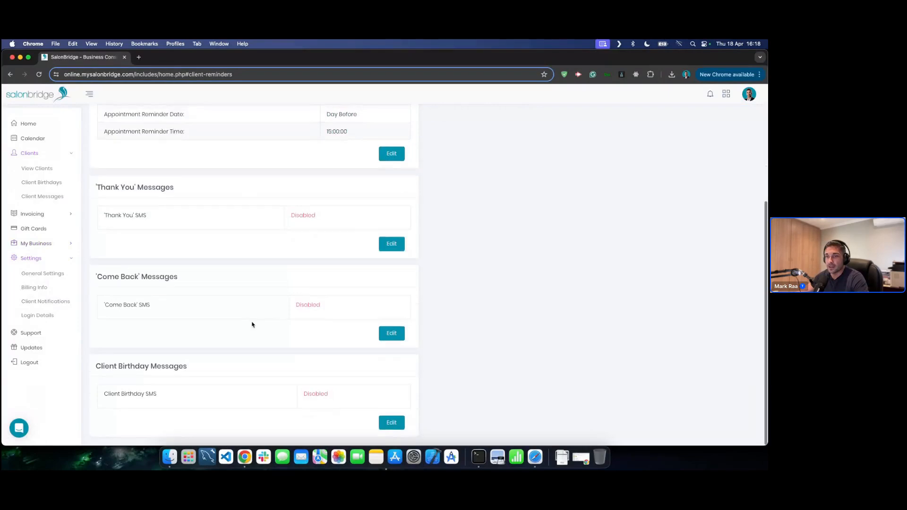
- Open the 'Come Back' SMS editor, showing automated sending every 4 weeks at 8:00
click(394, 334)
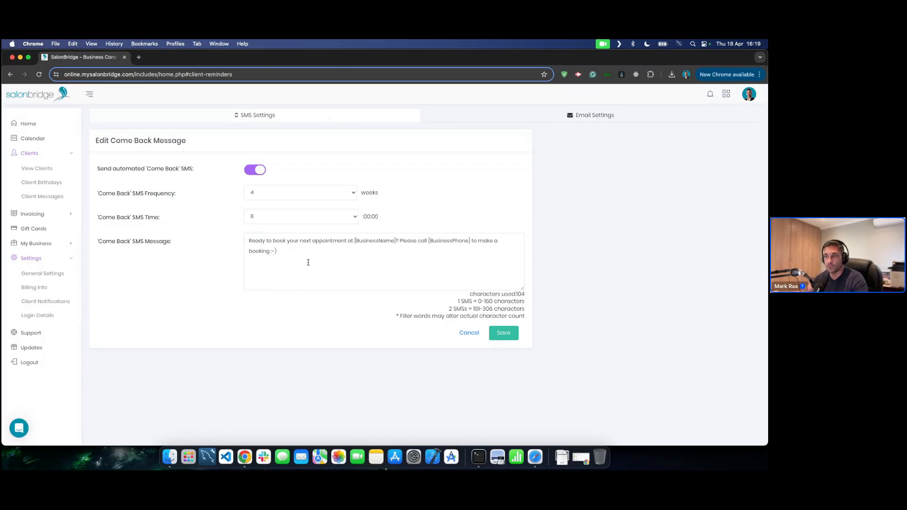
- Discard the 'Come Back' SMS editor without saving
click(469, 333)
scroll(466, 334, down, 5)
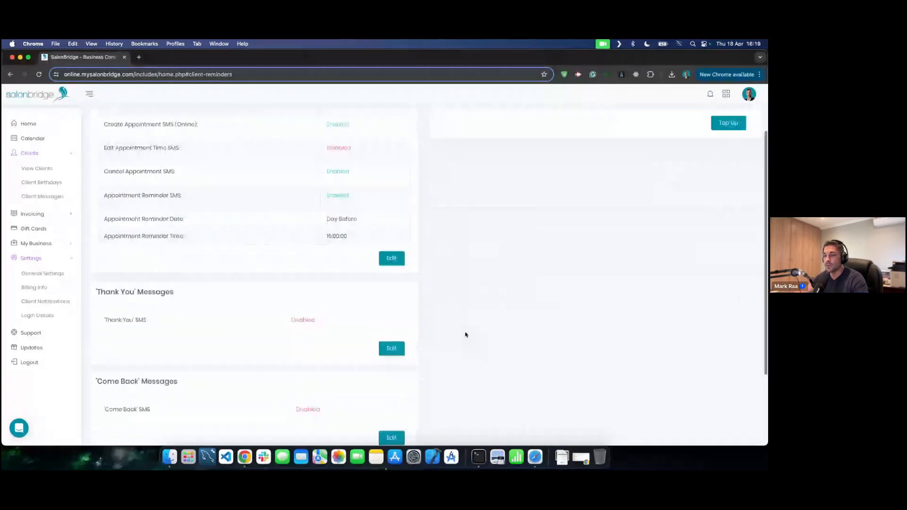
scroll(465, 334, down, 3)
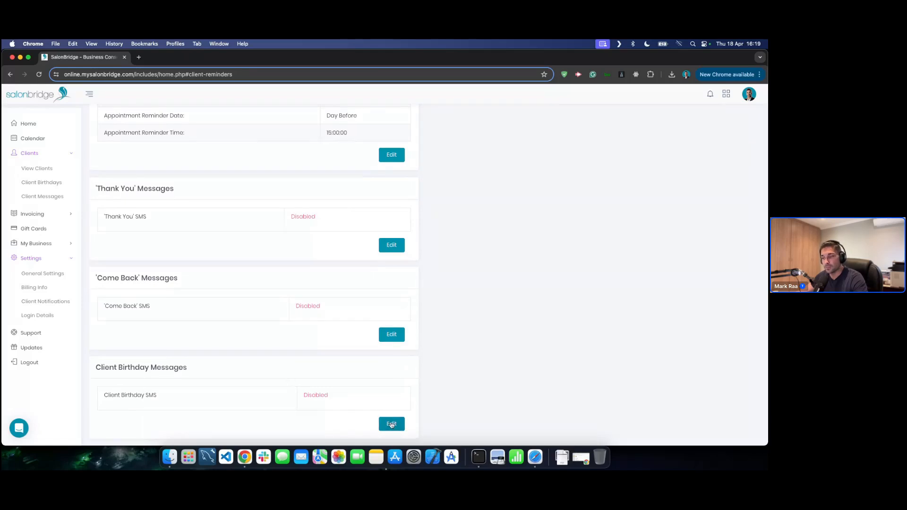
- Open the Client Birthday SMS editor, toggle it on, select its text, then cancel unsaved
click(391, 425)
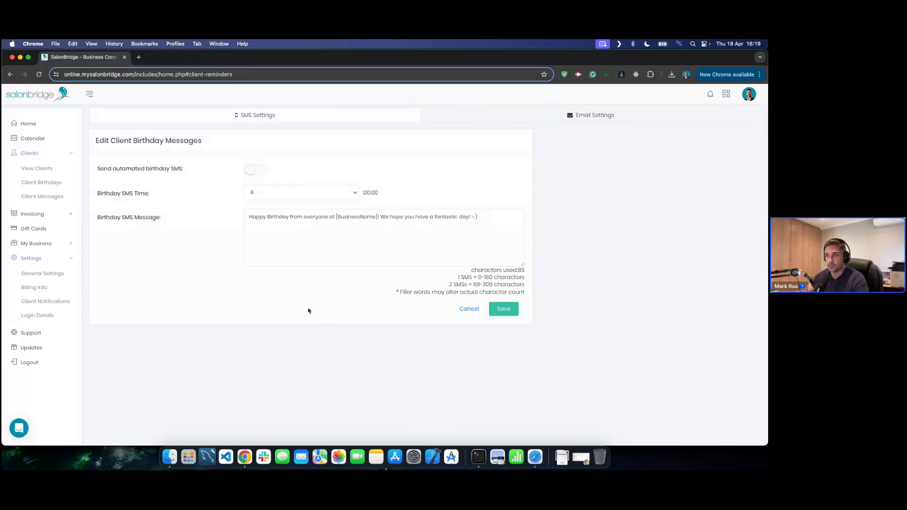
click(254, 169)
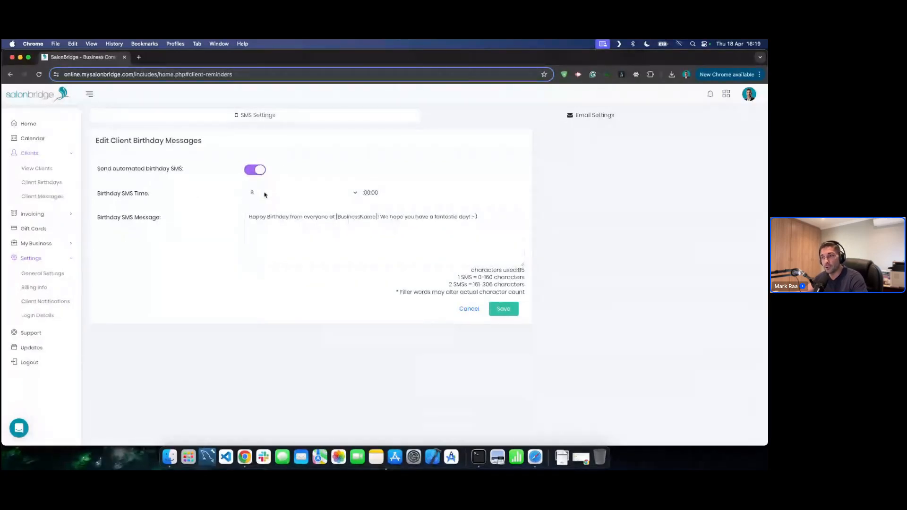
drag(254, 217, 489, 221)
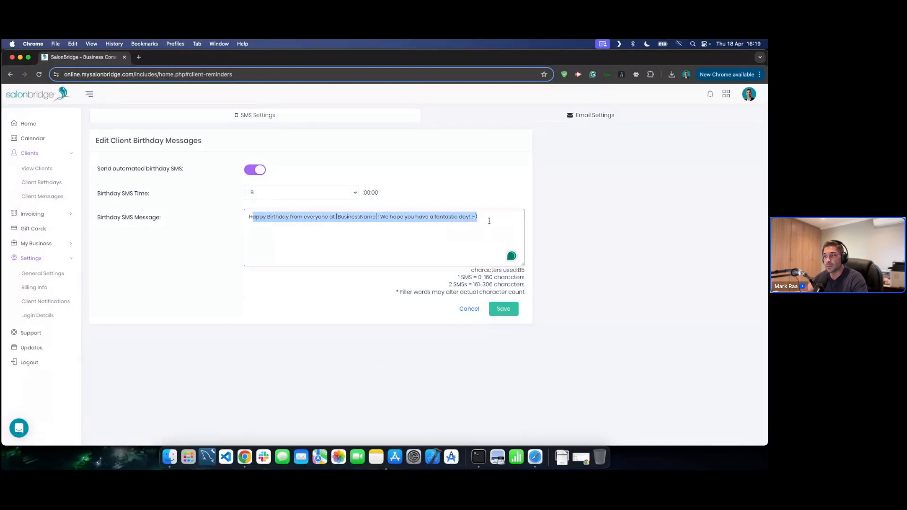
click(491, 220)
click(602, 219)
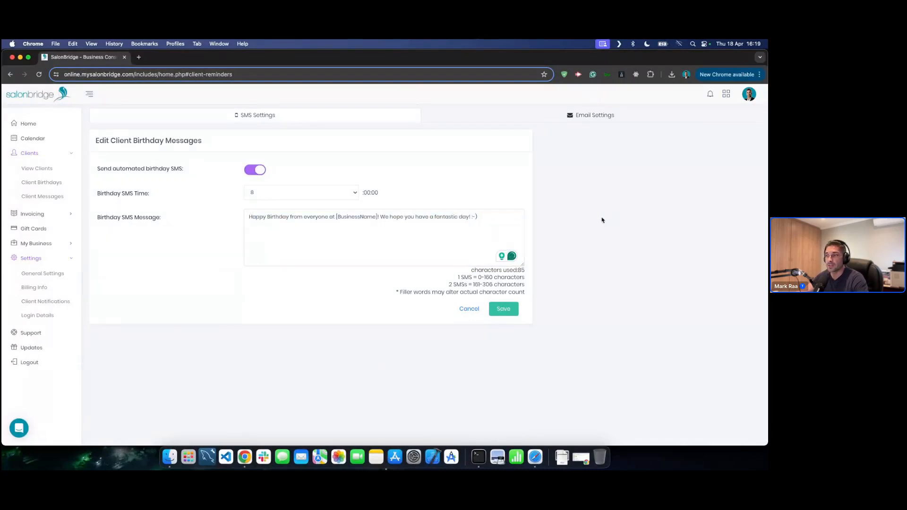
click(469, 310)
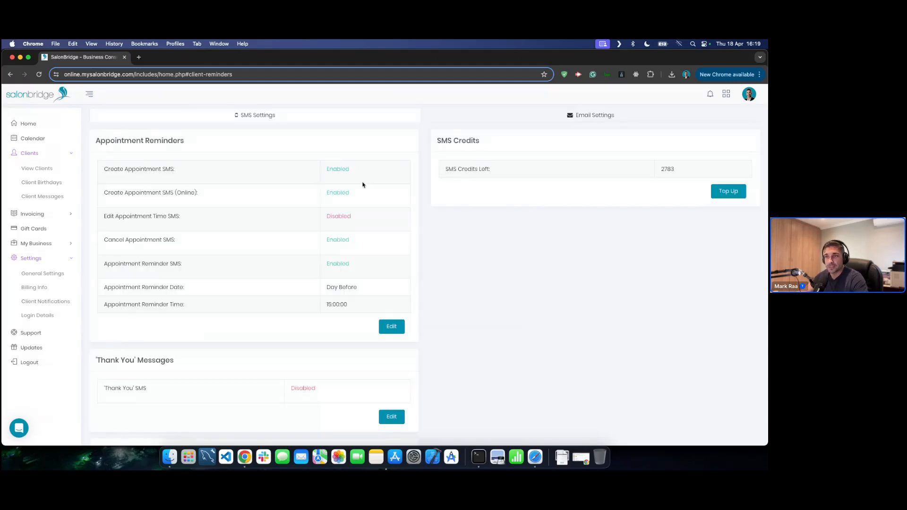
click(577, 121)
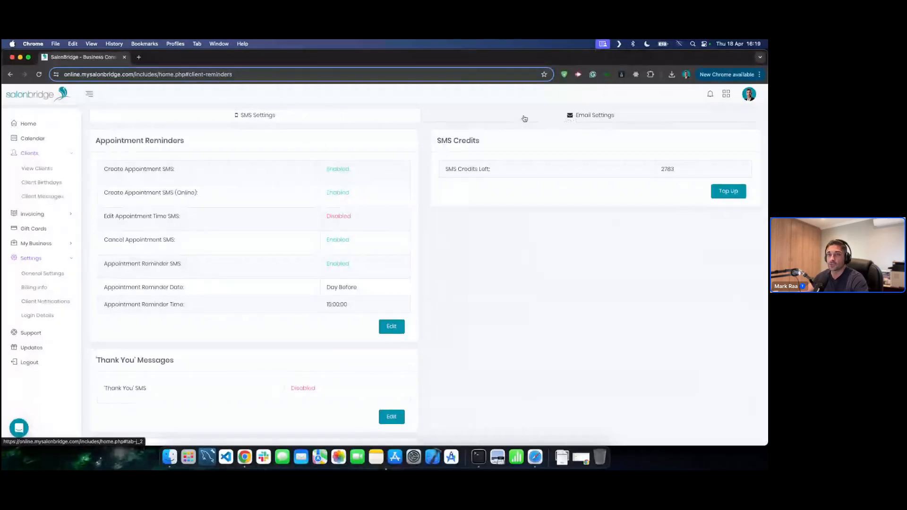
- Show Email Settings and scroll through the Create and Edit Appointment email templates, ending at the top
click(592, 118)
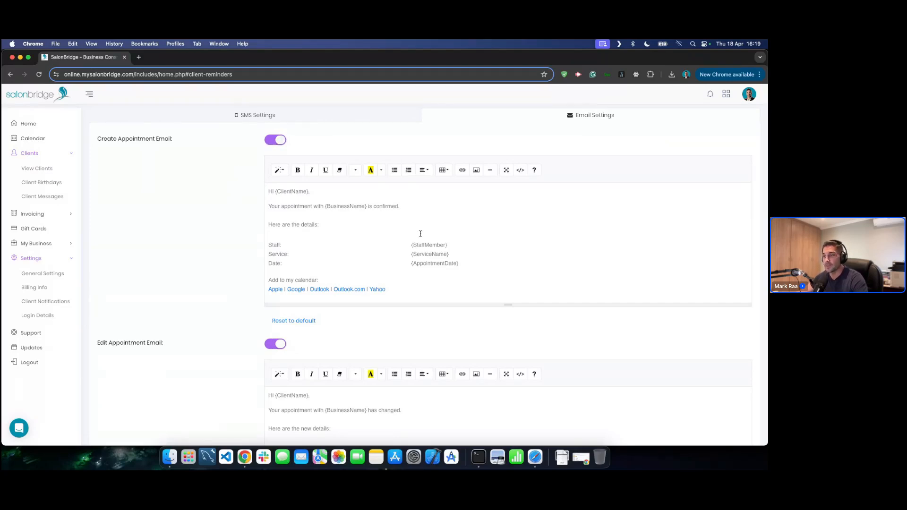
scroll(348, 225, down, 5)
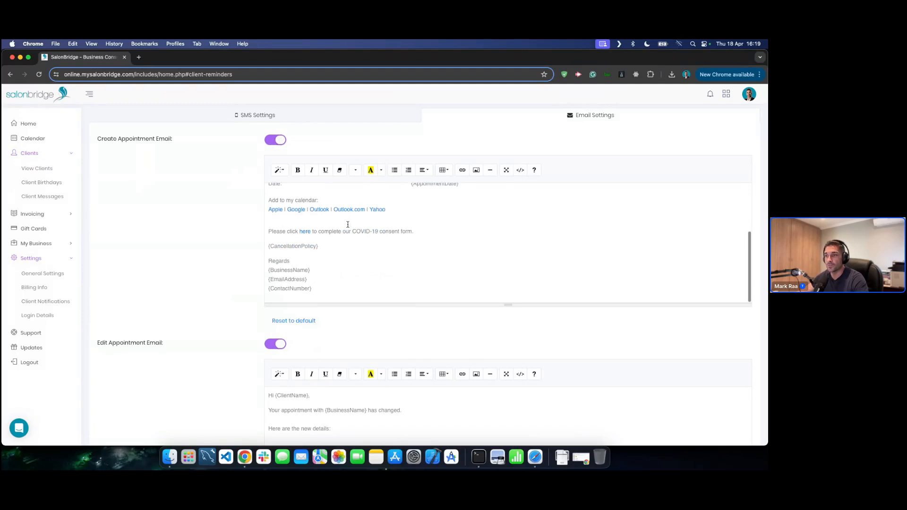
scroll(345, 226, up, 3)
scroll(243, 247, down, 3)
scroll(242, 248, down, 10)
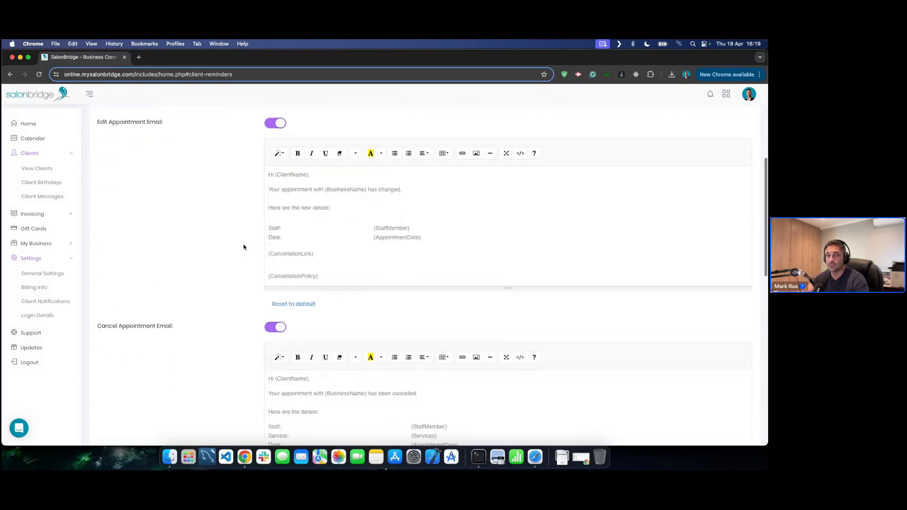
scroll(240, 248, down, 8)
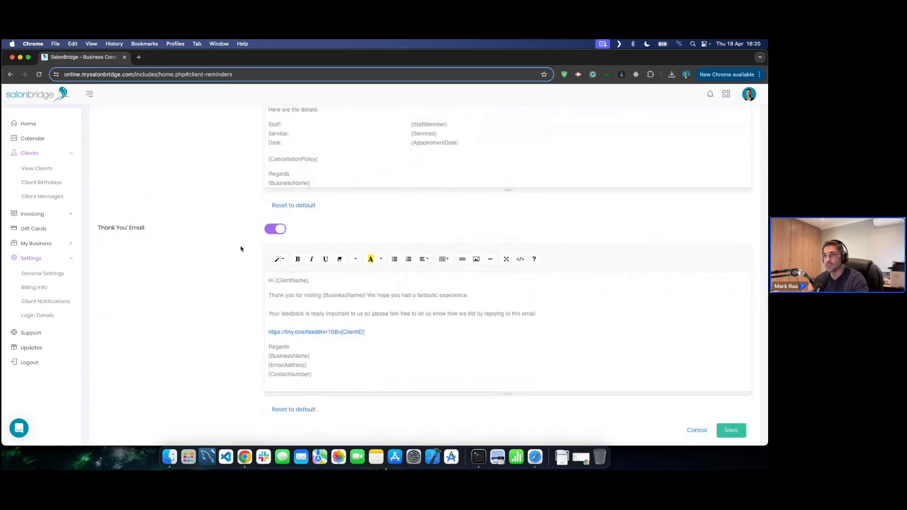
scroll(240, 248, up, 4)
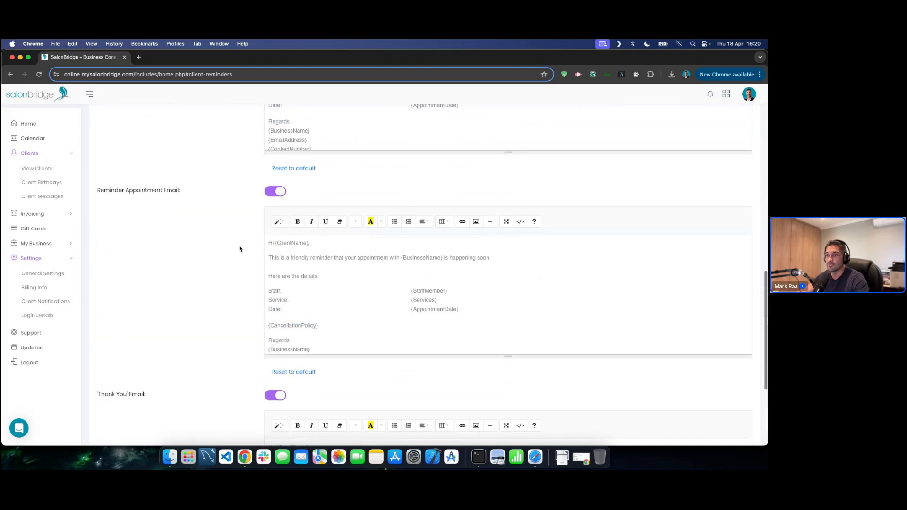
scroll(239, 248, down, 4)
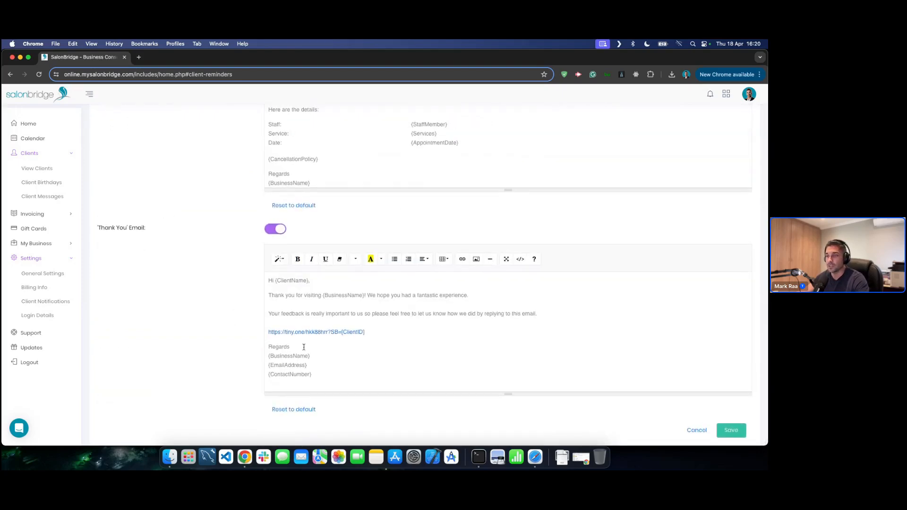
scroll(384, 352, up, 3)
scroll(206, 334, up, 3)
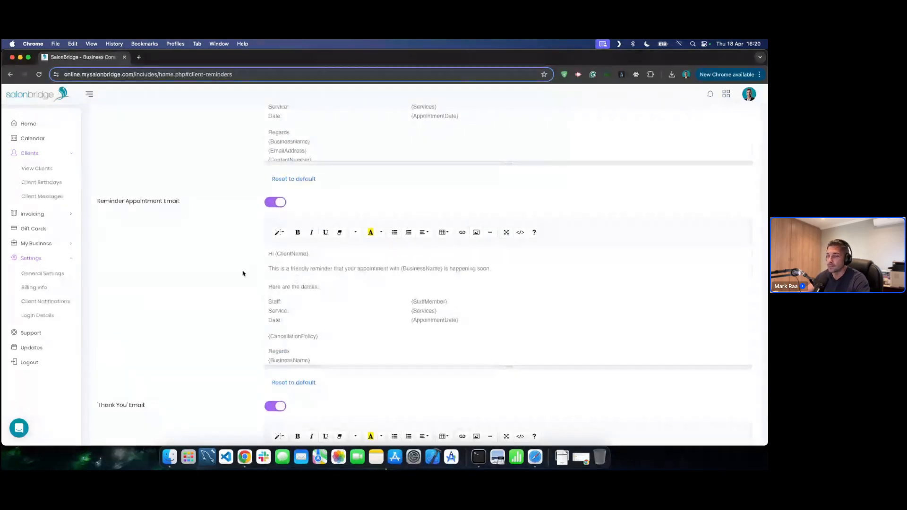
scroll(242, 272, up, 10)
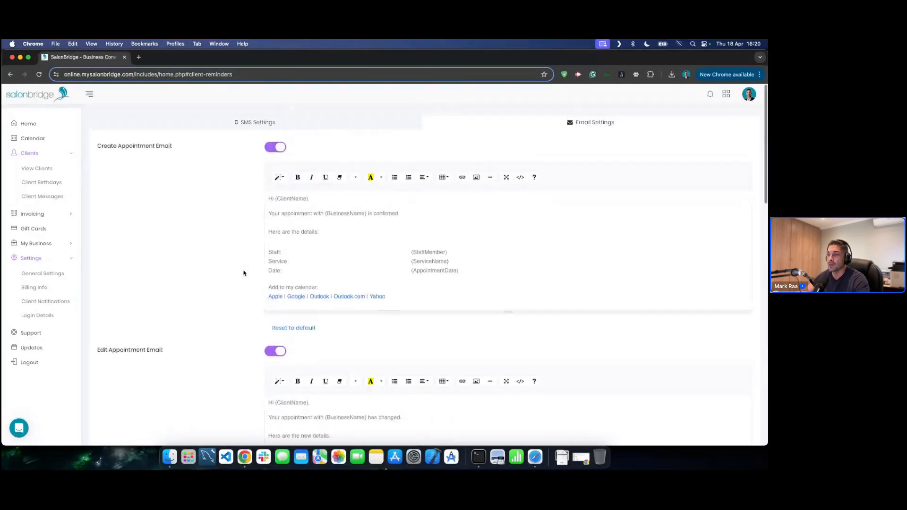
- Return to SMS Settings and open the SMS Credit Top-Up form priced at ZAR 0.22 per credit
click(270, 117)
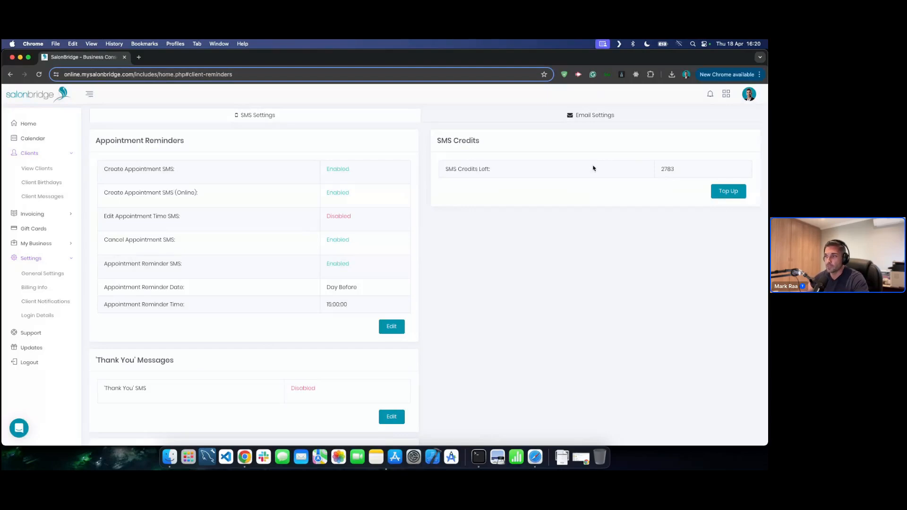
click(730, 193)
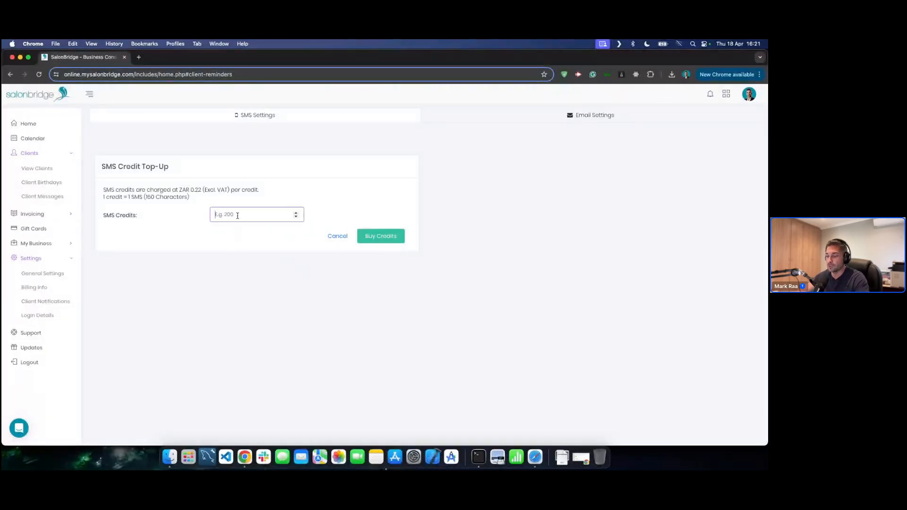
- Start a 500 SMS credit top-up, then cancel it without buying any credits
text(500)
click(393, 238)
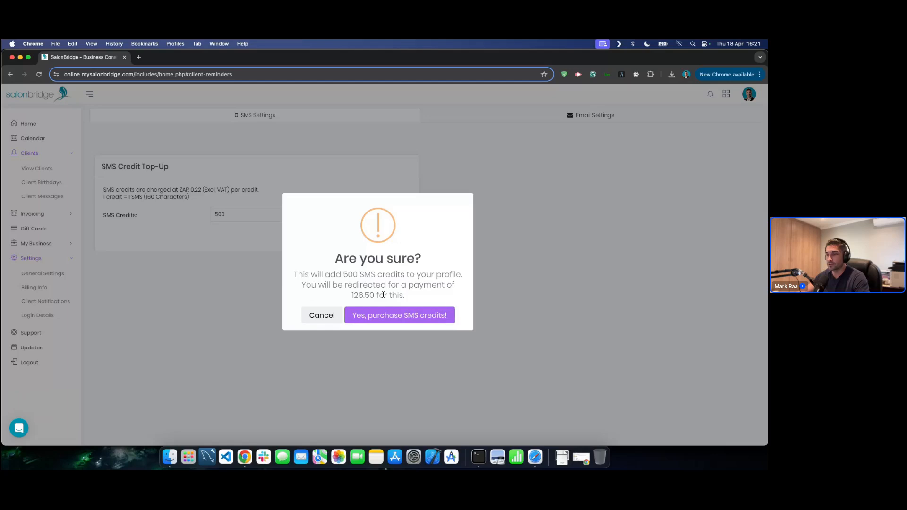
click(317, 319)
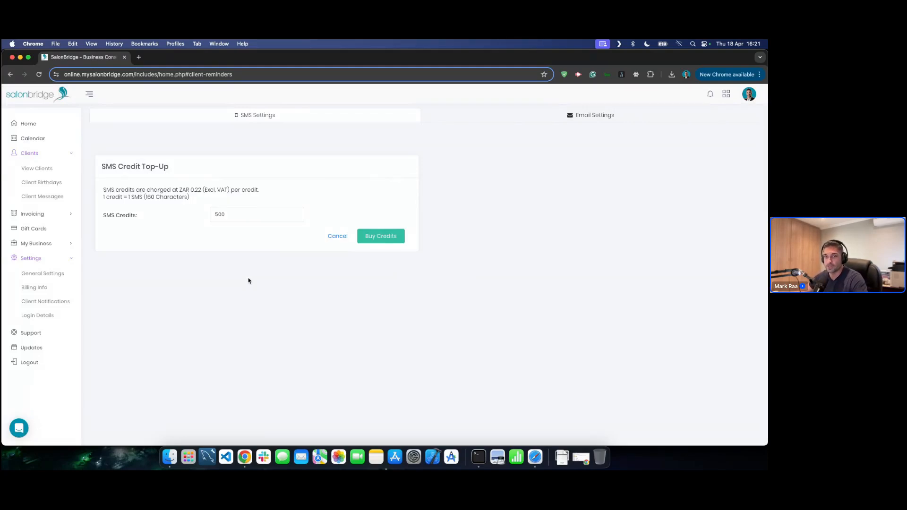
click(337, 238)
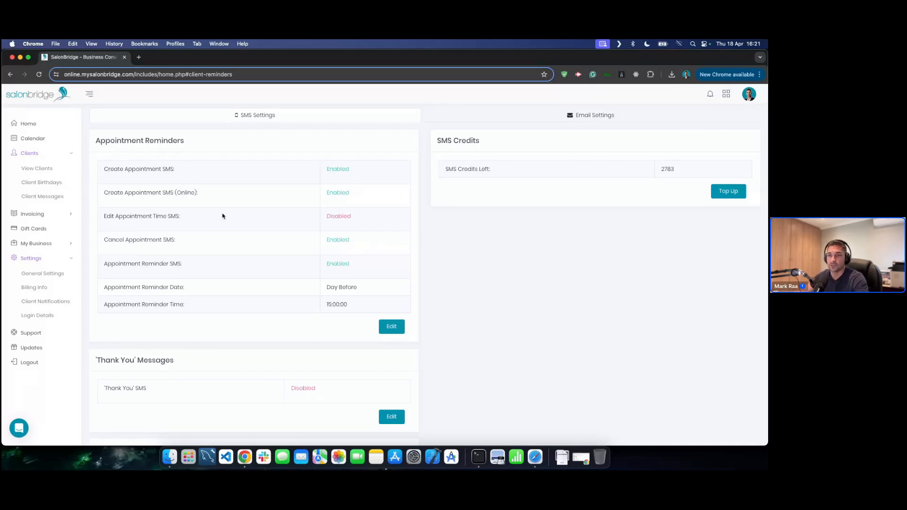
- Collapse Settings and Clients in the sidebar and expand Invoicing to show Accounts and Quotes
click(57, 258)
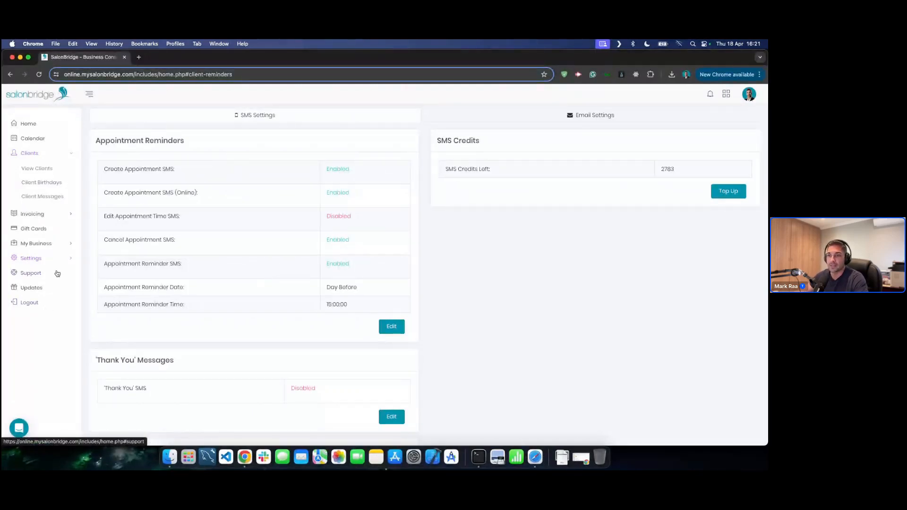
click(57, 154)
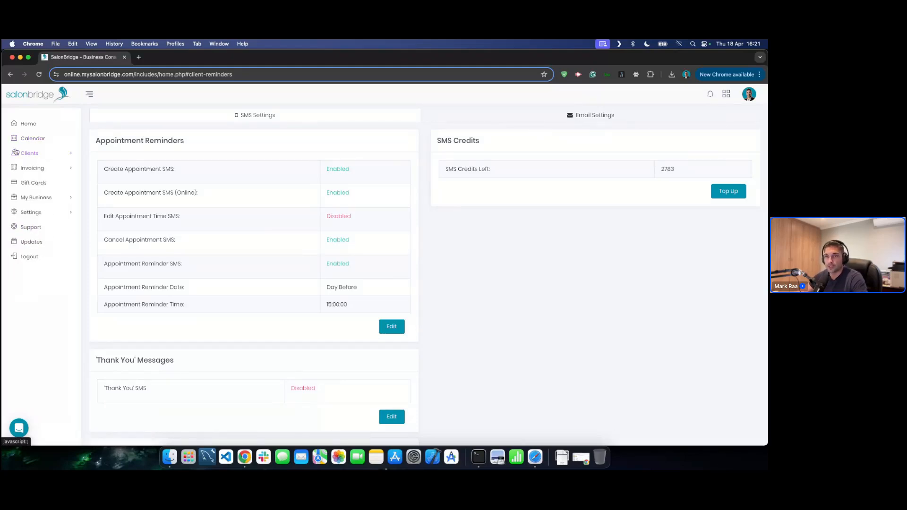
click(63, 171)
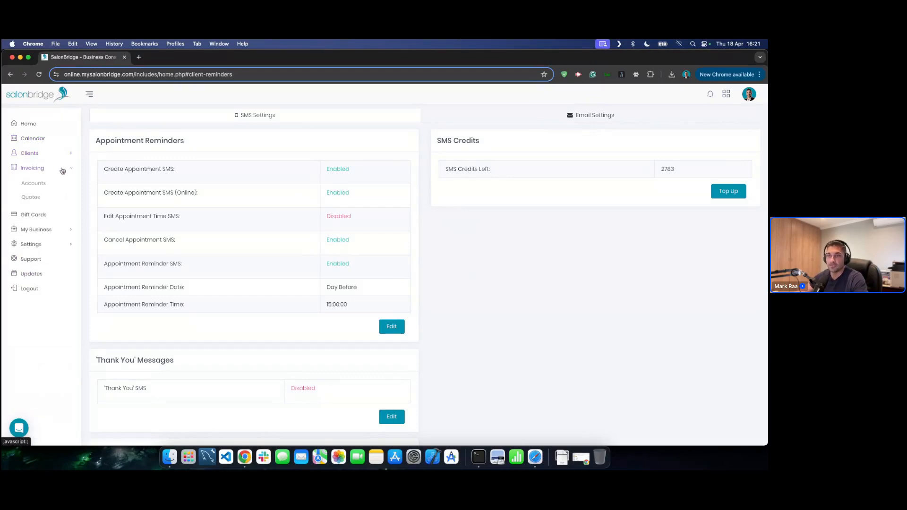
- Search Invoicing Accounts by the client's name
click(40, 184)
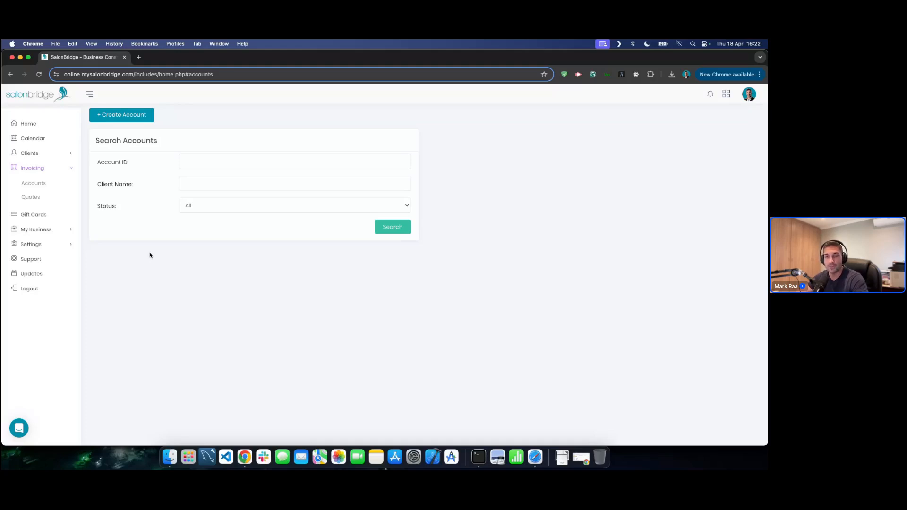
click(219, 185)
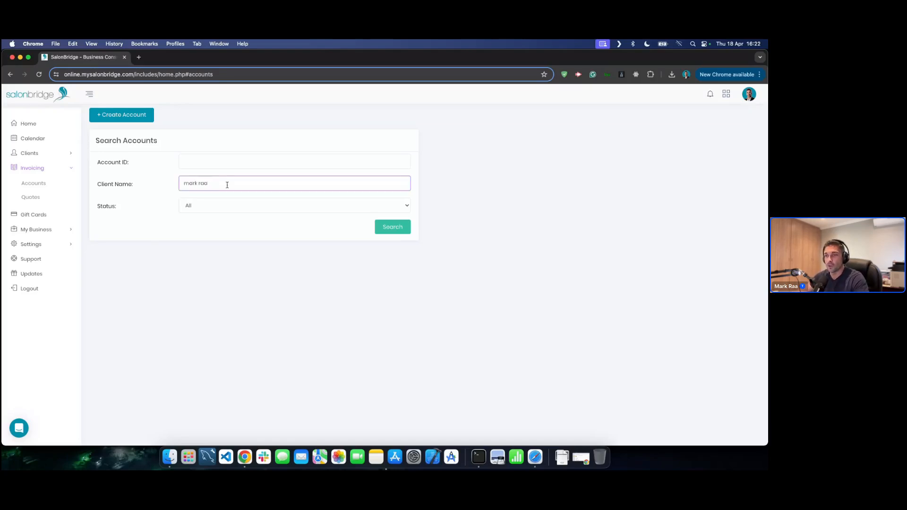
click(396, 229)
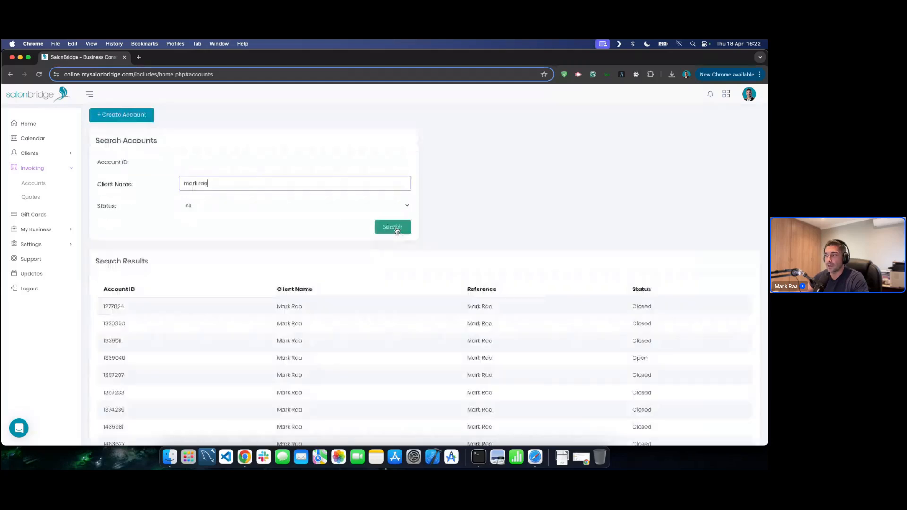
- Review account 2492350's invoice, return to the account results, then open the Quotations list
scroll(399, 279, down, 3)
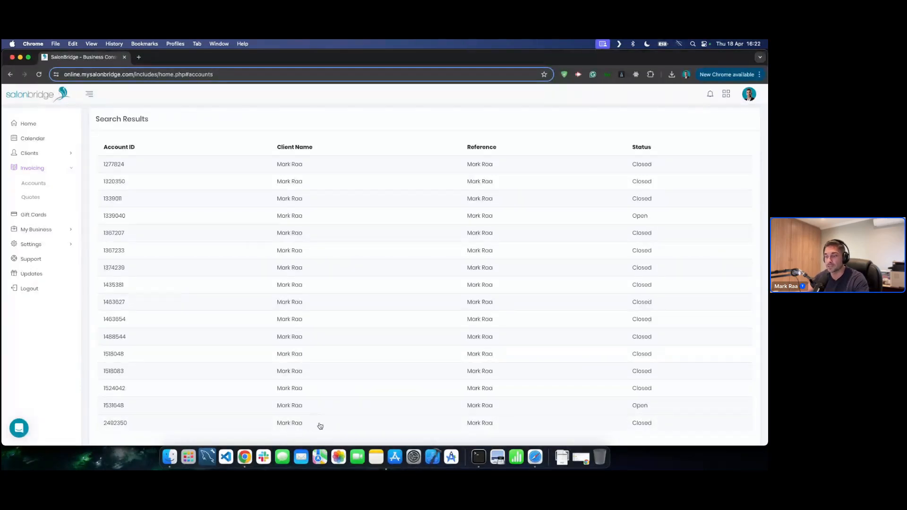
click(320, 424)
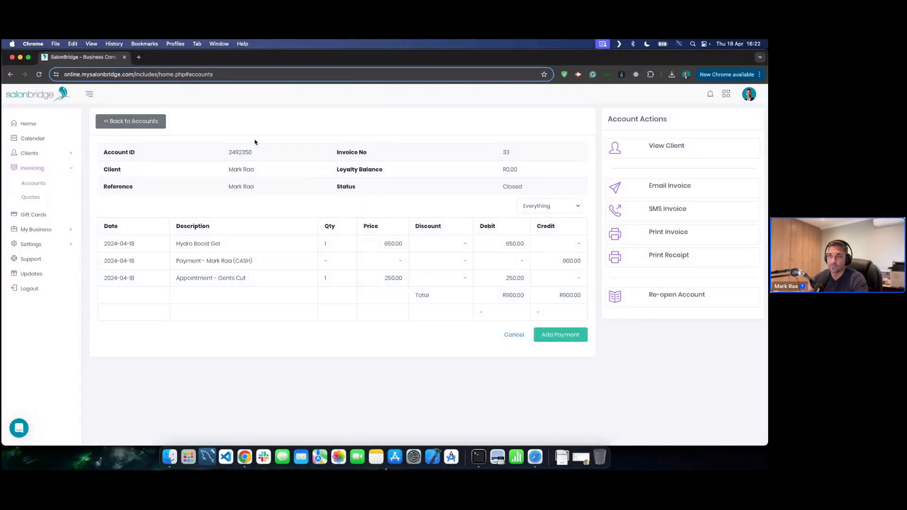
click(145, 121)
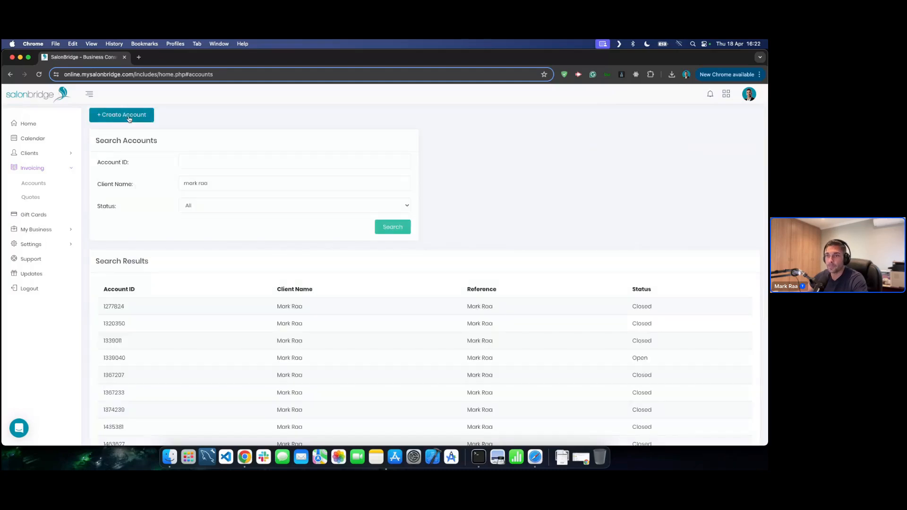
click(40, 199)
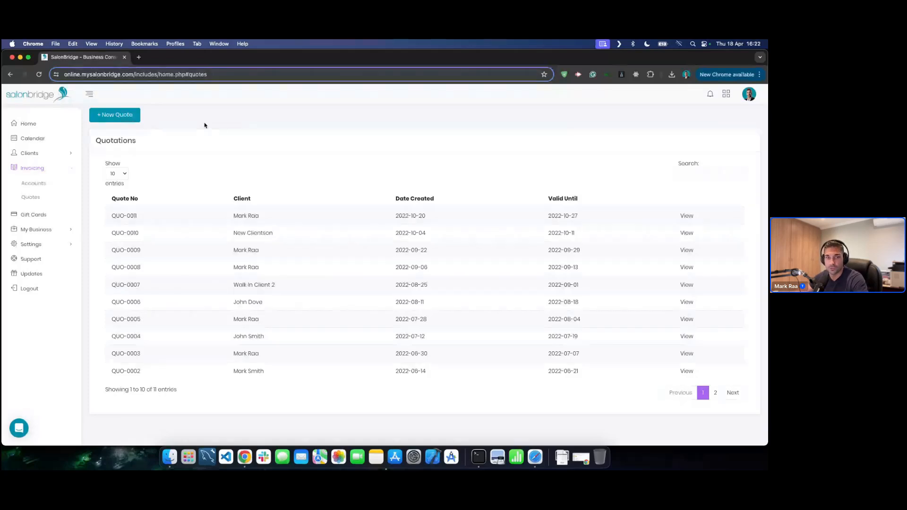
- Start a new quote and select the client from the name suggestions
click(117, 116)
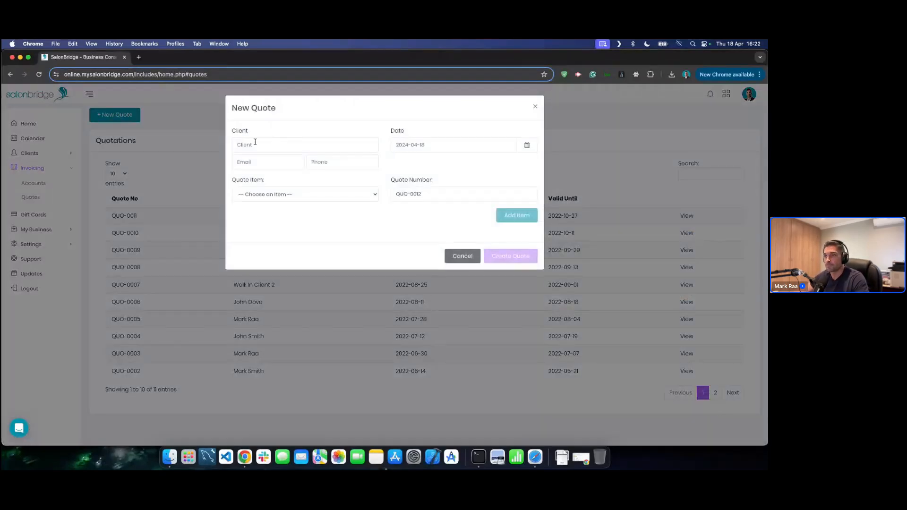
click(274, 144)
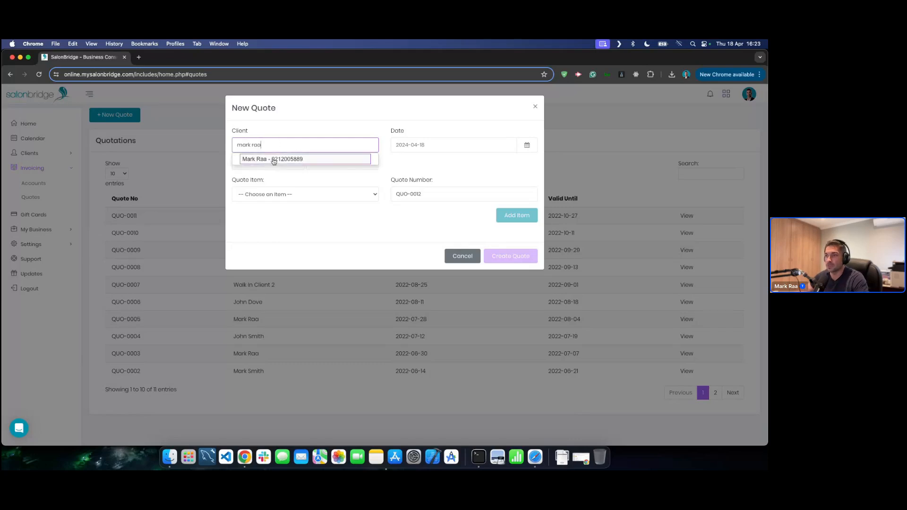
click(273, 159)
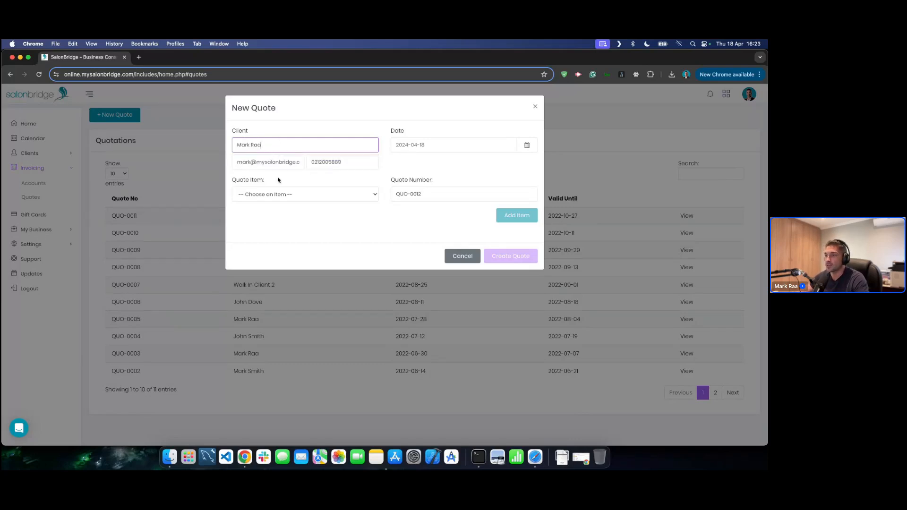
- Add a Clipper Cut service line to the quote, assigned to Staff 2
click(324, 193)
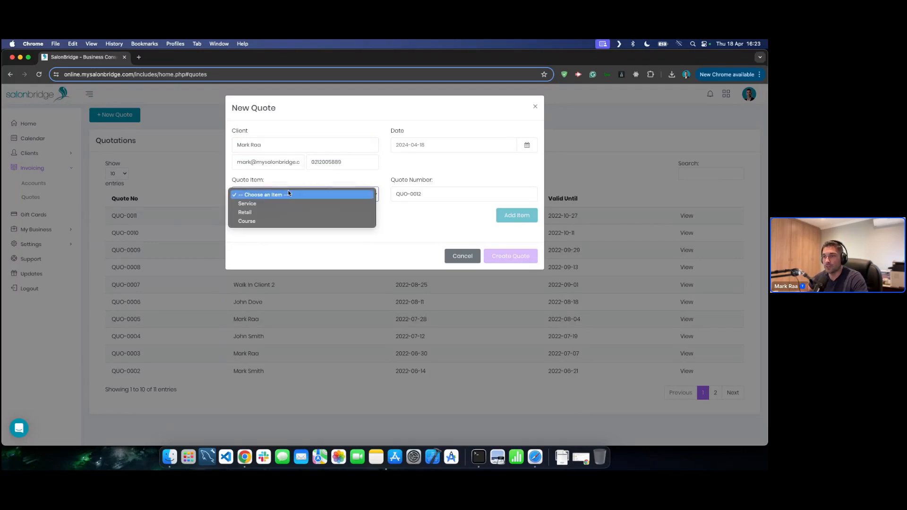
click(266, 206)
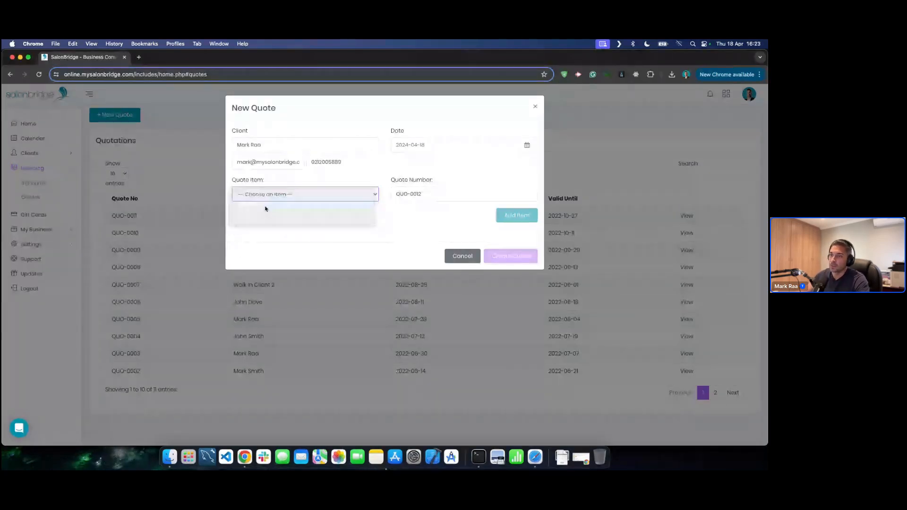
click(300, 227)
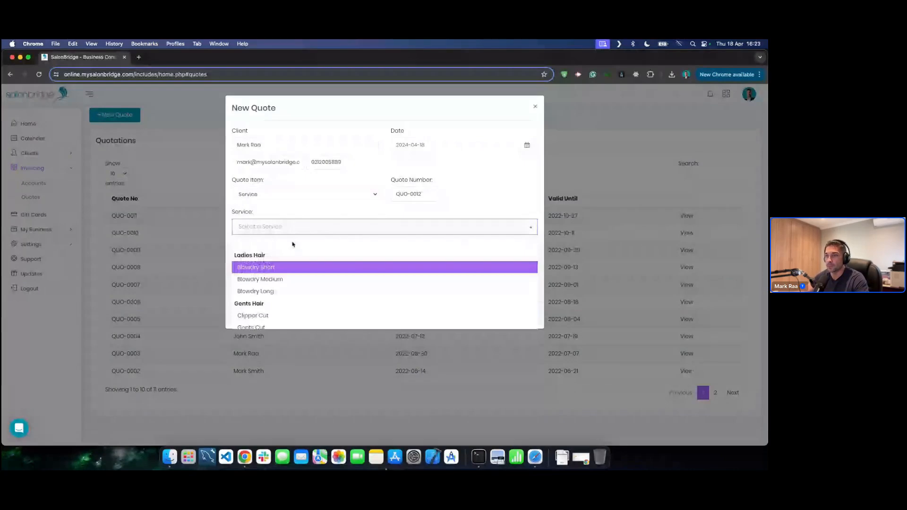
scroll(282, 289, down, 3)
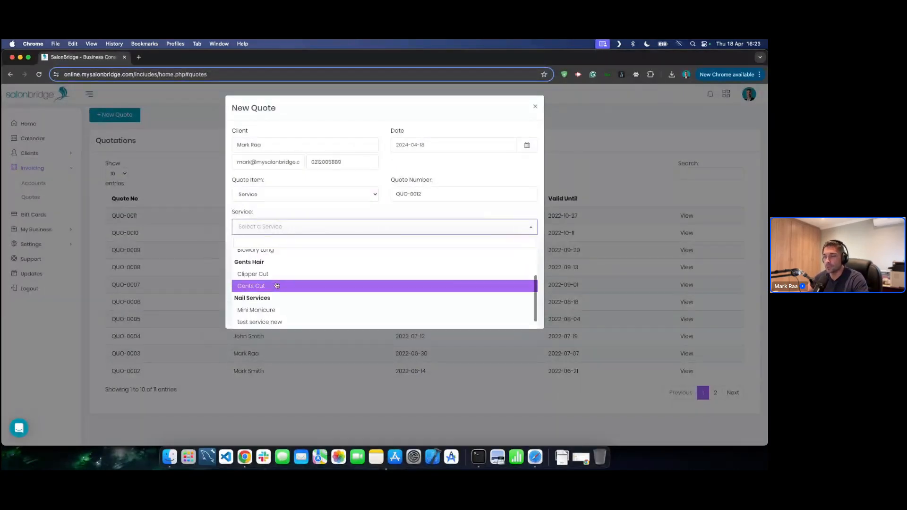
scroll(271, 290, up, 1)
click(262, 297)
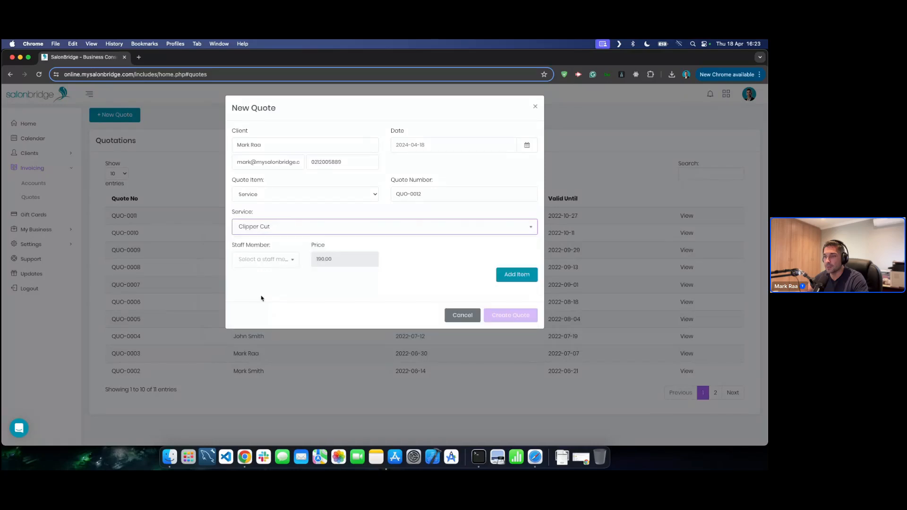
click(266, 267)
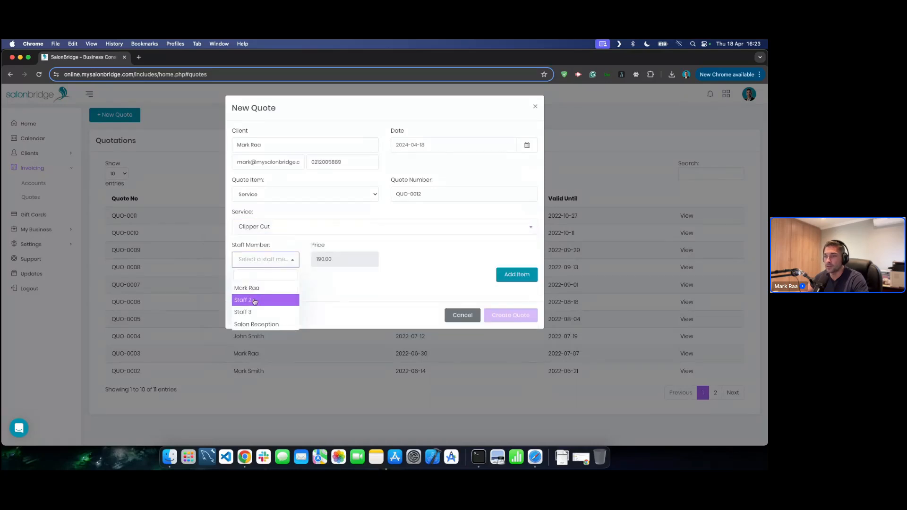
click(255, 301)
click(512, 277)
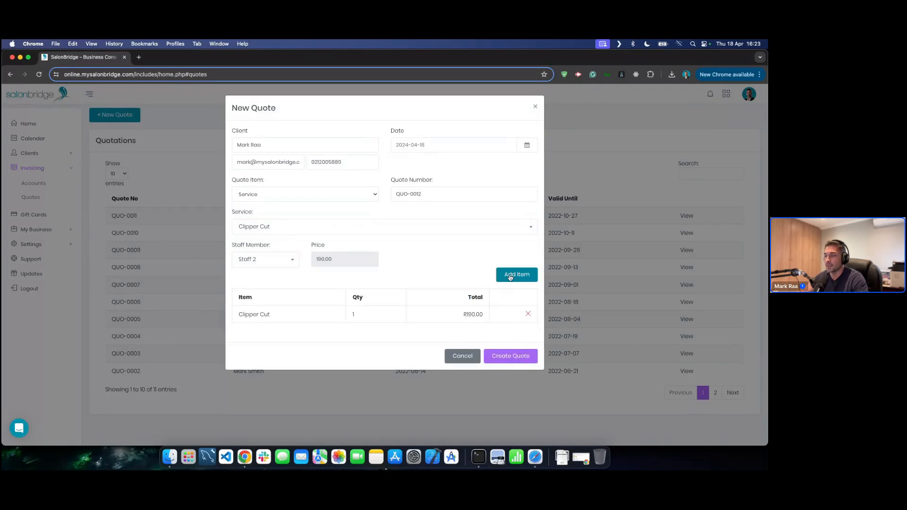
- Add a Daily Moisturizer retail line by Staff 2 with 10% discount, then create the quote
click(280, 194)
click(268, 204)
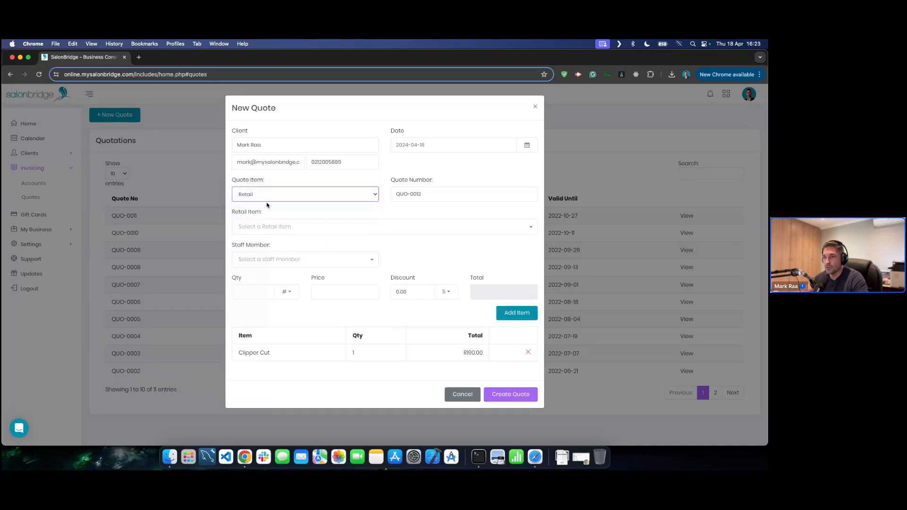
click(283, 226)
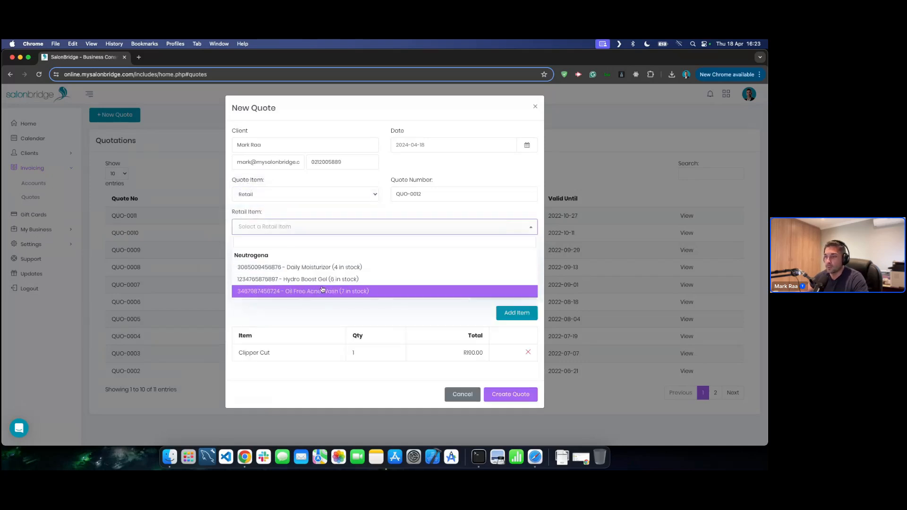
click(312, 267)
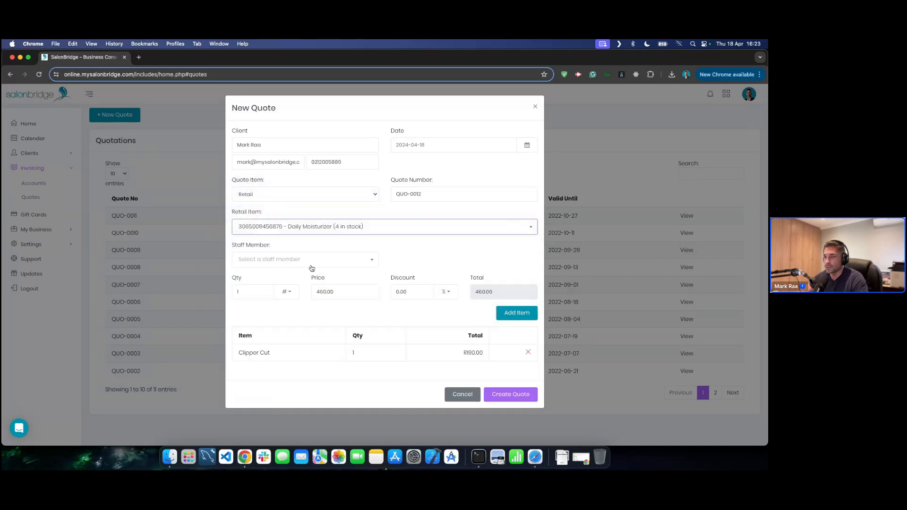
click(311, 264)
click(243, 300)
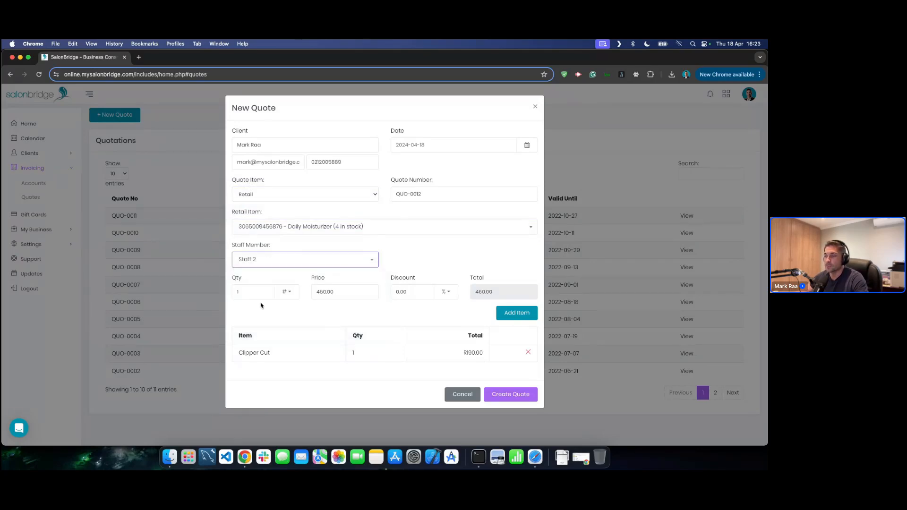
click(447, 292)
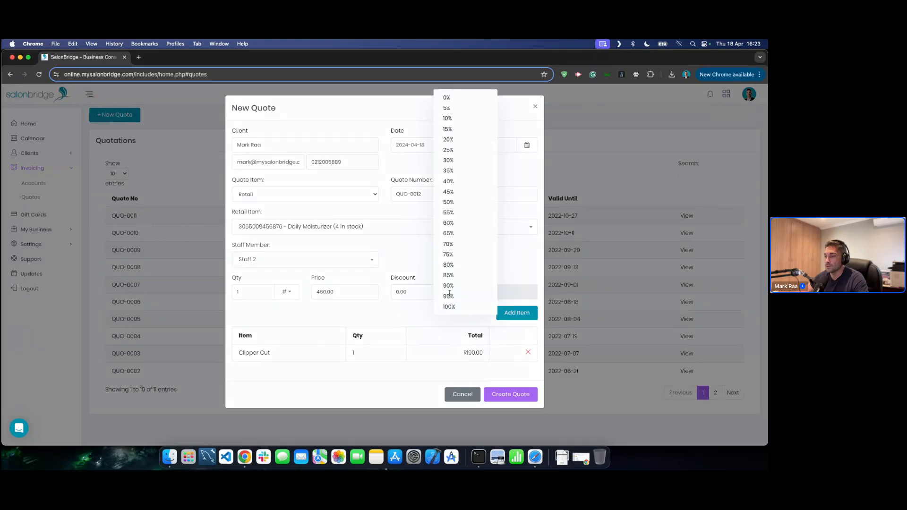
click(455, 119)
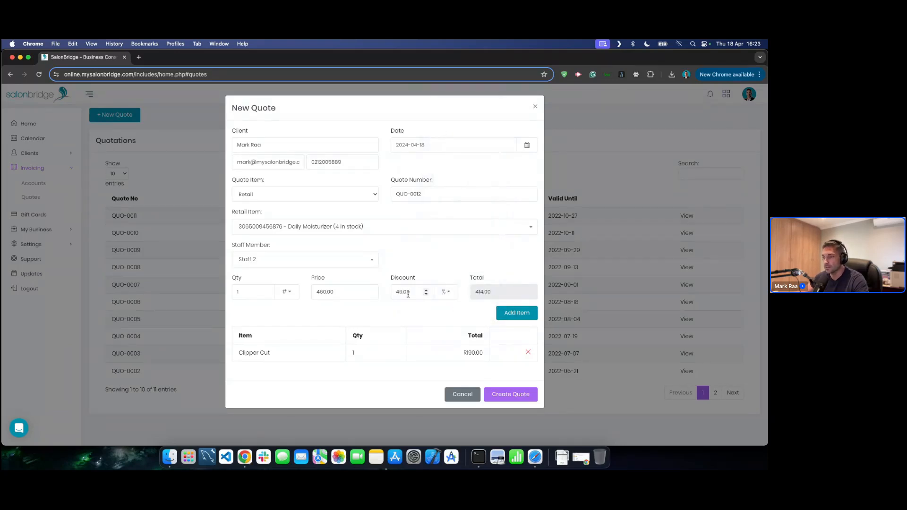
click(518, 314)
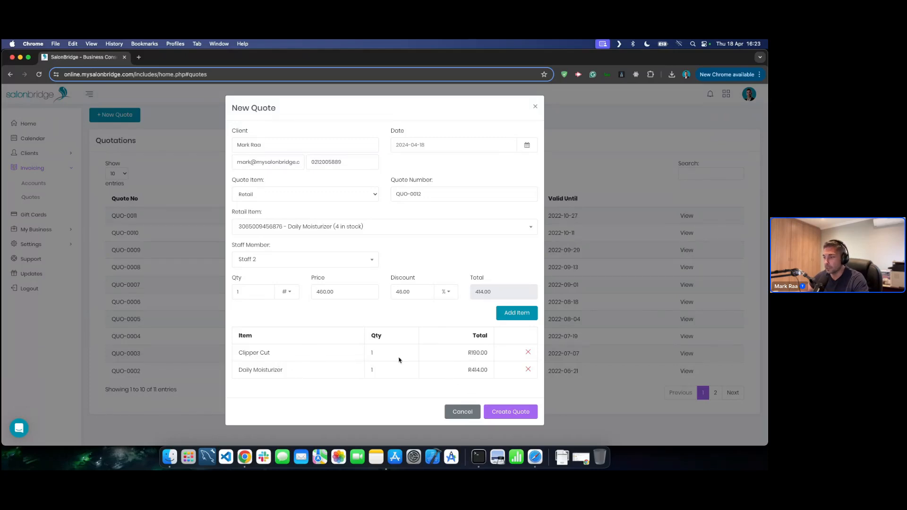
click(511, 412)
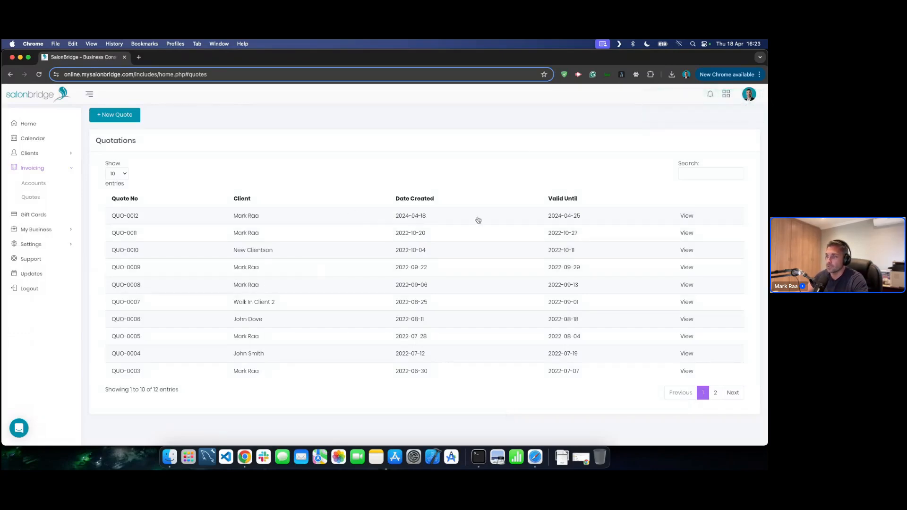
- Email quote QUO-0012 to the client with Send Quote, then expand and collapse QUO-0001's details
click(687, 216)
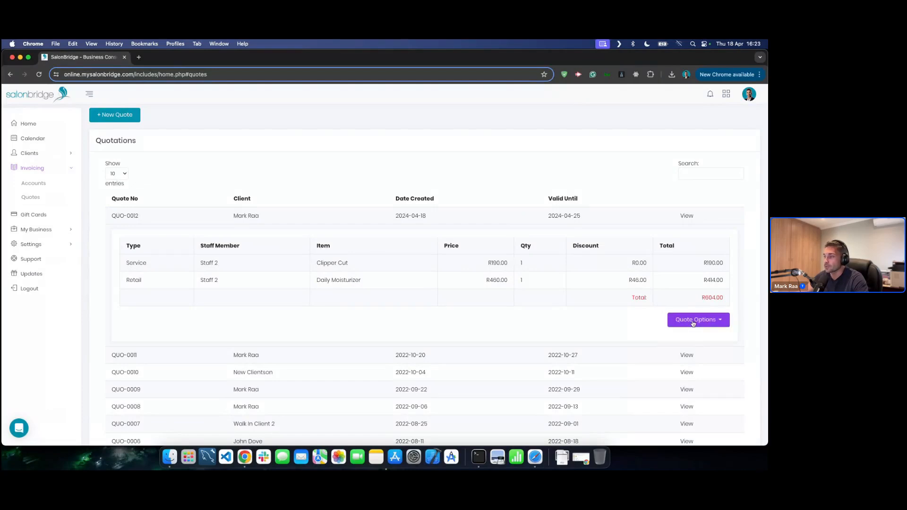
click(709, 325)
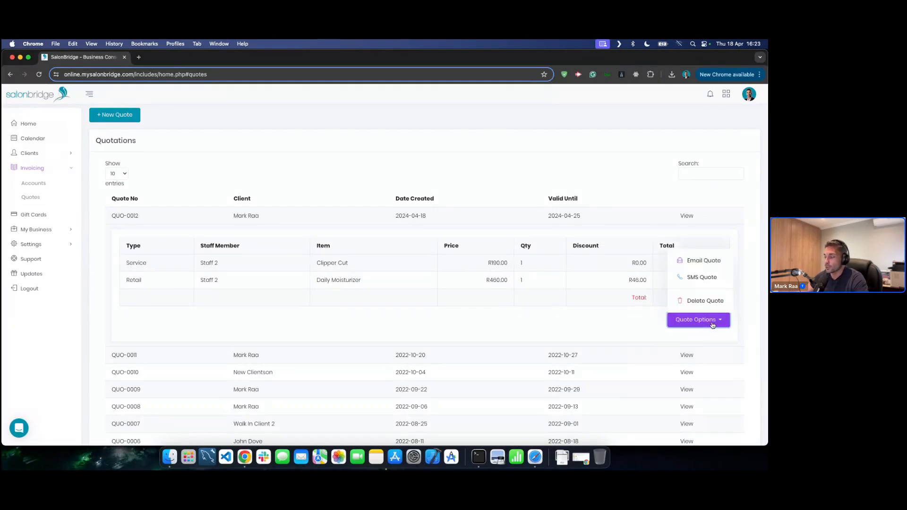
click(704, 260)
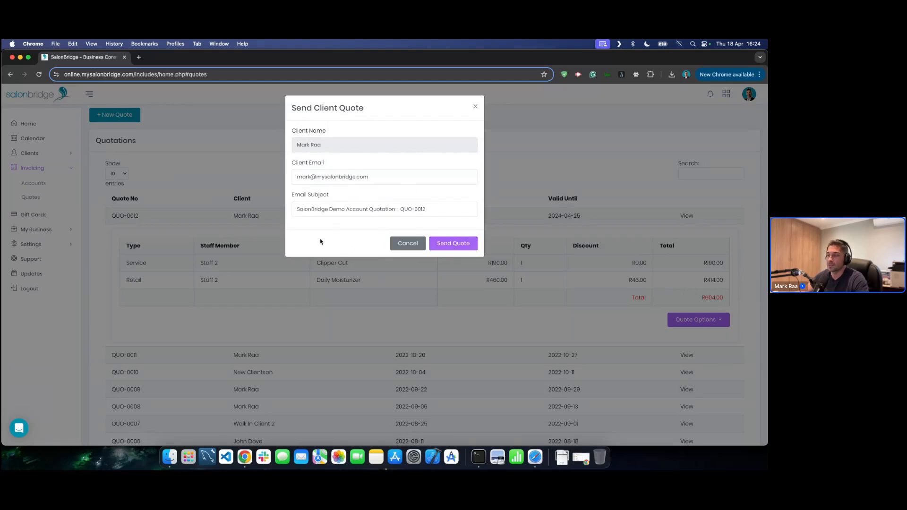
click(454, 245)
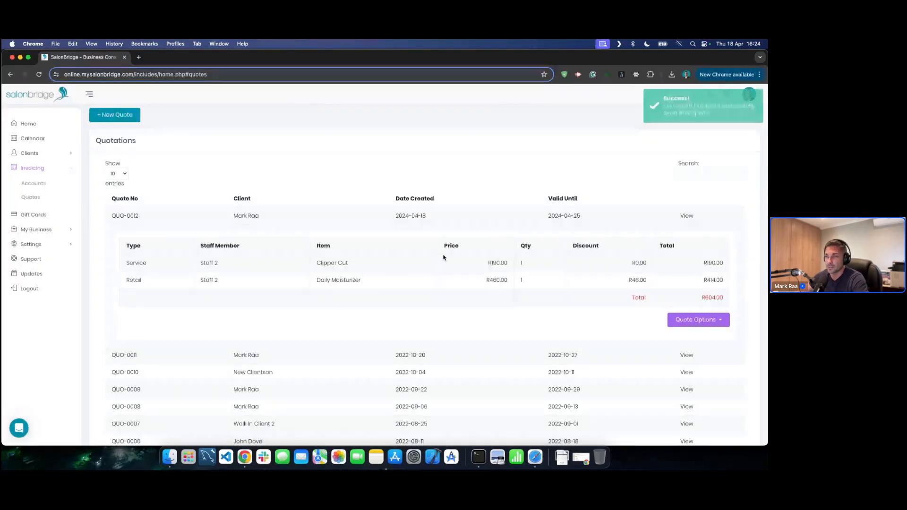
click(414, 216)
click(413, 216)
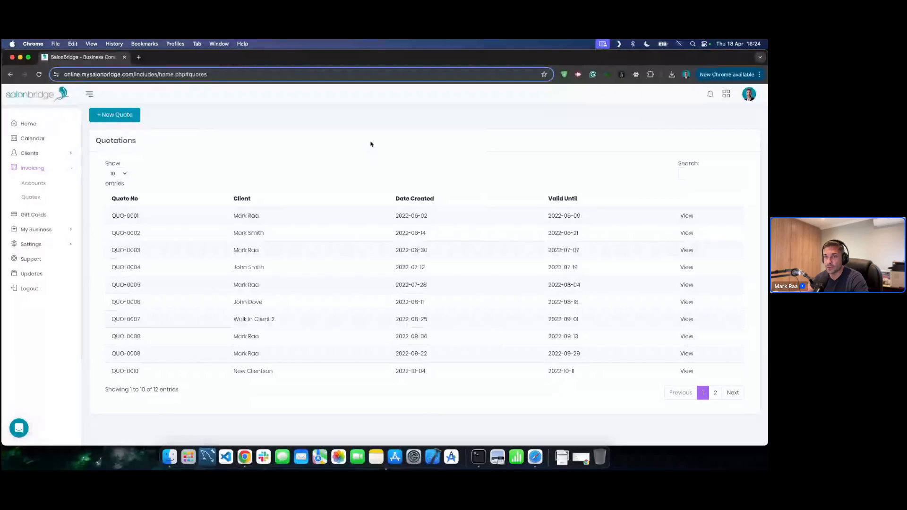
- Go to Gift Cards, start a new gift card and select the client
click(67, 169)
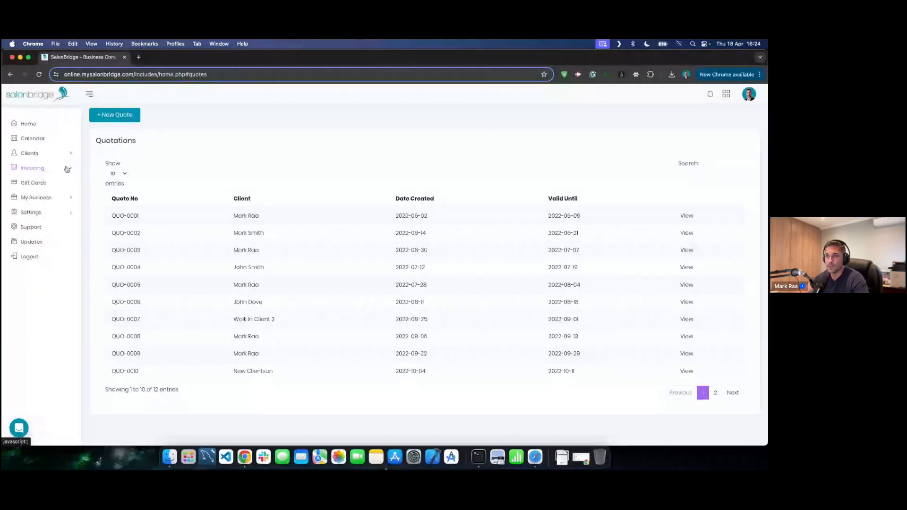
click(32, 185)
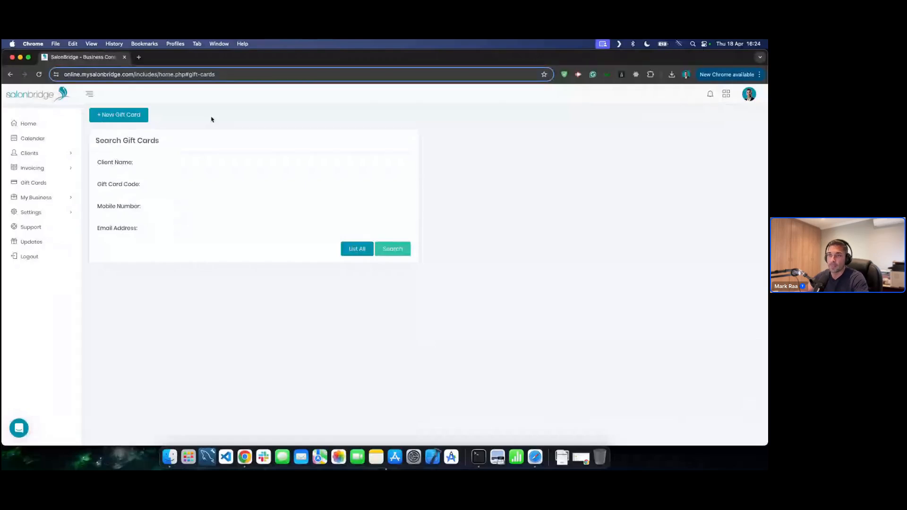
click(123, 117)
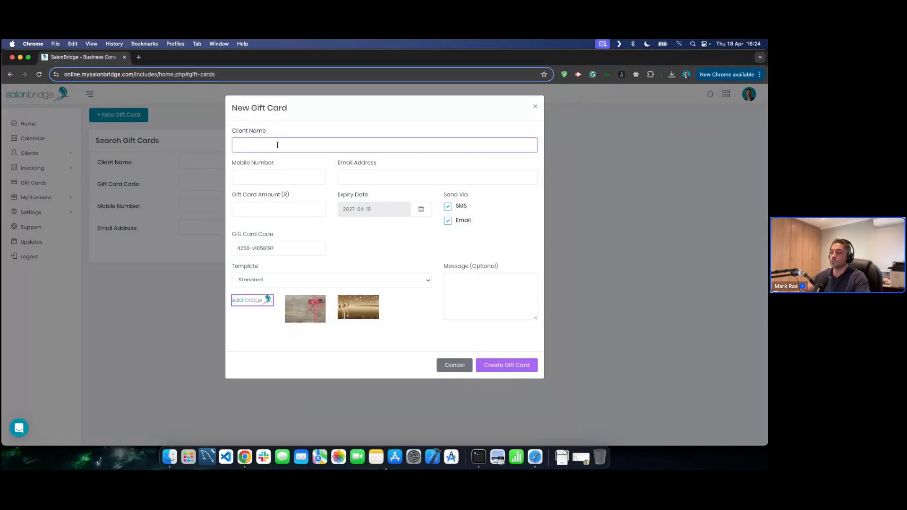
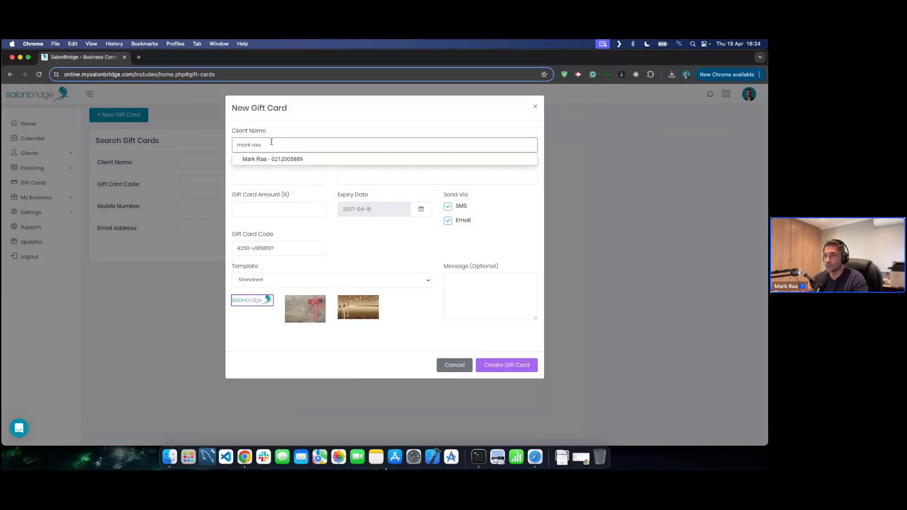
click(271, 160)
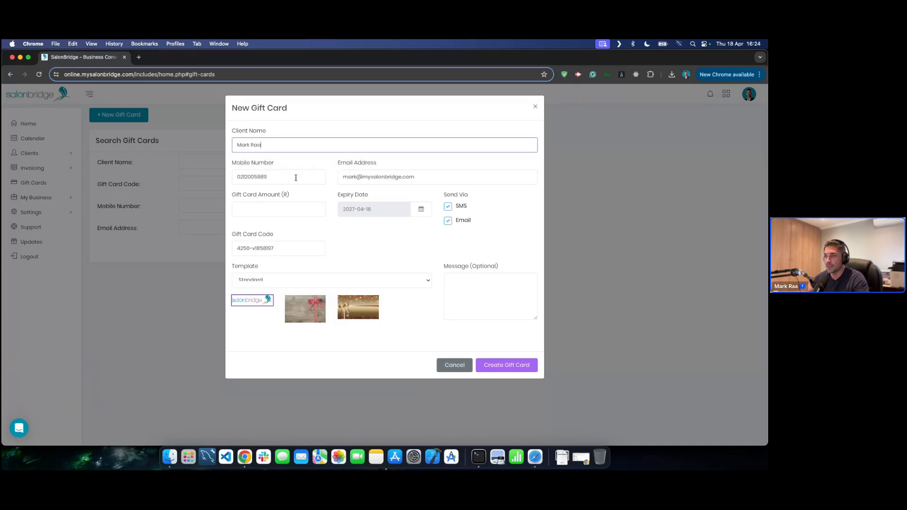
- Set the gift card amount to 500 and untick SMS and Email delivery
click(273, 209)
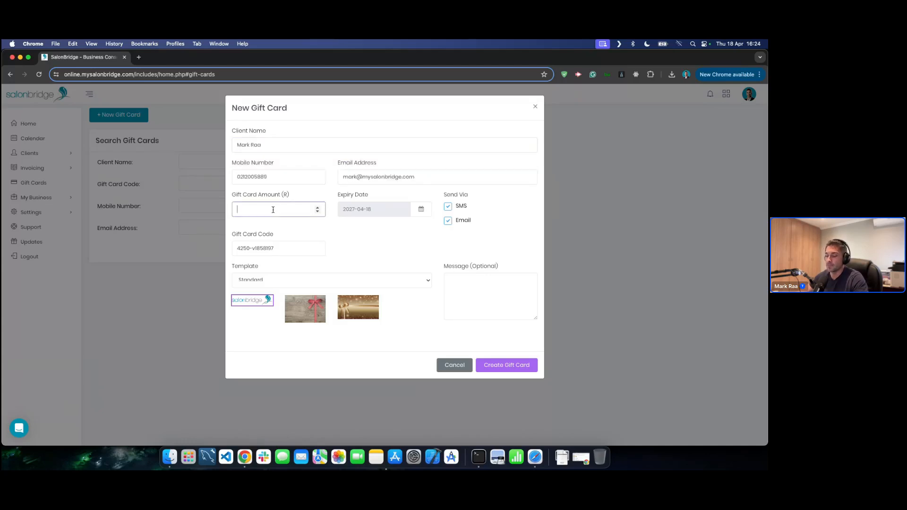
text(500)
click(285, 229)
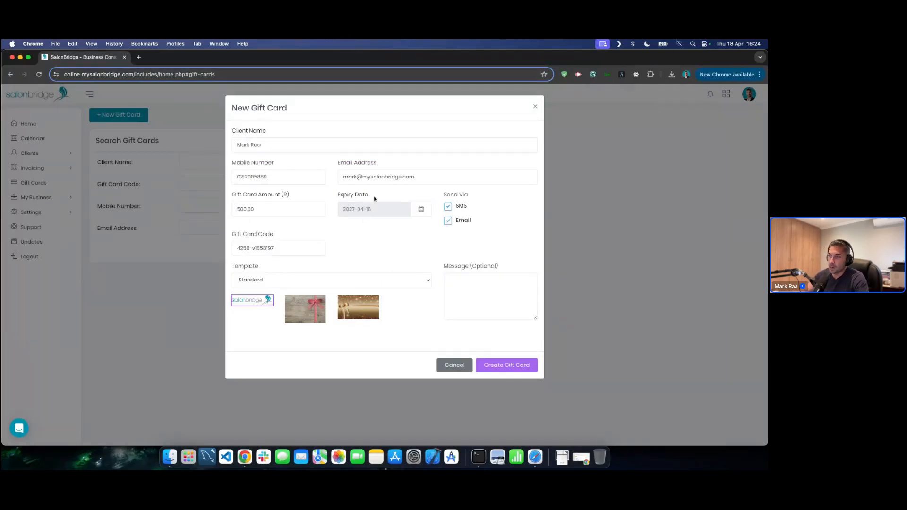
click(421, 208)
click(383, 224)
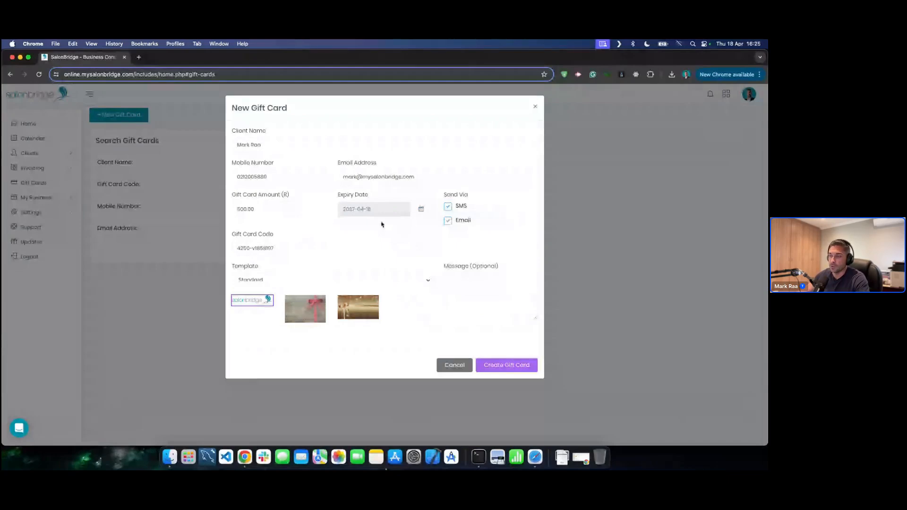
click(451, 209)
click(448, 222)
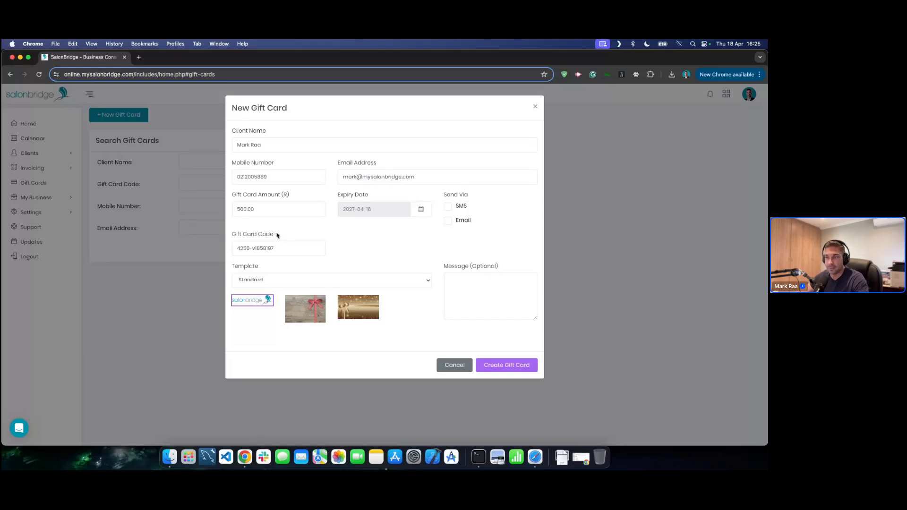
- Browse the card designs, including Mothers Day, settle on the Standard template and create the gift card
click(293, 303)
click(246, 303)
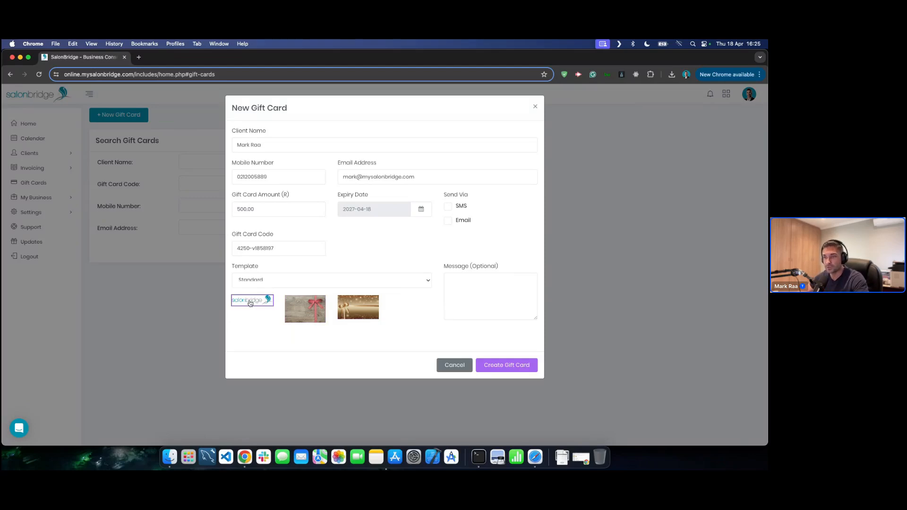
click(283, 282)
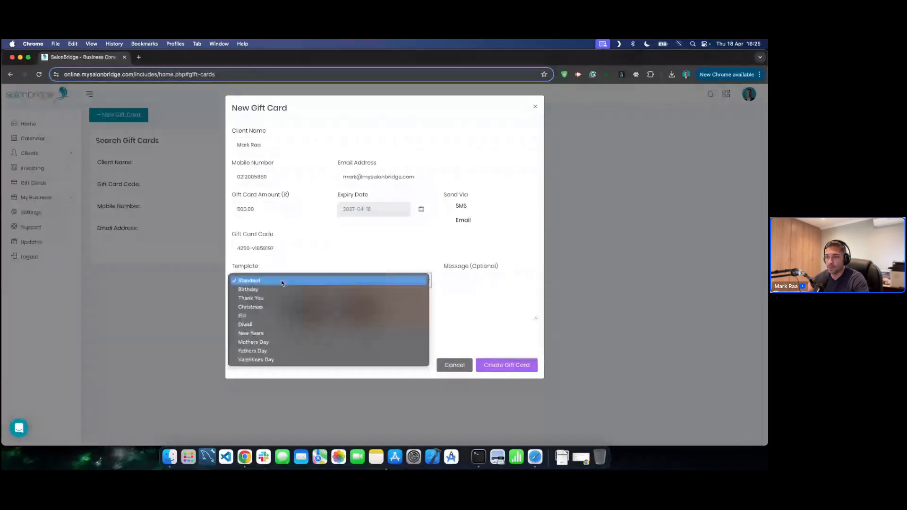
click(261, 342)
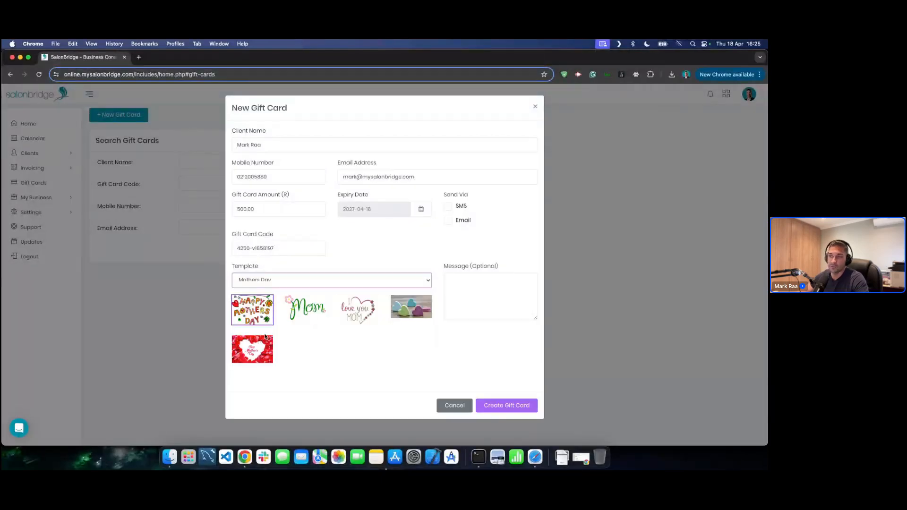
click(306, 310)
click(358, 314)
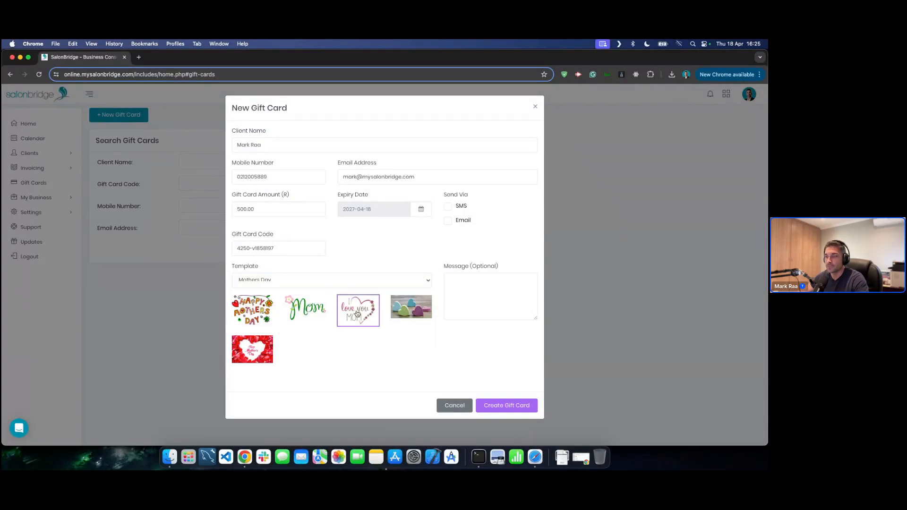
click(254, 314)
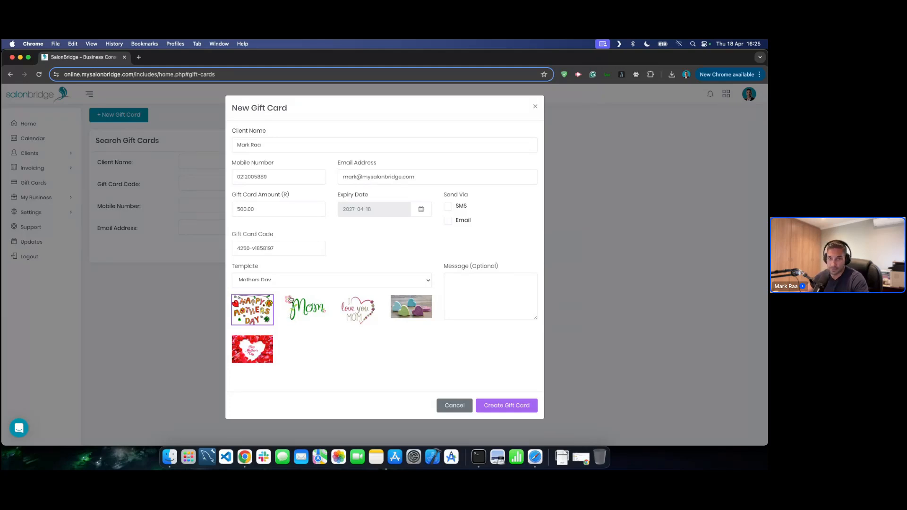
click(309, 282)
click(268, 216)
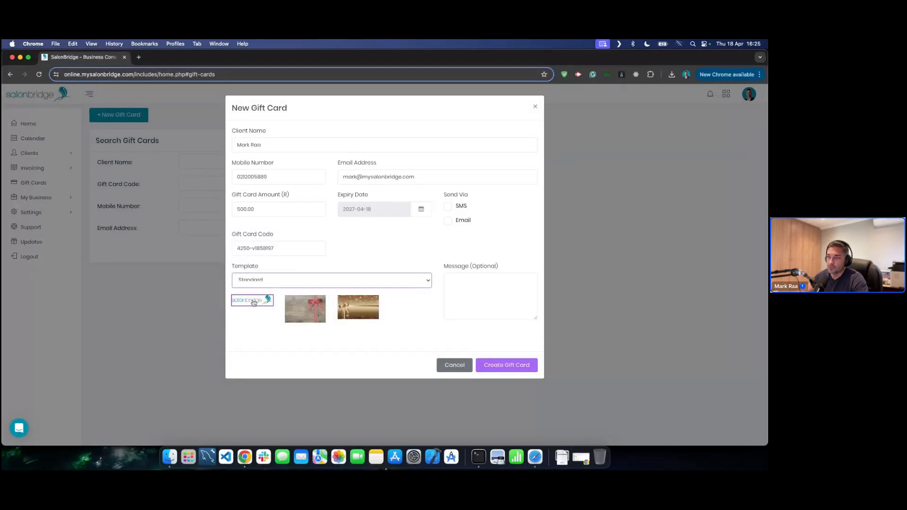
click(482, 282)
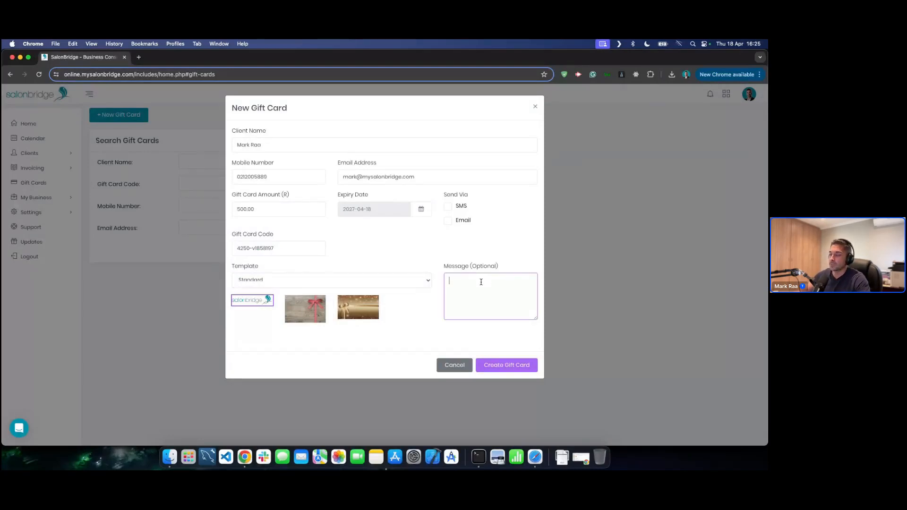
click(504, 366)
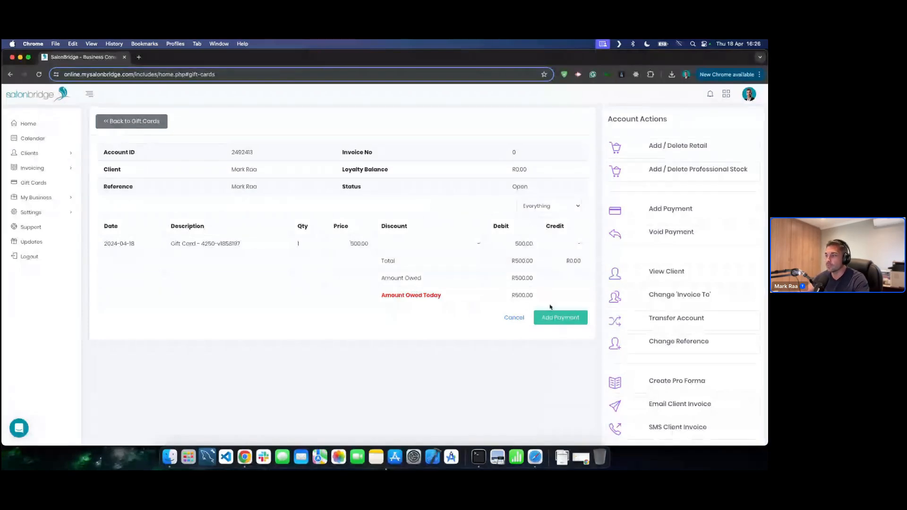
- Record a full R500.00 credit card payment on the gift card account
click(568, 321)
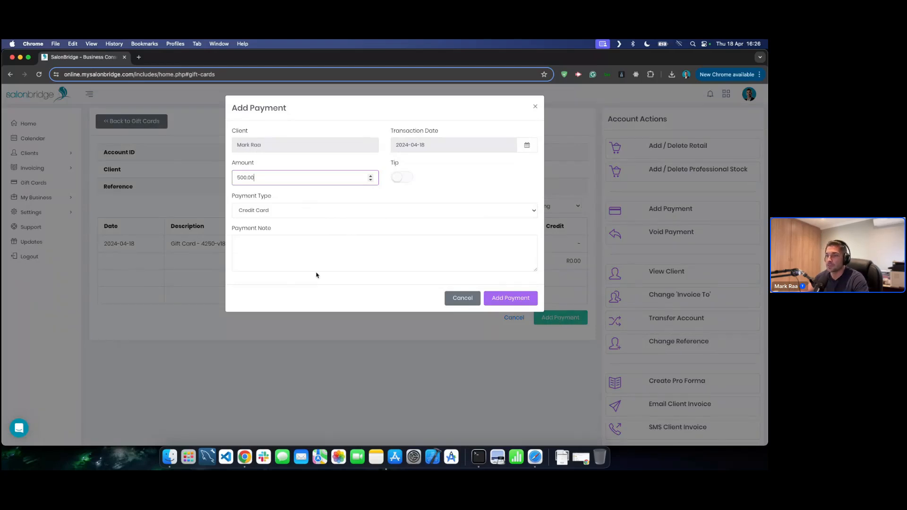
click(519, 299)
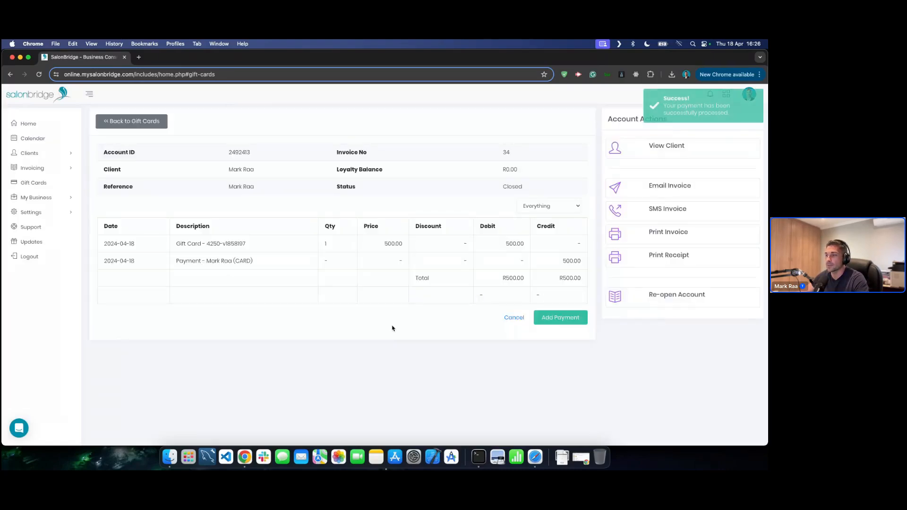
- Search gift cards by the client's name and open the options menu on the newest 500/500 card
click(37, 188)
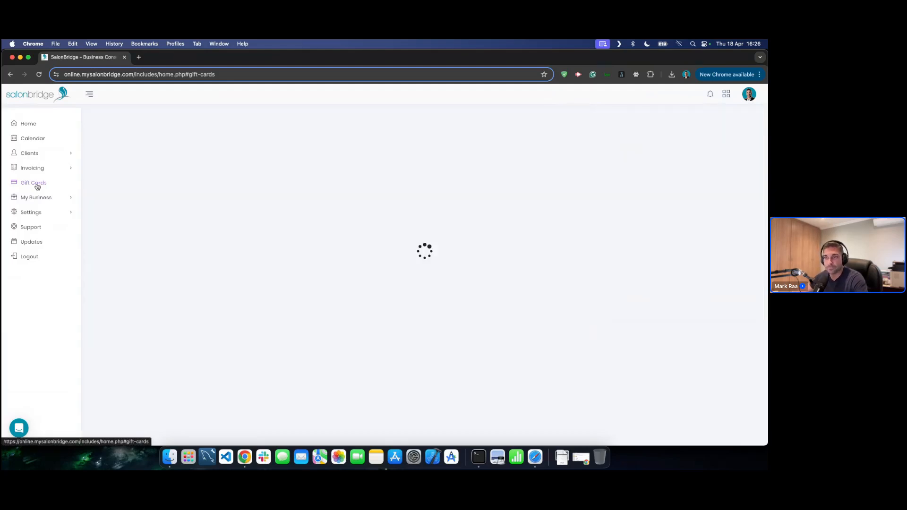
click(251, 162)
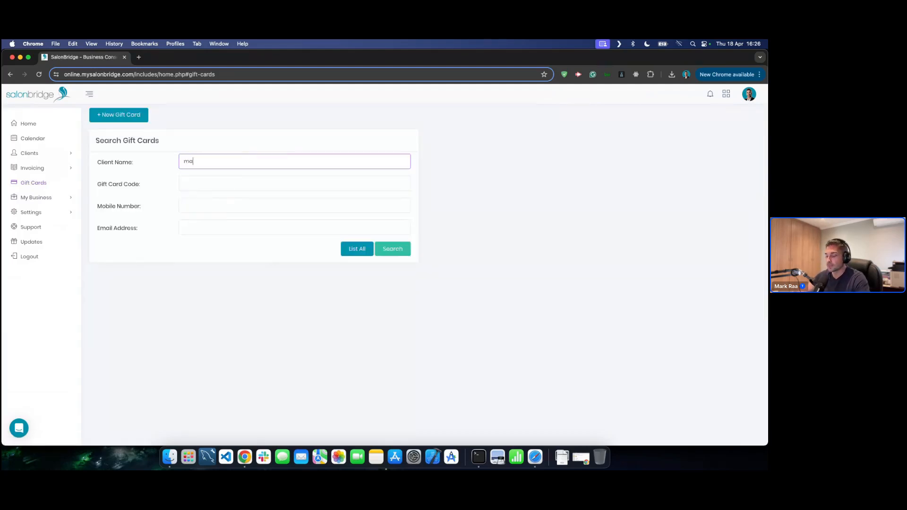
click(396, 250)
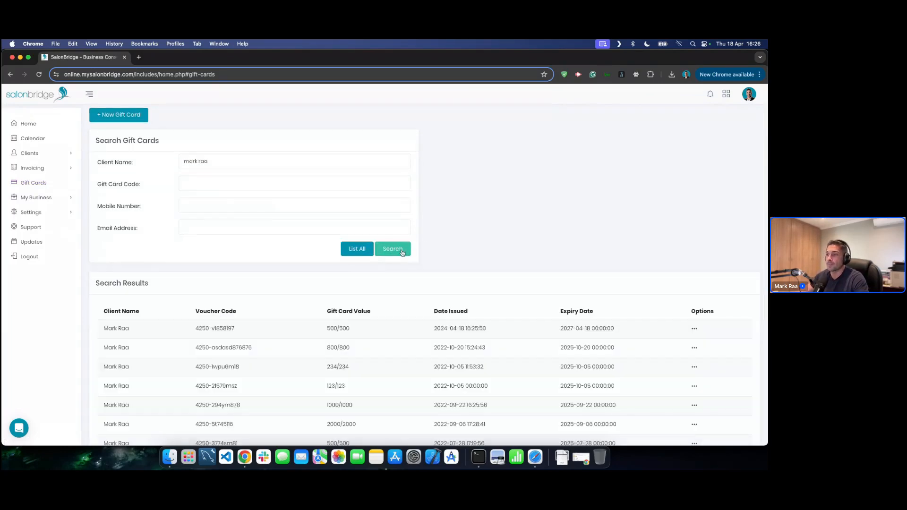
drag(94, 327, 575, 336)
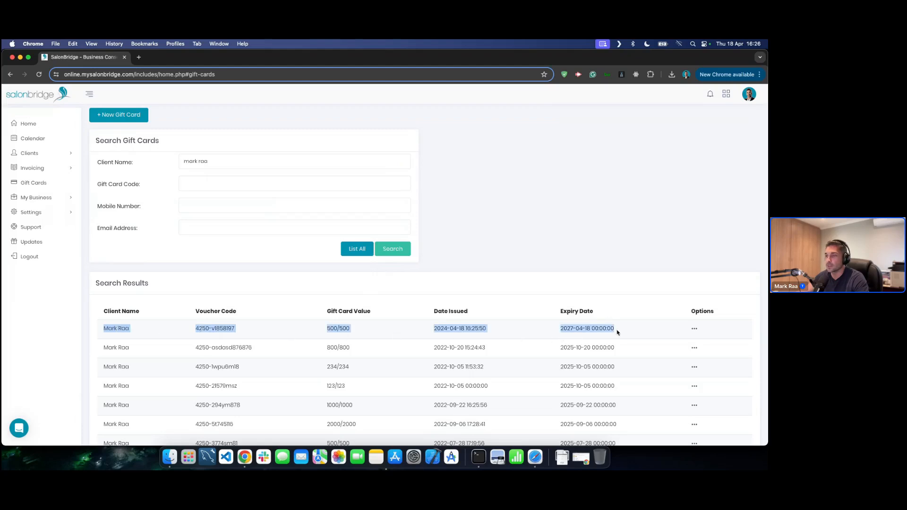
click(380, 279)
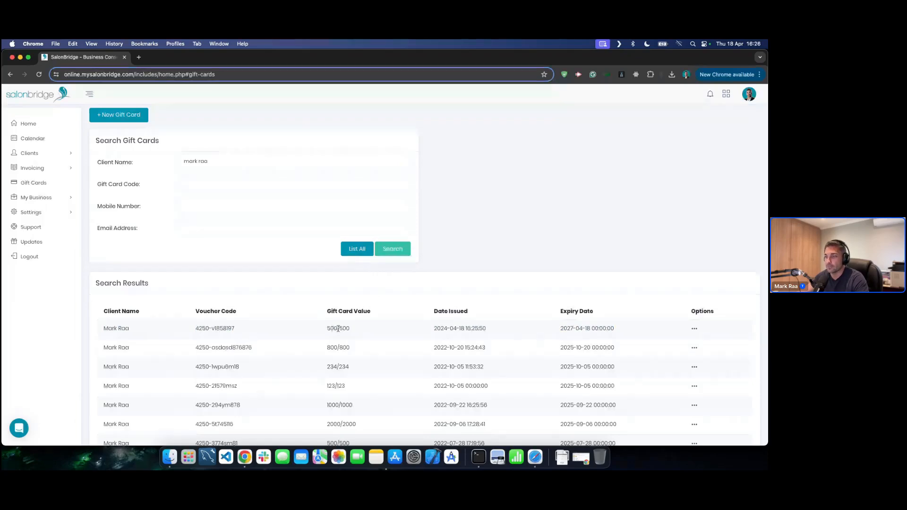
drag(433, 328, 483, 327)
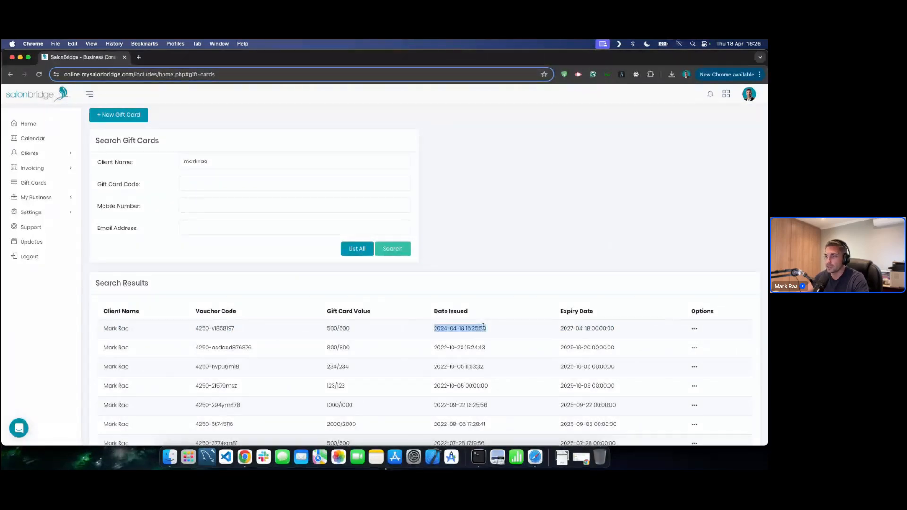
click(482, 327)
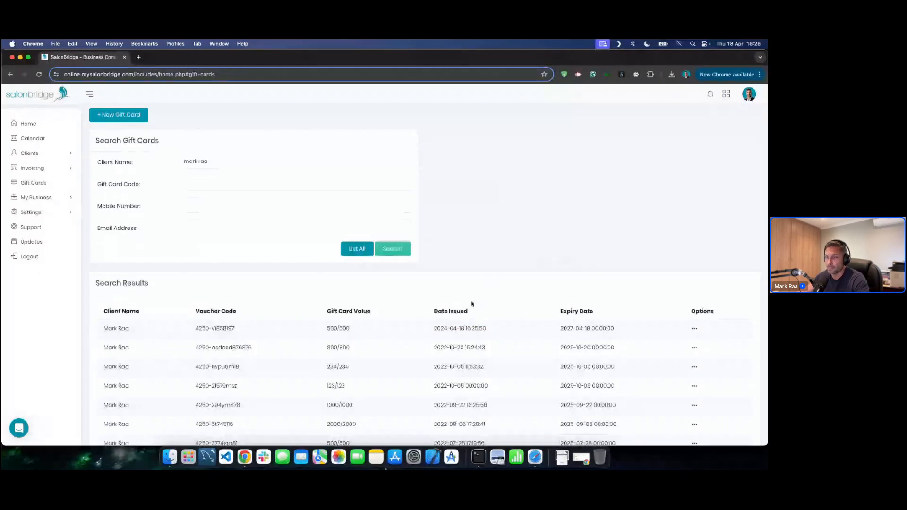
click(694, 330)
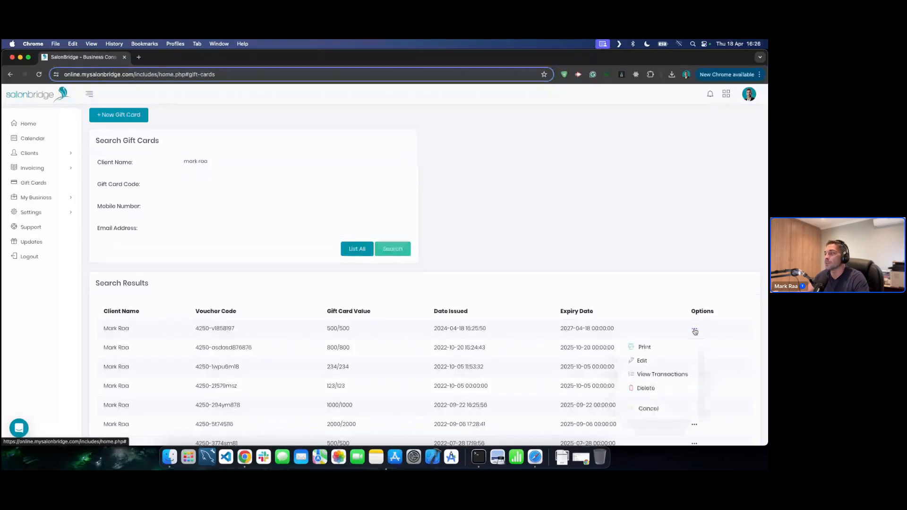
- Cancel the Edit Gift Card form and view the newest card's transactions twice, finding none
click(656, 362)
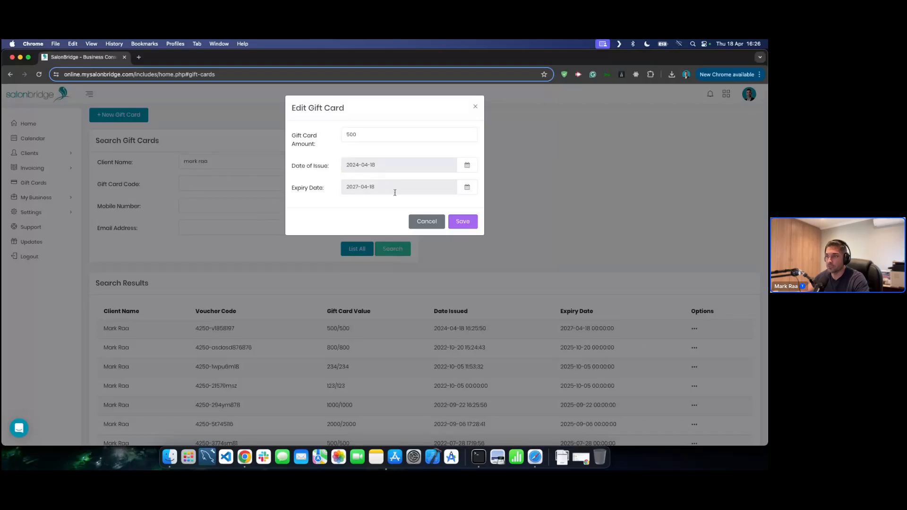
click(425, 222)
click(695, 329)
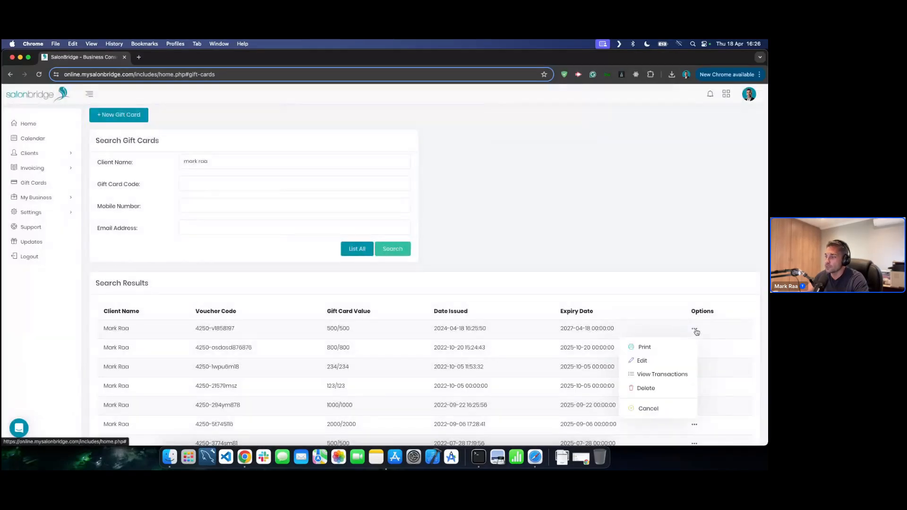
click(656, 375)
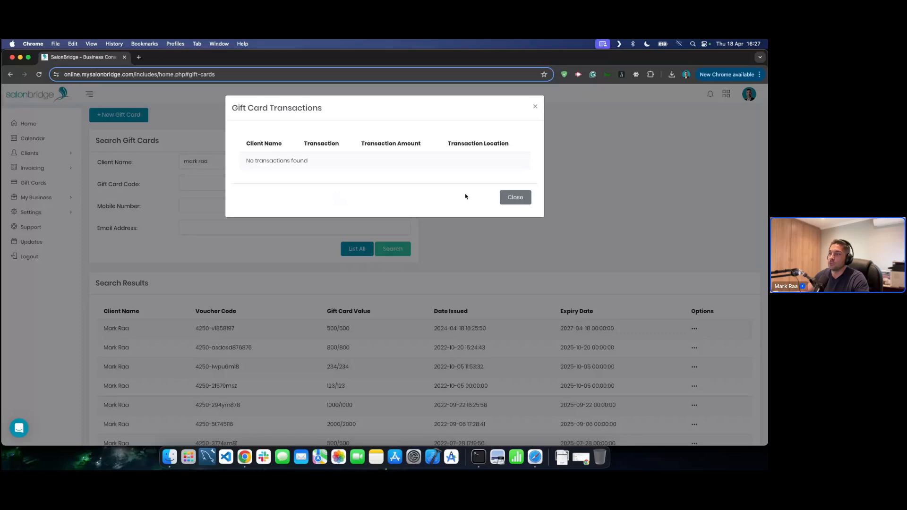
click(513, 197)
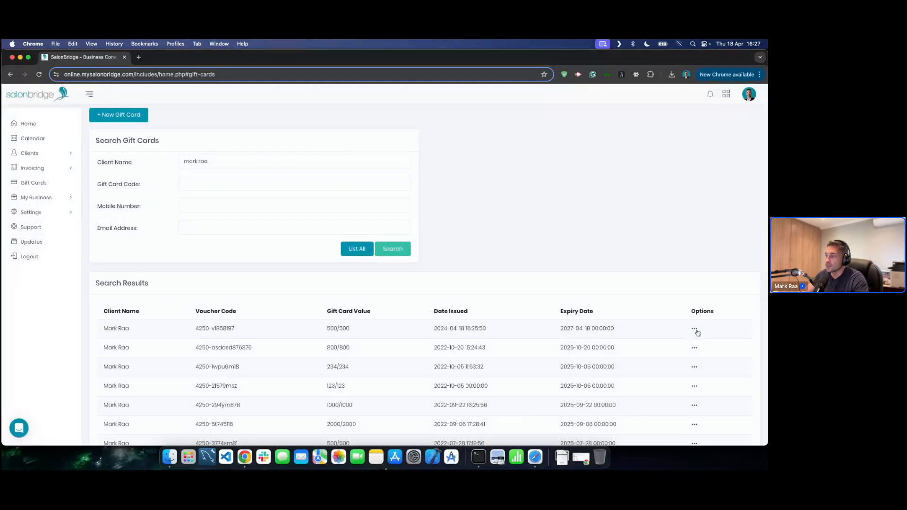
click(695, 329)
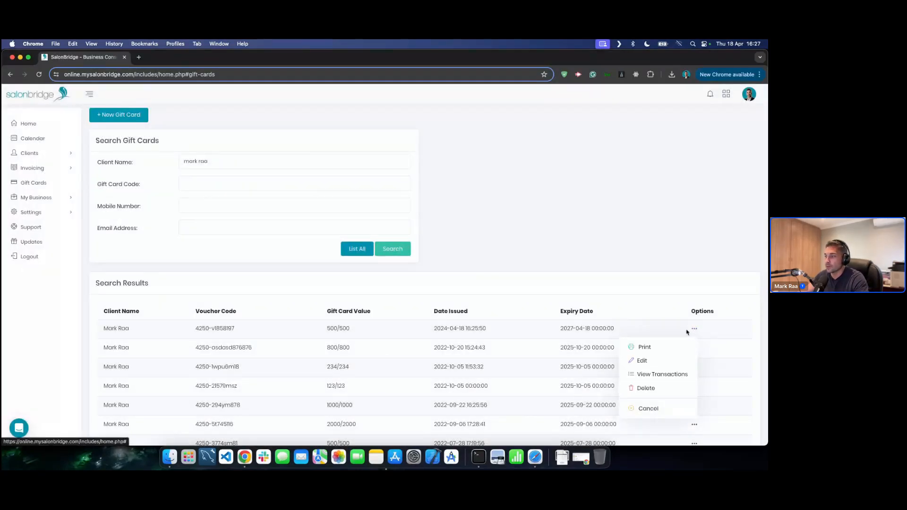
click(656, 377)
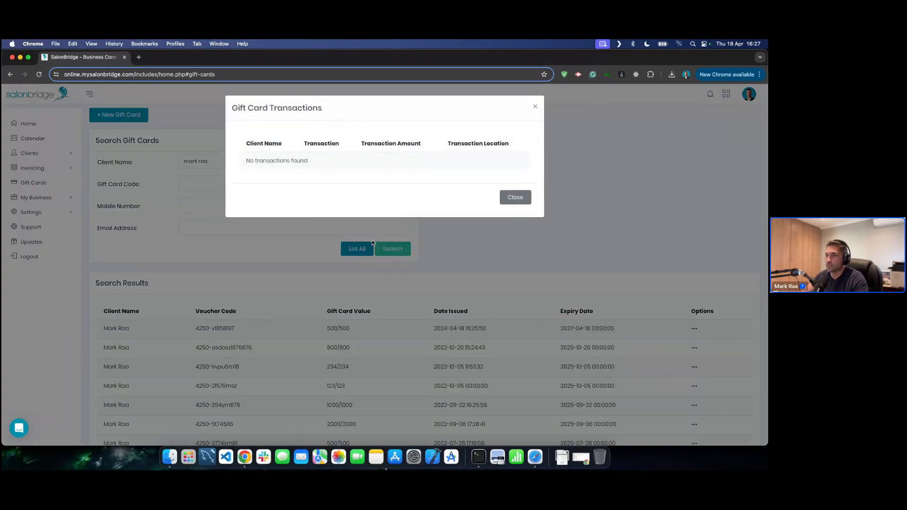
click(516, 197)
scroll(418, 326, down, 2)
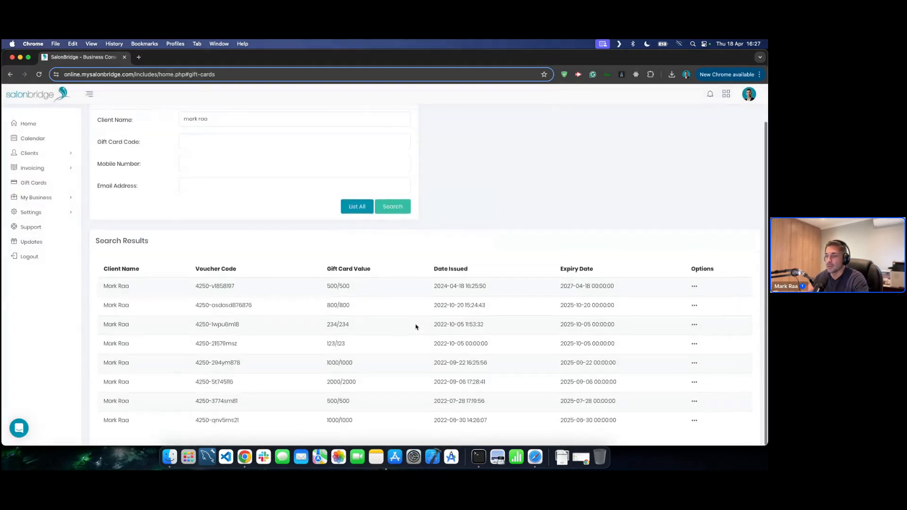
scroll(419, 326, up, 2)
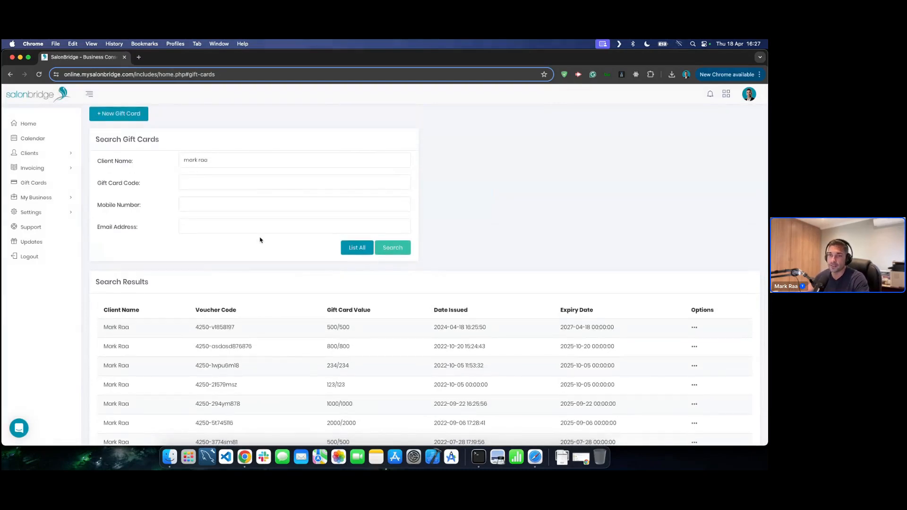
- Toggle My Business open and closed, then select and deselect the first row's voucher code
click(49, 200)
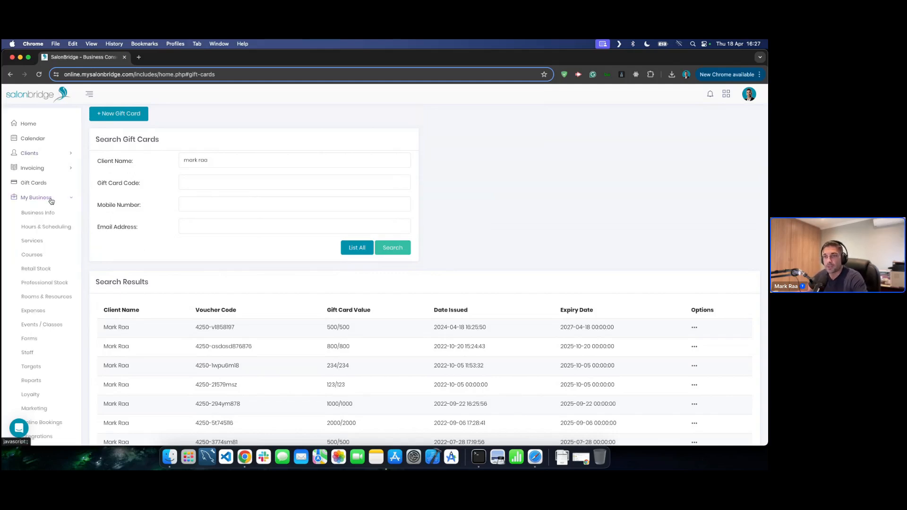
click(52, 203)
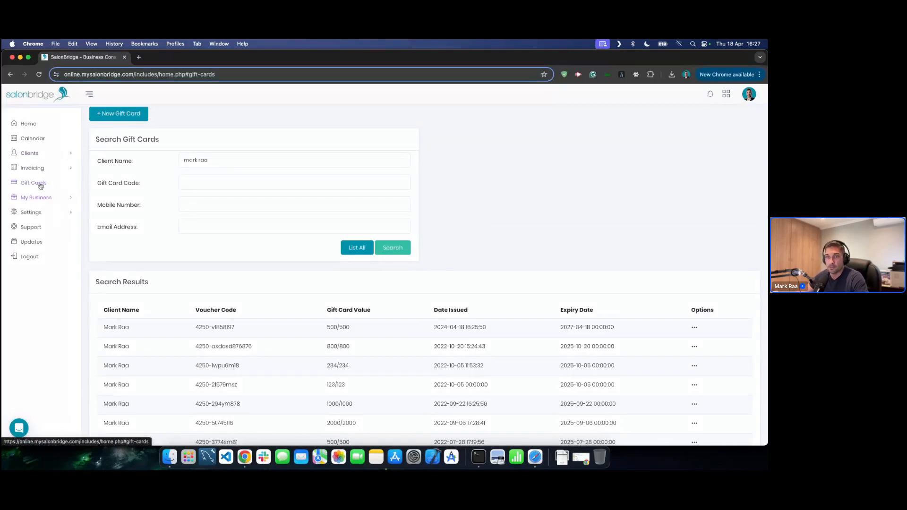
click(102, 183)
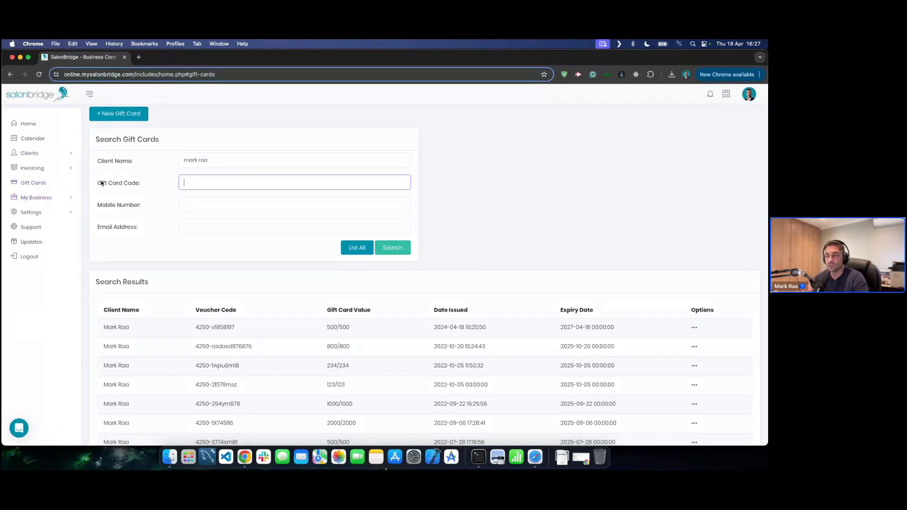
double_click(204, 327)
drag(206, 327, 224, 328)
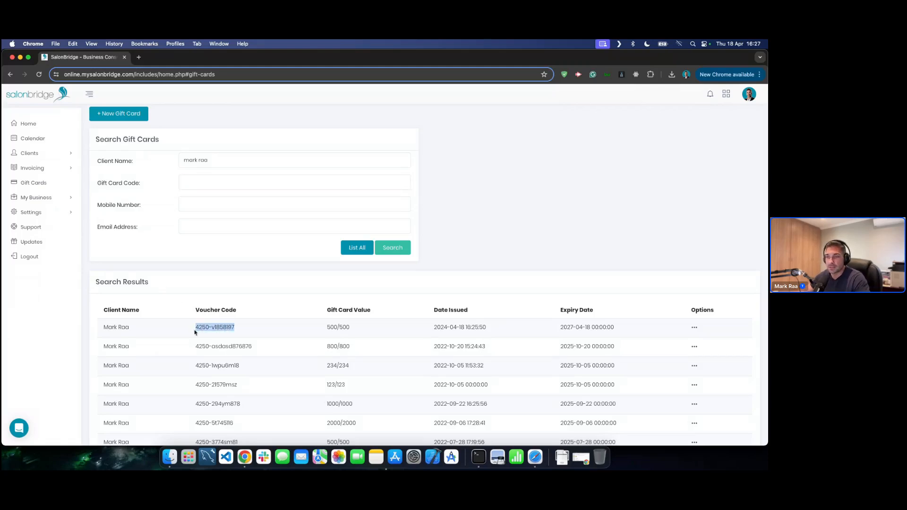
click(255, 284)
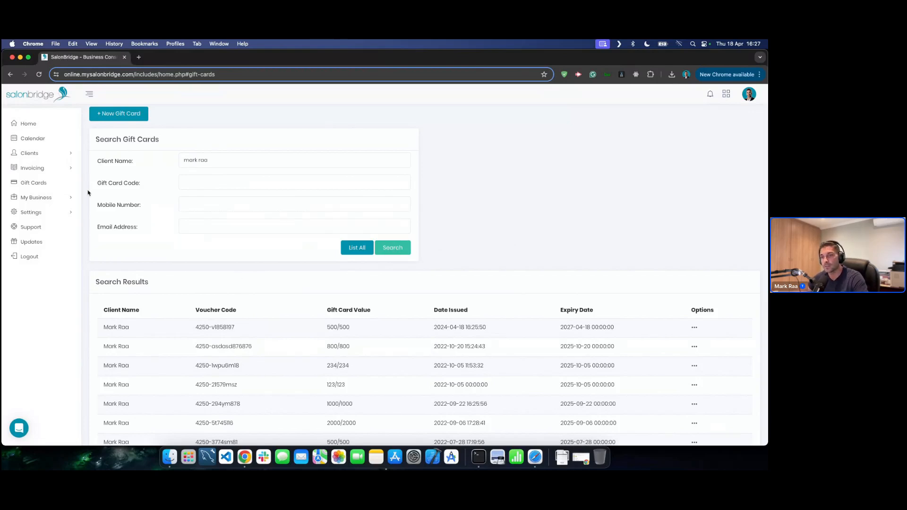
- Expand My Business to list Business Info and Hours & Scheduling
click(51, 197)
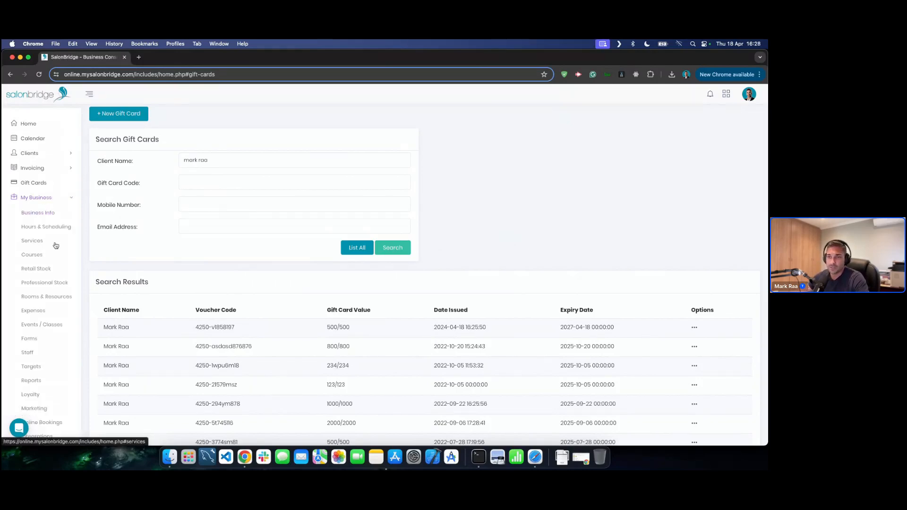
scroll(54, 242, down, 2)
scroll(56, 244, up, 2)
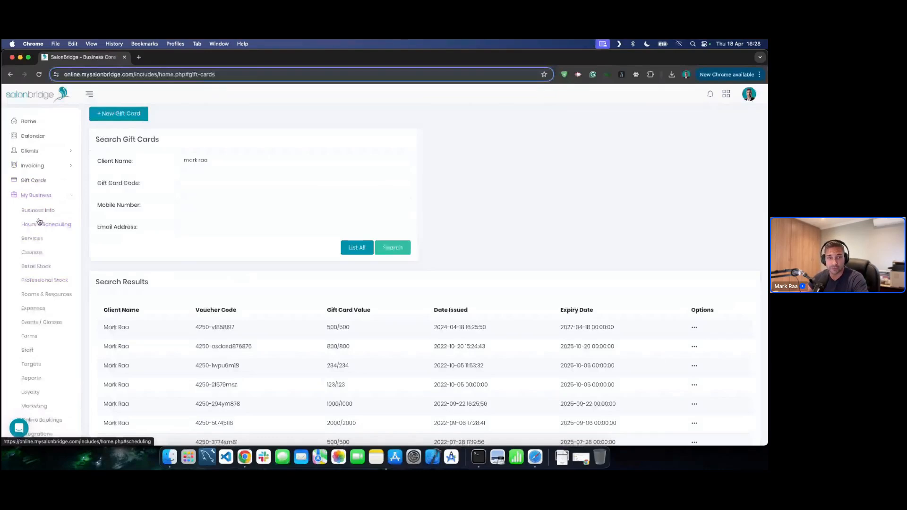
- Scroll through Business Info's details, address and banking, then cancel a Business Details edit unchanged
click(40, 211)
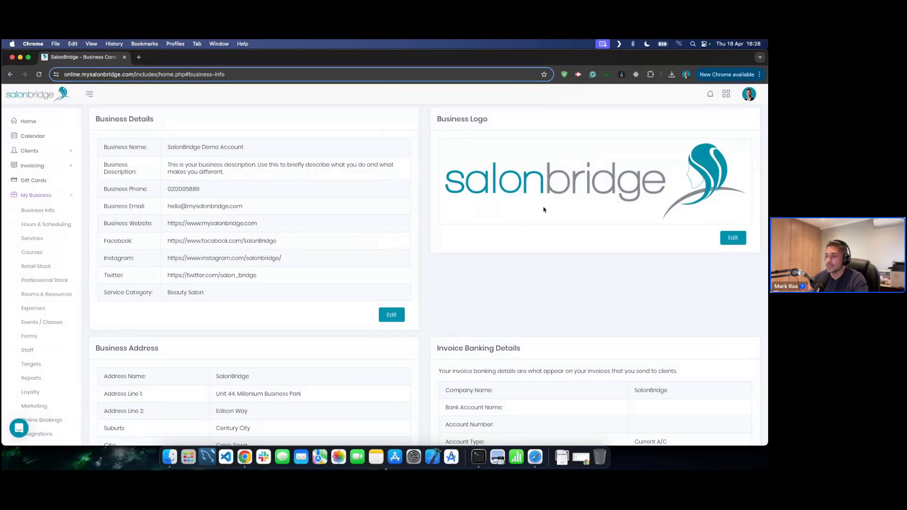
scroll(544, 210, down, 4)
scroll(544, 209, down, 1)
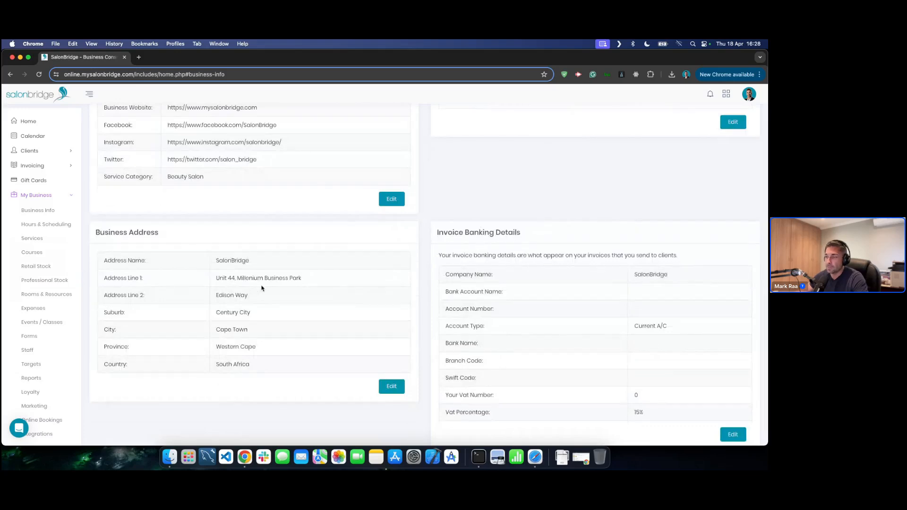
scroll(472, 284, down, 1)
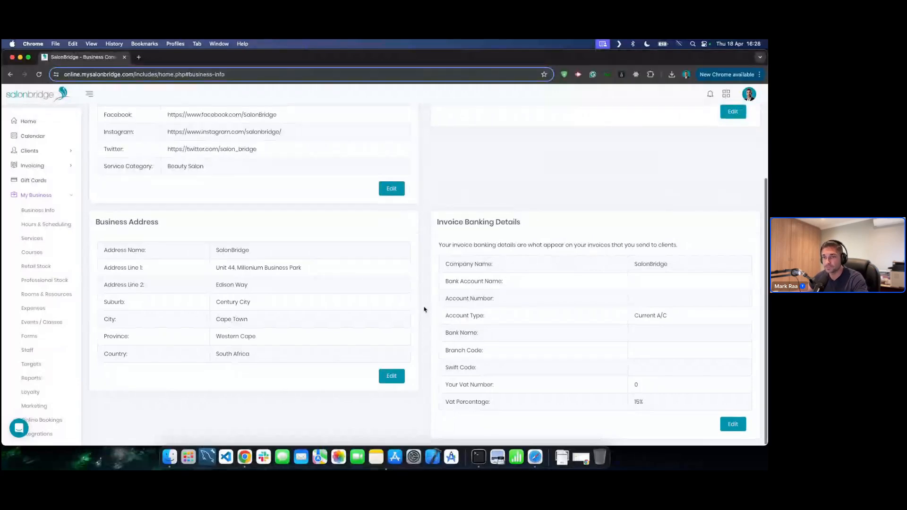
scroll(424, 310, up, 3)
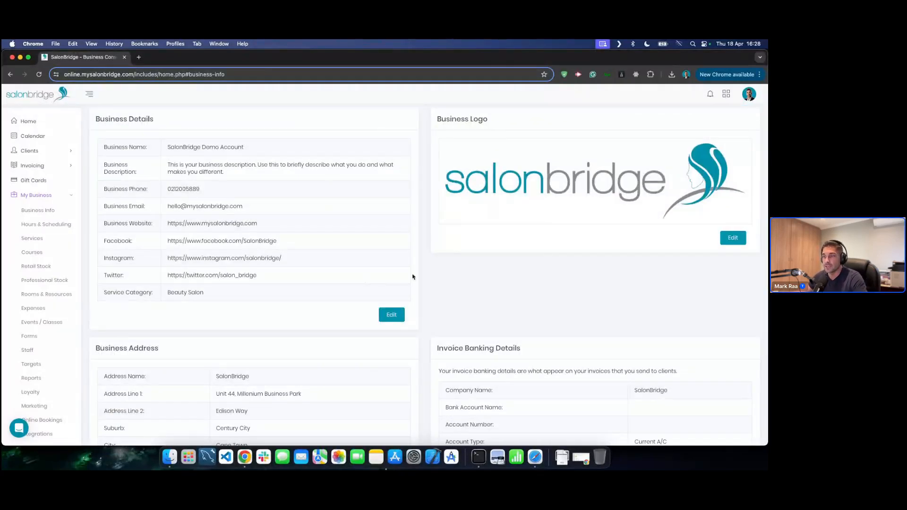
click(389, 317)
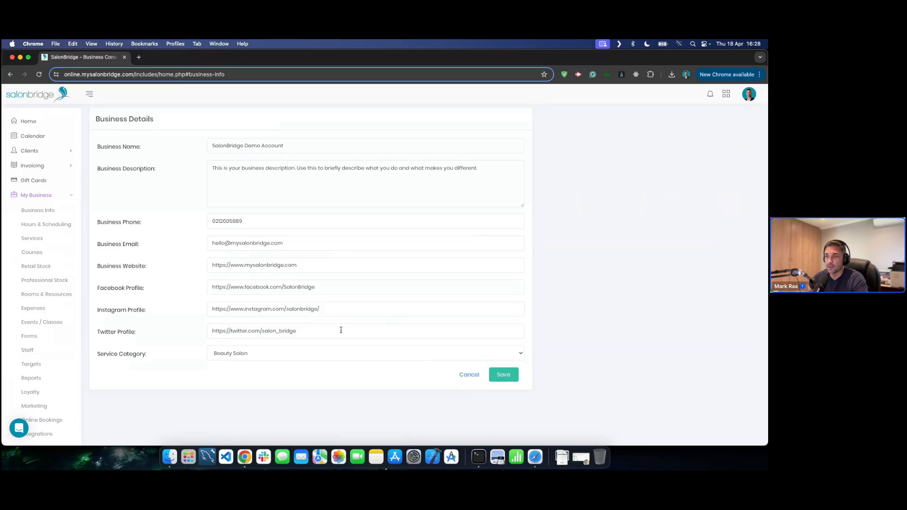
click(472, 376)
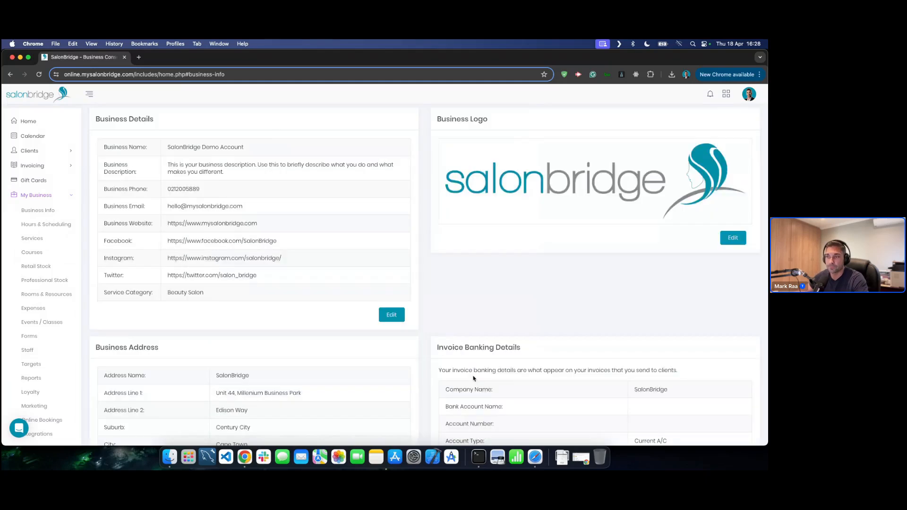
- Open Hours & Scheduling to show weekday hours 09:00–17:00, closed weekends, and no close-outs
click(49, 225)
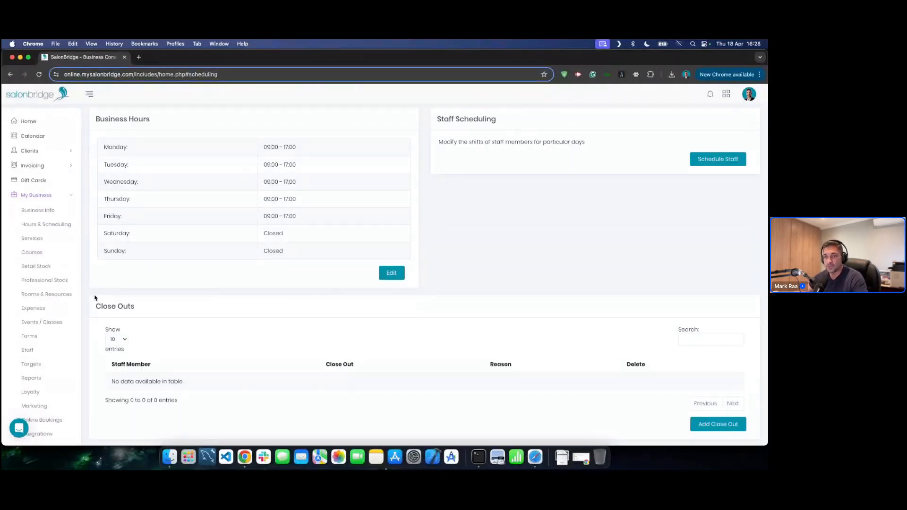
click(40, 352)
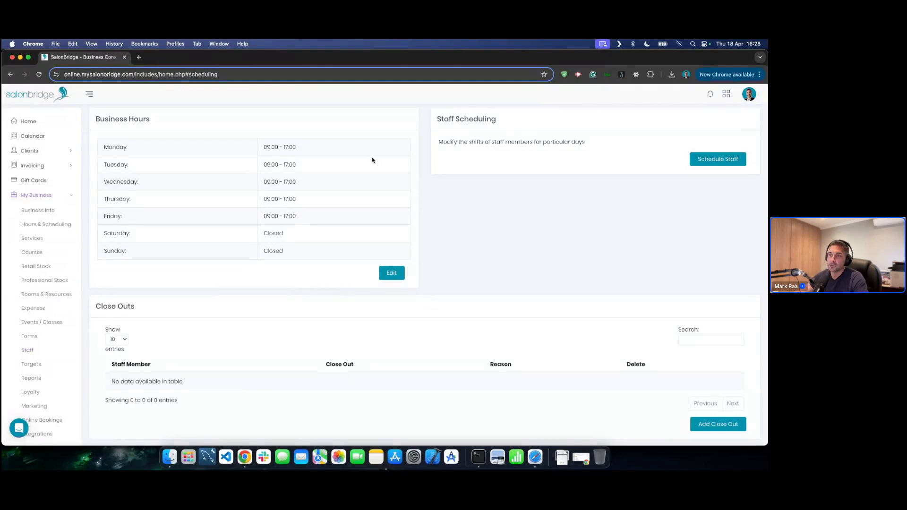
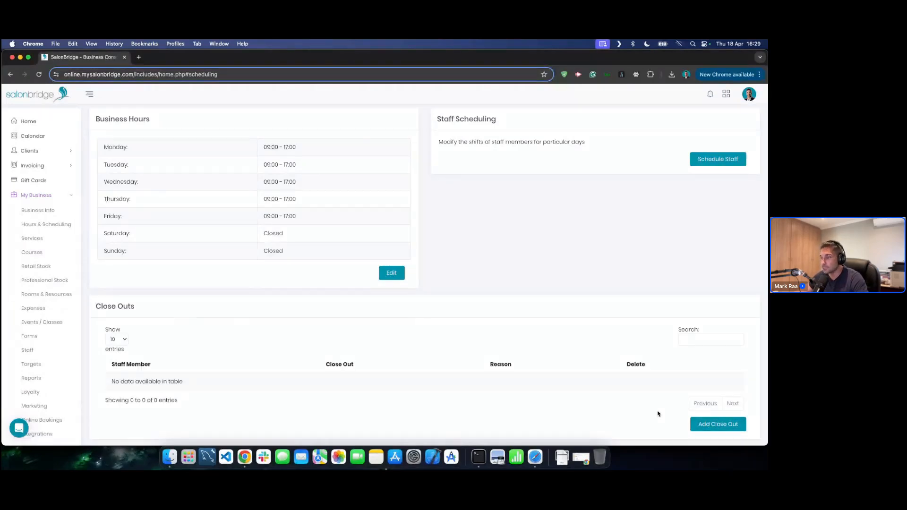
- Start an On Leave close out ending 25 April, then abandon it without saving
click(711, 424)
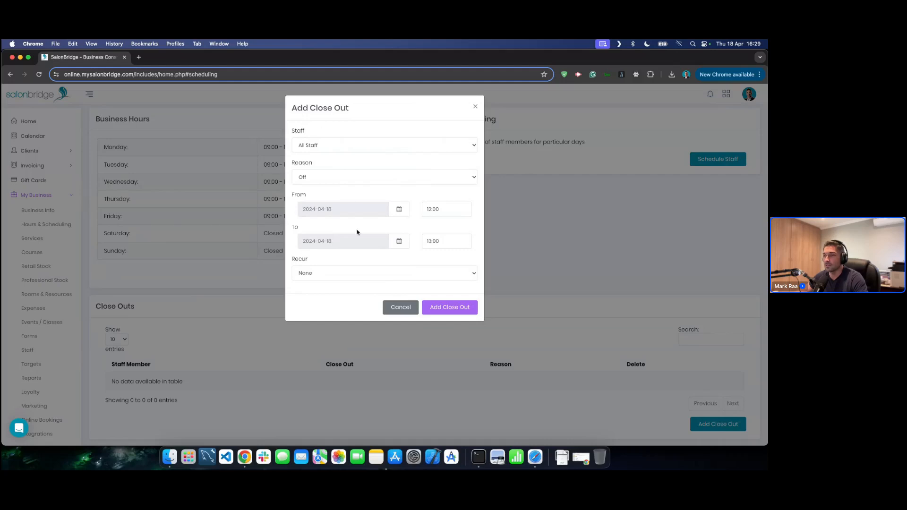
click(326, 179)
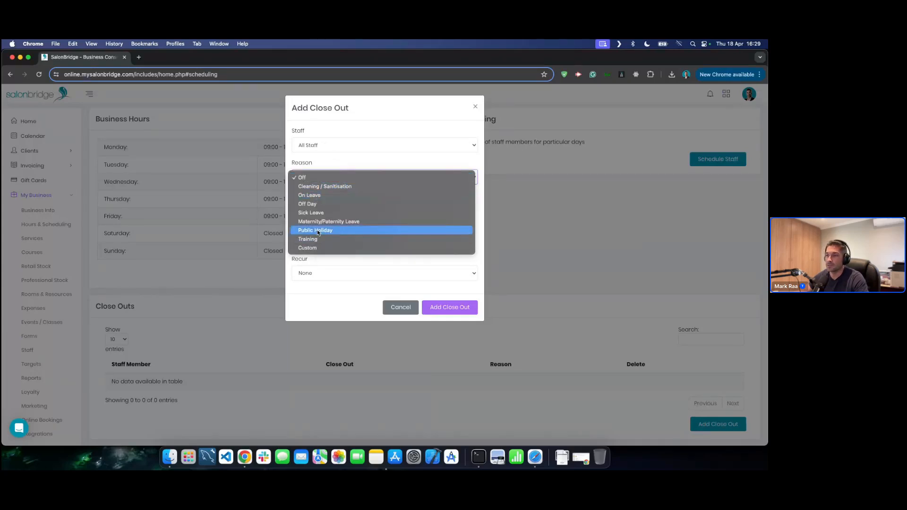
click(316, 195)
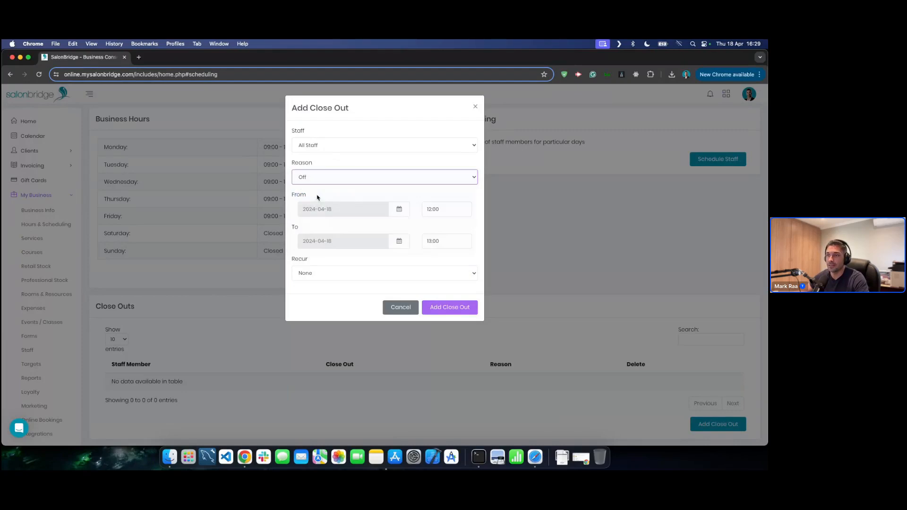
click(398, 241)
click(443, 309)
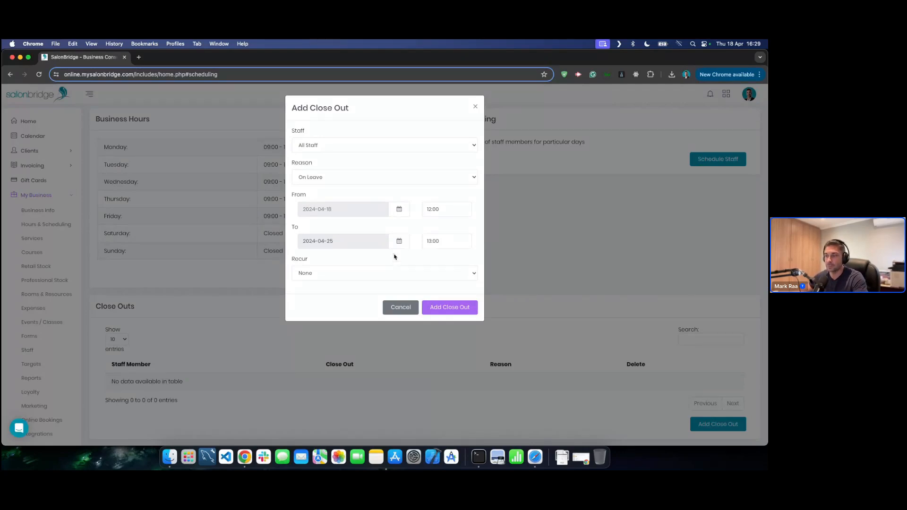
click(398, 307)
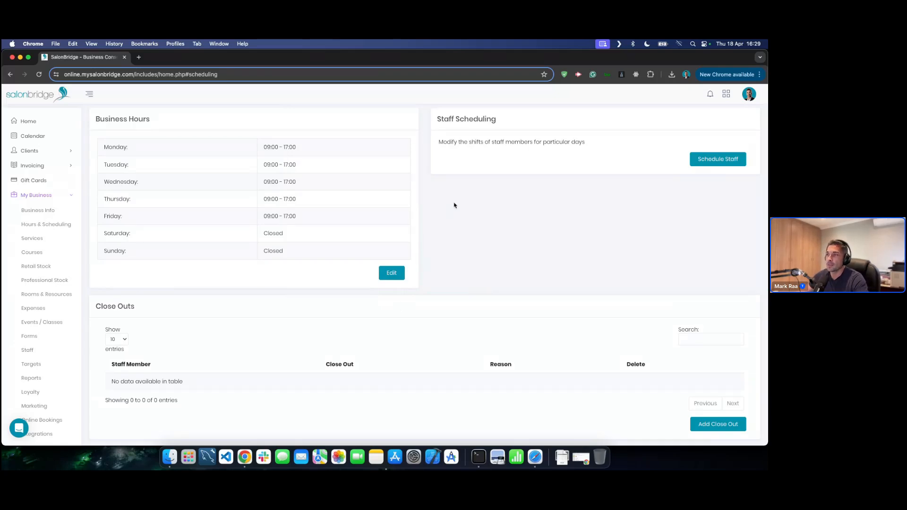
- On the Fri 19 April staff schedule, end Staff 2's shift and start Staff 3's at 14:00
click(703, 160)
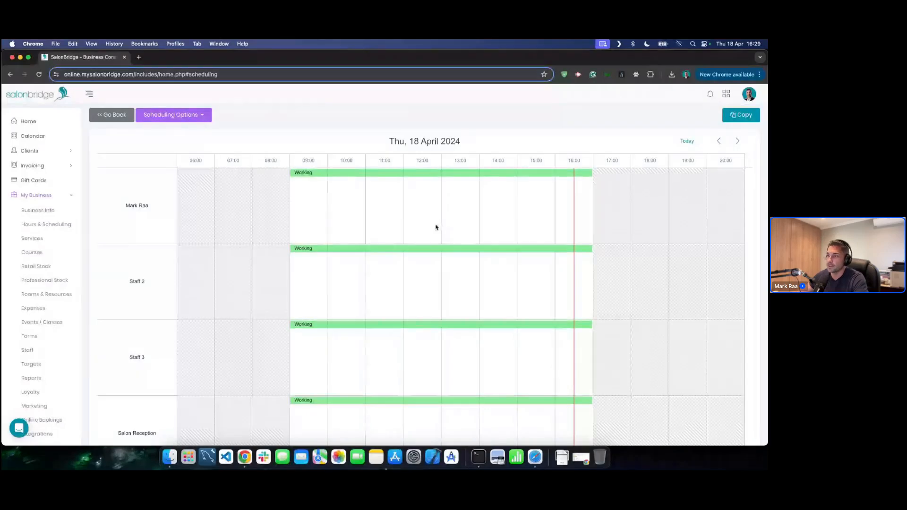
scroll(437, 236, down, 2)
scroll(440, 241, up, 2)
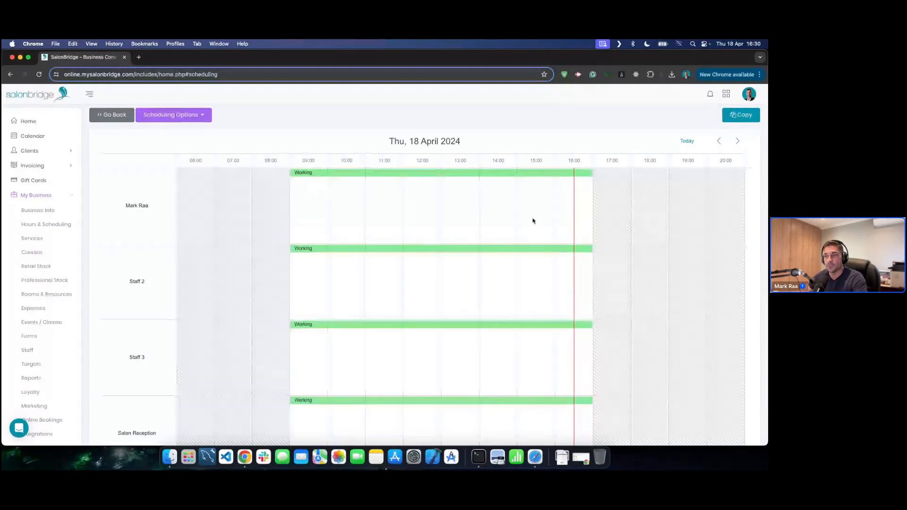
scroll(387, 226, down, 2)
scroll(387, 227, up, 2)
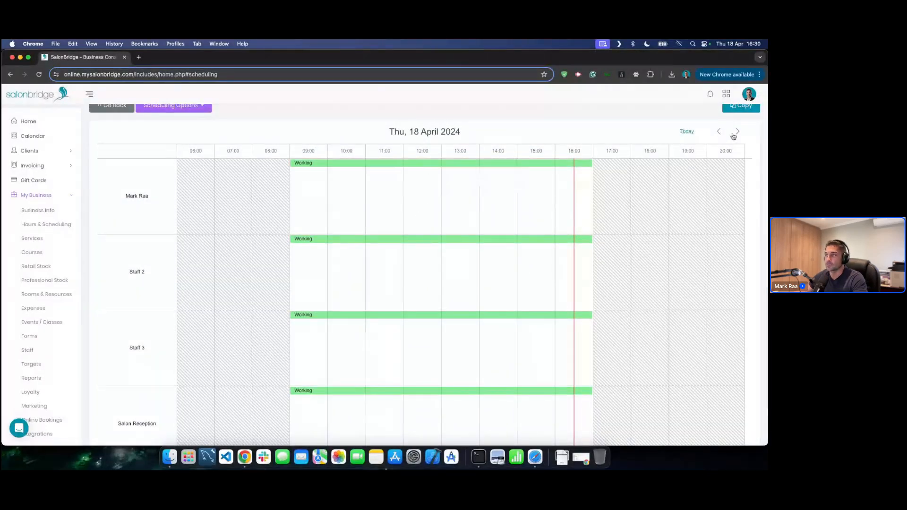
click(737, 132)
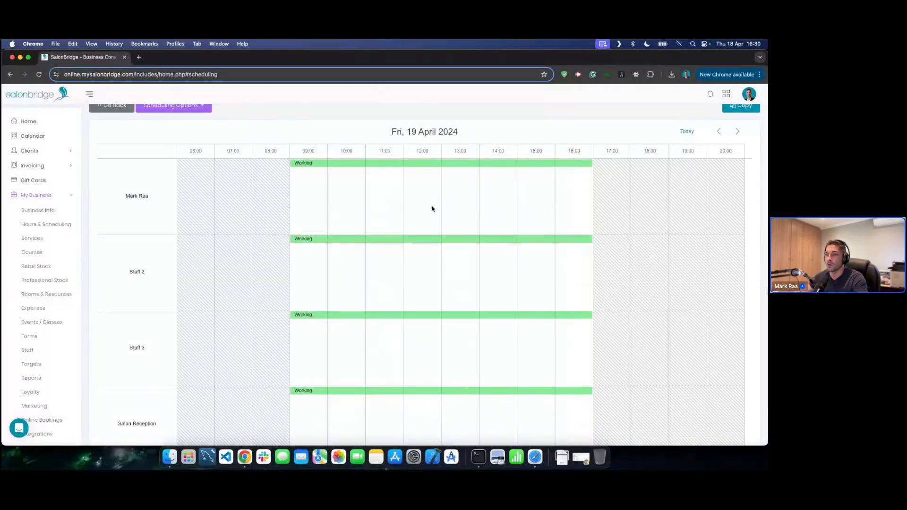
scroll(432, 208, up, 1)
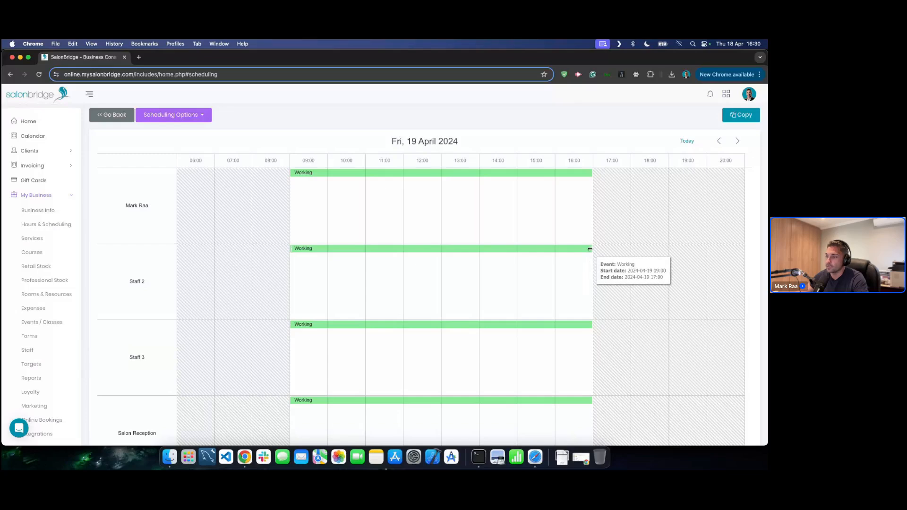
drag(589, 249, 479, 251)
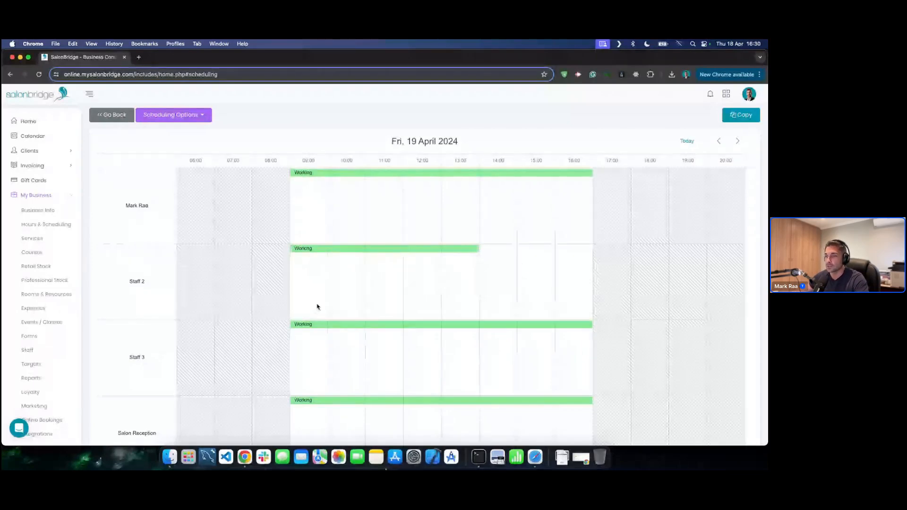
drag(291, 324, 480, 326)
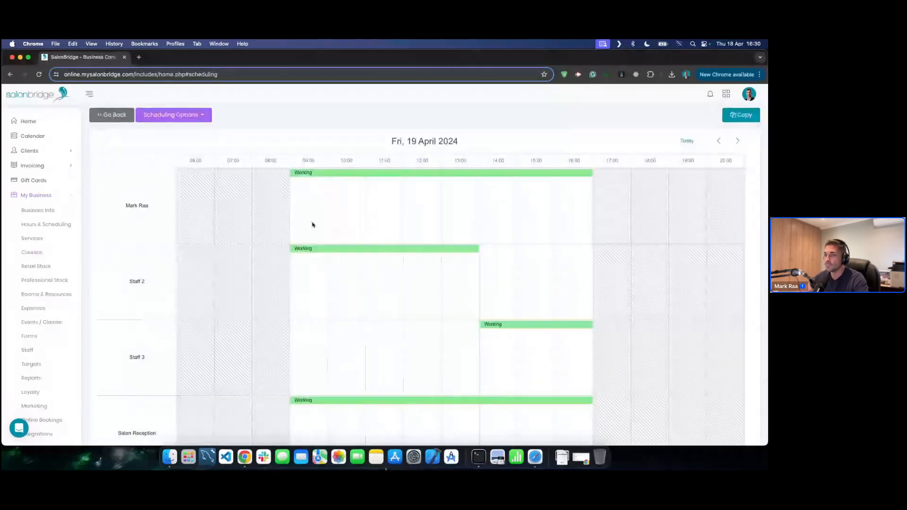
- Close out the first staff member's whole Friday 19 April as Off
right_click(428, 176)
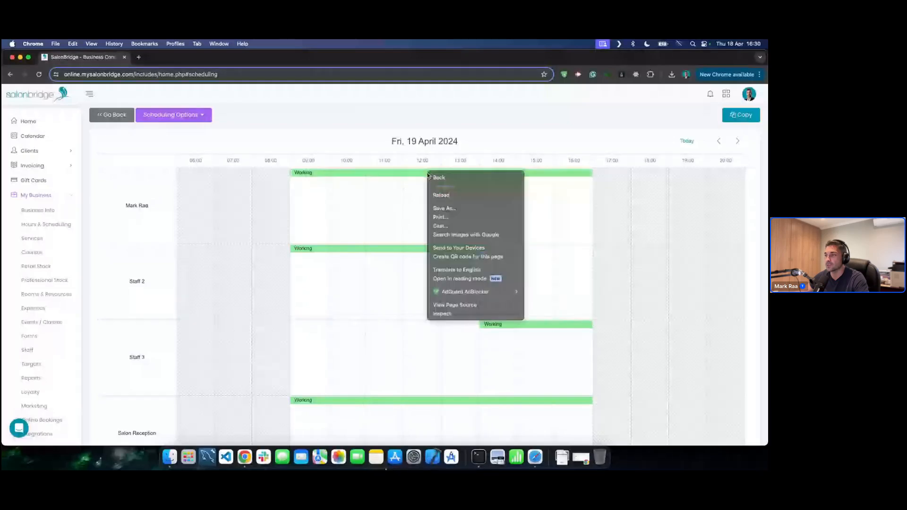
click(421, 176)
drag(419, 176, 596, 175)
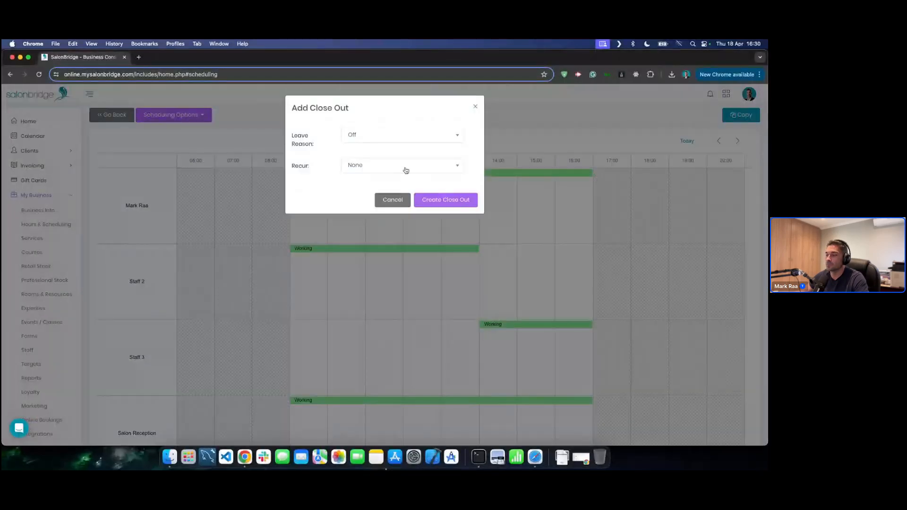
click(431, 200)
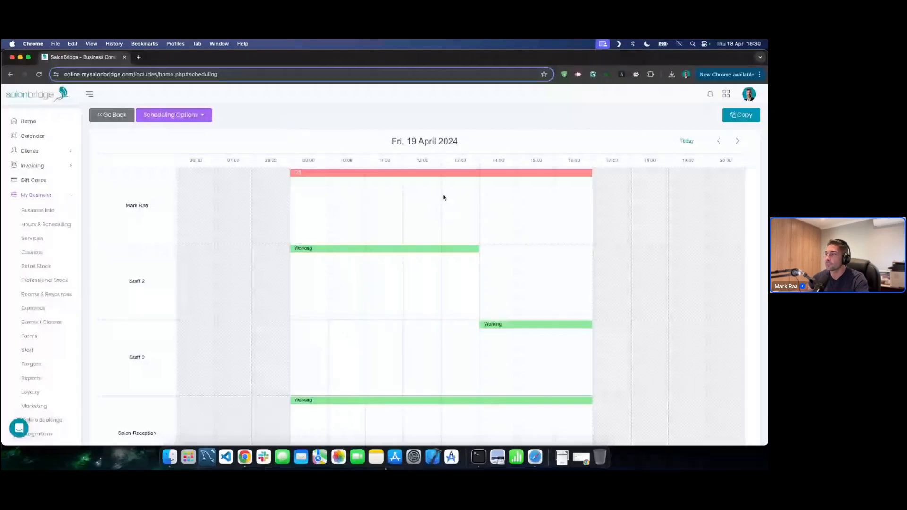
click(738, 143)
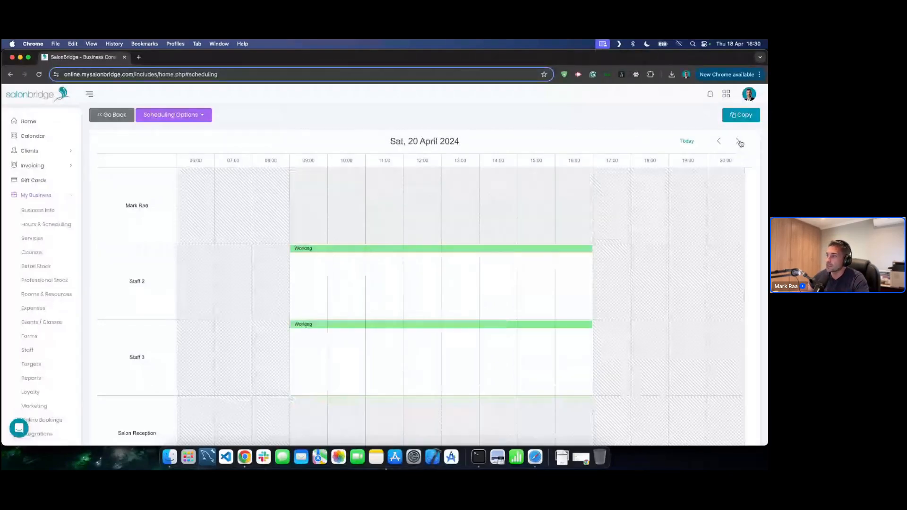
click(718, 141)
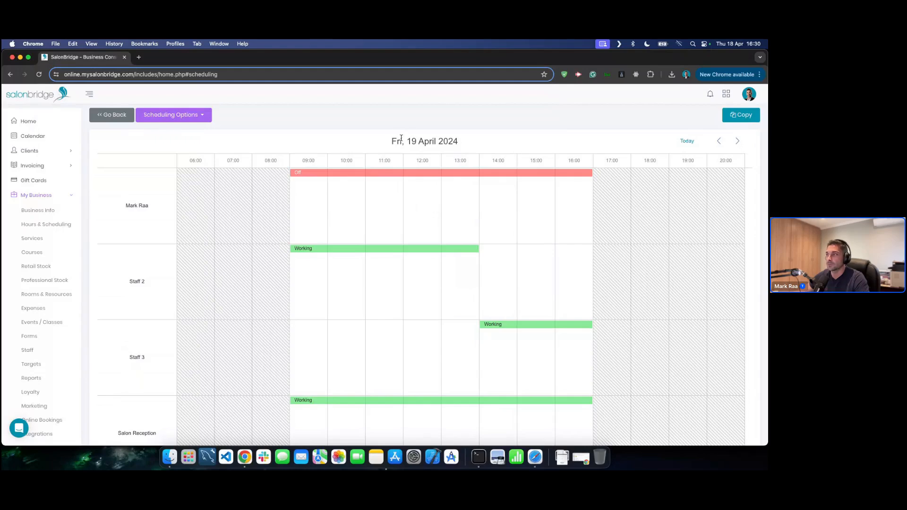
- Copy Friday 19 April's schedule and paste it onto Mon 22 and Tue 23 April
click(739, 117)
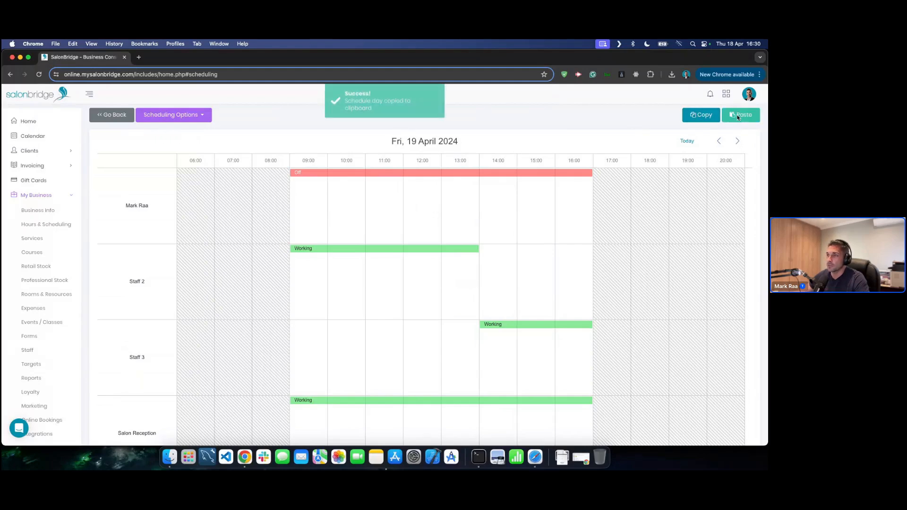
click(737, 142)
click(738, 141)
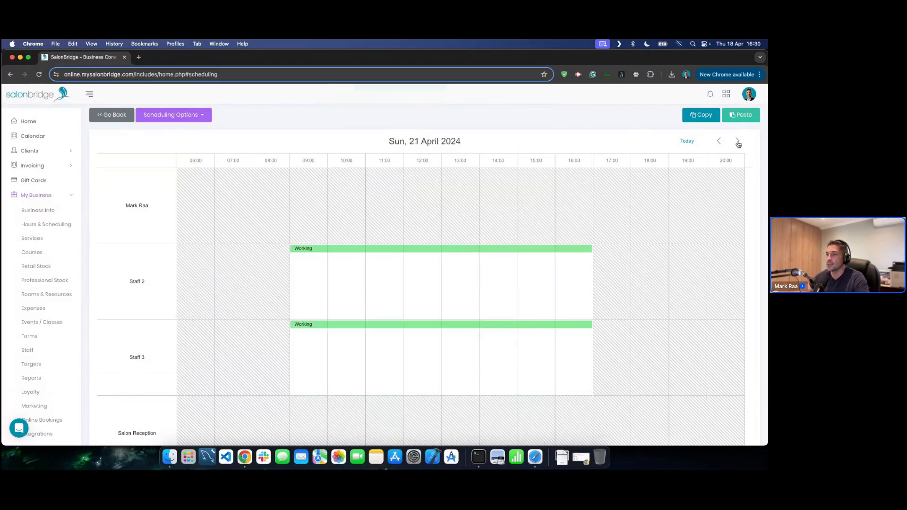
click(737, 142)
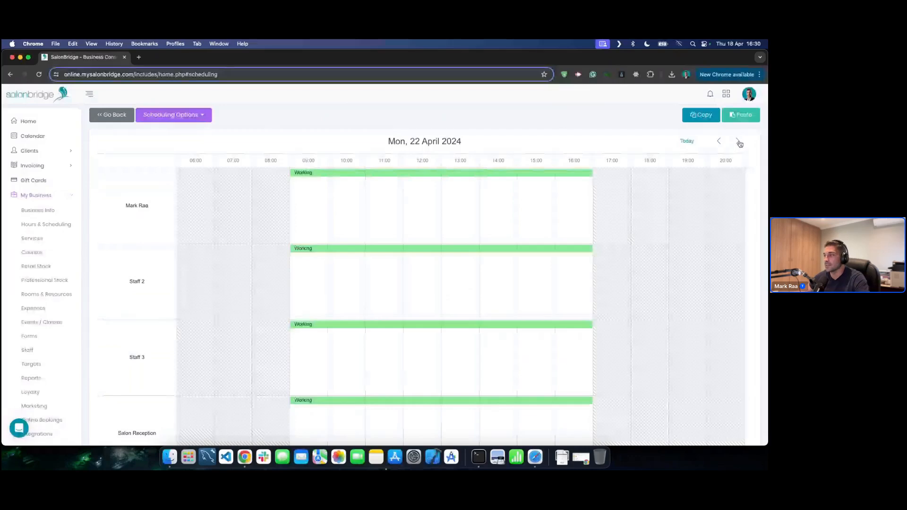
click(743, 115)
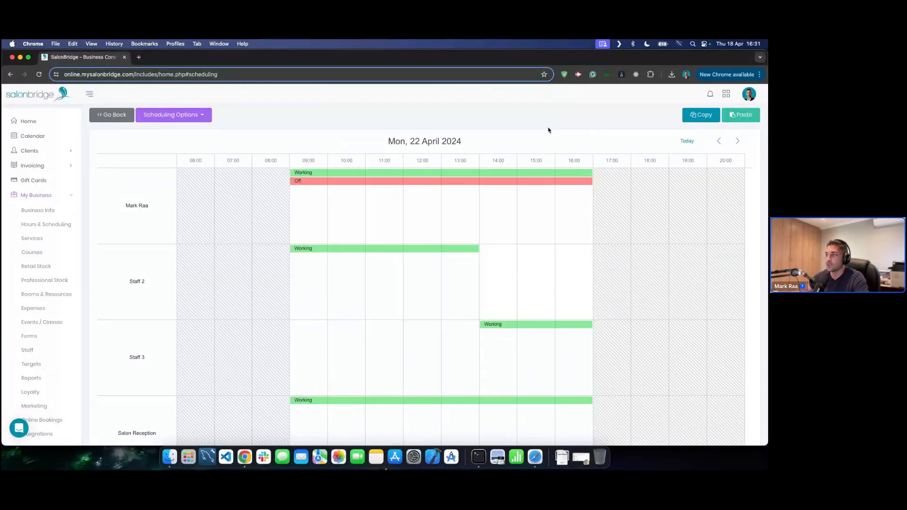
click(737, 141)
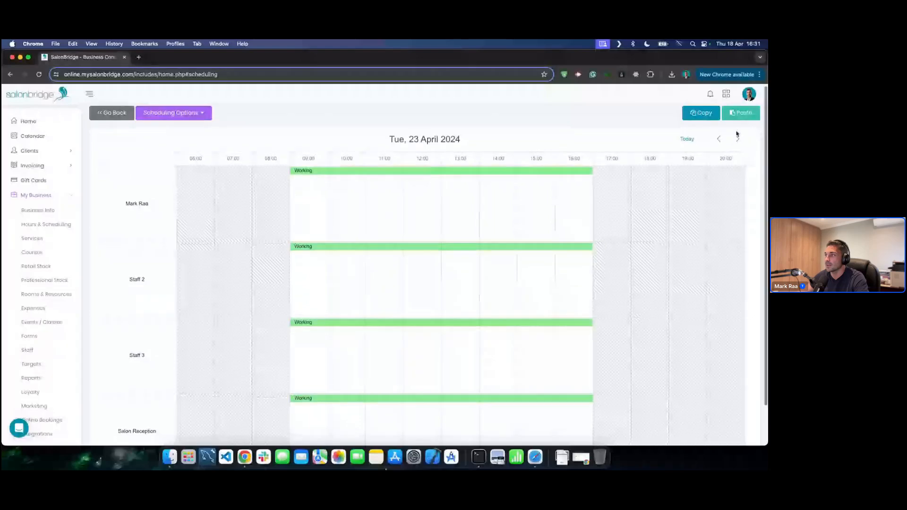
click(740, 113)
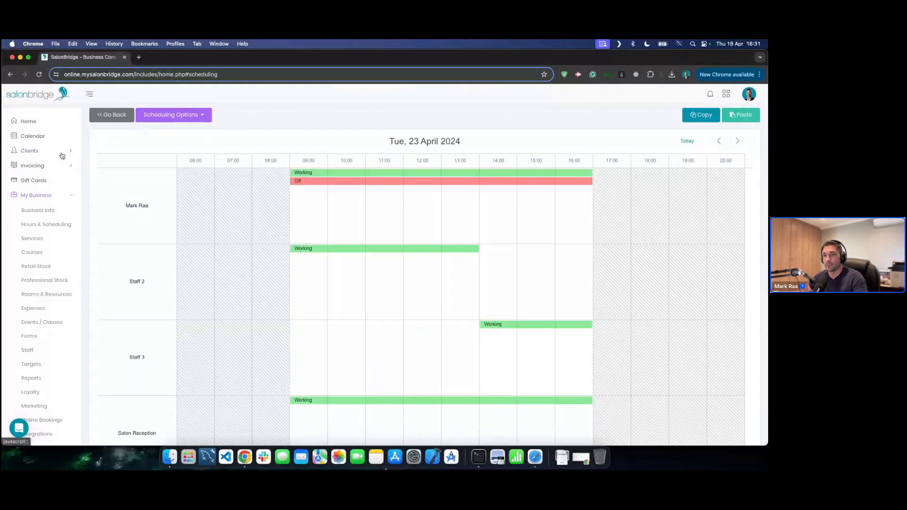
- Page the calendar through 19–24 April, return to today, Thu 18 April, and expand My Business
click(42, 137)
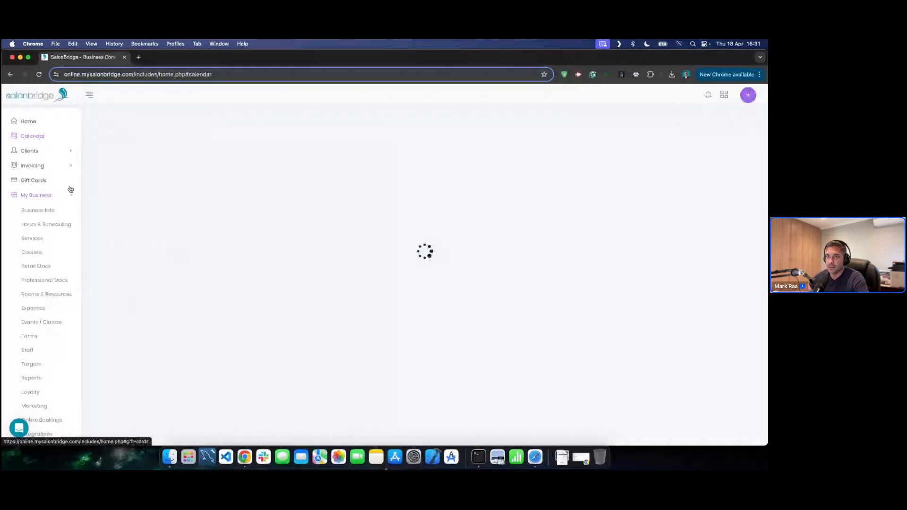
click(737, 119)
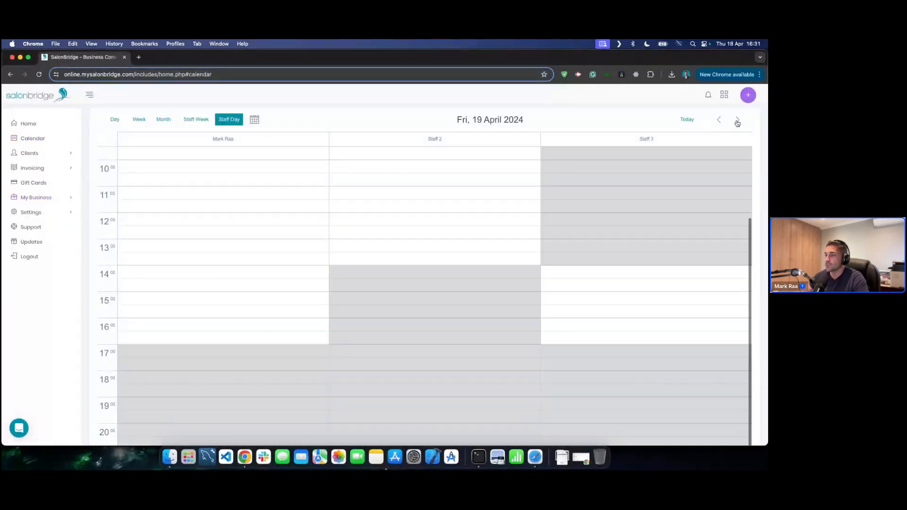
scroll(516, 280, up, 4)
scroll(516, 281, down, 1)
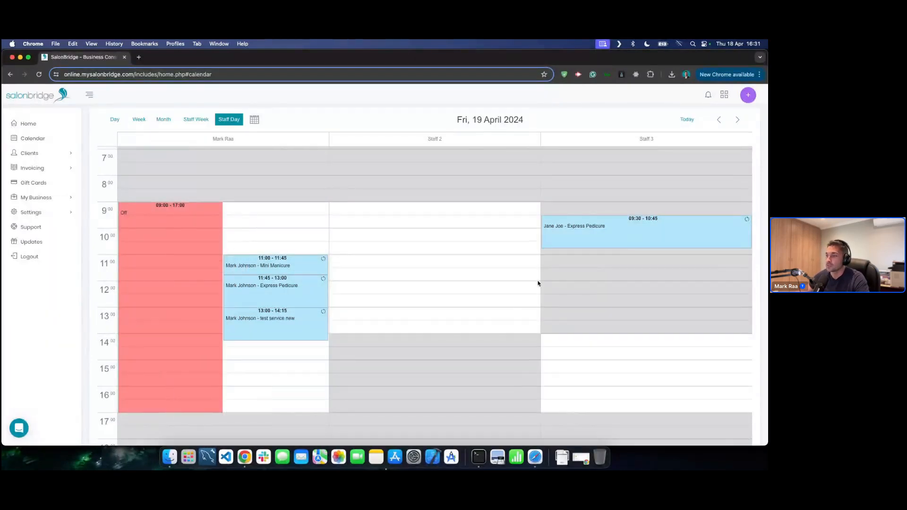
click(738, 120)
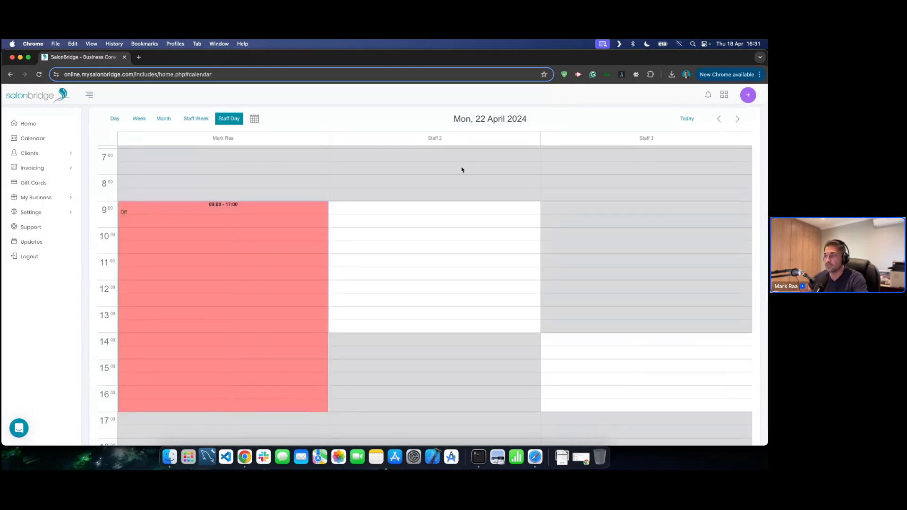
click(737, 120)
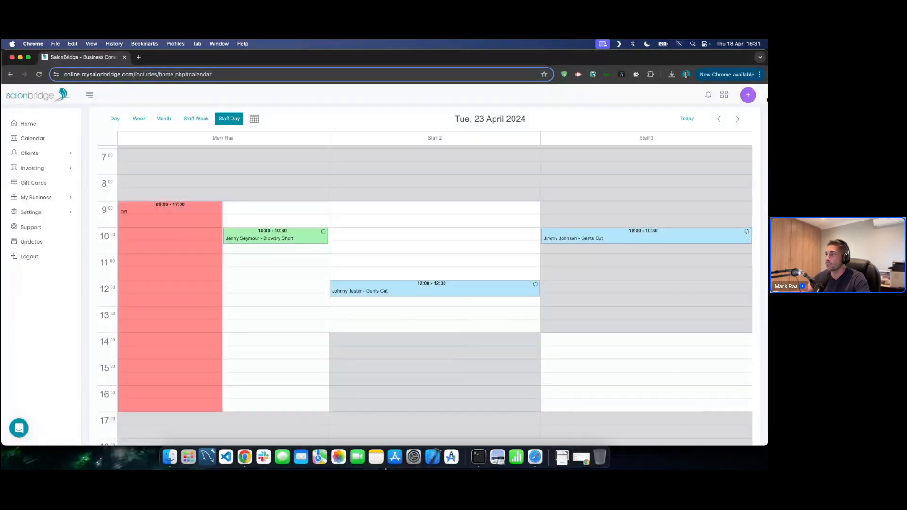
click(737, 119)
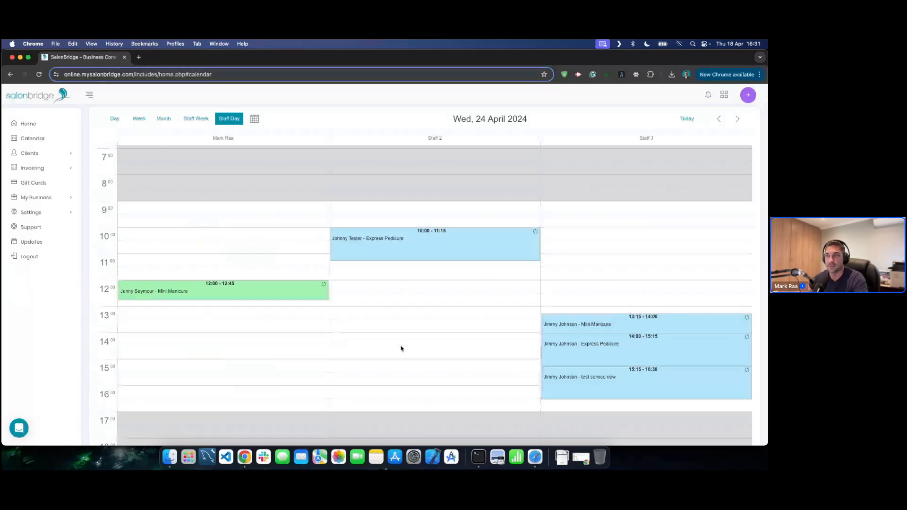
click(686, 120)
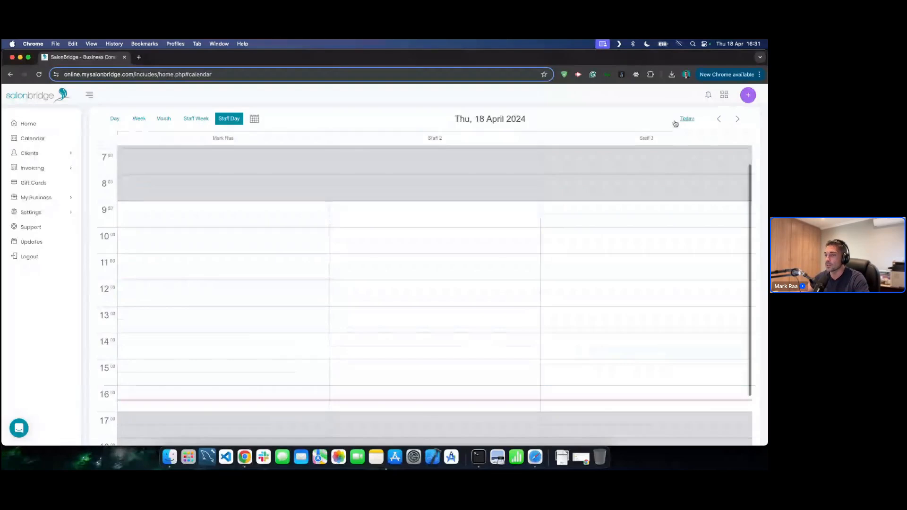
click(58, 204)
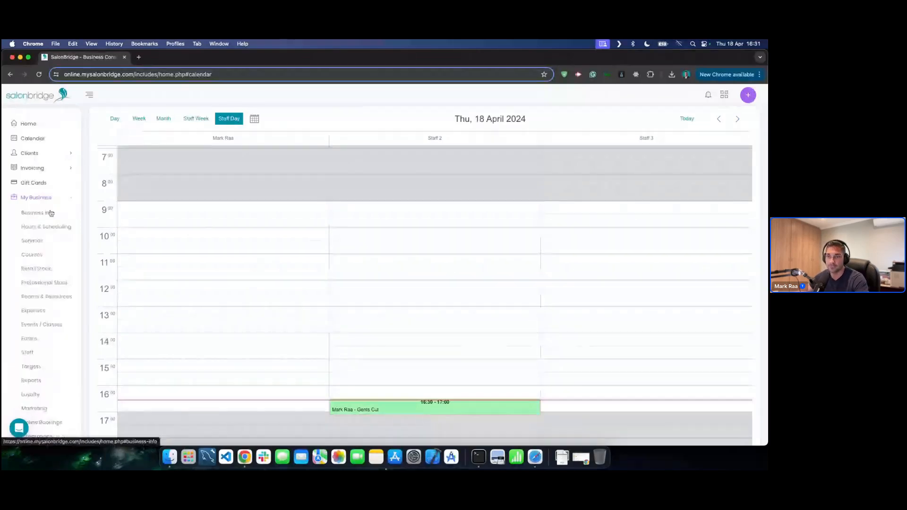
- Open Services and look through the Ladies Hair and Gents Hair categories
click(32, 244)
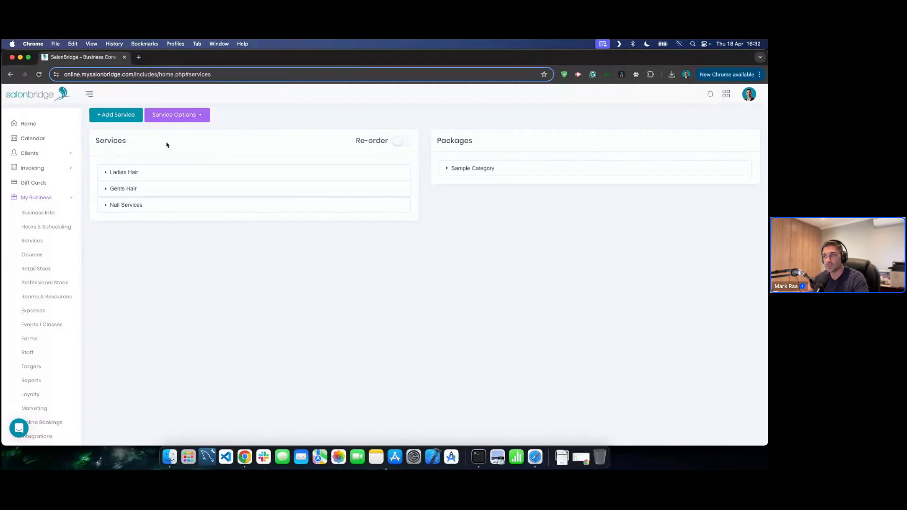
click(232, 177)
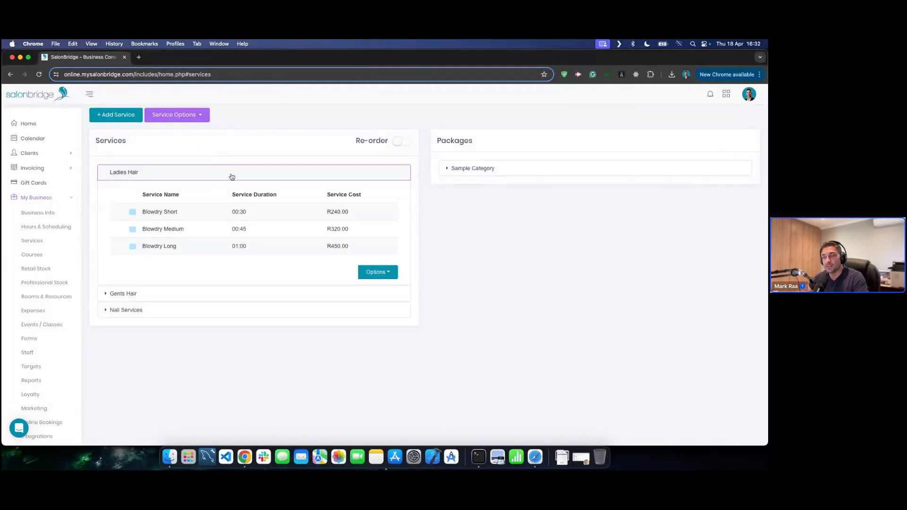
click(232, 177)
click(209, 191)
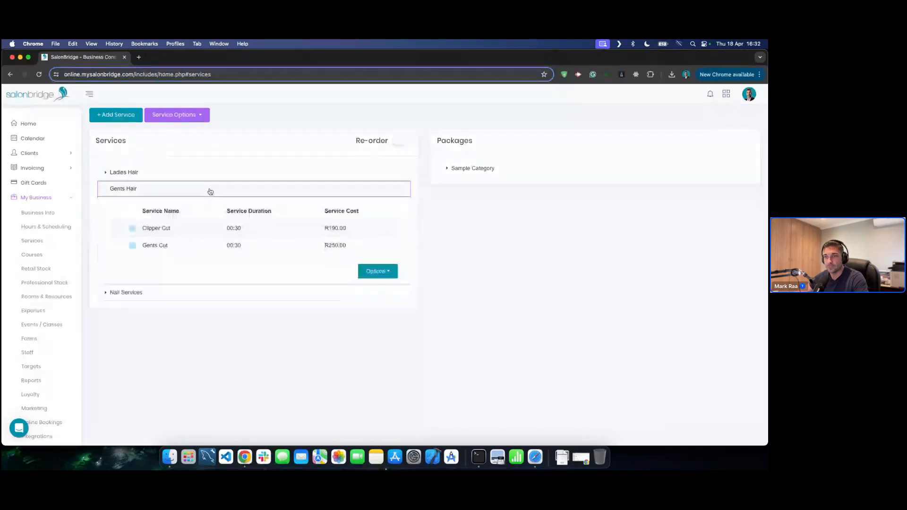
click(211, 193)
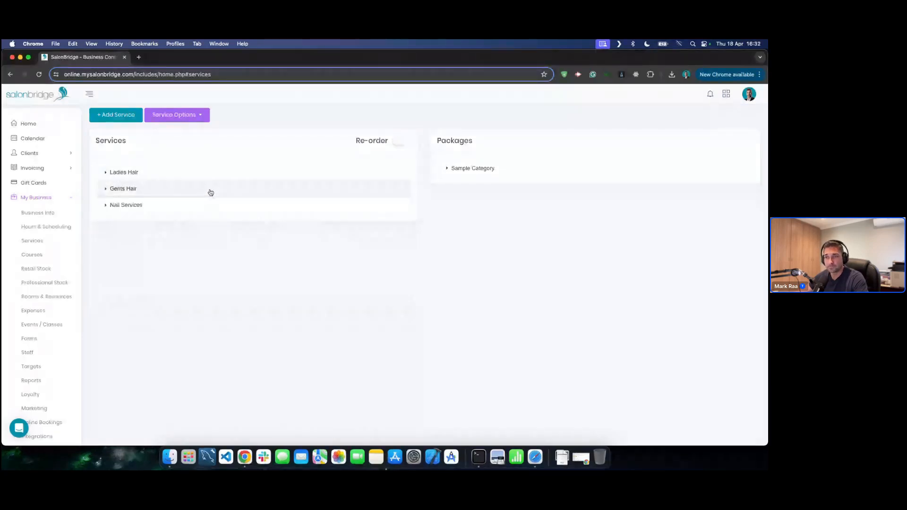
- Start a new service named 'Test Service' in a newly created 'Test Category'
click(116, 116)
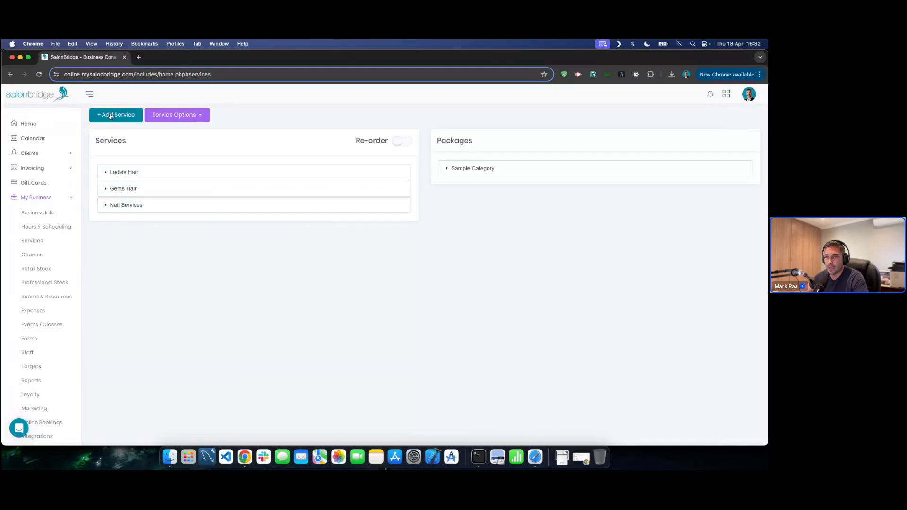
click(257, 146)
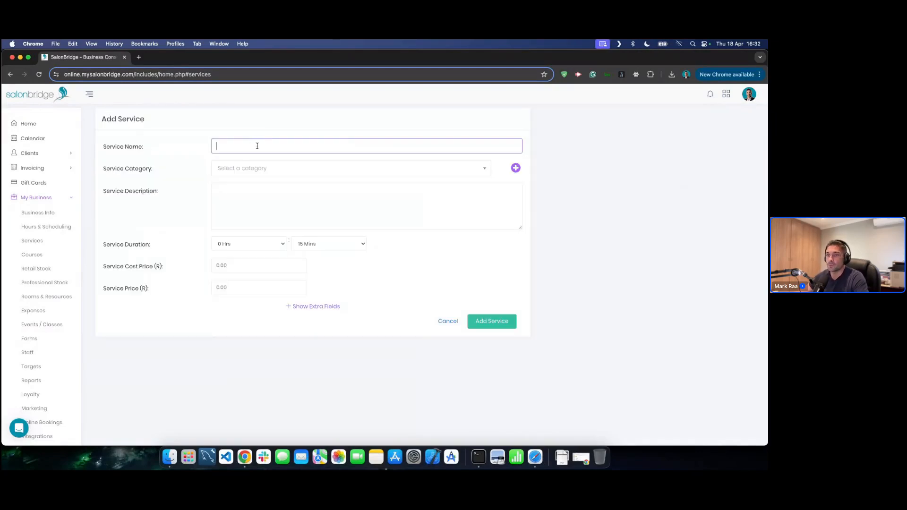
text(Test Ser)
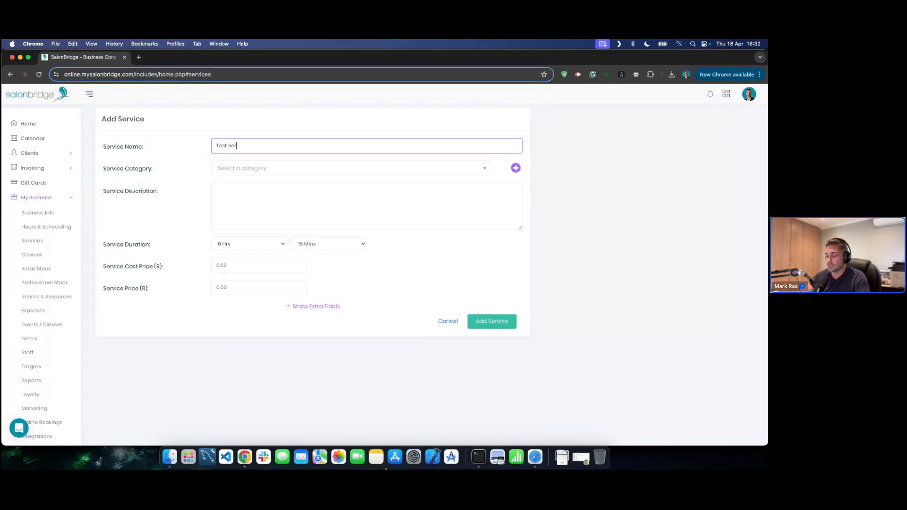
text(vice)
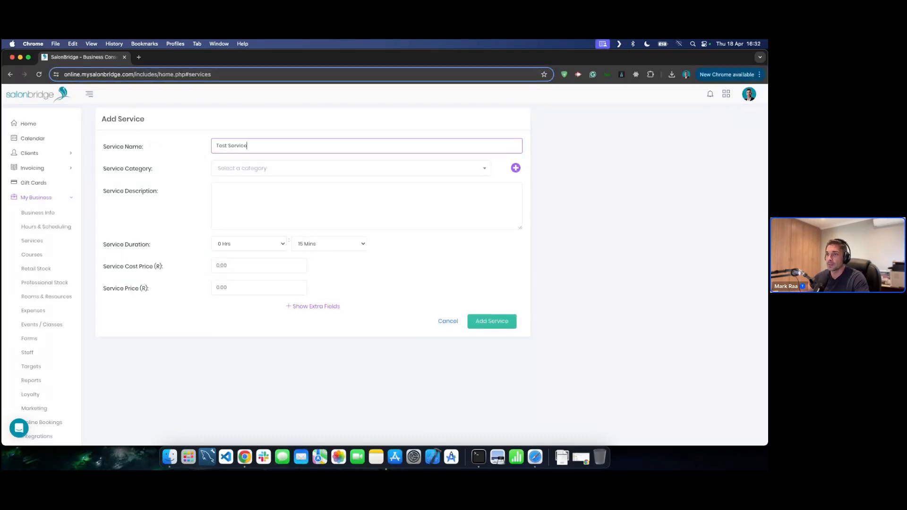
click(287, 169)
click(286, 169)
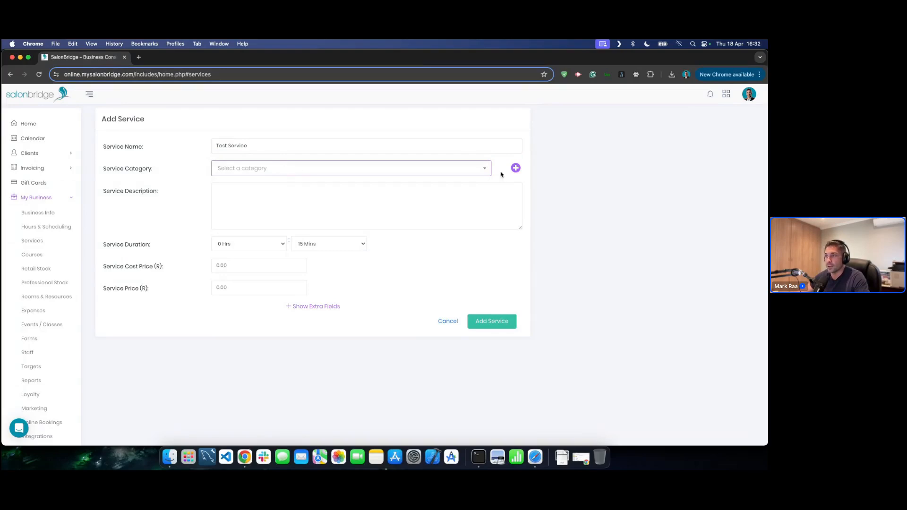
click(516, 168)
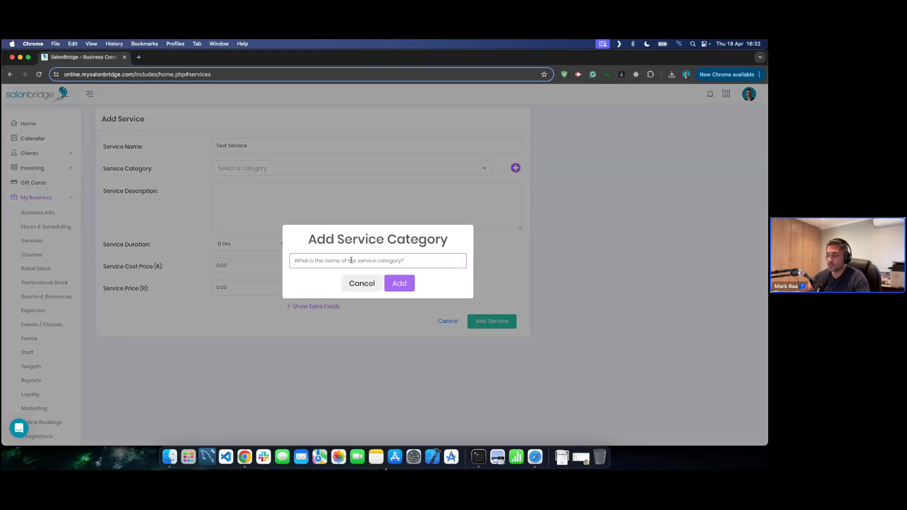
text(Test Category)
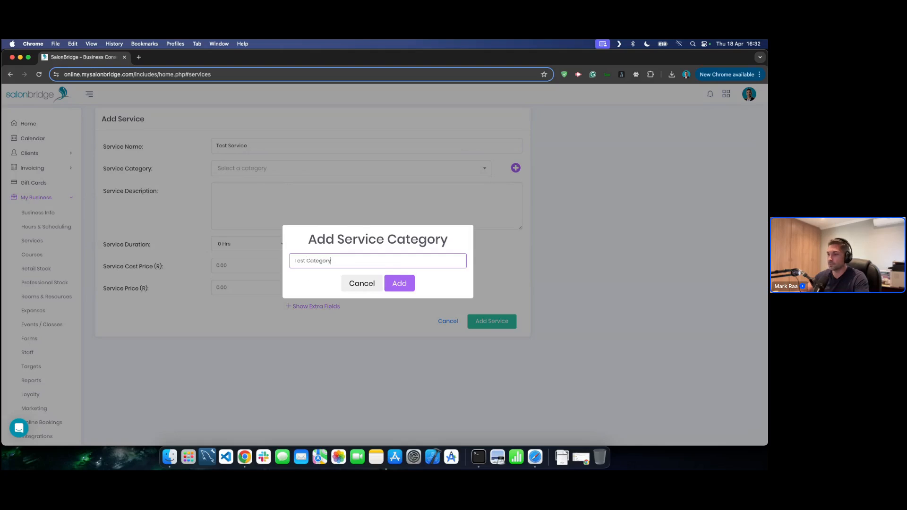
click(400, 284)
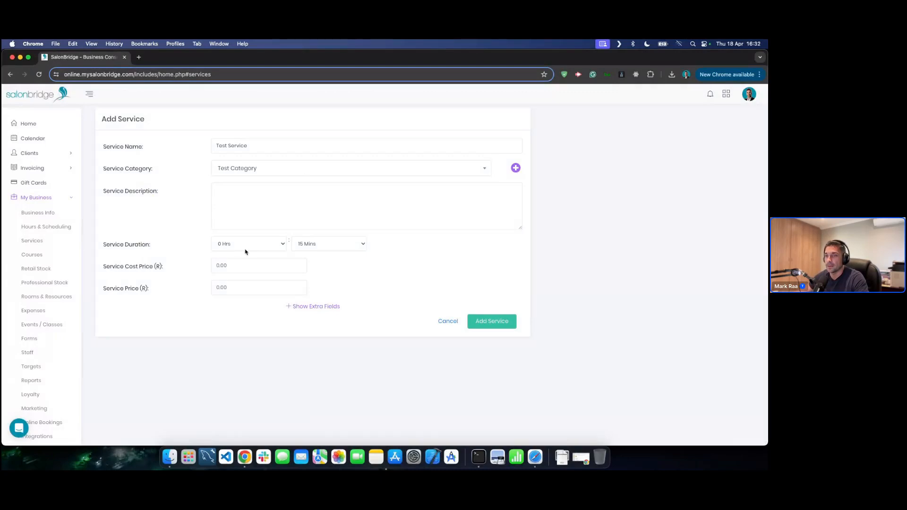
- Set the duration to 1 hr 30 mins and the price to R150.00, and reveal the extra fields
click(252, 245)
click(246, 251)
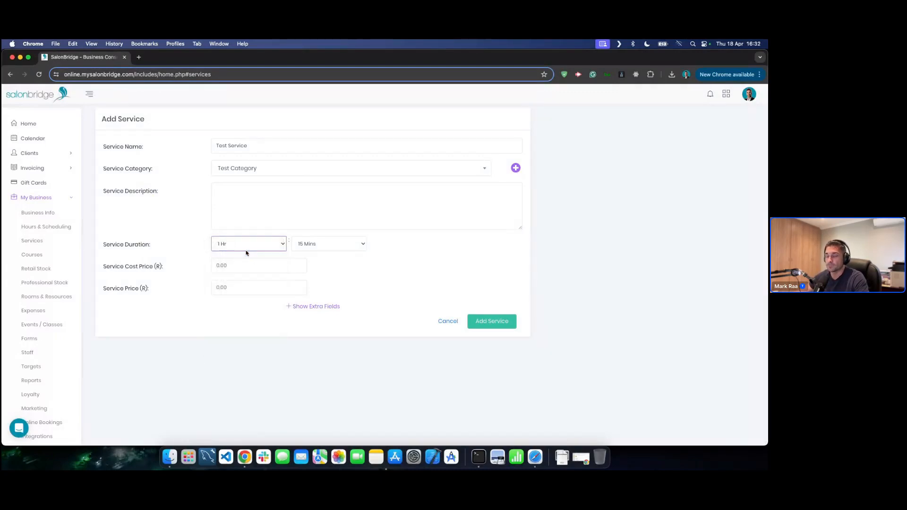
click(310, 244)
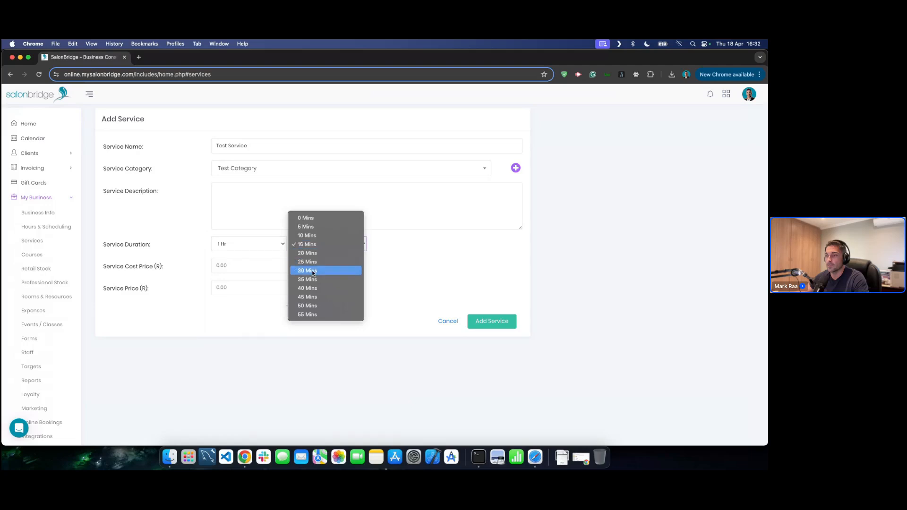
click(312, 267)
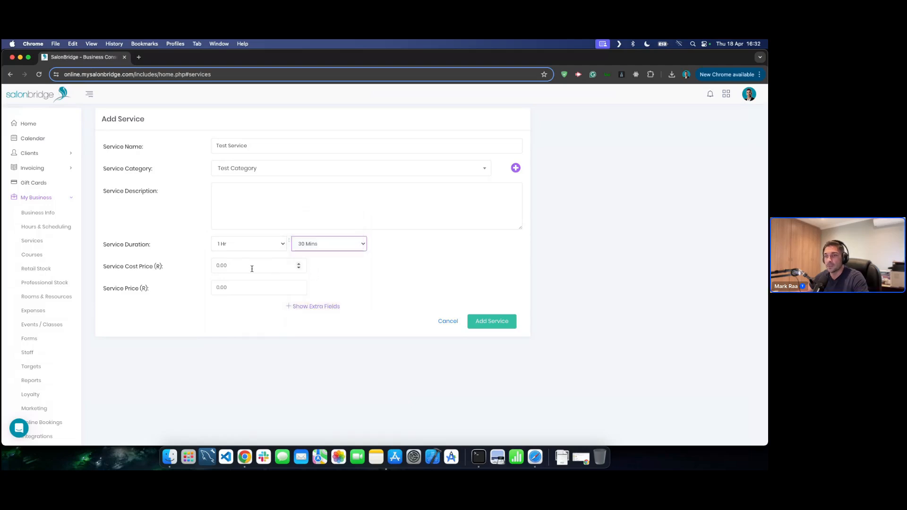
click(244, 287)
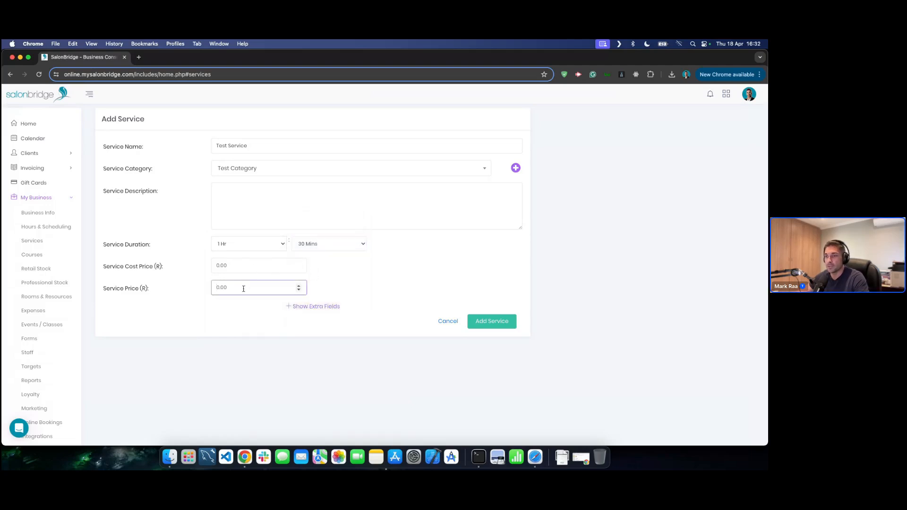
text(150)
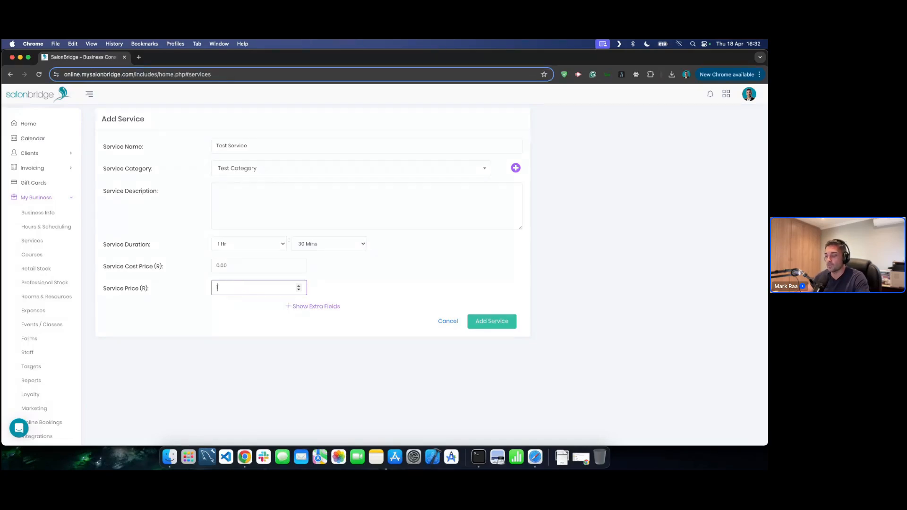
click(285, 369)
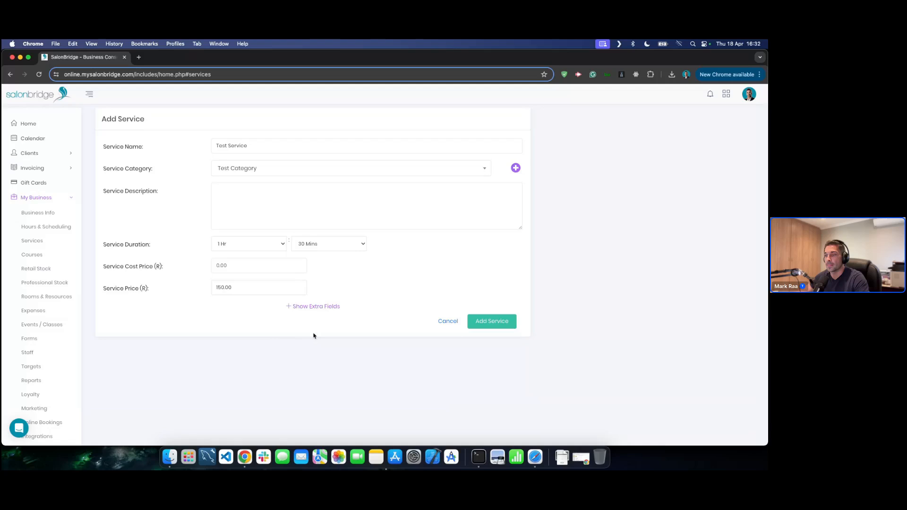
click(312, 307)
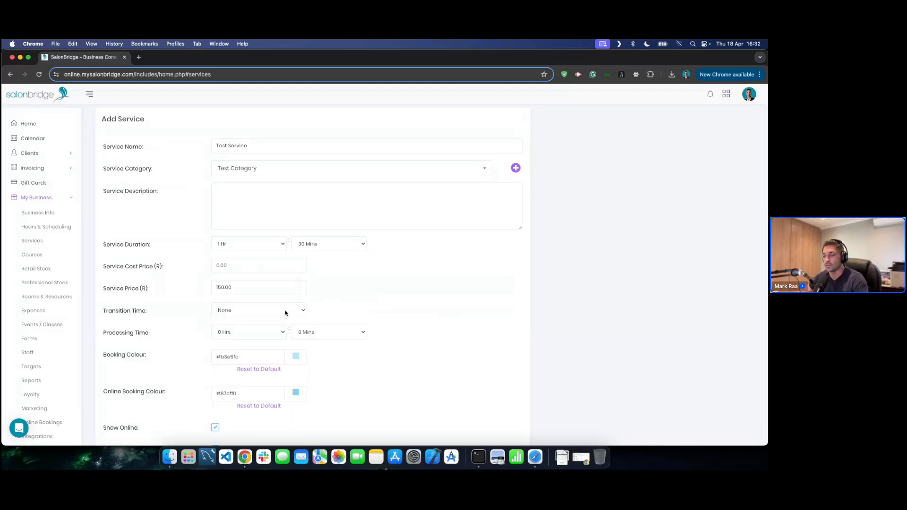
scroll(339, 309, down, 3)
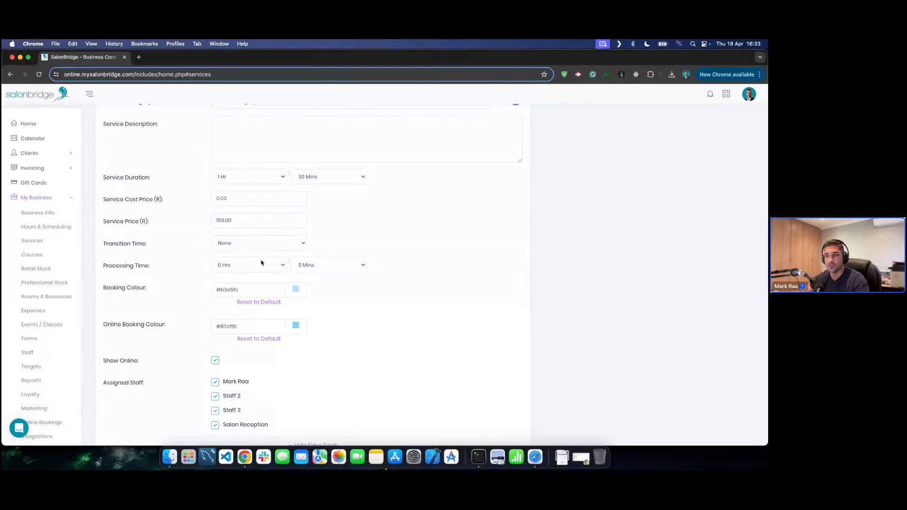
- Leave Transition Time at None and save Test Service with the Add Service button
click(267, 247)
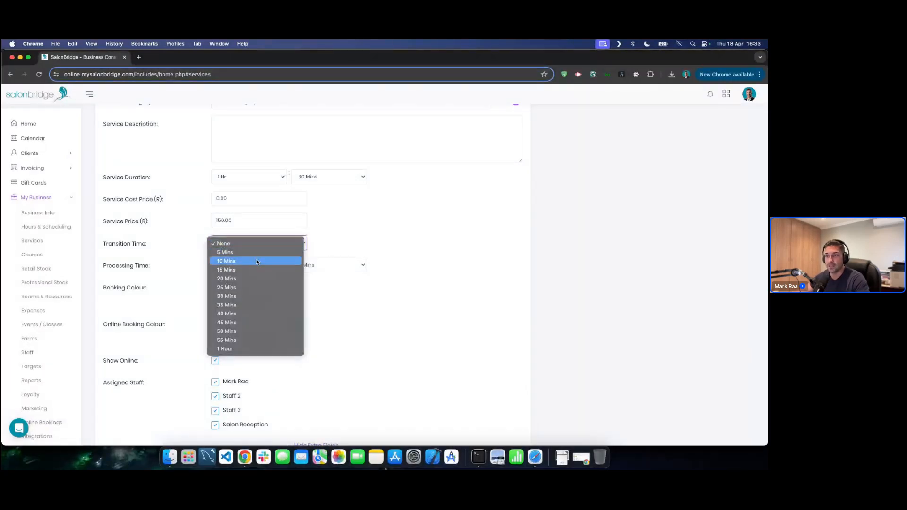
click(364, 233)
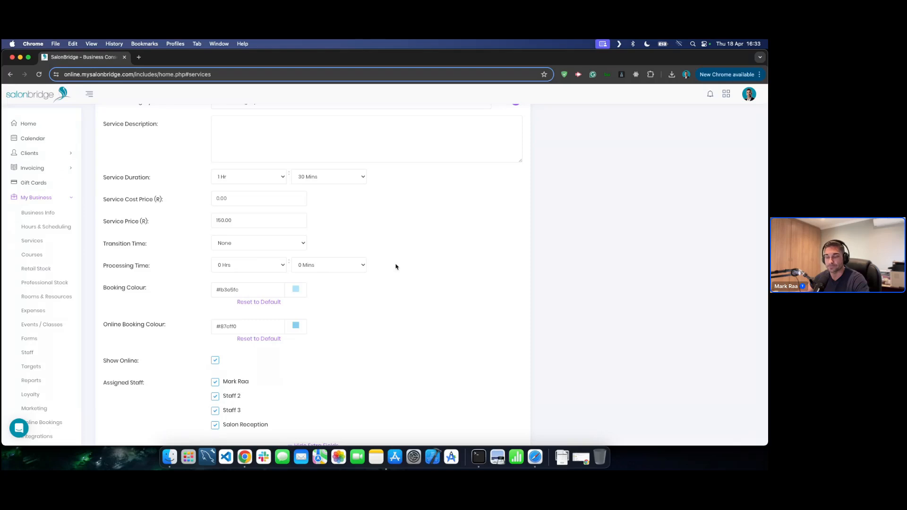
scroll(396, 267, down, 2)
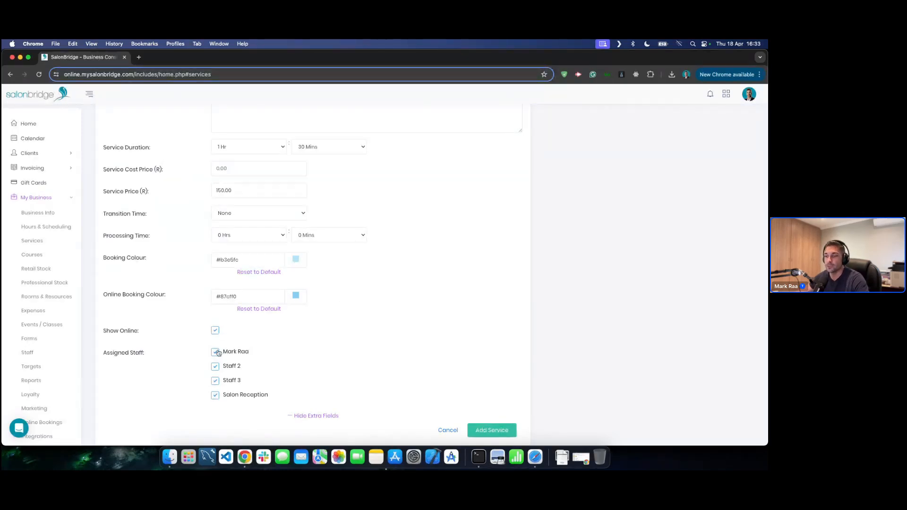
click(484, 434)
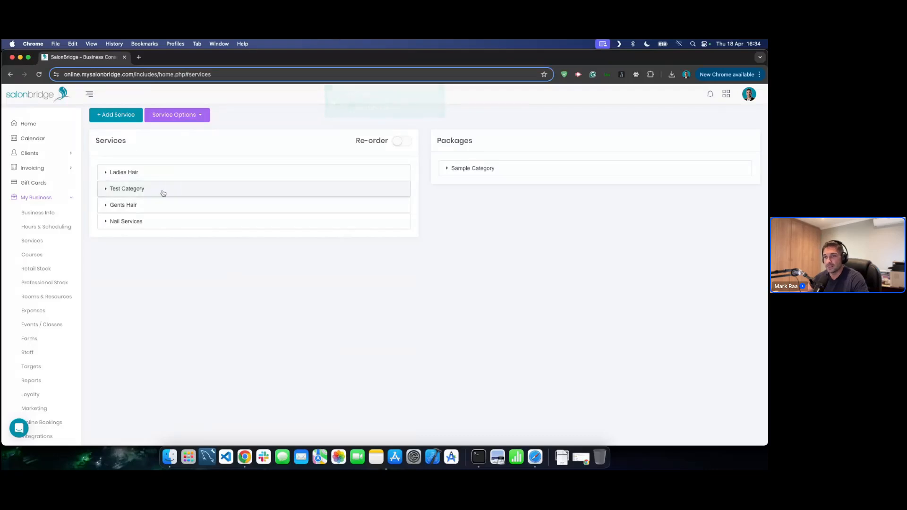
- Delete Test Category and its Test Service via Options, confirming 'Yes, delete it!'
click(134, 190)
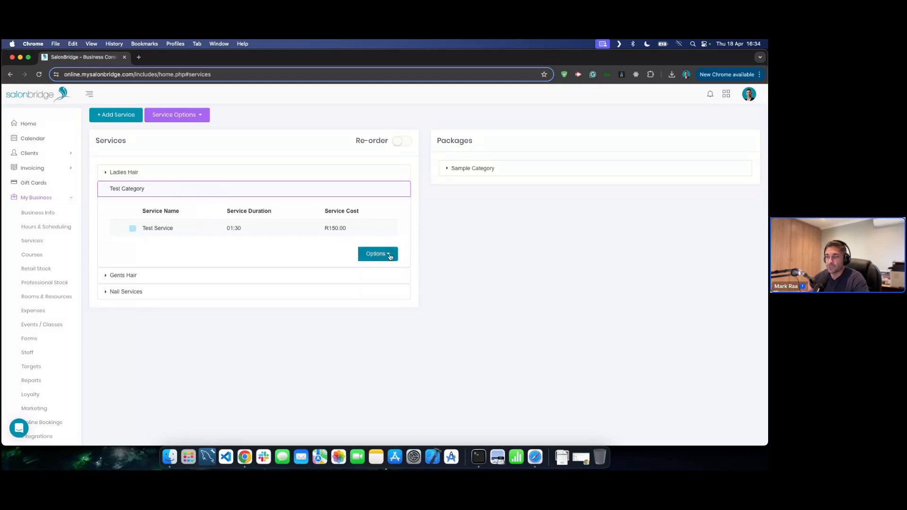
click(346, 275)
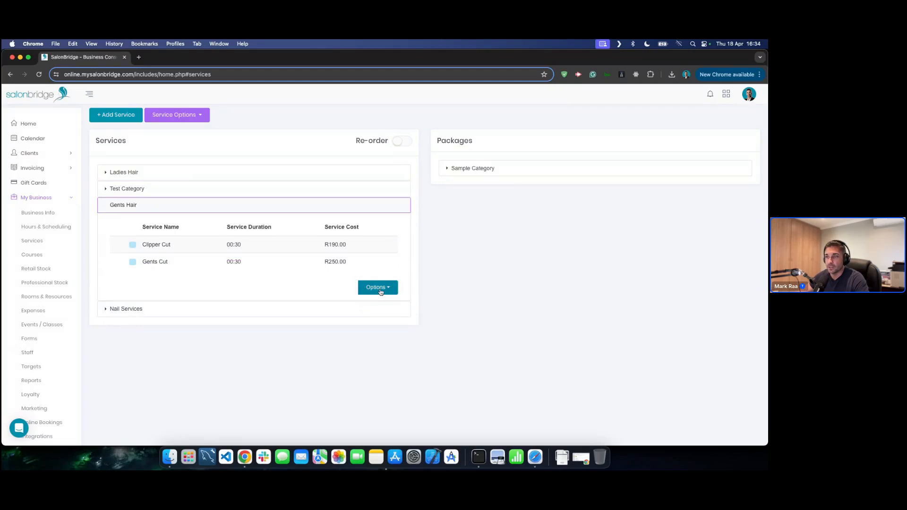
click(307, 191)
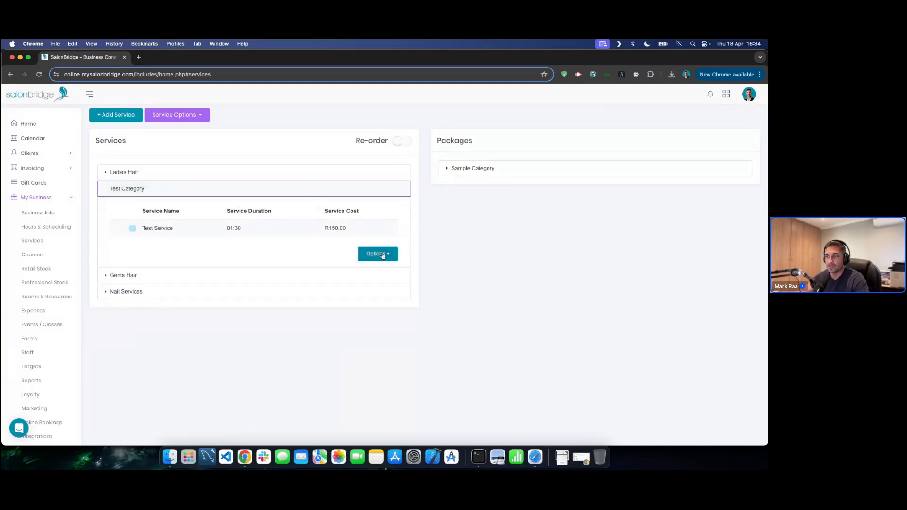
click(383, 255)
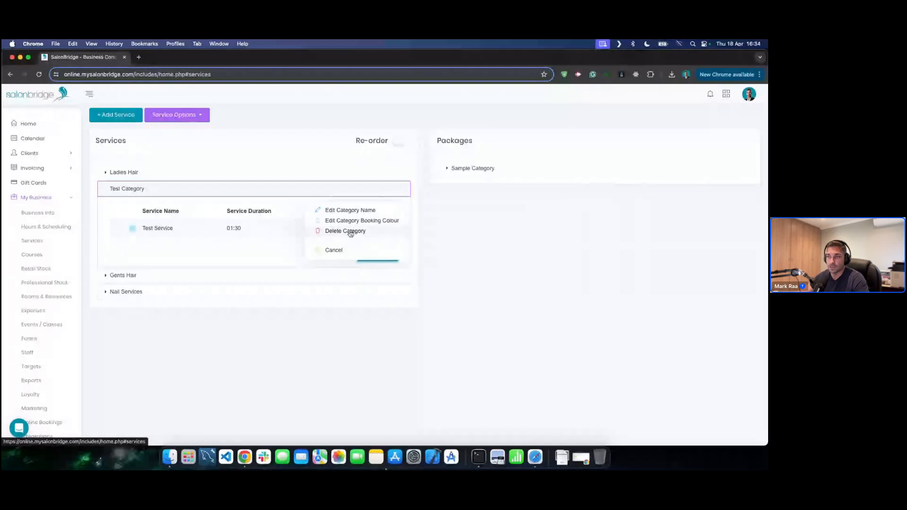
click(351, 233)
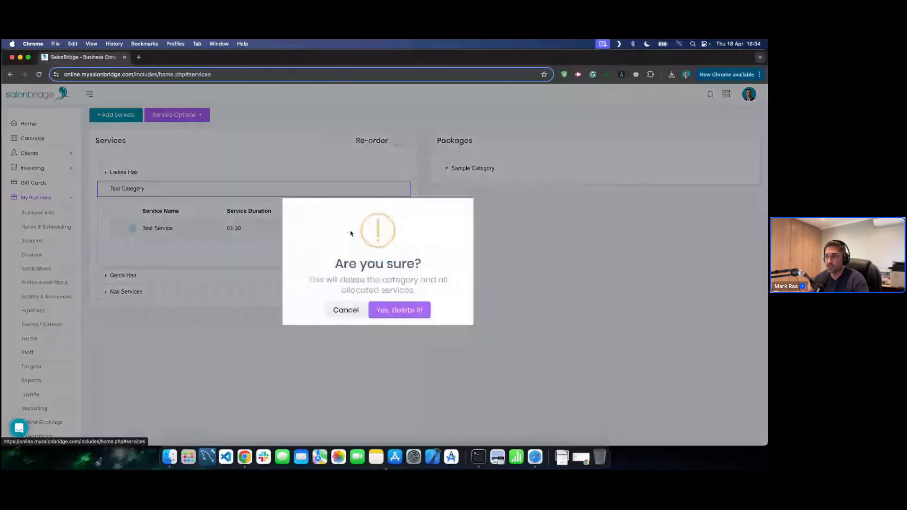
click(412, 312)
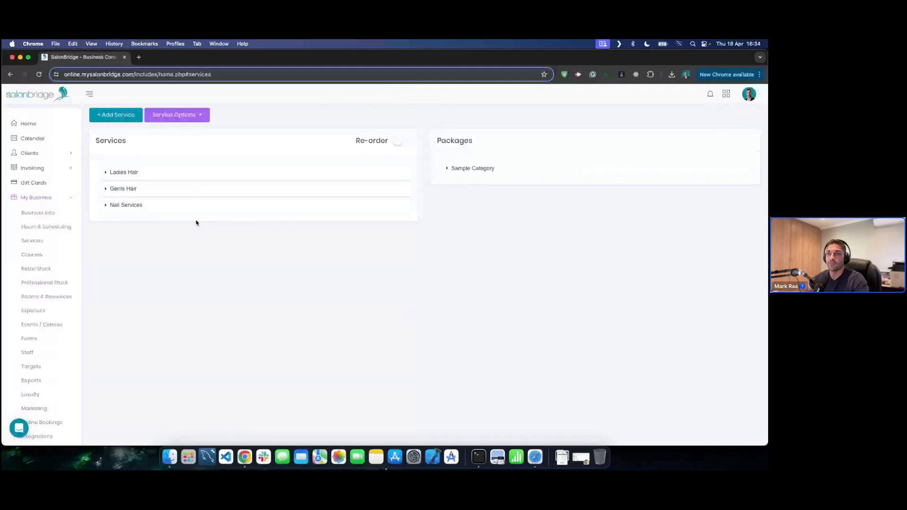
- Expand the service categories and open Ladies Hair's Edit Category Booking Colour
click(187, 173)
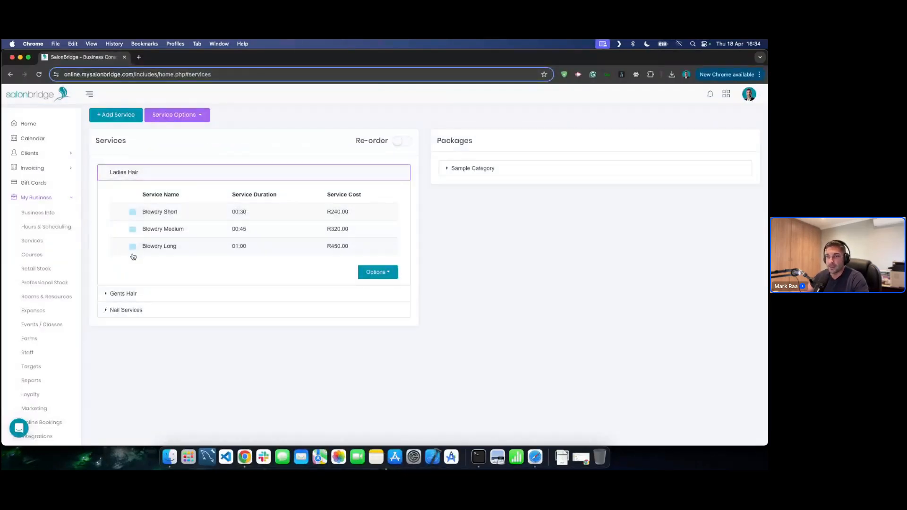
click(124, 294)
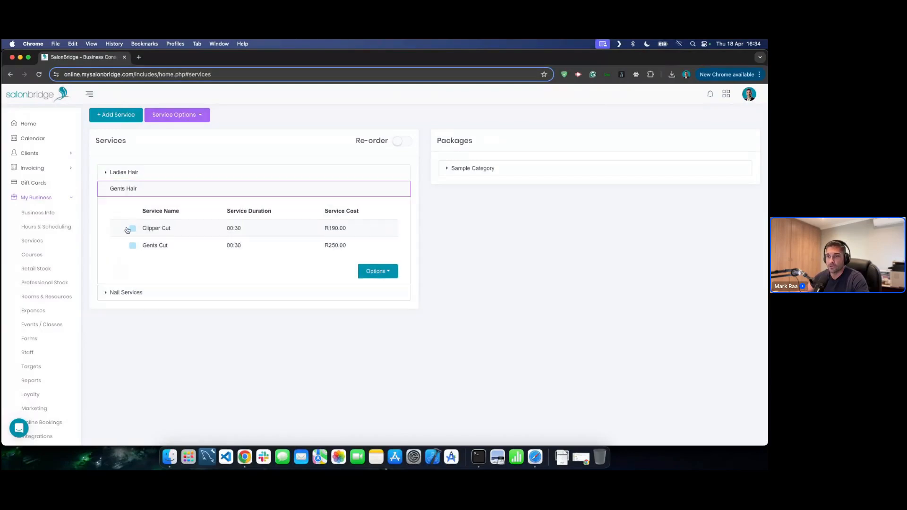
click(140, 301)
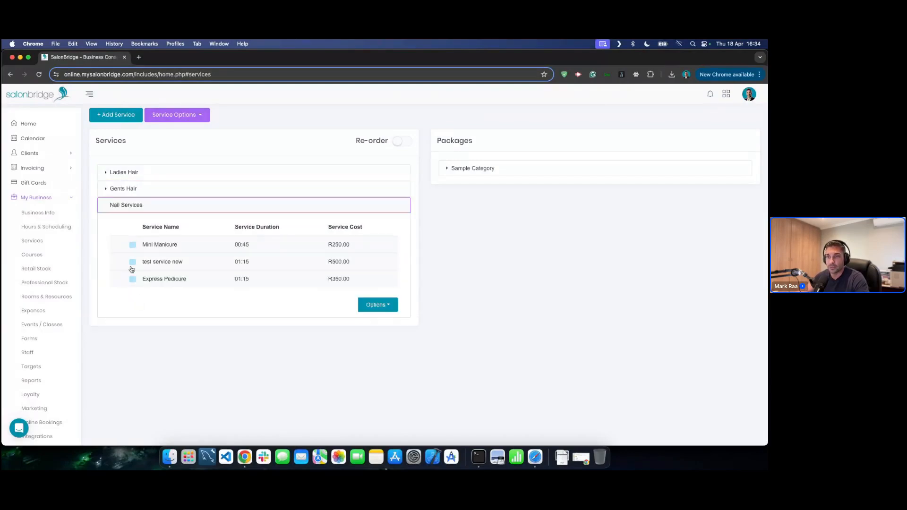
click(161, 172)
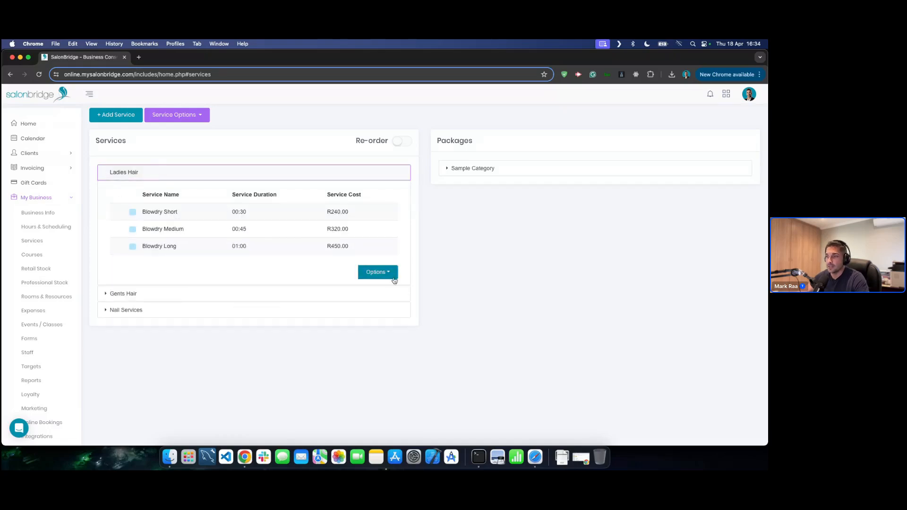
click(384, 273)
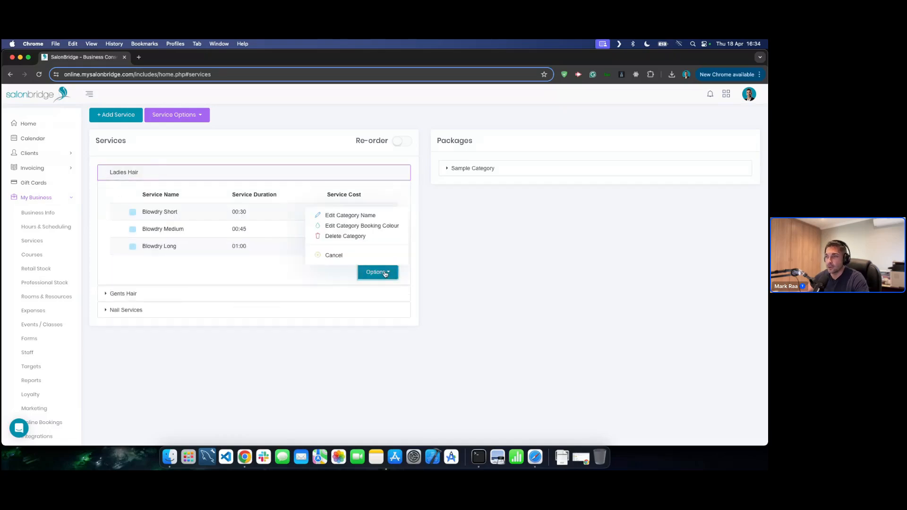
click(347, 226)
- Pick pink #e84dd9 as the Ladies Hair booking colour and copy its code
click(417, 139)
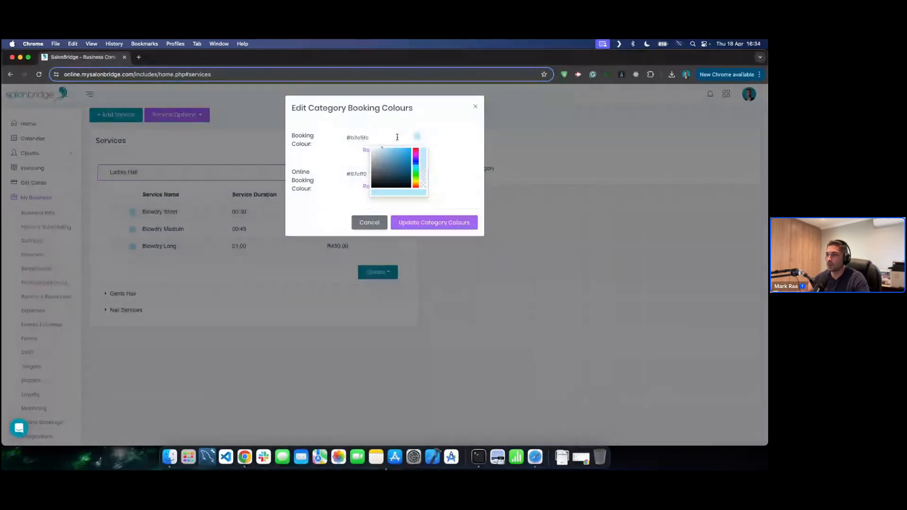
drag(415, 164, 415, 171)
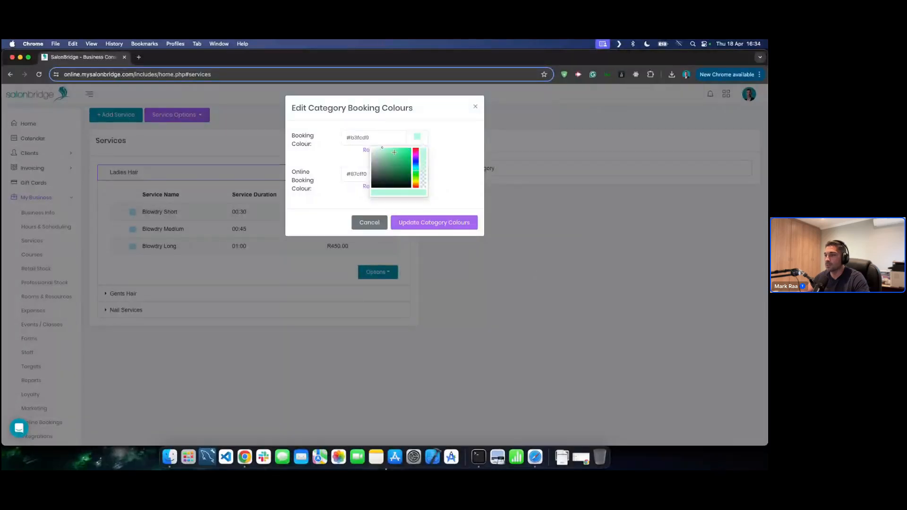
click(394, 152)
click(416, 154)
click(394, 151)
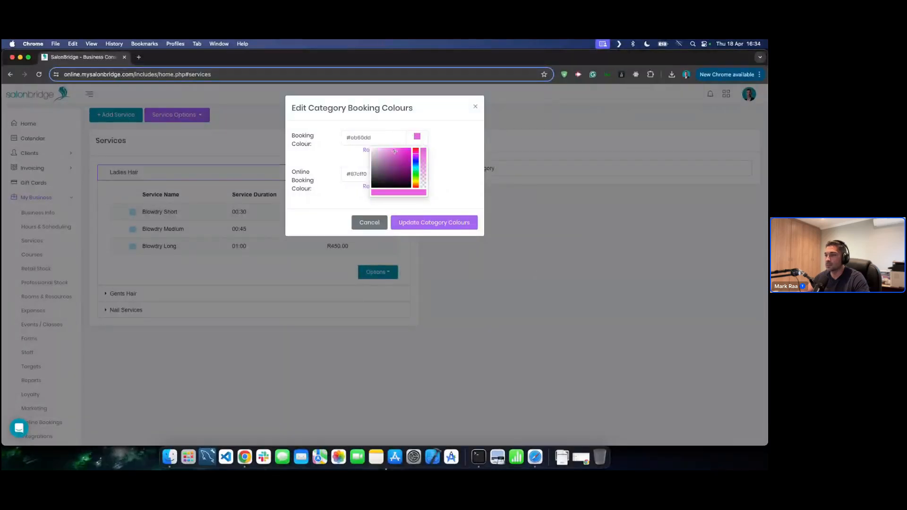
drag(395, 152, 397, 151)
click(364, 138)
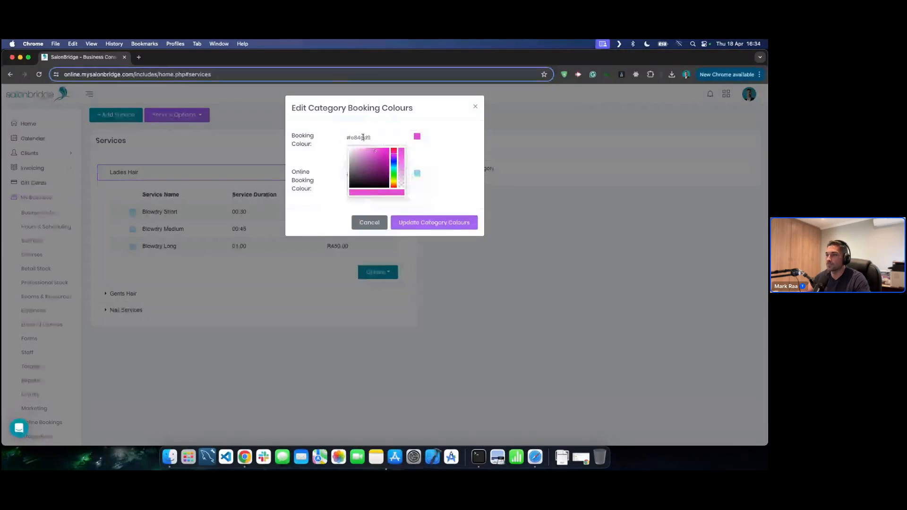
double_click(364, 138)
key(super+c)
click(324, 152)
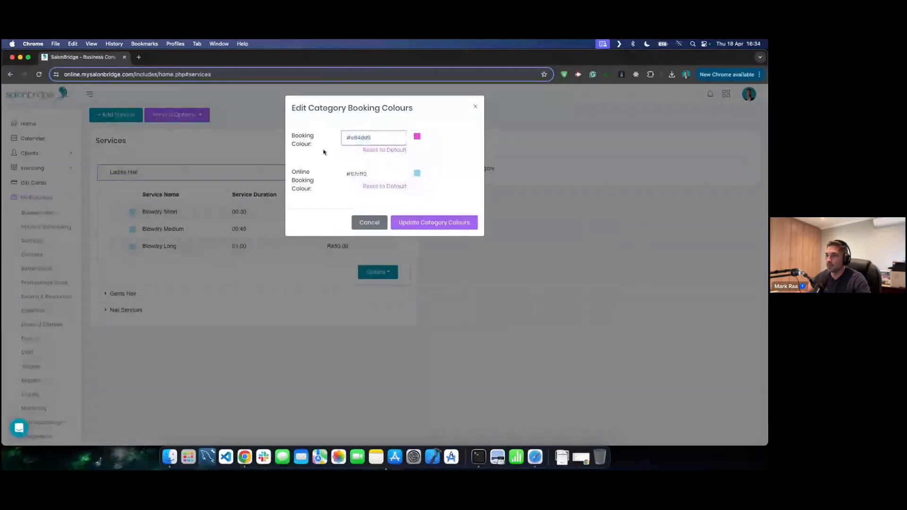
- Set the online booking colour to #df28cd and save the category colours
double_click(361, 174)
key(super+v)
click(415, 178)
click(414, 178)
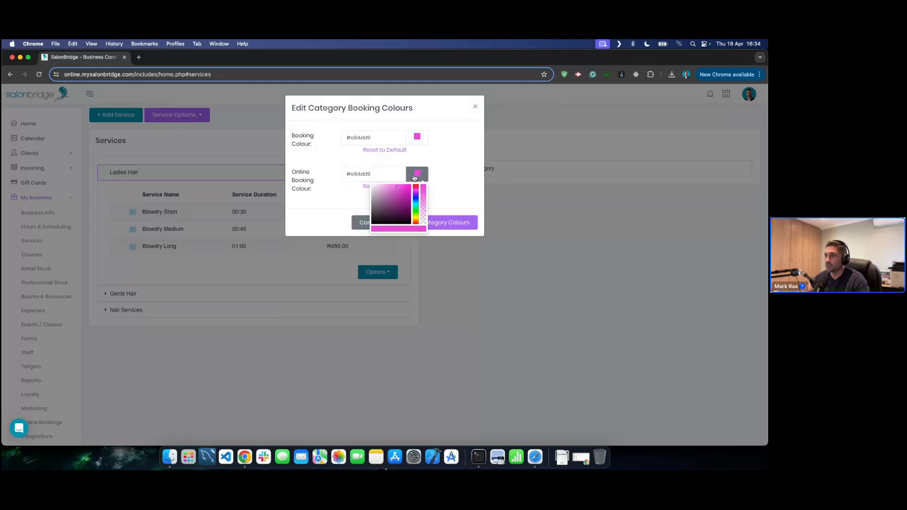
drag(401, 186, 403, 190)
click(458, 177)
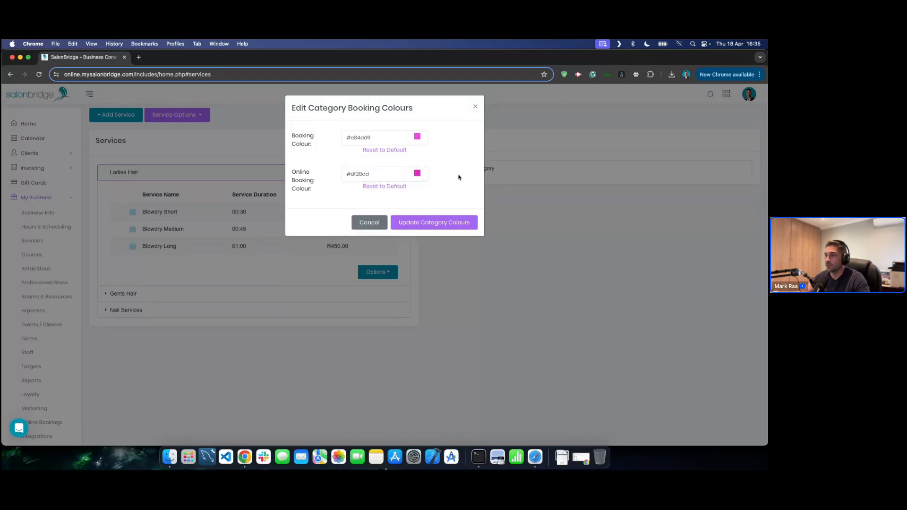
click(429, 224)
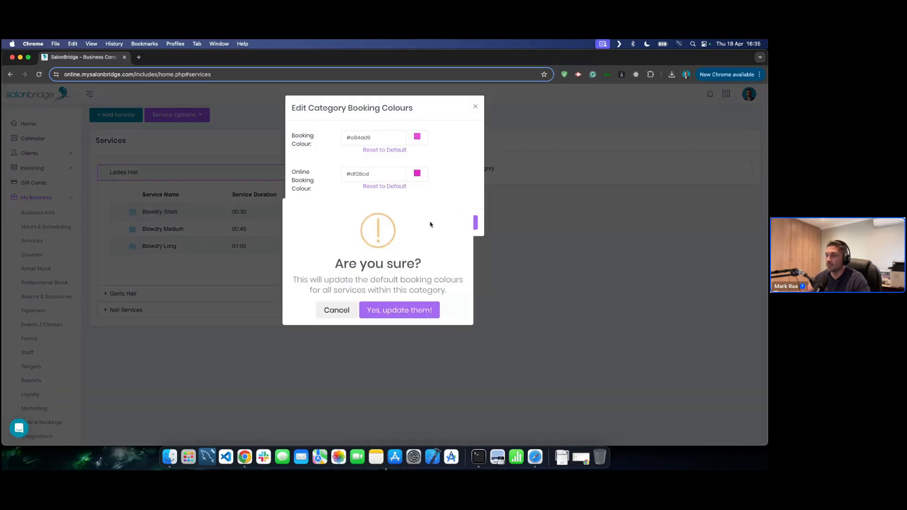
click(391, 310)
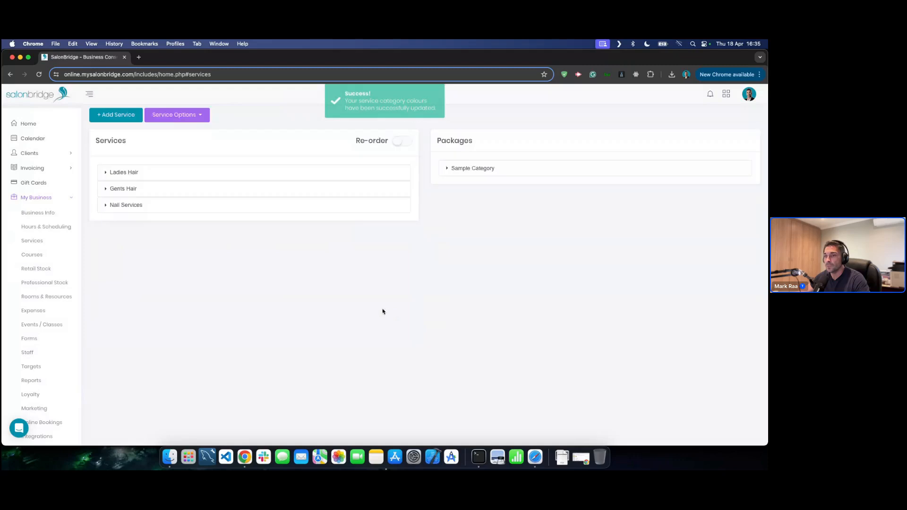
- Check Ladies Hair's colours, then show today's Staff Day calendar
click(199, 173)
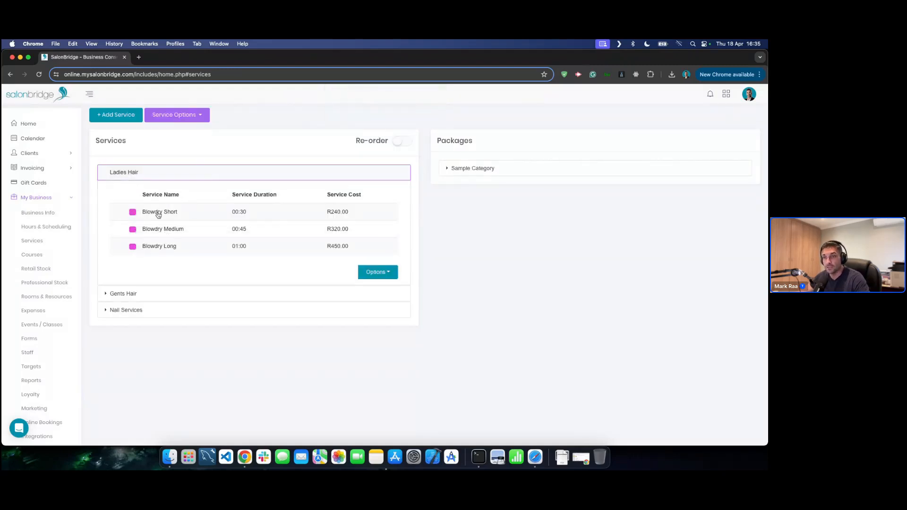
click(47, 141)
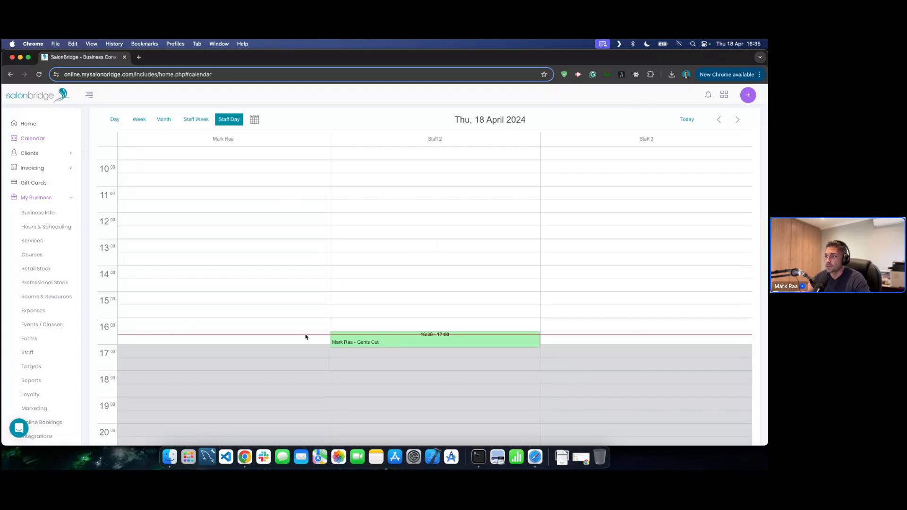
click(163, 120)
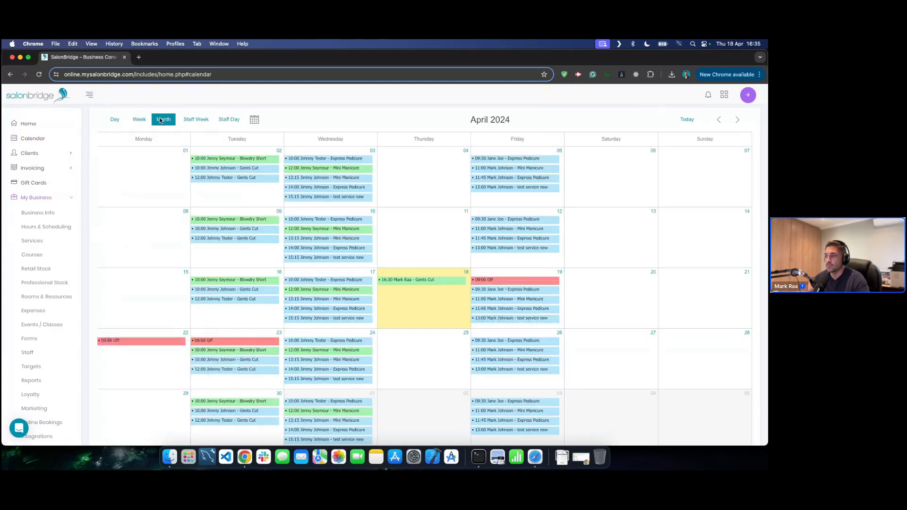
click(230, 119)
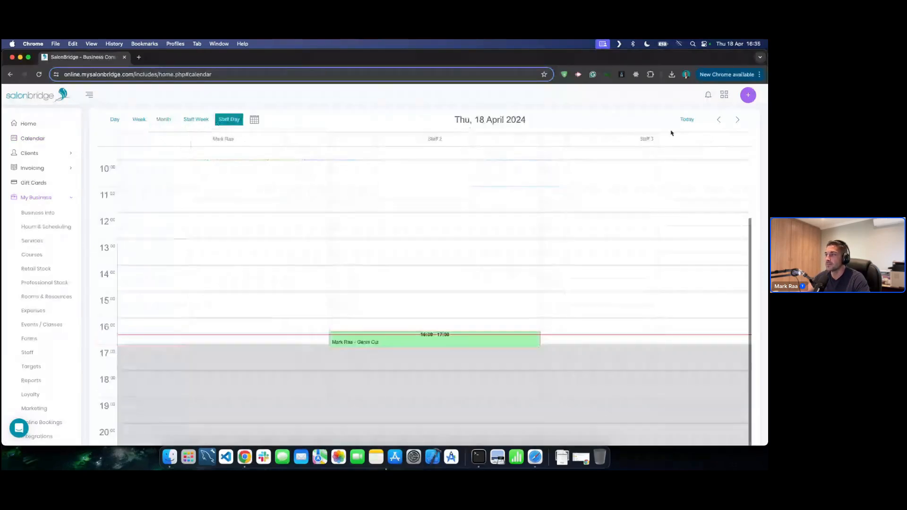
click(686, 121)
scroll(600, 348, down, 1)
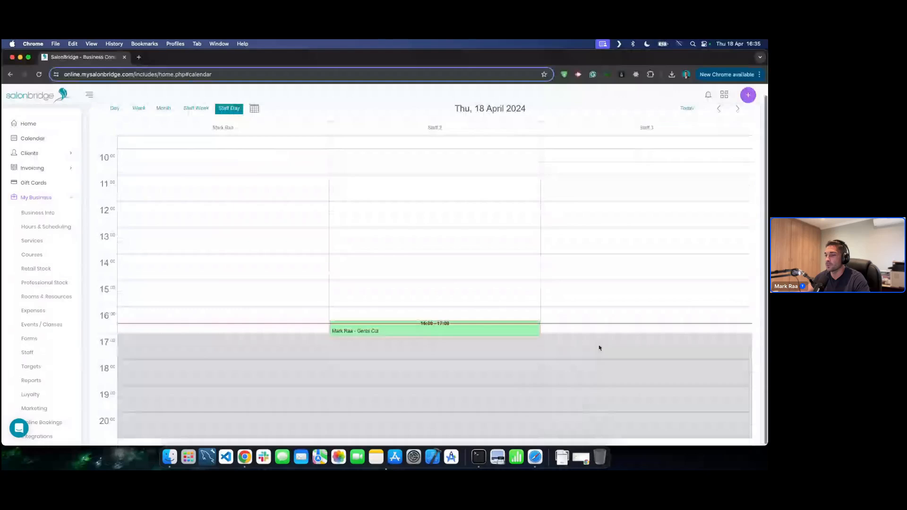
- Book the chosen client into a 17:00 Blowdry Short appointment
click(231, 335)
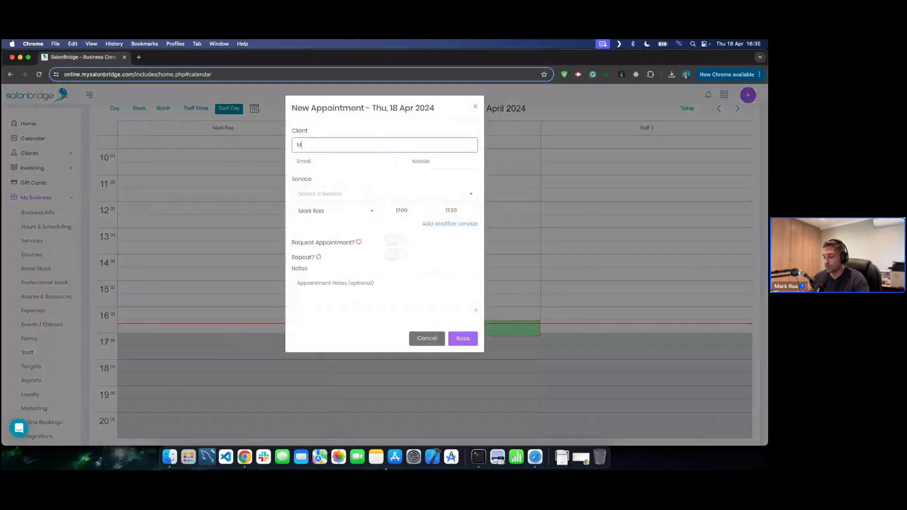
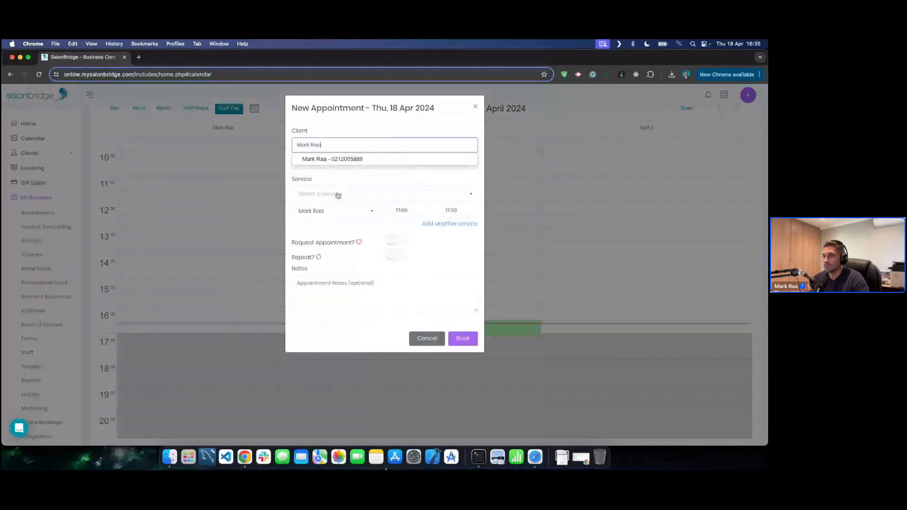
click(364, 157)
click(330, 195)
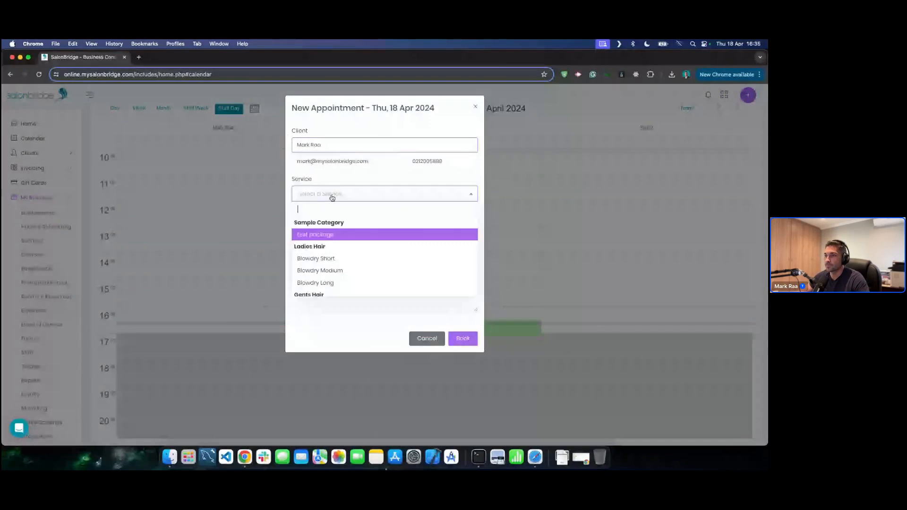
click(335, 259)
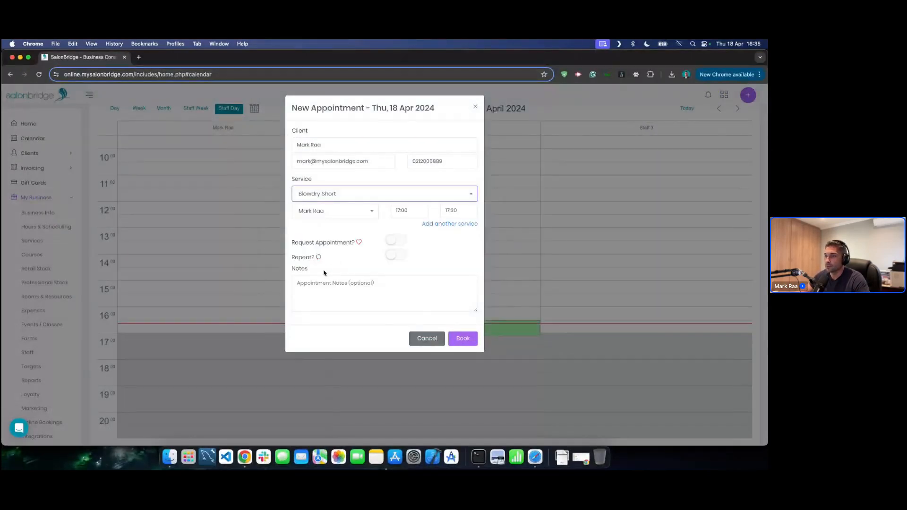
click(464, 340)
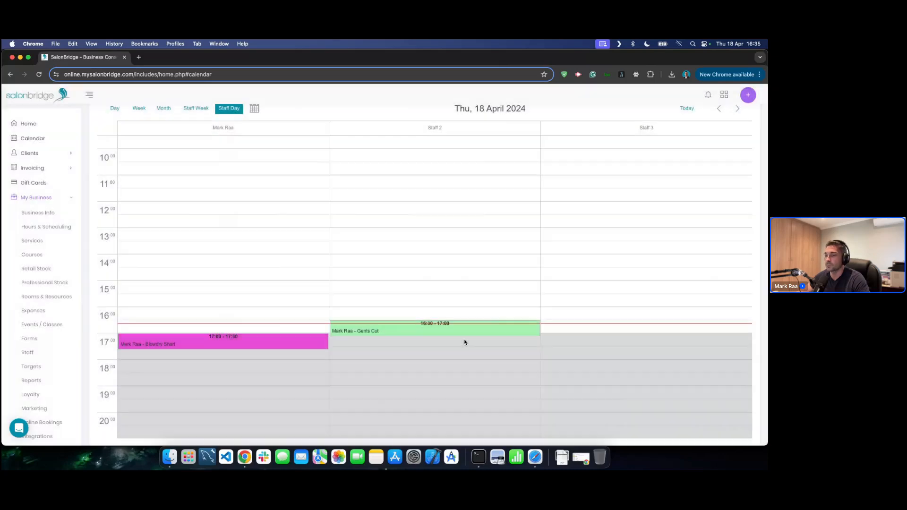
mouse_move(248, 339)
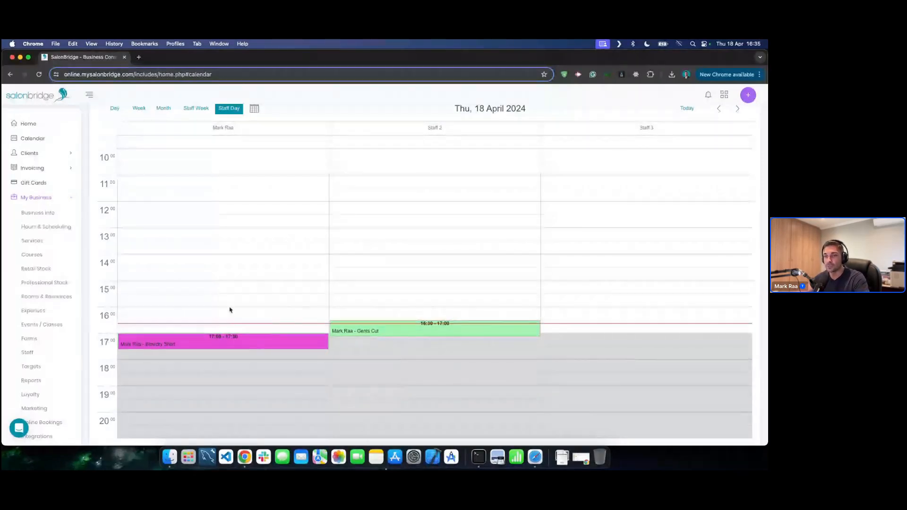
- Reset Ladies Hair's online booking colour to default and save the category colours
click(46, 242)
click(184, 188)
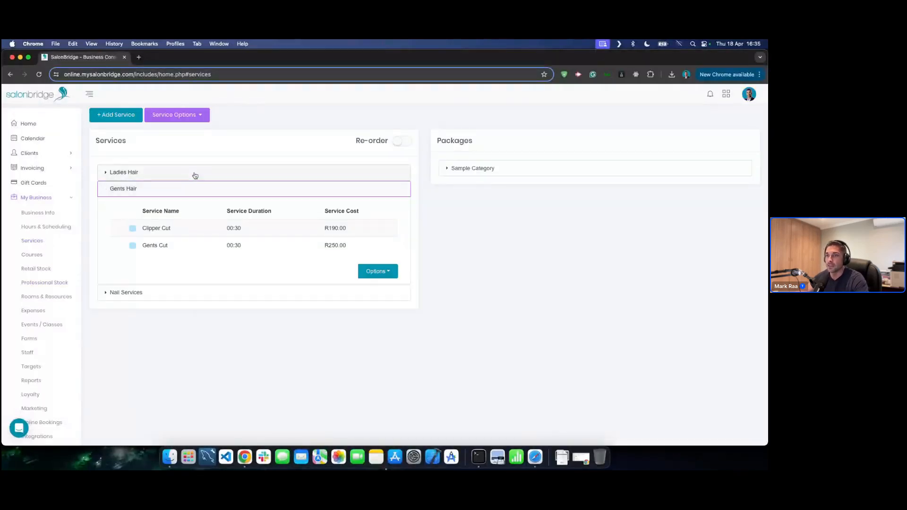
click(194, 173)
click(379, 272)
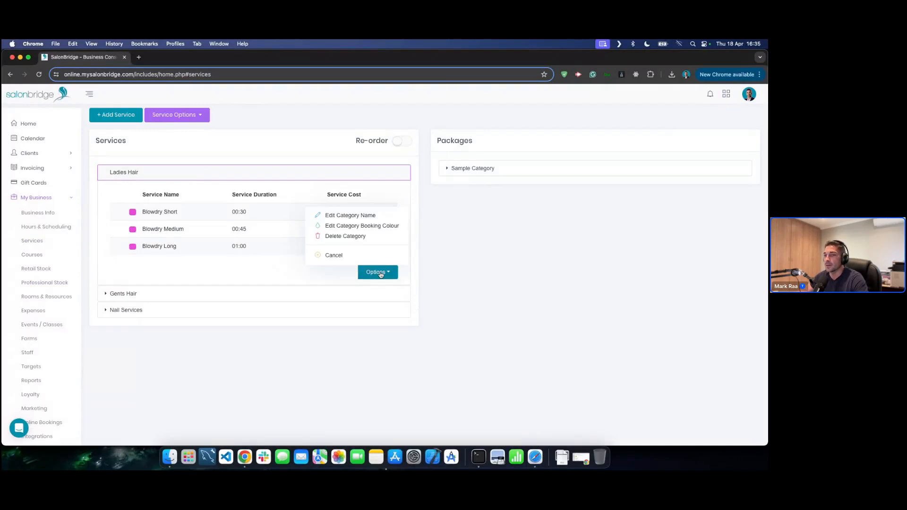
click(360, 226)
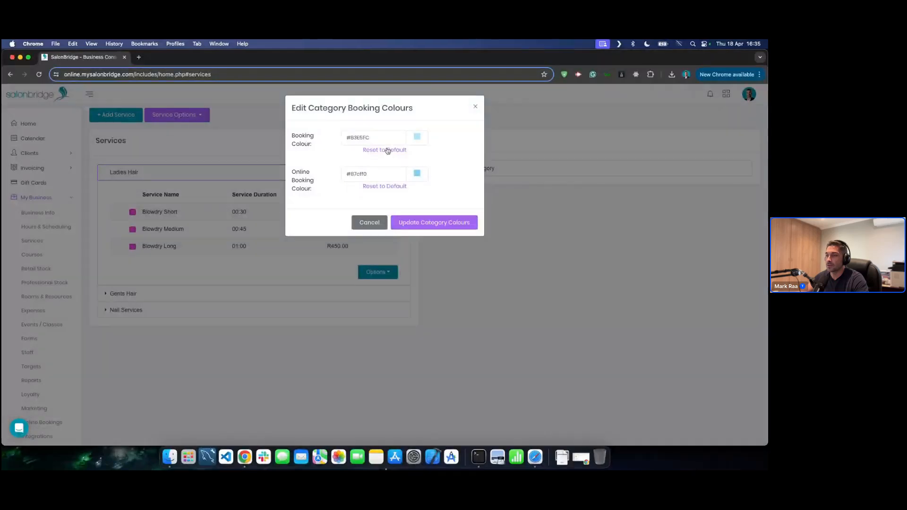
click(378, 186)
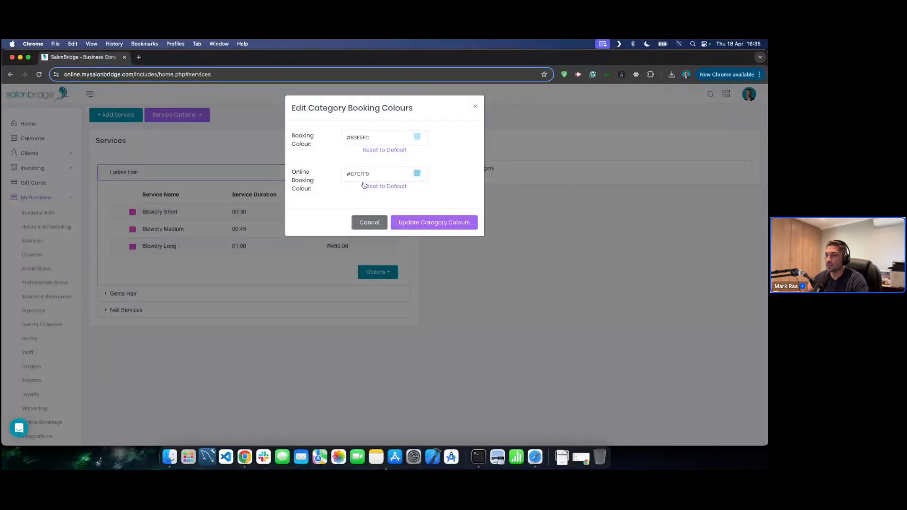
click(422, 223)
click(409, 310)
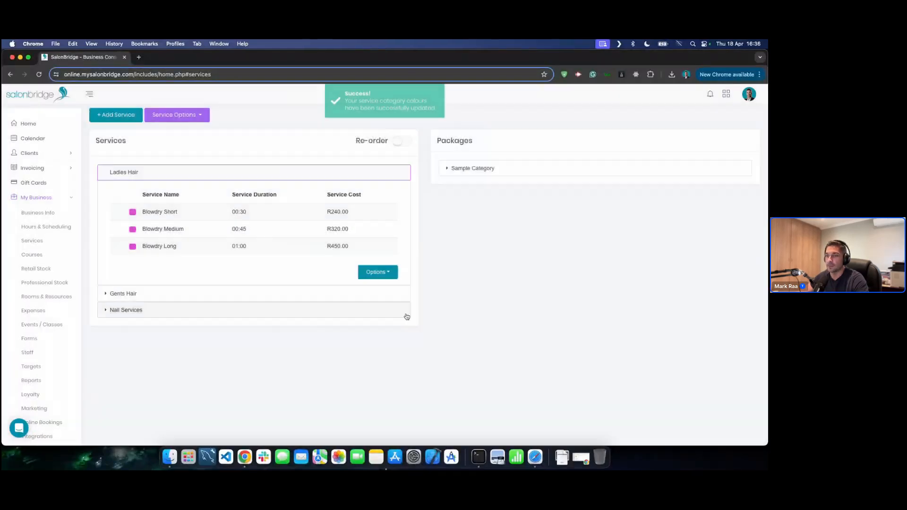
- Check the Ladies Hair colours and the calendar, then return to the Services list
click(192, 176)
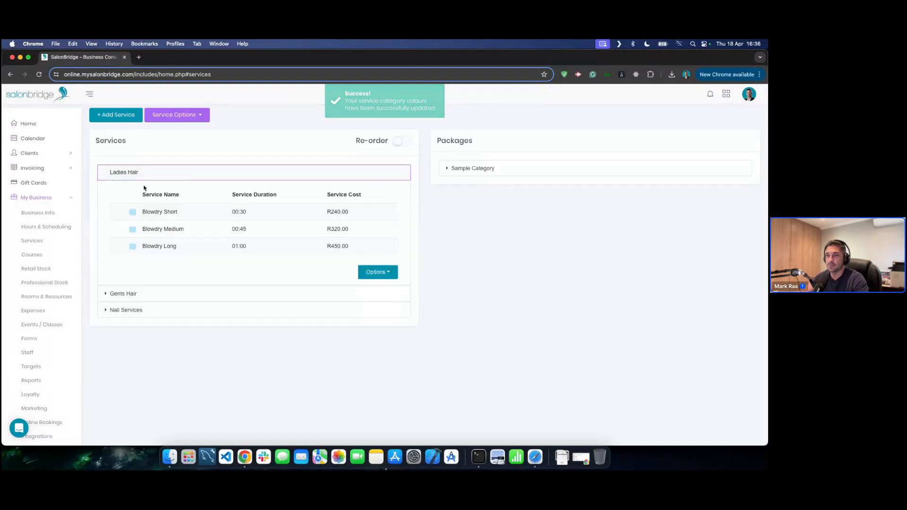
click(158, 176)
click(47, 143)
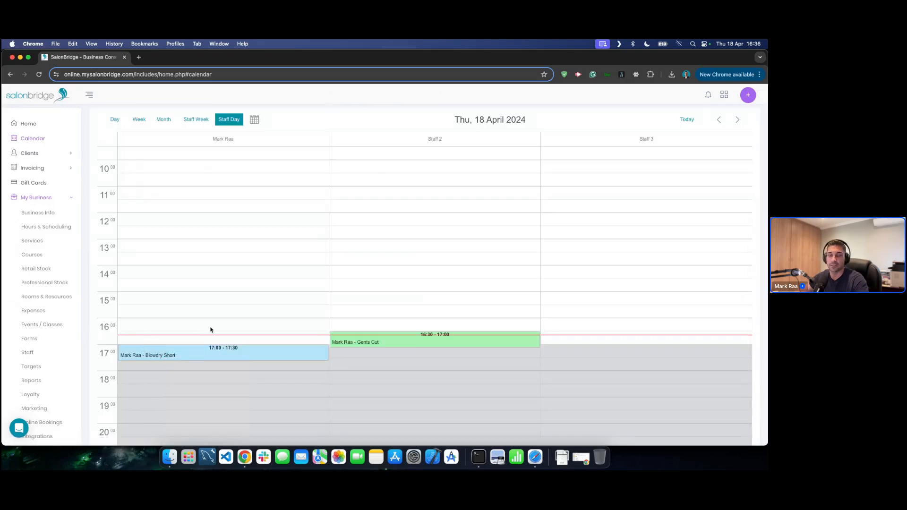
click(46, 241)
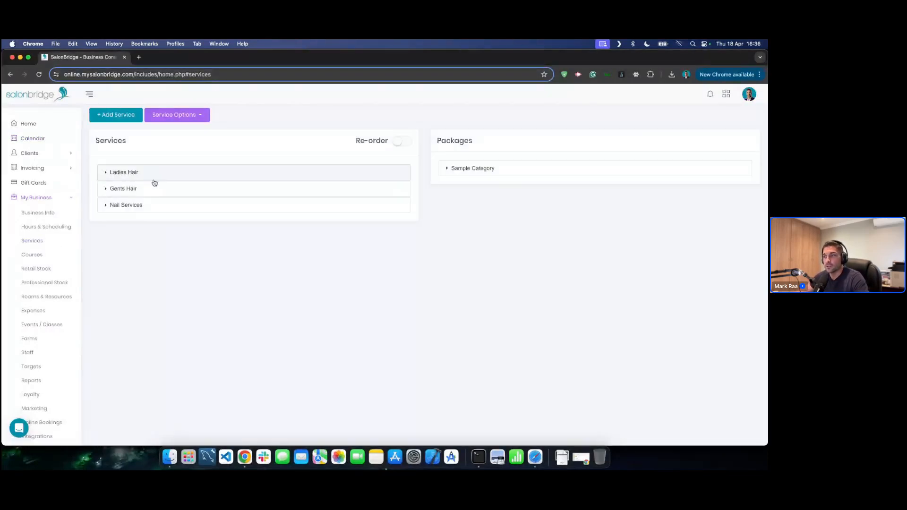
- Turn on Re-order and move Blowdry Long to the top of Ladies Hair
click(178, 173)
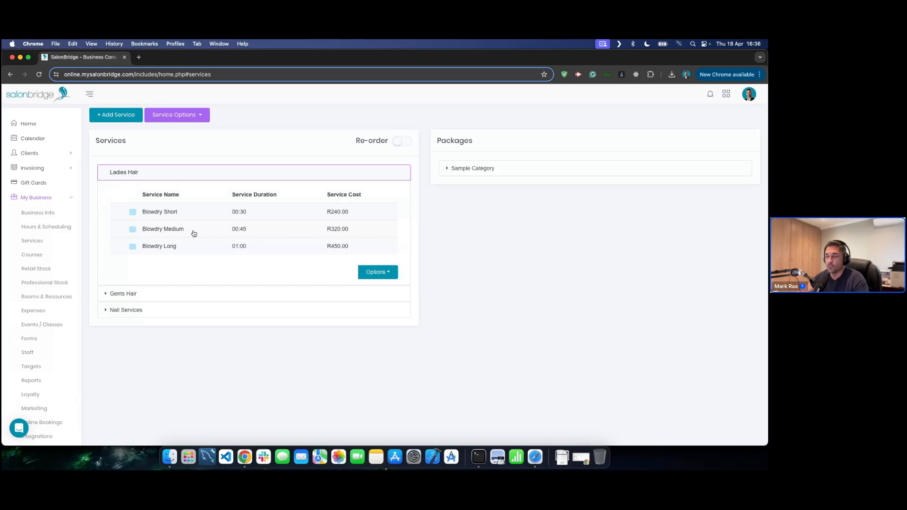
click(401, 144)
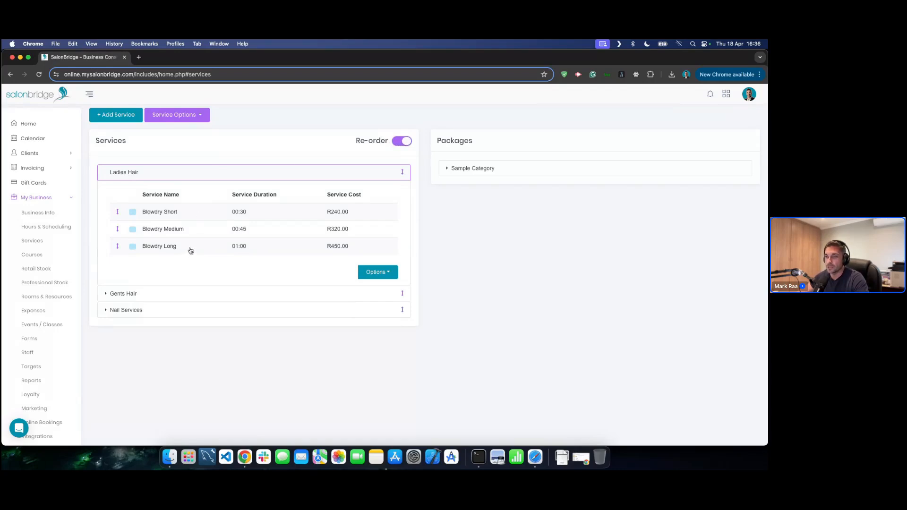
drag(189, 249, 192, 211)
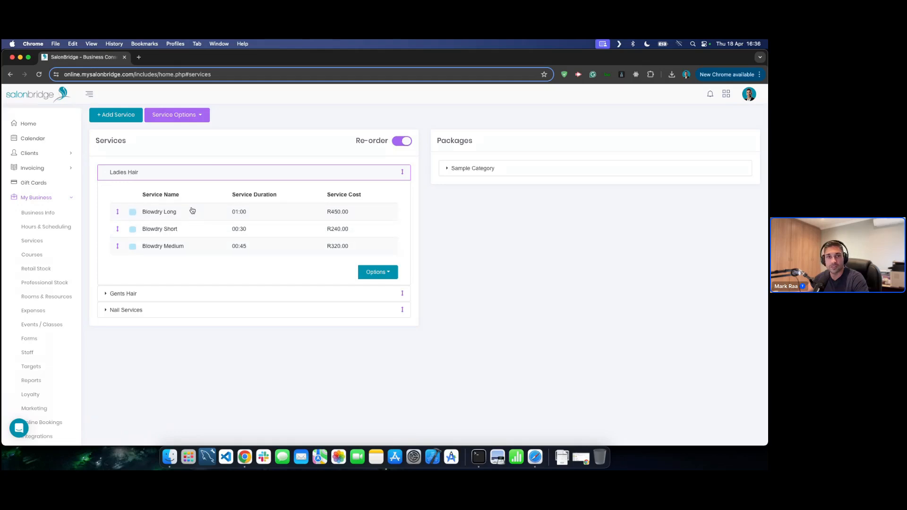
- Move Ladies Hair below Gents Hair, turn Re-order off, and review the categories
click(196, 172)
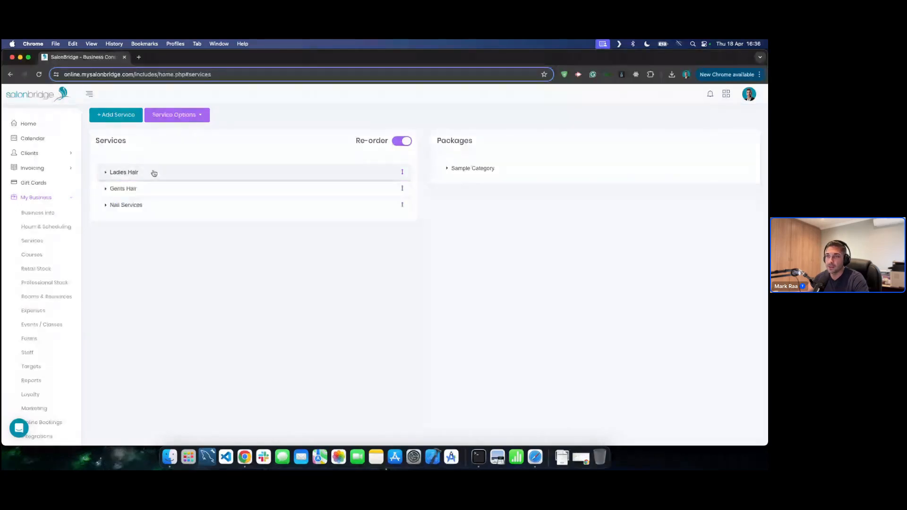
drag(190, 174, 193, 189)
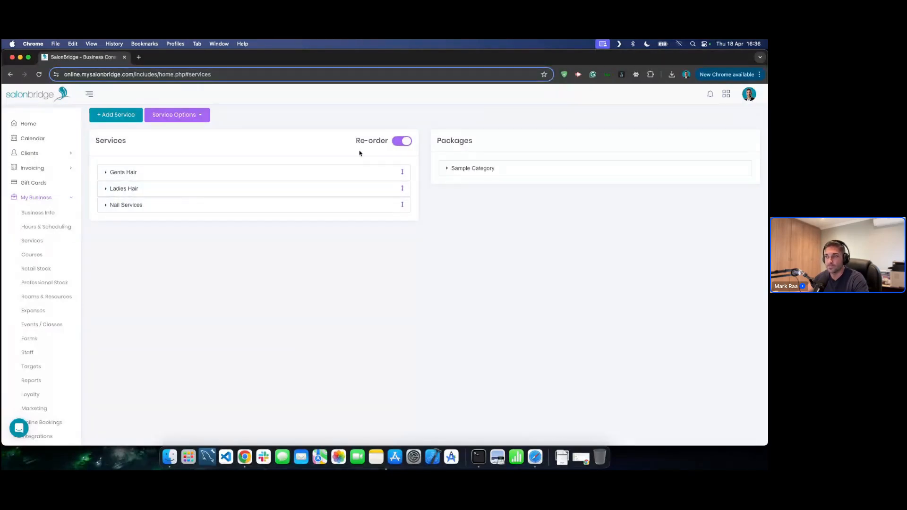
click(399, 142)
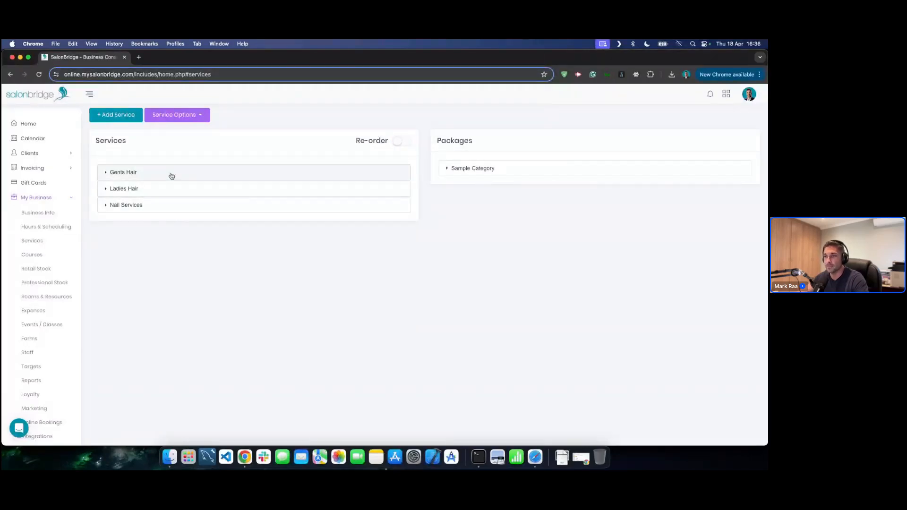
click(165, 191)
click(191, 173)
click(193, 174)
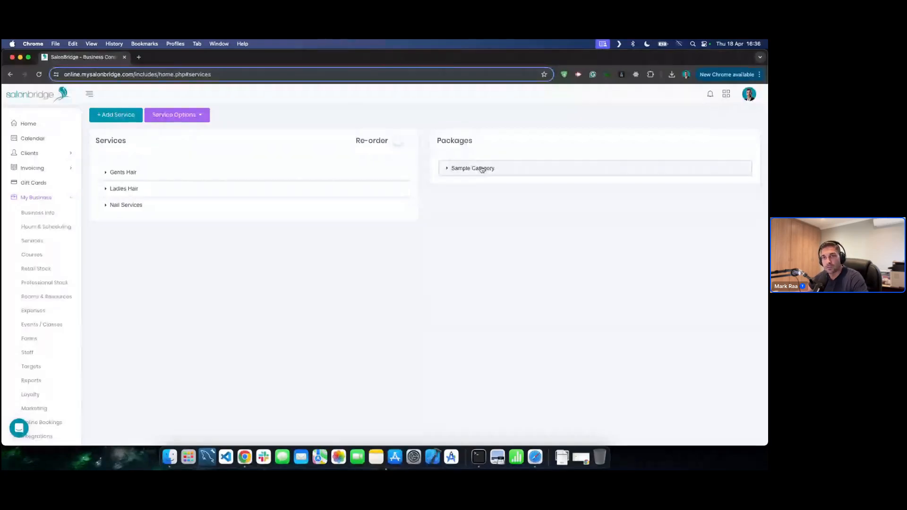
- Review the test package's three services (R1100.00) without saving, then show the Service Options list
click(457, 170)
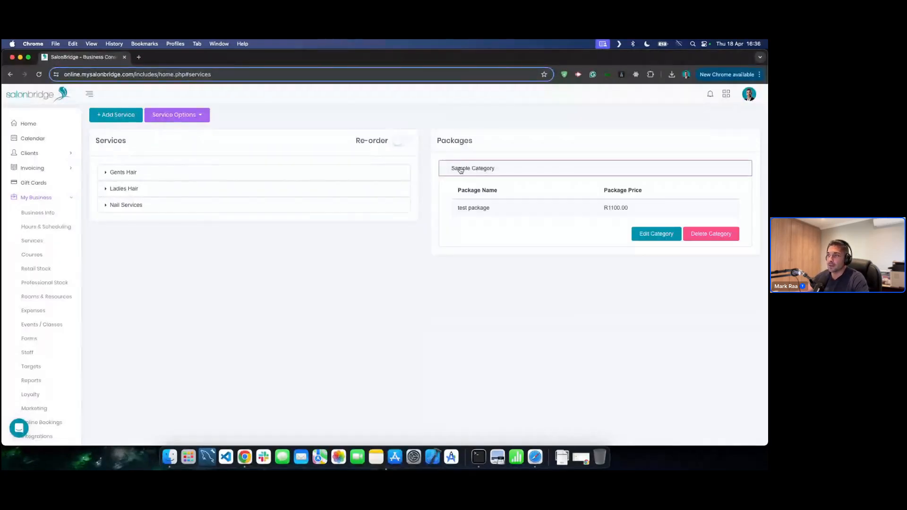
click(476, 210)
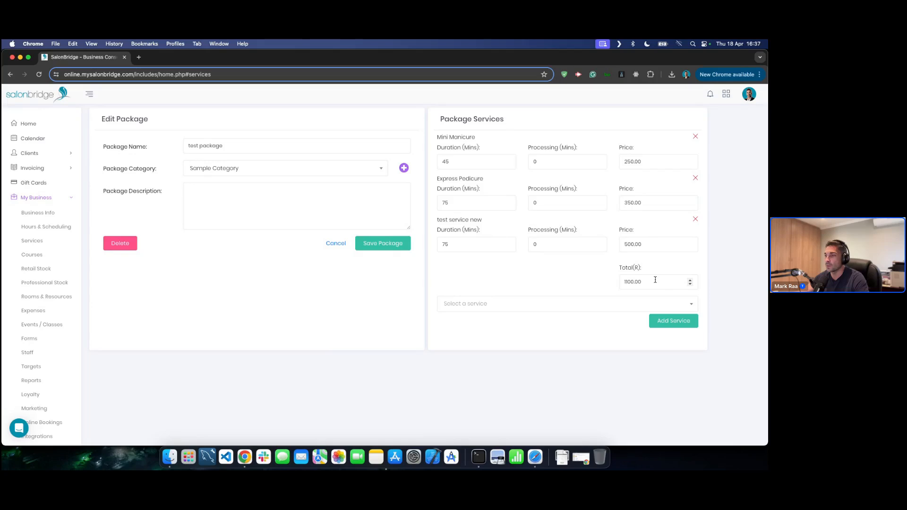
click(336, 243)
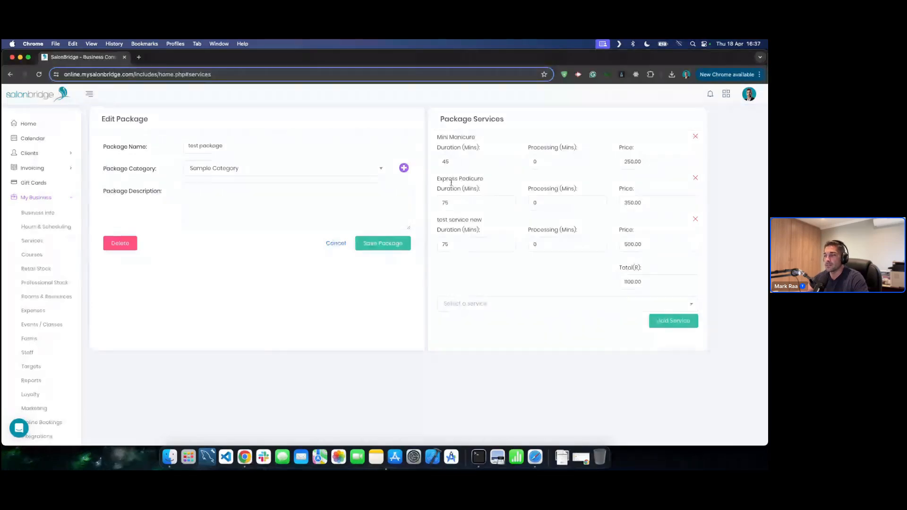
click(339, 247)
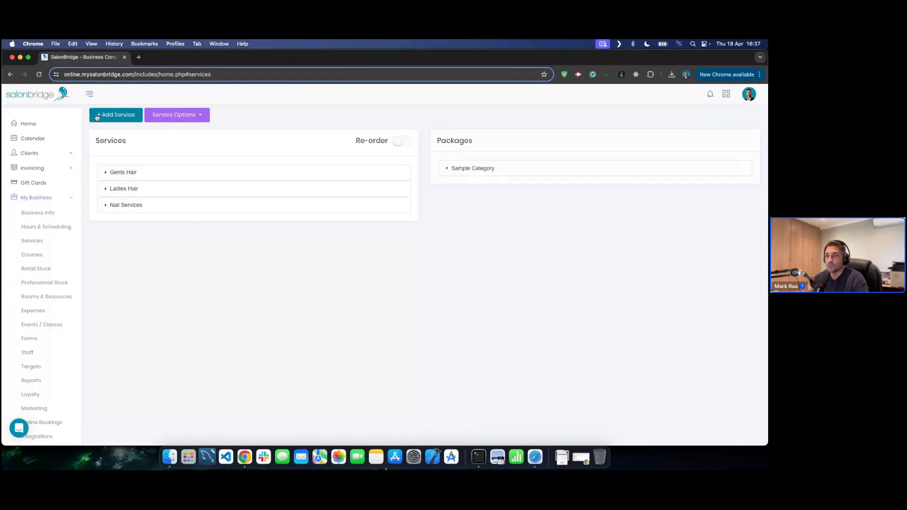
click(179, 118)
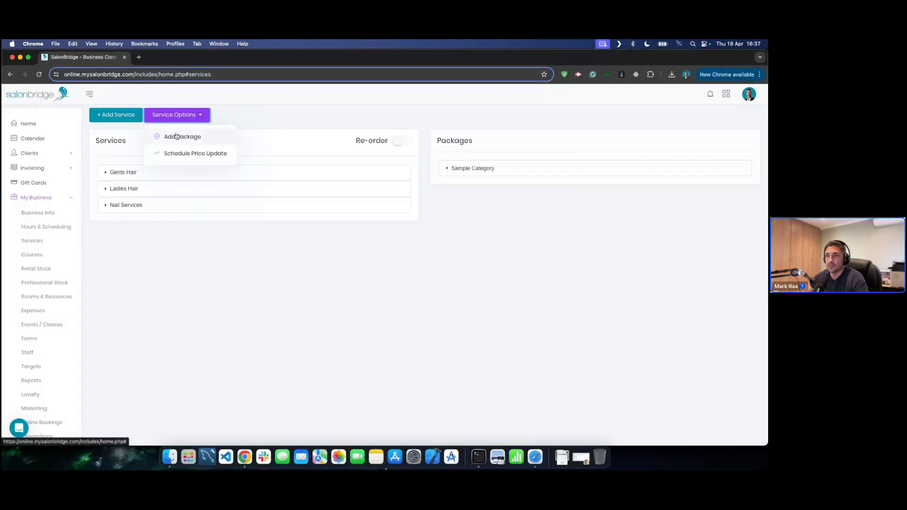
- Start a new package named 'Demo Package' in Sample Category
click(180, 139)
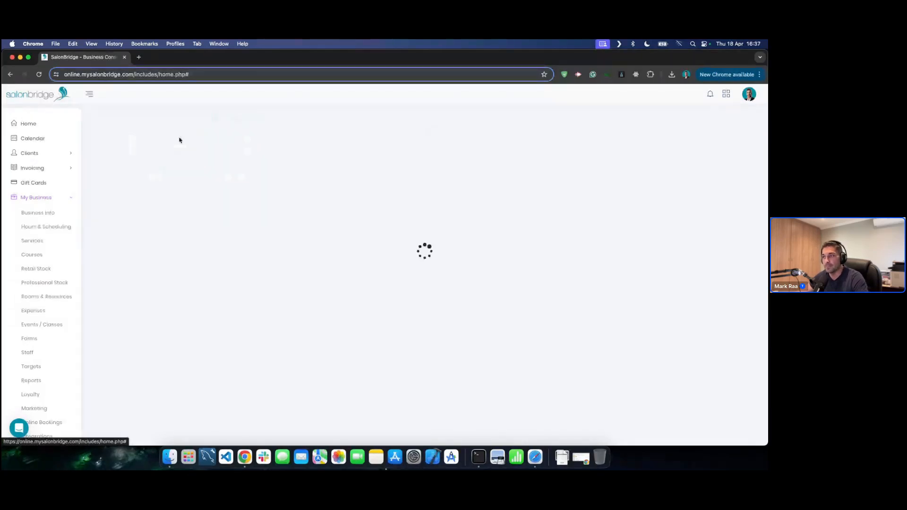
click(256, 141)
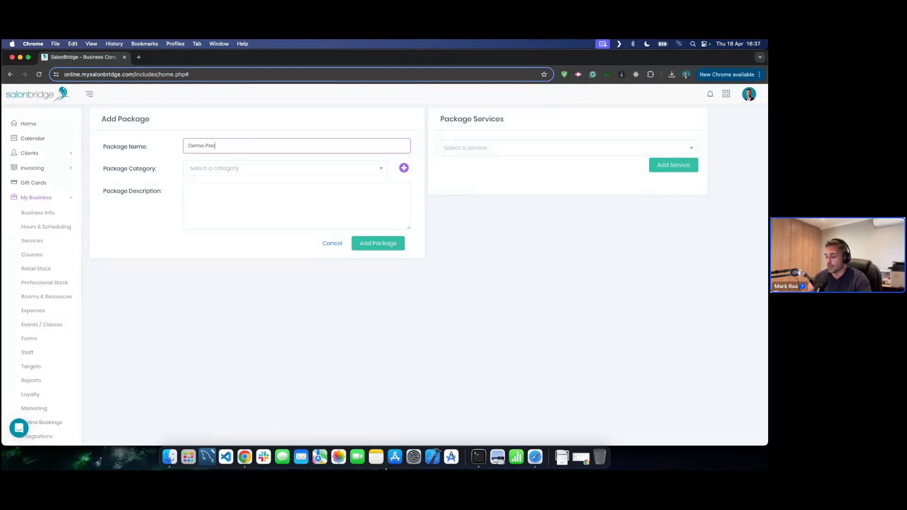
text(Demo Package)
click(257, 163)
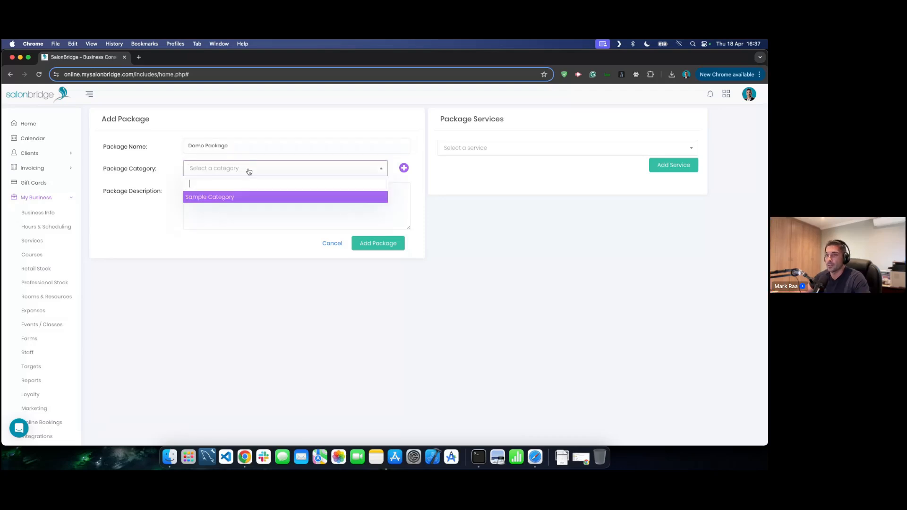
click(213, 197)
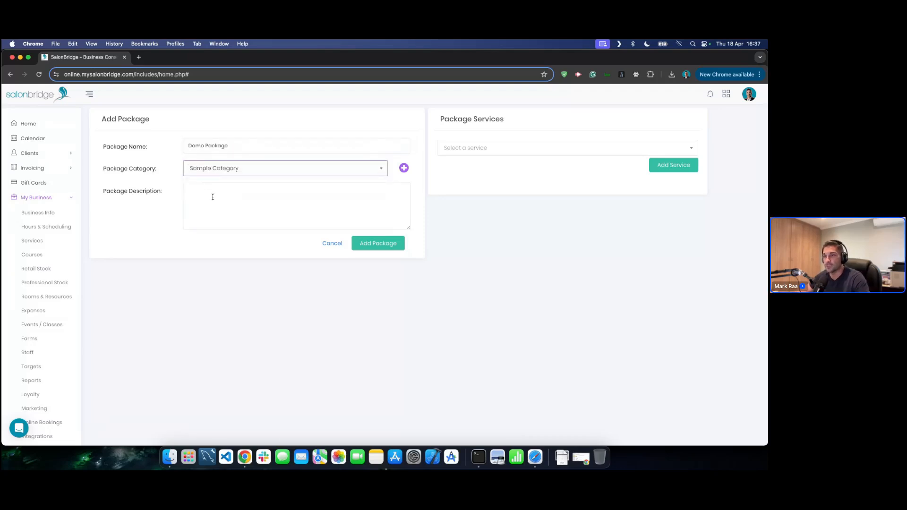
- Add Blowdry Medium and Mini Manicure to the Demo Package
click(487, 148)
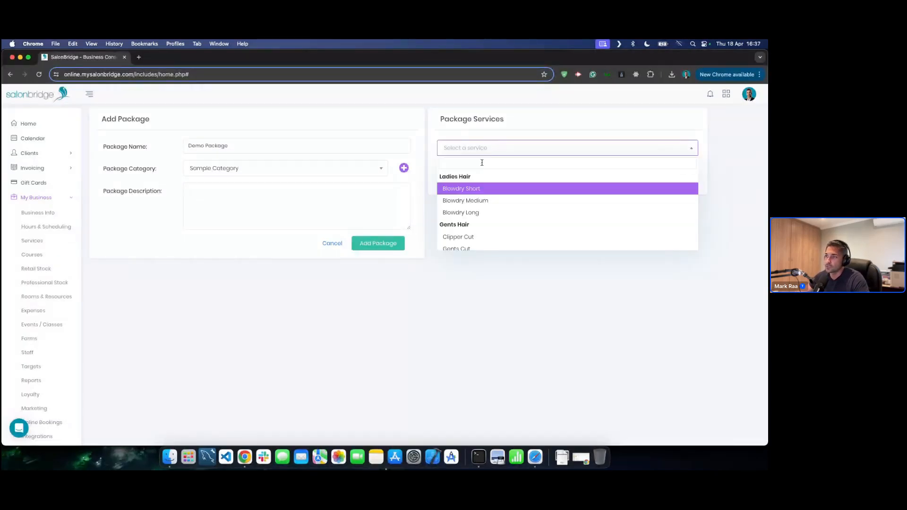
scroll(483, 227, down, 5)
scroll(483, 227, up, 5)
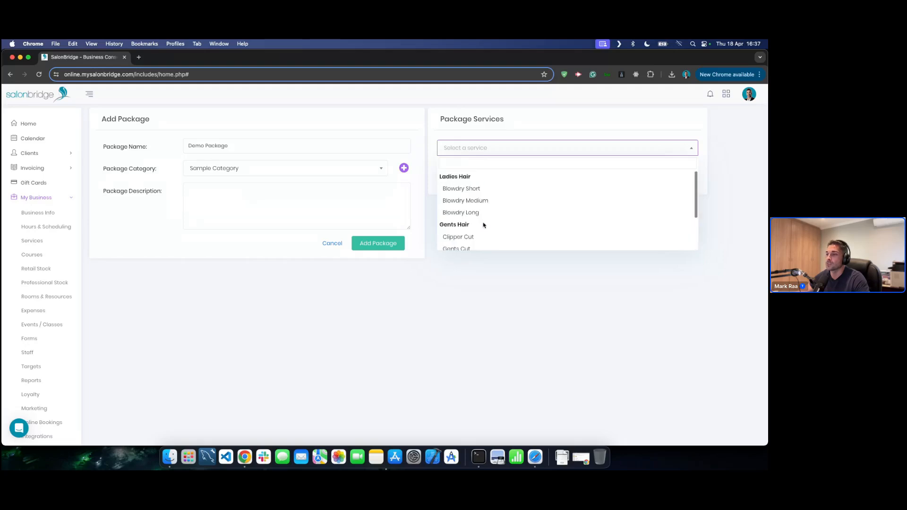
scroll(484, 201, down, 2)
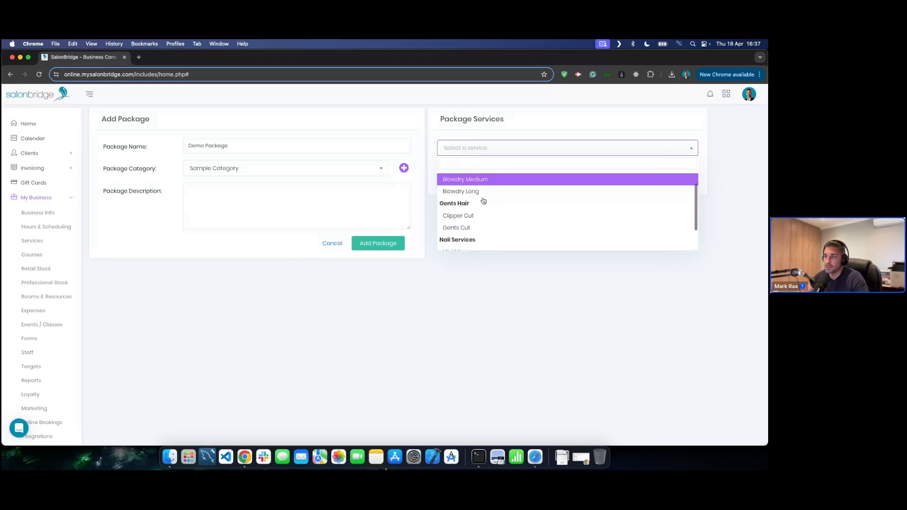
scroll(484, 201, up, 2)
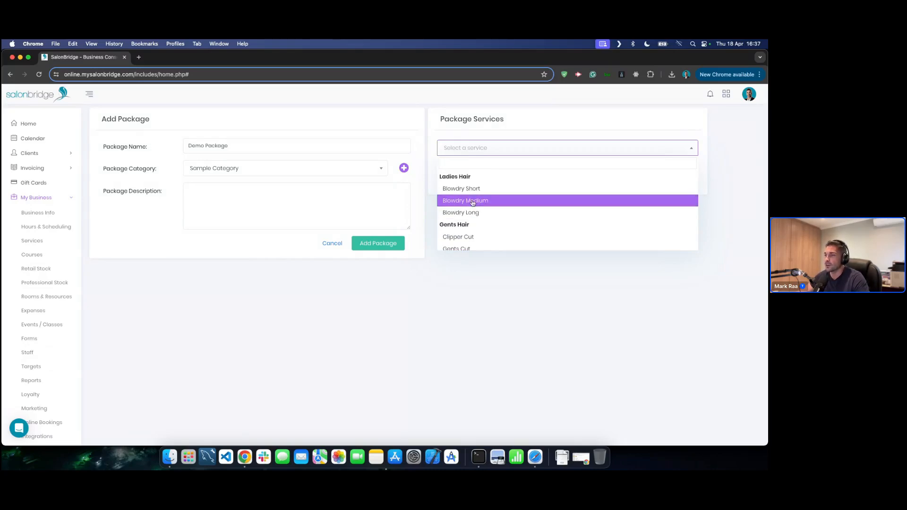
click(470, 200)
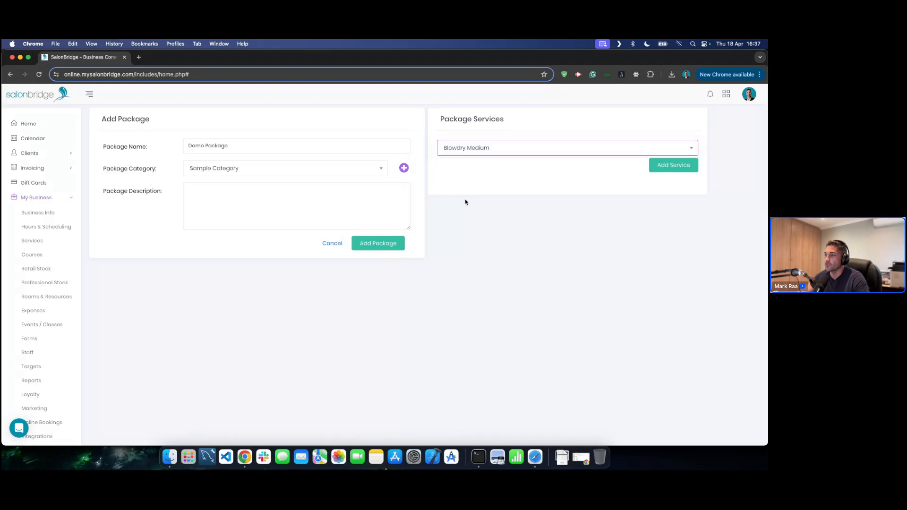
click(671, 165)
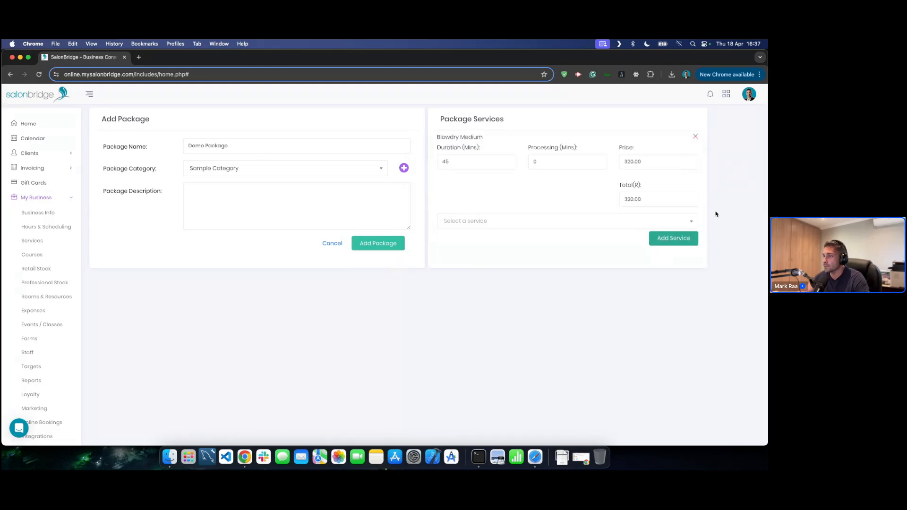
click(495, 223)
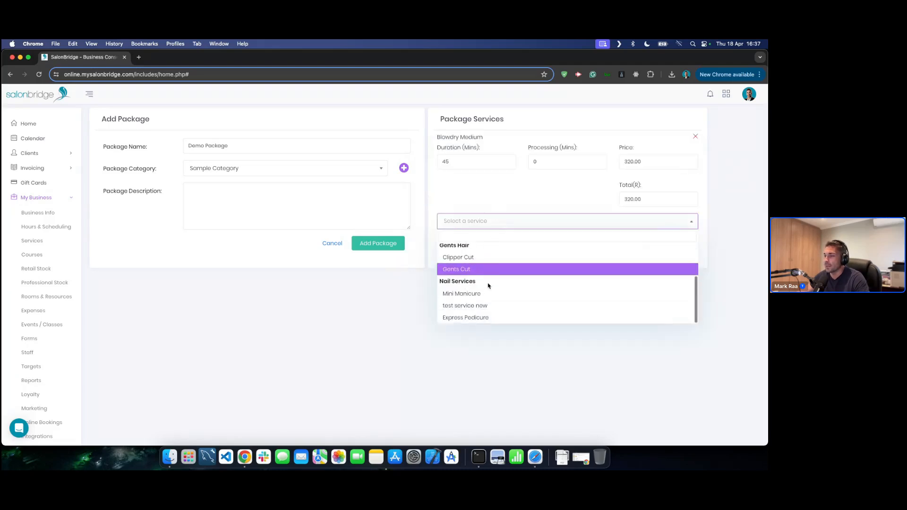
click(466, 293)
click(675, 239)
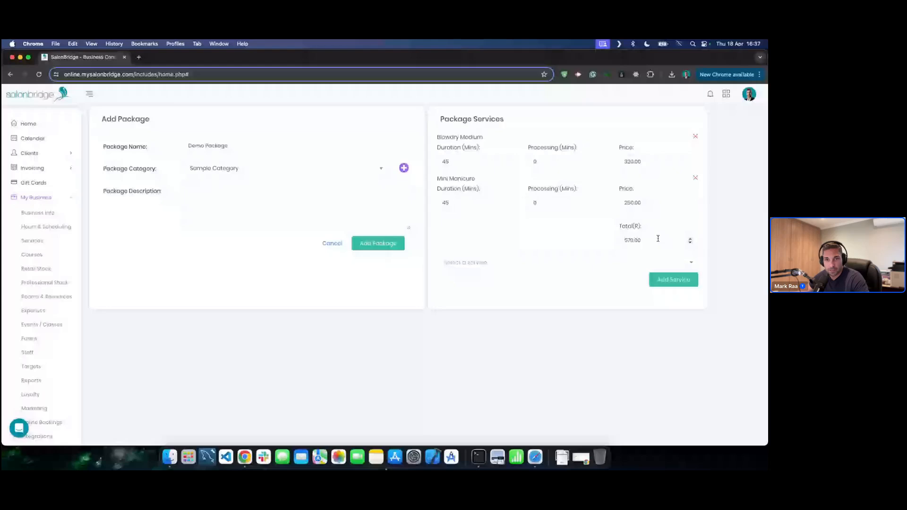
- Change the package total from 570.00 to 550.00, save it, and check it under Sample Category
drag(658, 239, 614, 239)
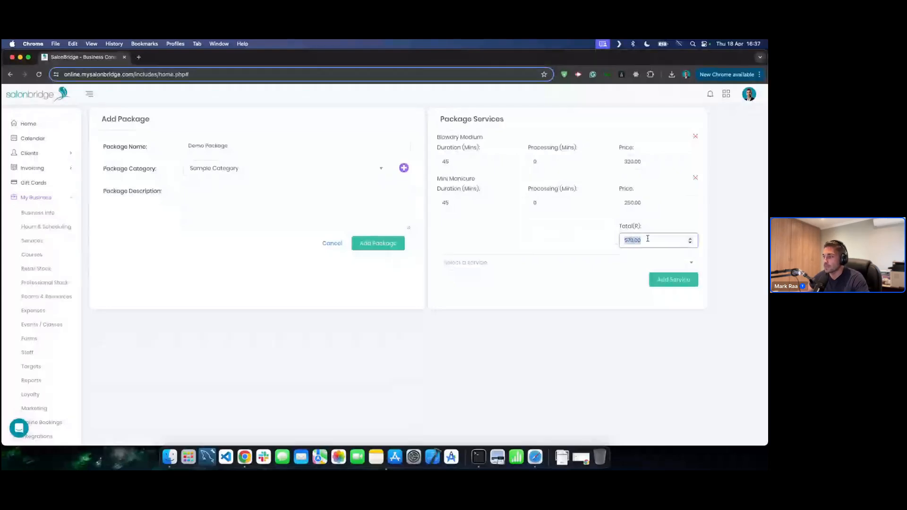
text(5)
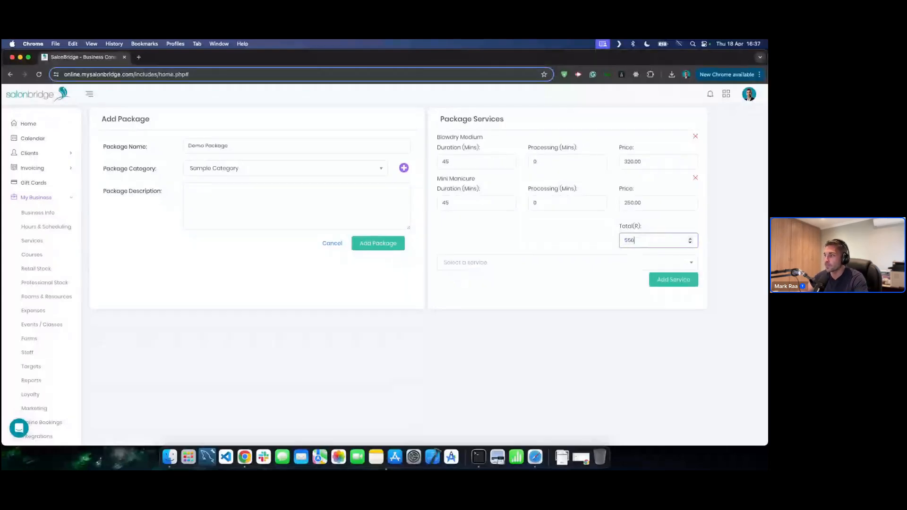
click(595, 300)
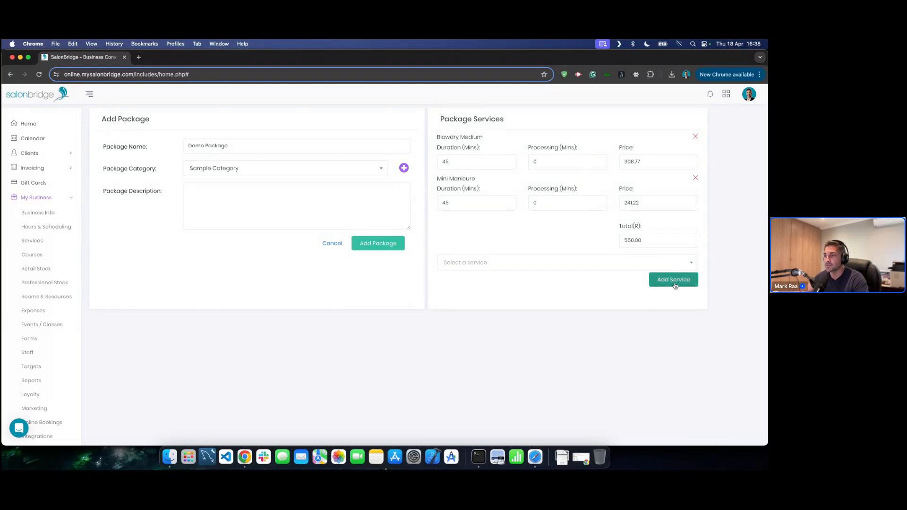
click(379, 244)
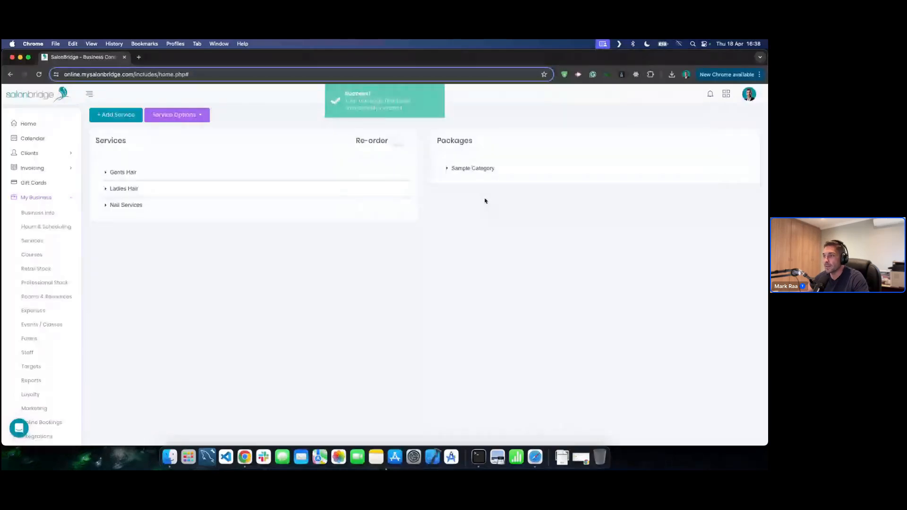
click(512, 168)
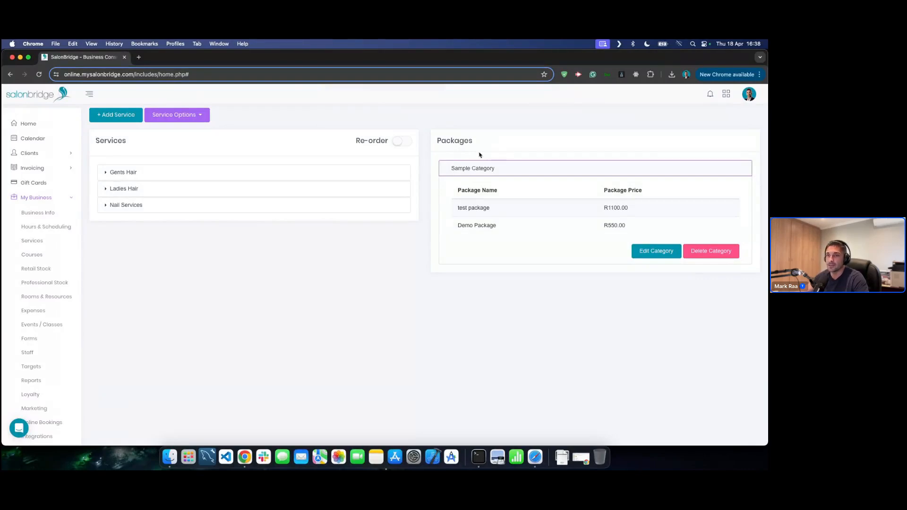
- On the Calendar, try booking the Demo Package and Test Package as new appointments, discarding both
click(32, 138)
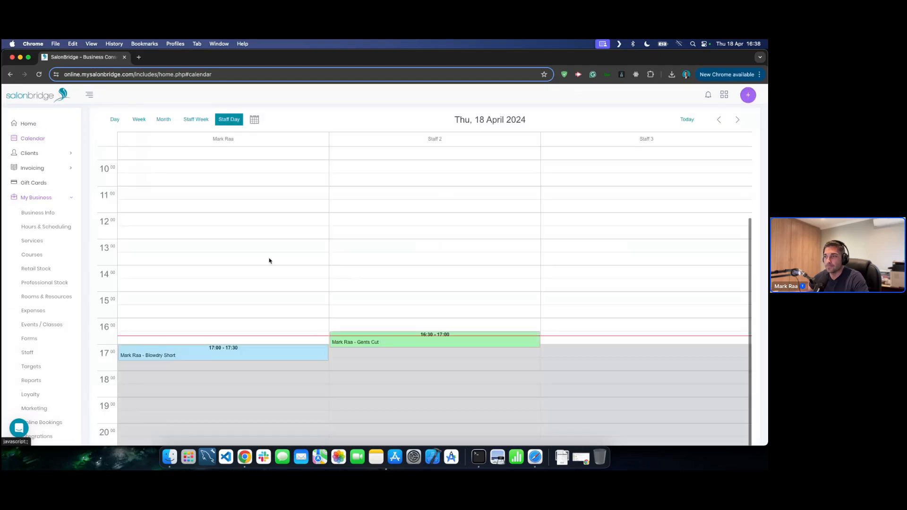
scroll(331, 262, down, 1)
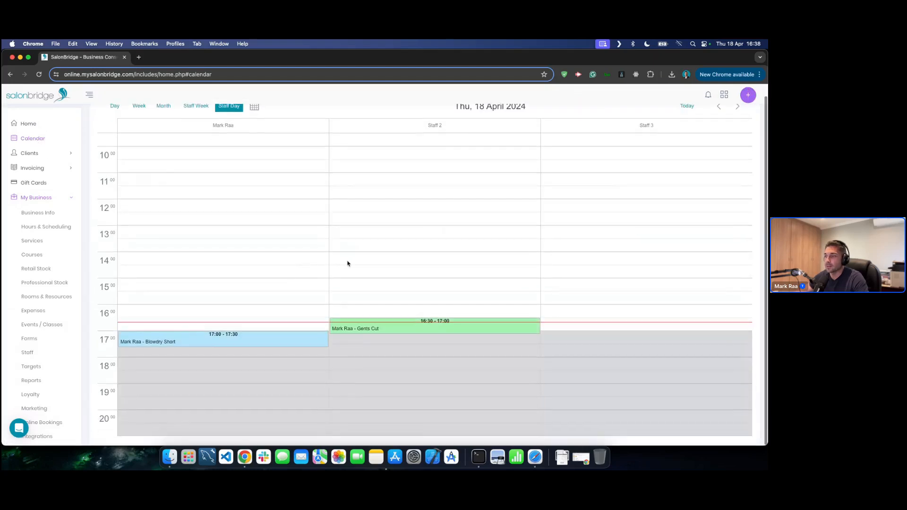
click(242, 258)
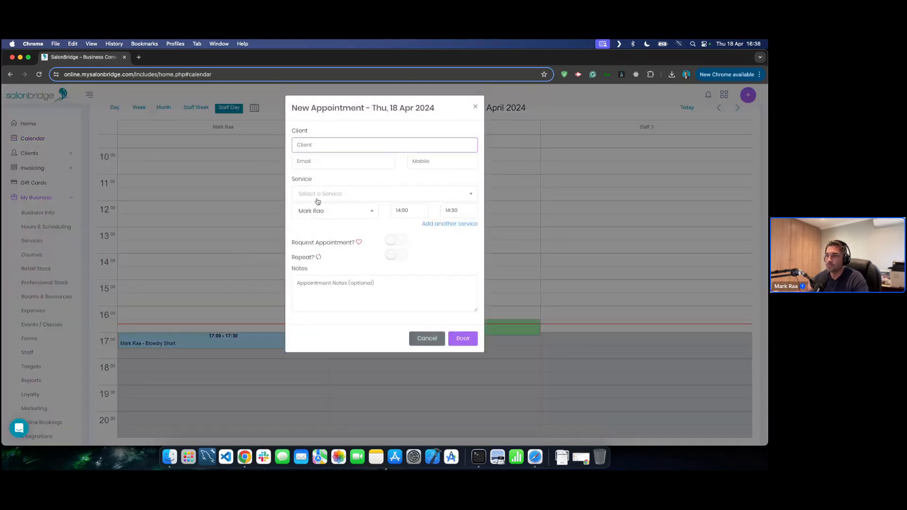
click(336, 194)
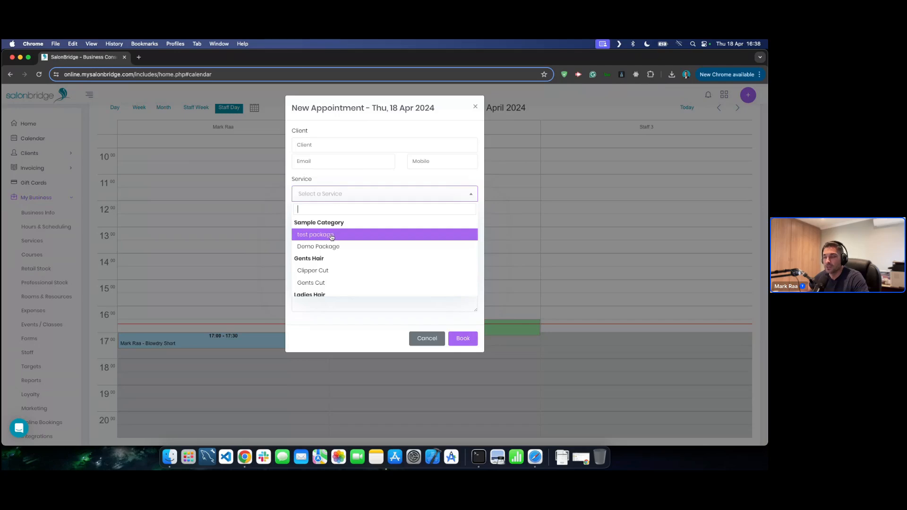
click(310, 247)
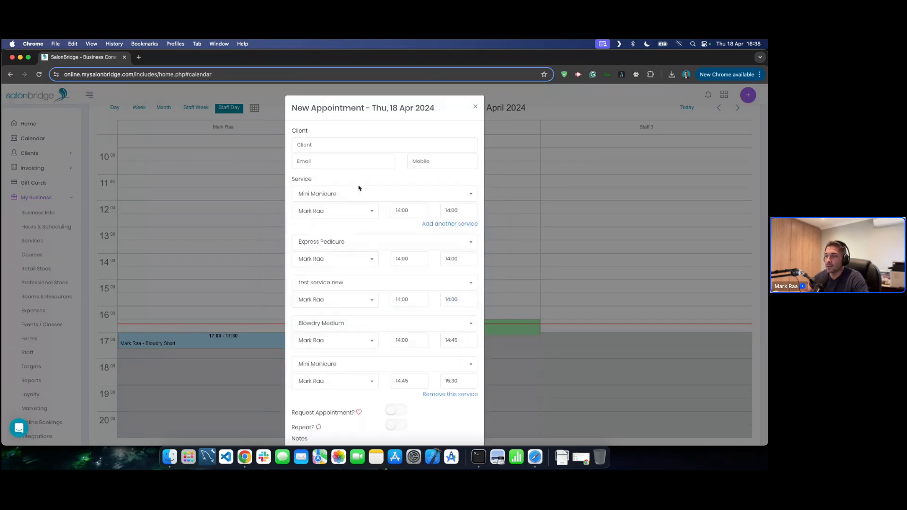
scroll(359, 208, down, 1)
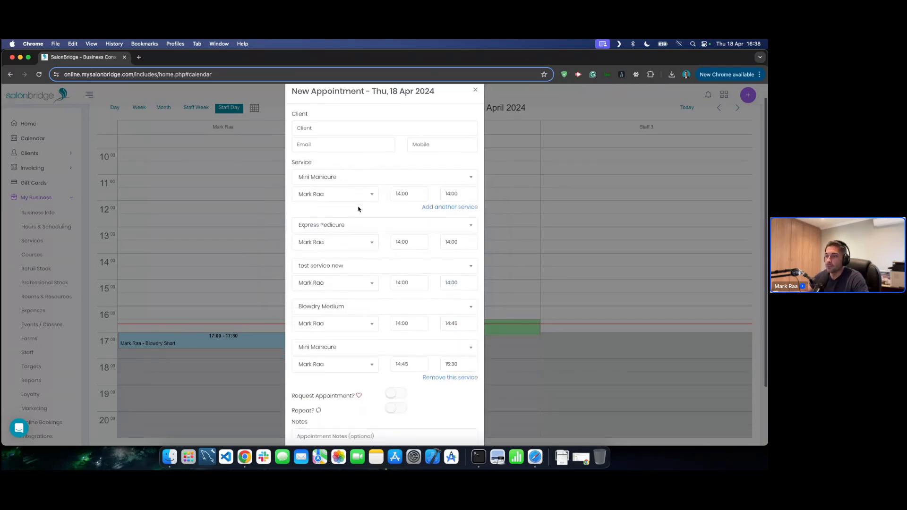
click(545, 197)
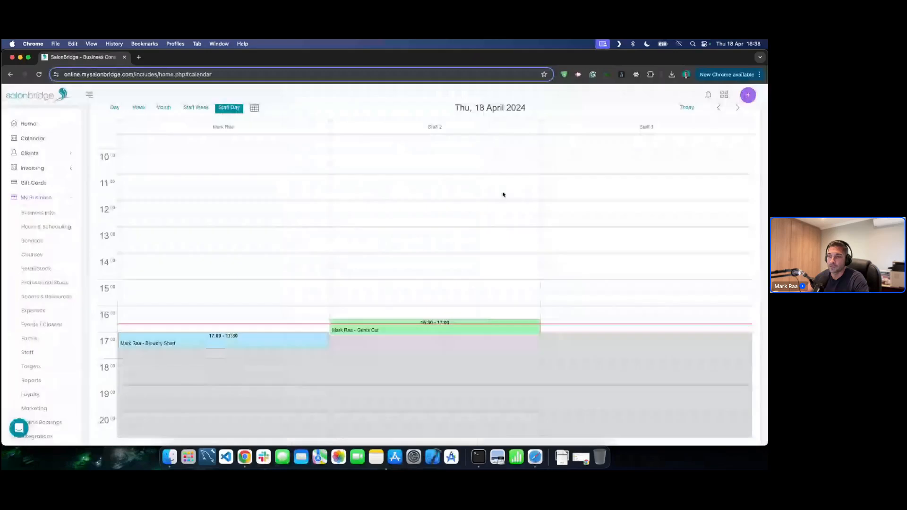
click(236, 223)
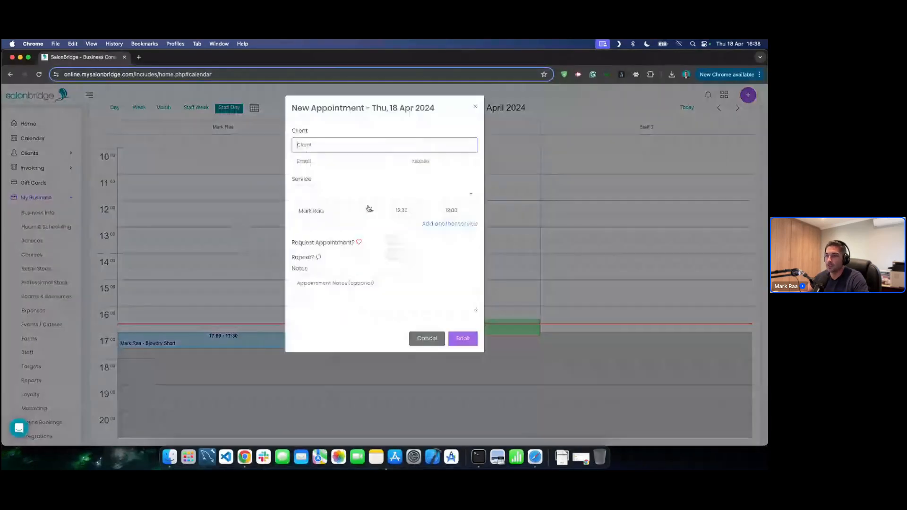
click(360, 194)
click(315, 238)
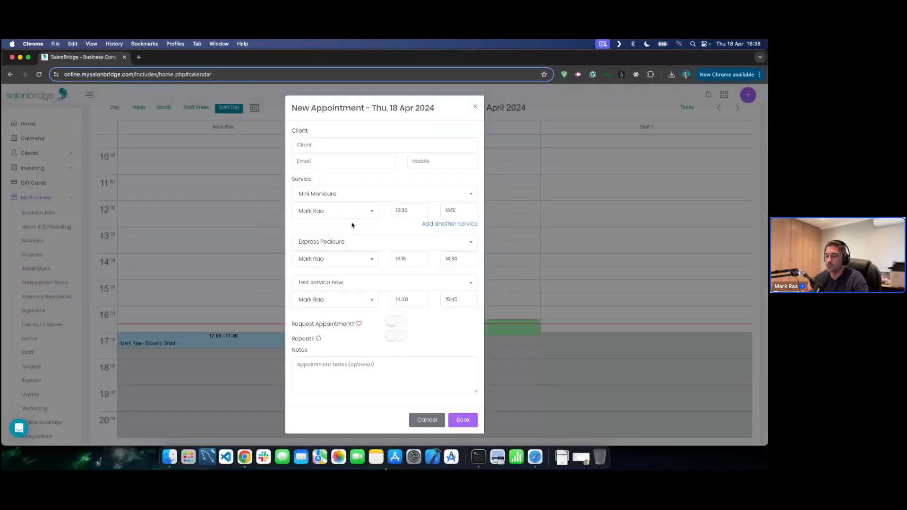
click(426, 421)
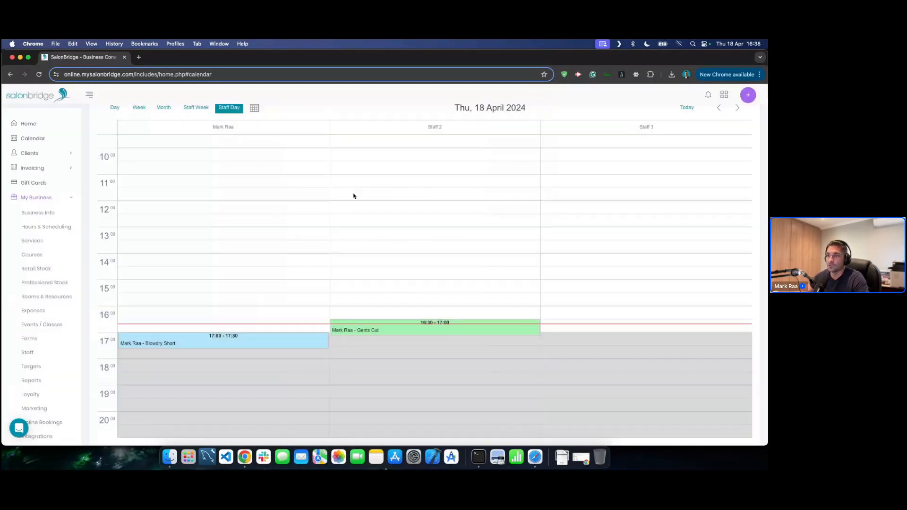
- Cancel the 17:00–17:30 Blowdry Short appointment
right_click(201, 341)
click(233, 368)
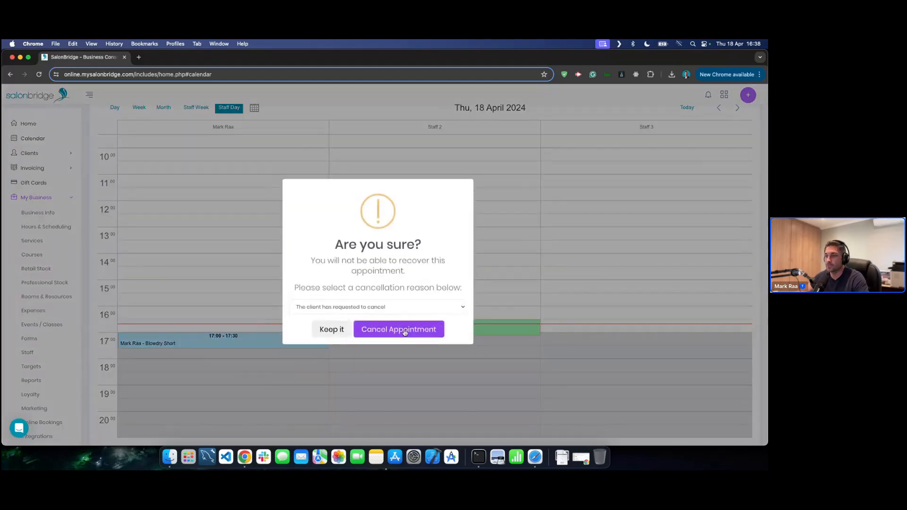
click(403, 329)
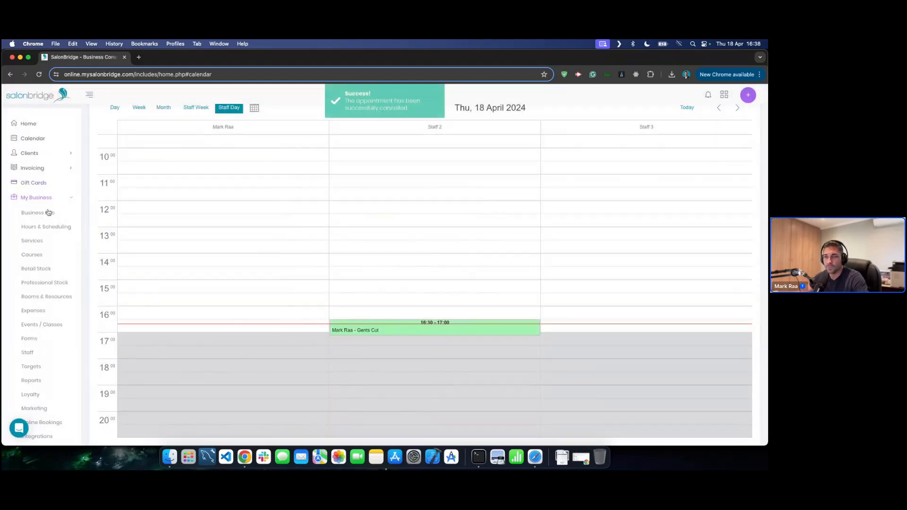
- View Clipper Cut's details under Gents Hair without saving, then bring up Schedule Price Update
click(33, 241)
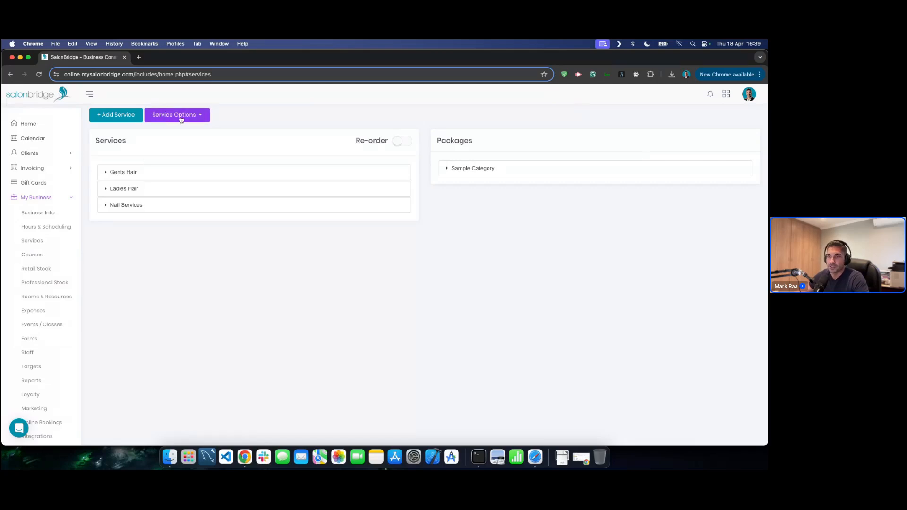
click(198, 120)
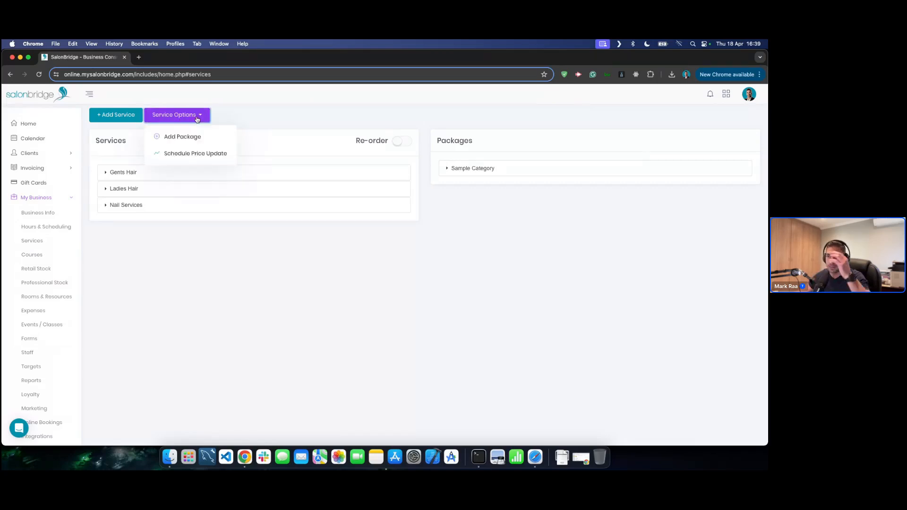
click(195, 154)
click(192, 173)
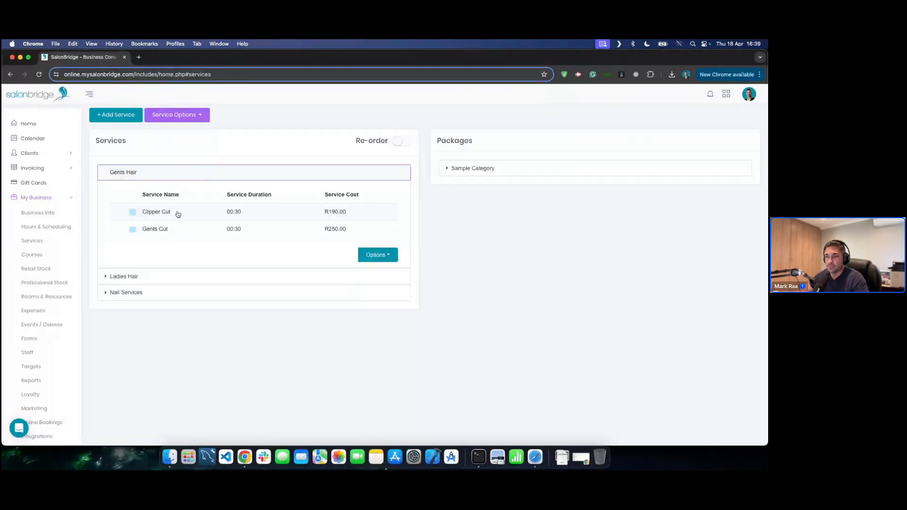
click(149, 213)
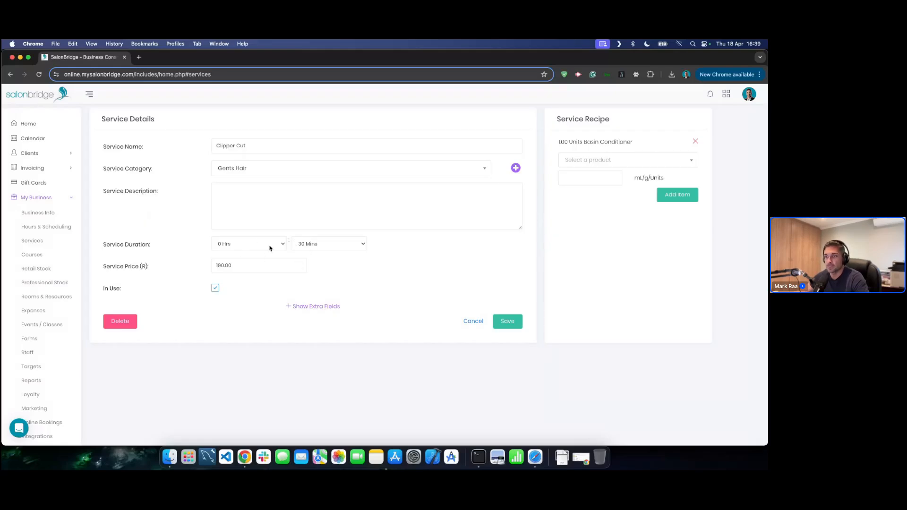
click(473, 321)
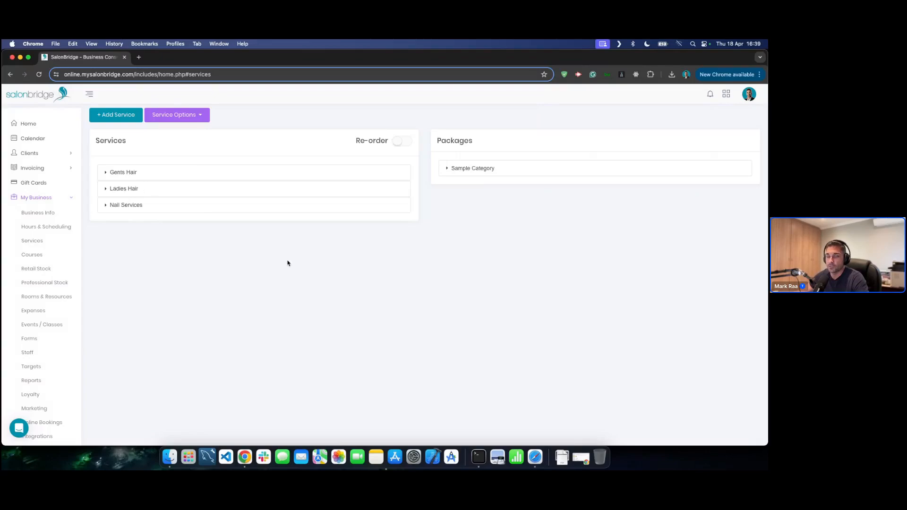
click(191, 116)
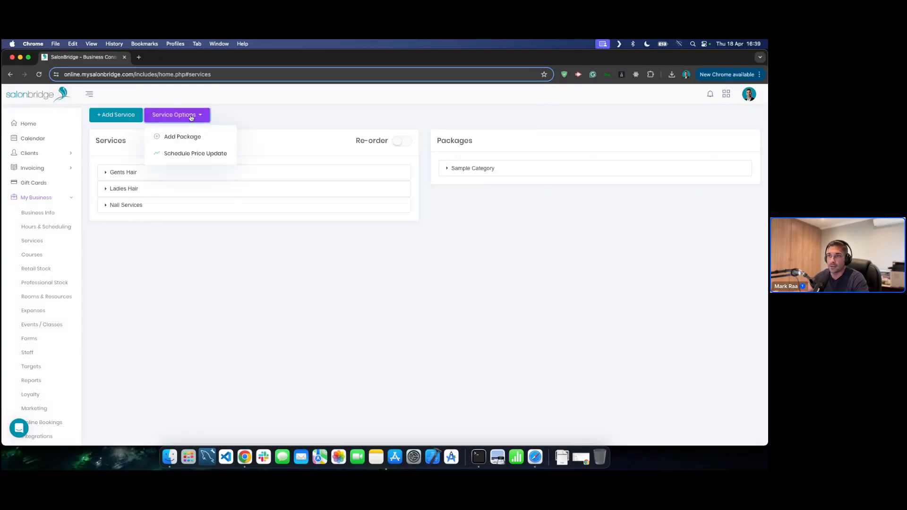
click(190, 156)
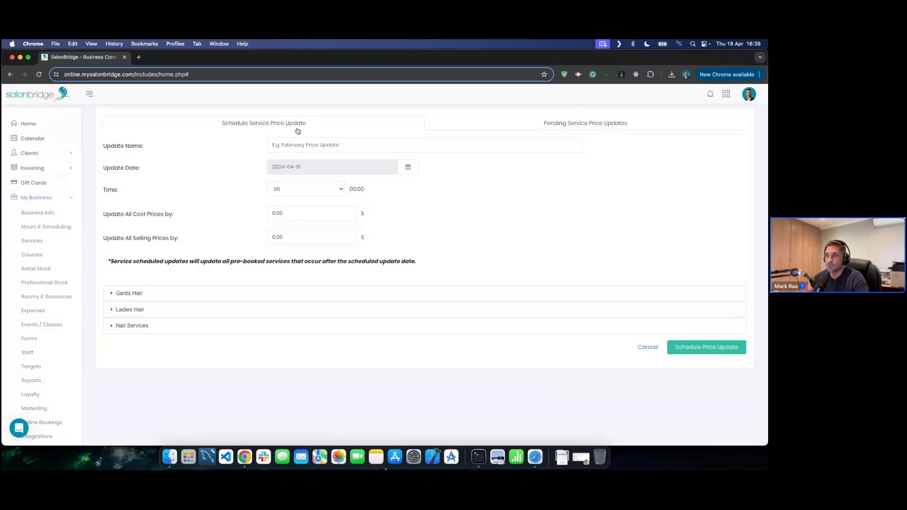
- Name the price update 'May Price Update' and date it 1 May 2024
click(320, 144)
text(May)
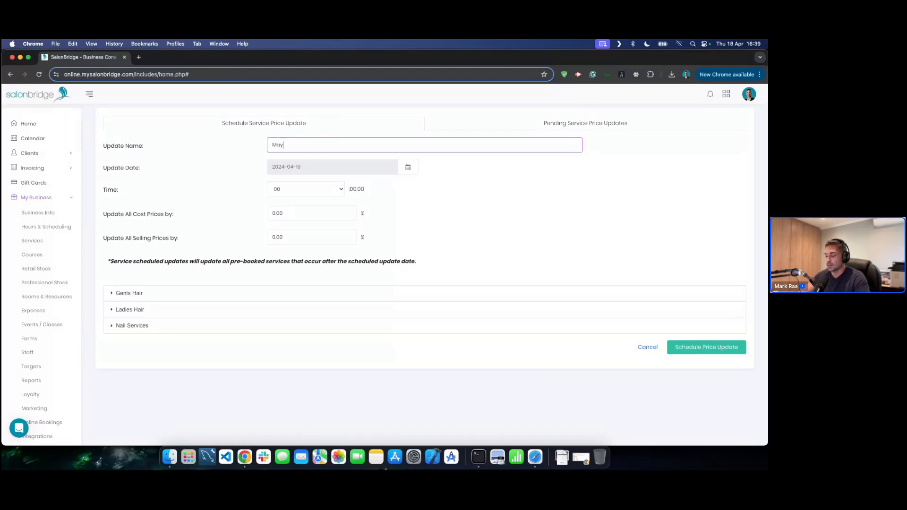
text( Price Update)
click(320, 161)
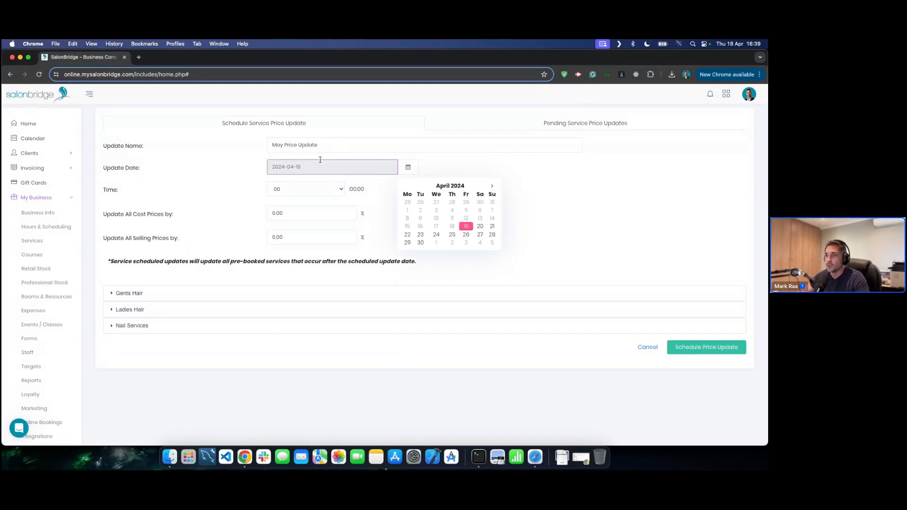
click(436, 244)
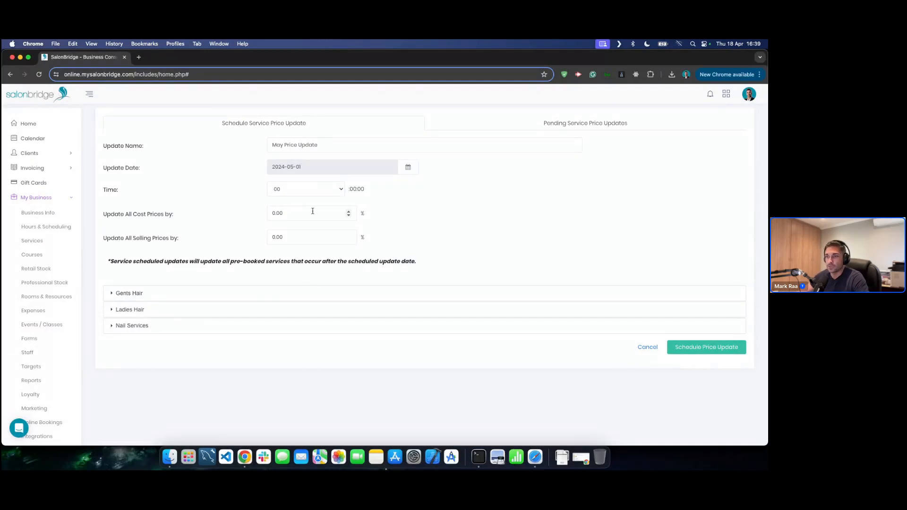
- Expand Gents Hair to show its prices (190.00, 250.00) and its category price options
click(304, 236)
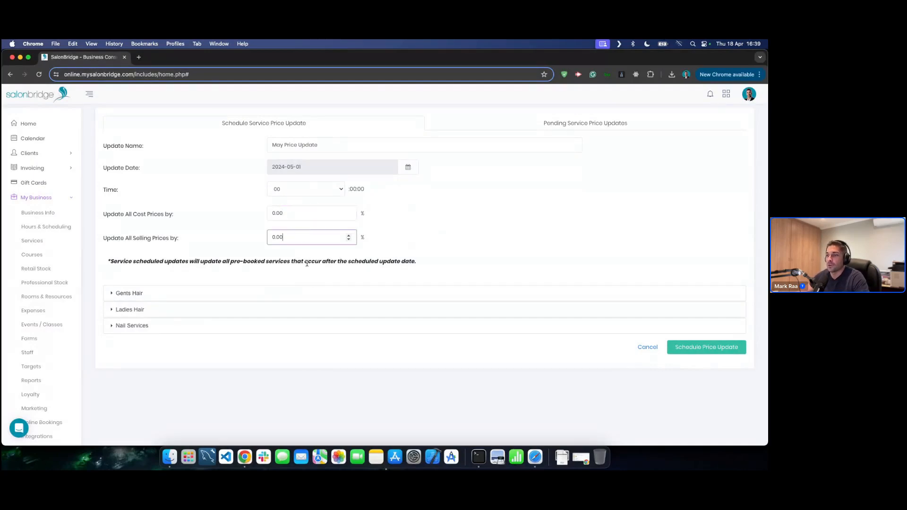
click(316, 293)
scroll(318, 293, down, 1)
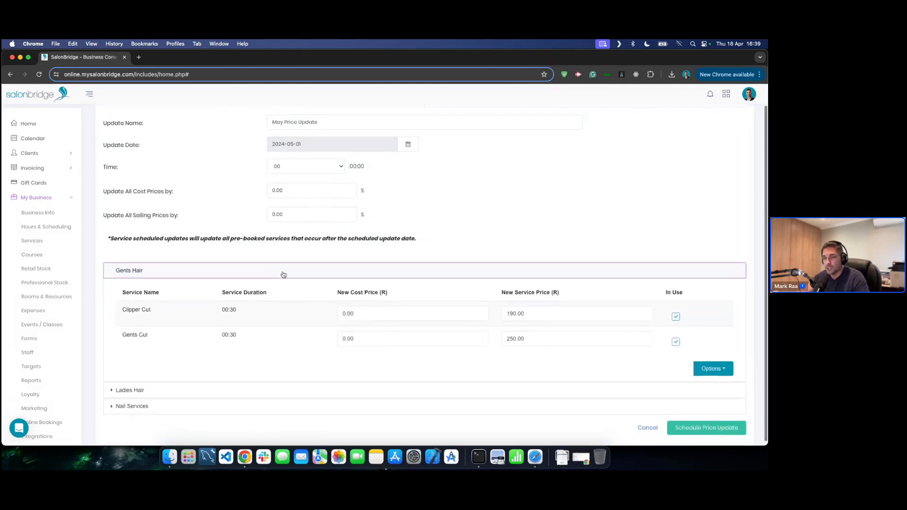
scroll(279, 270, down, 1)
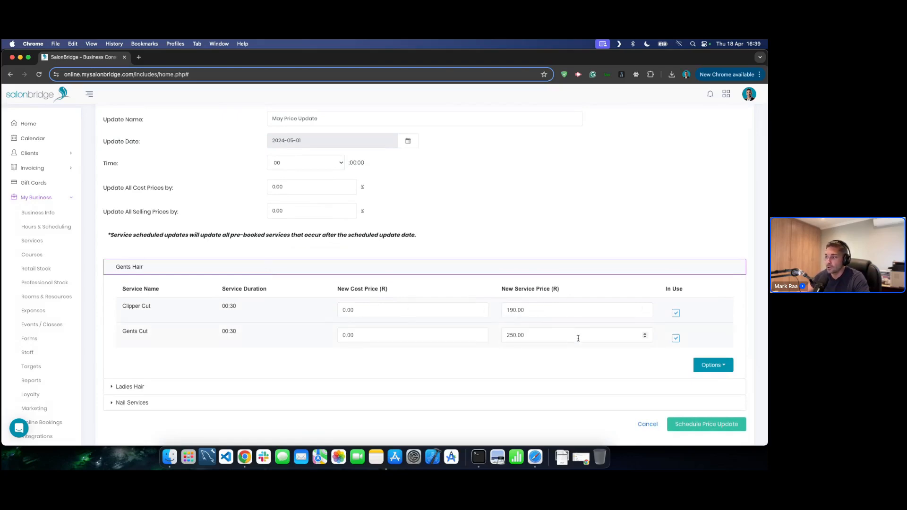
click(712, 365)
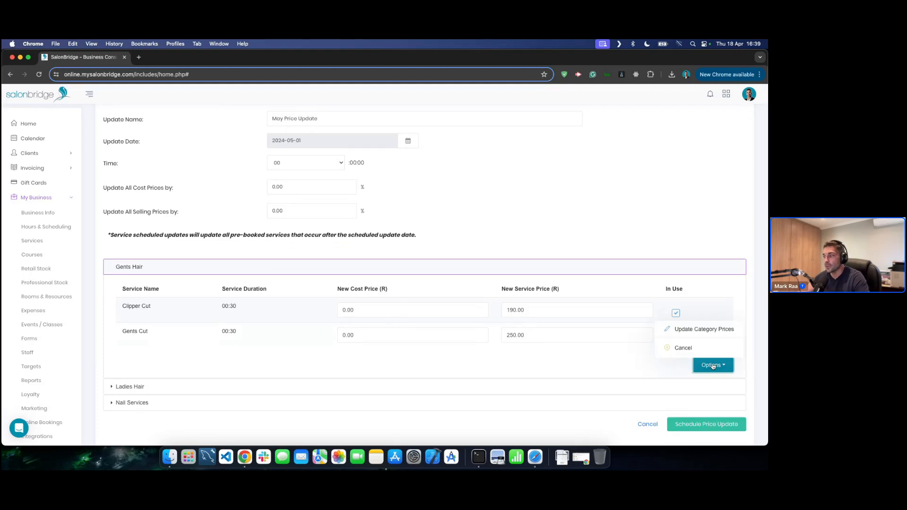
- Enter a 10% selling price increase in the Gents Hair category price adjustment
click(688, 331)
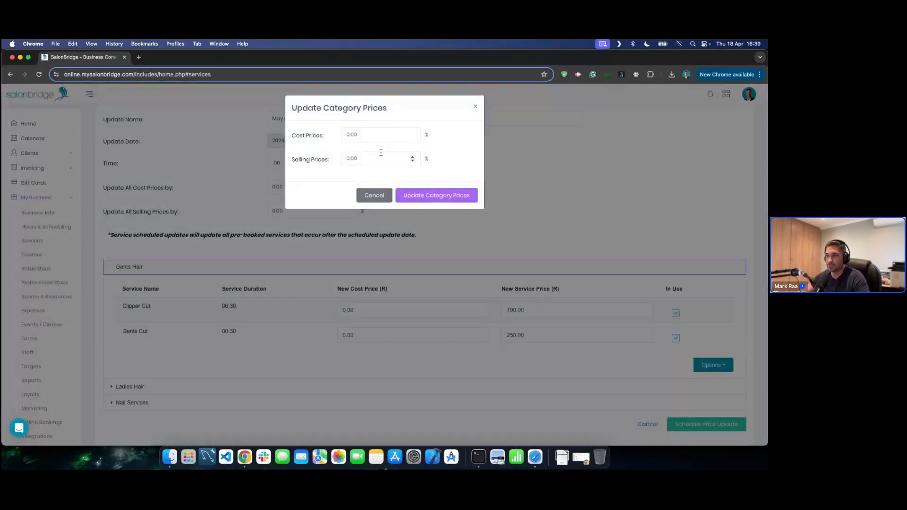
click(374, 194)
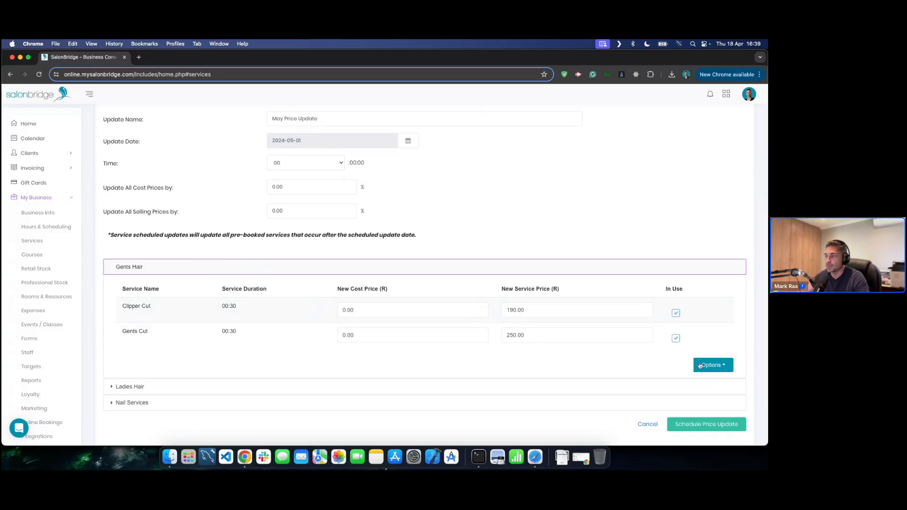
click(712, 367)
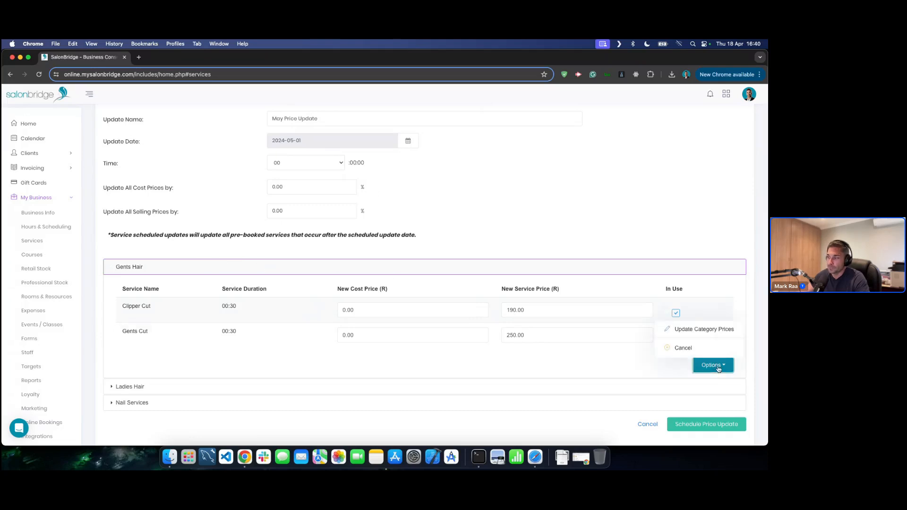
click(696, 333)
click(370, 159)
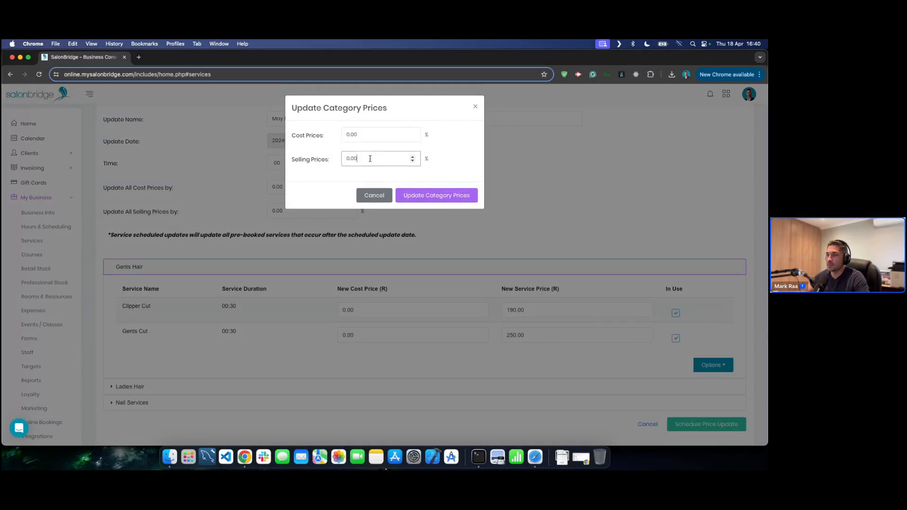
drag(370, 159, 330, 160)
text(10)
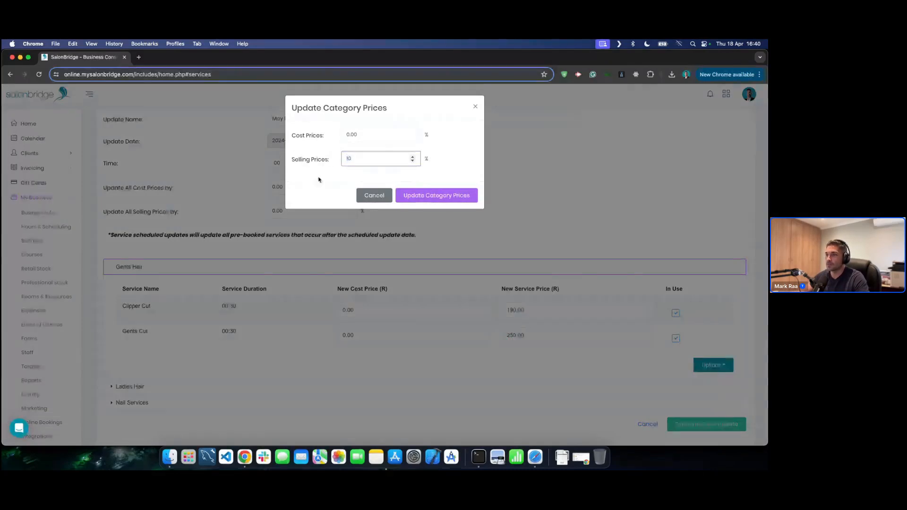
click(318, 180)
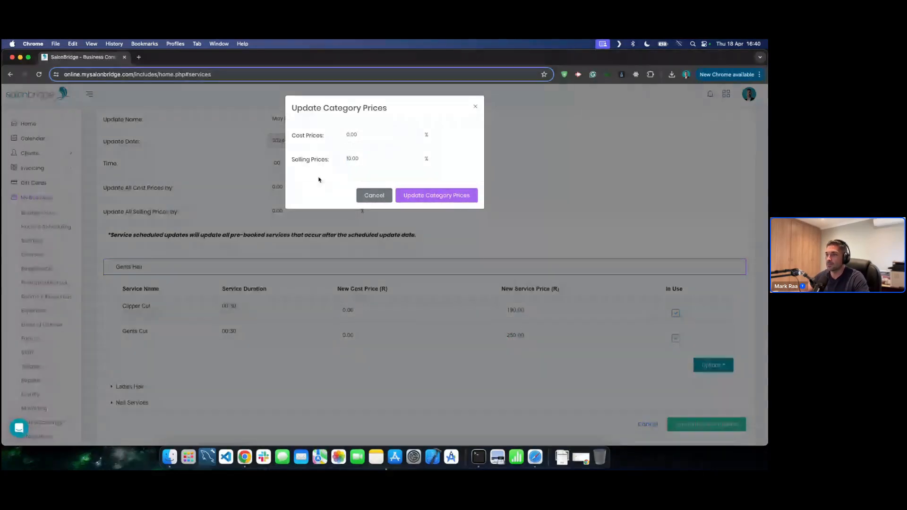
- Apply the increase (Clipper Cut R209, Gents Cut R275) and confirm scheduling the May Price Update
click(439, 195)
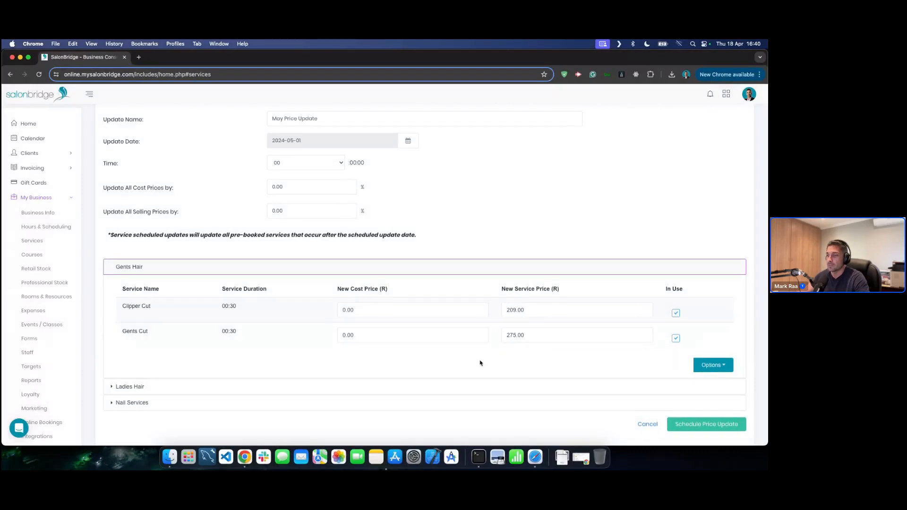
click(699, 427)
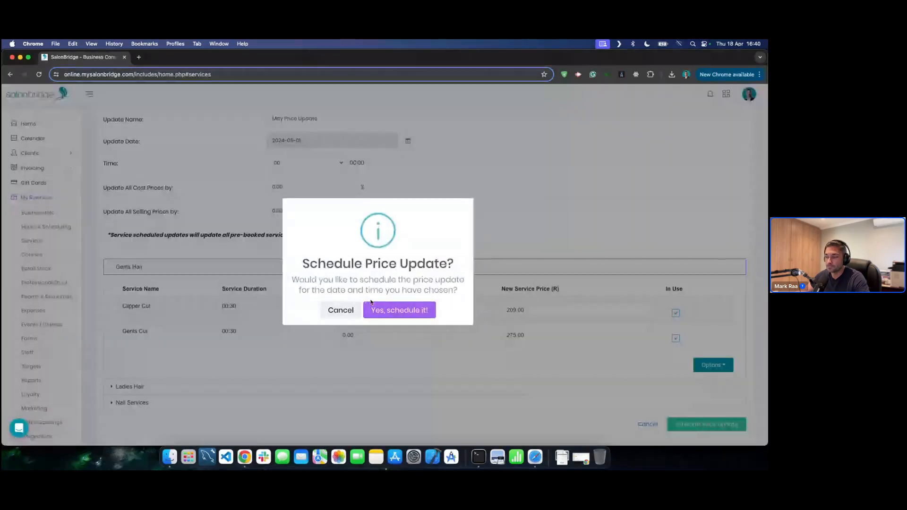
click(399, 310)
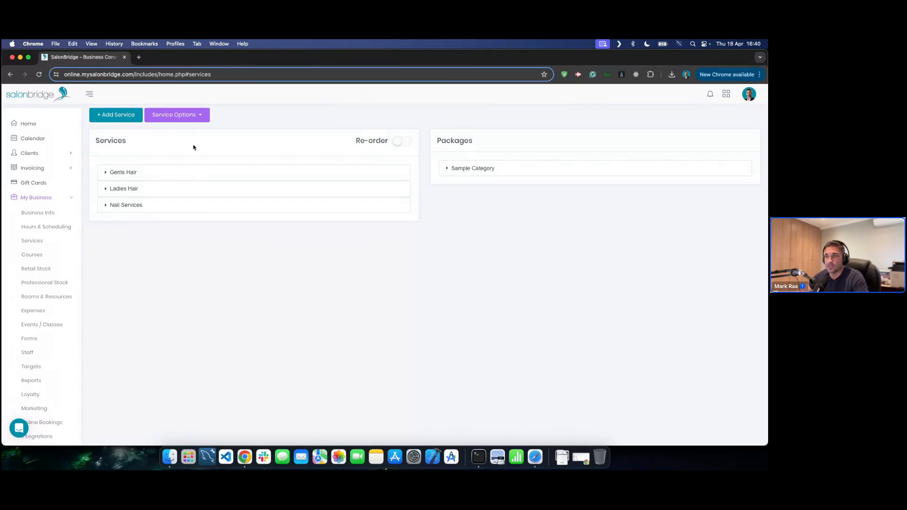
- Open the Blowdry Long service from the Ladies Hair category
click(194, 119)
click(299, 122)
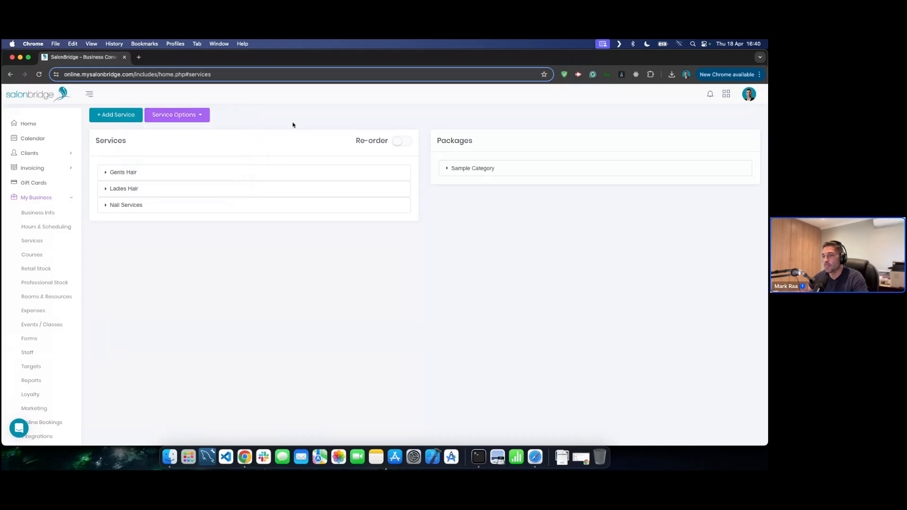
click(190, 177)
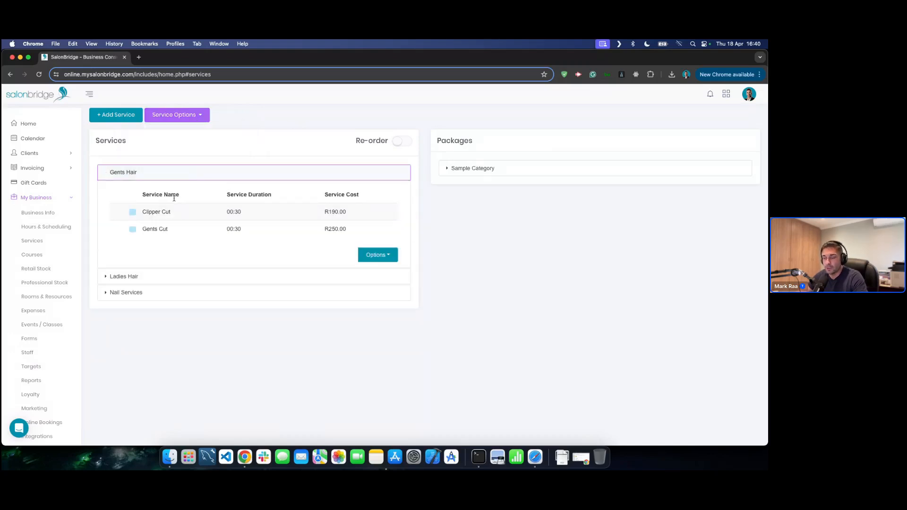
click(173, 279)
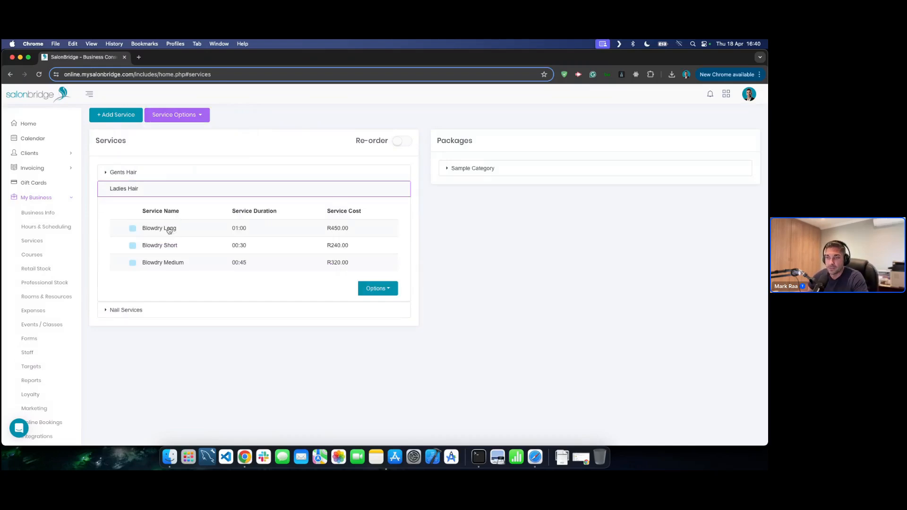
click(189, 230)
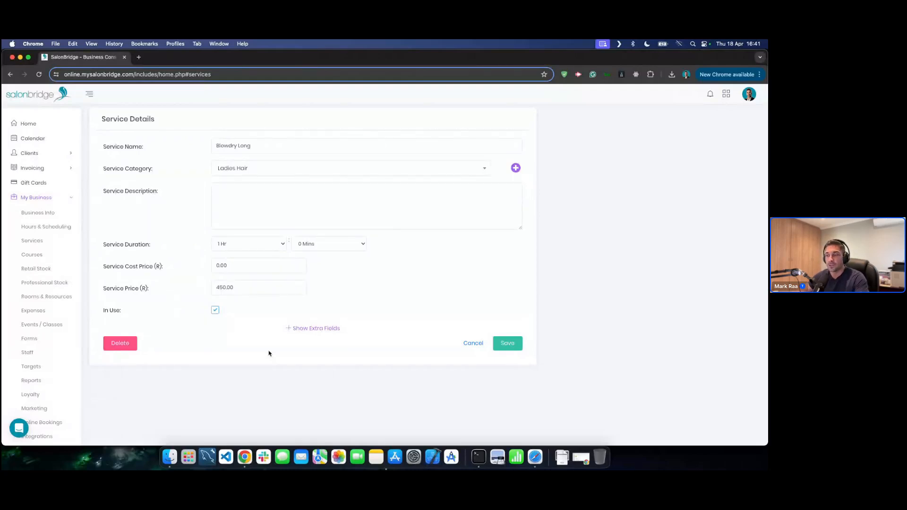
- Tick Has Recipe in Blowdry Long's extra fields and list the recipe products
click(310, 327)
scroll(307, 329, down, 1)
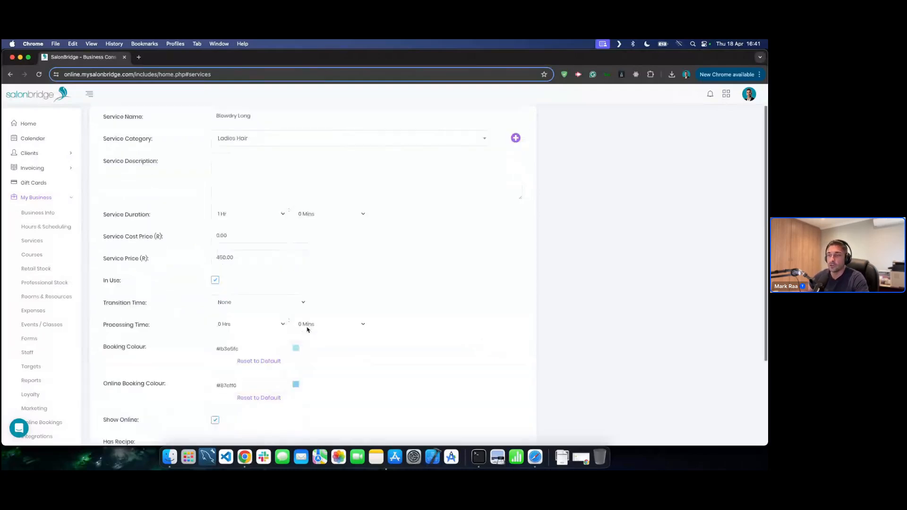
scroll(308, 329, down, 4)
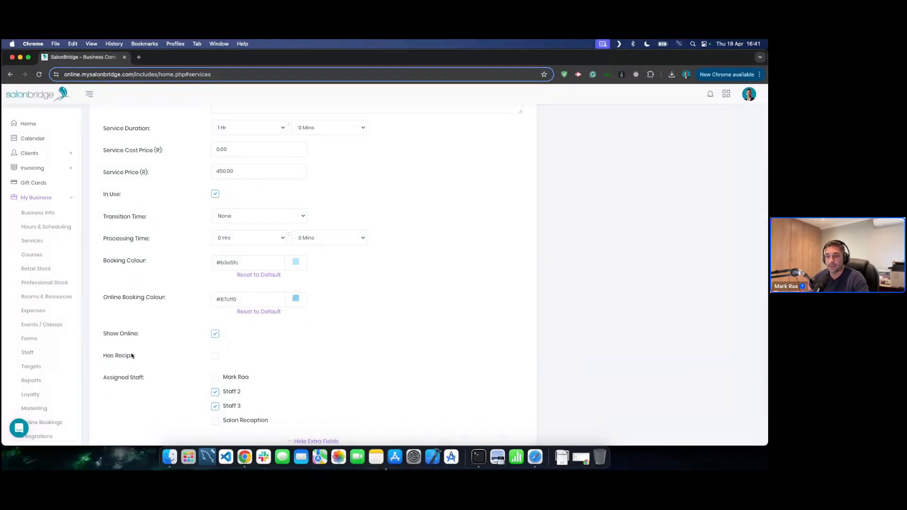
click(216, 358)
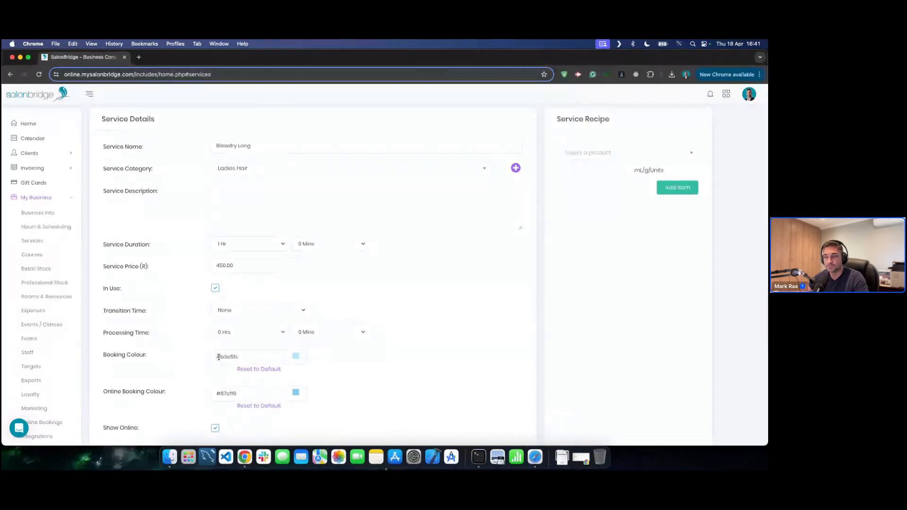
click(611, 153)
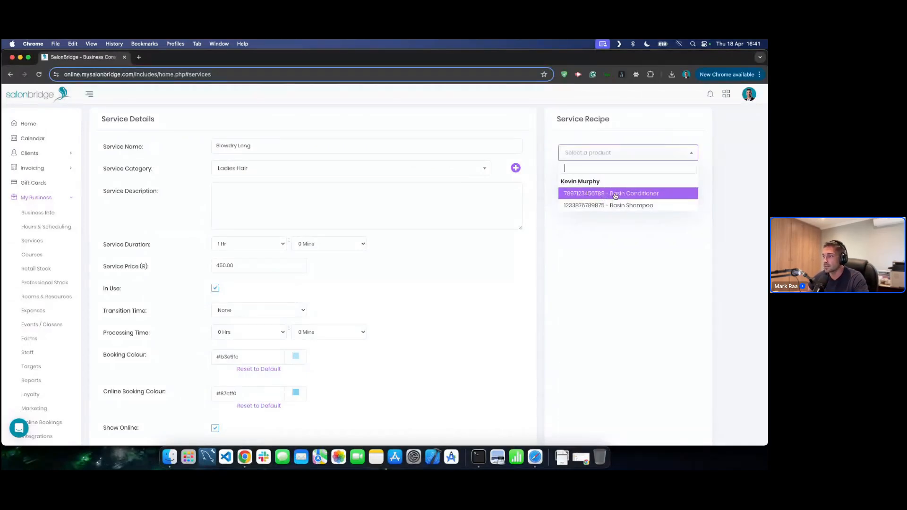
- Add 1 unit of Basin Shampoo to the Blowdry Long recipe
click(623, 205)
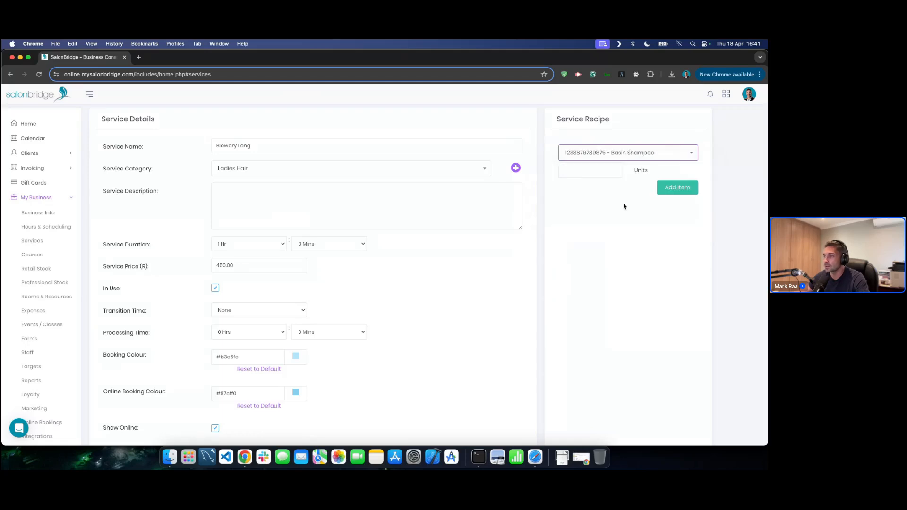
click(581, 170)
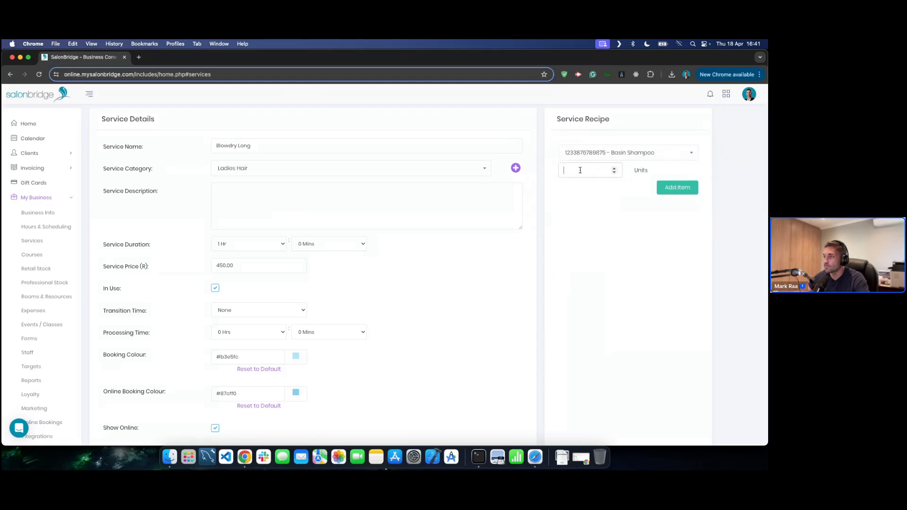
click(571, 198)
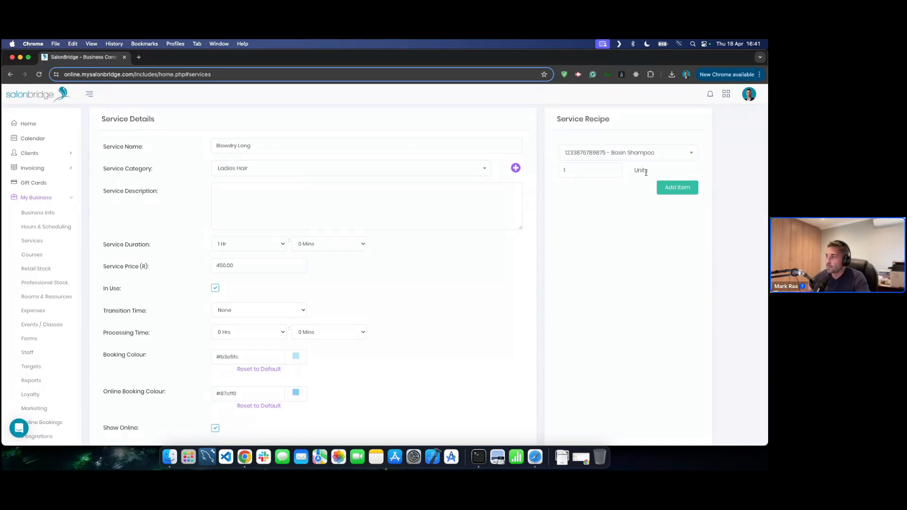
click(670, 189)
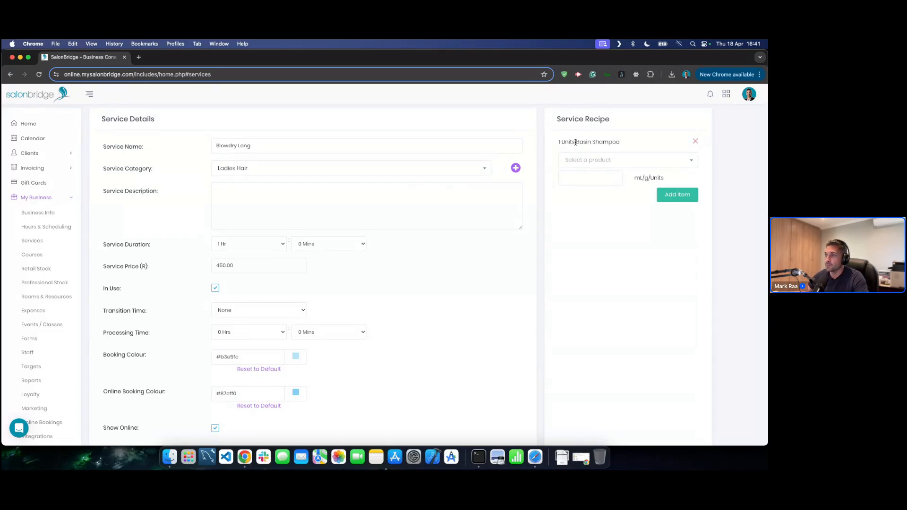
- Cancel out of the Blowdry Long form back to the services list
scroll(548, 265, down, 5)
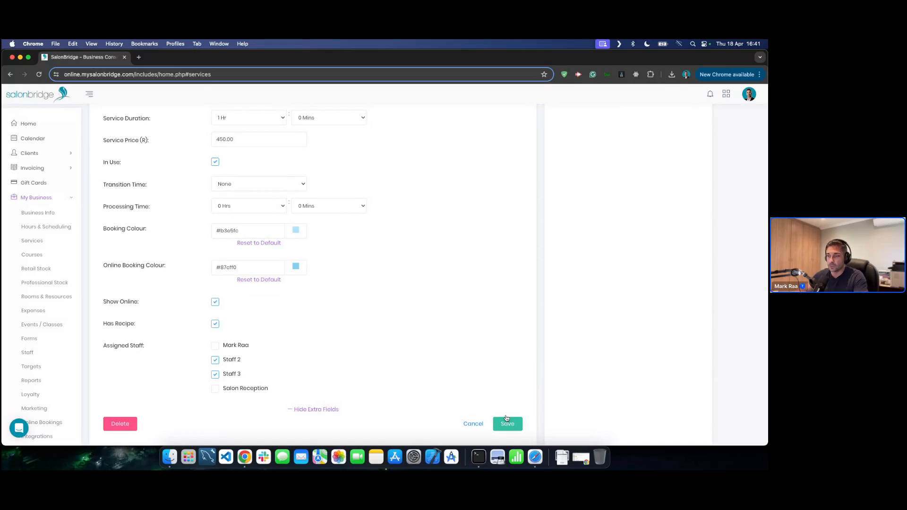
scroll(476, 348, up, 5)
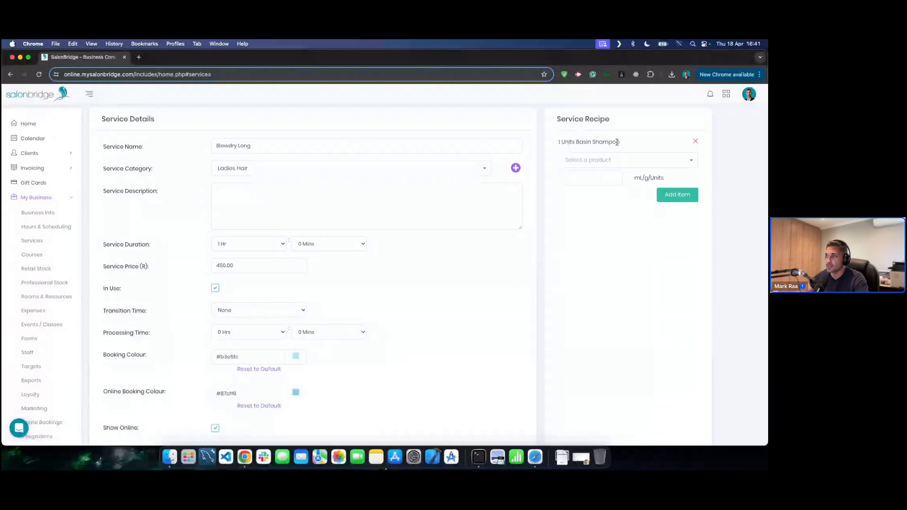
scroll(495, 334, down, 3)
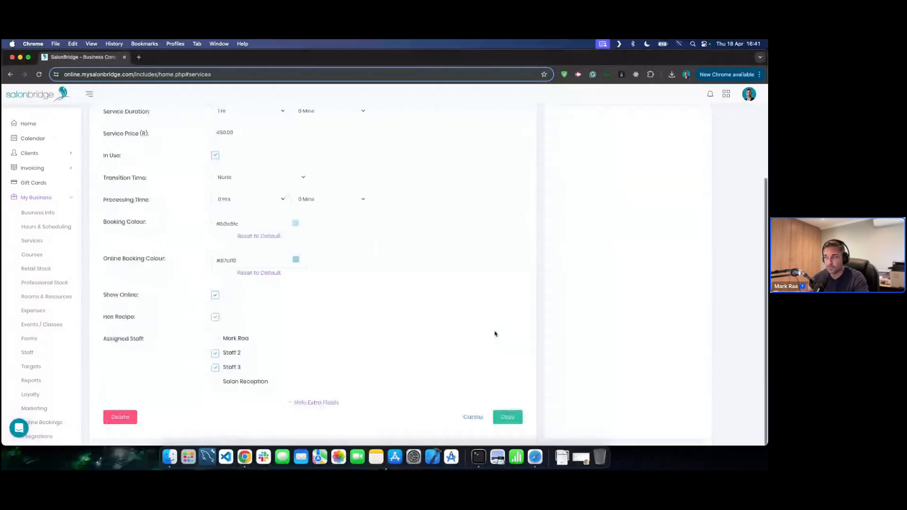
click(472, 417)
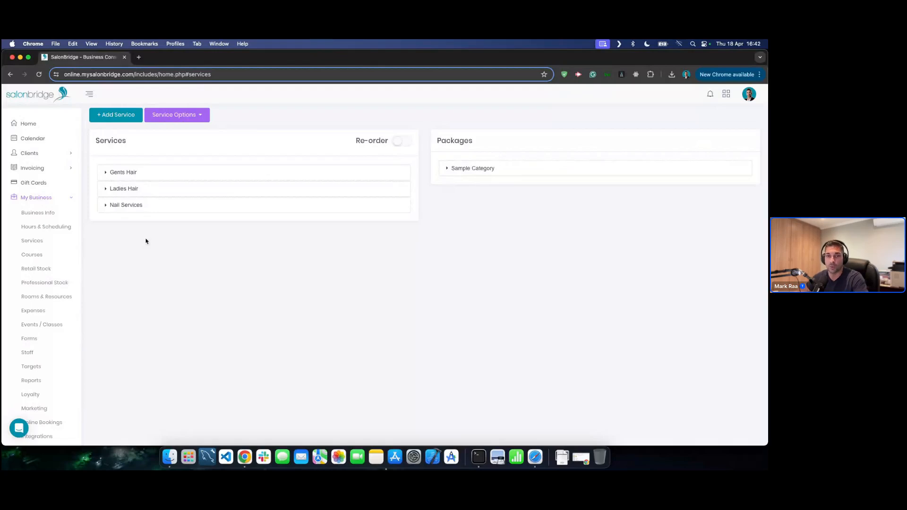
- Open the Courses page from My Business in the sidebar
click(36, 259)
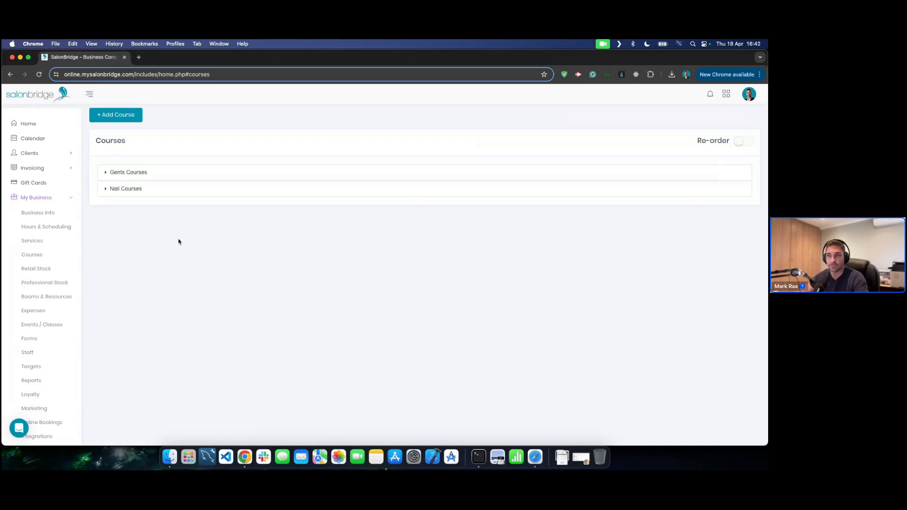
- Expand Gents Courses to show Clipper Cut X5 (R800.00) and Gents Cut x10 (R2000.00)
click(206, 169)
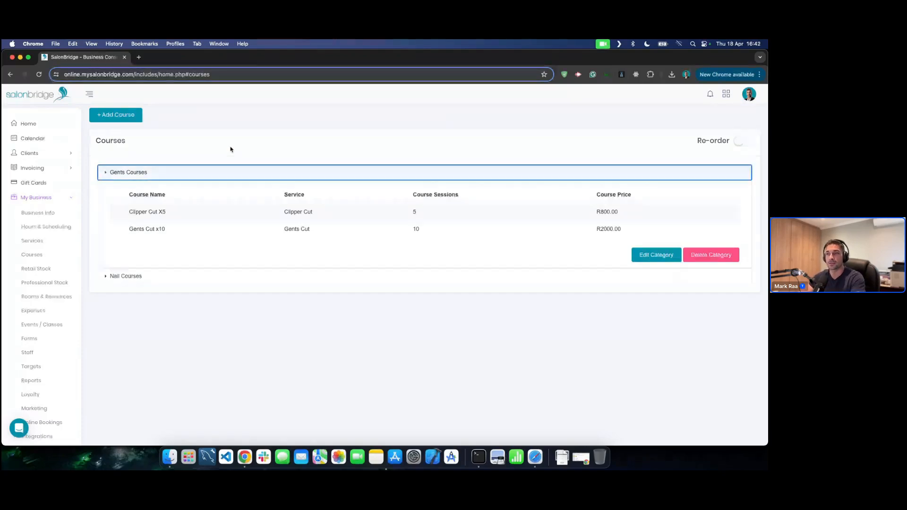
click(206, 178)
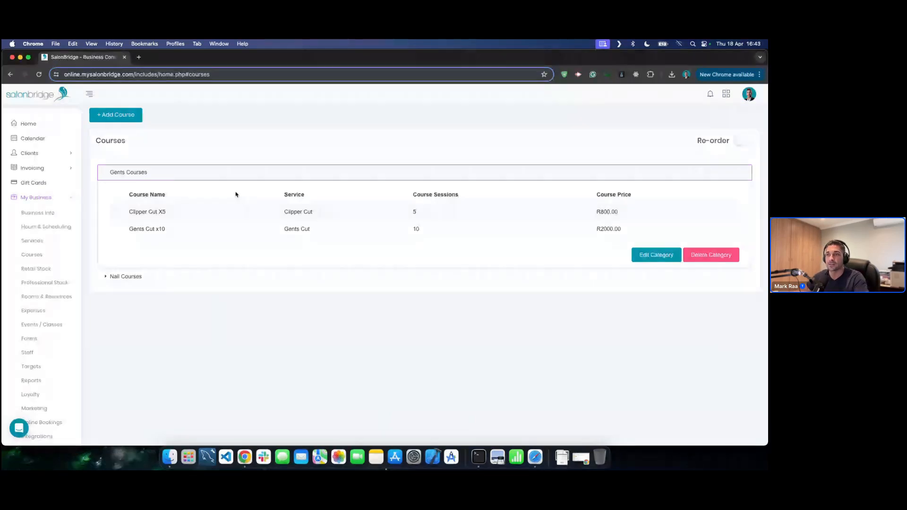
click(241, 176)
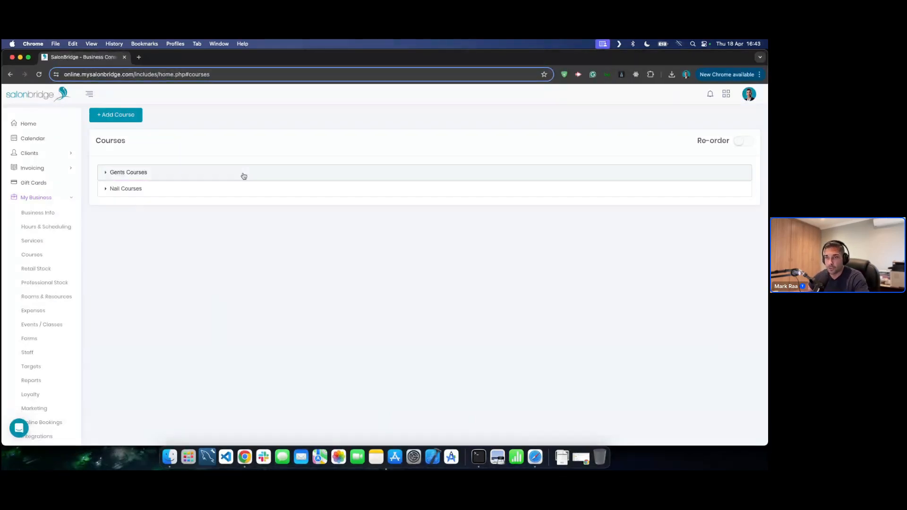
click(178, 177)
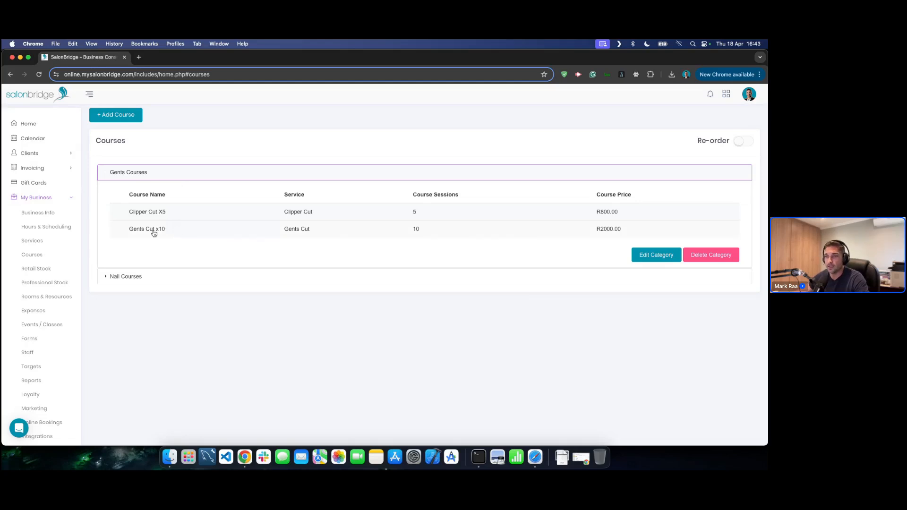
- Review the Gents Cut x10 course's name, 24 Months expiry and Gents Cut service, then cancel without saving
click(182, 235)
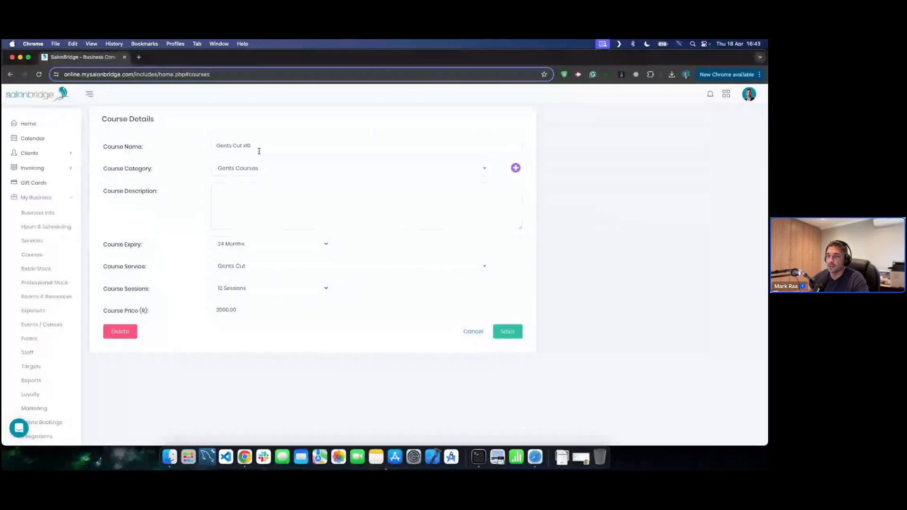
drag(219, 145, 293, 146)
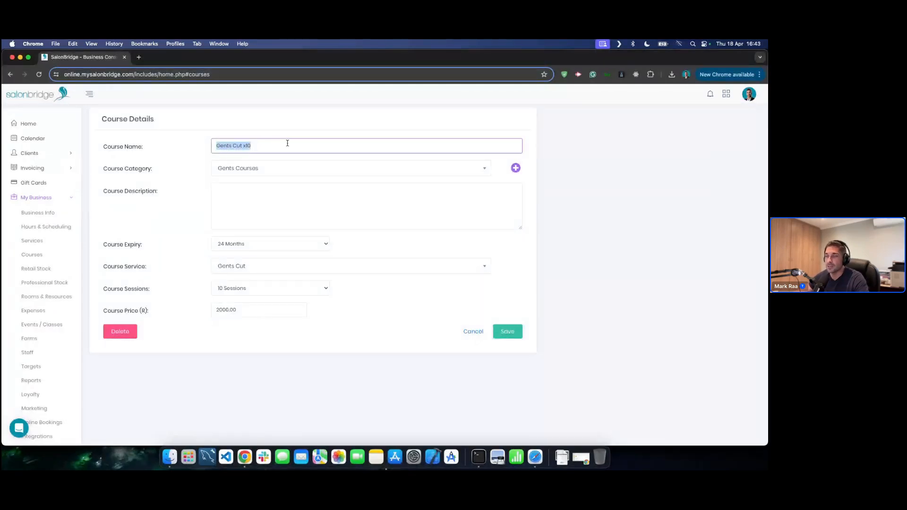
click(287, 144)
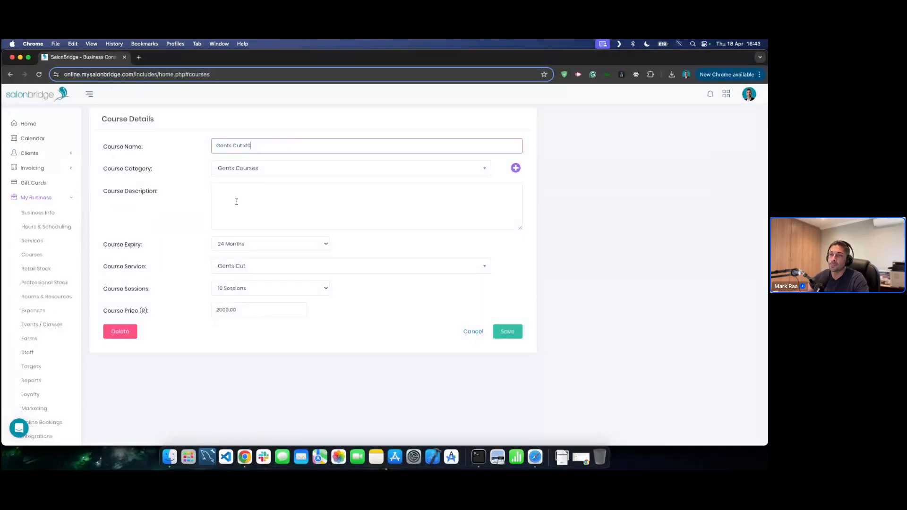
click(285, 244)
click(286, 244)
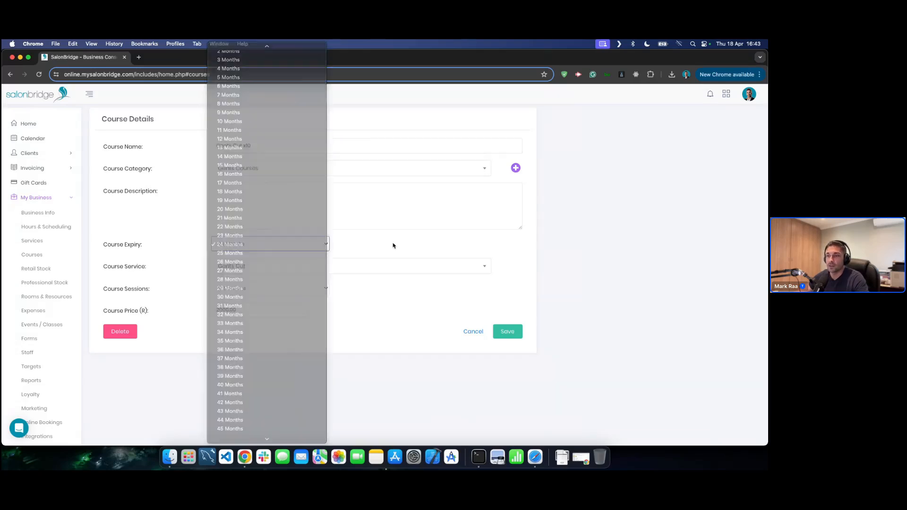
click(373, 243)
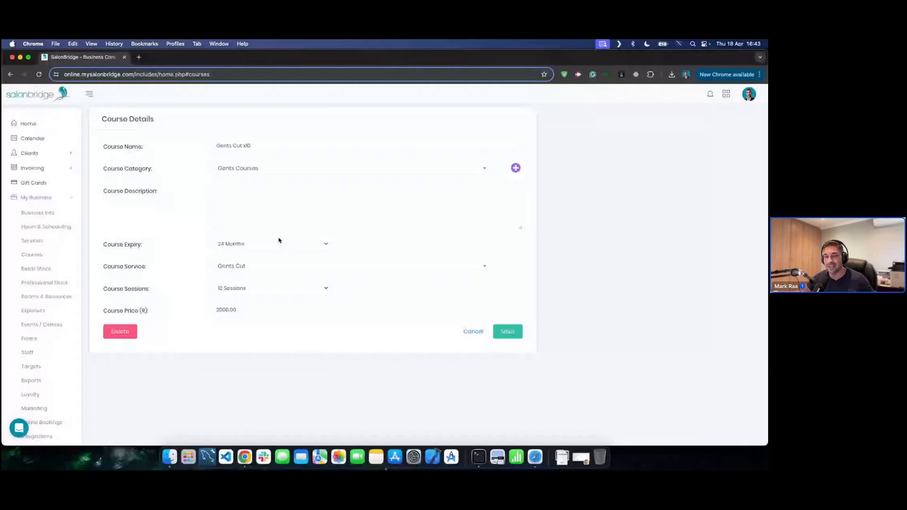
click(248, 268)
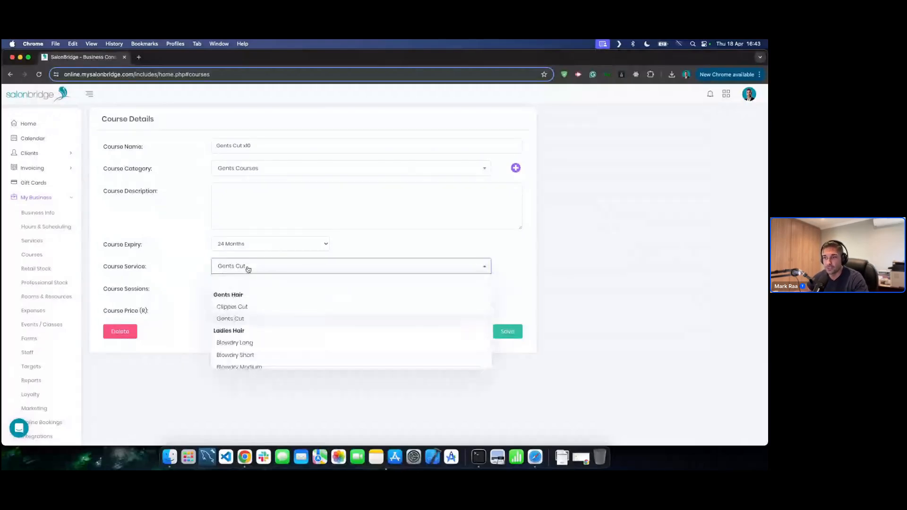
click(240, 325)
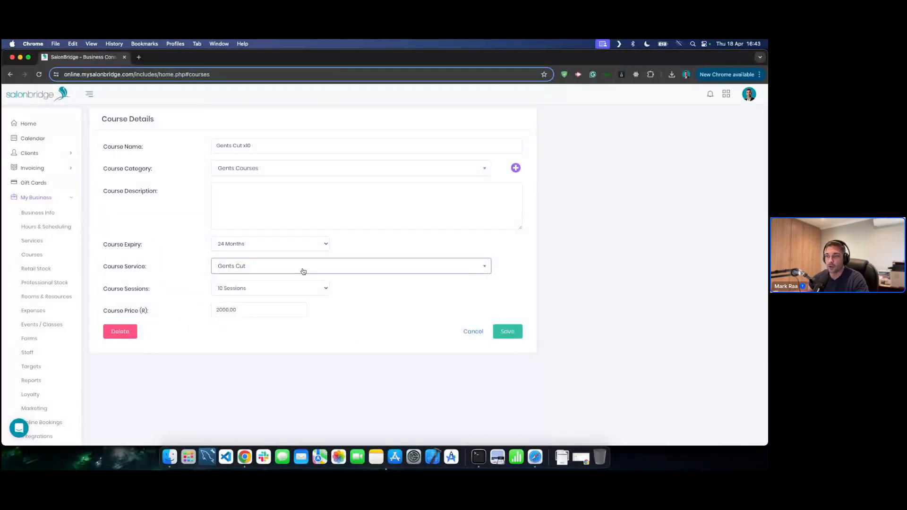
click(323, 267)
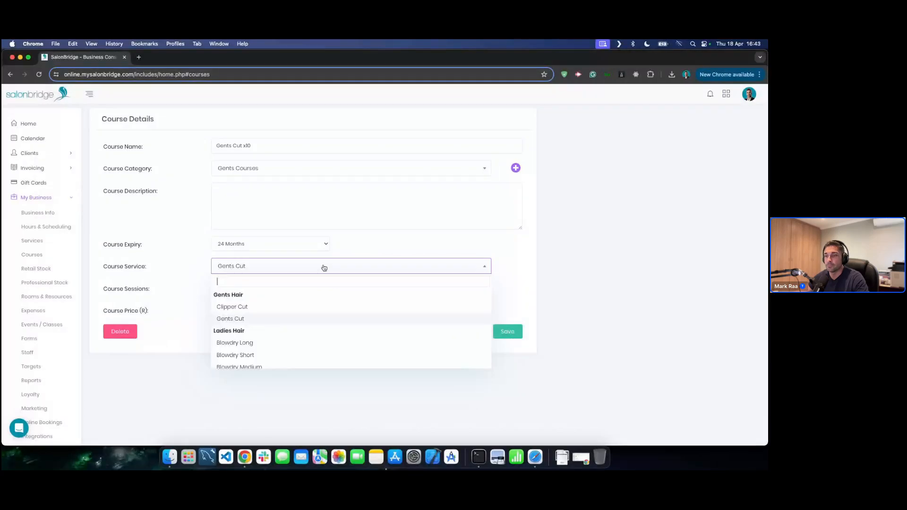
click(324, 268)
click(258, 356)
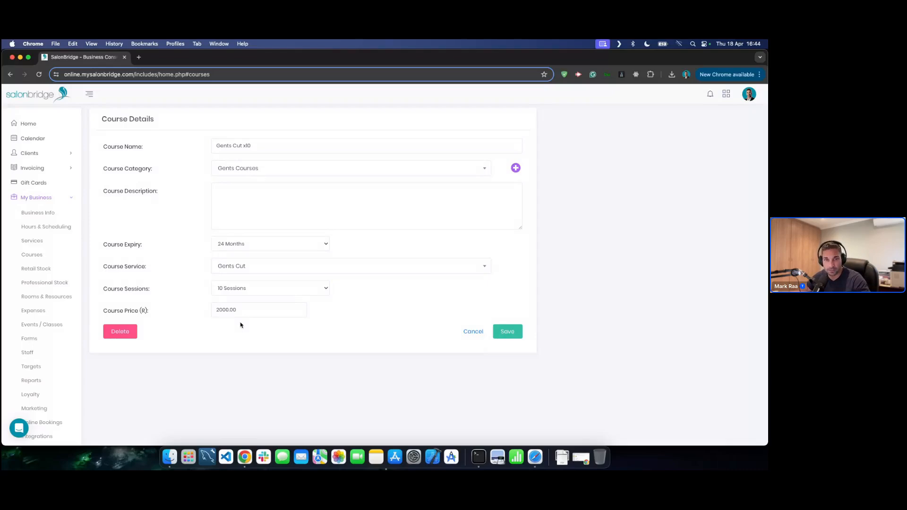
click(473, 332)
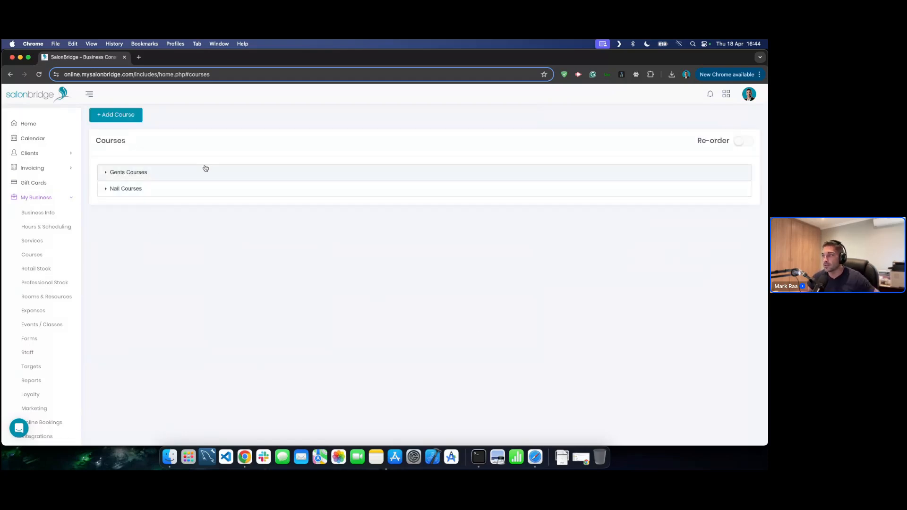
- Open and cancel a new course form, then return to the Calendar
click(124, 117)
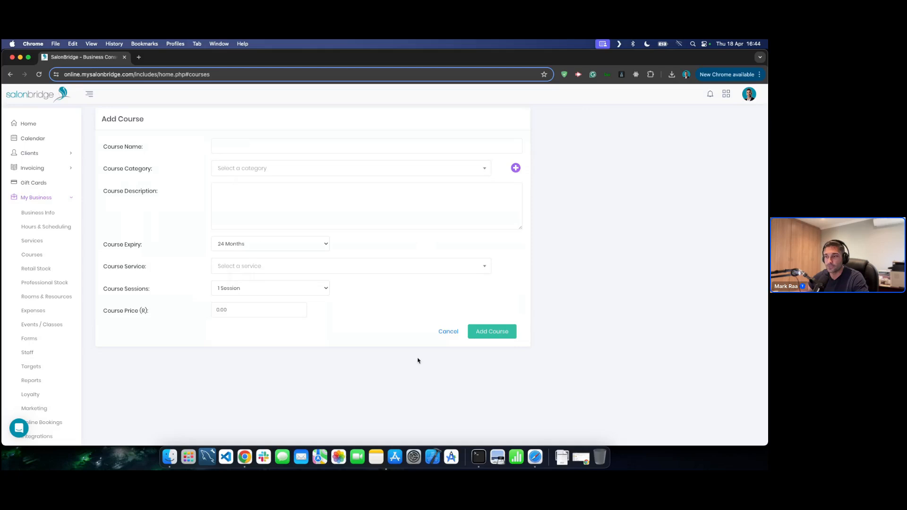
click(448, 331)
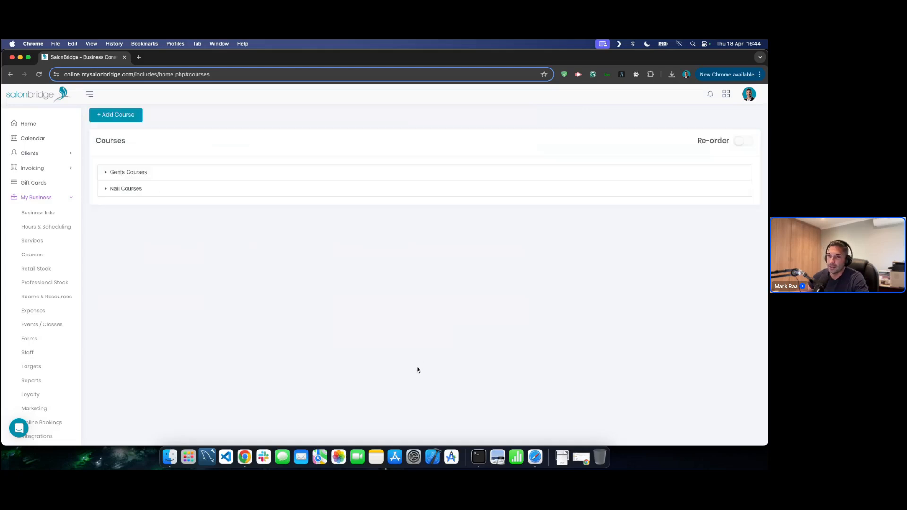
click(41, 139)
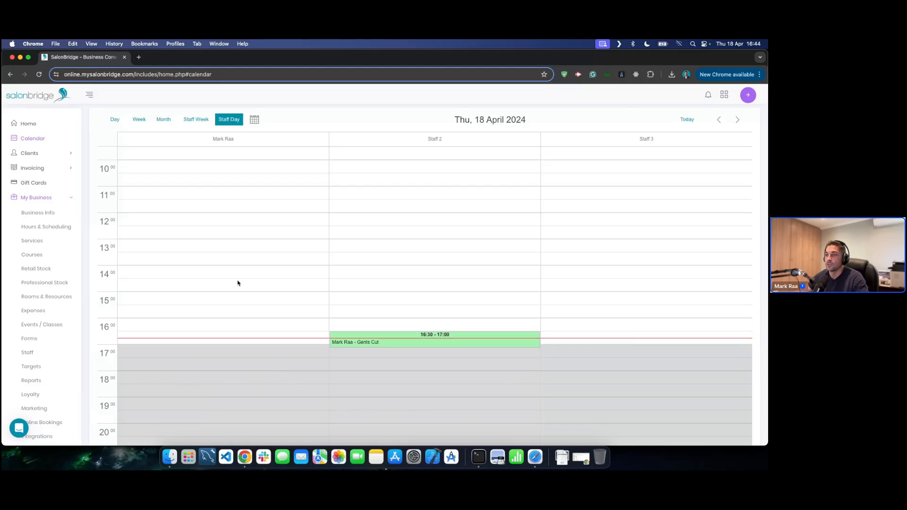
- Start a new course sale and select the client from the suggestions
click(748, 96)
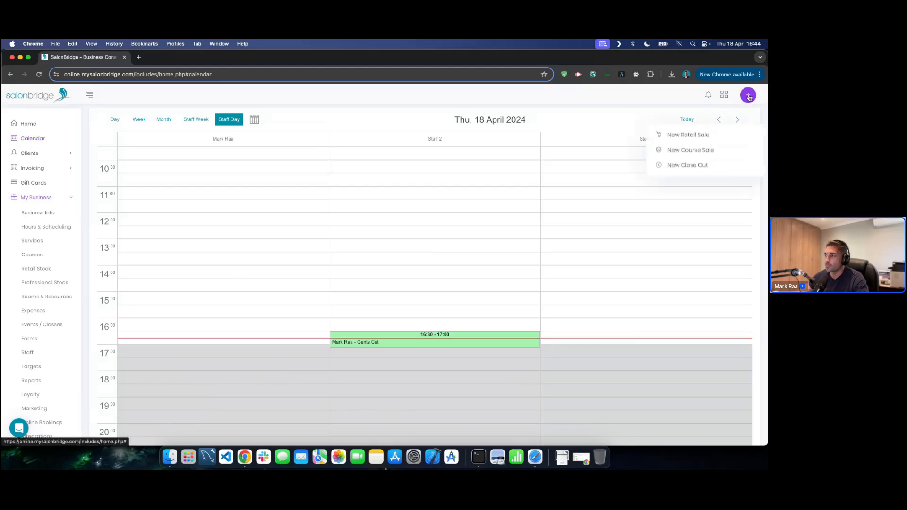
click(689, 150)
click(275, 147)
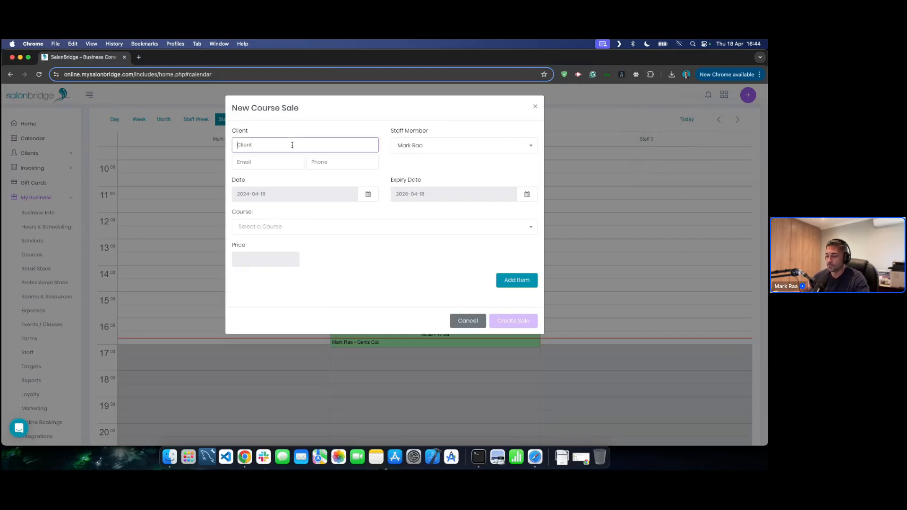
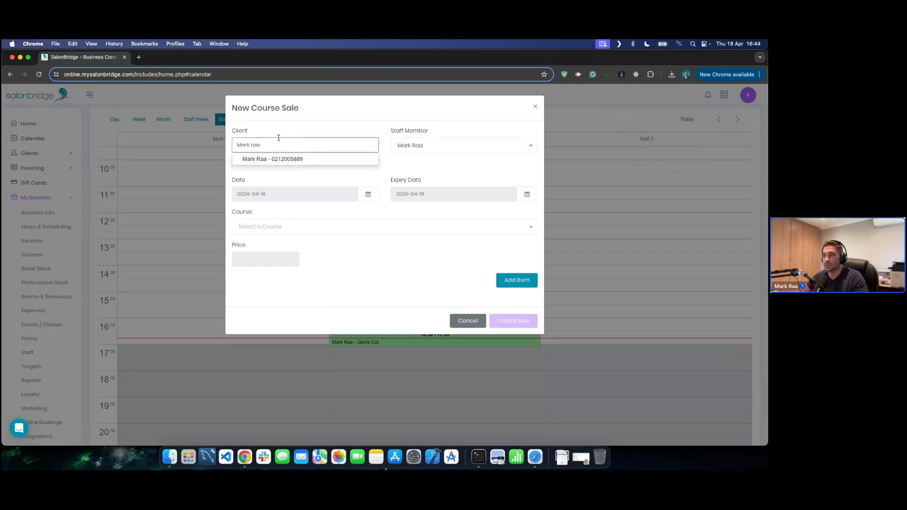
click(272, 159)
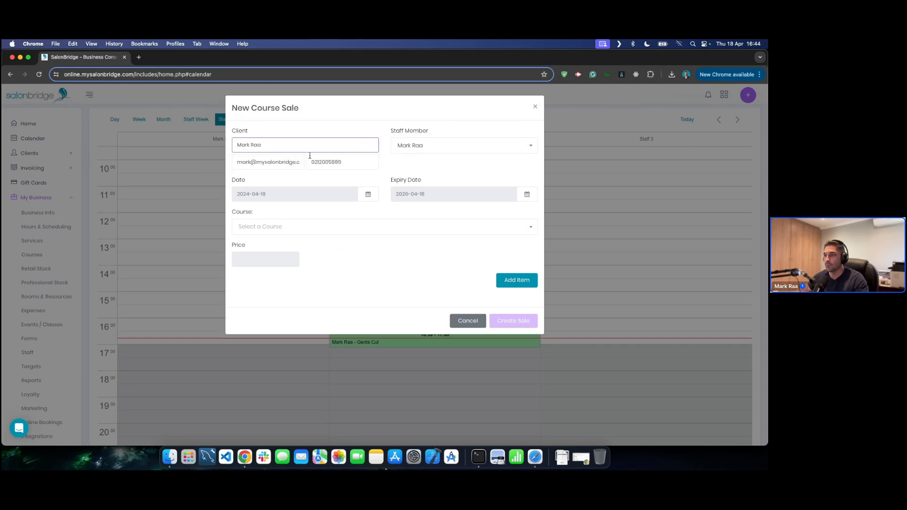
- Add the Gents Cut x10 course, create the sale and pay R2000 by credit card
click(287, 228)
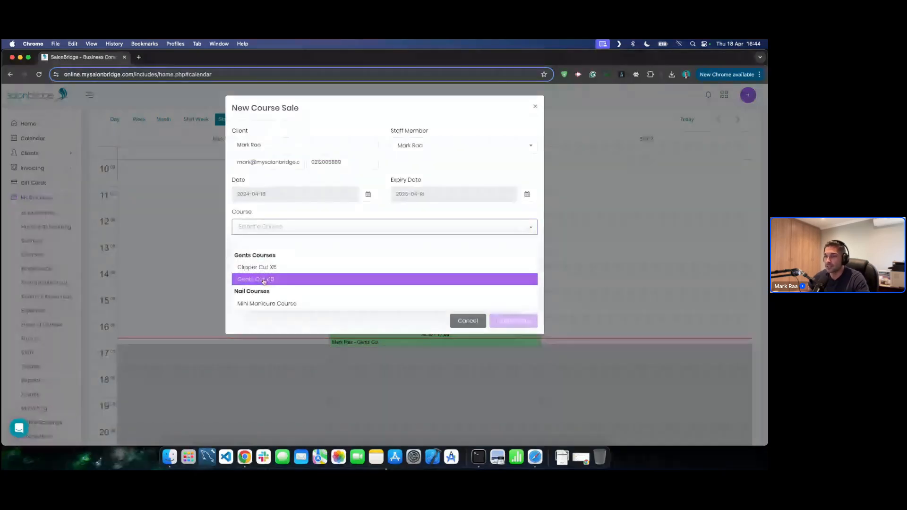
click(258, 279)
click(509, 281)
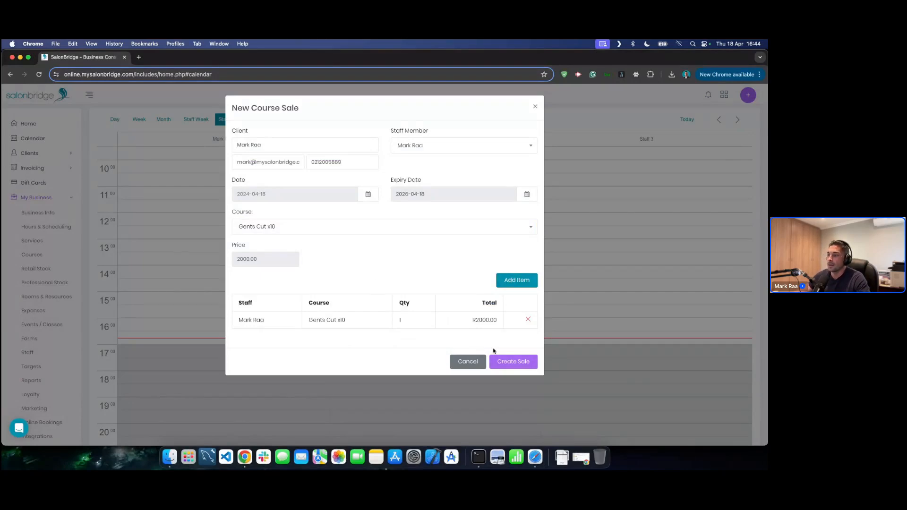
click(511, 362)
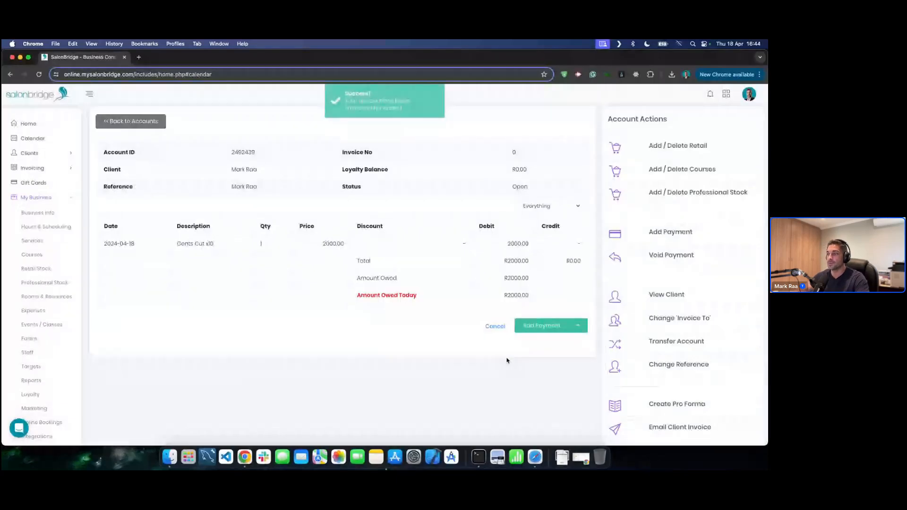
click(531, 326)
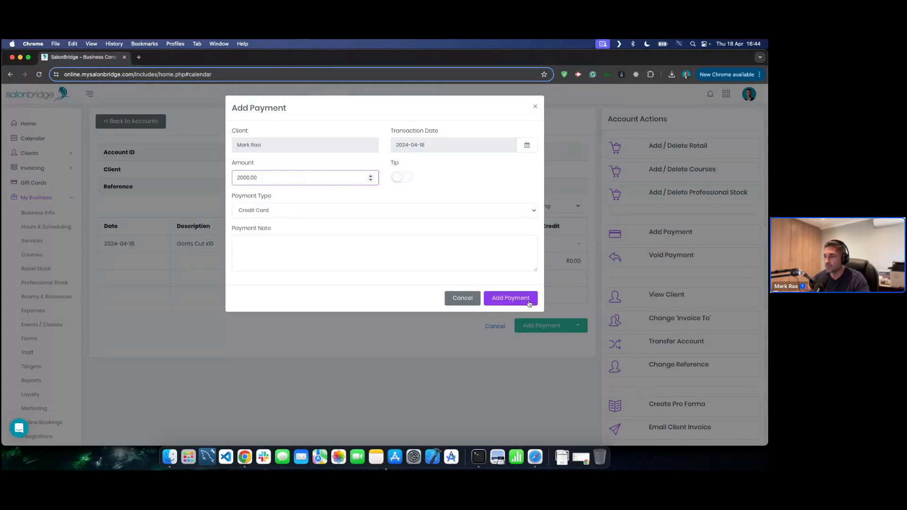
click(511, 300)
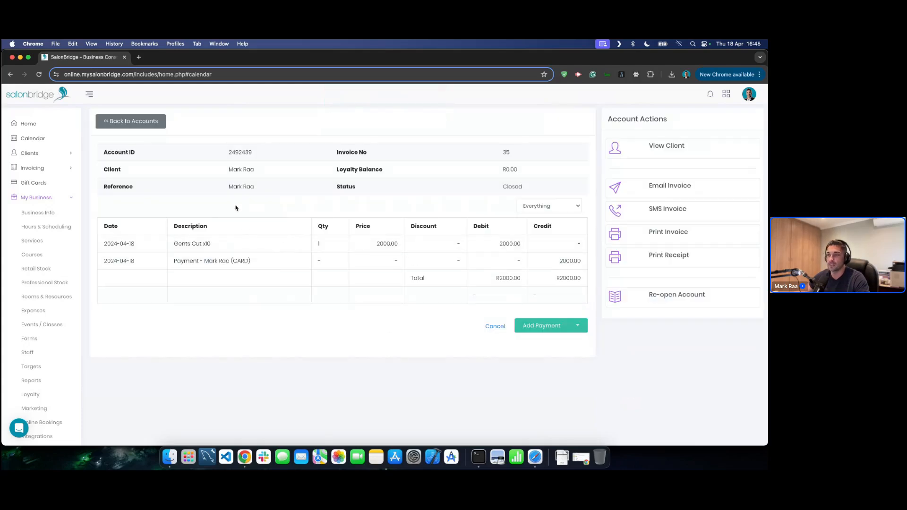
- Book the client a 17:00 Gents Cut with the first staff member and open its details
click(47, 140)
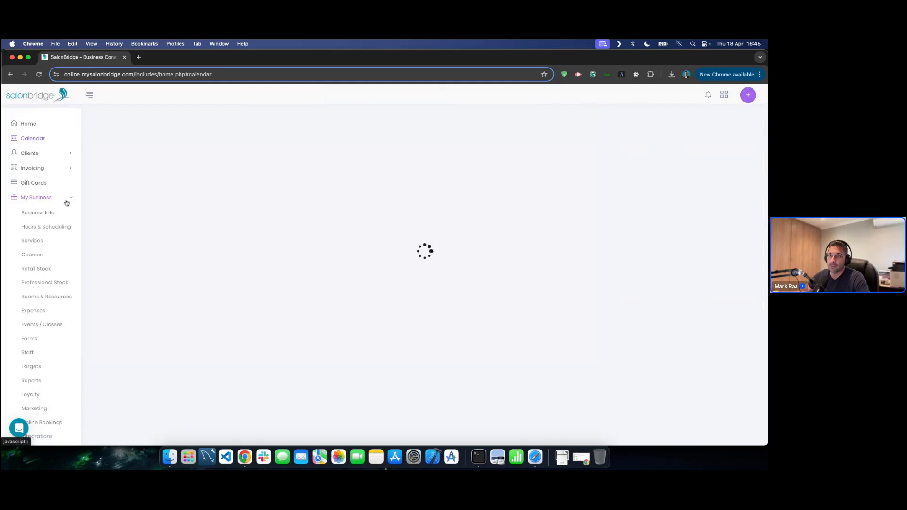
click(67, 200)
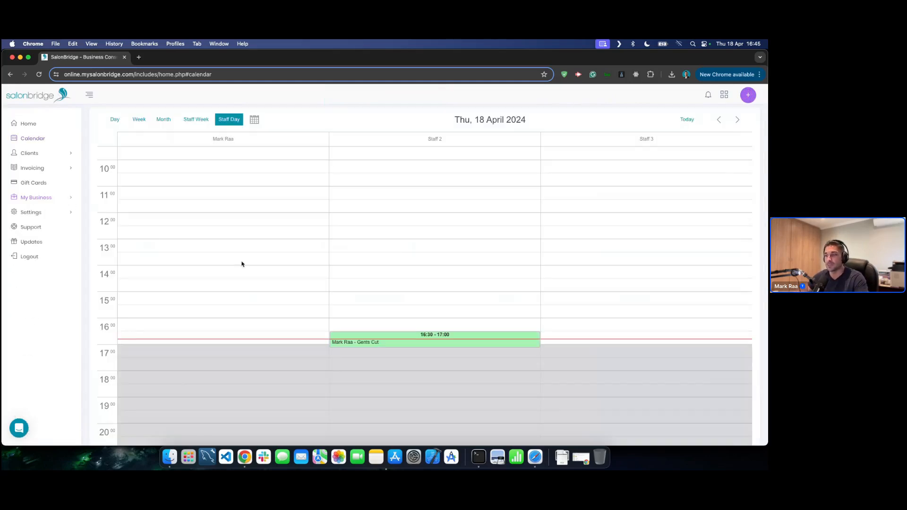
click(224, 352)
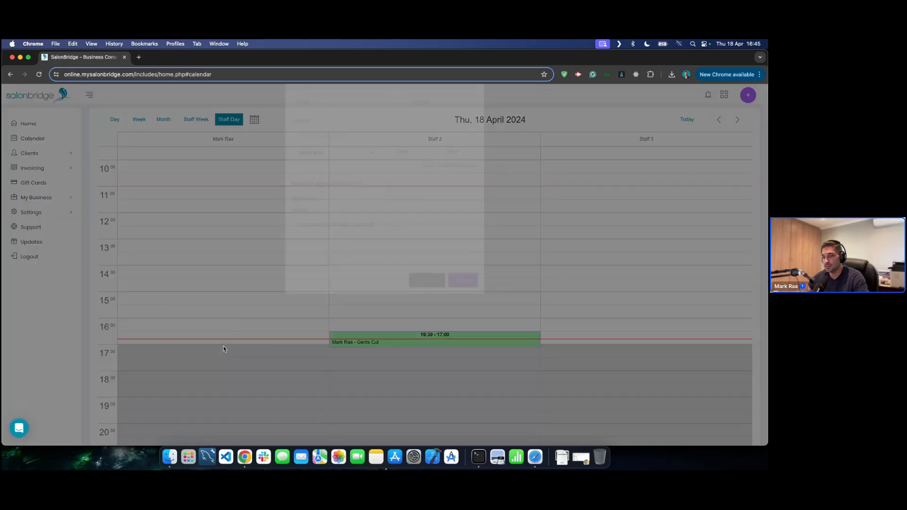
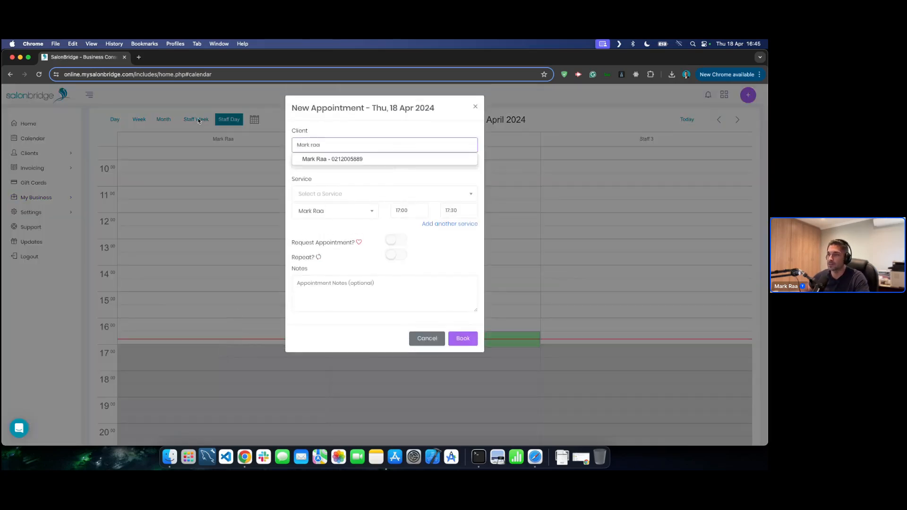
click(340, 159)
click(326, 195)
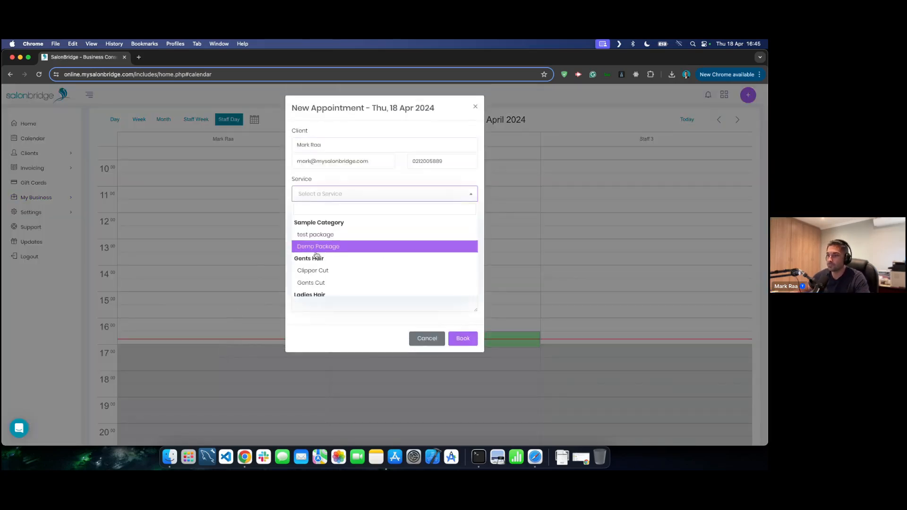
click(314, 271)
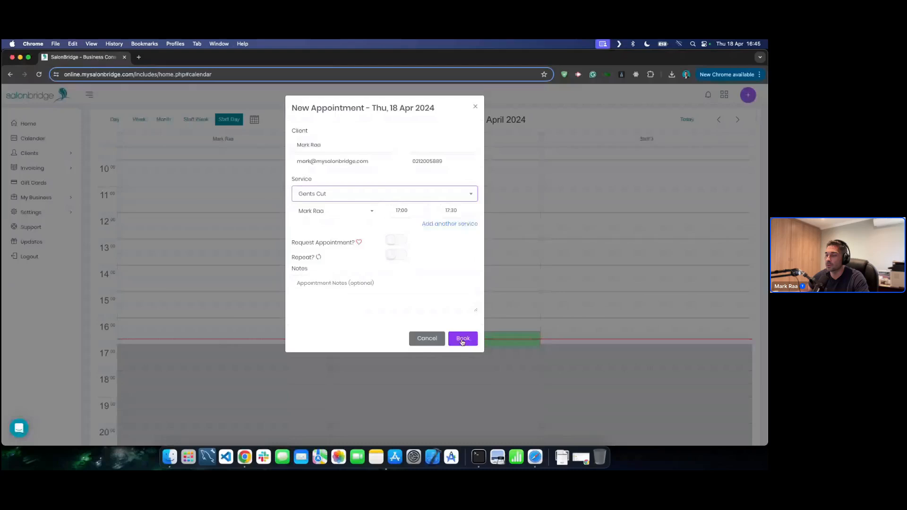
click(462, 340)
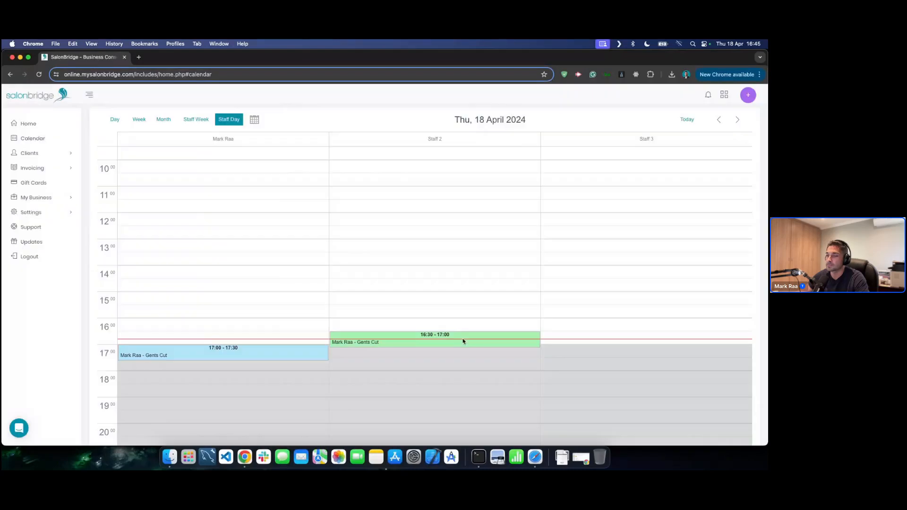
click(208, 356)
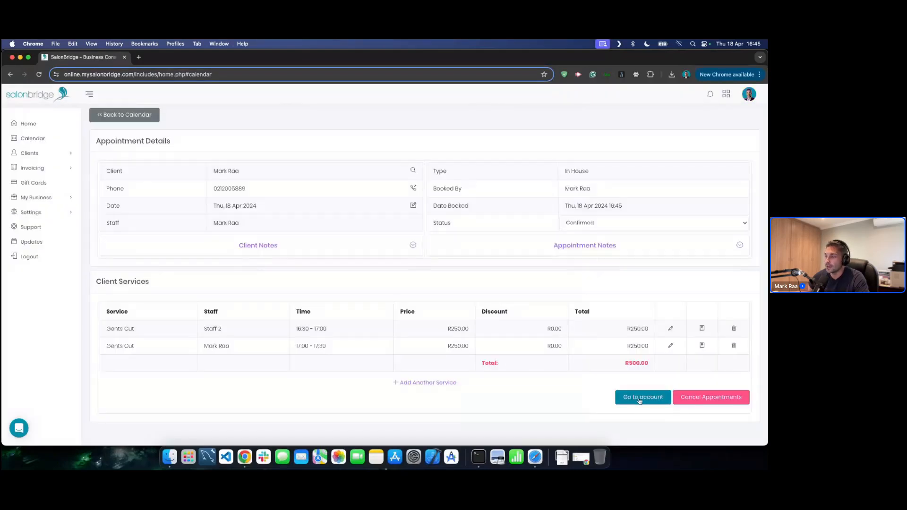
- Go to the appointment's account and close the regular payment form without paying
click(638, 398)
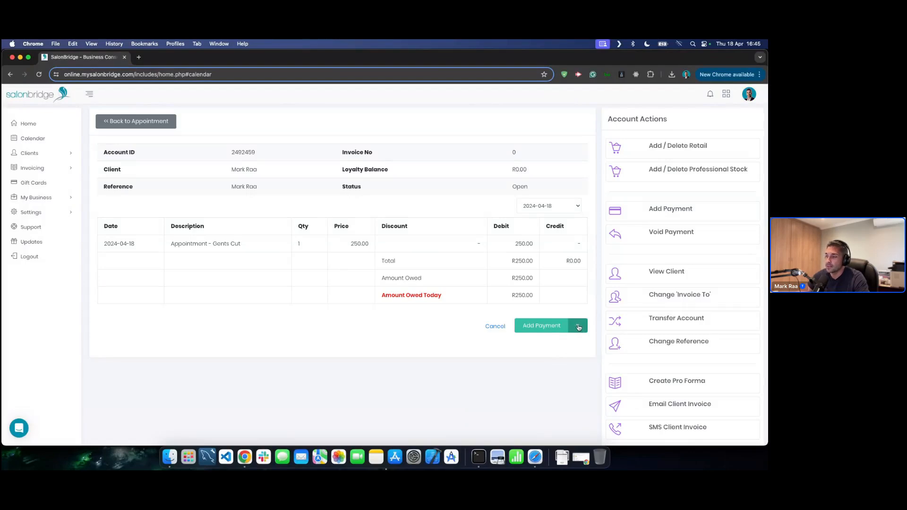
click(578, 327)
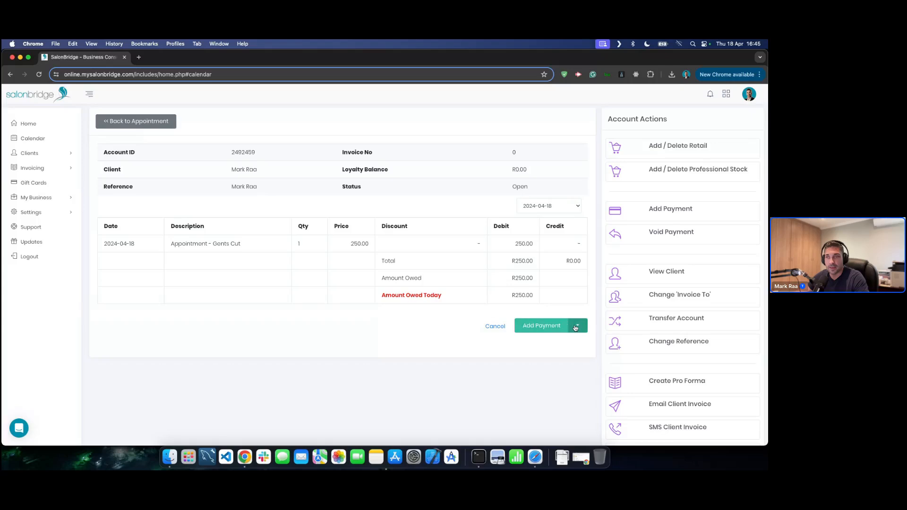
click(542, 327)
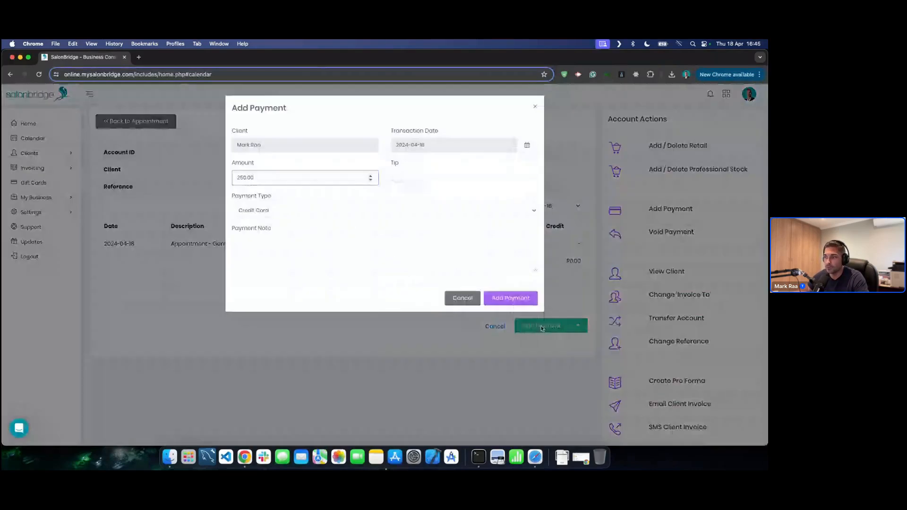
click(463, 298)
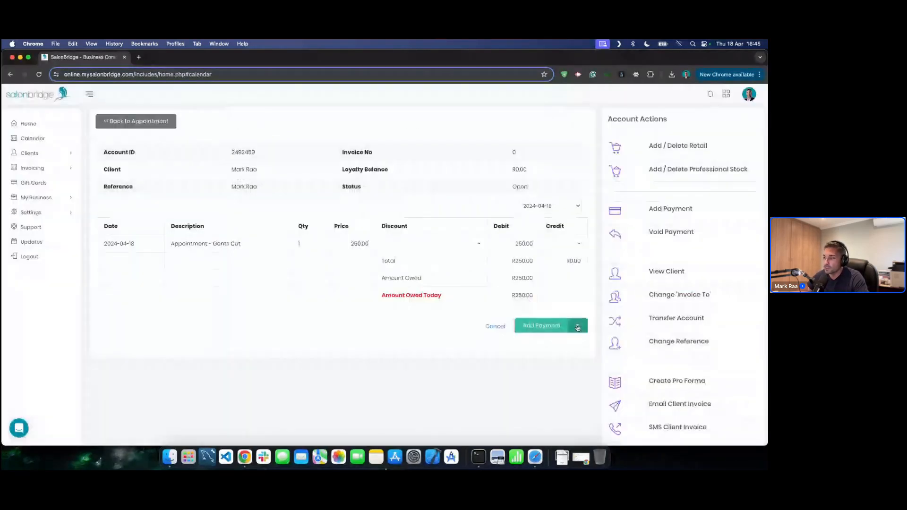
- Redeem a Gents Cut x10 session against the 17:00 Gents Cut service
click(578, 327)
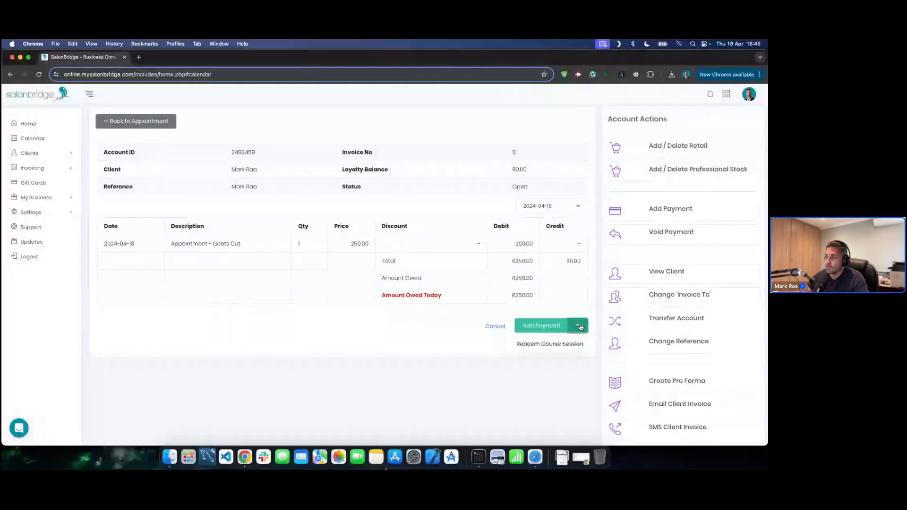
click(551, 345)
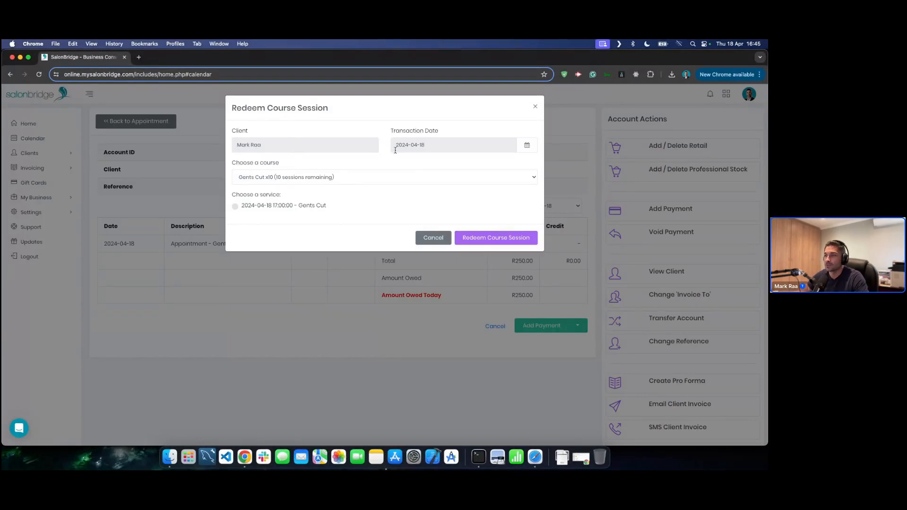
click(273, 176)
click(254, 180)
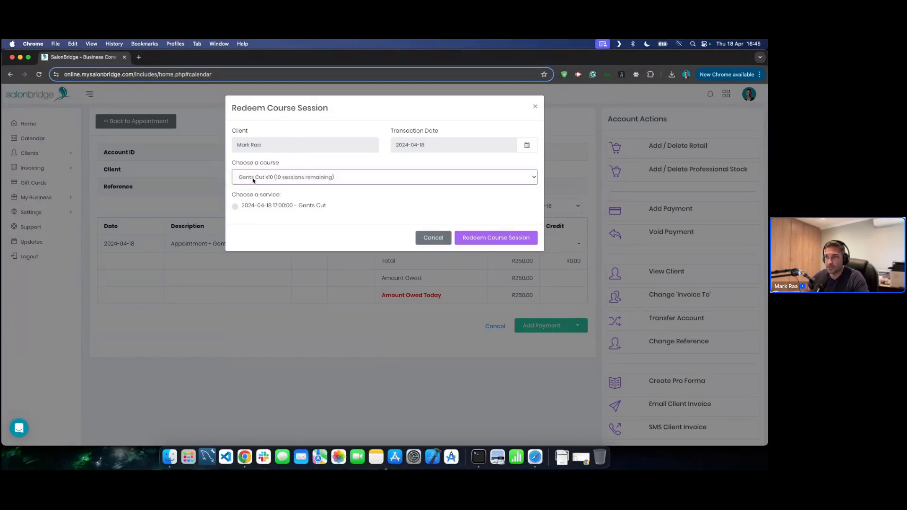
click(328, 179)
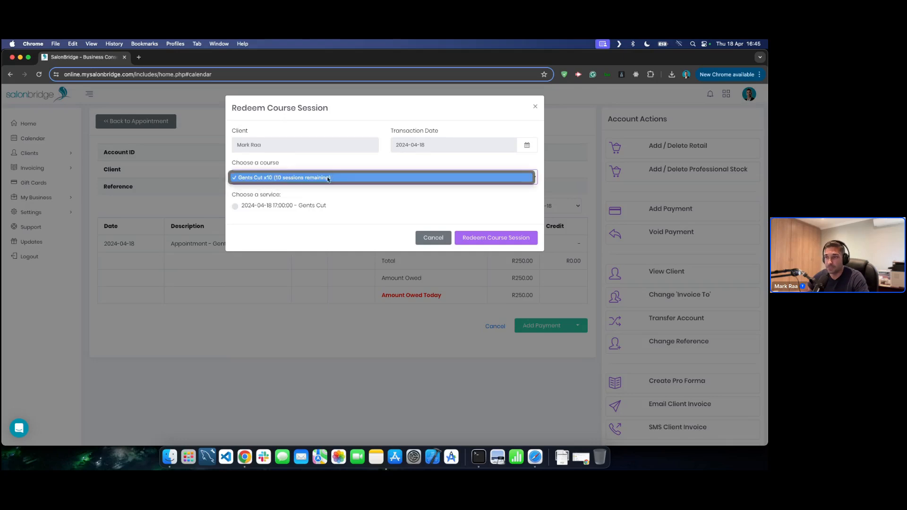
click(263, 178)
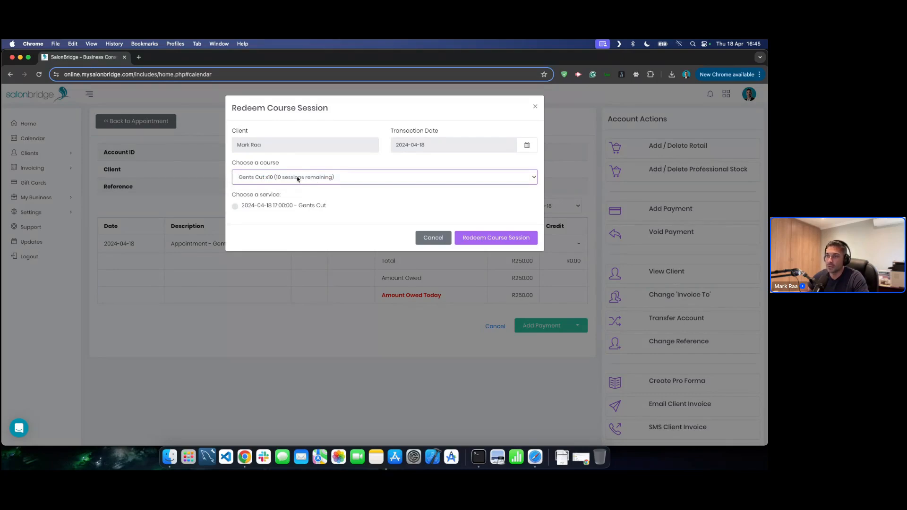
click(235, 207)
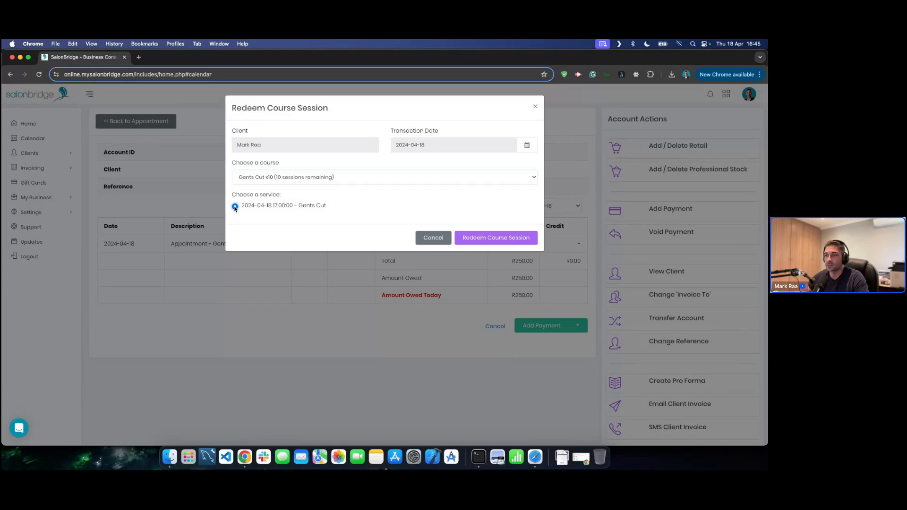
click(482, 239)
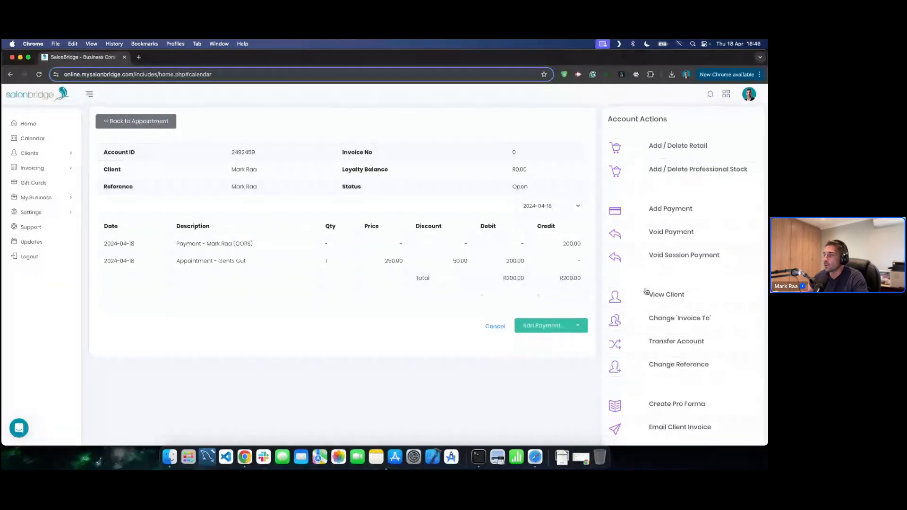
- View the client's Courses, showing Gents Cut x10 with 9 of 10 sessions left, expiring 2026-04-18
click(669, 296)
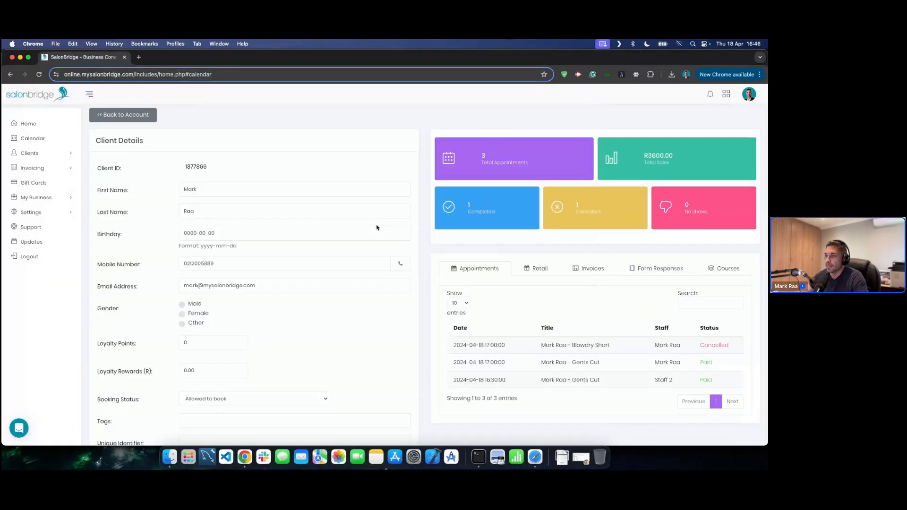
click(724, 268)
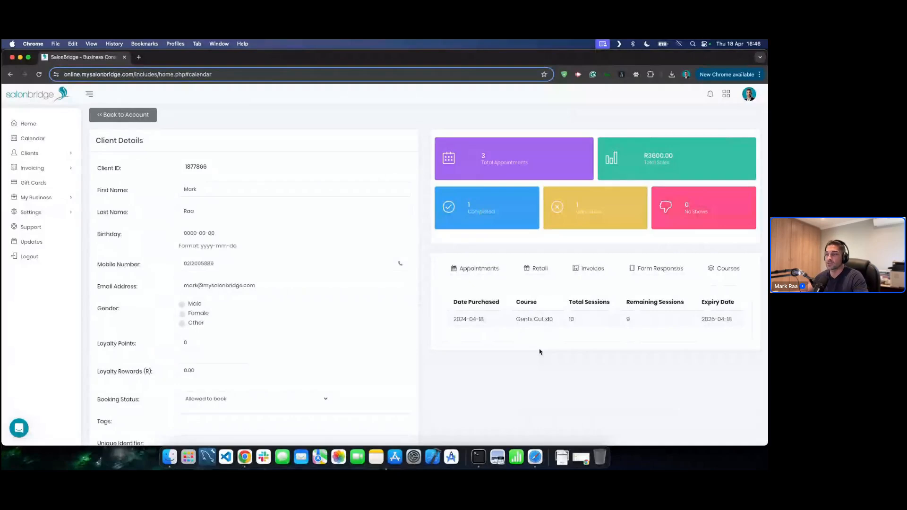
scroll(540, 352, down, 1)
scroll(247, 203, up, 1)
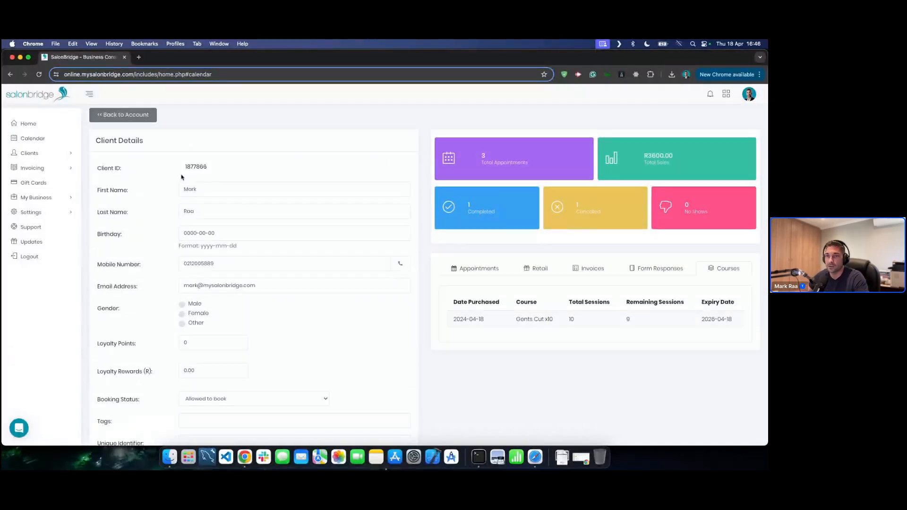
click(52, 199)
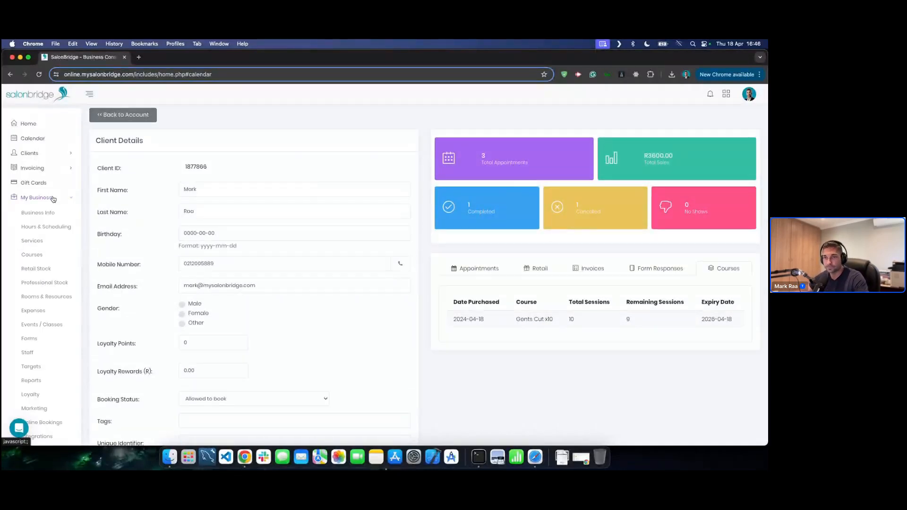
- Open Retail Stock, expand Neutrogena, and inspect the Daily Moisturizer details before cancelling
click(34, 269)
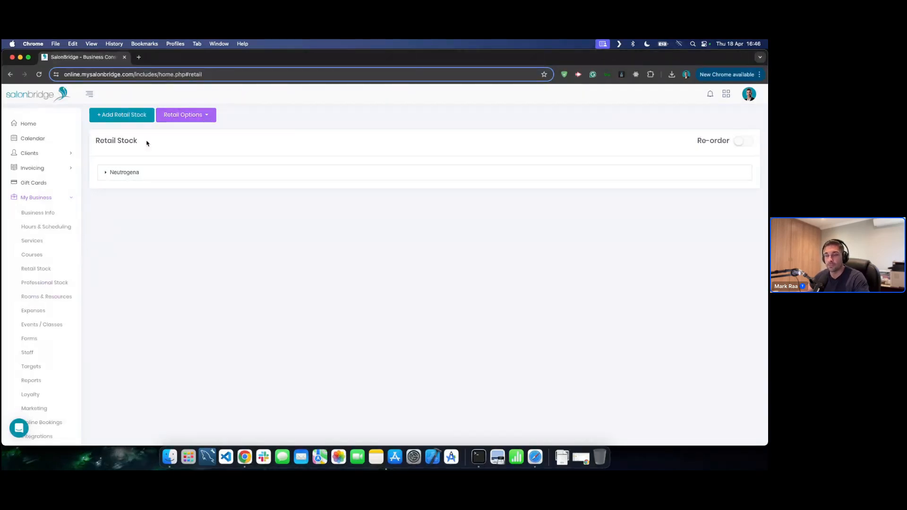
click(158, 175)
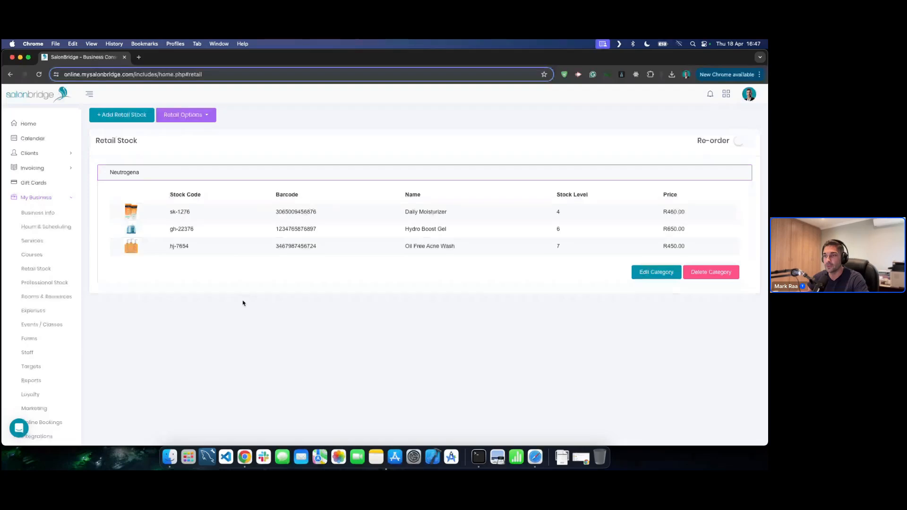
click(241, 214)
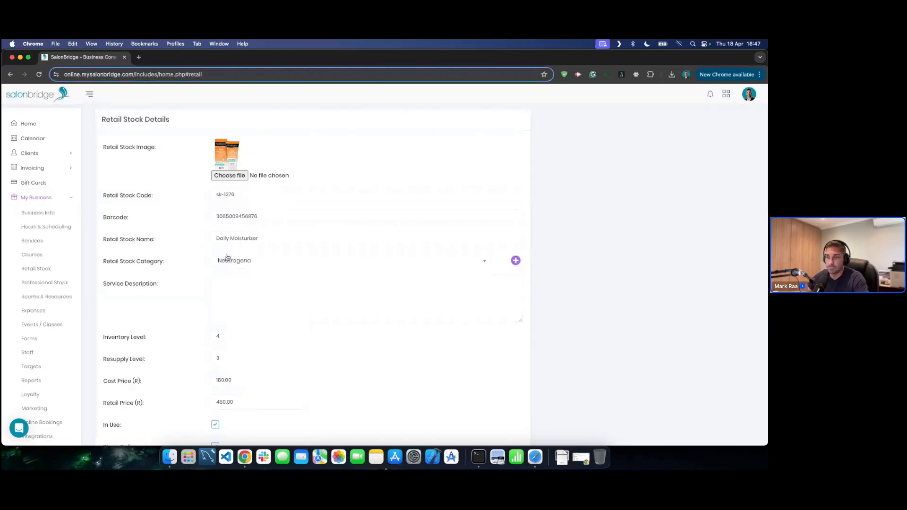
scroll(300, 276, down, 2)
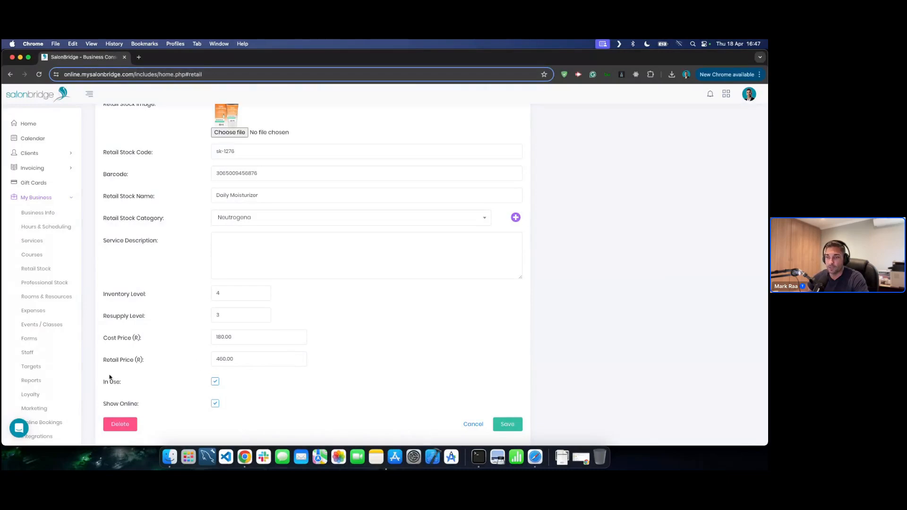
click(474, 425)
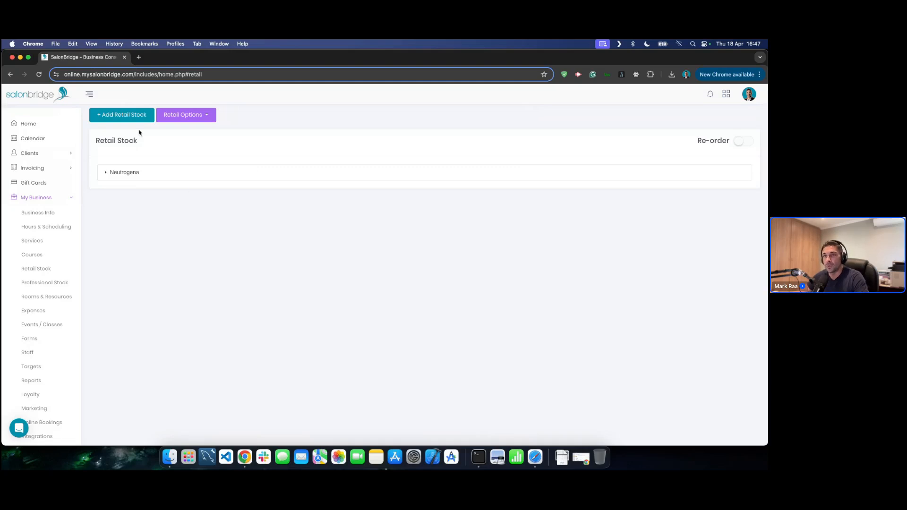
- Dismiss a new stock item form, then reorder Neutrogena so Oil Free Acne Wash comes first
click(117, 116)
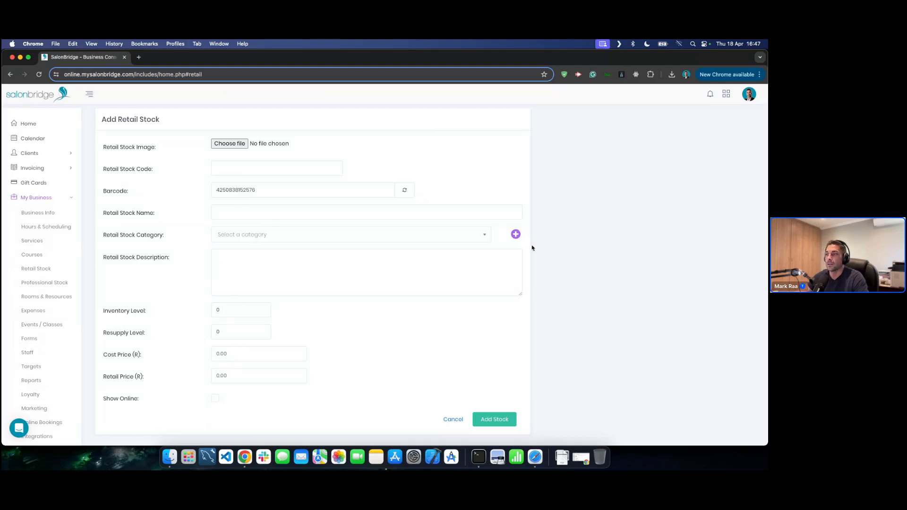
click(455, 420)
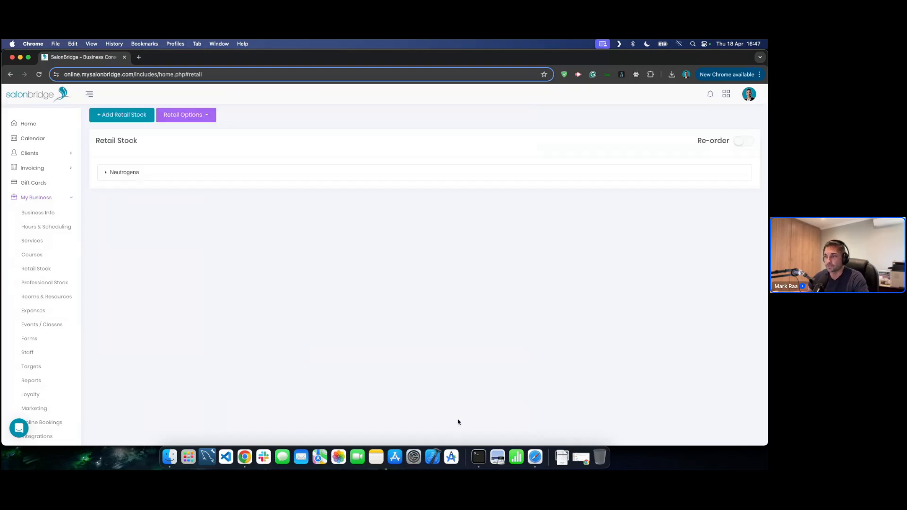
click(296, 174)
click(744, 141)
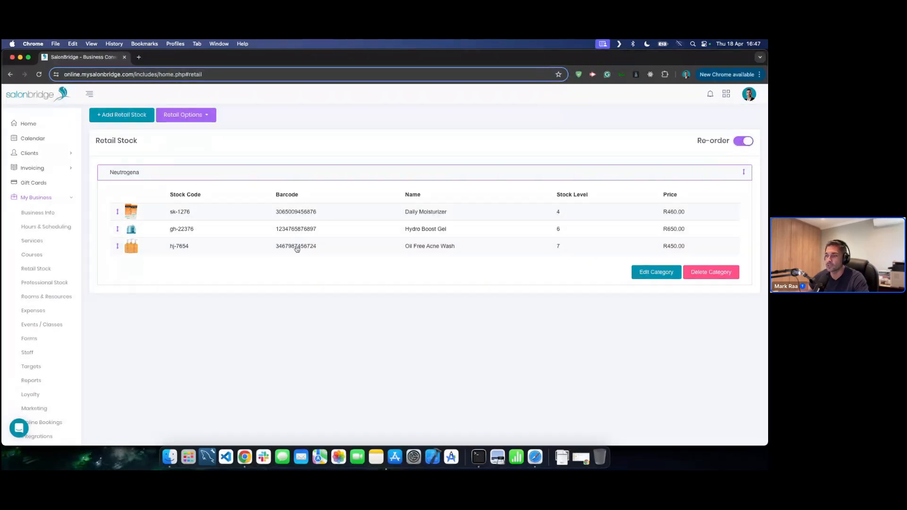
drag(297, 246, 273, 232)
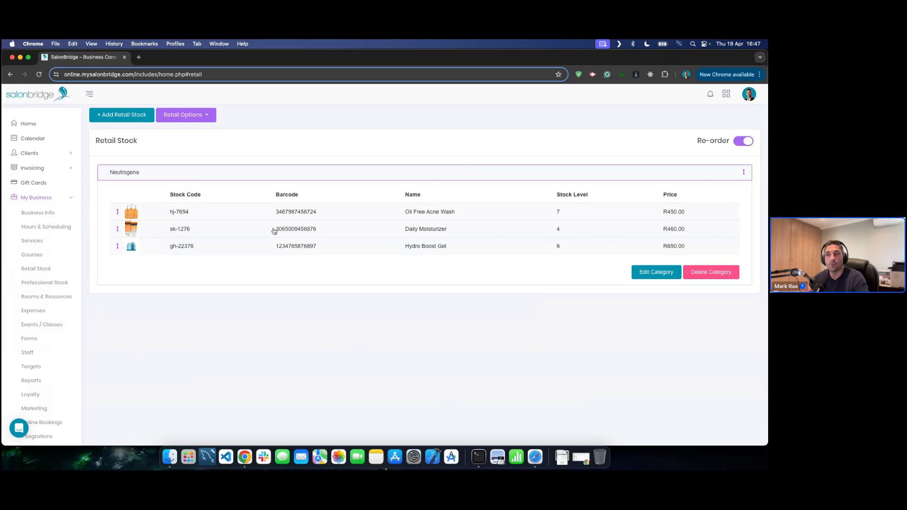
click(744, 142)
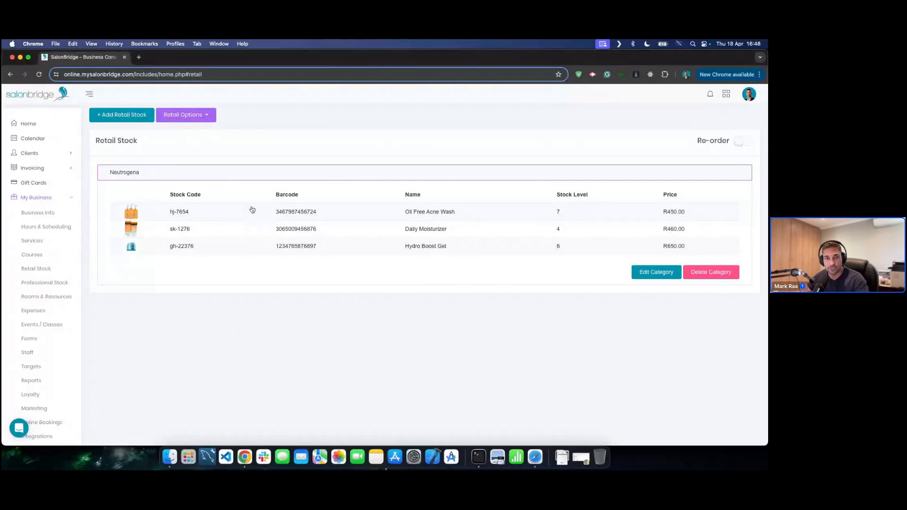
- Collapse the Neutrogena category and bring up the Retail Options menu
click(278, 177)
click(277, 177)
click(278, 177)
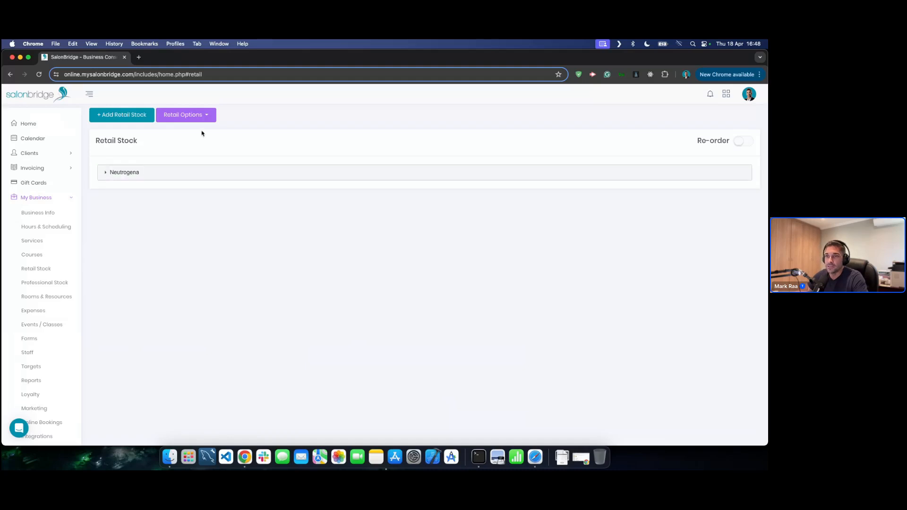
click(201, 117)
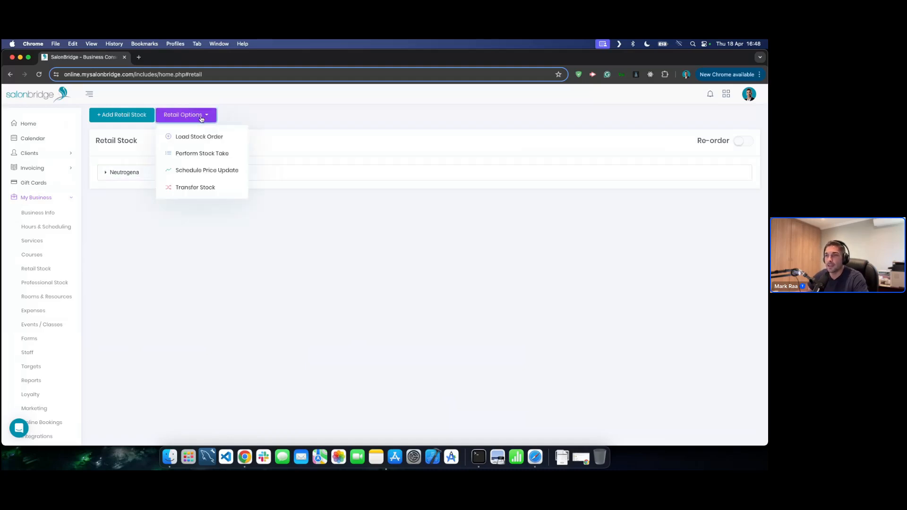
- Start a stock order with invoice number Inv-123 and total 450
click(189, 138)
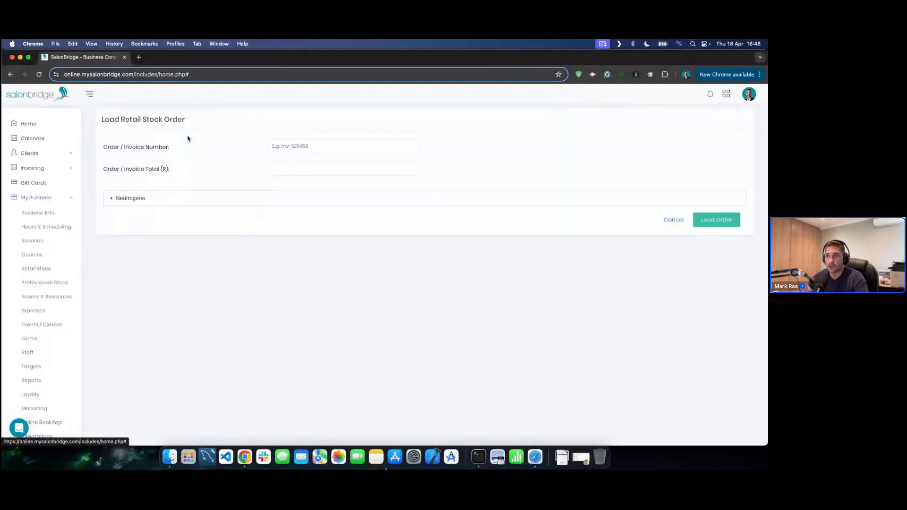
click(326, 145)
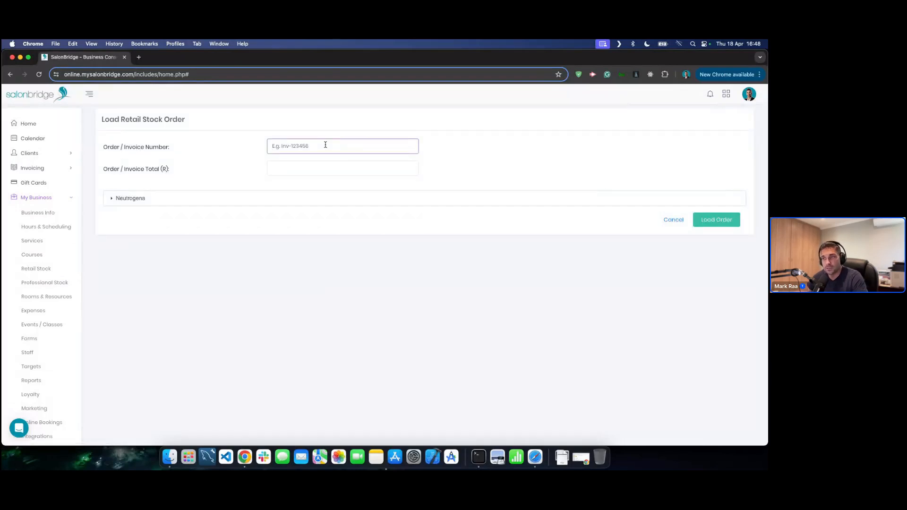
text(In)
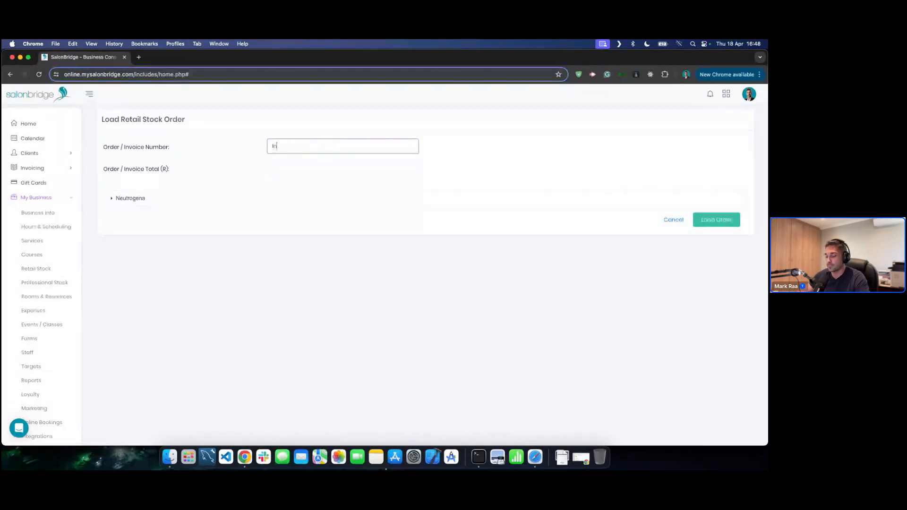
text(v-123)
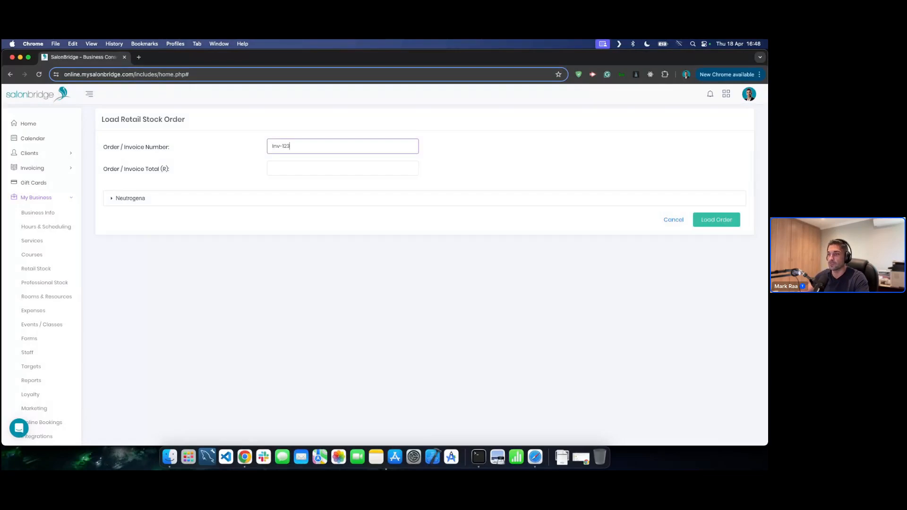
click(311, 166)
text(450)
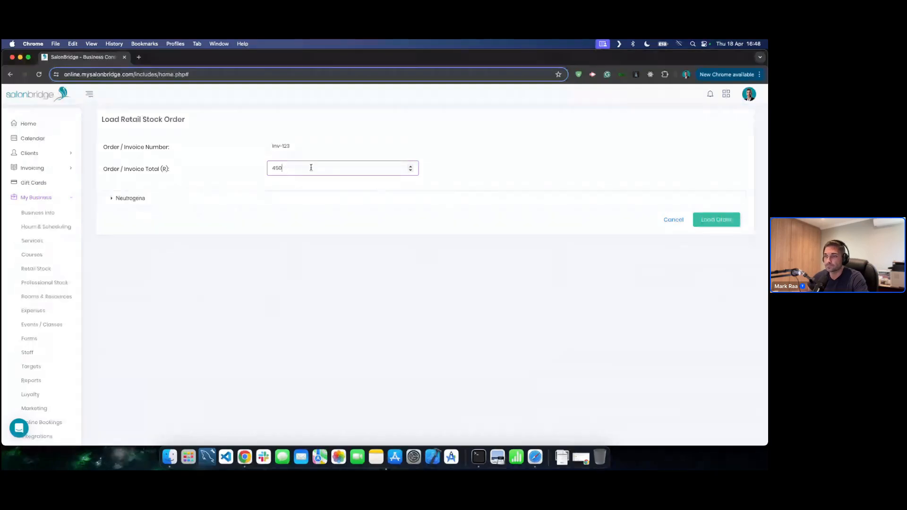
- Receive 1 Oil Free Acne Wash, 1 Daily Moisturizer and 2 Hydro Boost Gel, loading without an expense
click(307, 197)
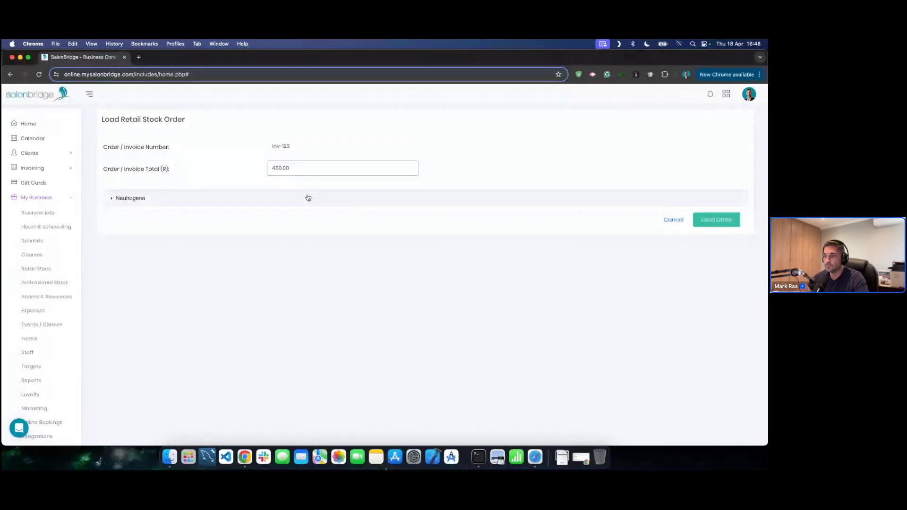
click(537, 243)
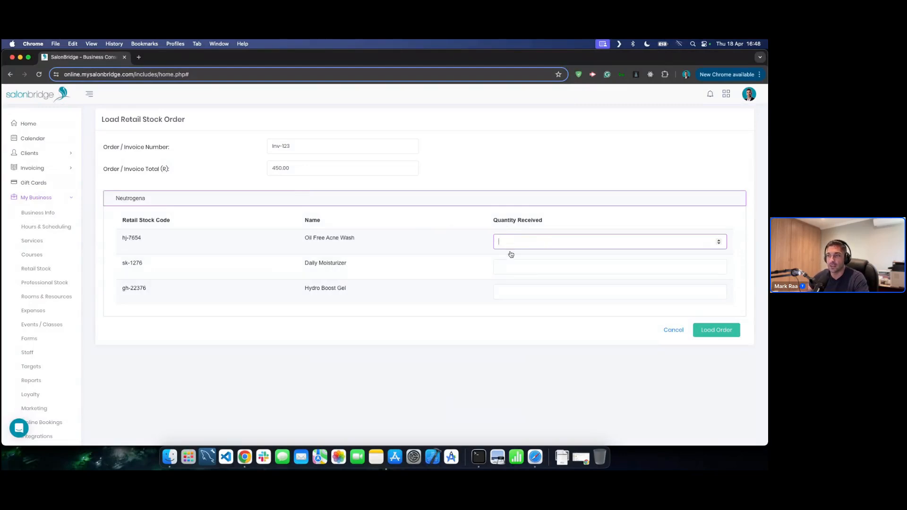
text(1)
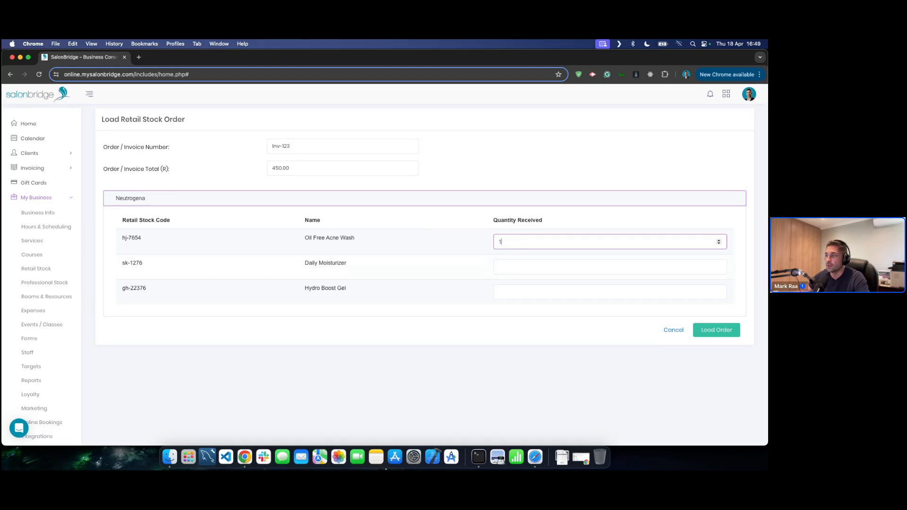
click(512, 266)
text(1)
click(514, 290)
text(2)
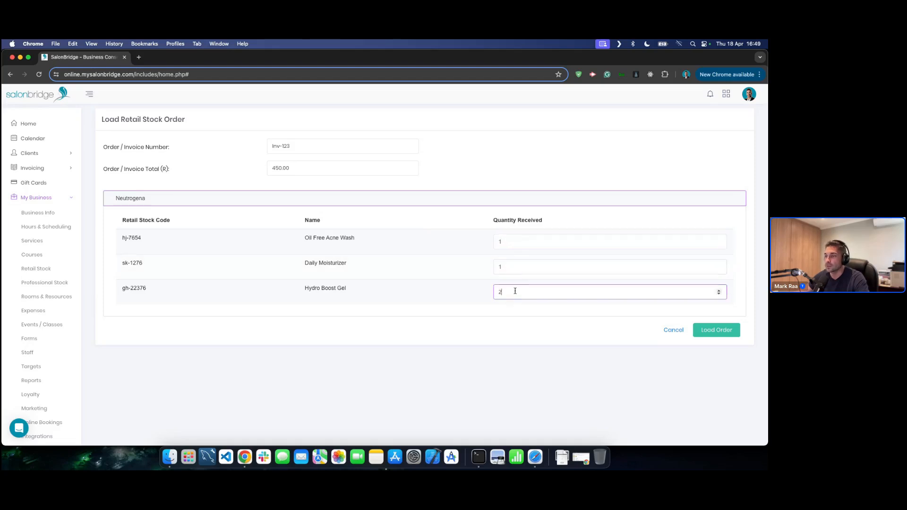
click(712, 333)
click(393, 312)
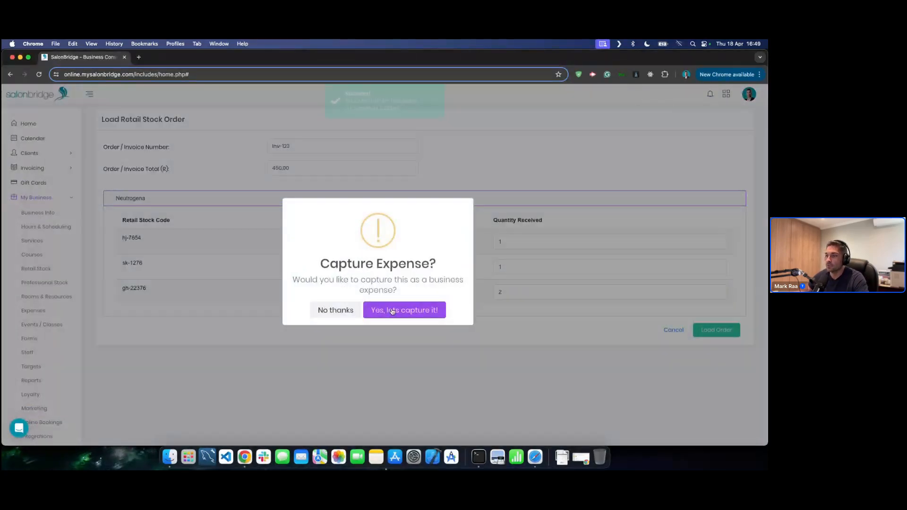
click(335, 311)
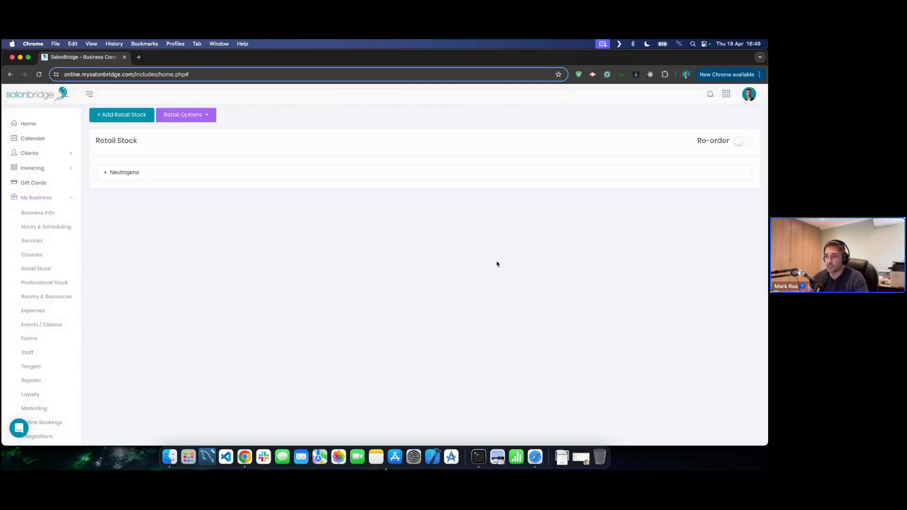
click(284, 177)
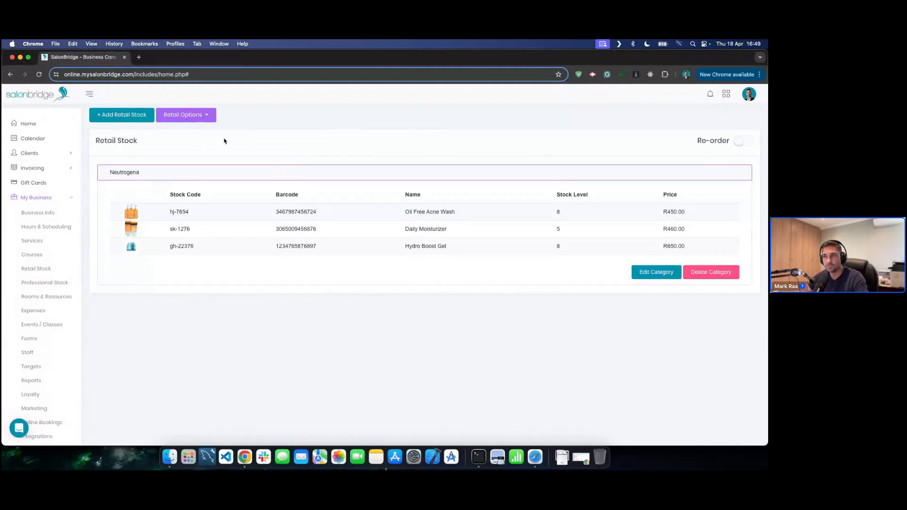
- Start a stock take showing Neutrogena quantities on hand of 8, 5 and 8
click(195, 116)
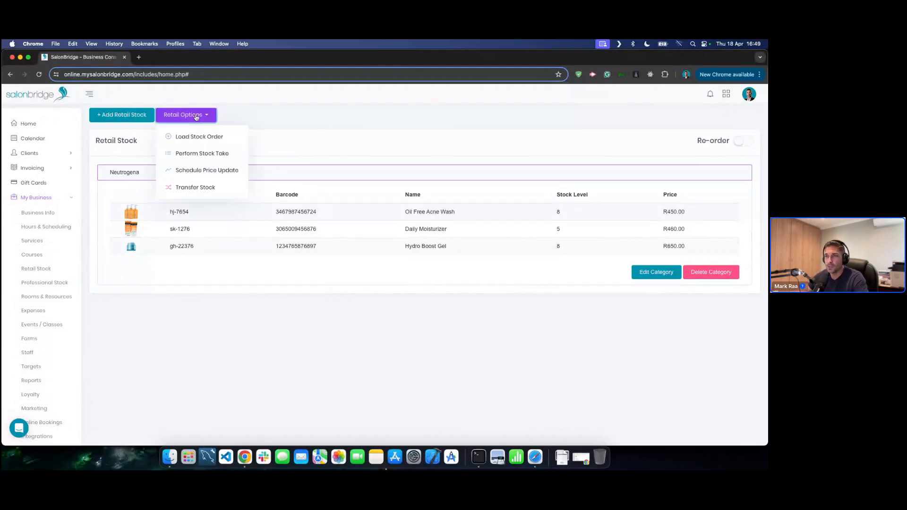
click(194, 155)
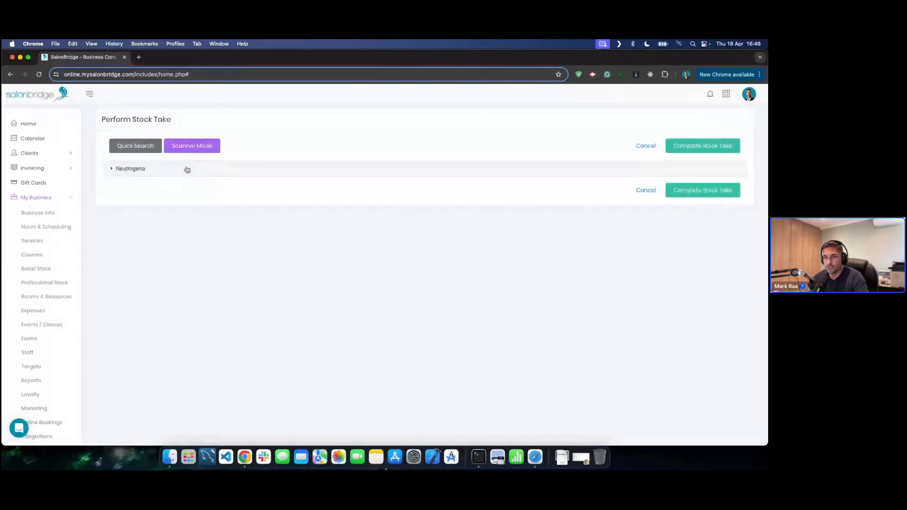
click(187, 170)
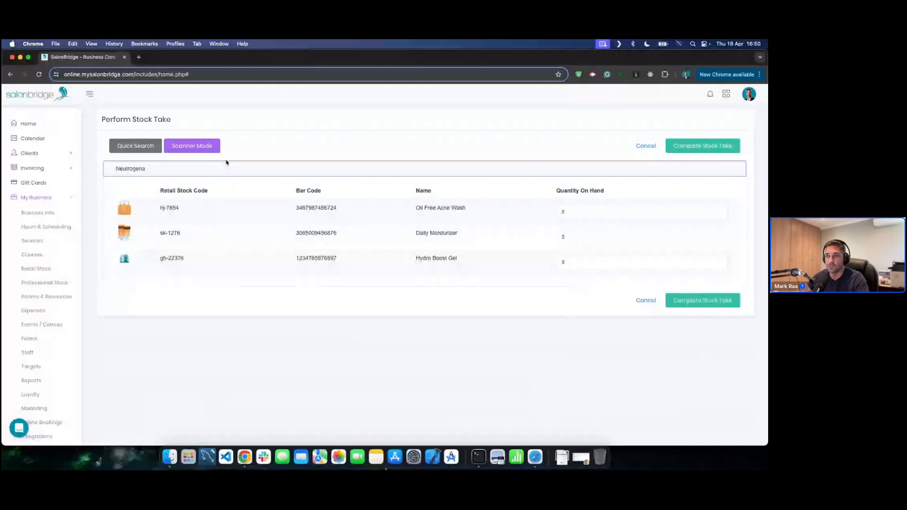
- Open and cancel Scanner Mode, then switch to the Safari window
click(188, 147)
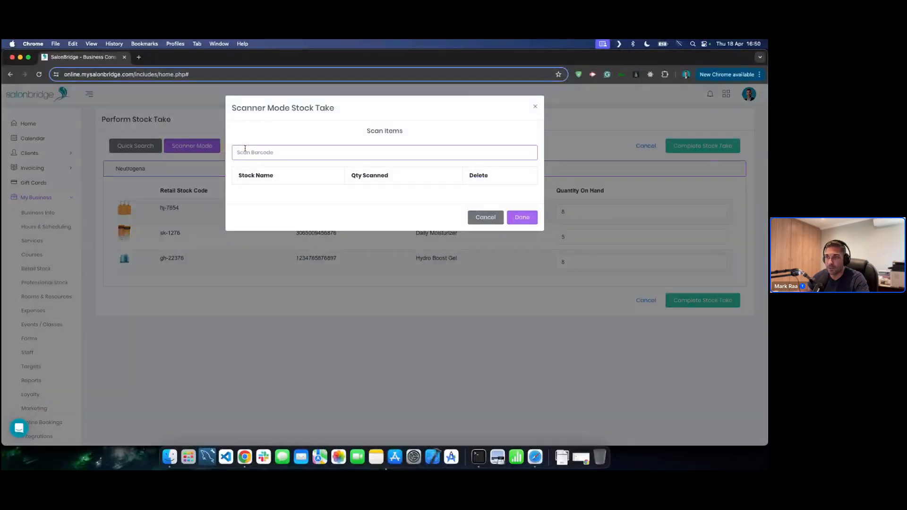
click(481, 217)
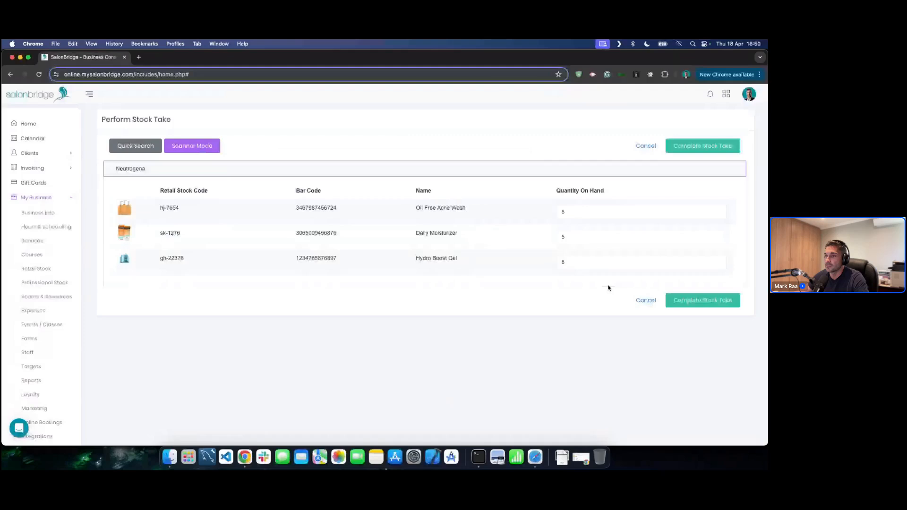
key(super+Tab)
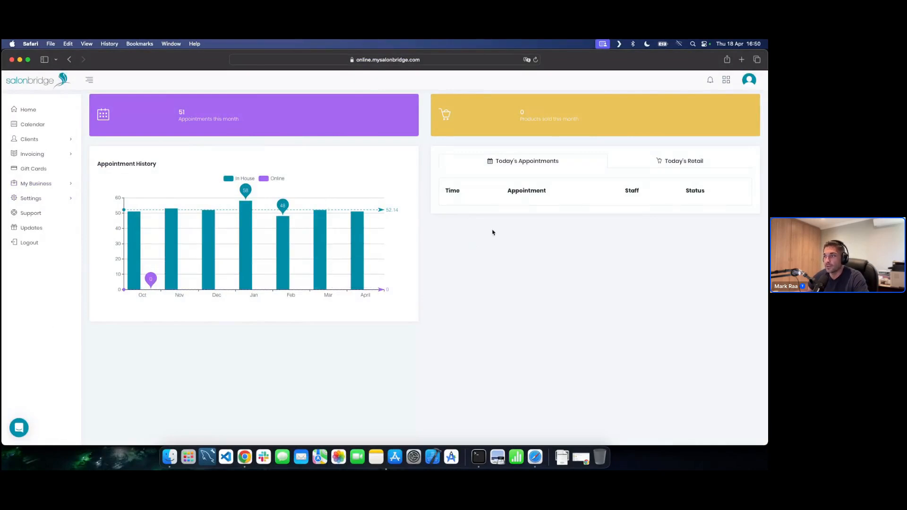
- In Safari, open Retail Stock and start a stock take
click(41, 185)
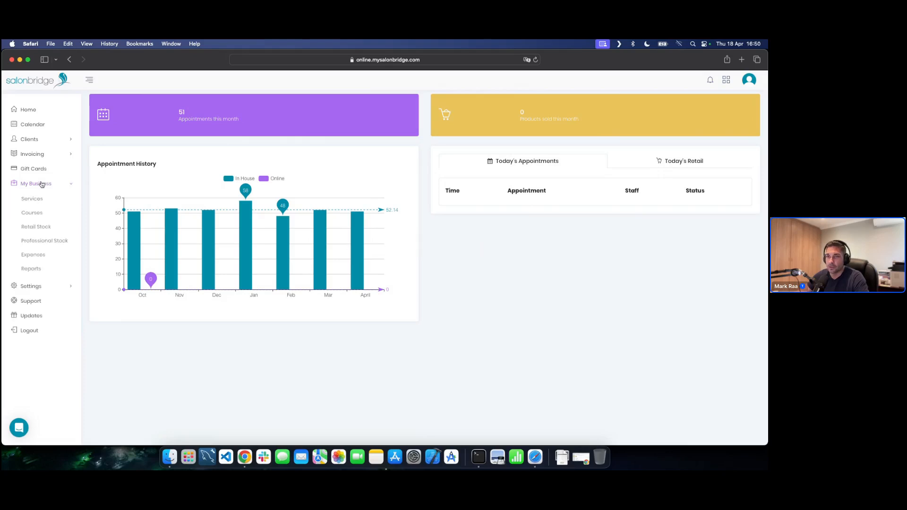
click(33, 228)
click(197, 163)
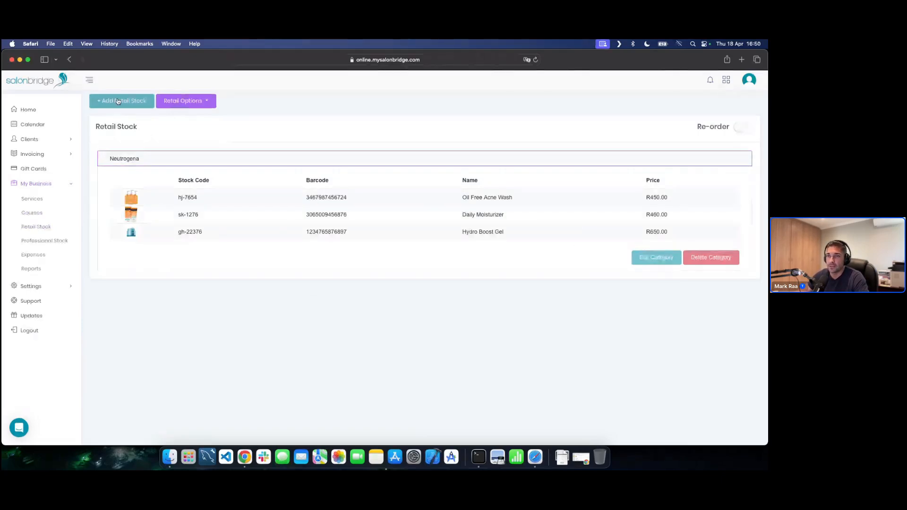
click(200, 102)
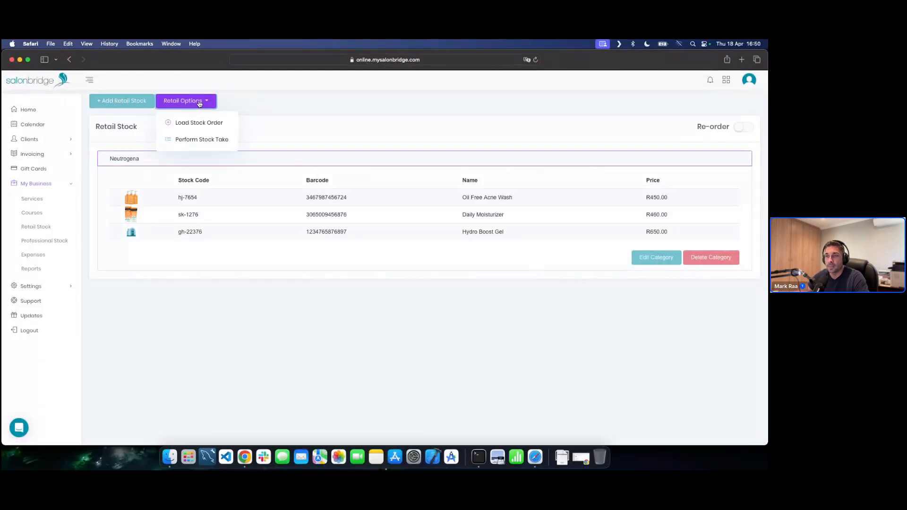
click(193, 141)
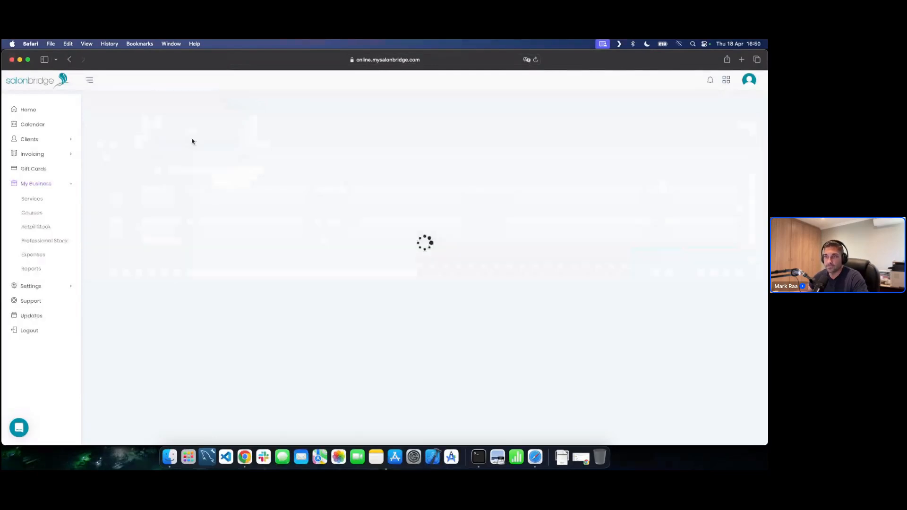
- Check the blank Neutrogena quantity fields, then switch back to the Chrome stock take
click(372, 160)
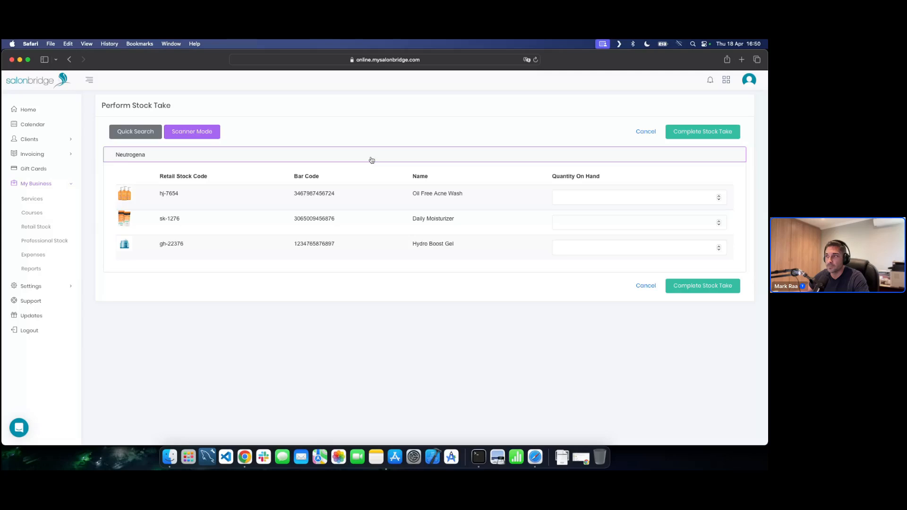
click(571, 196)
click(571, 227)
click(575, 246)
click(576, 228)
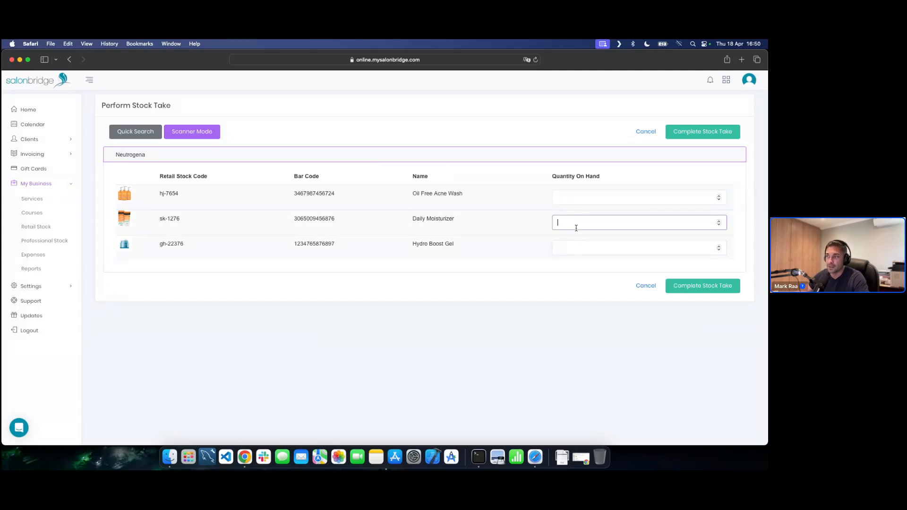
click(574, 200)
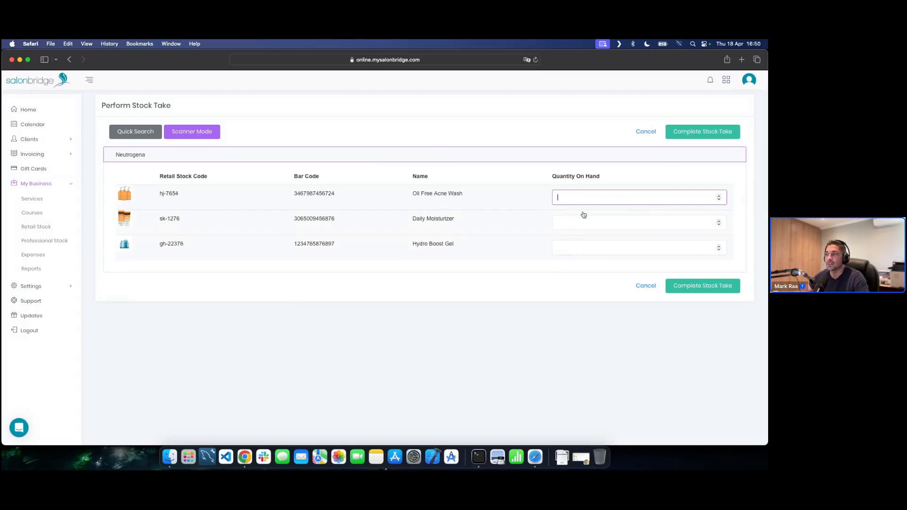
click(589, 291)
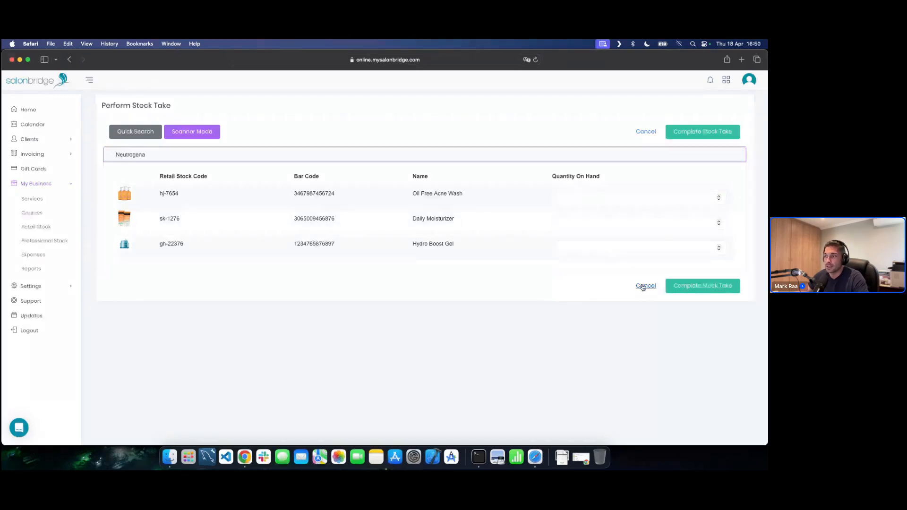
key(super+Tab)
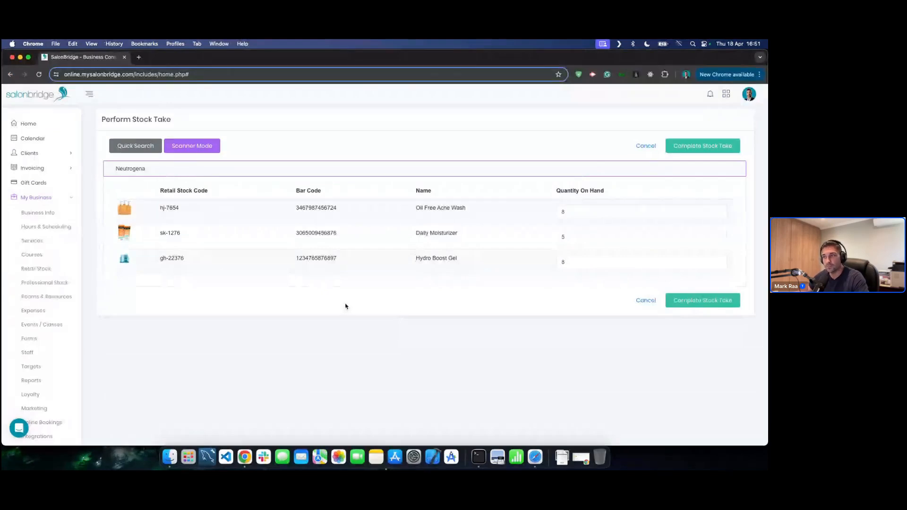
click(370, 173)
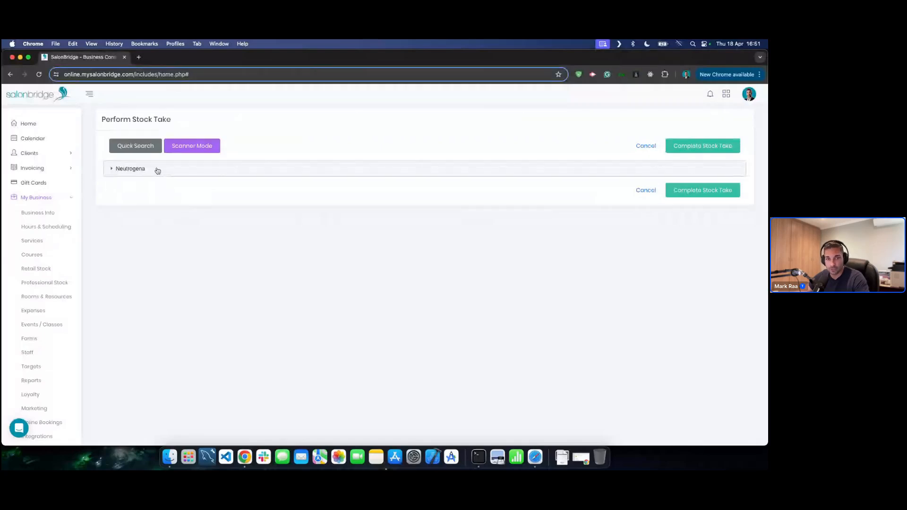
click(160, 170)
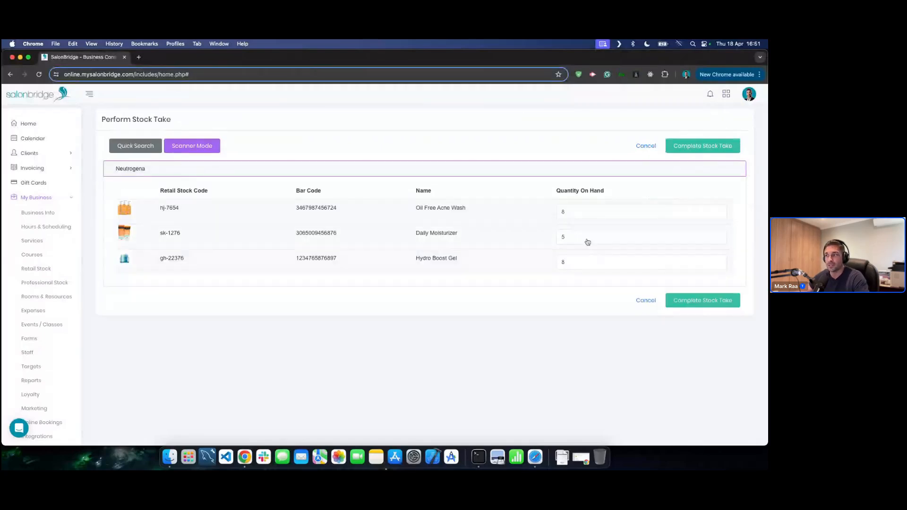
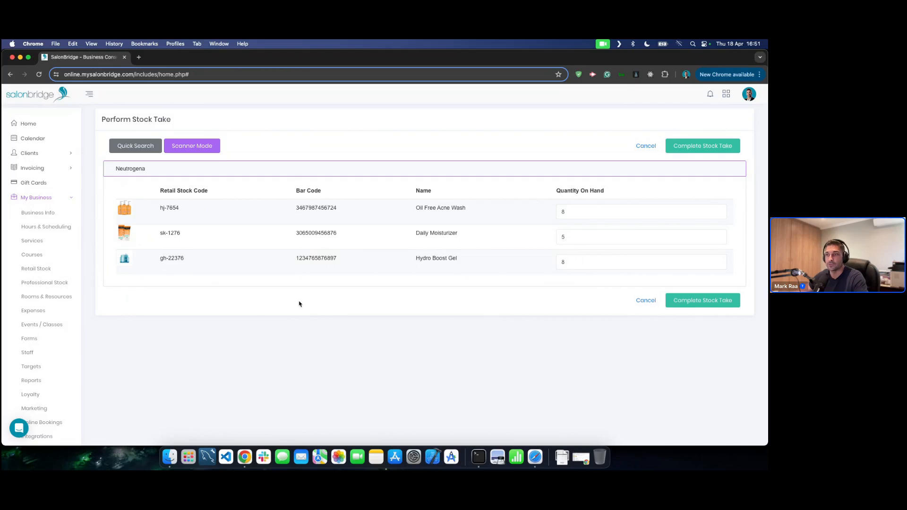
- Cancel the Neutrogena stock take without saving any counts
click(643, 301)
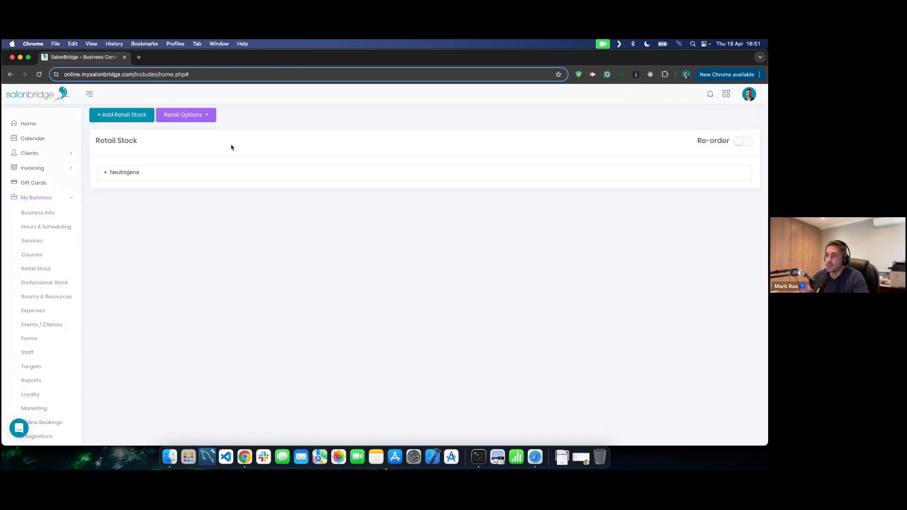
- Start scheduling a retail price update and expand the Neutrogena products to show their prices
click(193, 119)
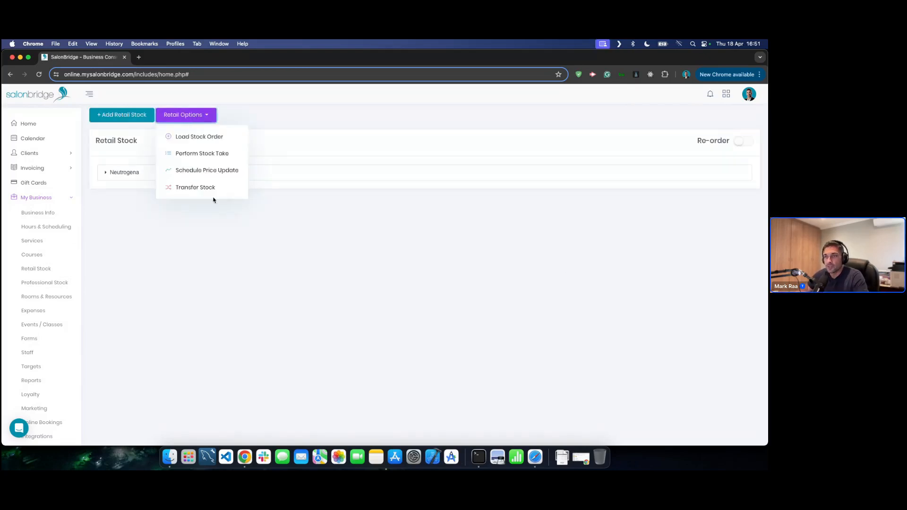
click(201, 173)
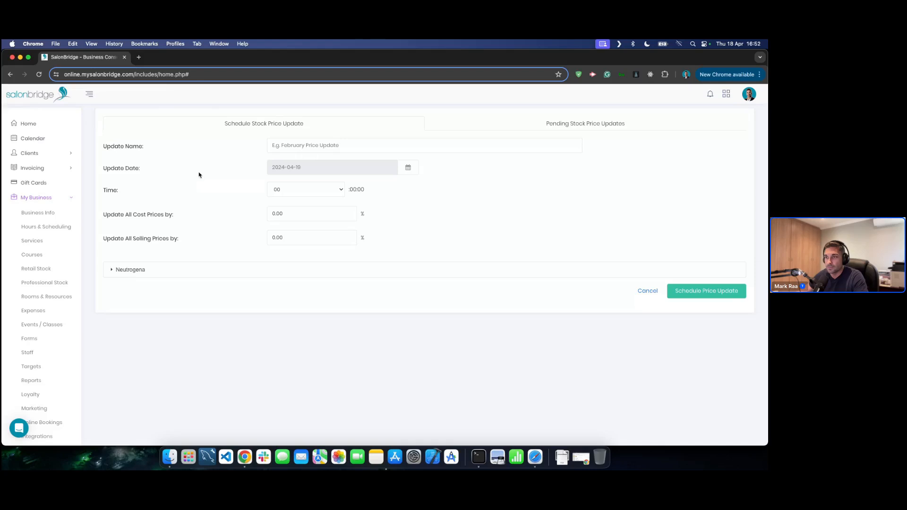
click(305, 272)
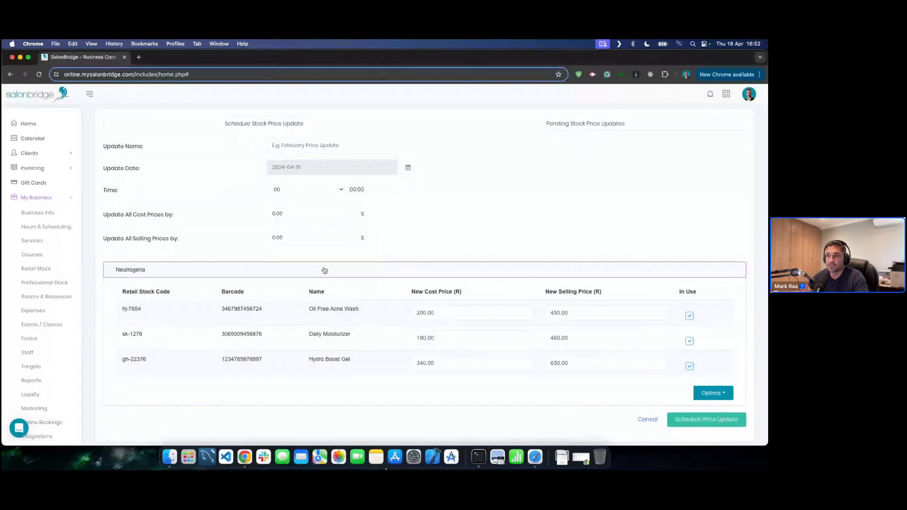
- Name the update 'May Retail price Update' and date it 1 May 2024
click(324, 147)
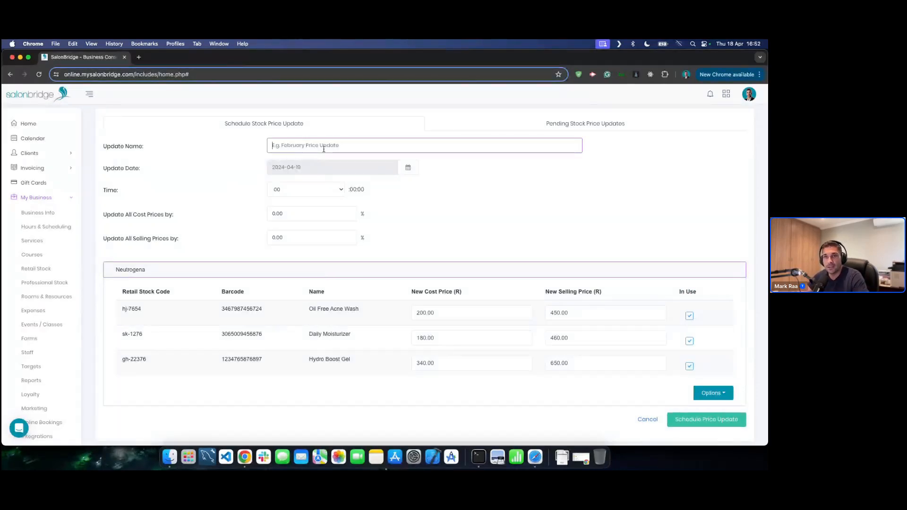
text(May )
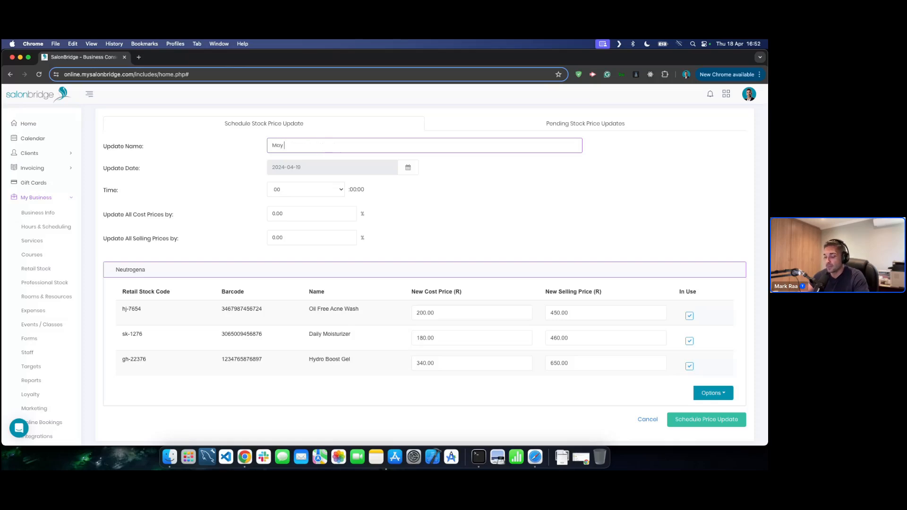
text(Retail price Update)
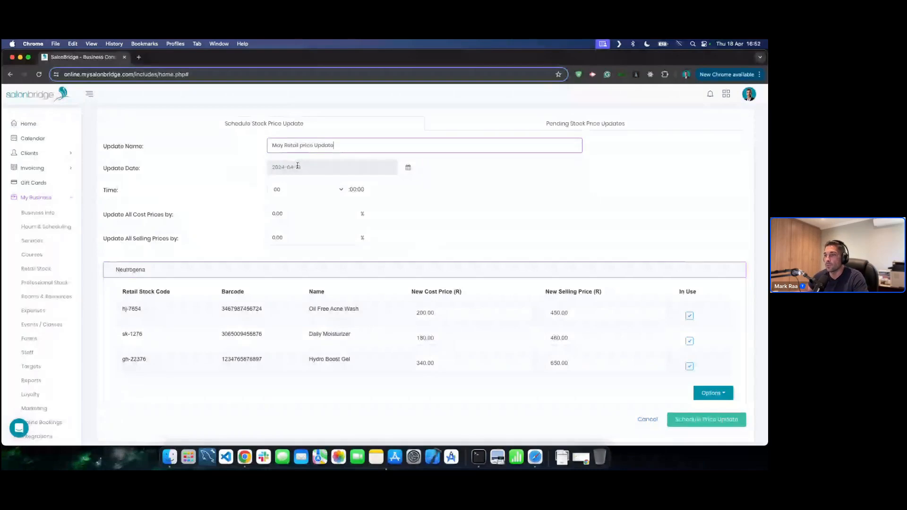
click(408, 167)
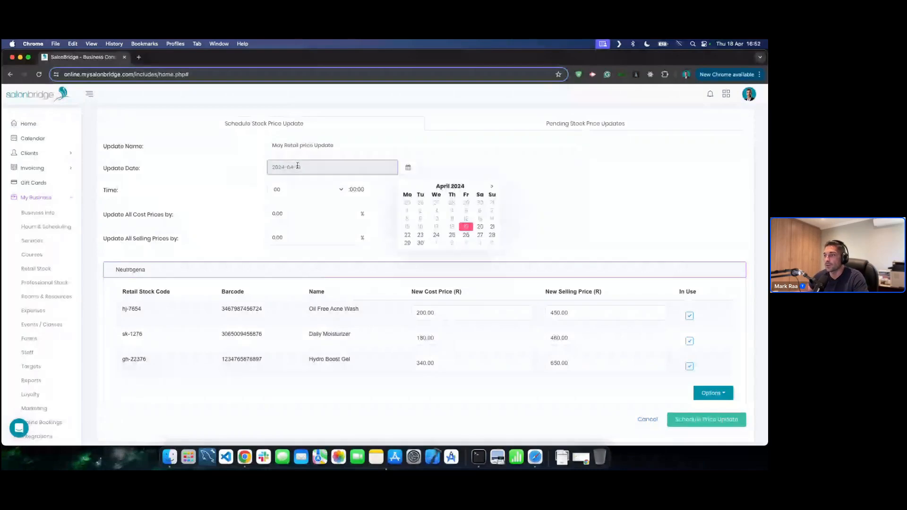
click(440, 244)
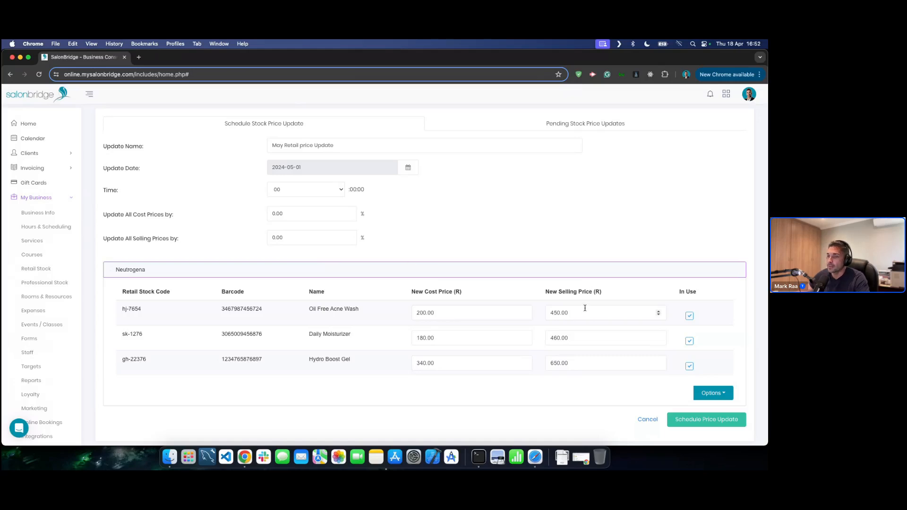
- Set new selling prices: Oil Free Acne Wash 489, Daily Moisturizer 520, Hydro Boost Gel 670
click(712, 394)
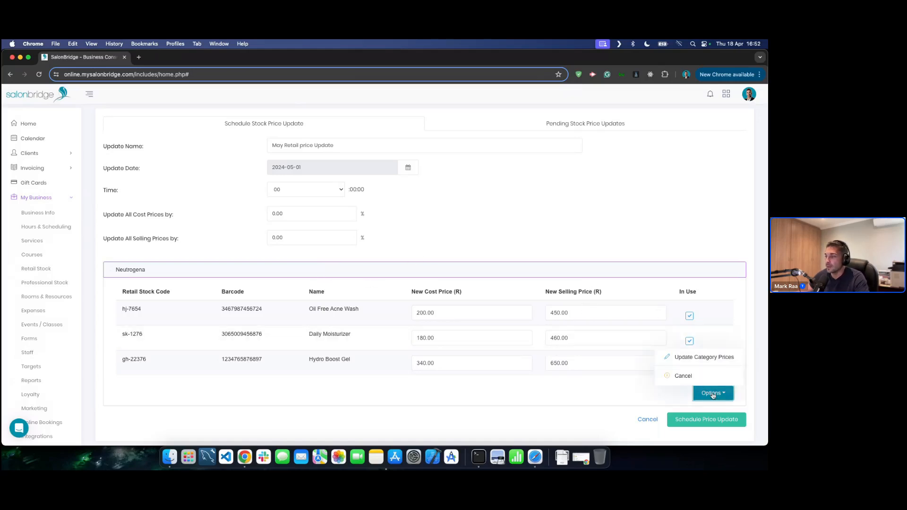
click(638, 394)
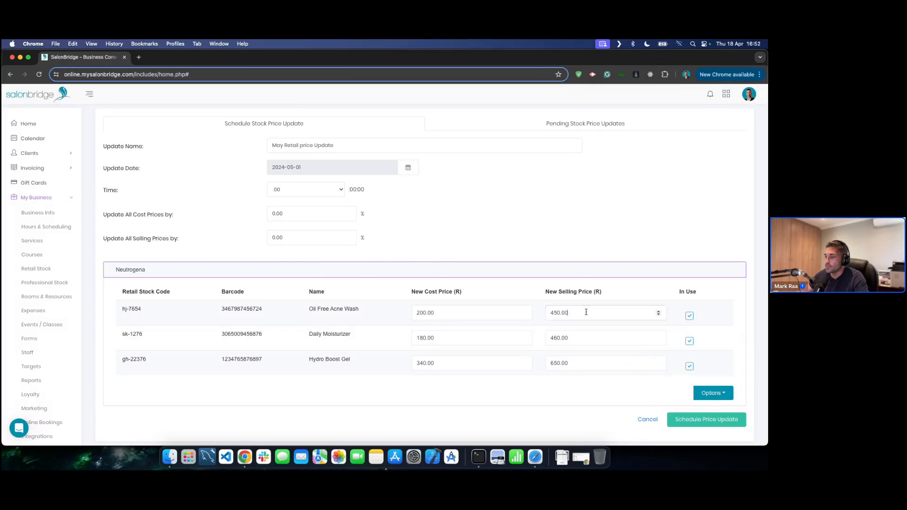
double_click(600, 313)
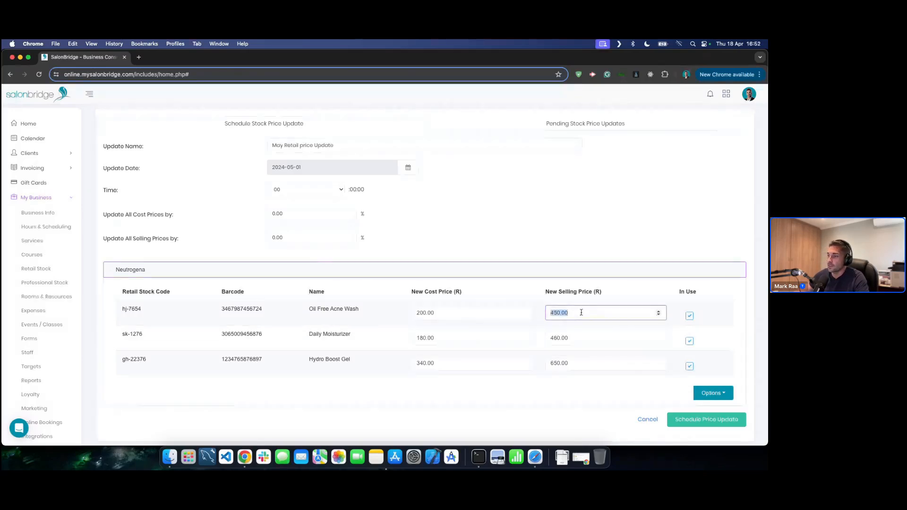
text(489)
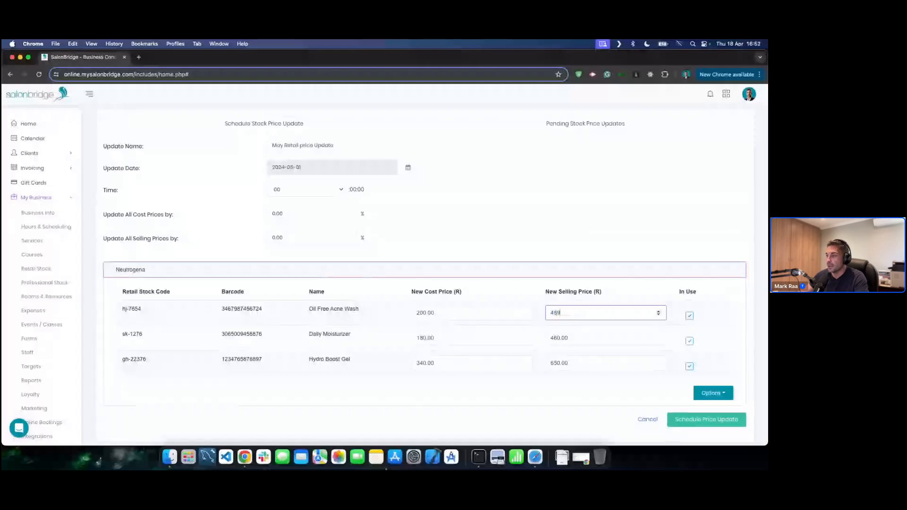
click(583, 338)
double_click(565, 338)
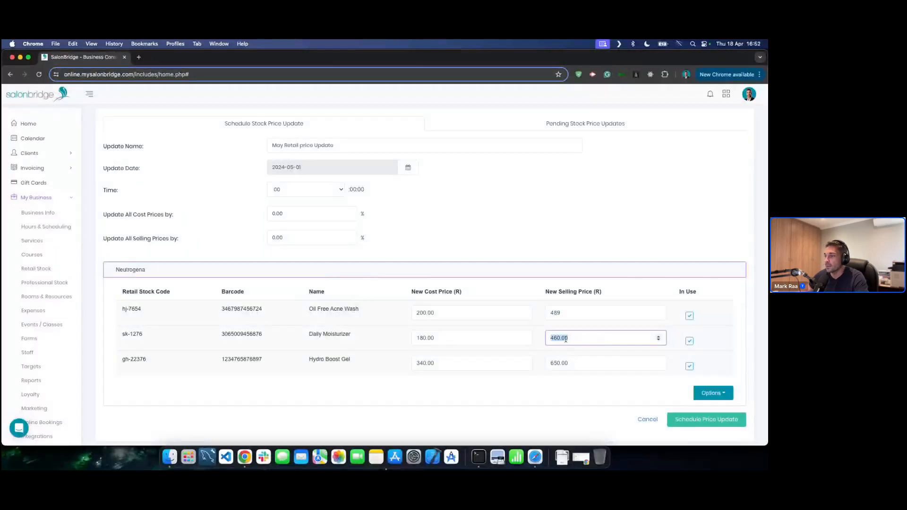
text(520)
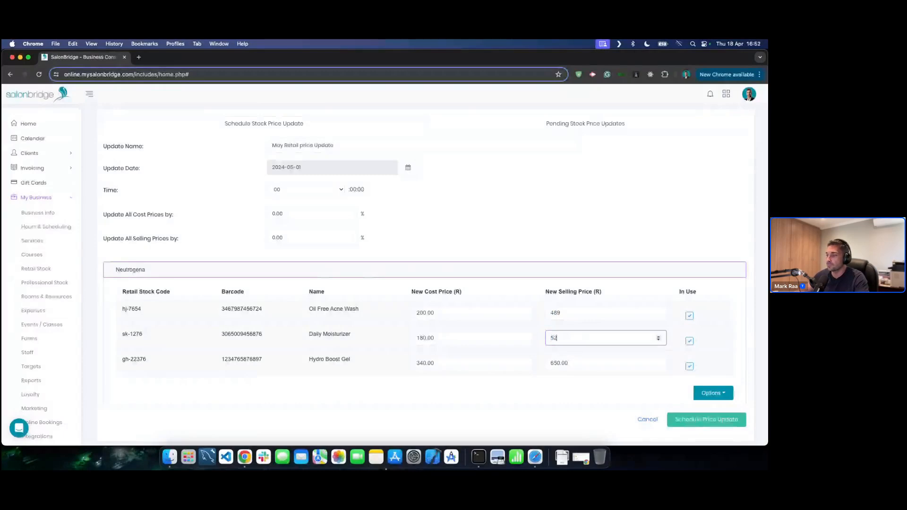
click(583, 366)
double_click(583, 362)
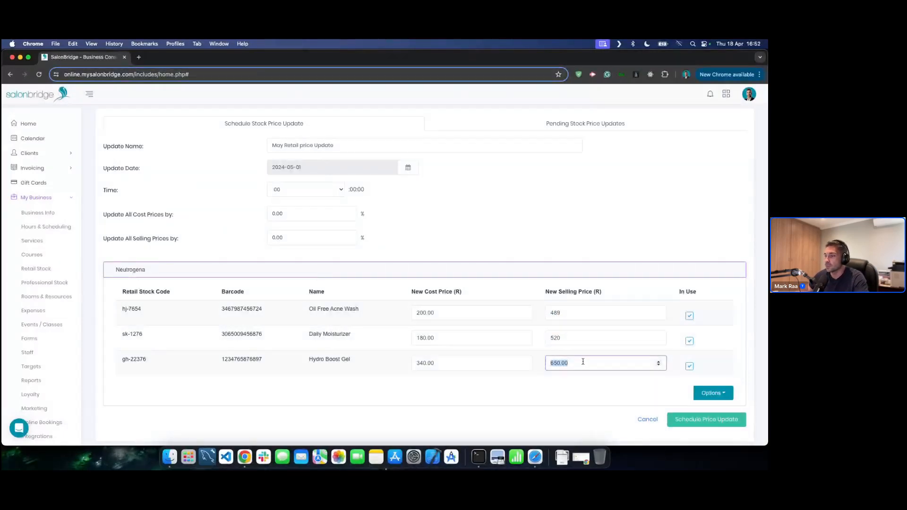
text(670)
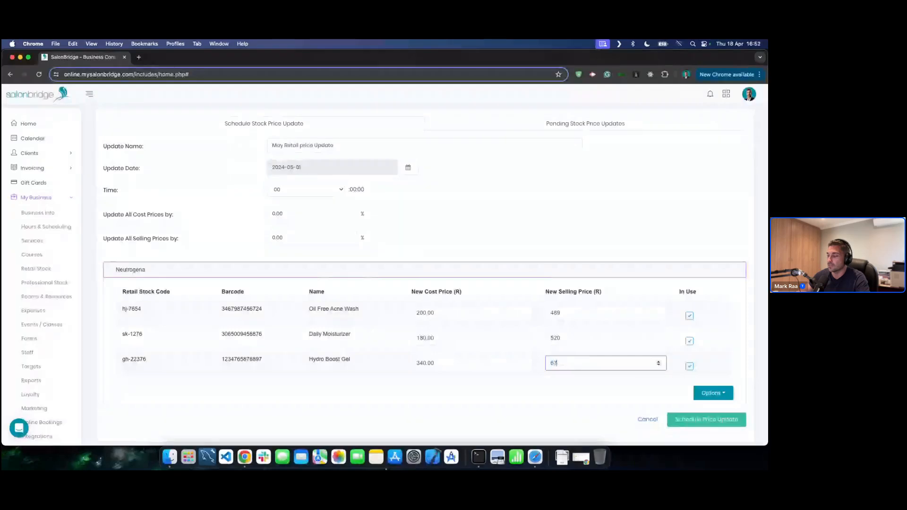
click(569, 390)
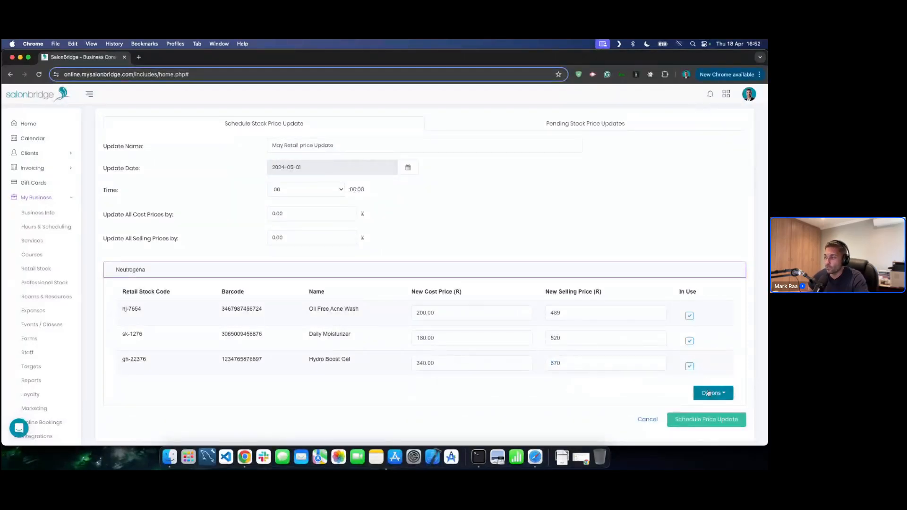
- Review the category-wide price settings and leave cost and selling percentage changes at 0.00%
click(709, 393)
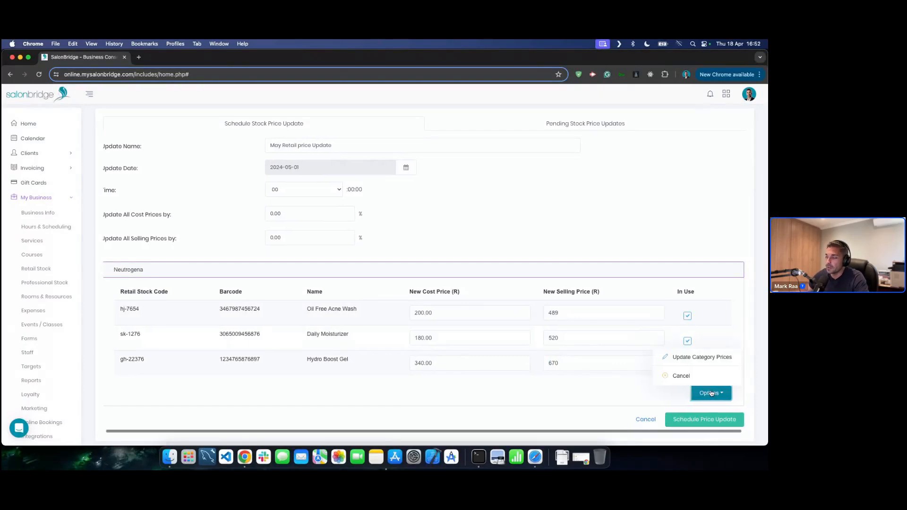
click(698, 361)
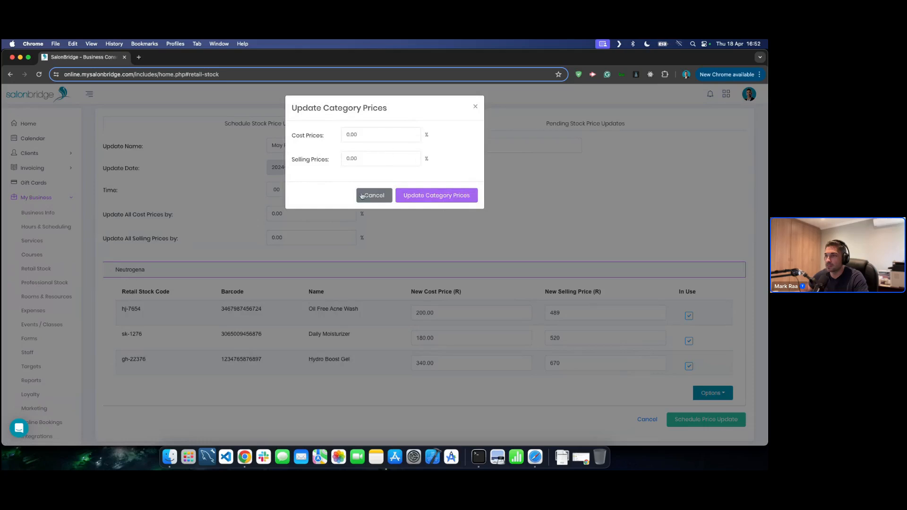
click(362, 196)
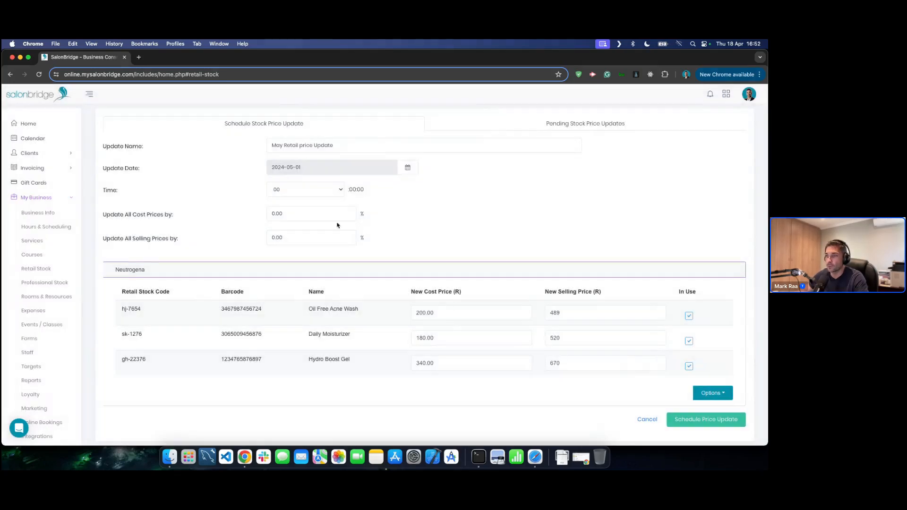
click(291, 213)
click(294, 237)
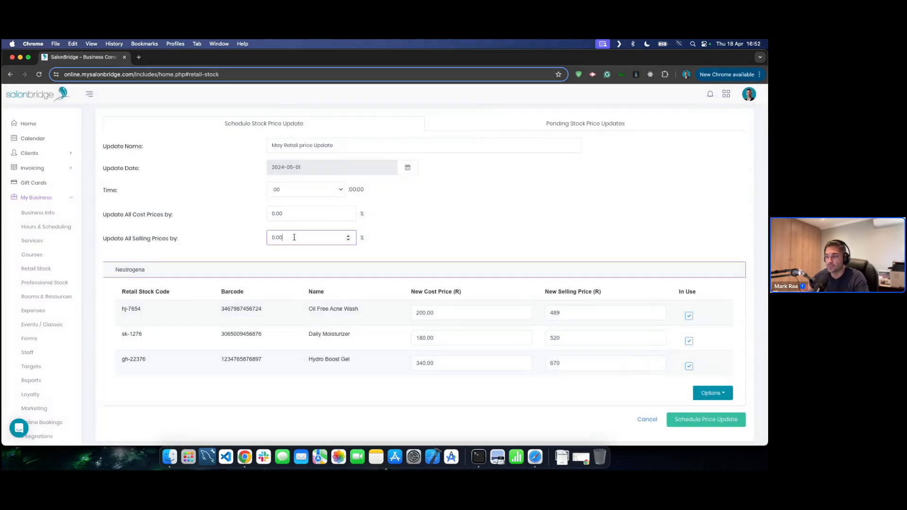
click(545, 395)
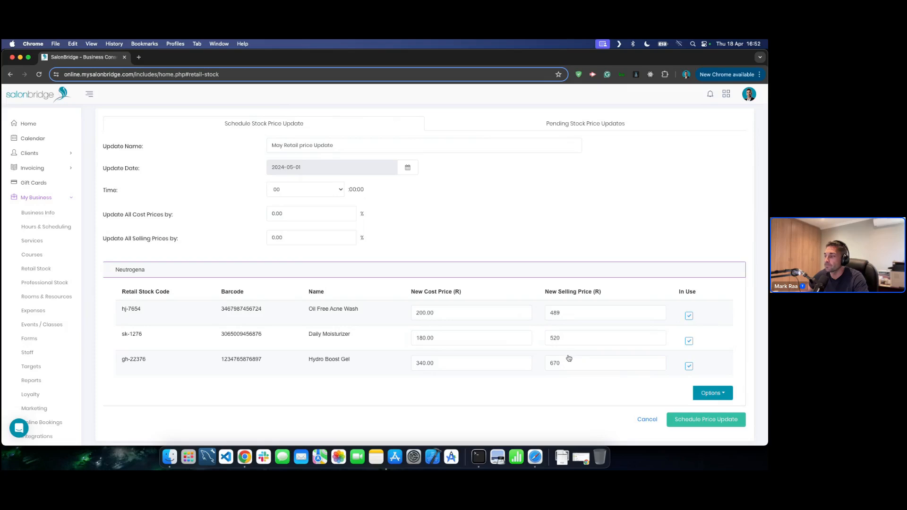
- Schedule the May Retail price Update and confirm 'Yes, schedule it!'
click(689, 424)
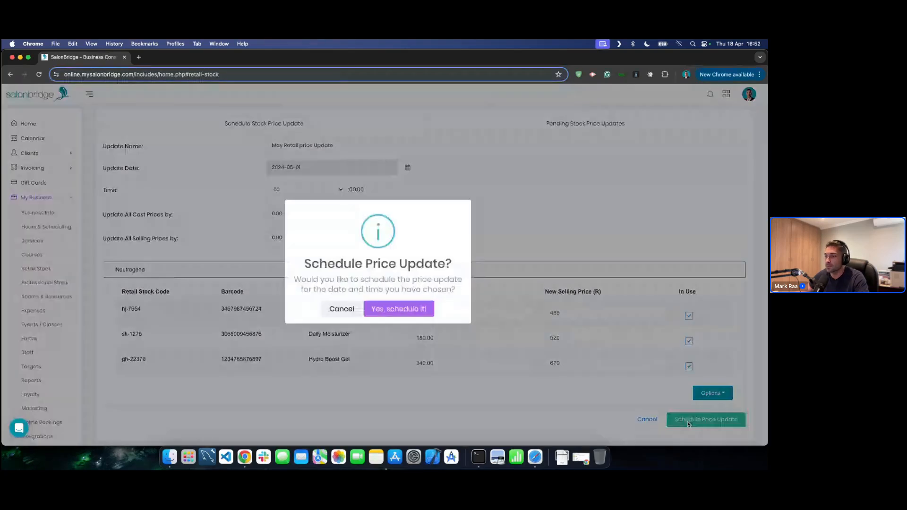
click(397, 314)
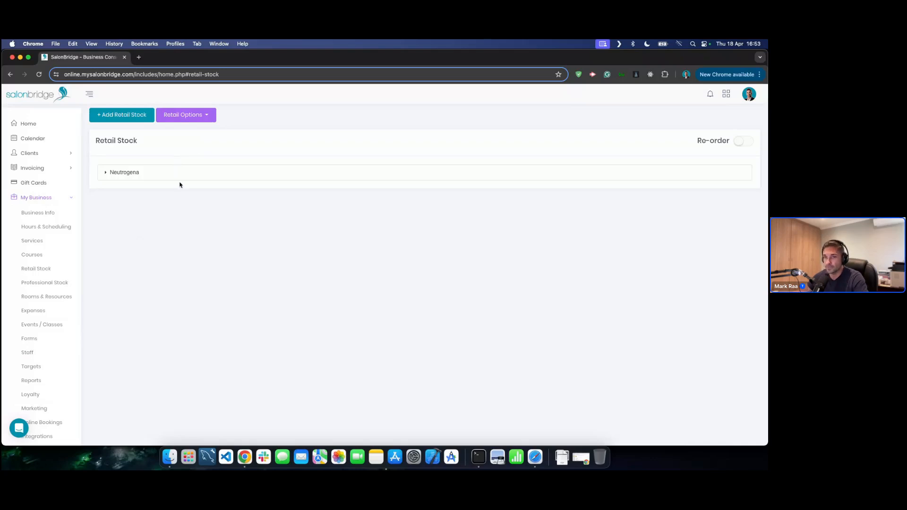
- Show Professional Stock products, revealing Basin Conditioner at -69.00 and Basin Shampoo at -156.00 units
click(42, 284)
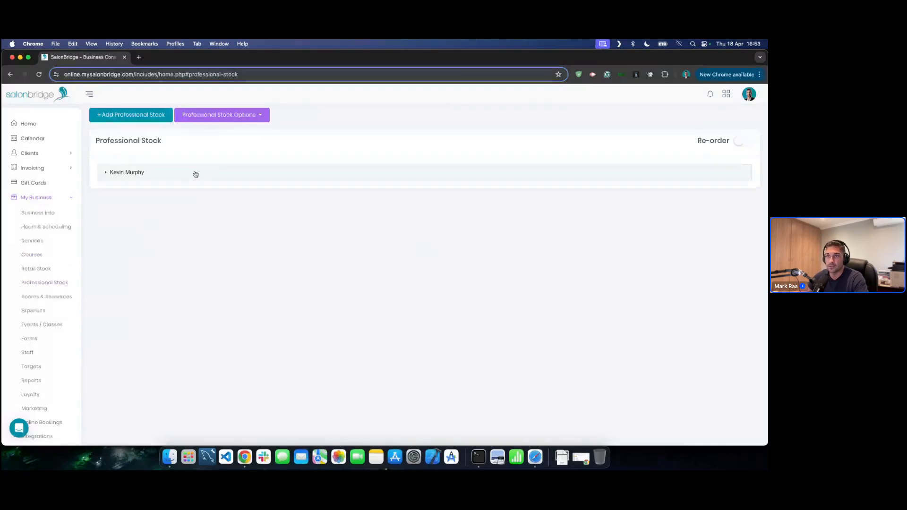
click(237, 118)
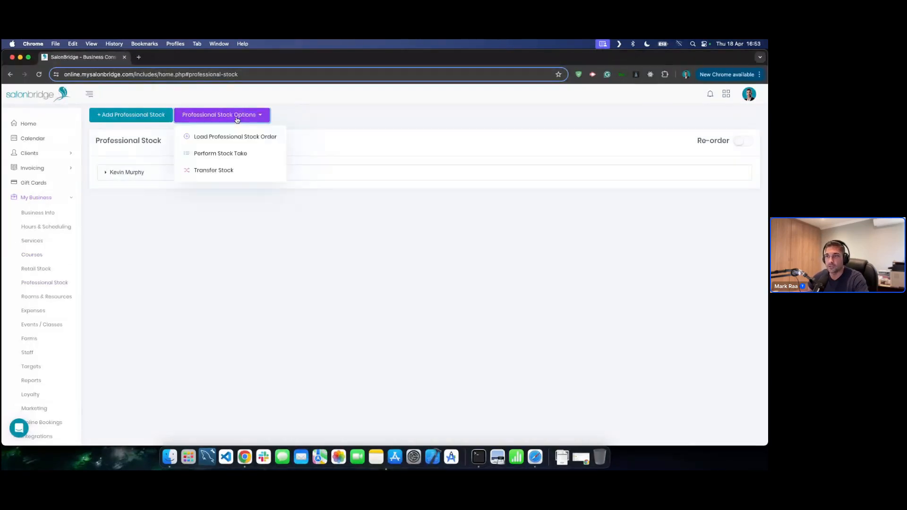
click(216, 154)
click(227, 166)
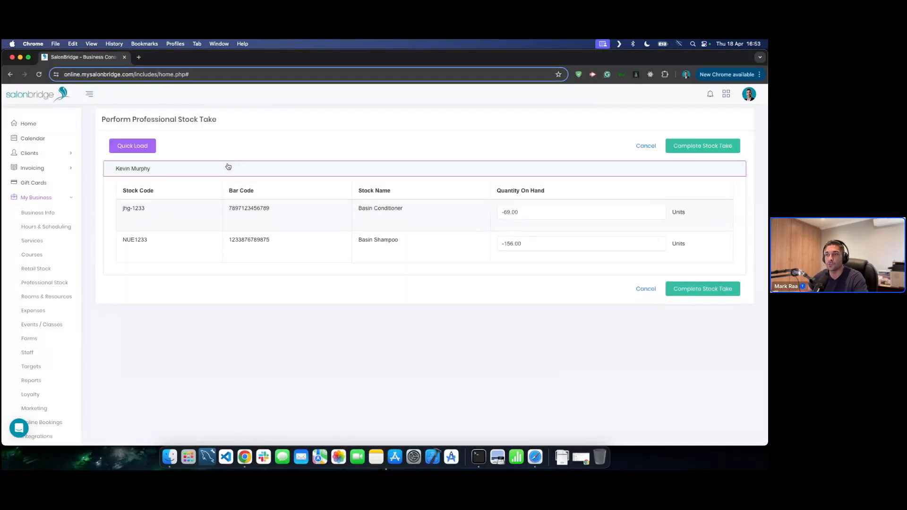
click(645, 289)
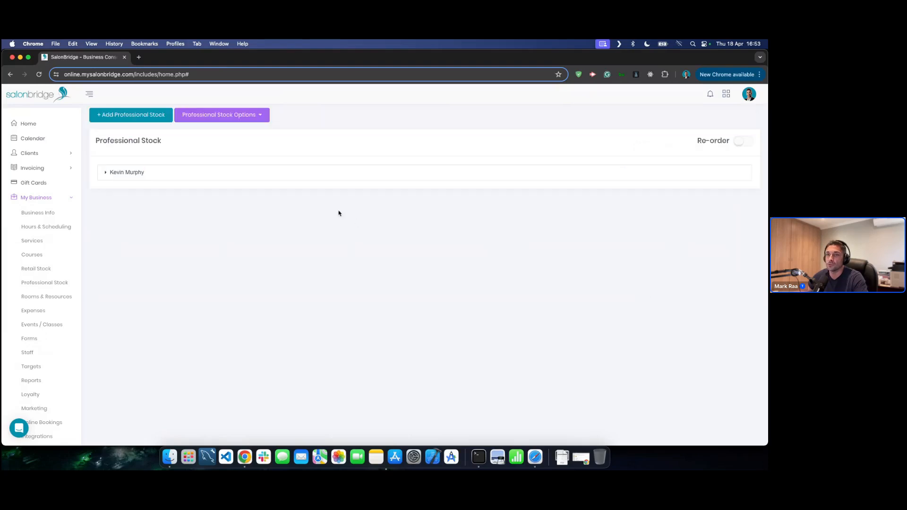
click(203, 178)
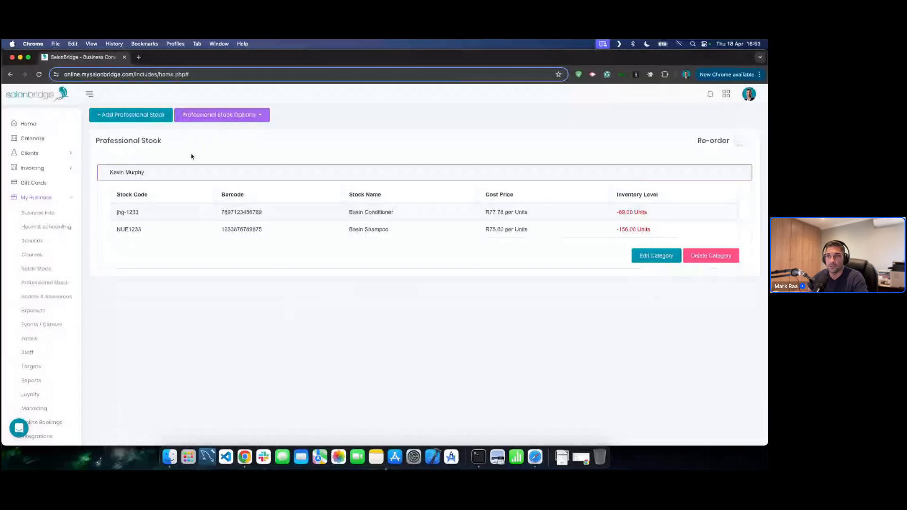
- Check Basin Conditioner's unit options without saving, then open a blank Add Professional Stock form
click(254, 215)
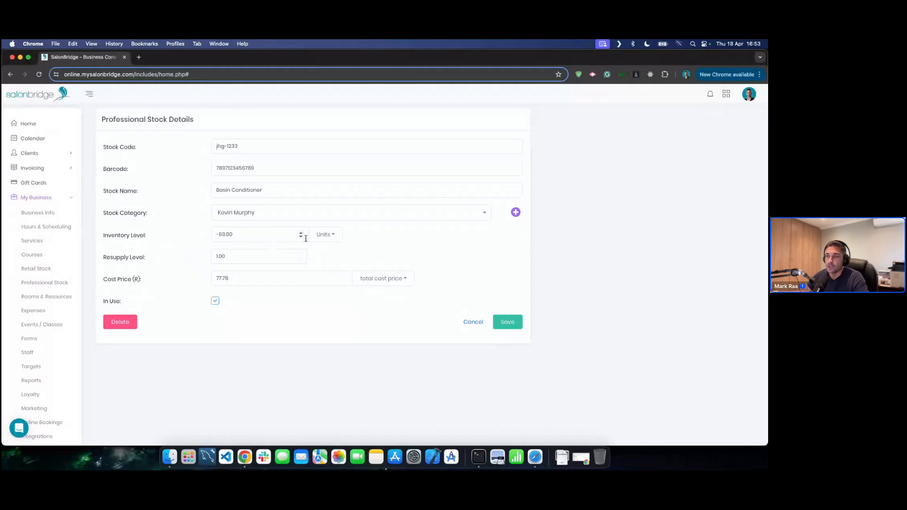
click(336, 235)
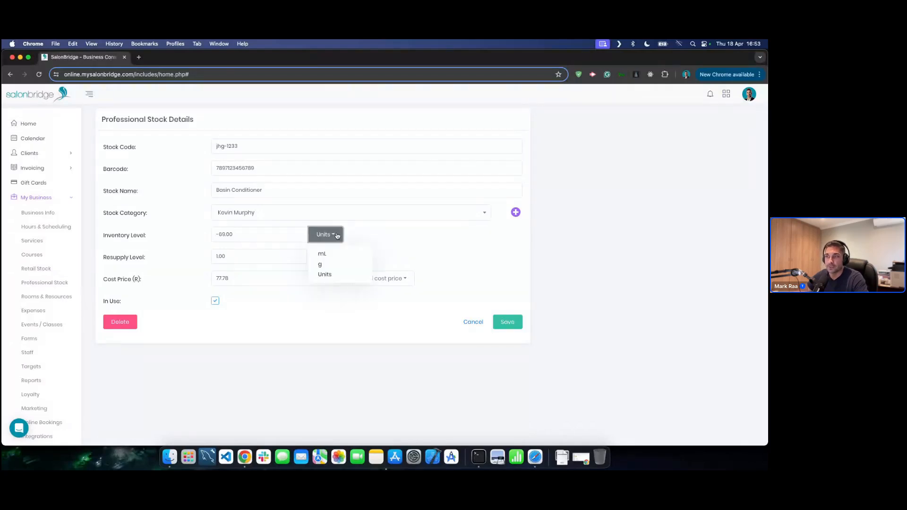
click(378, 239)
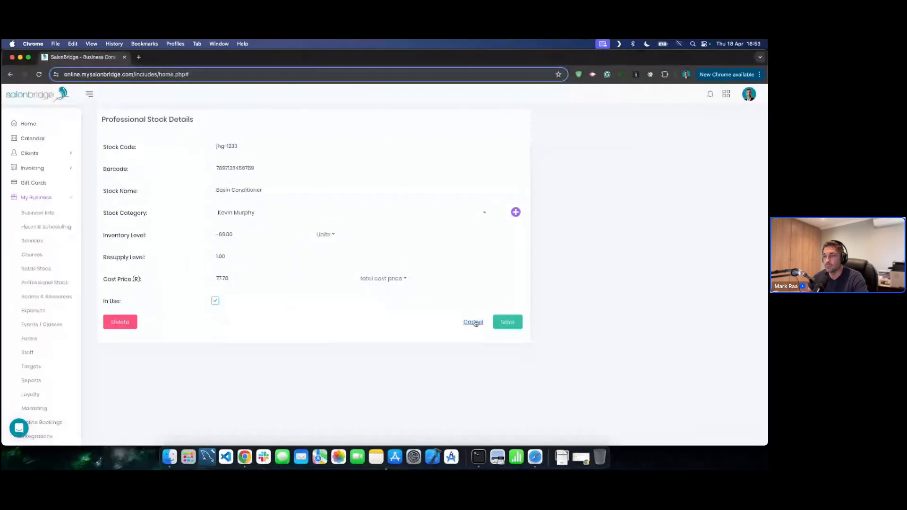
click(474, 322)
click(130, 115)
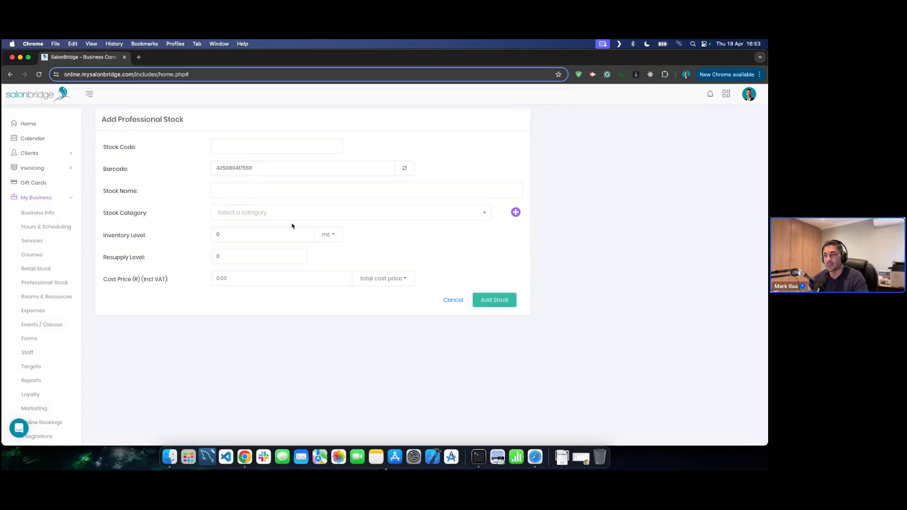
- Discard the new item keeping mL units, then expand and collapse the Kevin Murphy category
click(320, 236)
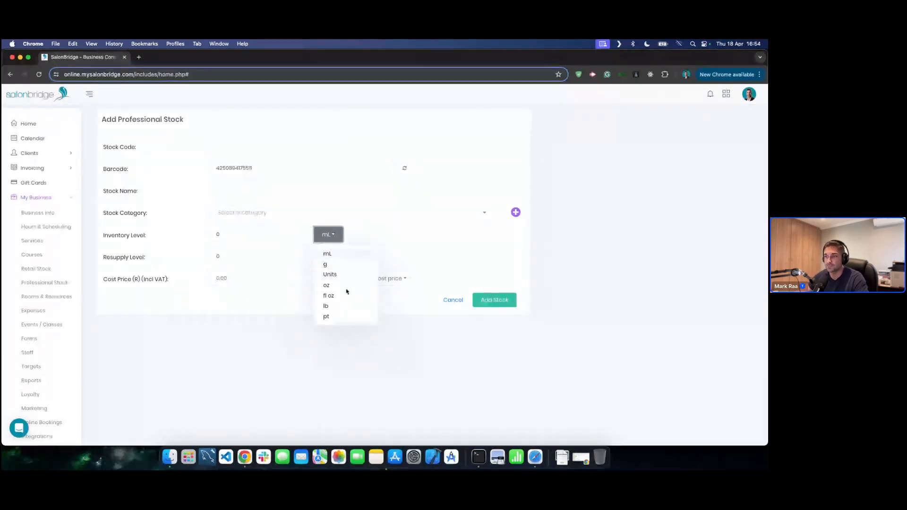
click(388, 313)
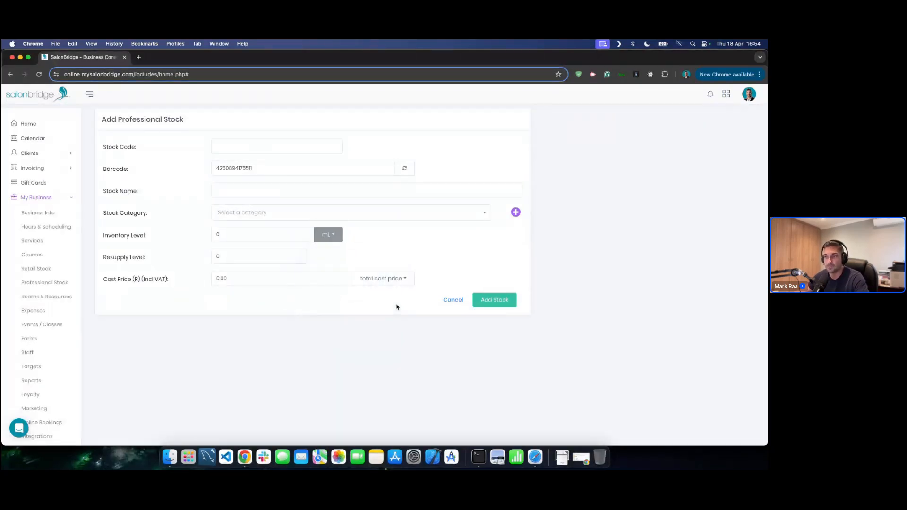
click(445, 302)
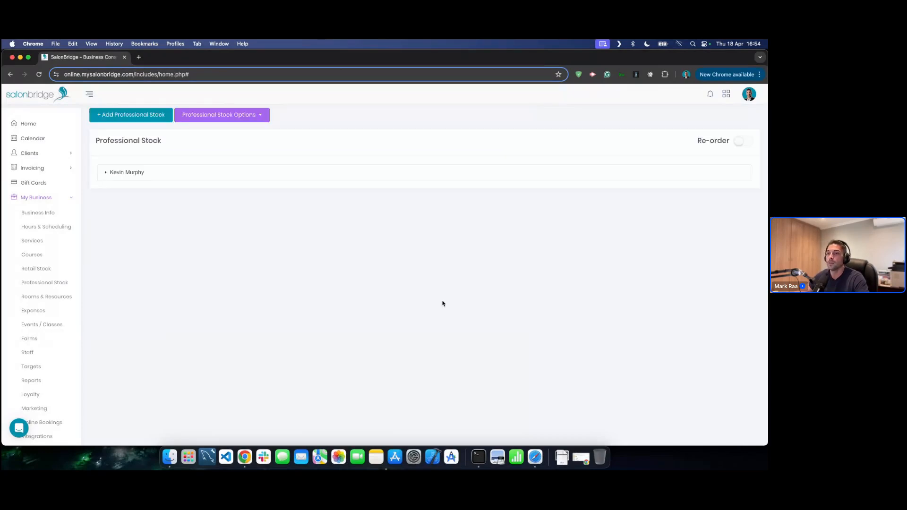
click(155, 173)
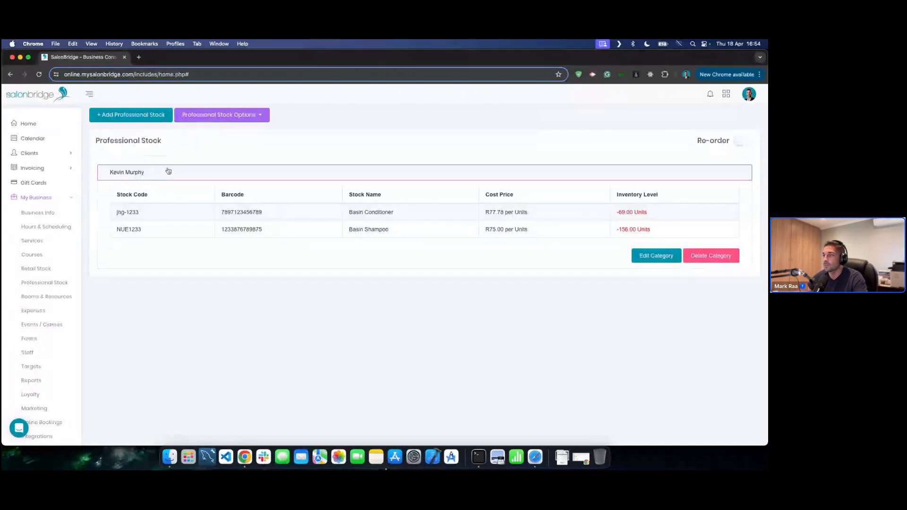
click(169, 172)
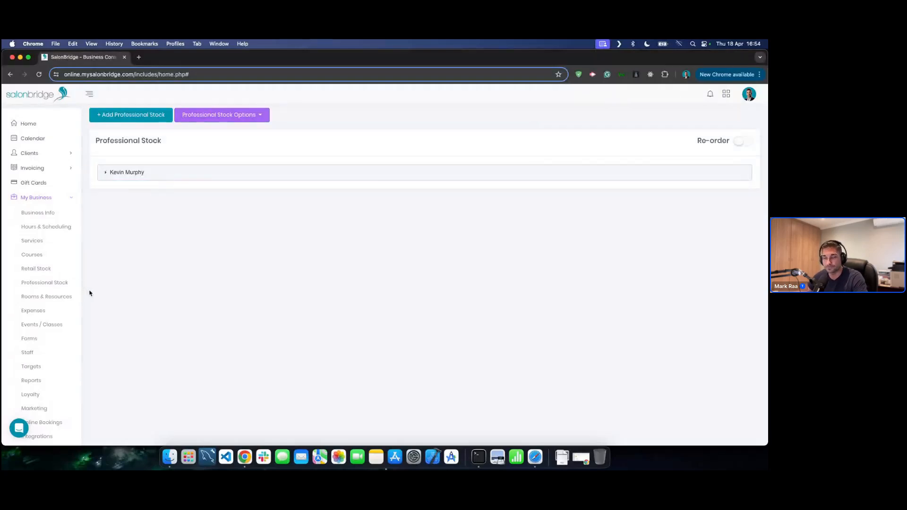
- Add a room named 'Massage Room 1' with capacity 1 in Rooms & Resources
click(62, 297)
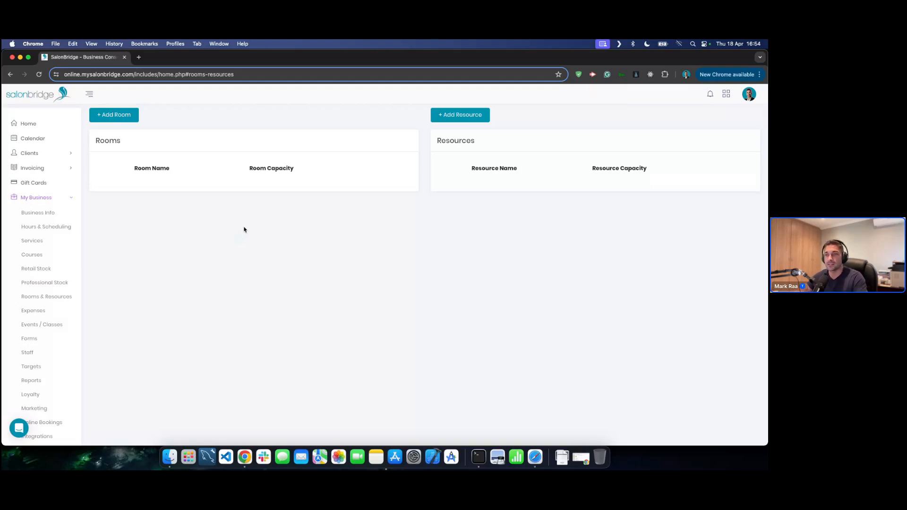
click(113, 115)
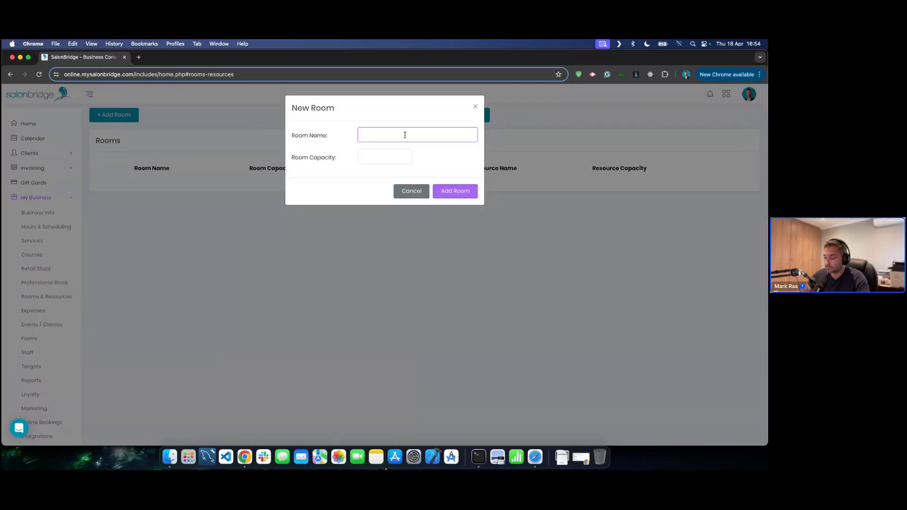
text(Massage )
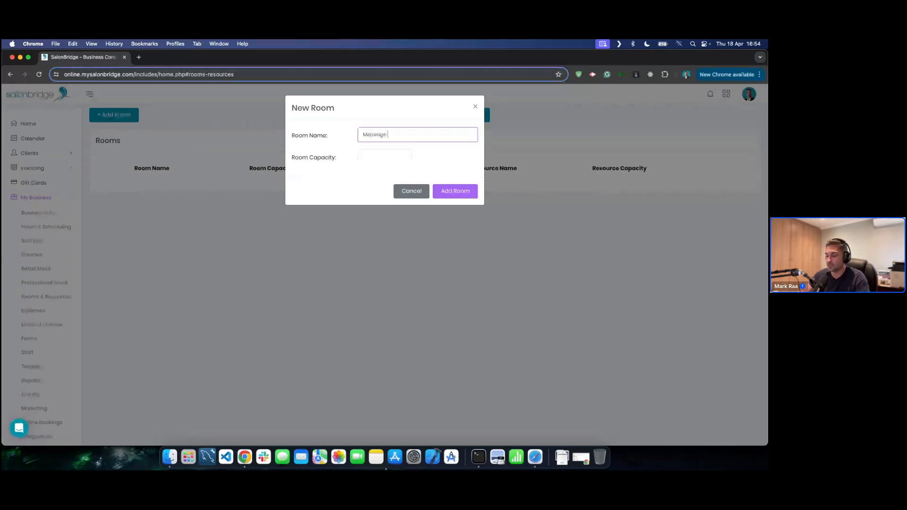
text(Room 1)
click(388, 157)
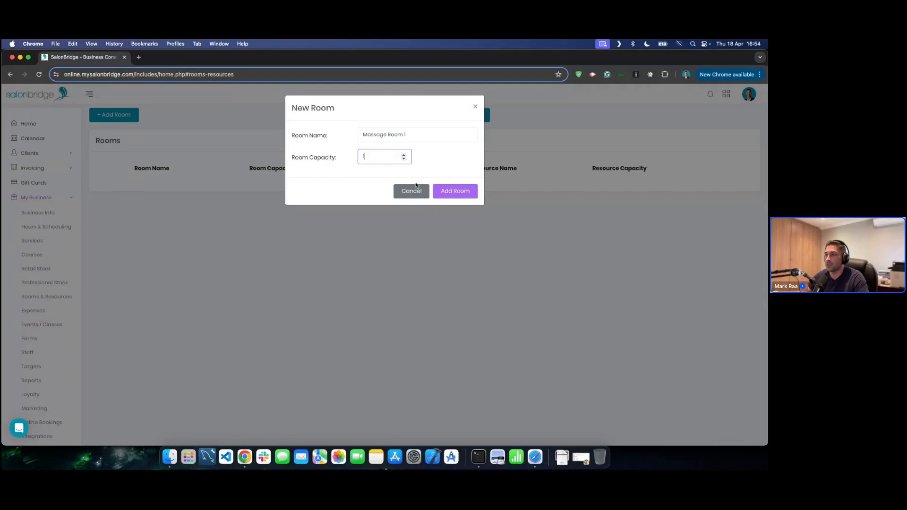
click(456, 191)
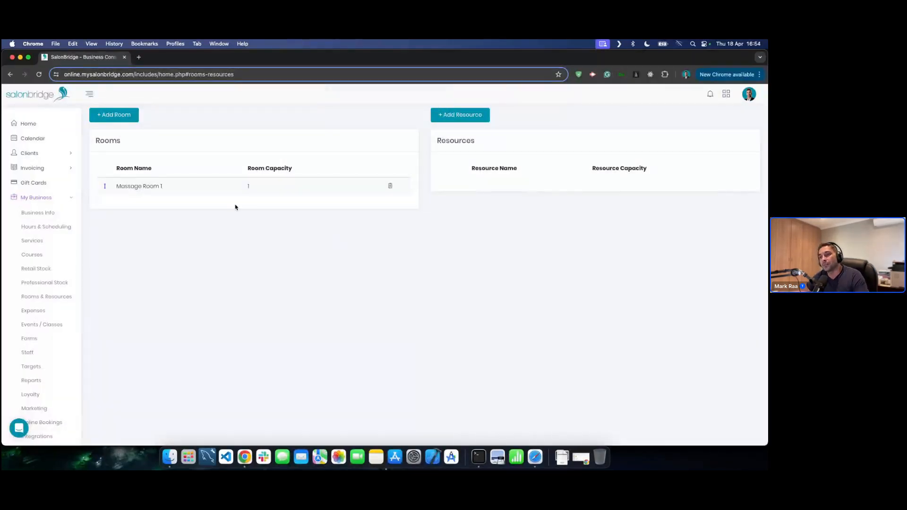
- Start a new calendar booking in the 18:00 slot for the existing client
click(37, 141)
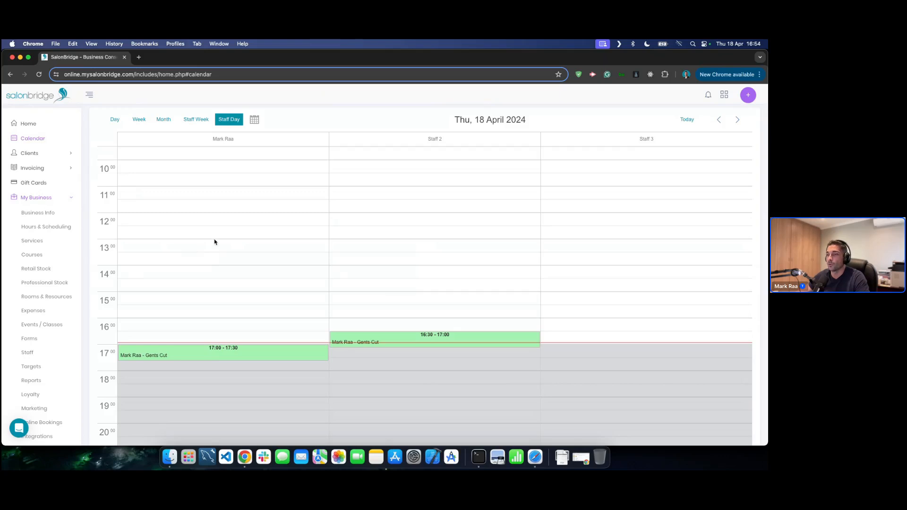
scroll(215, 260, down, 1)
click(240, 371)
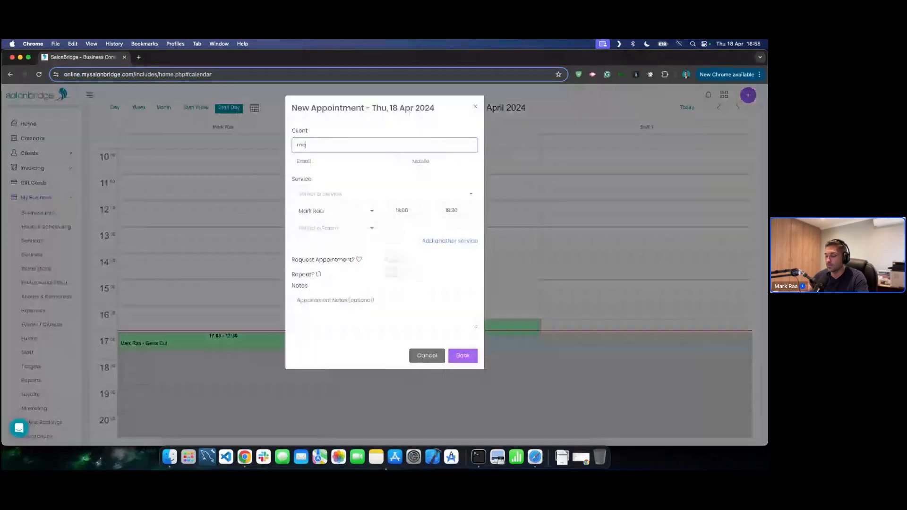
click(365, 159)
- Book Mini Manicure 18:00–18:45 on 18 April 2024 in Massage Room 1
click(344, 195)
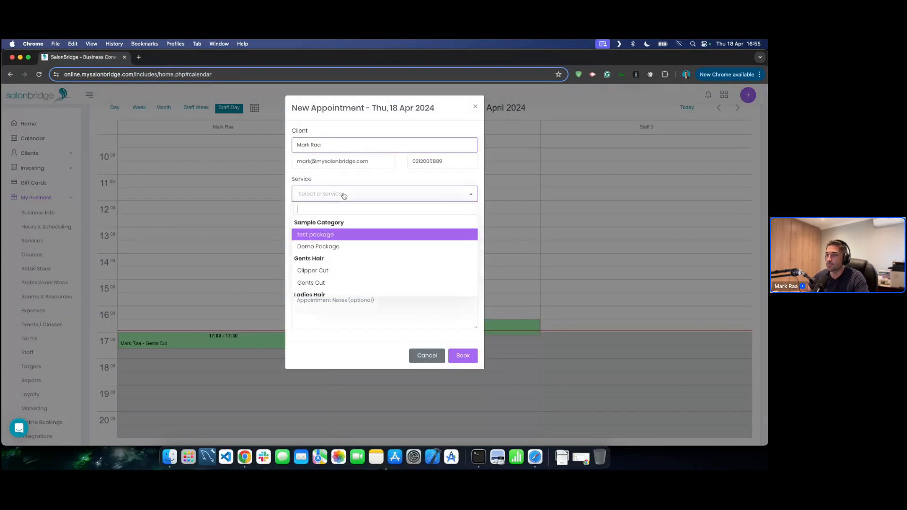
scroll(348, 265, down, 5)
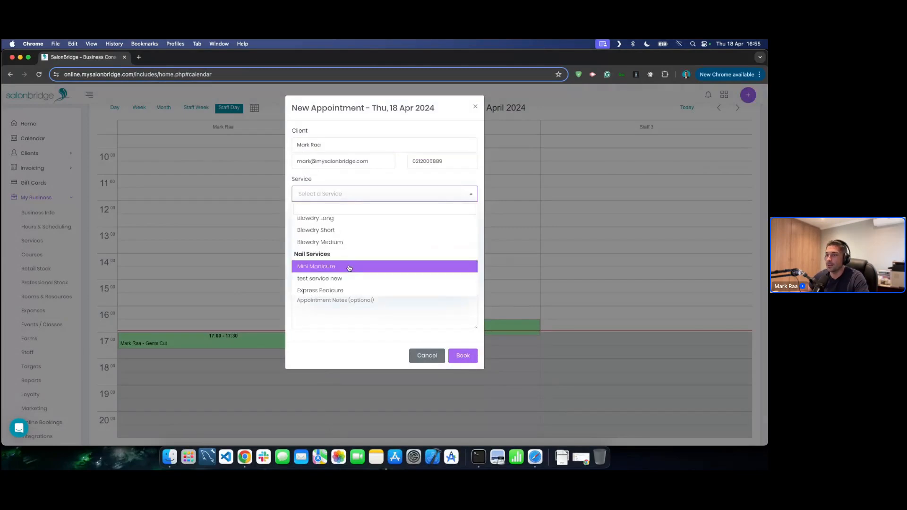
click(348, 268)
click(343, 229)
click(317, 258)
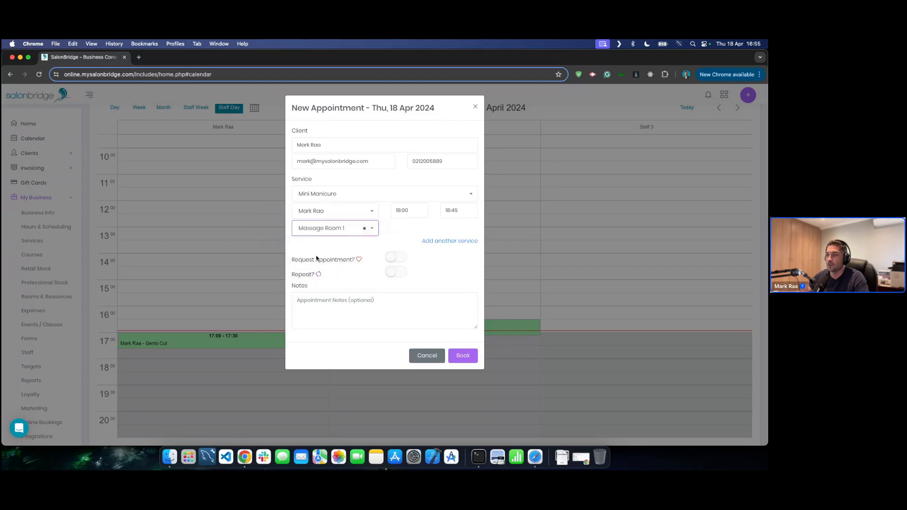
click(464, 358)
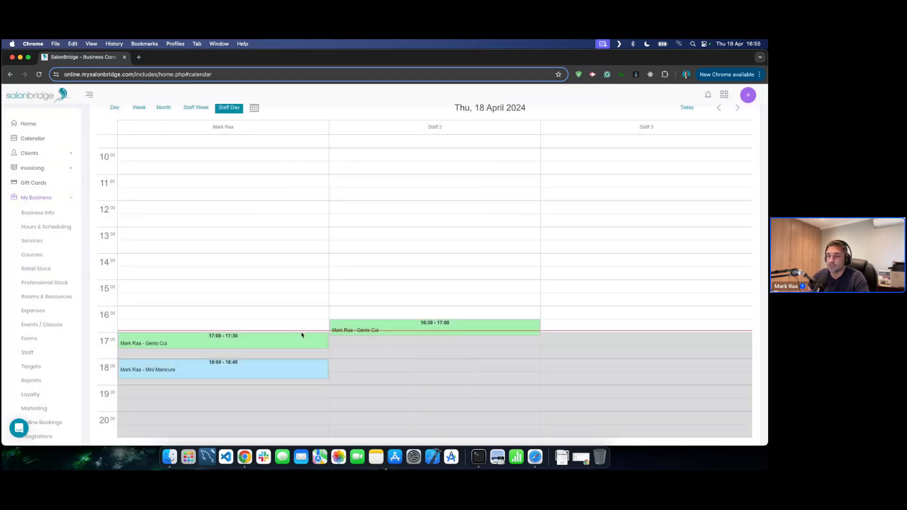
mouse_move(208, 367)
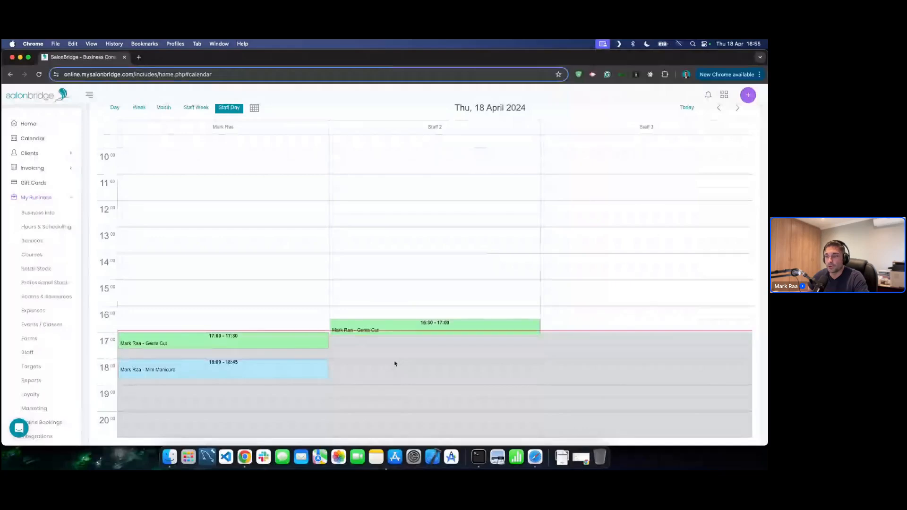
mouse_move(318, 379)
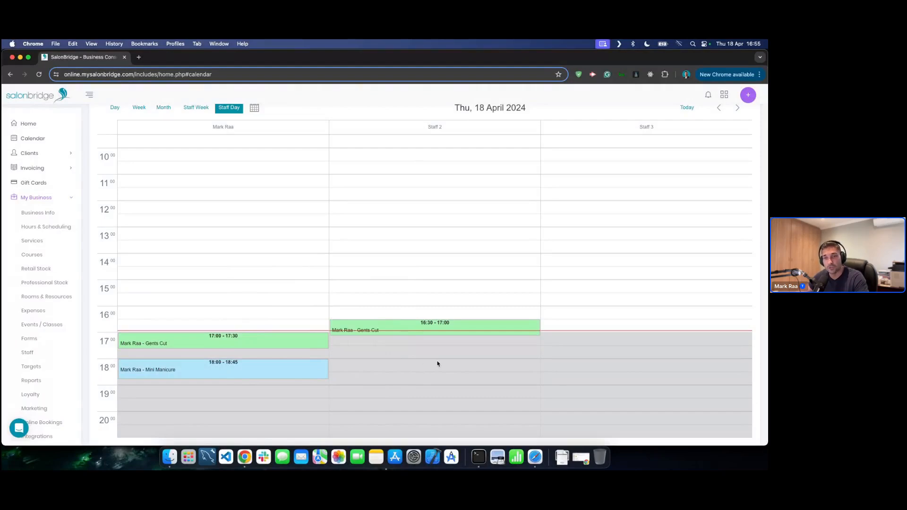
mouse_move(327, 364)
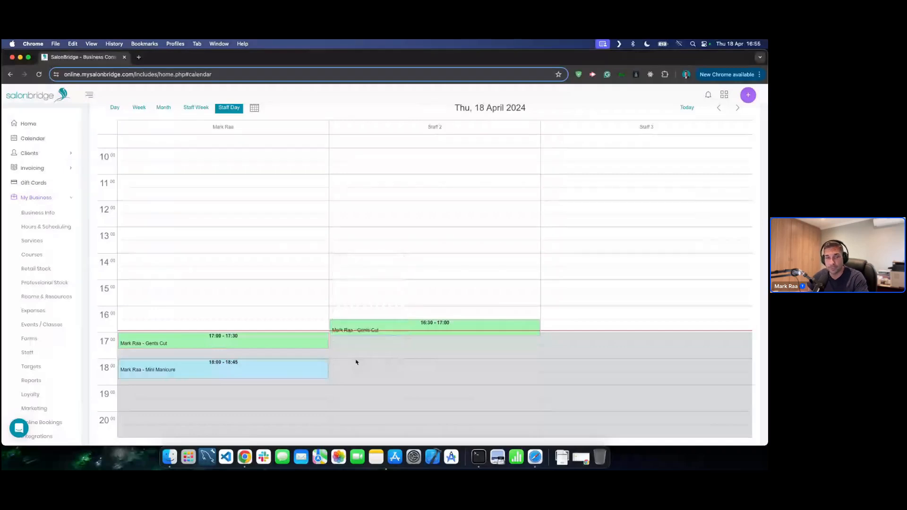
mouse_move(259, 367)
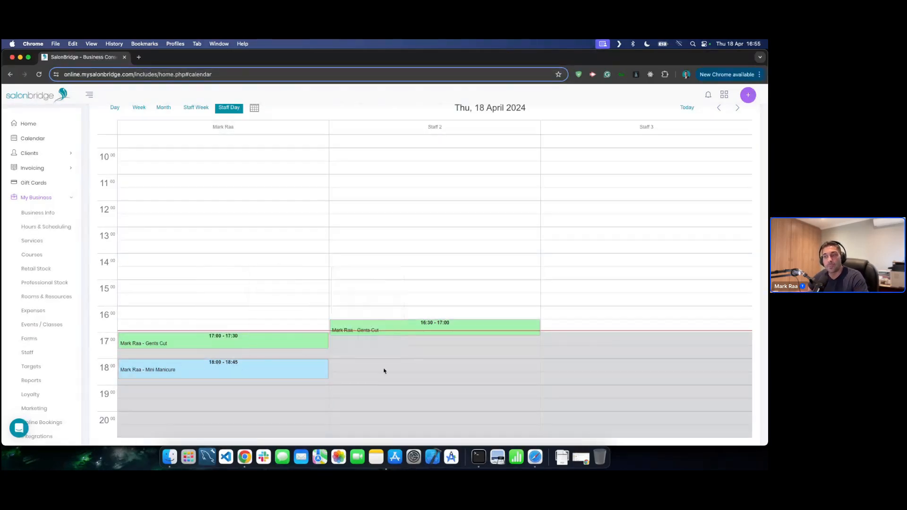
- Cancel the 18:00 Mini Manicure appointment and return to the Rooms & Resources page
right_click(247, 372)
mouse_move(269, 420)
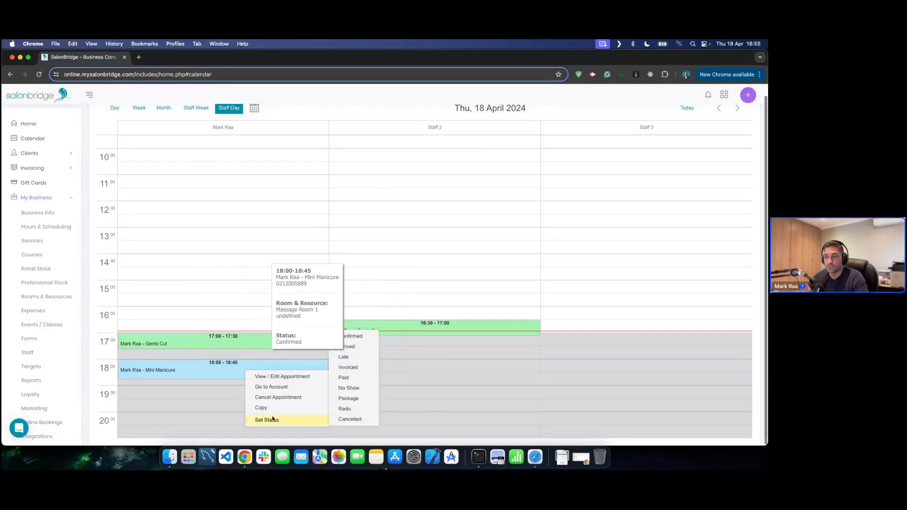
click(277, 397)
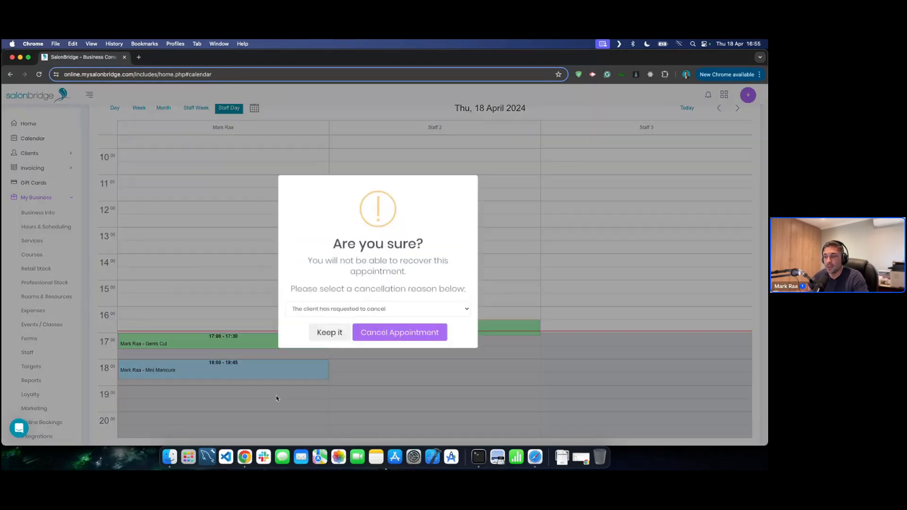
click(391, 334)
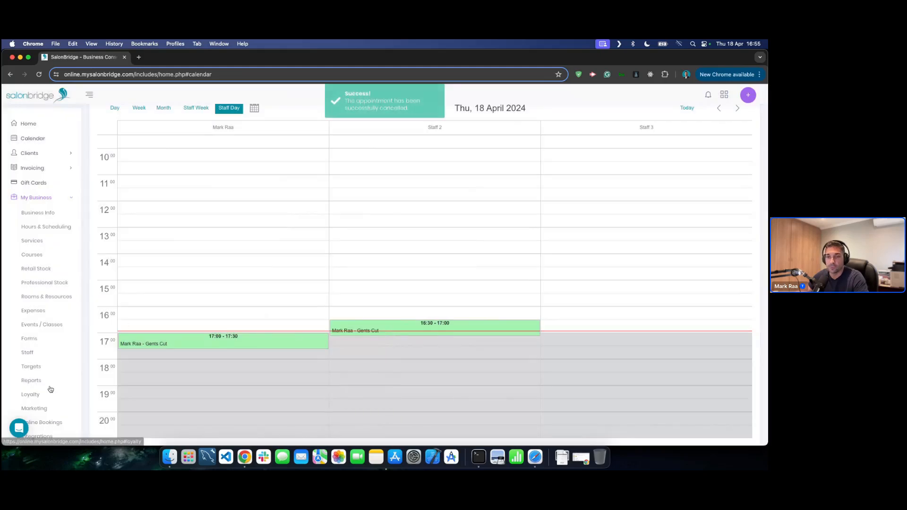
click(37, 296)
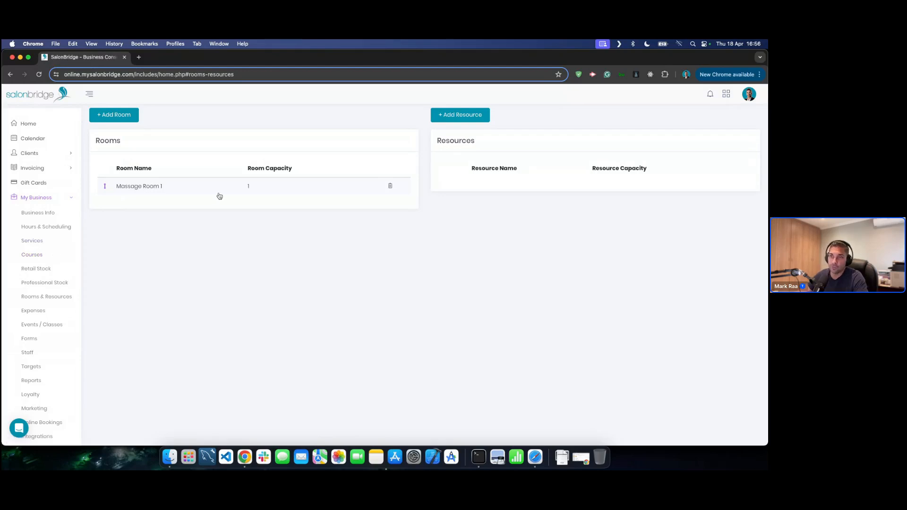
click(40, 248)
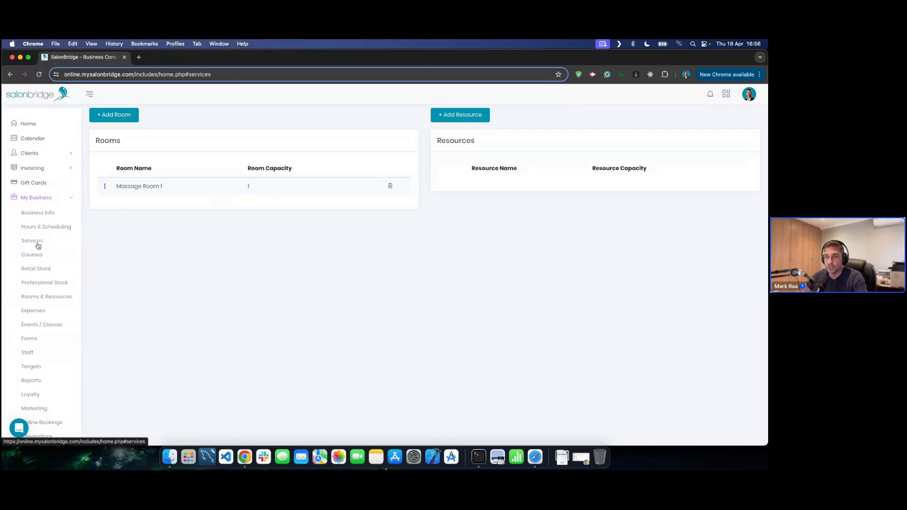
click(183, 179)
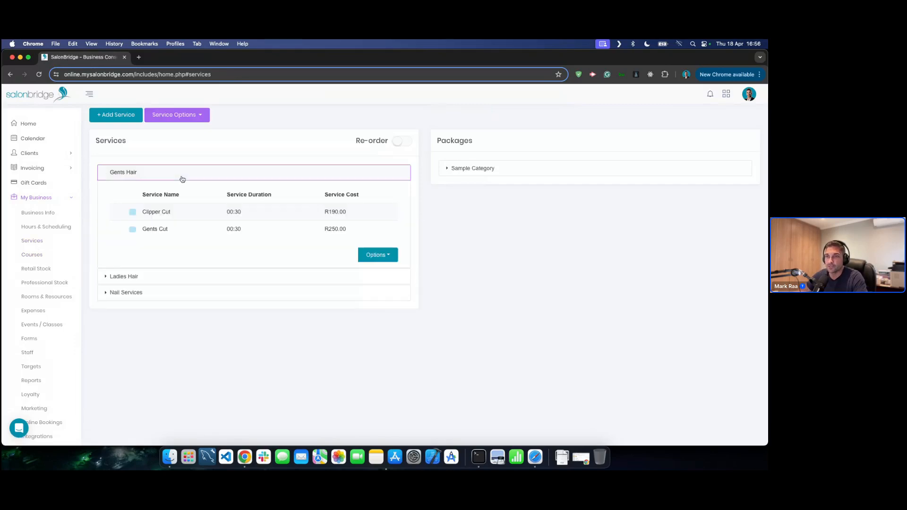
click(169, 211)
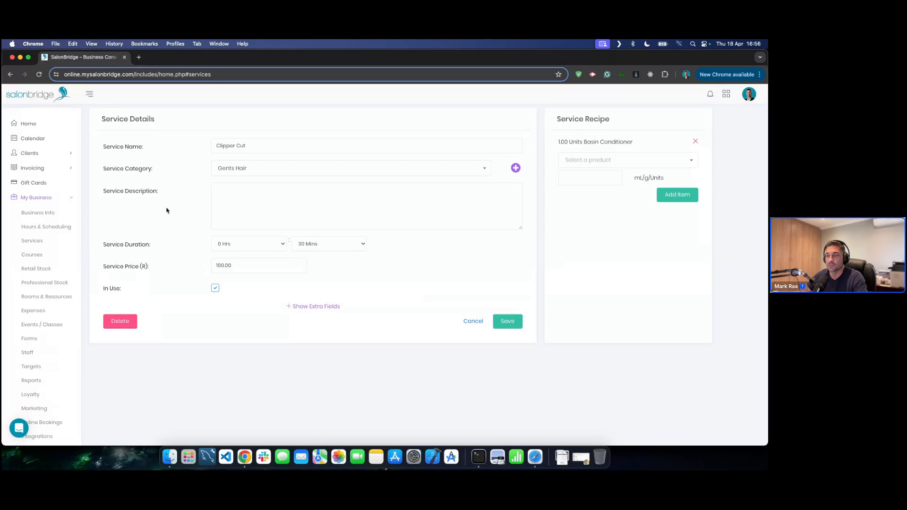
click(473, 321)
click(173, 205)
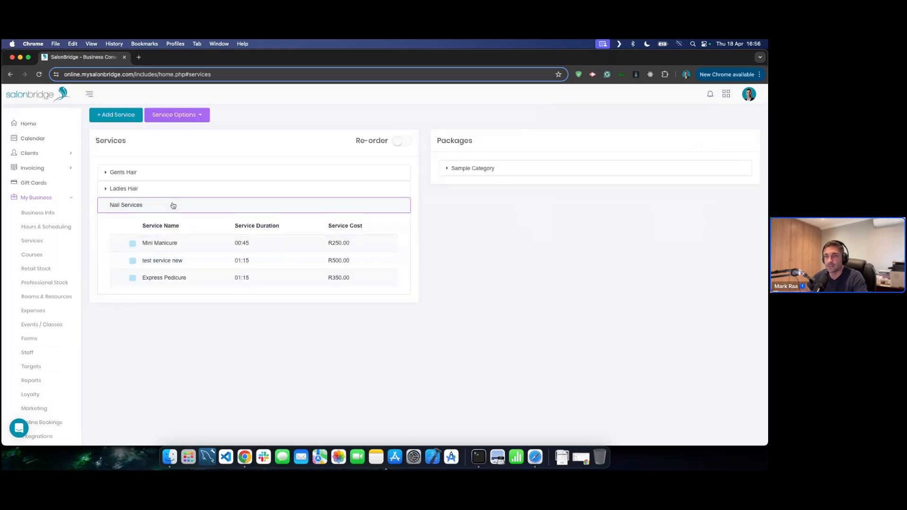
click(173, 205)
click(170, 206)
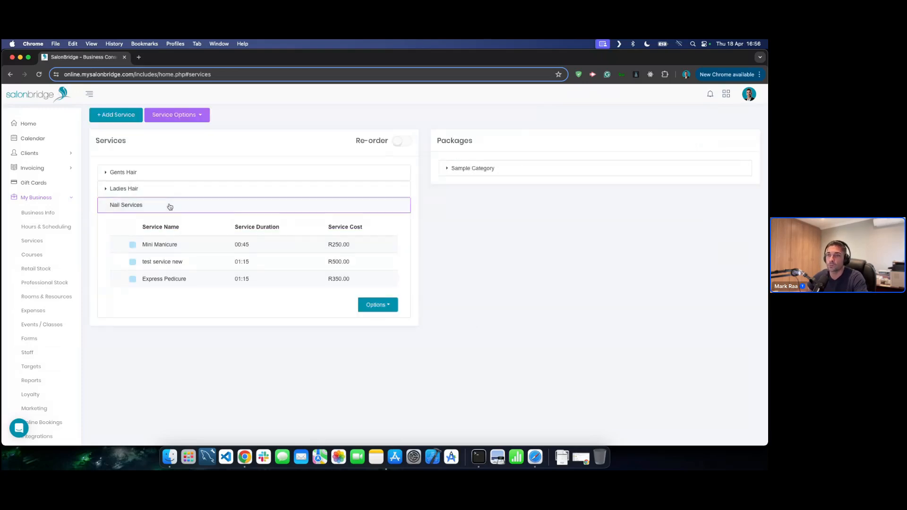
click(160, 246)
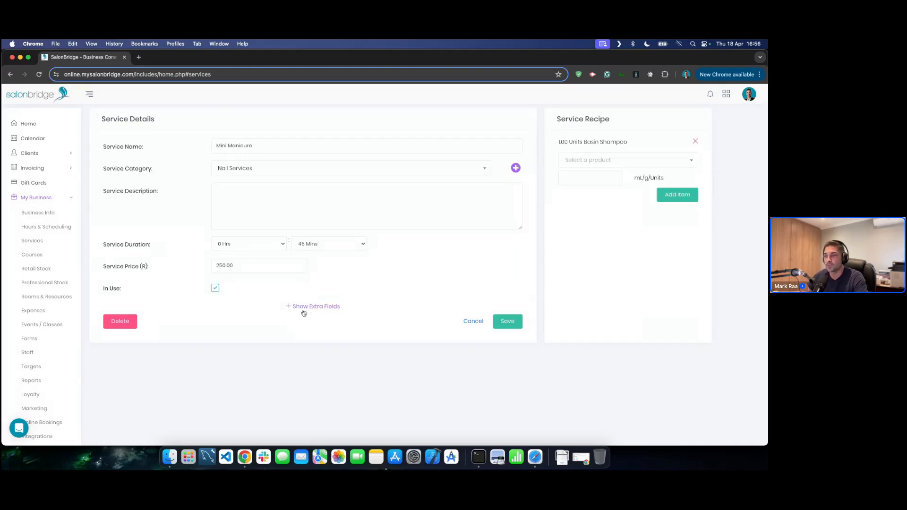
click(304, 307)
scroll(304, 308, down, 2)
click(272, 287)
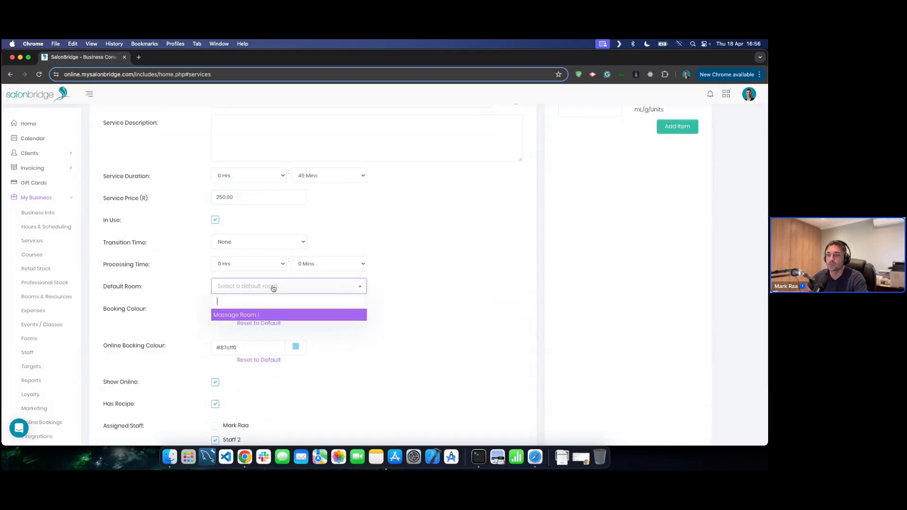
click(232, 315)
click(474, 309)
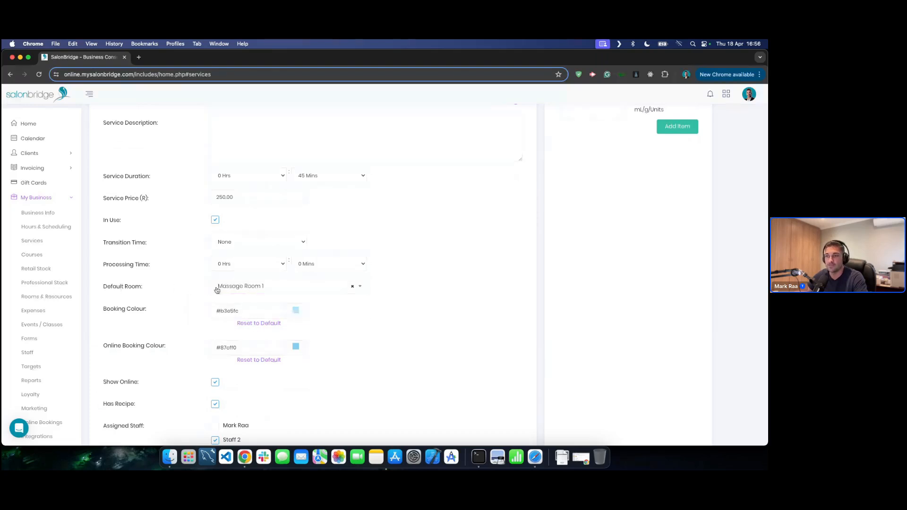
click(269, 286)
click(269, 286)
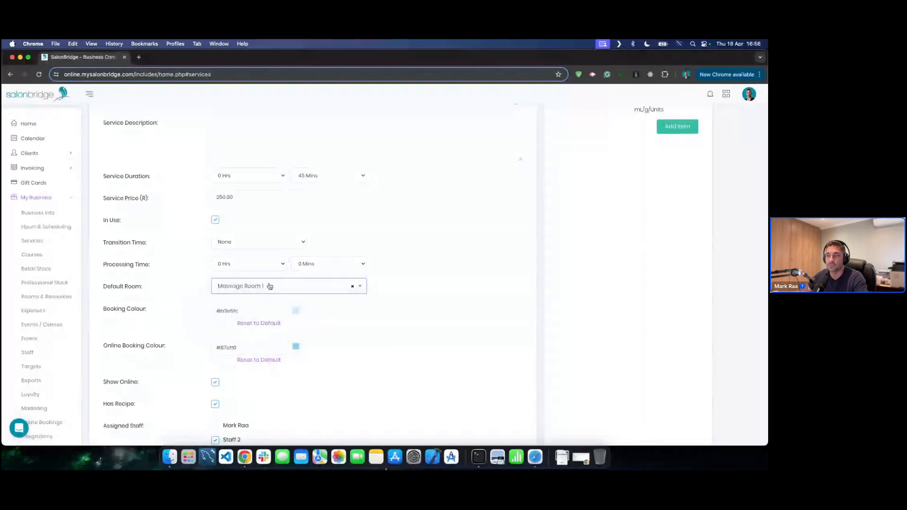
click(443, 284)
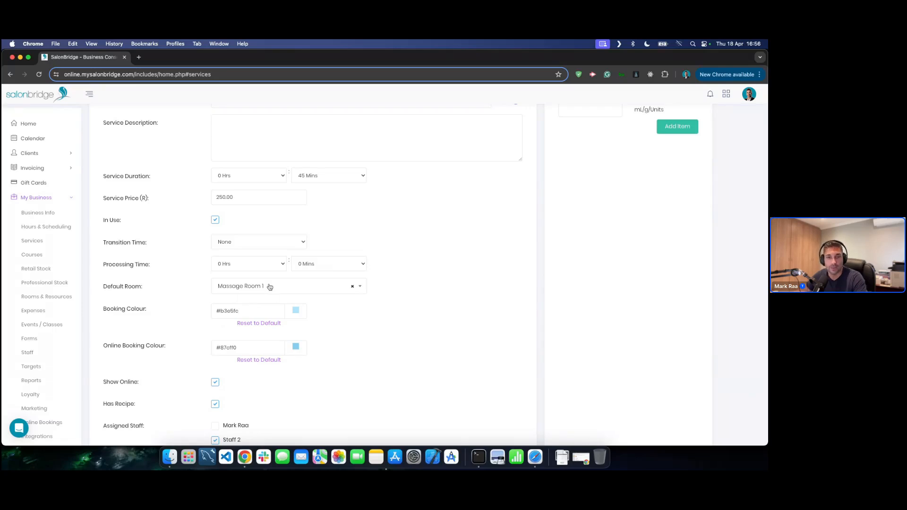
click(352, 288)
click(438, 283)
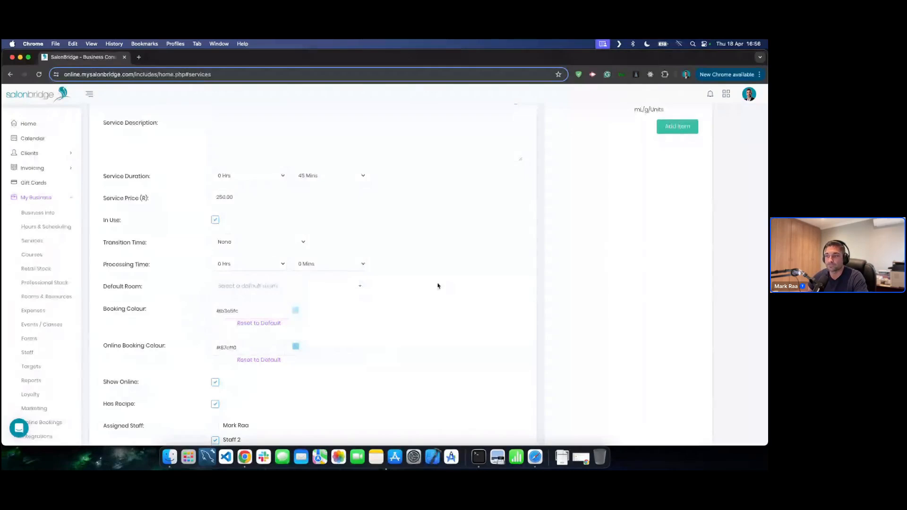
scroll(474, 401, down, 3)
click(478, 419)
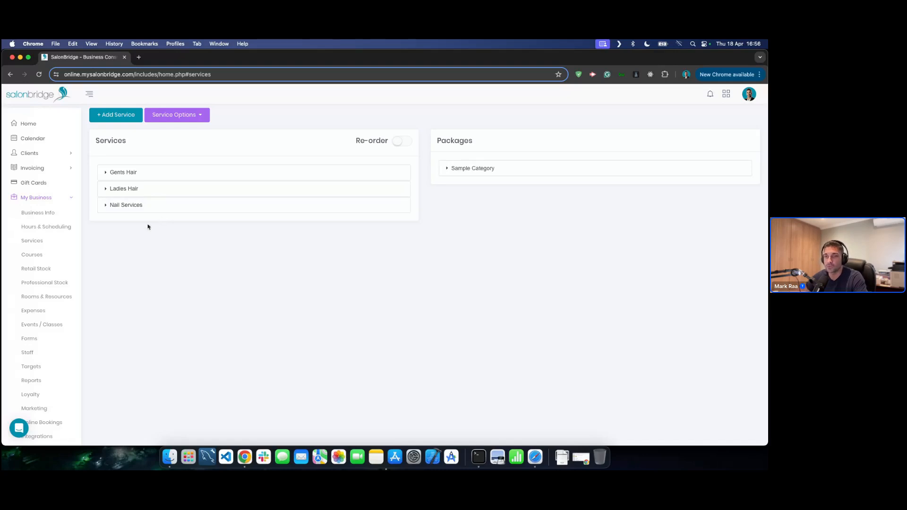
- Open Expenses and preview the Add Account form with Cash Account type, without saving
click(45, 315)
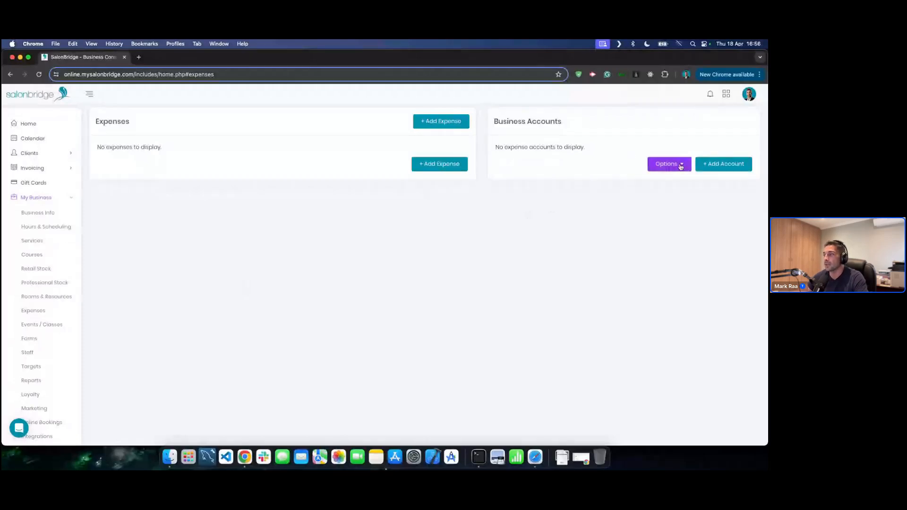
click(724, 164)
click(338, 177)
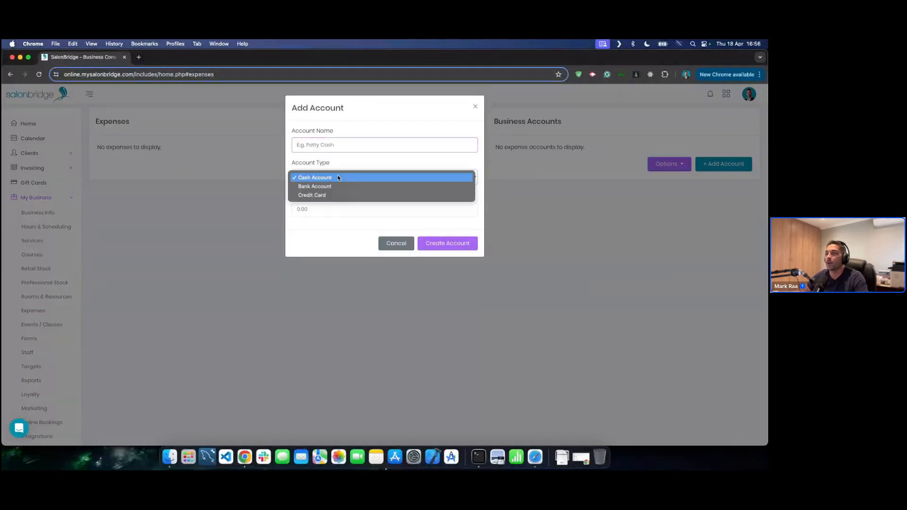
click(373, 168)
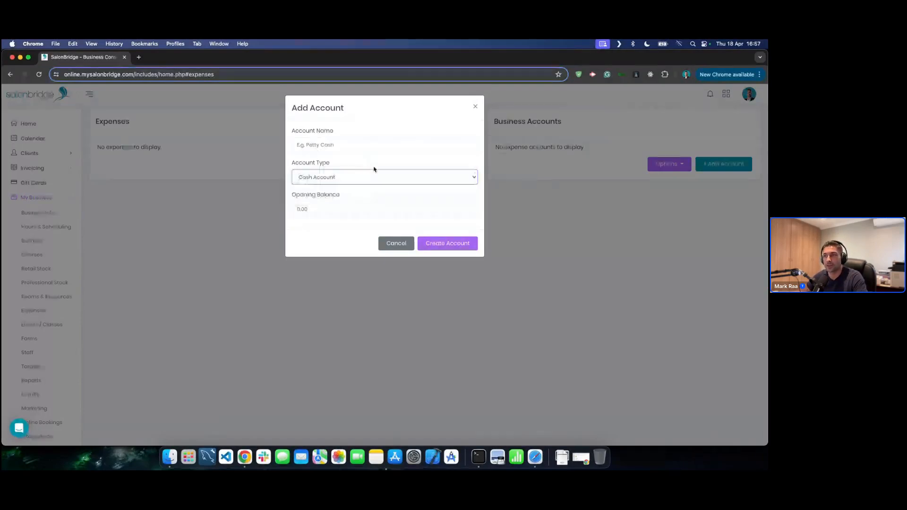
click(405, 244)
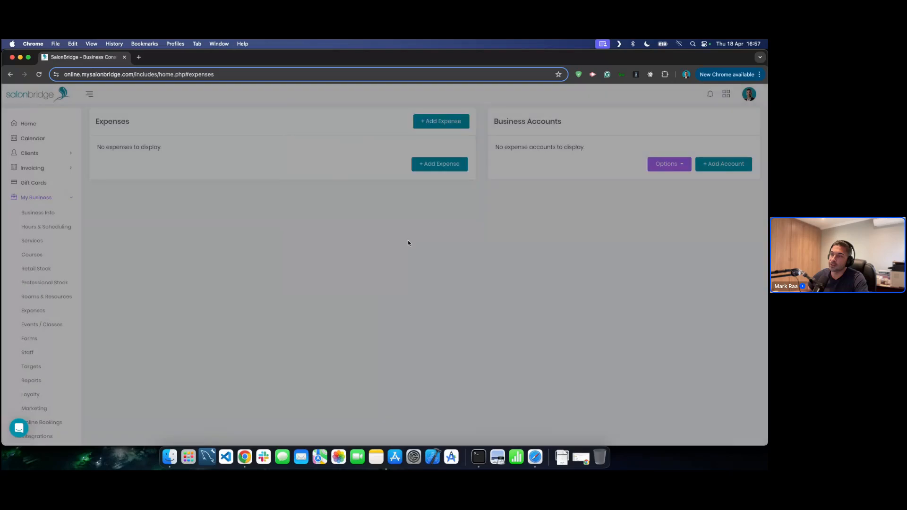
- Preview the Add Expense form's empty account list, cancel it, and move on to Forms
click(451, 122)
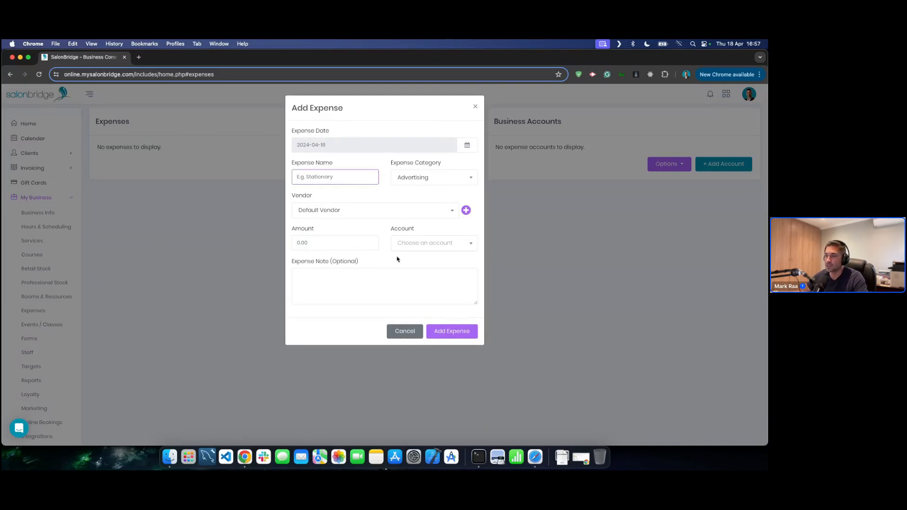
click(414, 246)
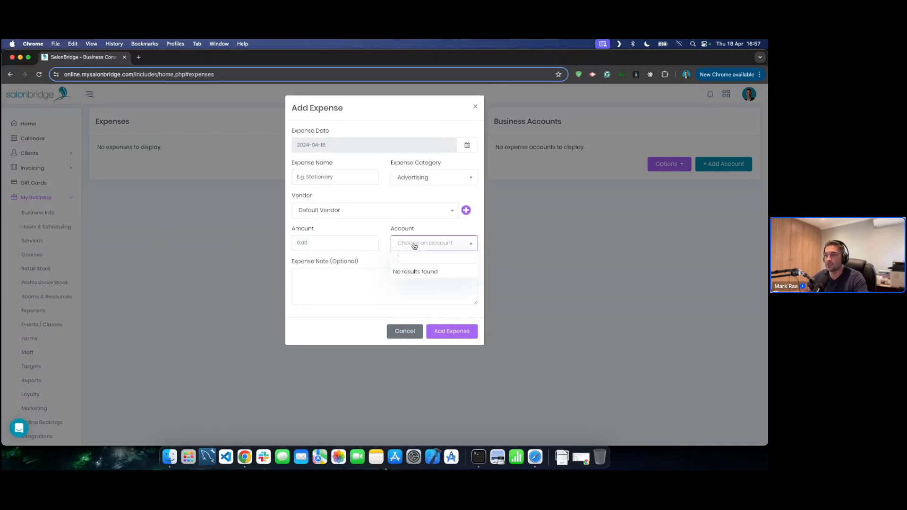
click(377, 230)
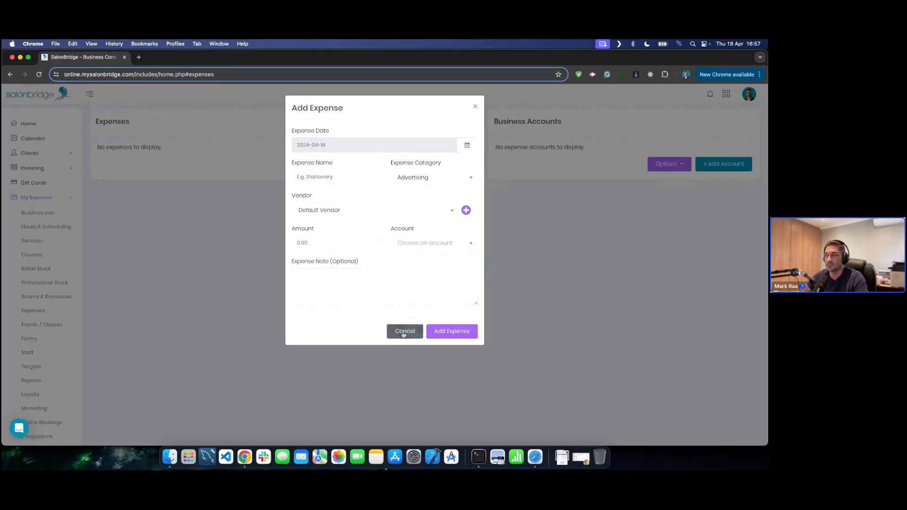
click(404, 332)
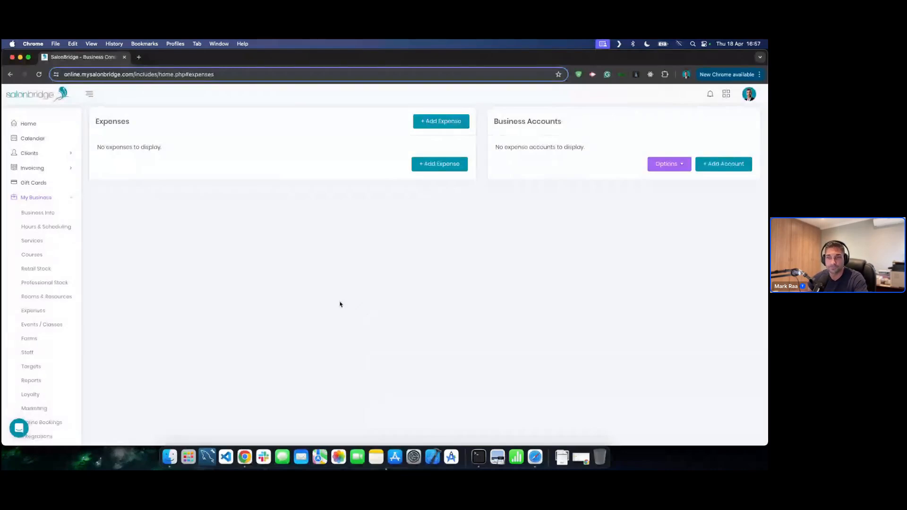
click(29, 339)
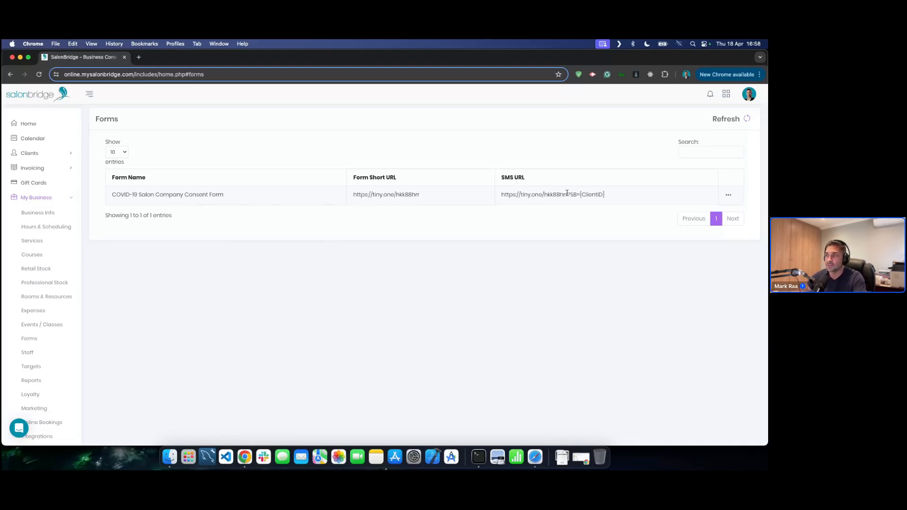
- Highlight the COVID-19 consent form's SMS URL, then clear the selection
drag(609, 196, 502, 204)
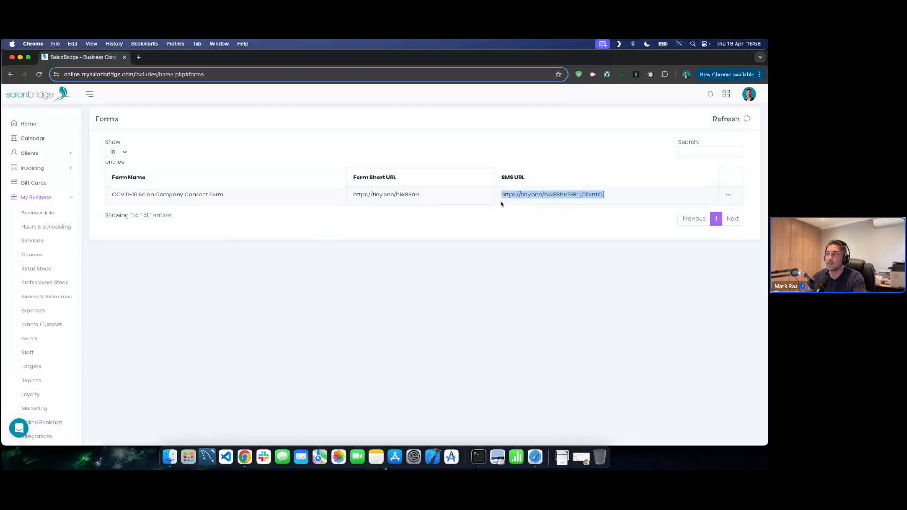
click(399, 237)
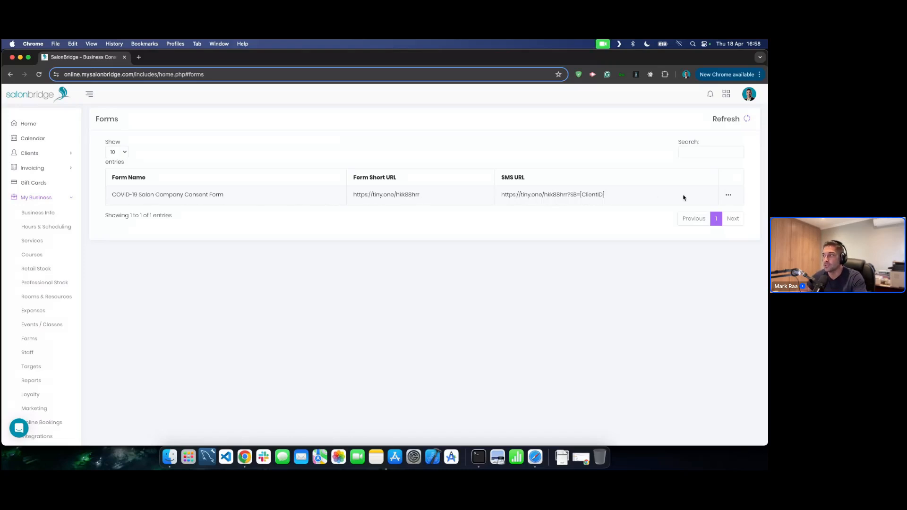
click(730, 197)
click(692, 146)
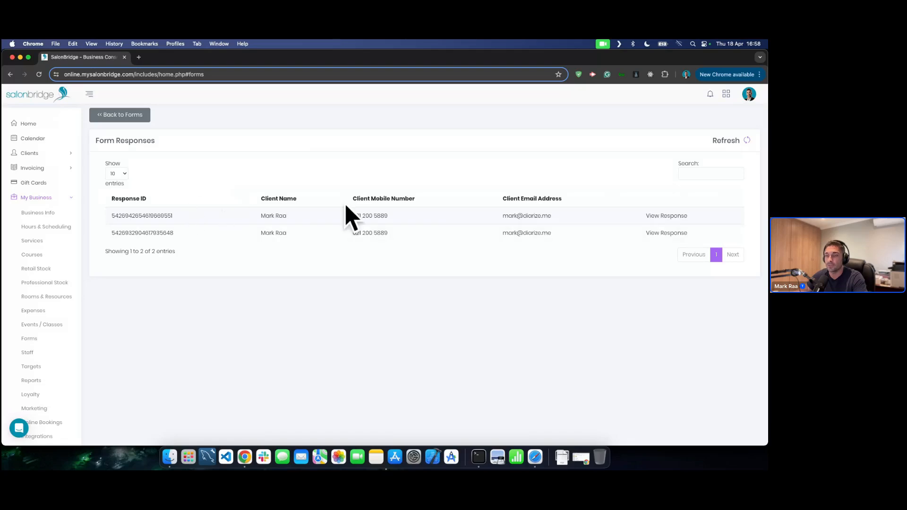
click(672, 215)
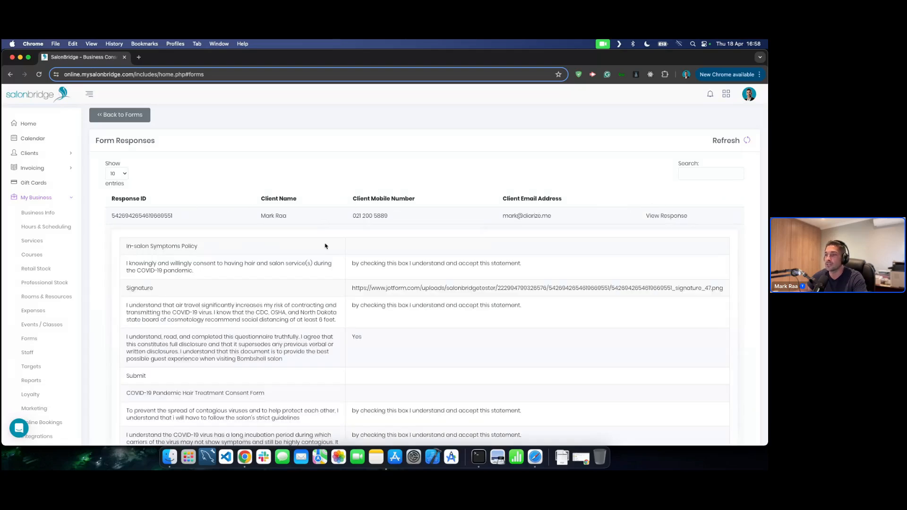
scroll(437, 249, down, 5)
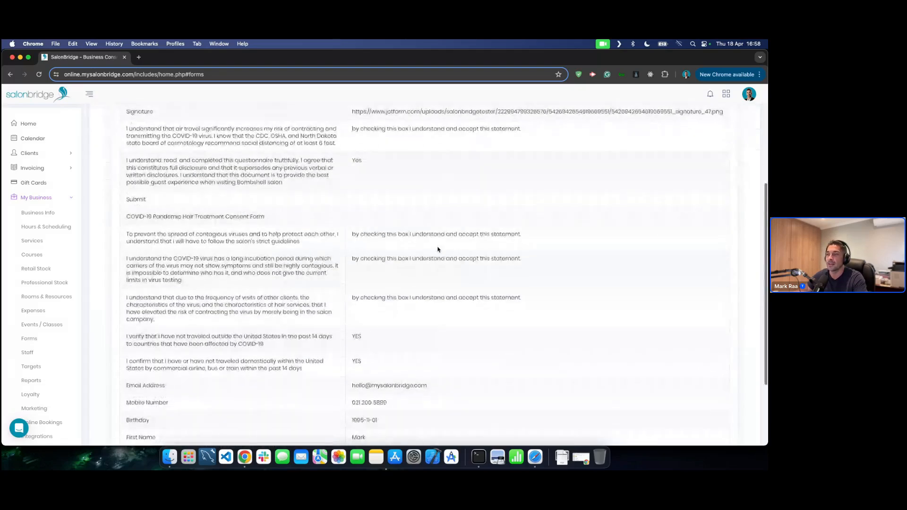
scroll(436, 250, up, 8)
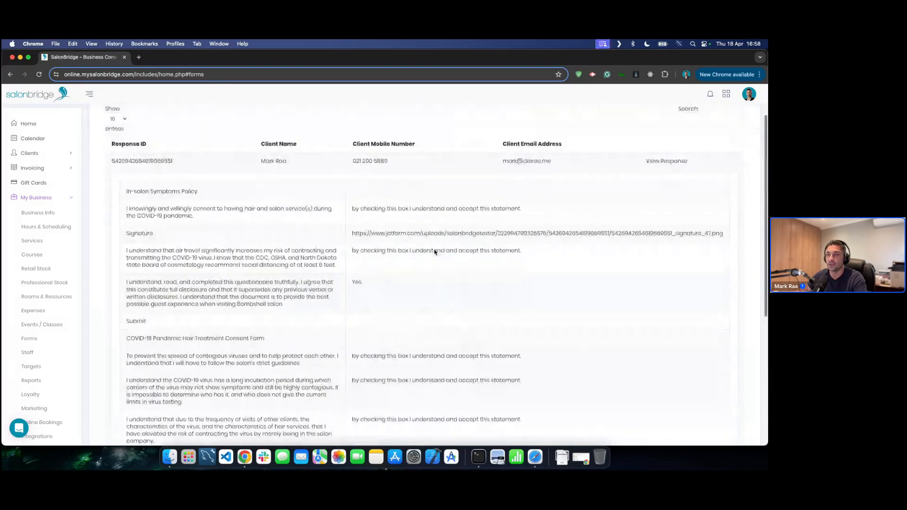
click(284, 217)
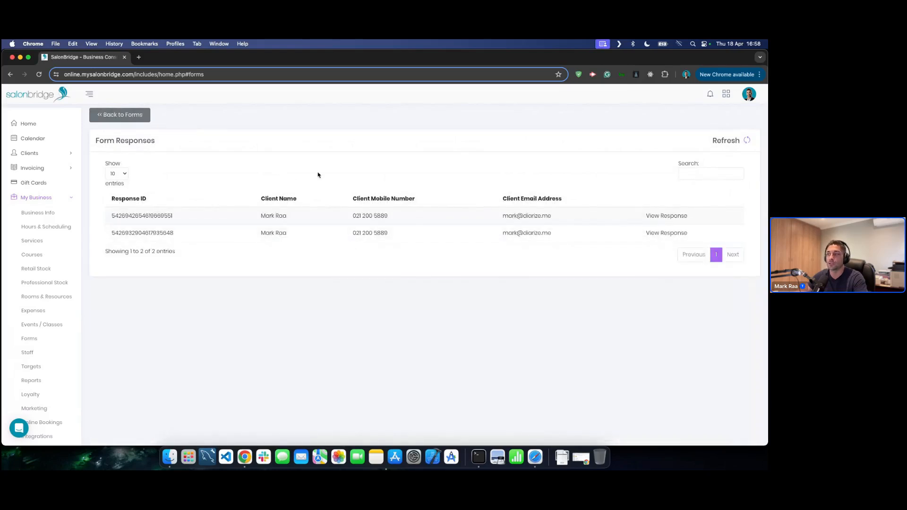
click(127, 119)
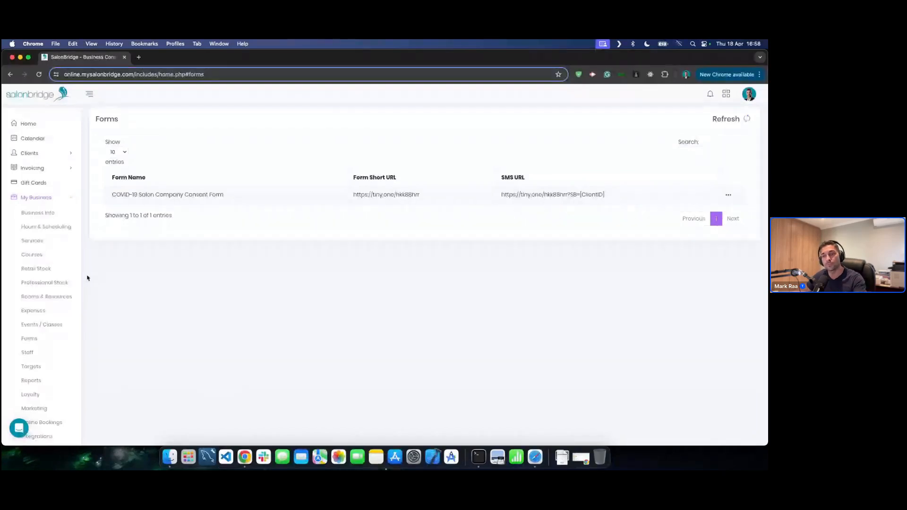
scroll(59, 425, down, 1)
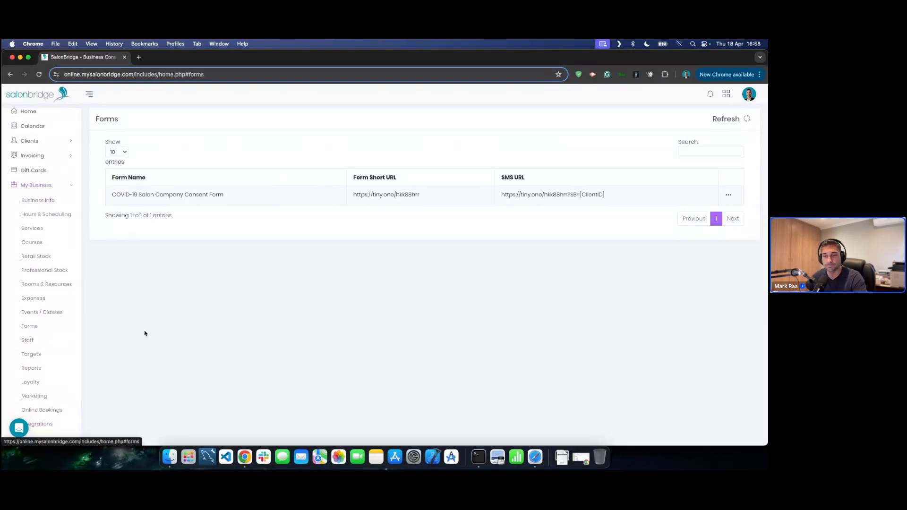
click(36, 341)
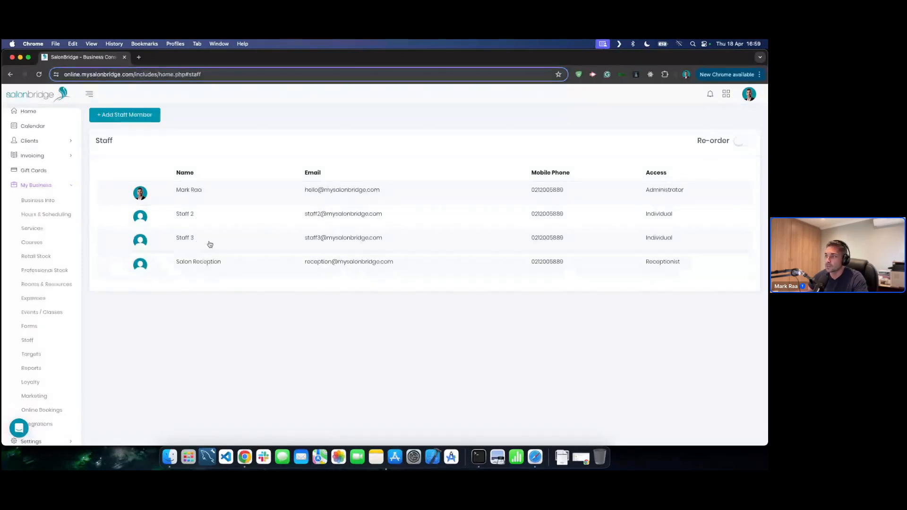
click(214, 218)
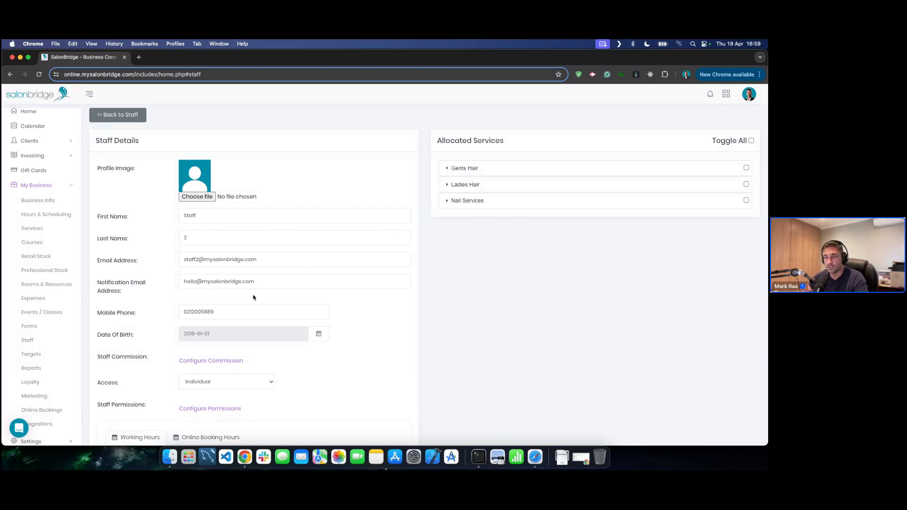
click(277, 260)
click(295, 261)
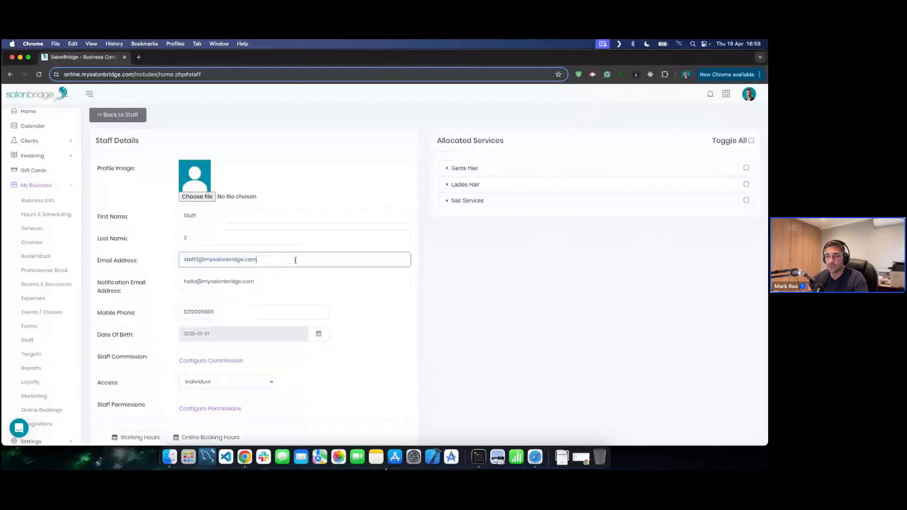
click(439, 266)
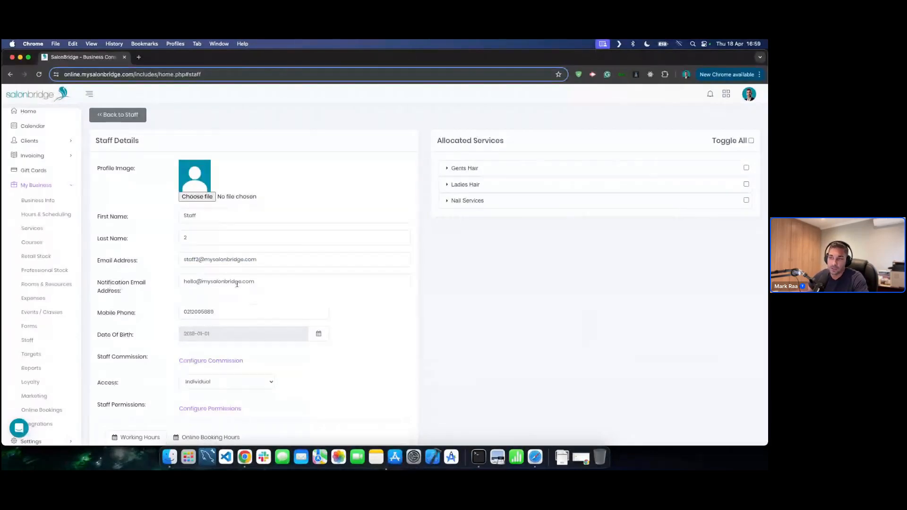
click(279, 281)
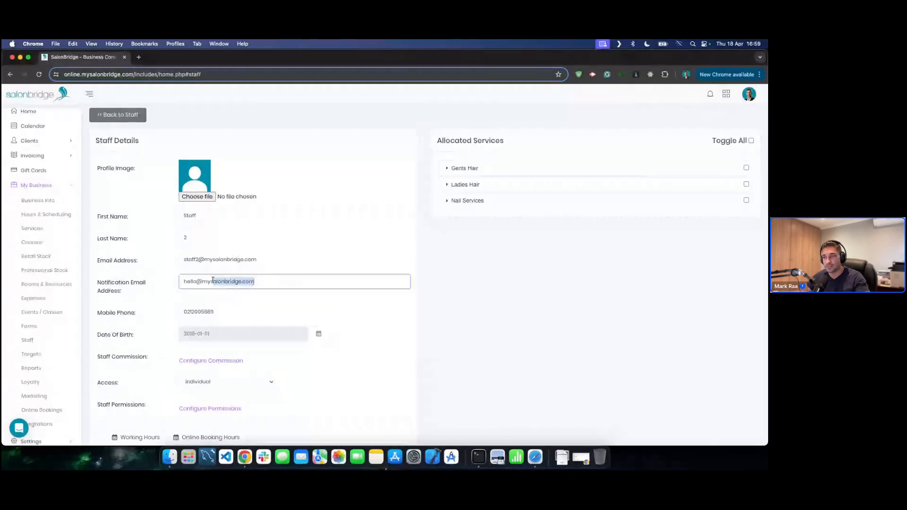
click(482, 283)
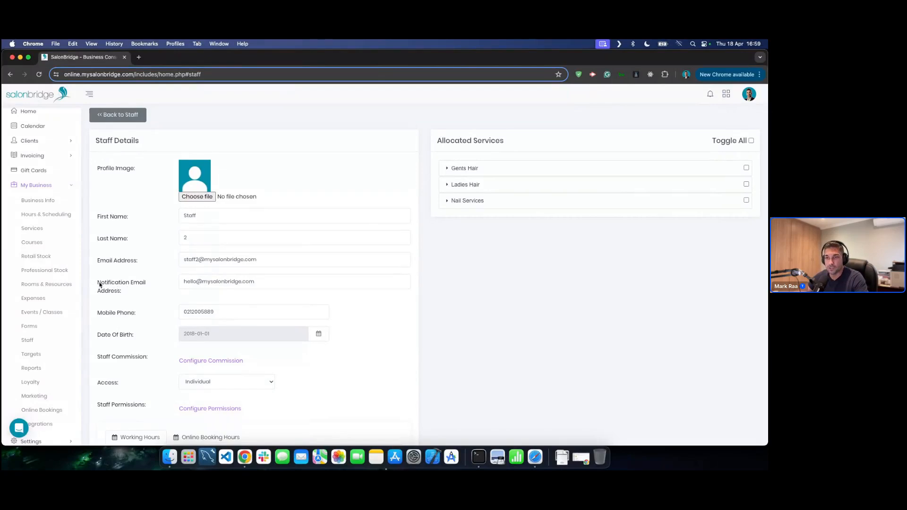
drag(298, 283, 170, 285)
click(303, 283)
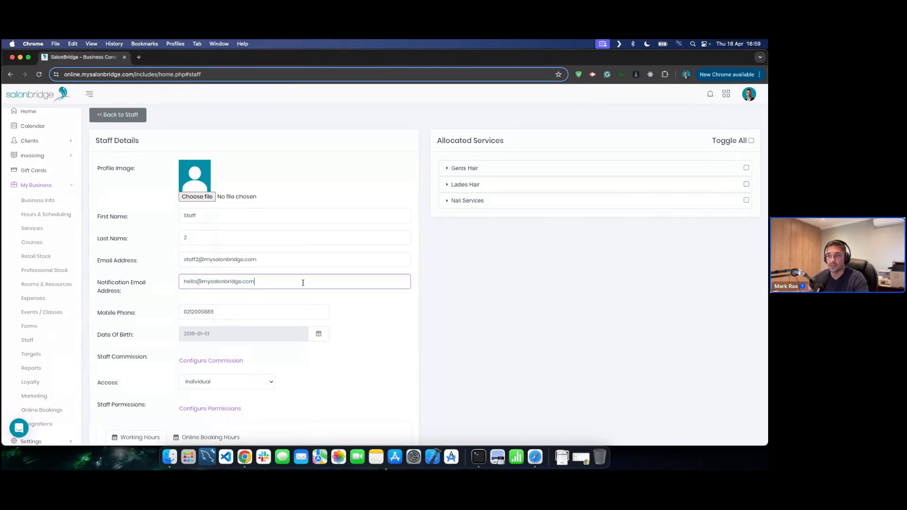
drag(259, 310, 167, 310)
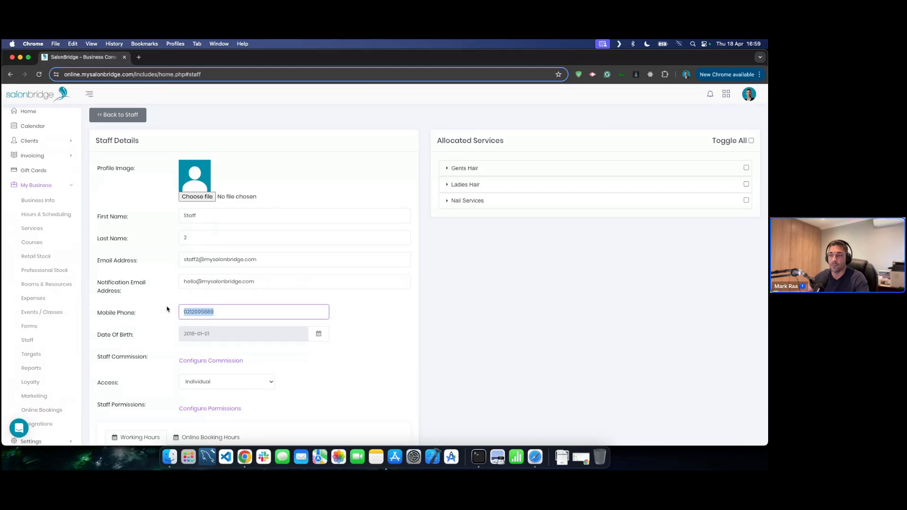
click(377, 315)
scroll(378, 315, down, 2)
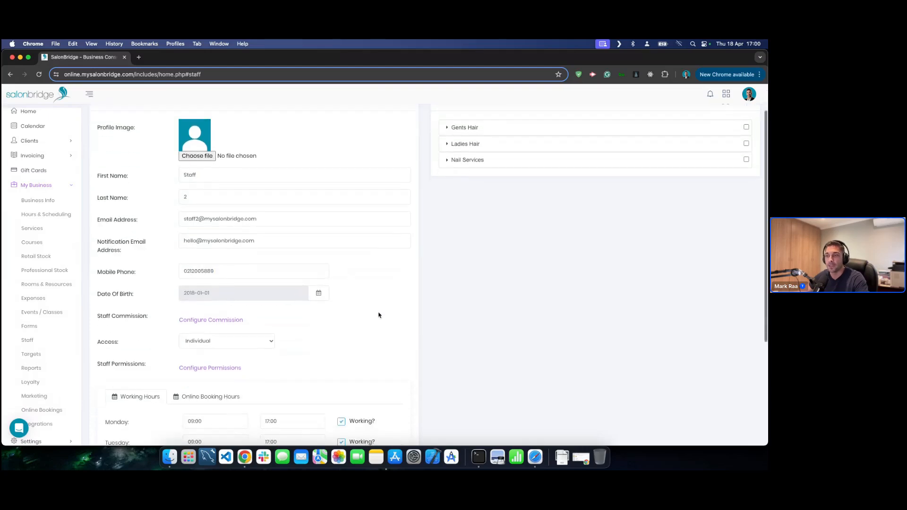
click(246, 342)
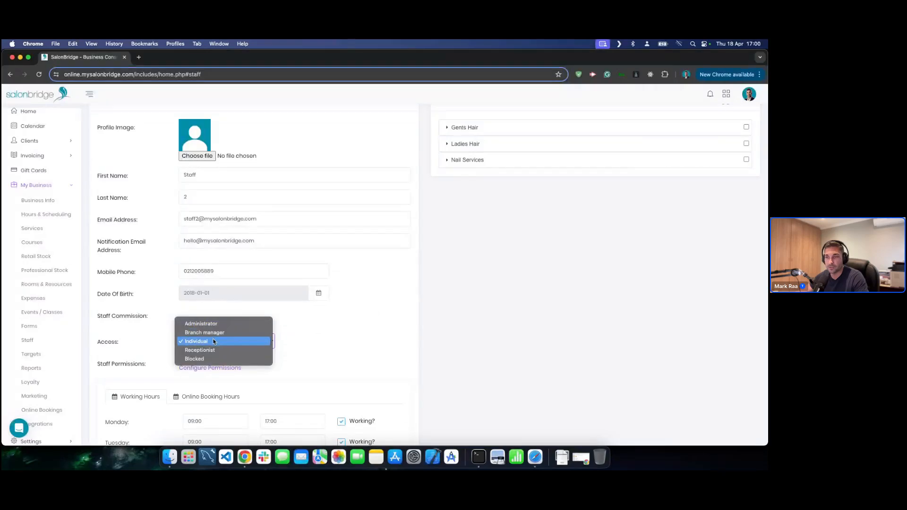
click(389, 338)
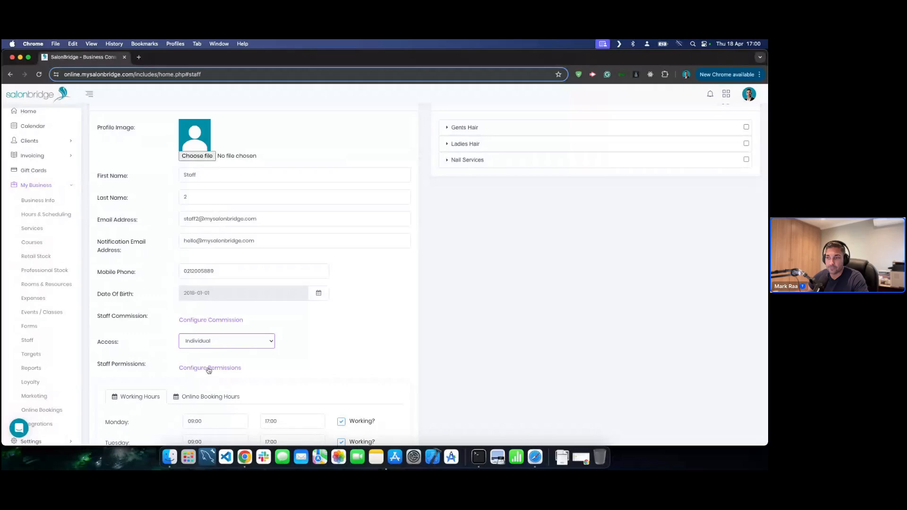
- Review Staff 2's general and report permission tabs
click(208, 368)
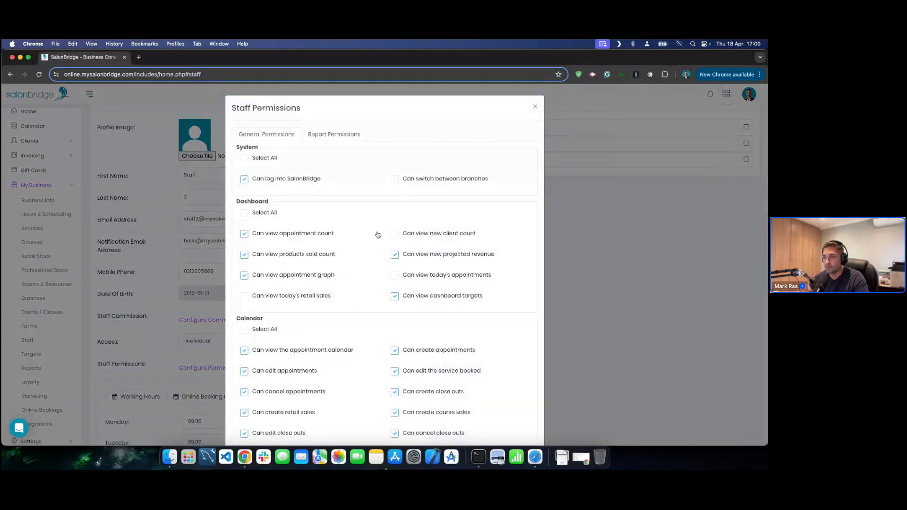
scroll(359, 234, down, 5)
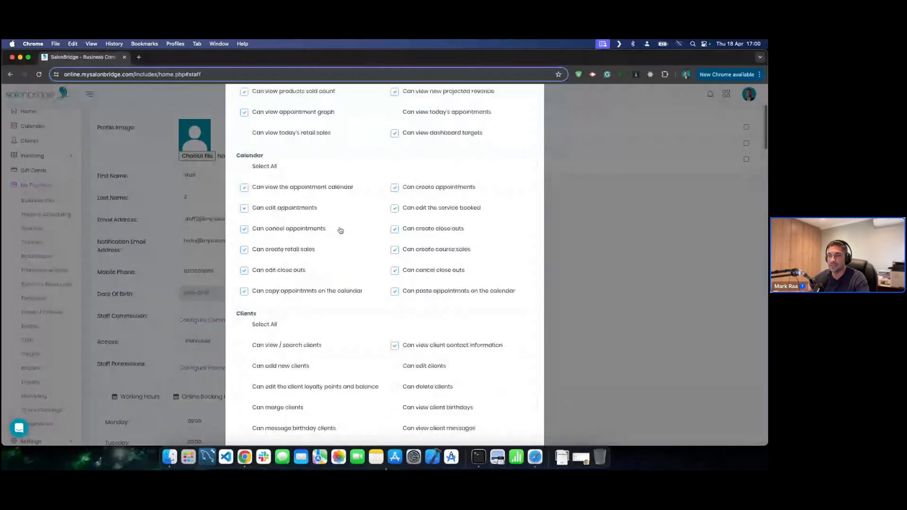
scroll(340, 230, up, 7)
scroll(319, 283, down, 8)
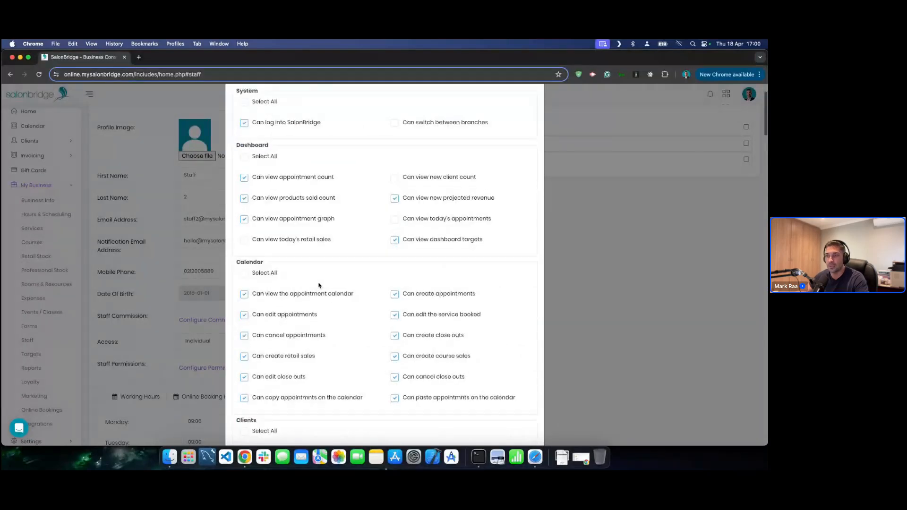
scroll(320, 274, down, 5)
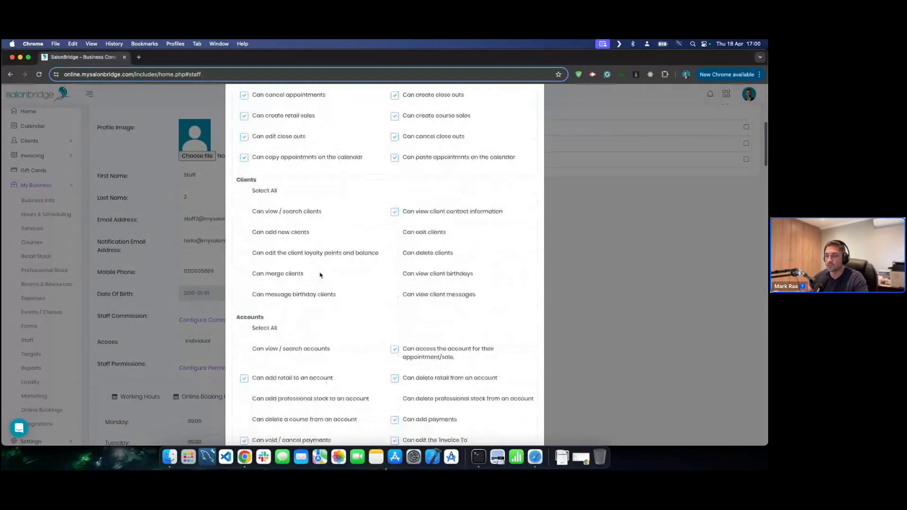
scroll(320, 273, up, 10)
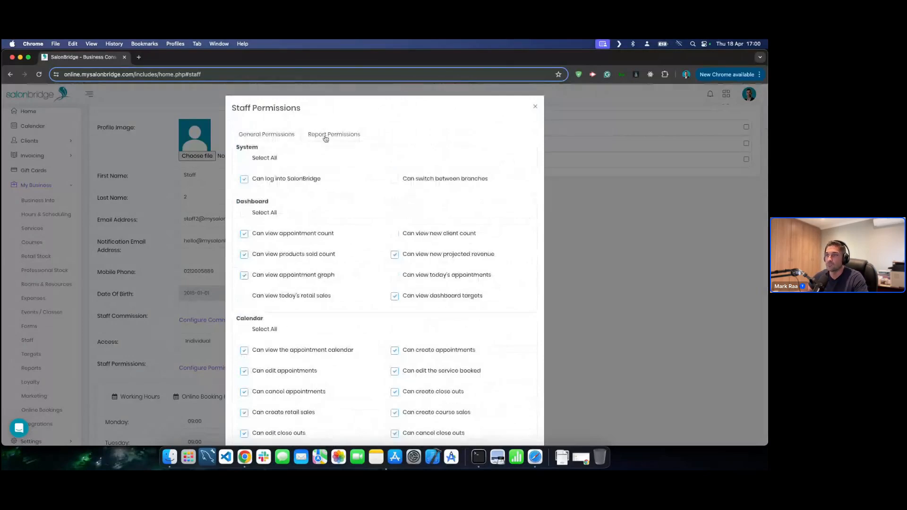
click(326, 136)
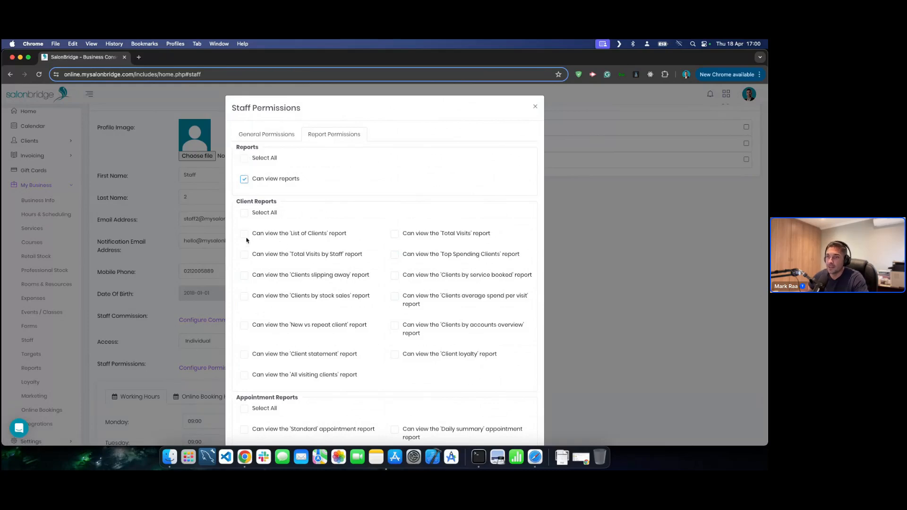
scroll(246, 240, down, 10)
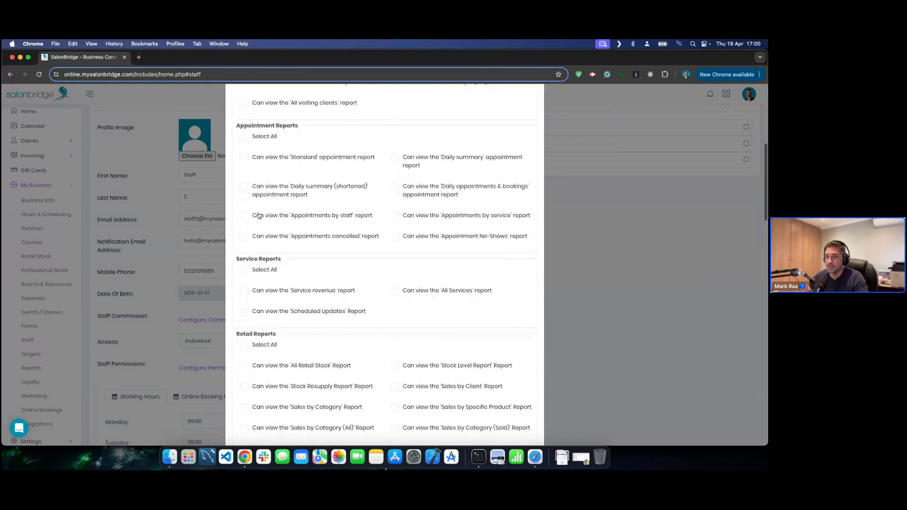
scroll(259, 216, down, 15)
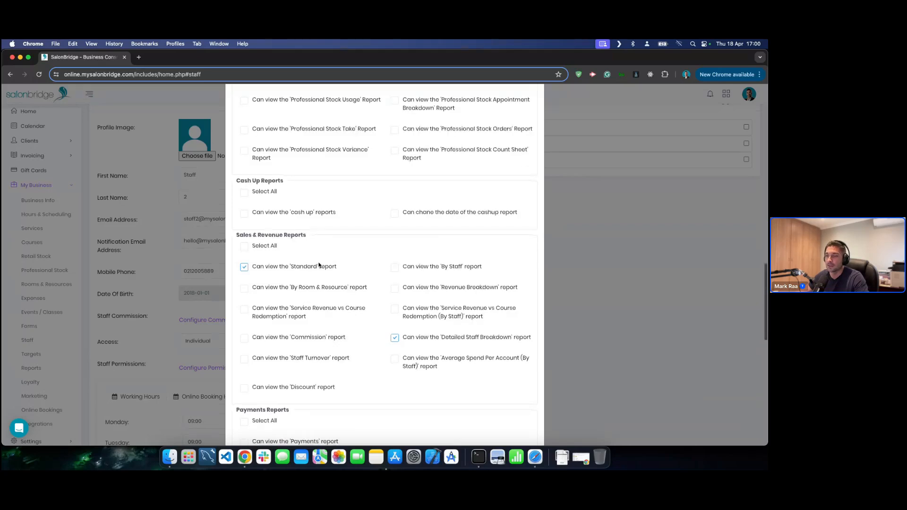
scroll(319, 265, down, 6)
scroll(319, 264, up, 20)
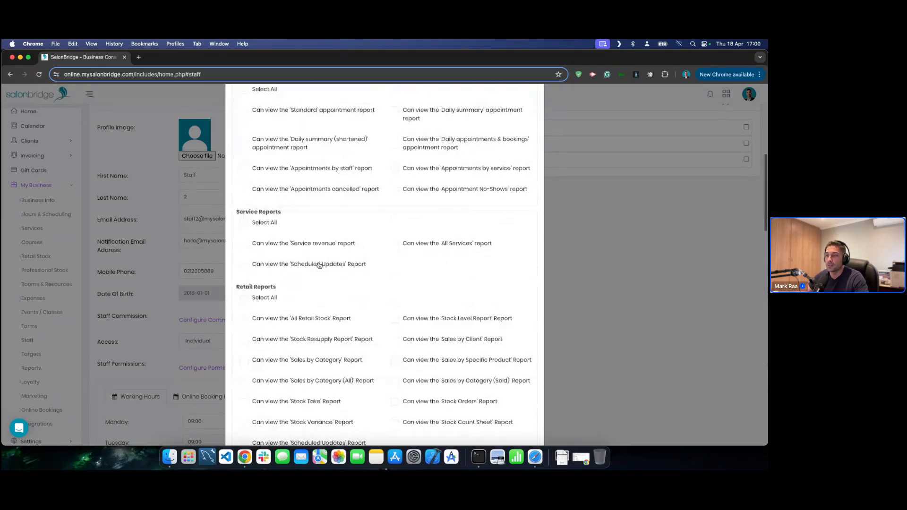
- Tick 'Can perform retail stock takes' under Retail Stock and save the permissions
click(268, 134)
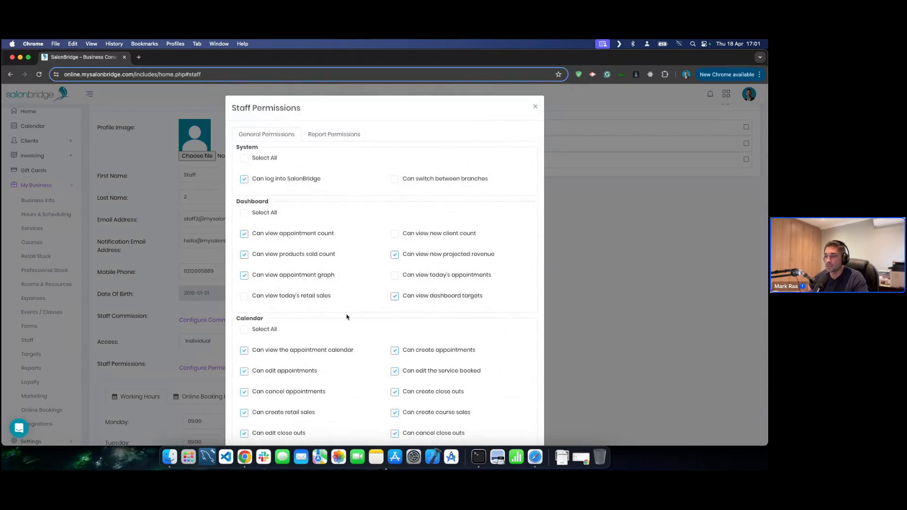
scroll(346, 315, down, 12)
scroll(339, 316, down, 15)
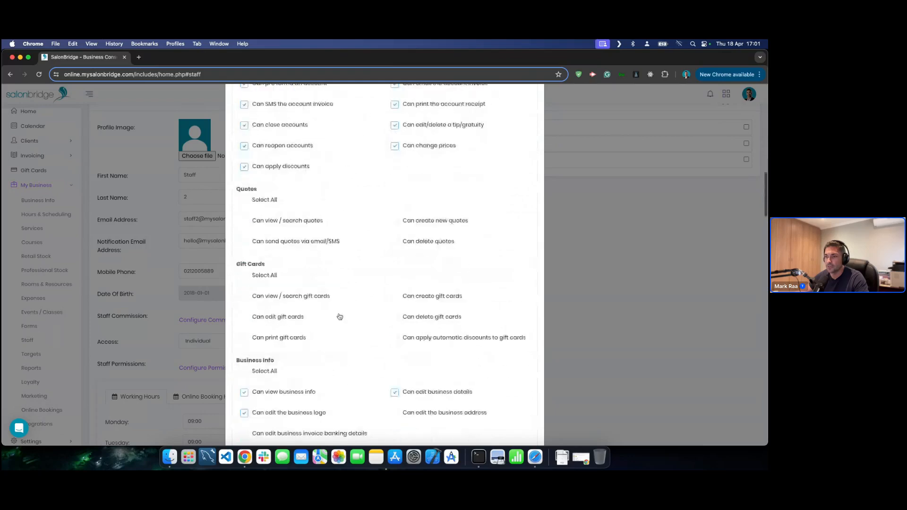
scroll(339, 317, down, 12)
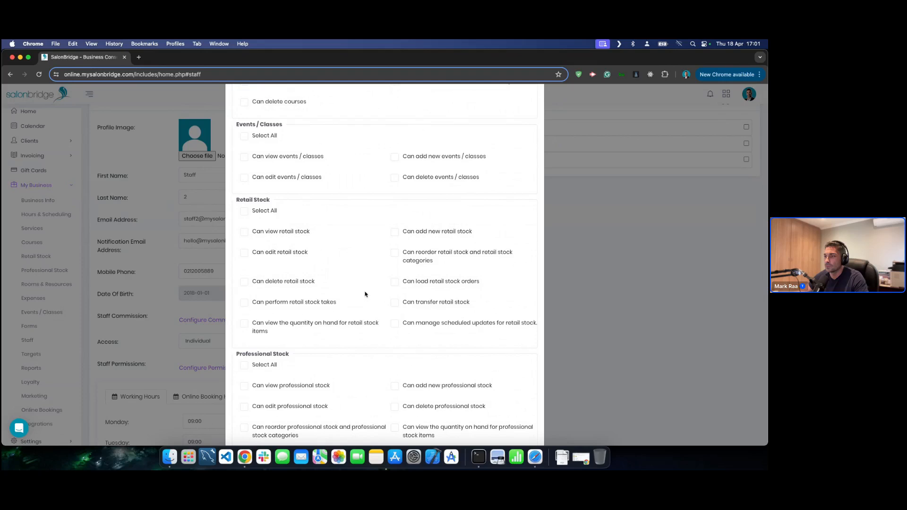
click(248, 304)
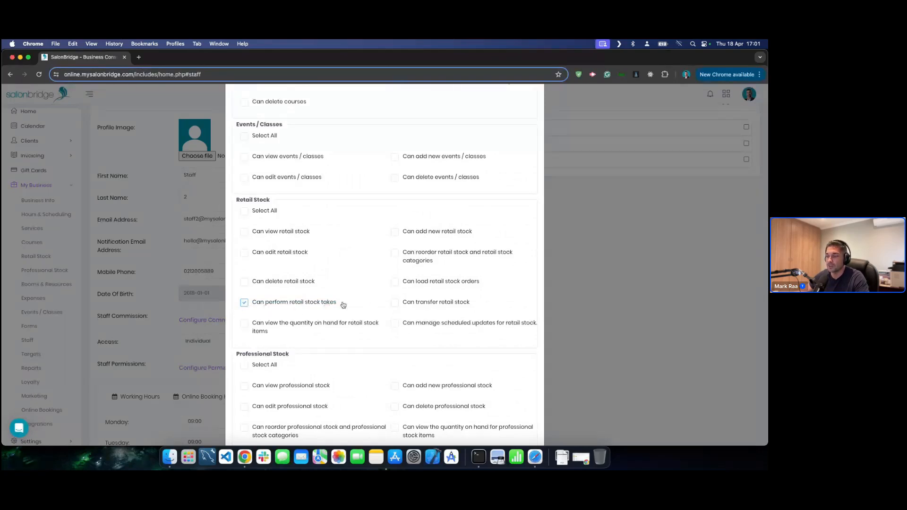
scroll(360, 307, down, 20)
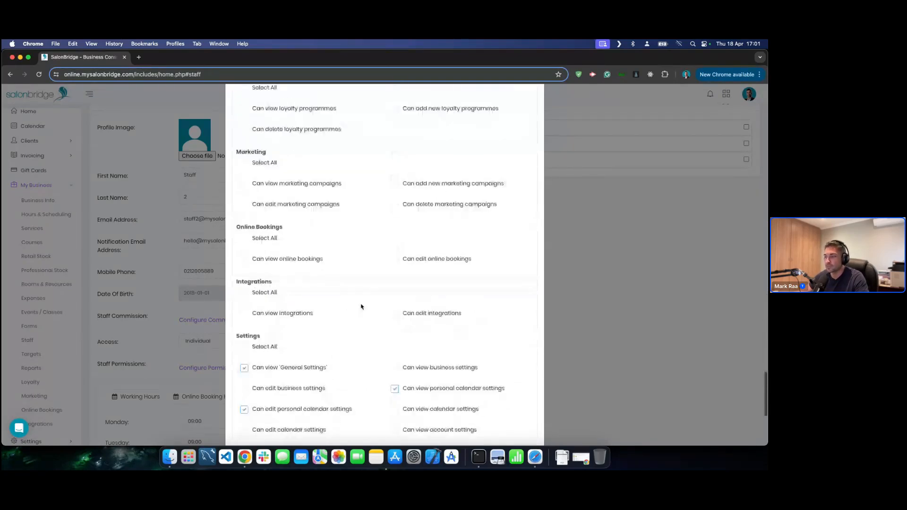
click(514, 421)
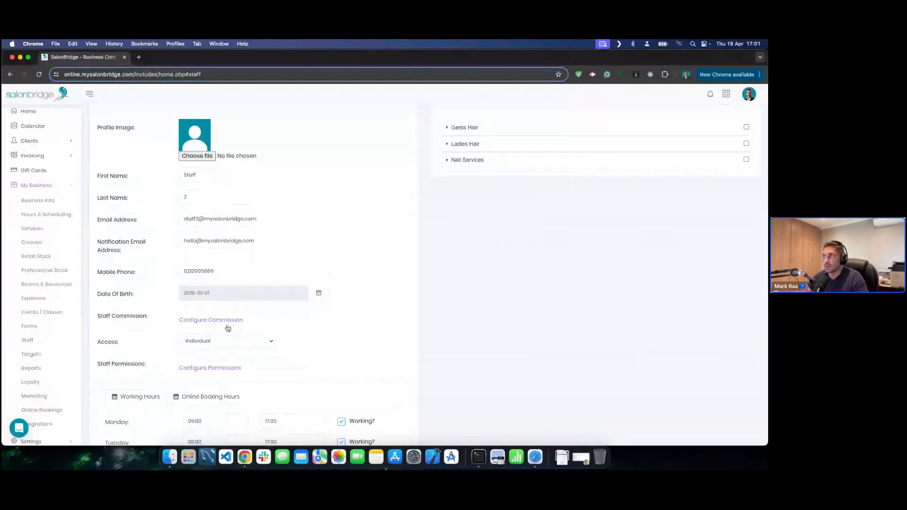
- Try Set Percentage commission for Staff 2, then return to Tiered Percentage
click(204, 321)
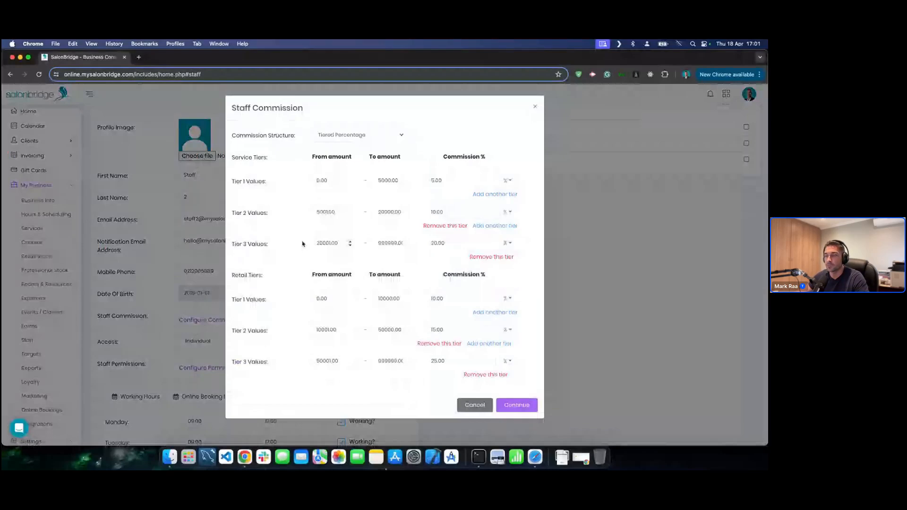
click(359, 136)
click(359, 136)
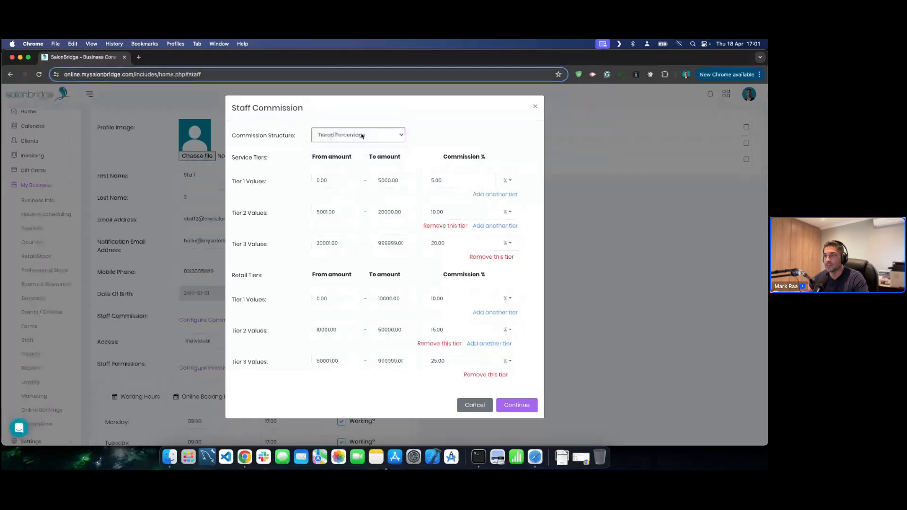
click(347, 138)
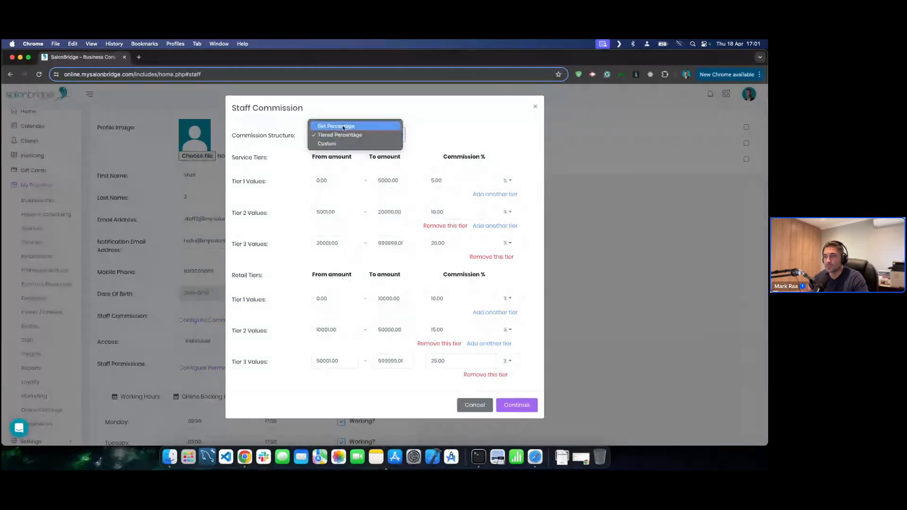
click(344, 126)
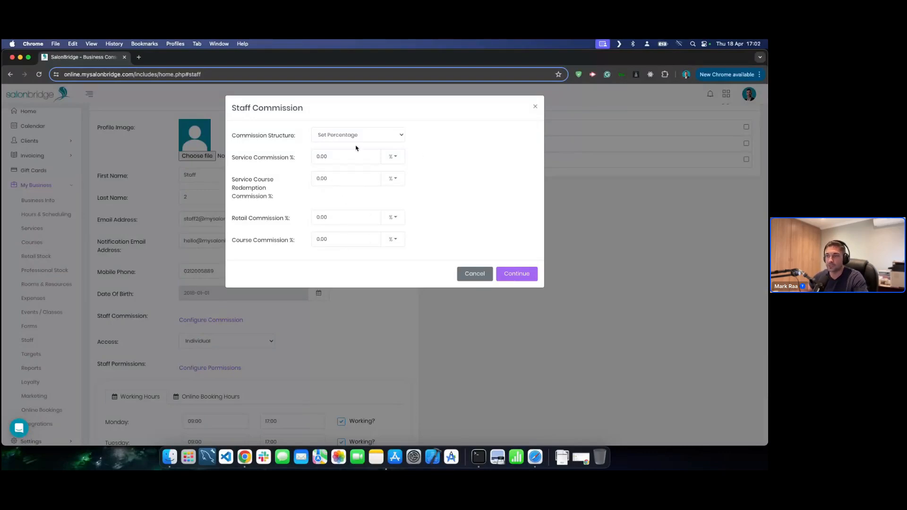
click(367, 135)
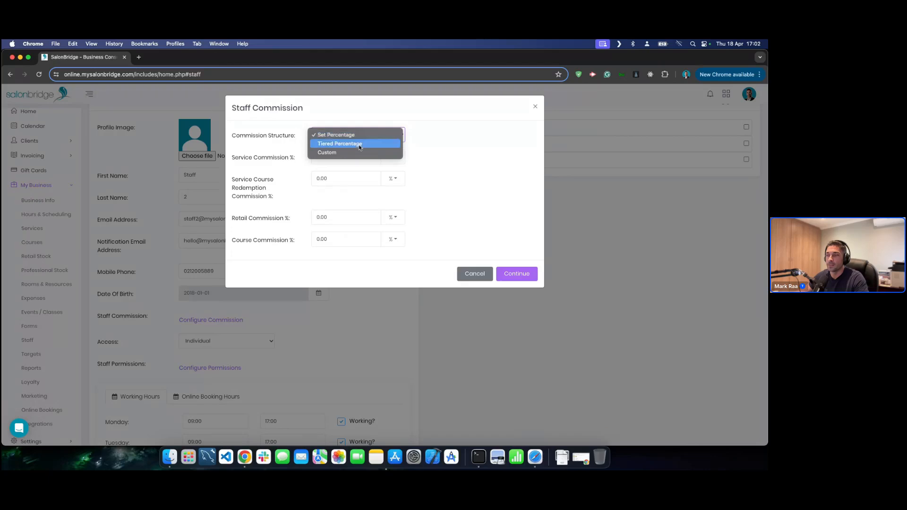
click(359, 143)
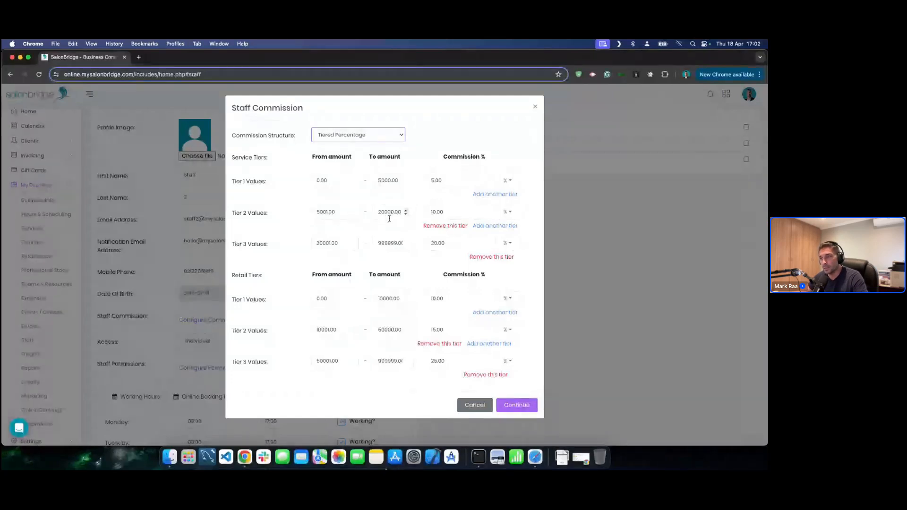
- Switch to Custom commission, expand Gents Hair, Ladies Hair and Neutrogena, then cancel unsaved
click(360, 134)
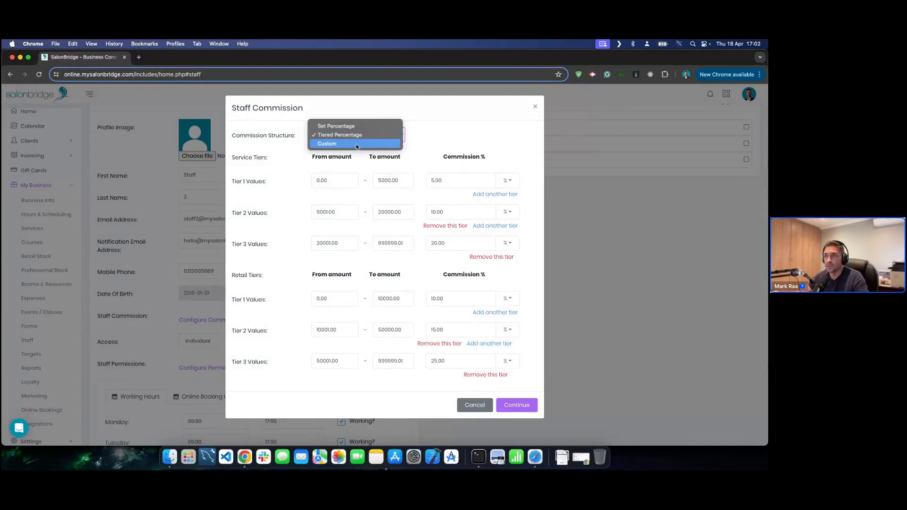
click(357, 144)
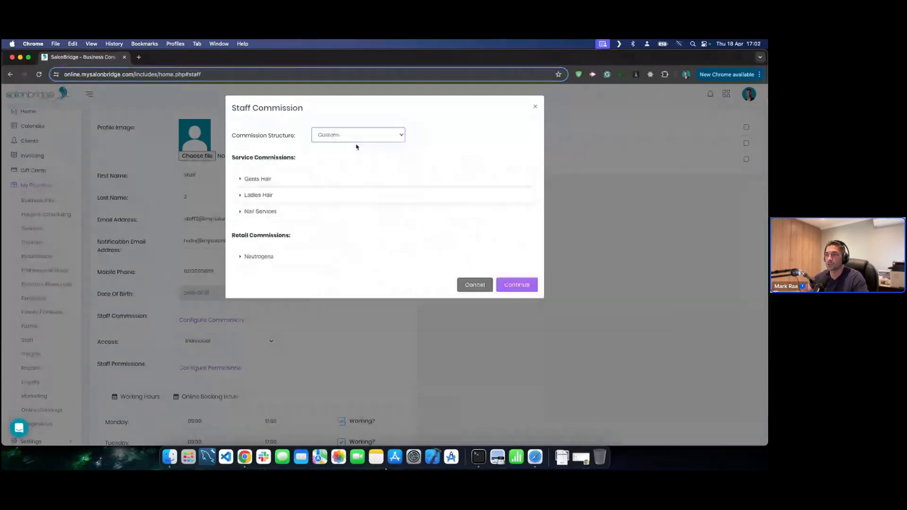
click(322, 176)
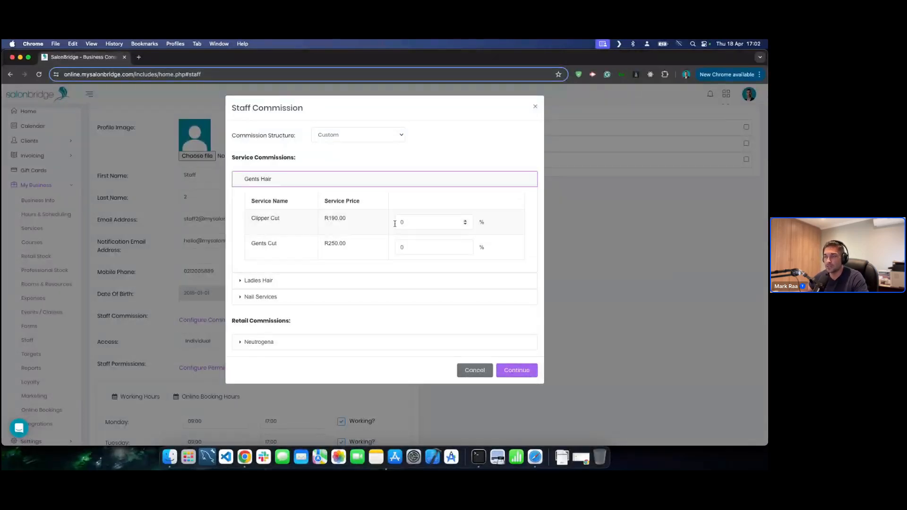
click(370, 281)
click(343, 367)
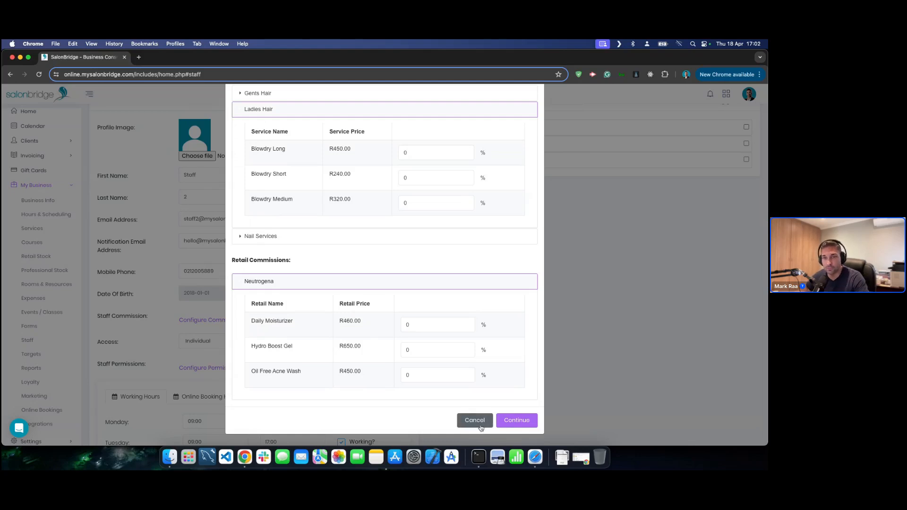
click(479, 426)
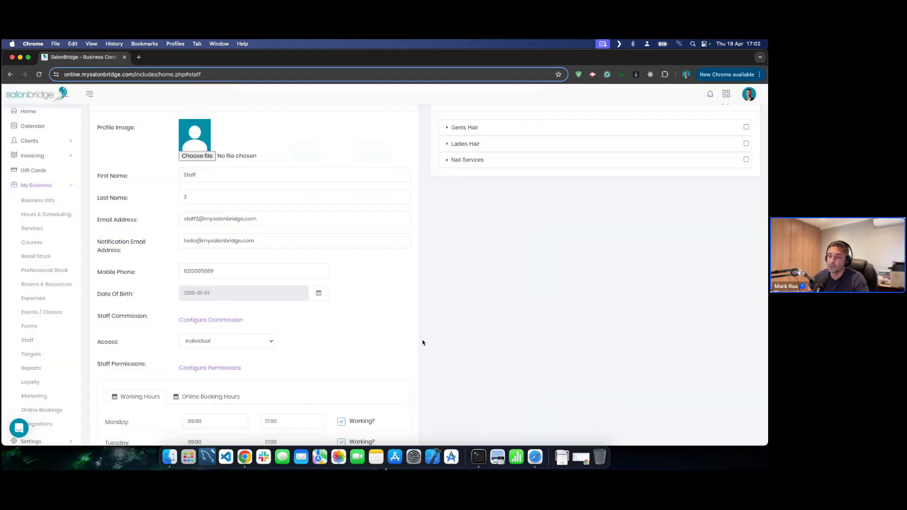
- Mark Tuesday and Thursday–Sunday as non-working, then compare with Online Booking Hours
scroll(423, 342, up, 1)
scroll(423, 342, down, 5)
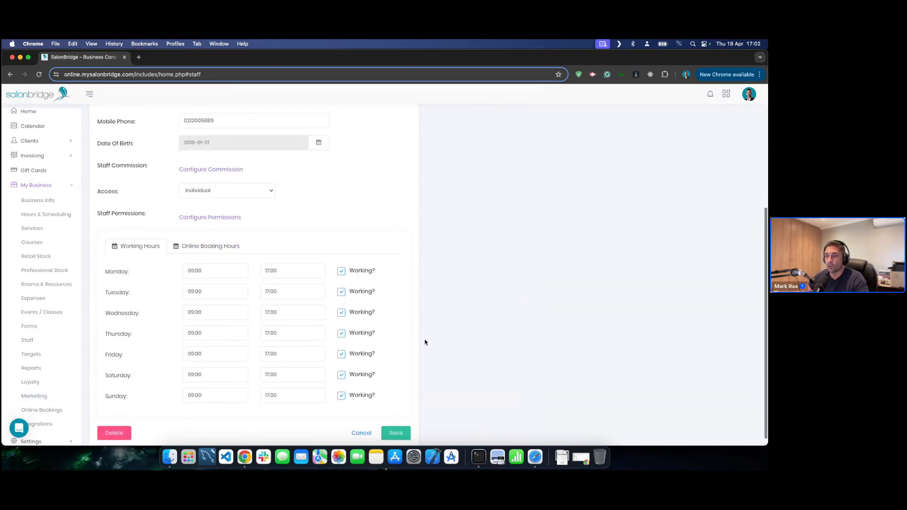
scroll(424, 342, down, 1)
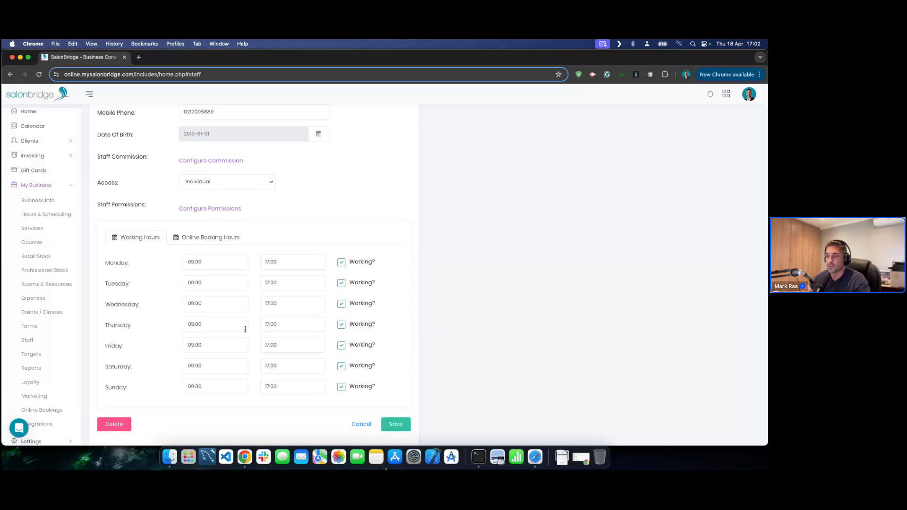
click(341, 283)
click(343, 328)
click(341, 346)
click(341, 366)
click(341, 387)
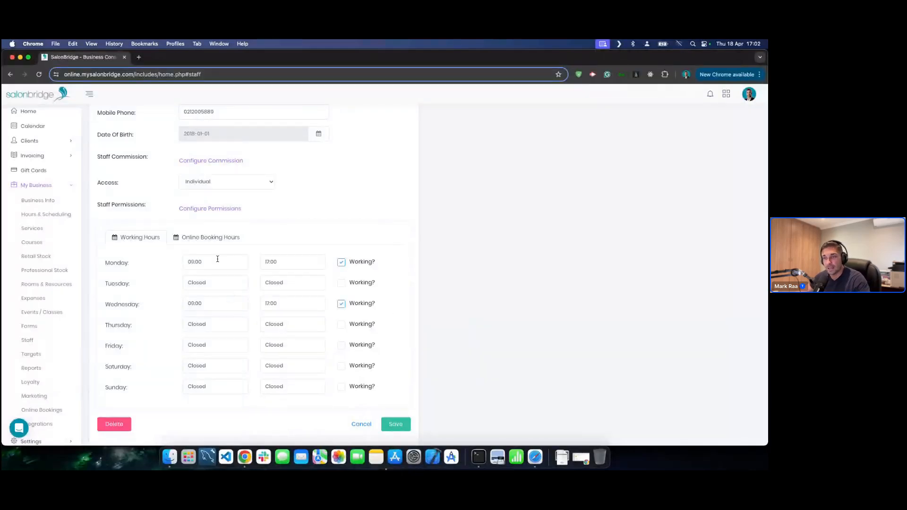
click(203, 238)
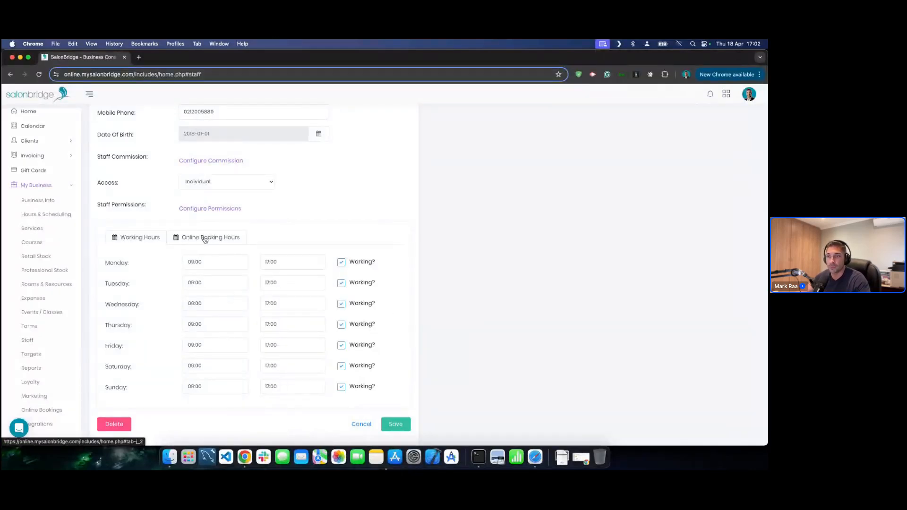
click(141, 237)
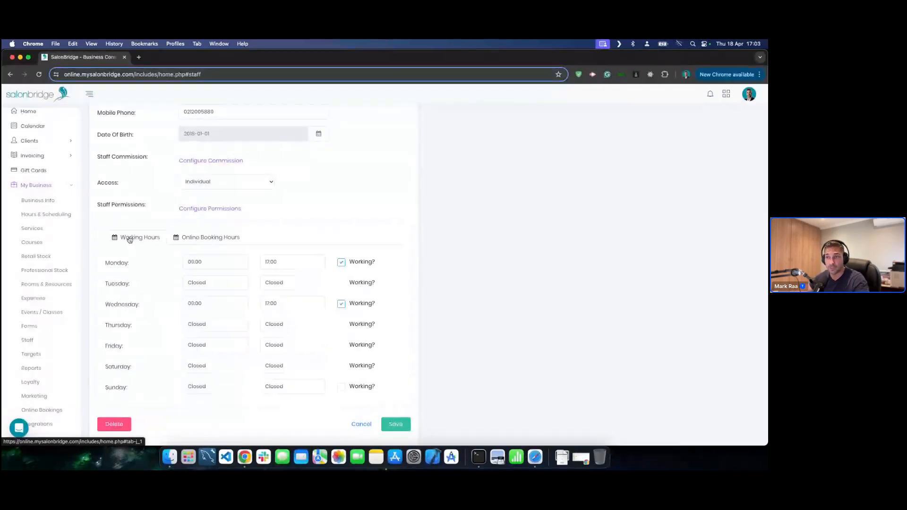
click(212, 238)
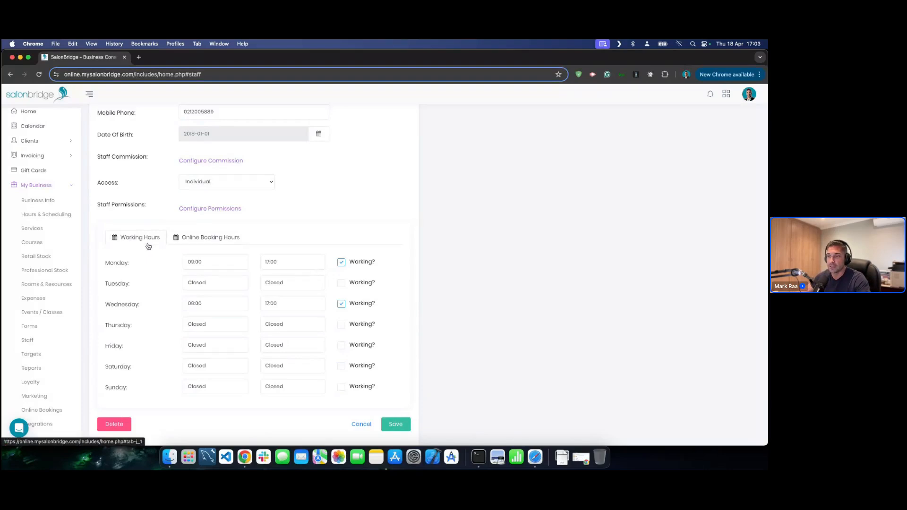
- Restore Tuesday and Thursday–Sunday as working days
click(341, 283)
click(341, 324)
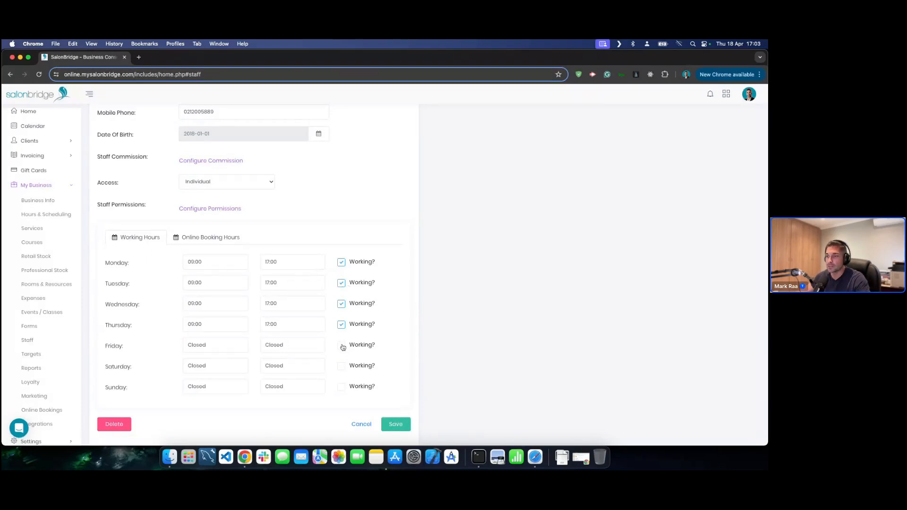
click(341, 345)
click(341, 365)
click(341, 386)
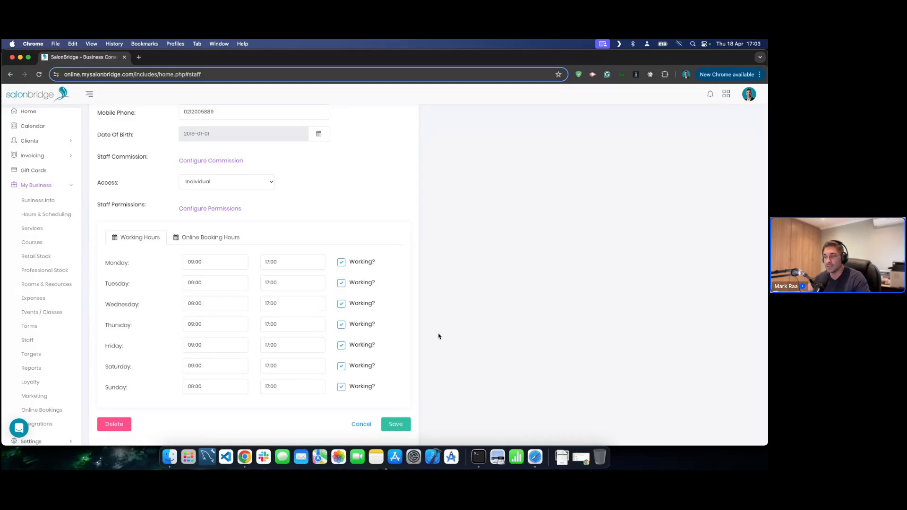
- Block online bookings on Tuesday, Thursday, Saturday and Sunday
click(192, 236)
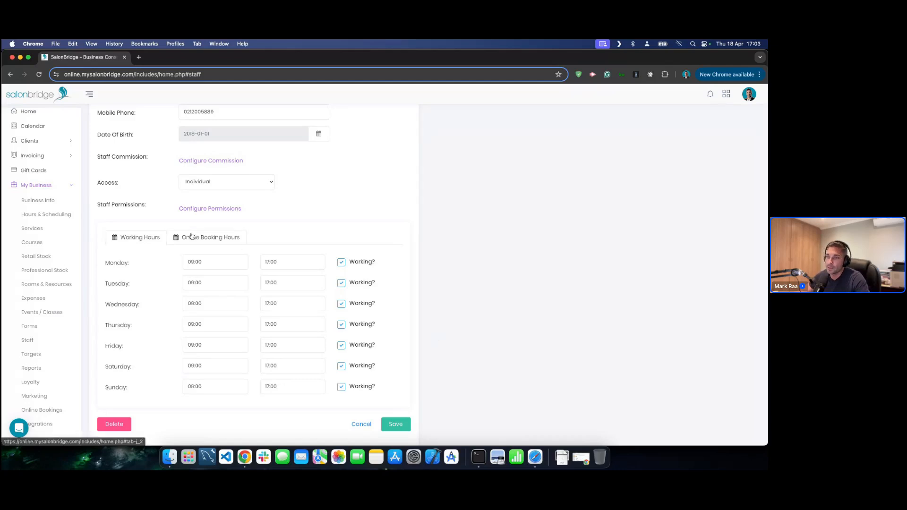
click(341, 387)
click(341, 365)
click(341, 324)
click(341, 283)
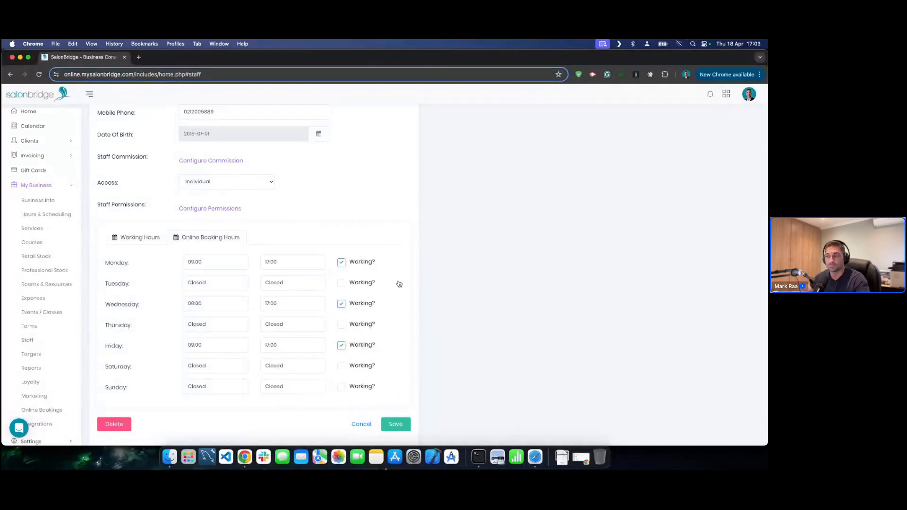
scroll(411, 282, up, 5)
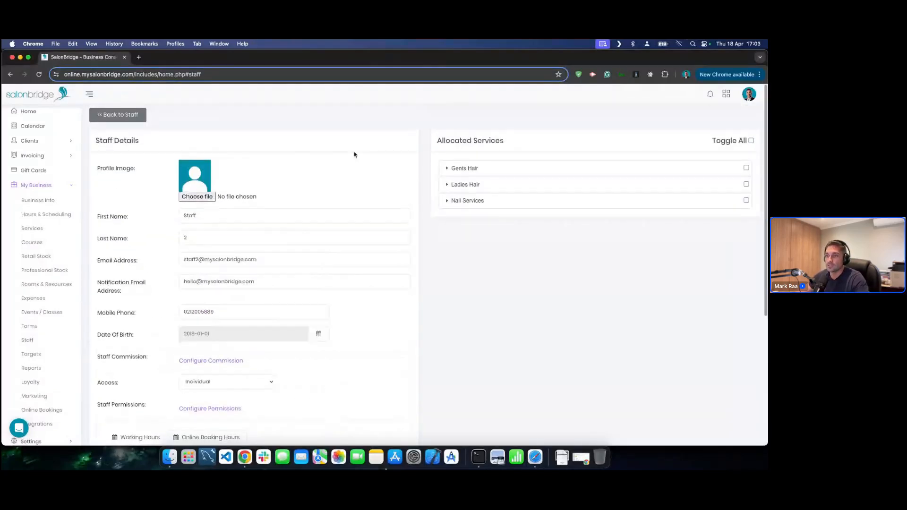
- Untick Mini Manicure, test service new and Express Pedicure from Staff 2's Nail Services
click(544, 169)
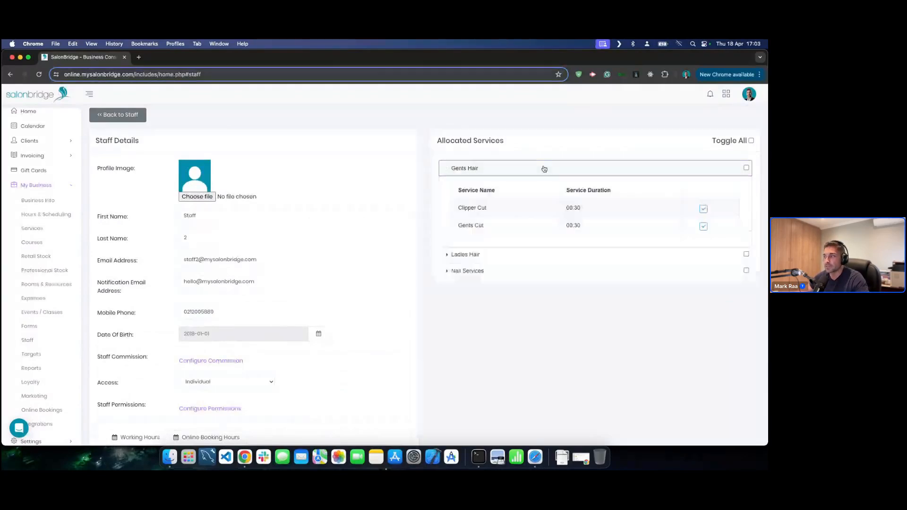
click(545, 169)
click(536, 184)
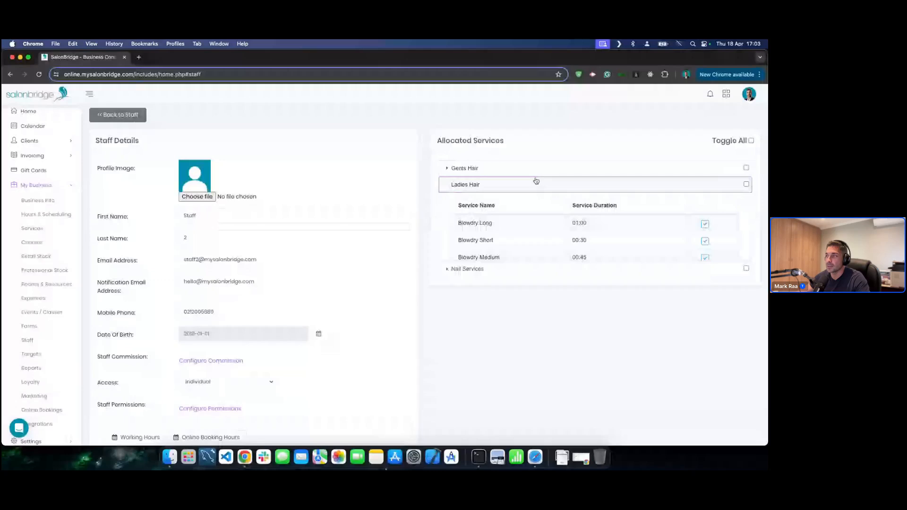
click(537, 184)
click(533, 196)
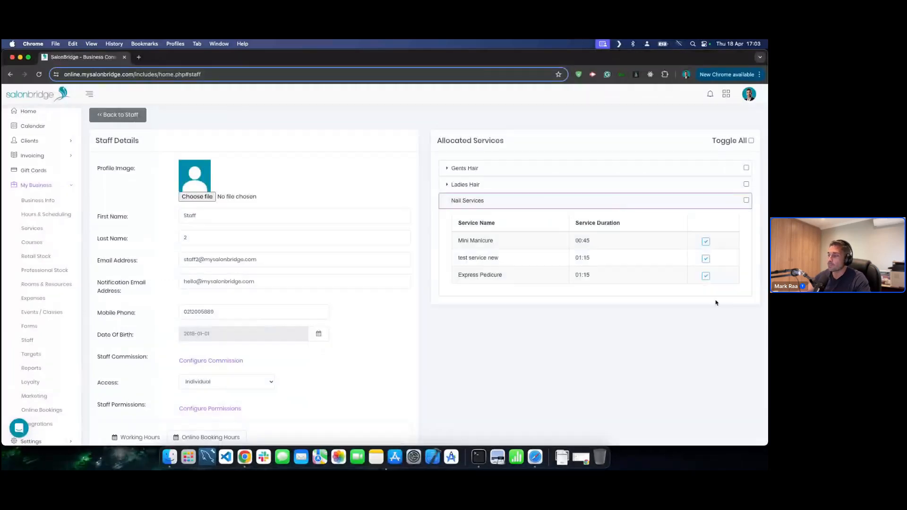
click(705, 242)
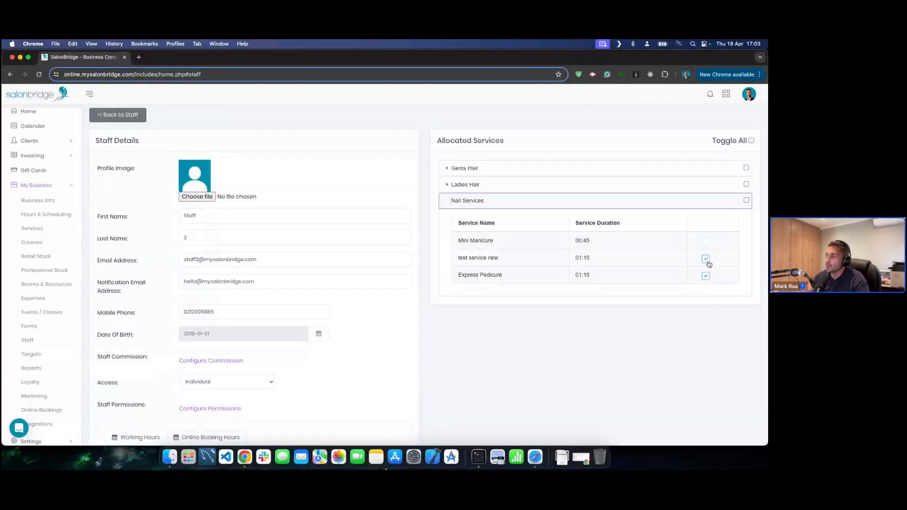
click(706, 259)
click(706, 276)
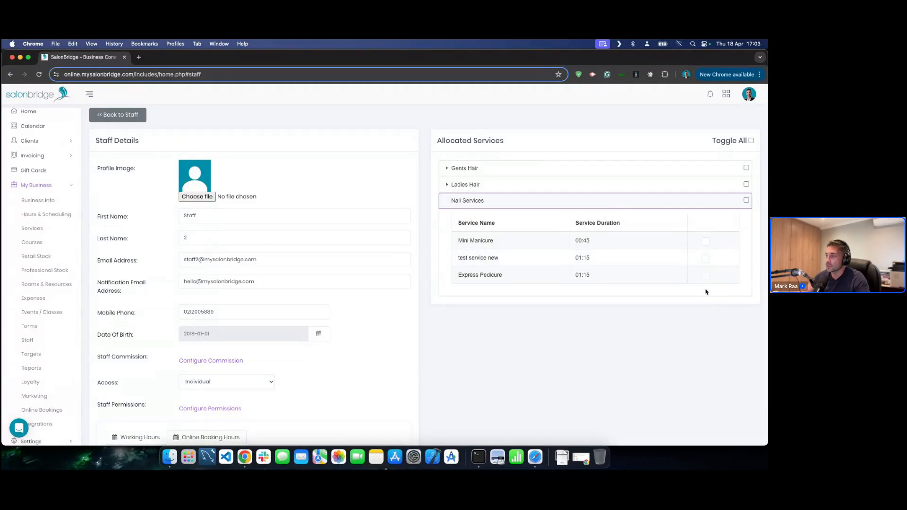
- Leave all nail services unallocated, return to the staff list and start a new staff member
click(746, 201)
click(746, 201)
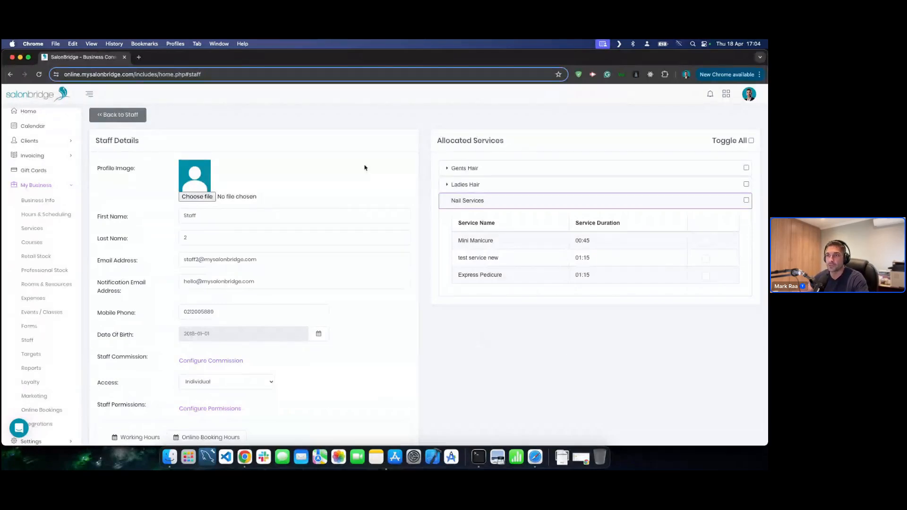
click(128, 121)
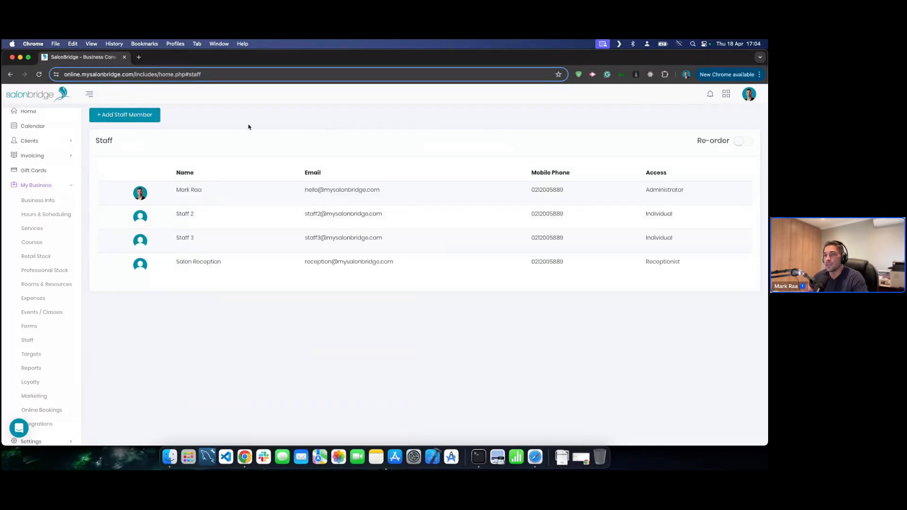
click(124, 117)
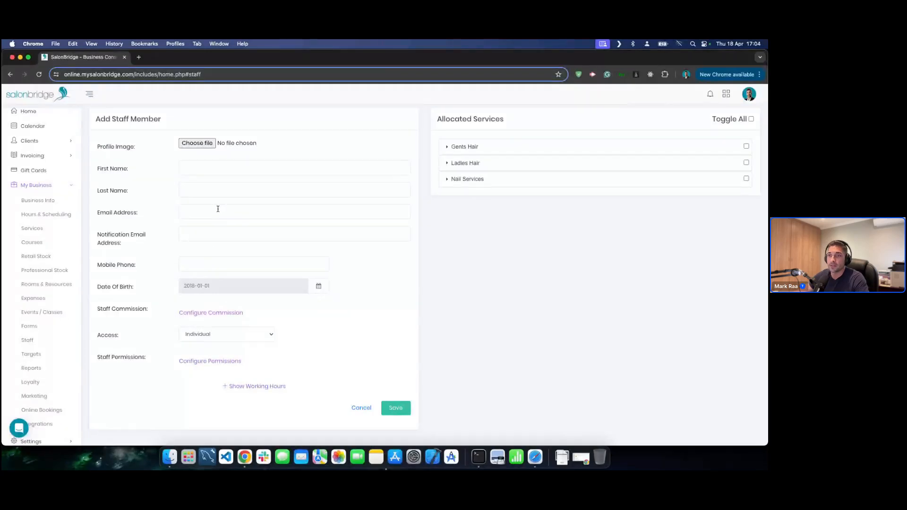
- Check the new member's permissions, leaving SalonBridge login allowed
click(218, 210)
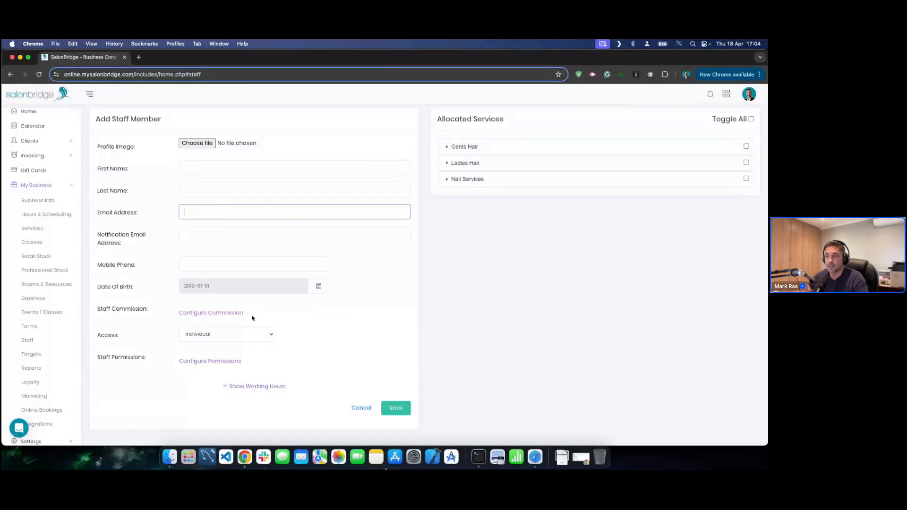
click(206, 361)
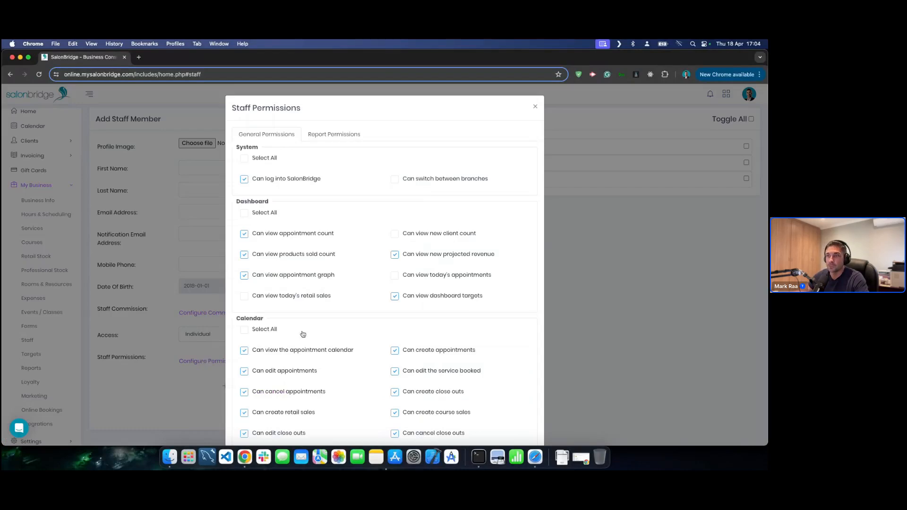
click(245, 180)
click(244, 179)
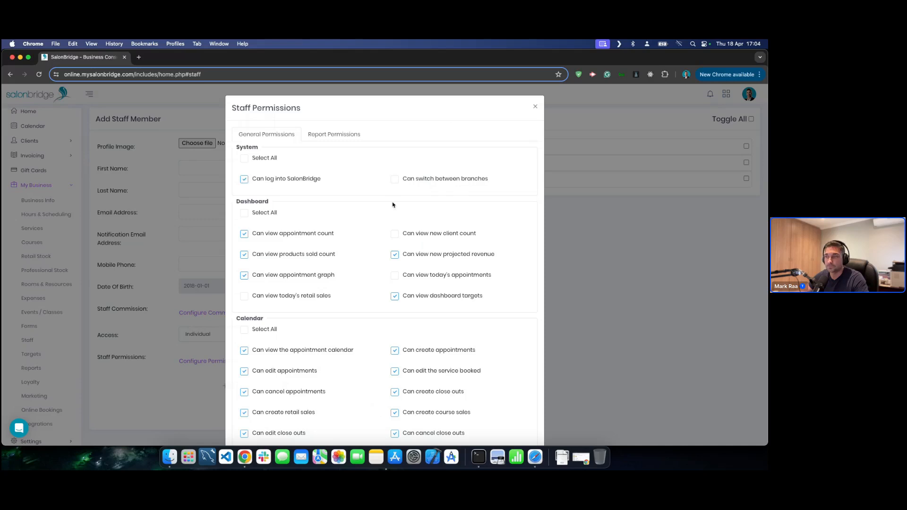
click(536, 107)
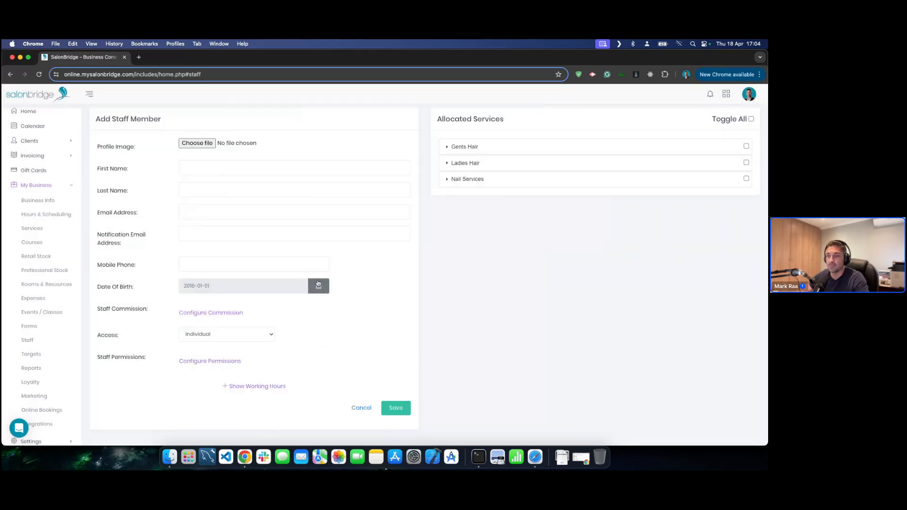
- Close the permissions again, cancel the unsaved new staff member, and go to Targets
click(202, 209)
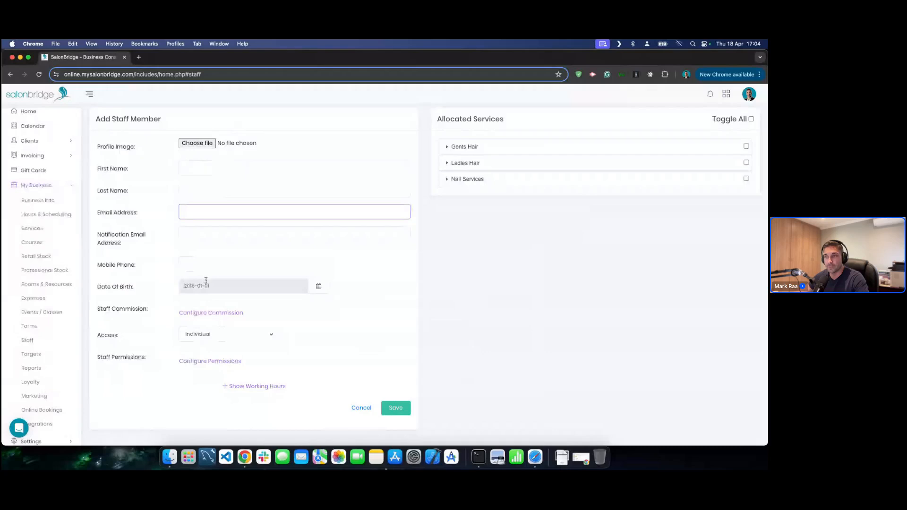
click(198, 365)
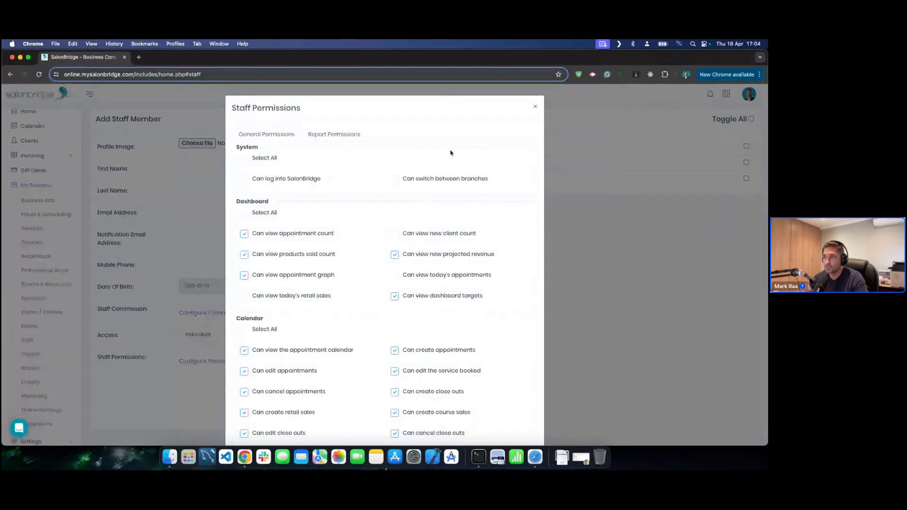
click(536, 109)
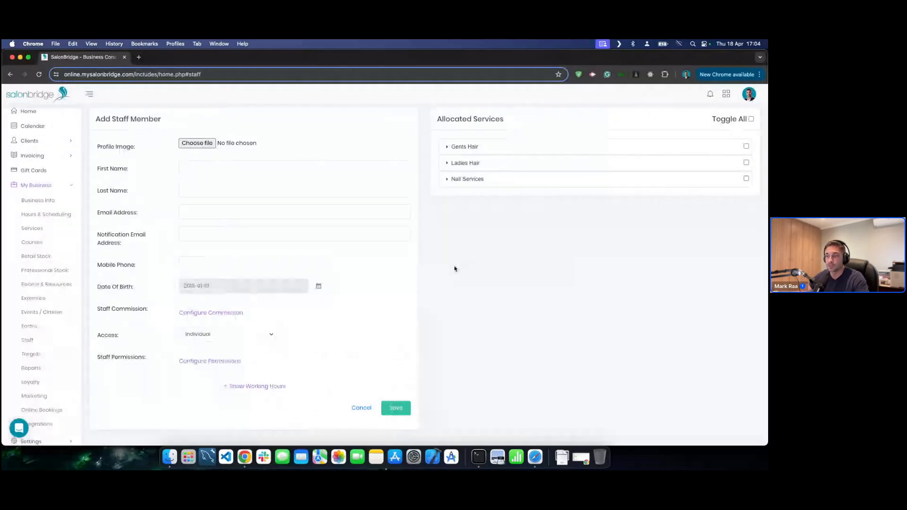
click(361, 409)
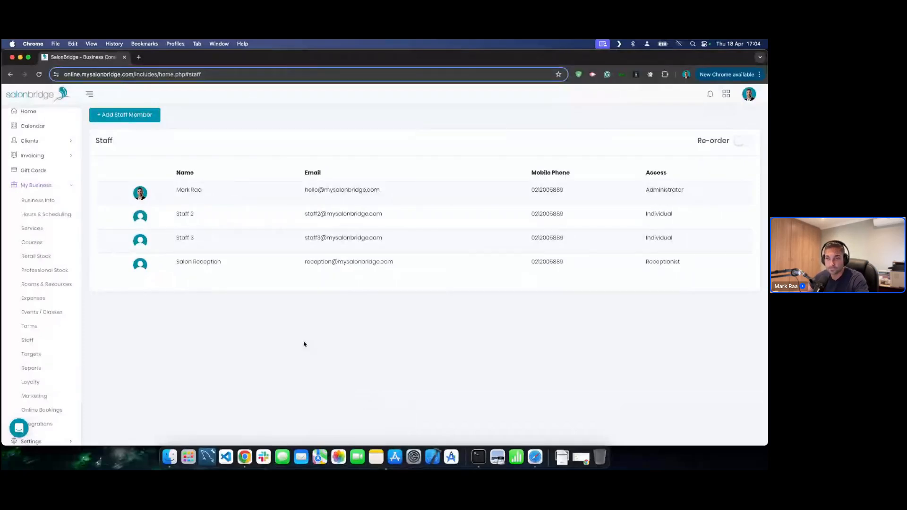
click(47, 357)
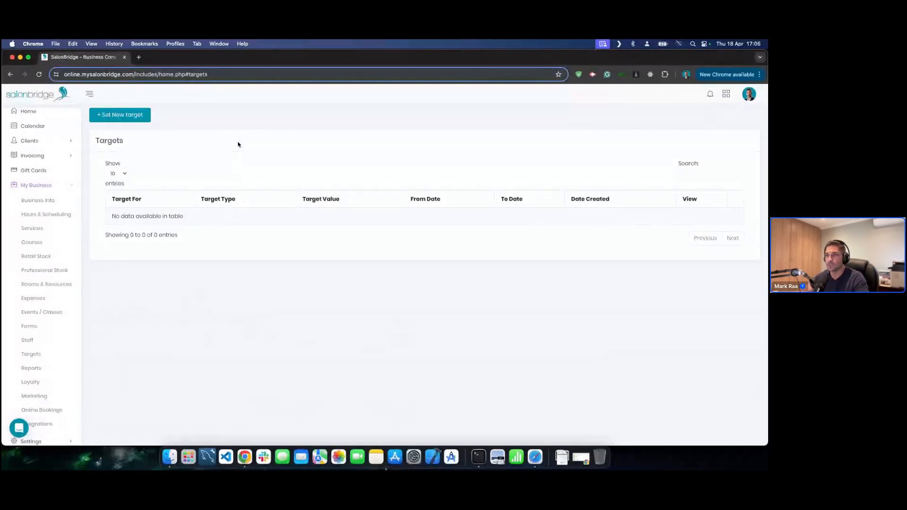
- Begin a new sales target for Staff 2 with target type Everything
click(117, 116)
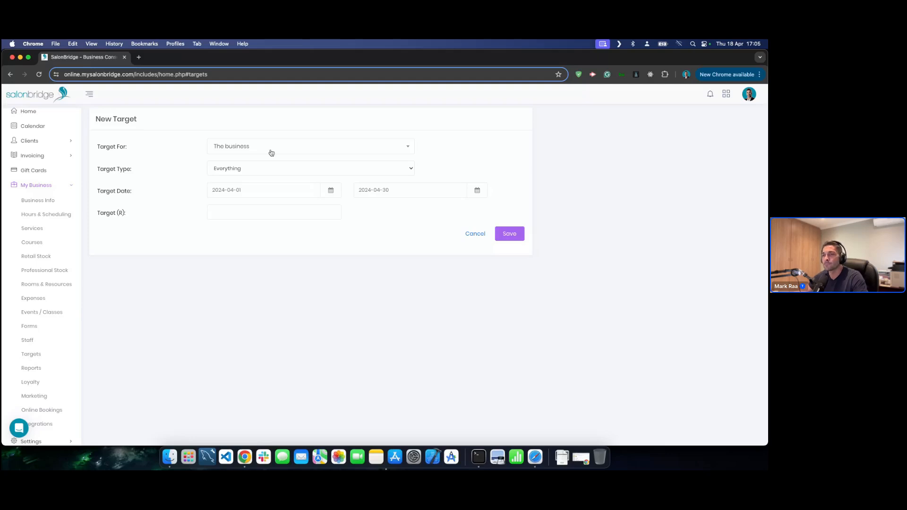
click(272, 151)
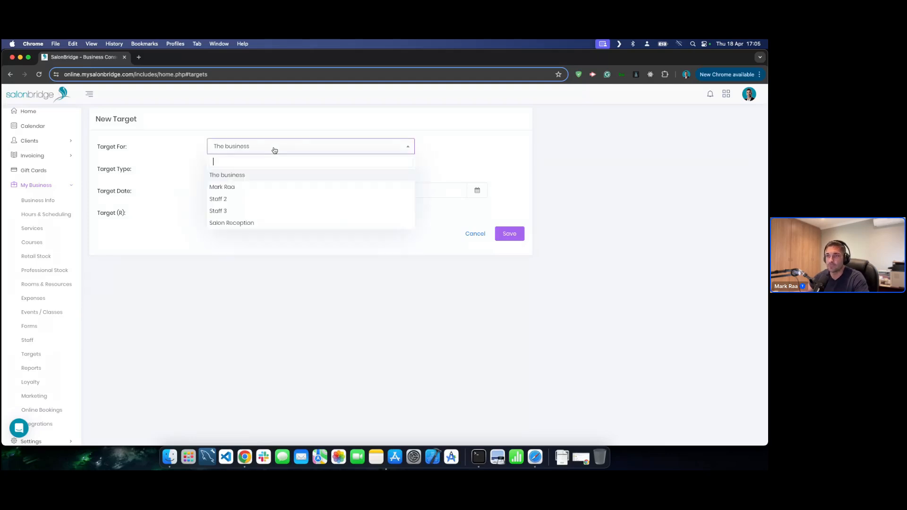
click(239, 199)
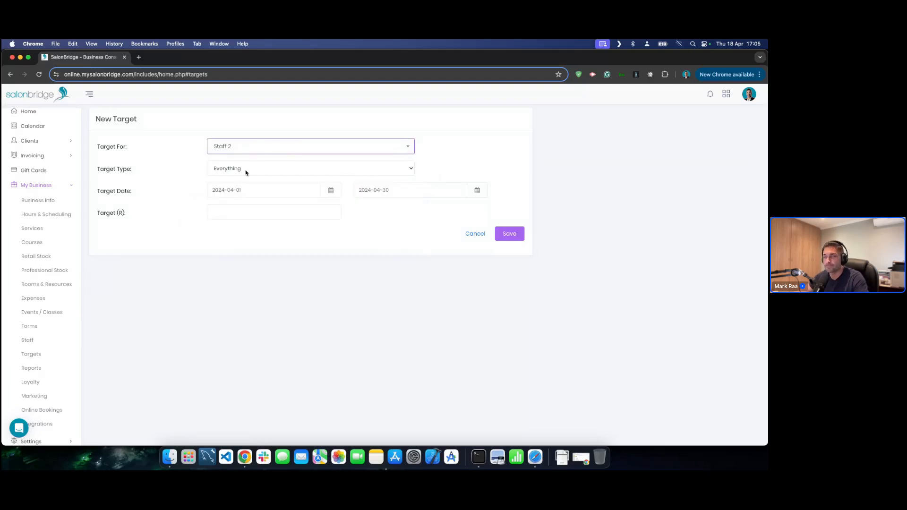
click(246, 172)
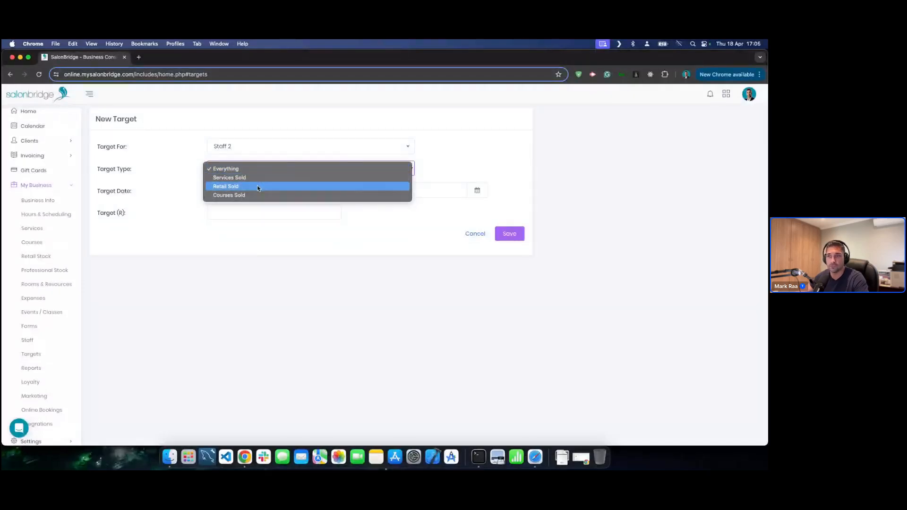
click(175, 181)
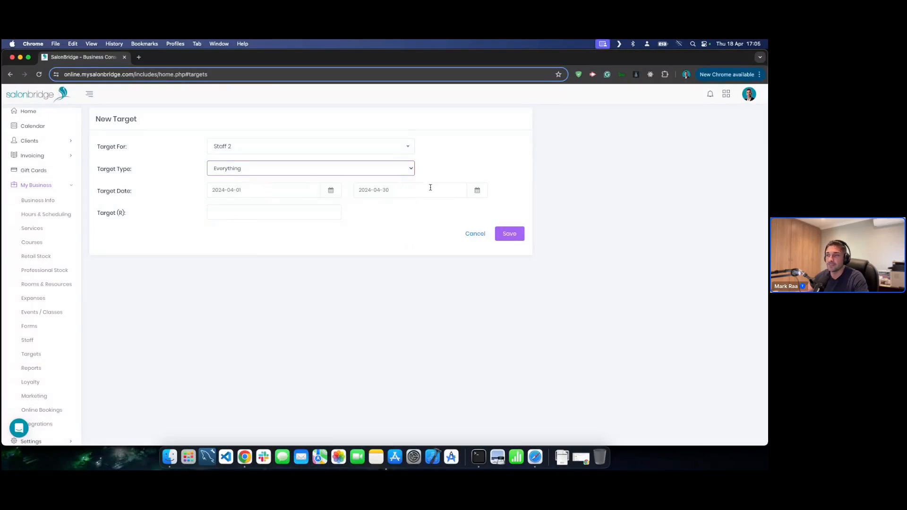
- Enter an R8000 target amount, save it, and view its 44.38% progress
click(246, 213)
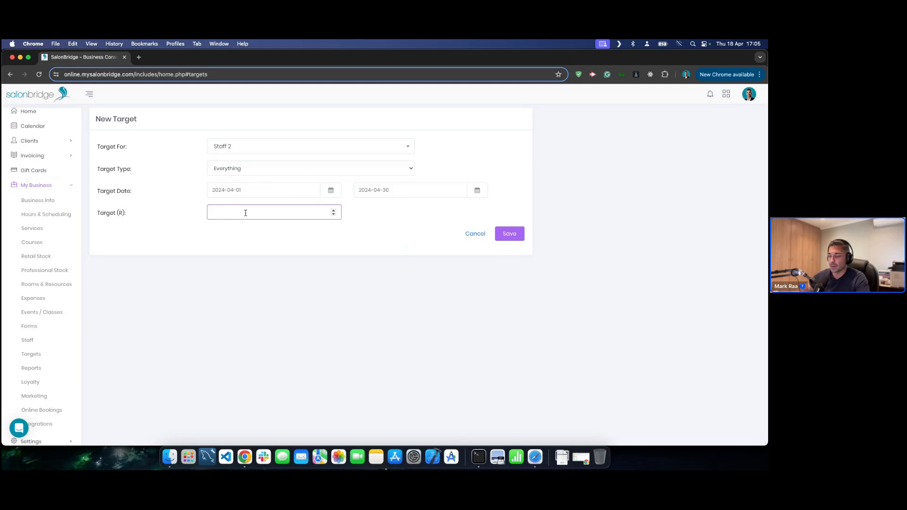
text(80)
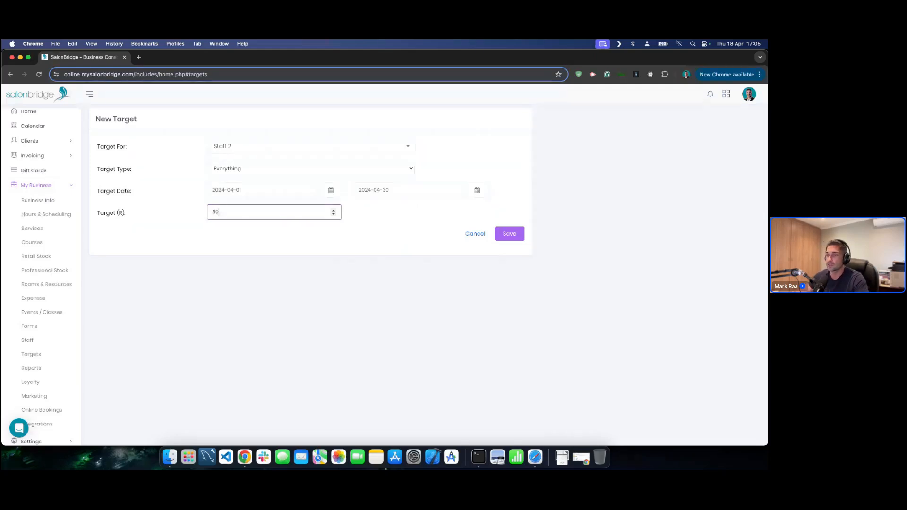
text(00)
click(315, 248)
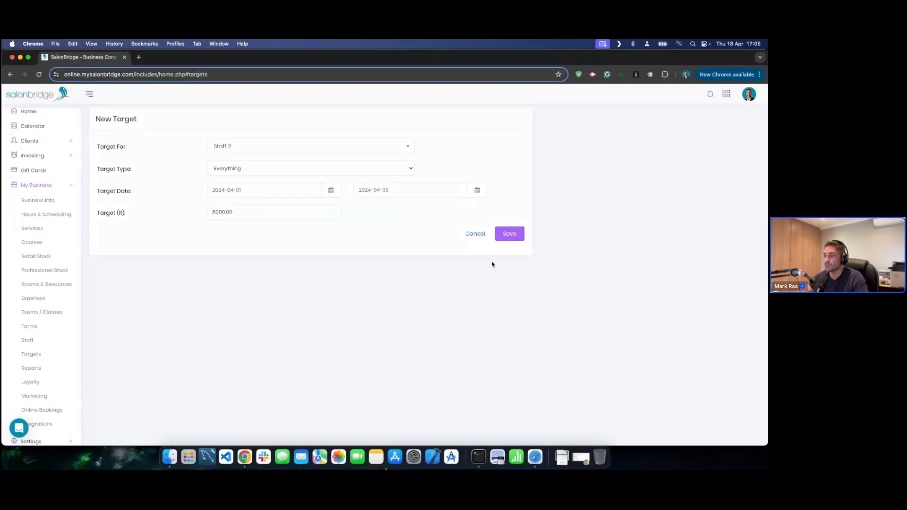
click(508, 233)
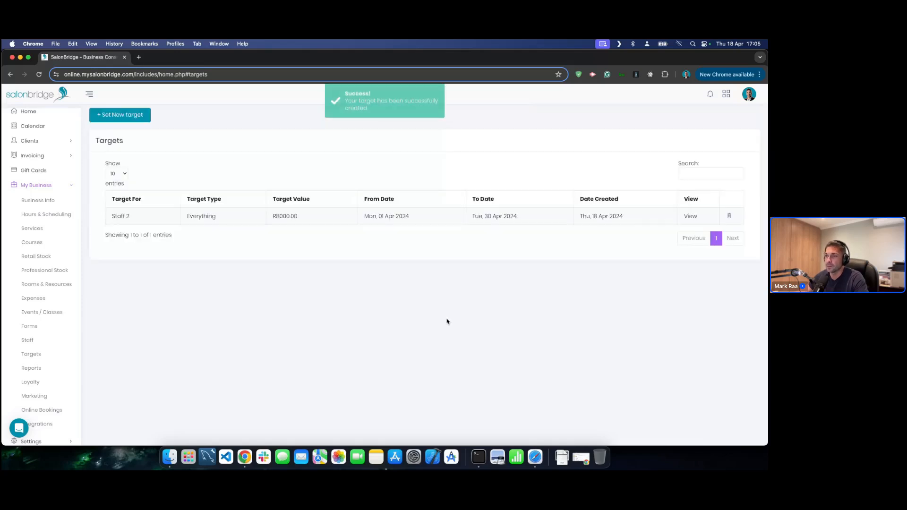
click(686, 217)
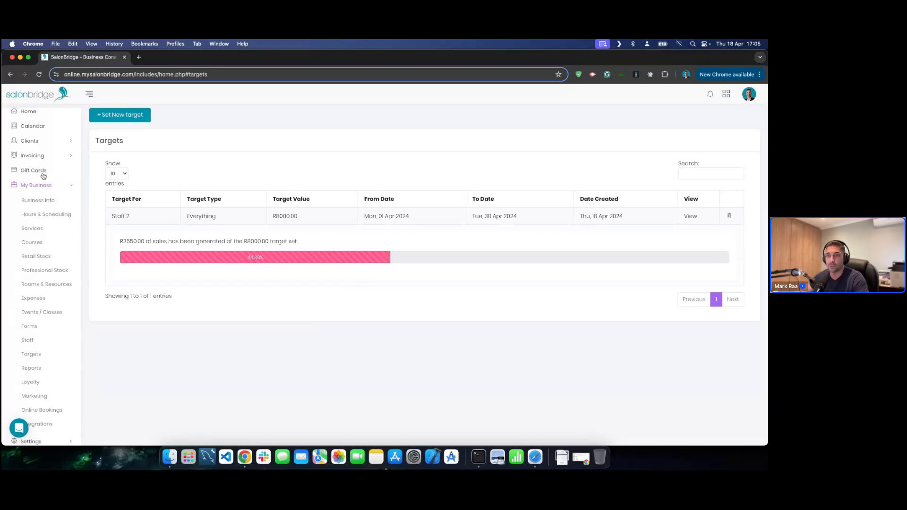
scroll(43, 176, up, 1)
- On the dashboard, expand and collapse Staff 2's R8000.00 target, then open Reports under My Business
click(31, 123)
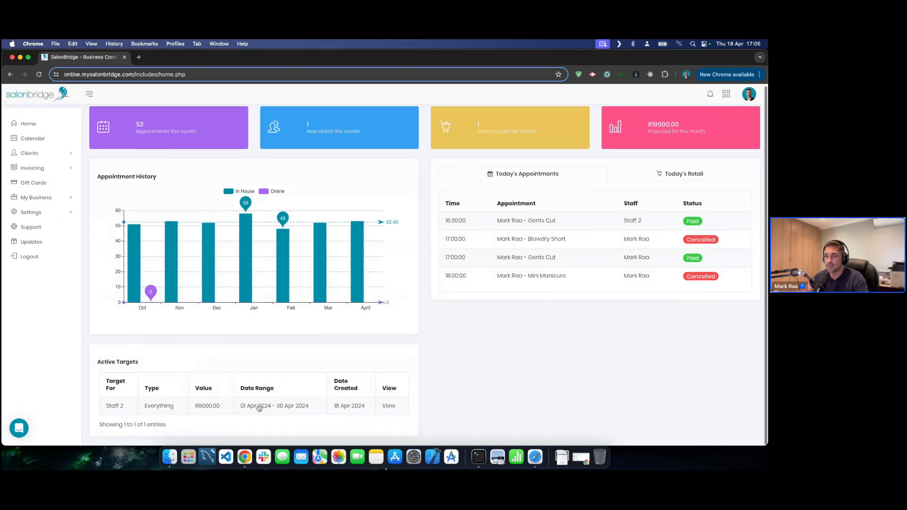
click(389, 406)
scroll(389, 409, down, 2)
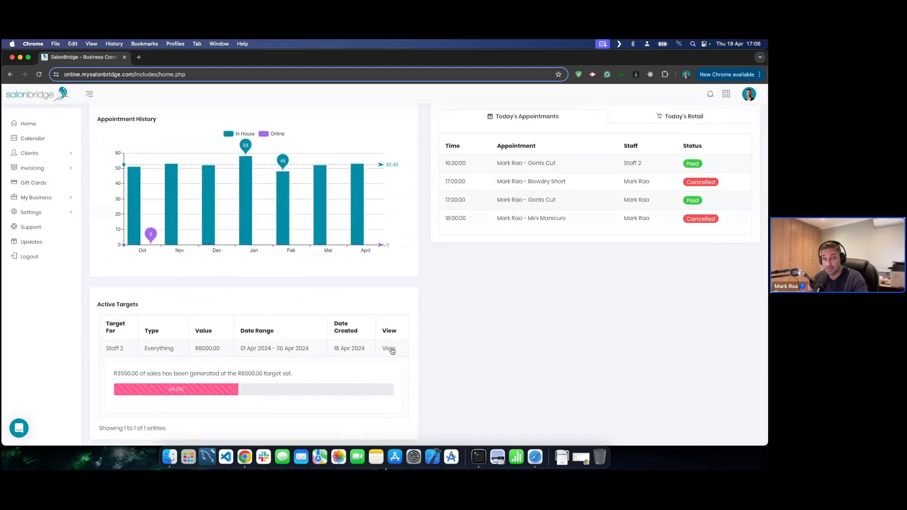
scroll(368, 350, down, 1)
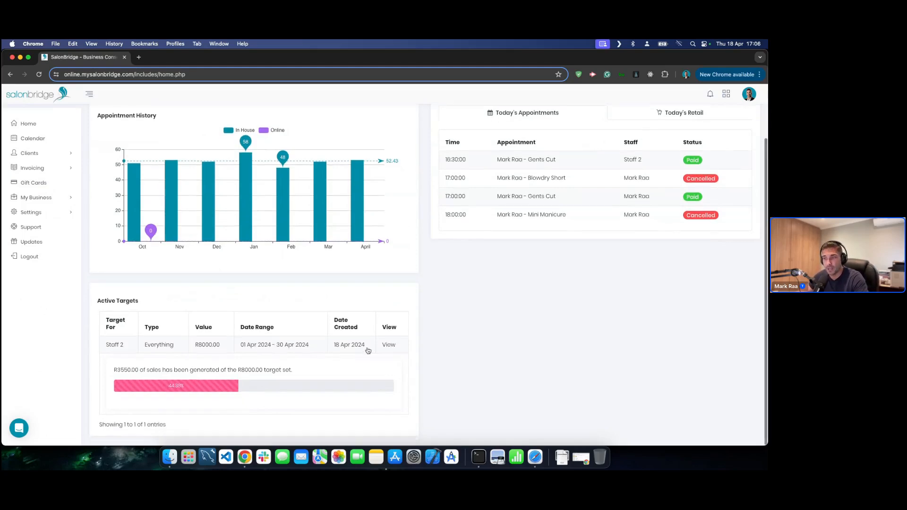
click(388, 349)
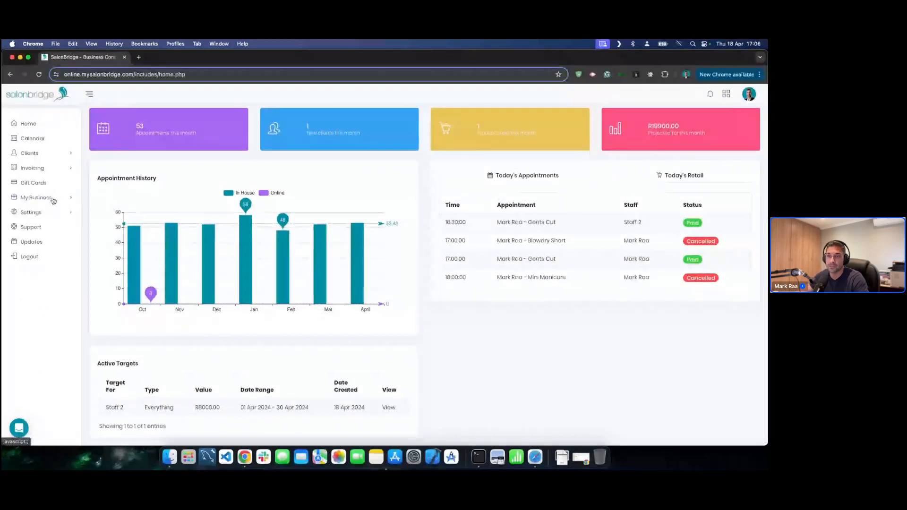
click(53, 201)
scroll(38, 349, down, 3)
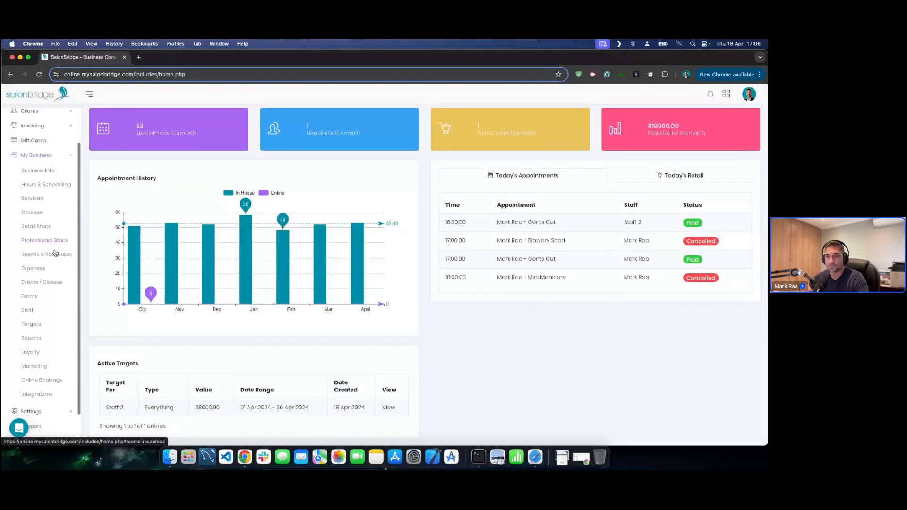
click(34, 339)
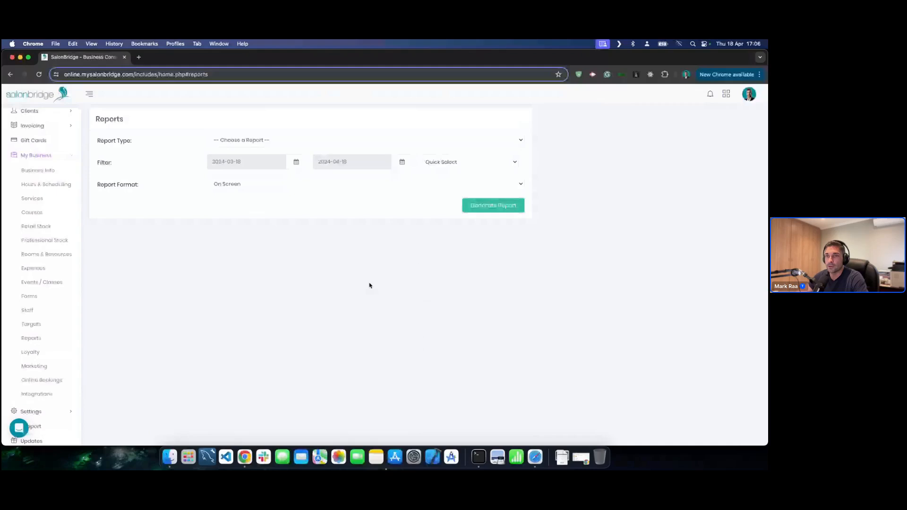
- Choose Sales / Revenue Report with Standard sub type and On Screen output
click(328, 146)
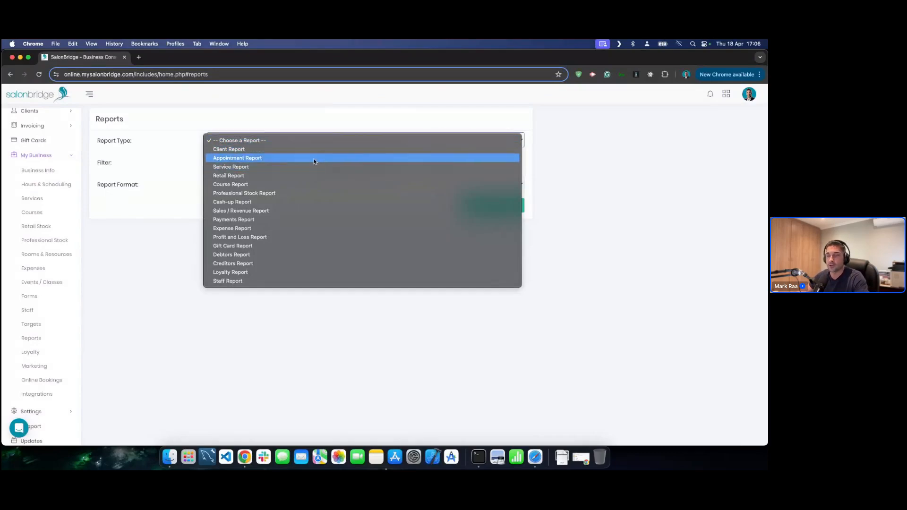
click(266, 209)
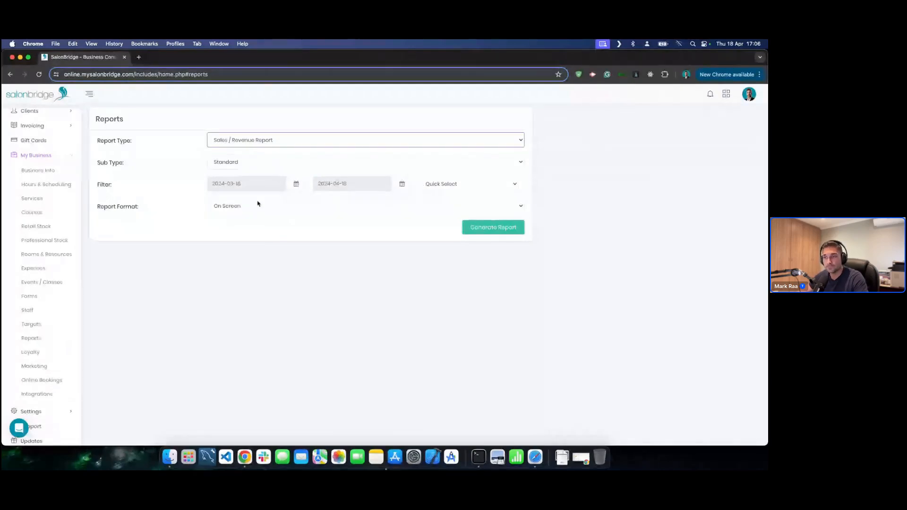
click(257, 203)
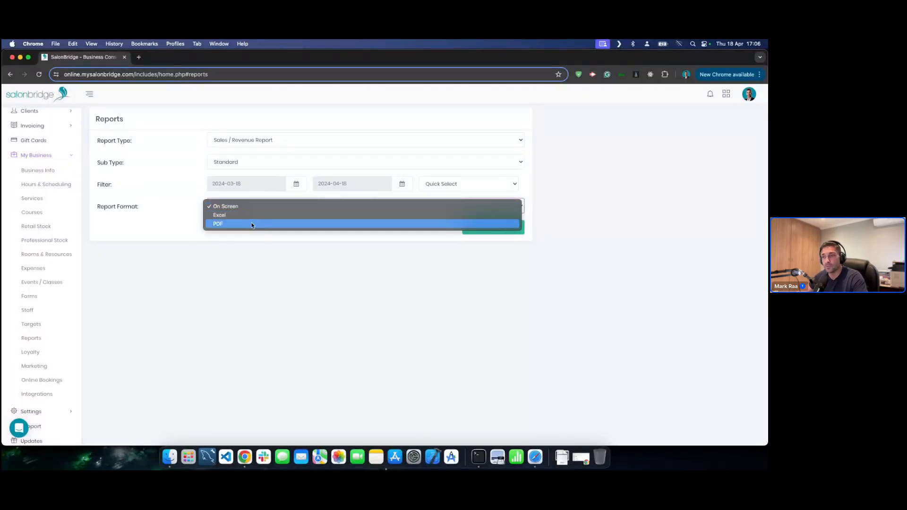
click(279, 247)
click(279, 163)
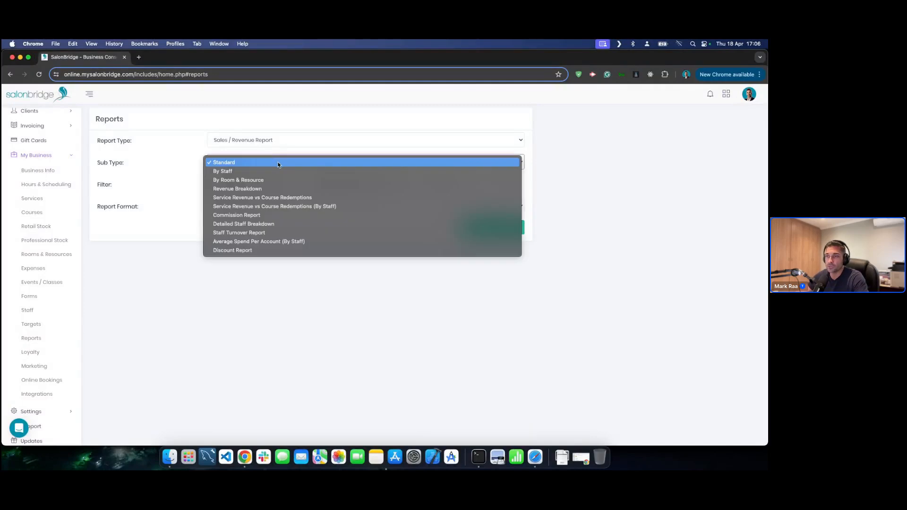
click(182, 169)
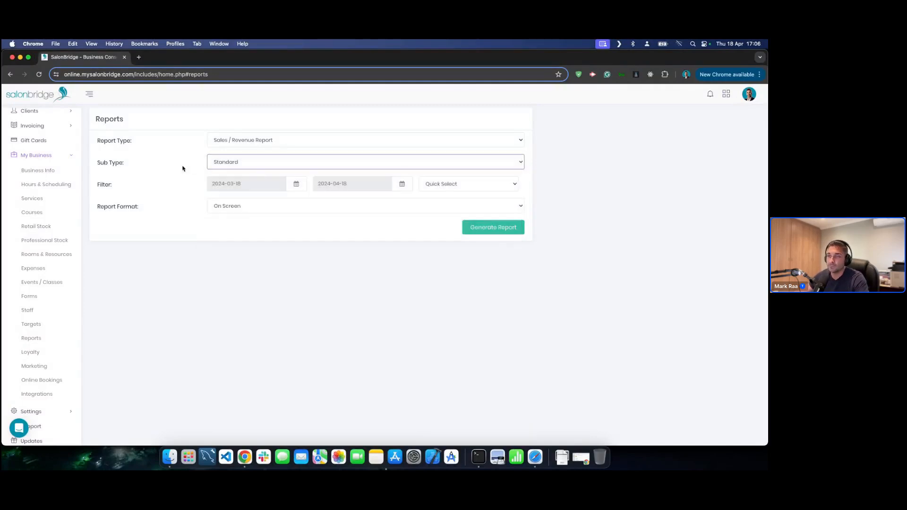
click(251, 164)
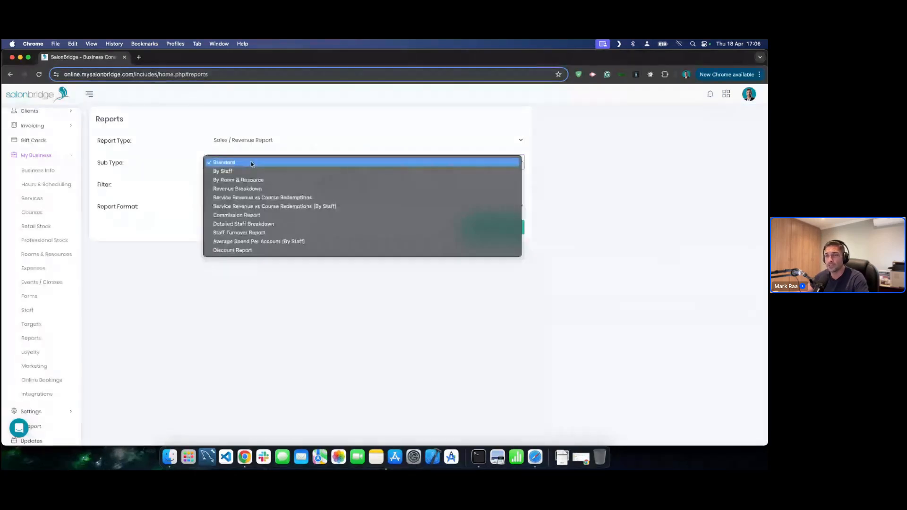
click(252, 163)
- Generate the 2024-03-18 to 2024-04-18 report, review its R21600.00 total, then go back
click(489, 229)
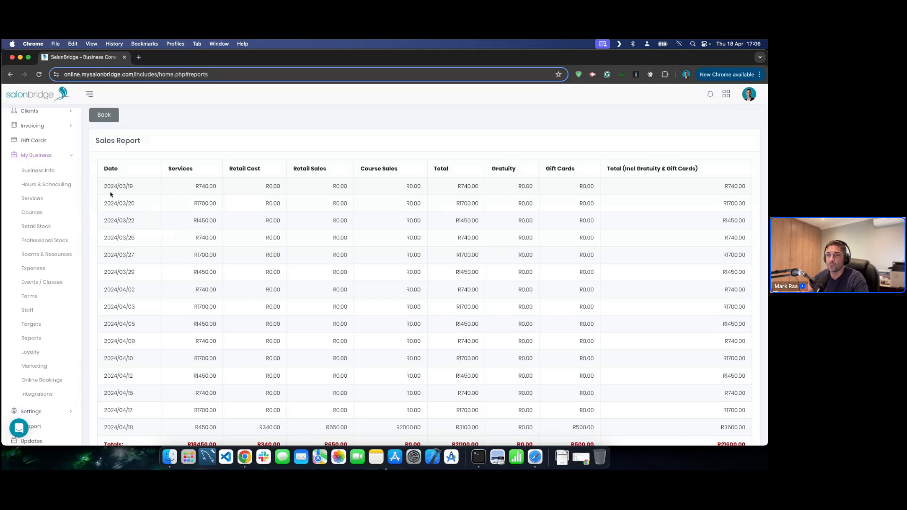
scroll(134, 189, down, 2)
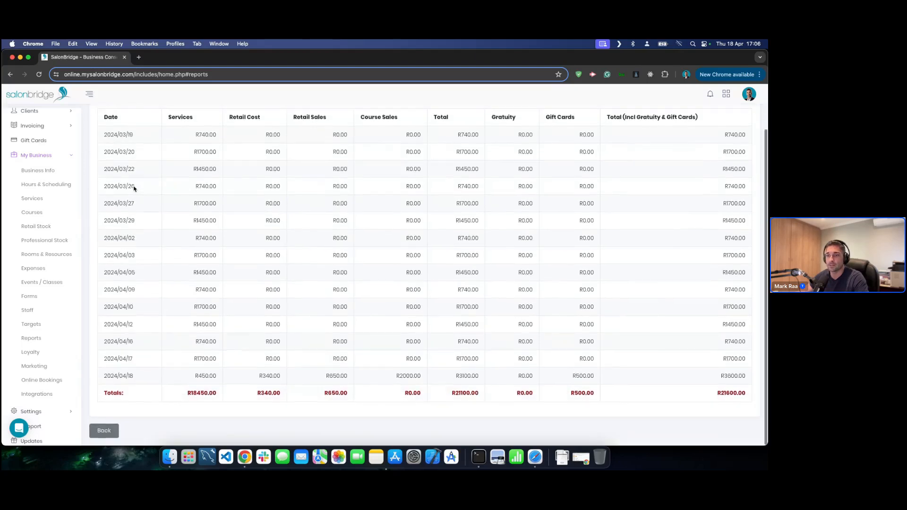
scroll(136, 189, down, 2)
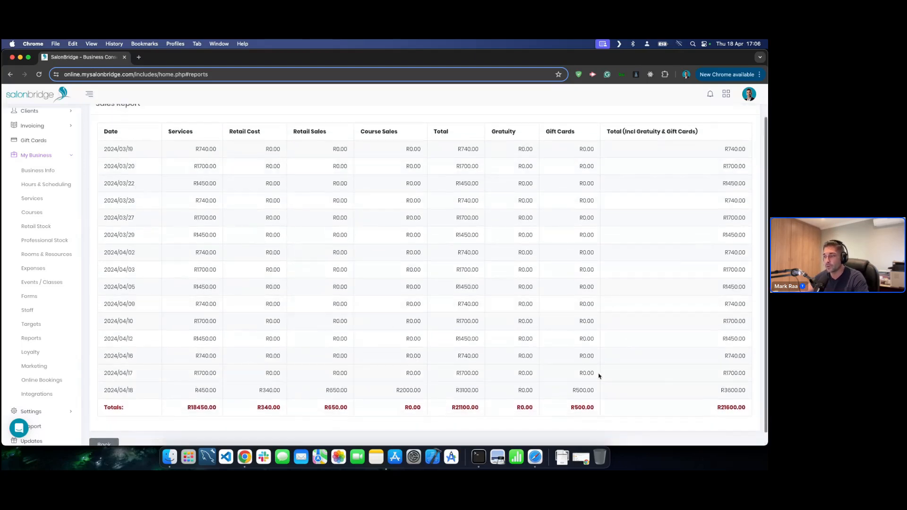
scroll(201, 209, up, 2)
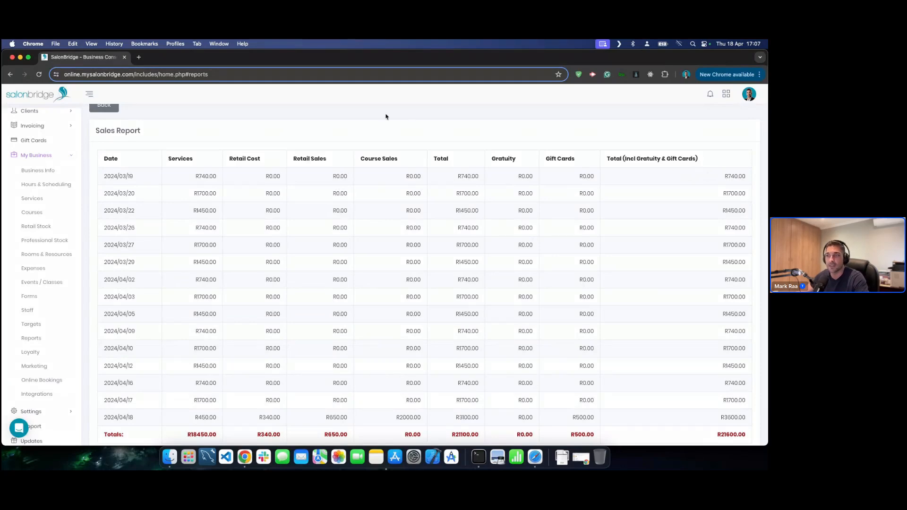
click(105, 108)
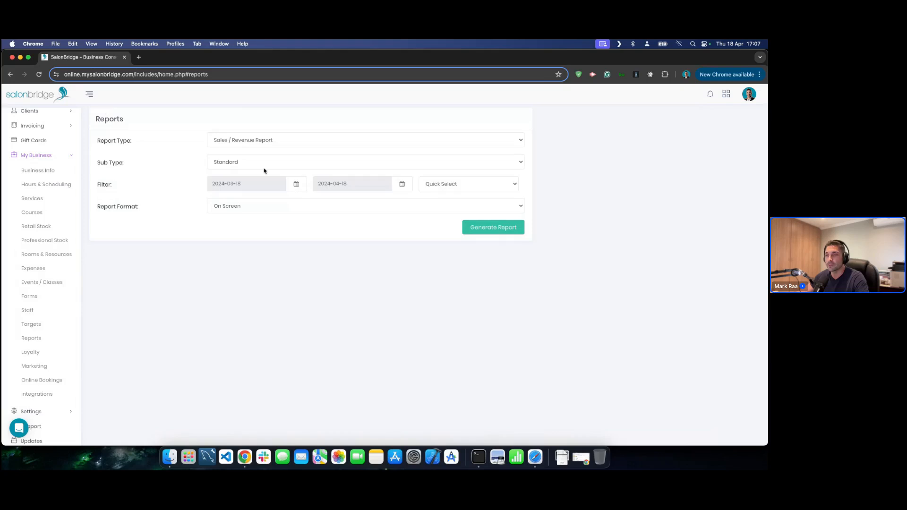
- Generate the sales report with the By Staff sub type and scroll through it
click(297, 165)
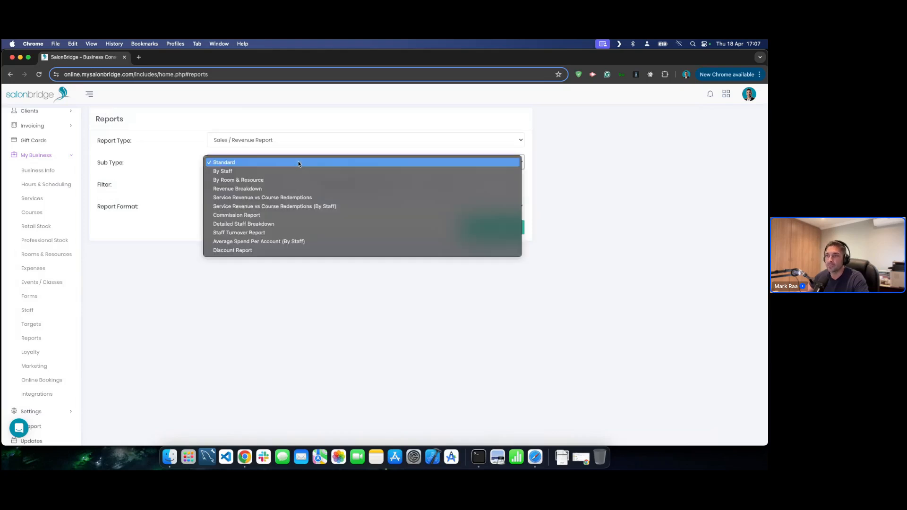
click(281, 172)
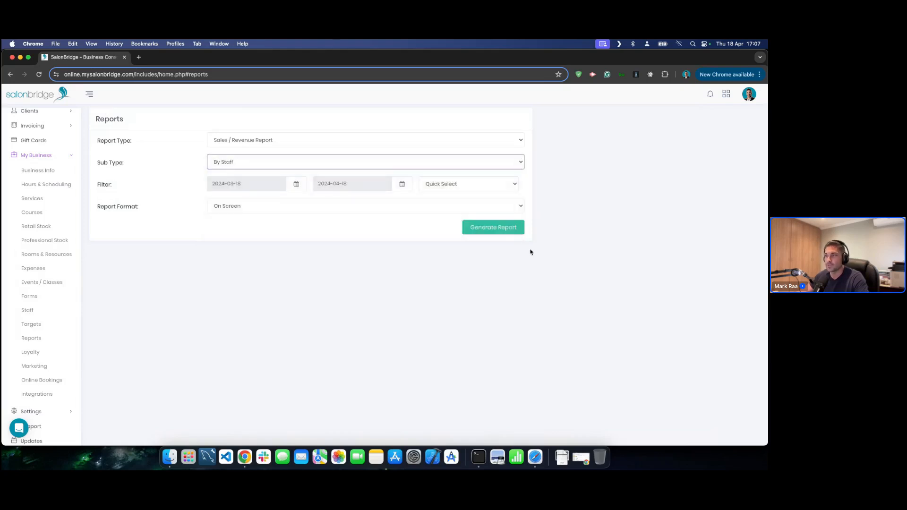
click(496, 229)
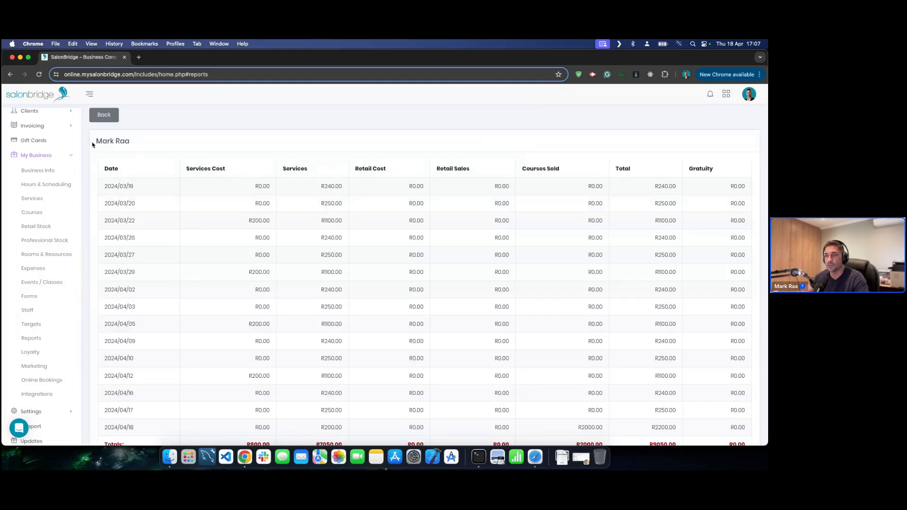
scroll(183, 149, down, 10)
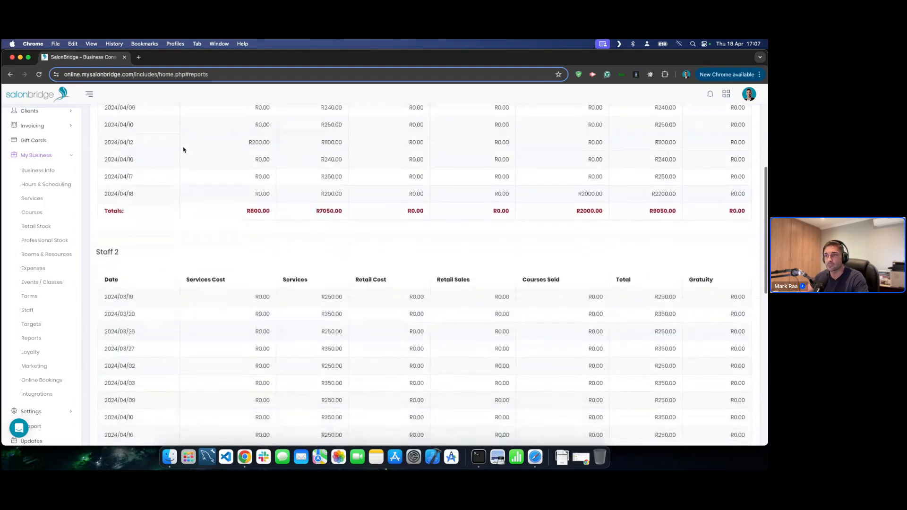
scroll(189, 155, down, 5)
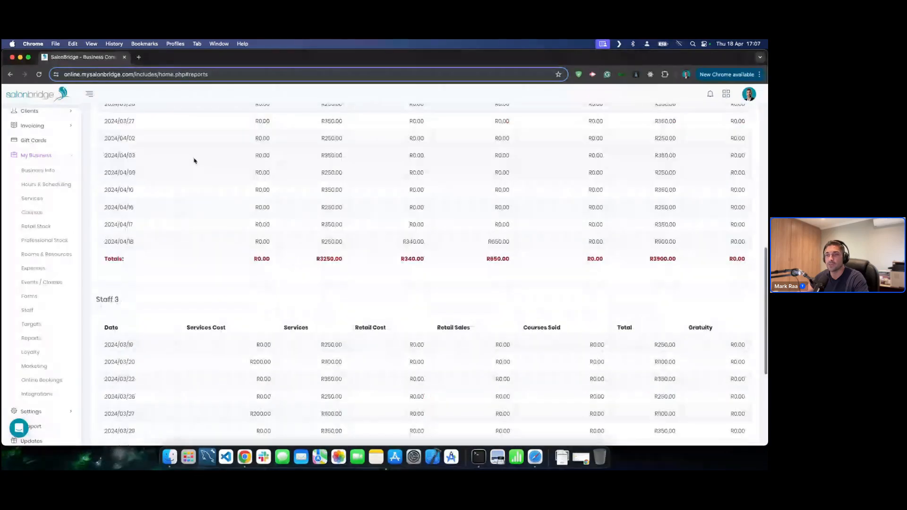
scroll(194, 161, down, 5)
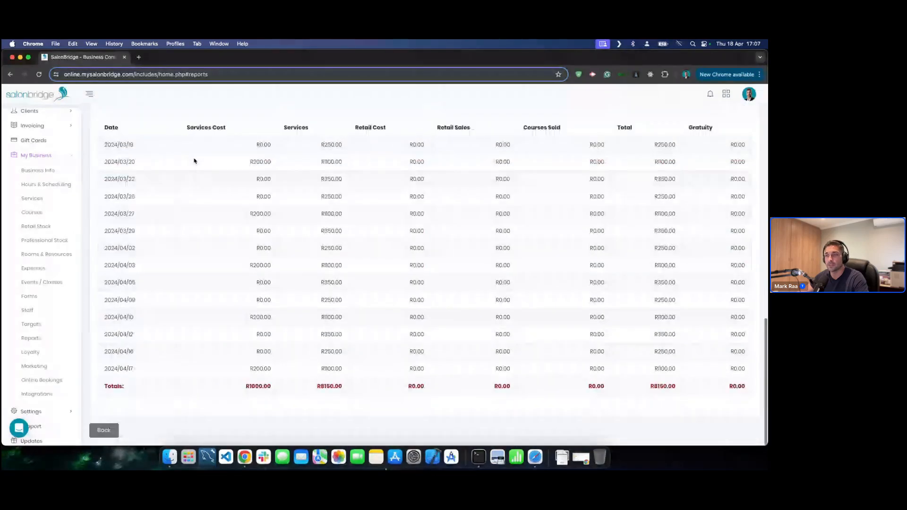
click(112, 431)
- Generate and review the Detailed Staff Breakdown sales report, then return to the form
click(264, 162)
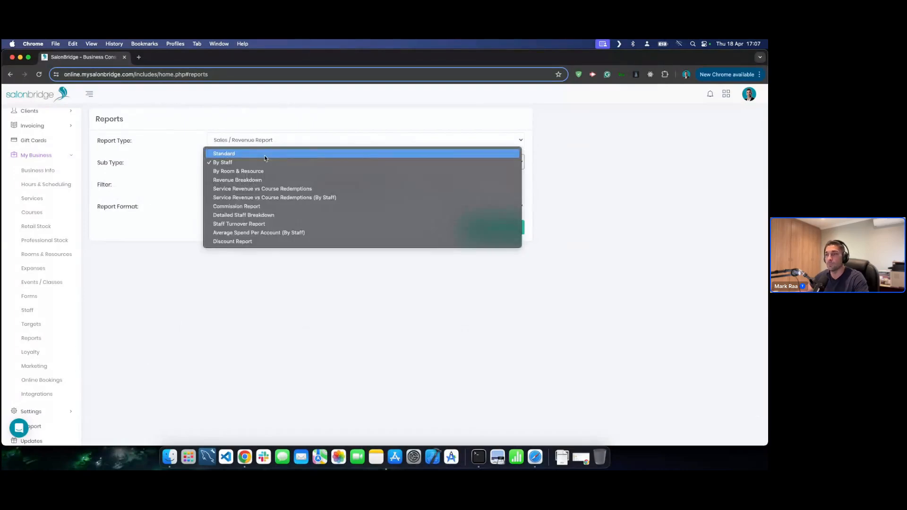
click(253, 215)
click(492, 228)
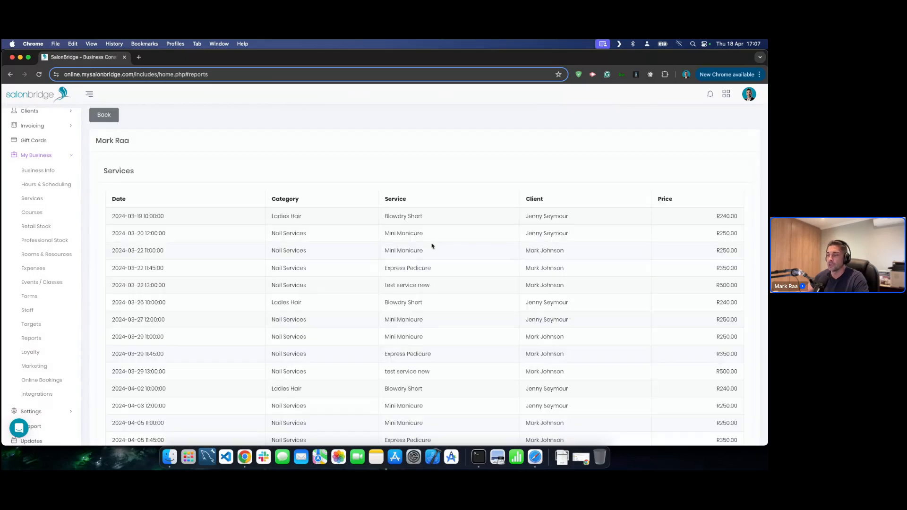
scroll(202, 225, down, 3)
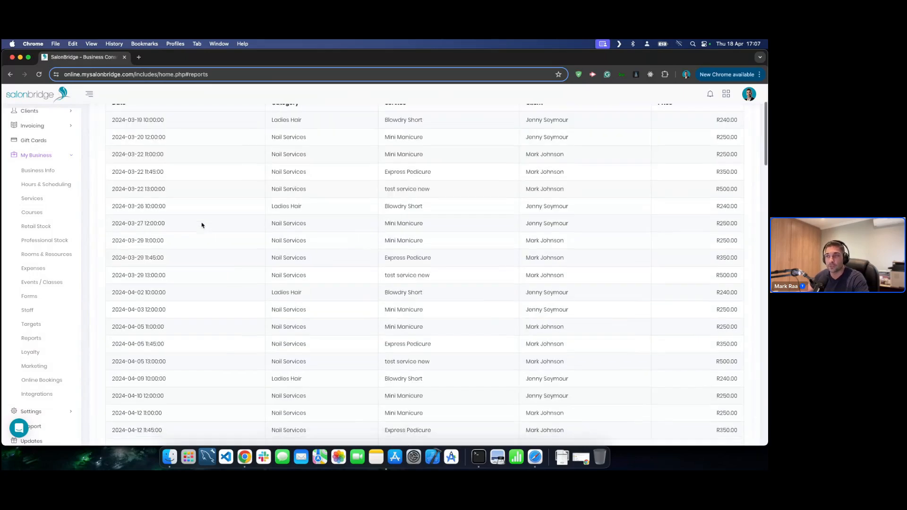
scroll(203, 226, up, 2)
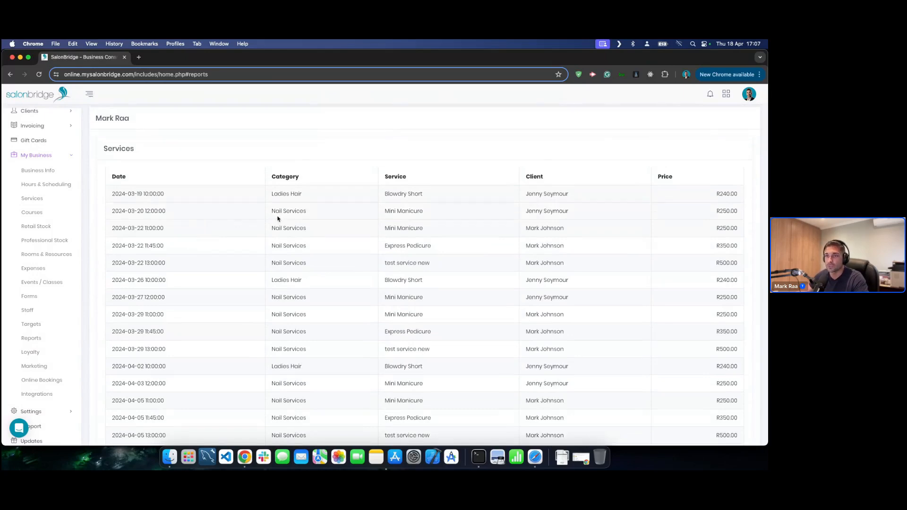
scroll(278, 218, down, 5)
scroll(308, 283, down, 3)
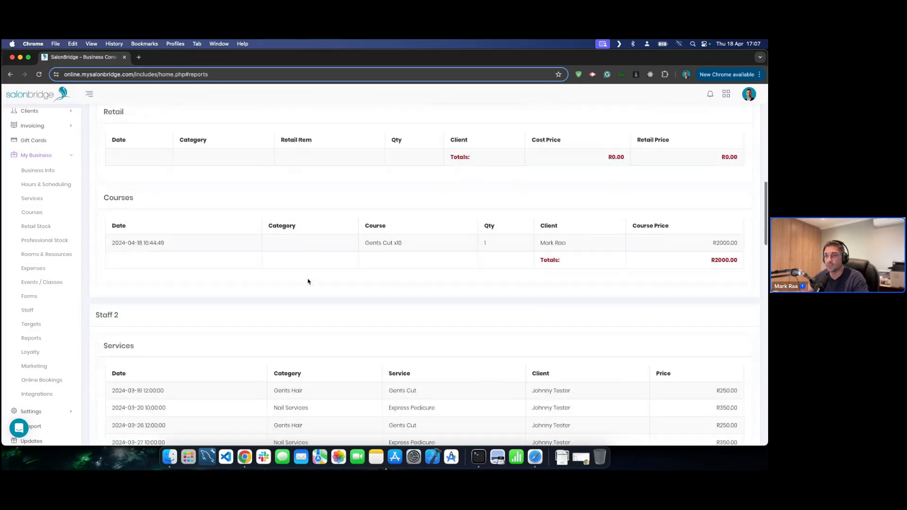
scroll(307, 282, down, 2)
scroll(560, 237, down, 1)
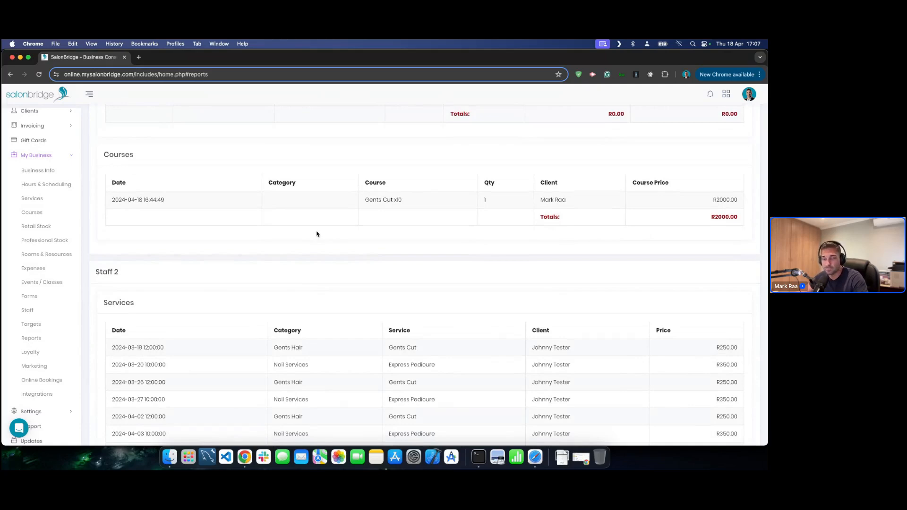
scroll(317, 233, down, 10)
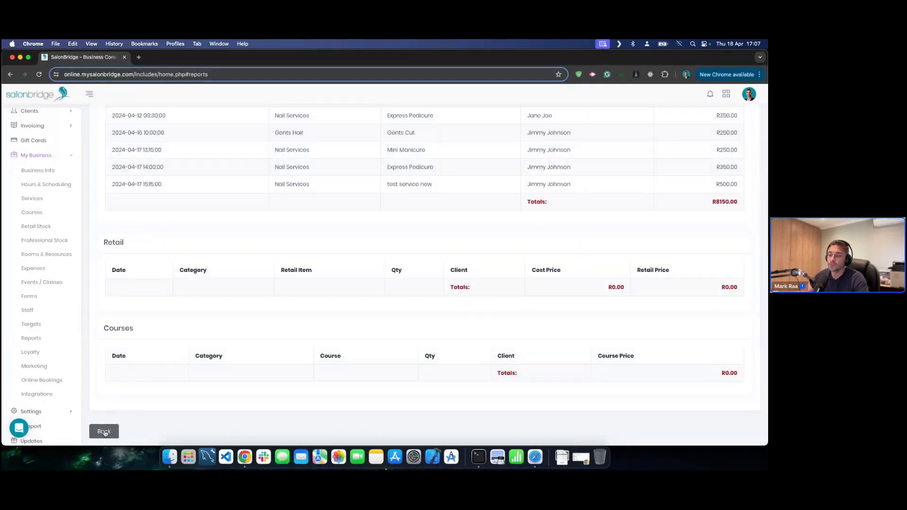
click(104, 432)
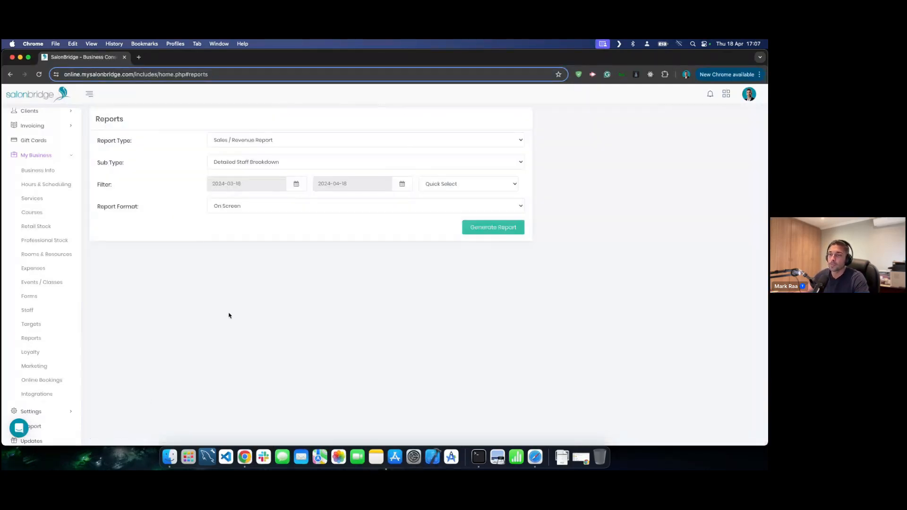
click(291, 141)
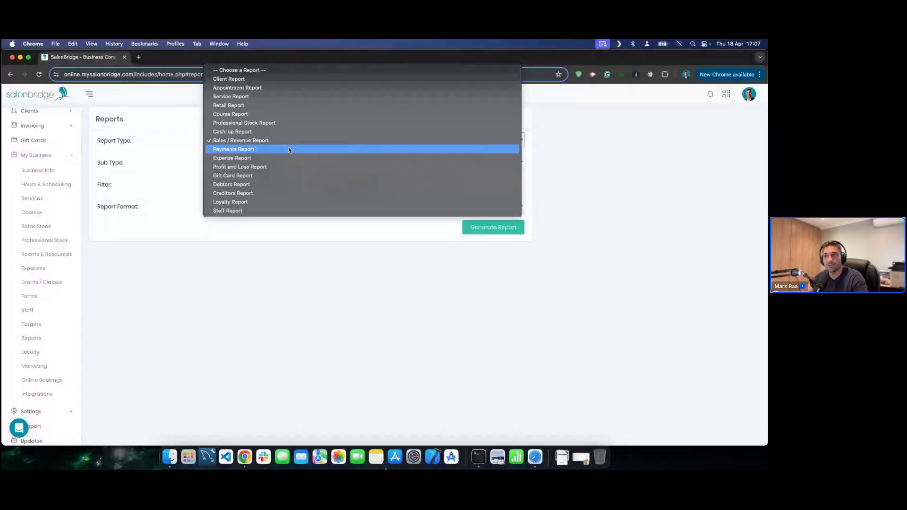
- Generate the Payments Report totalling R3600.00 and review its Payments Breakdown pie chart
click(290, 150)
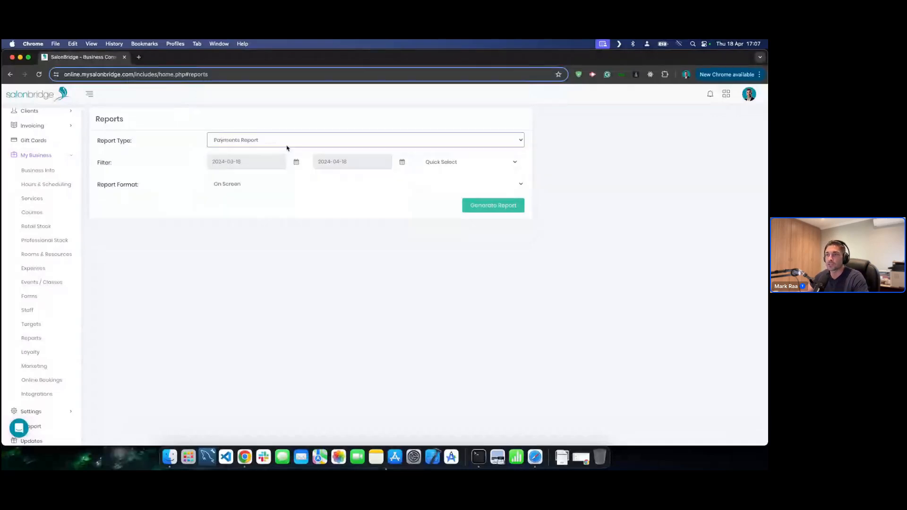
click(504, 212)
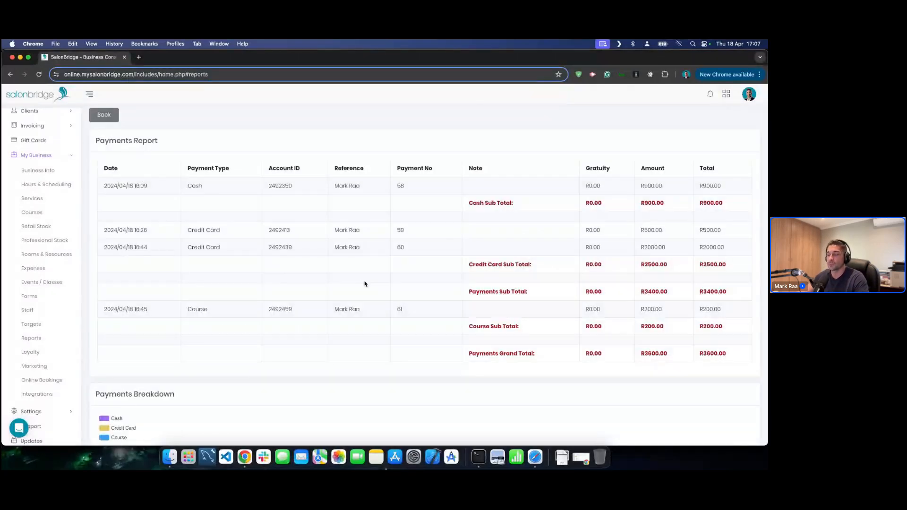
scroll(364, 283, down, 5)
scroll(364, 284, up, 5)
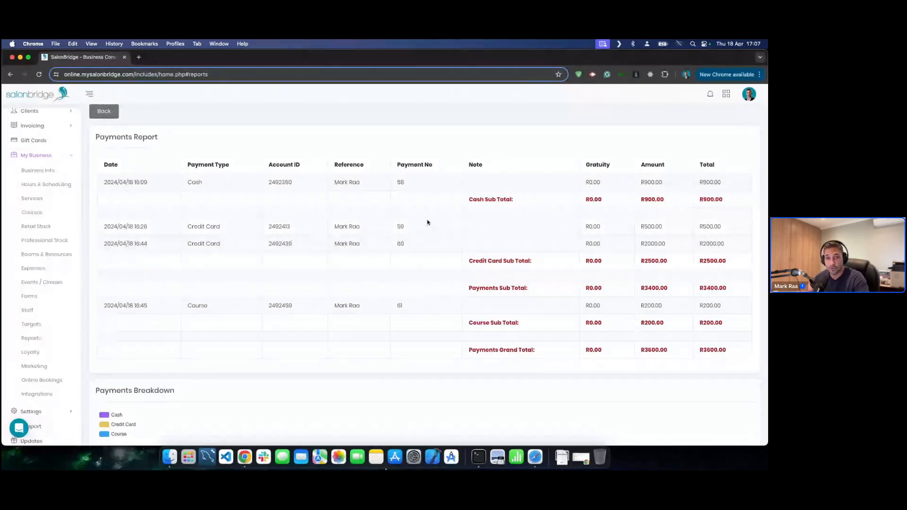
scroll(431, 222, down, 3)
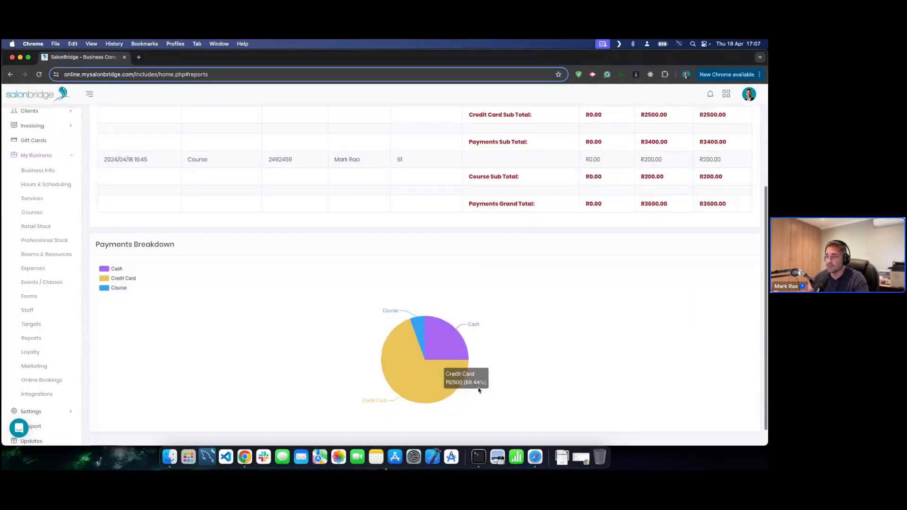
mouse_move(423, 344)
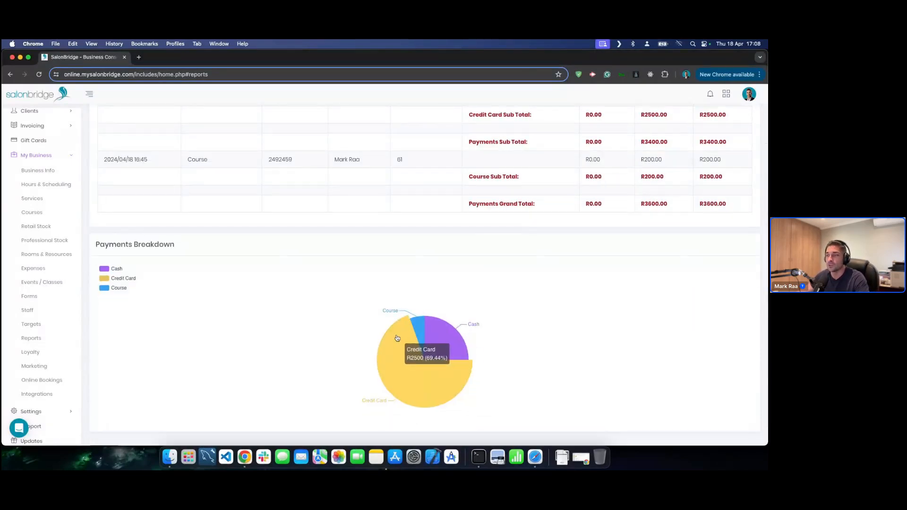
scroll(396, 338, up, 5)
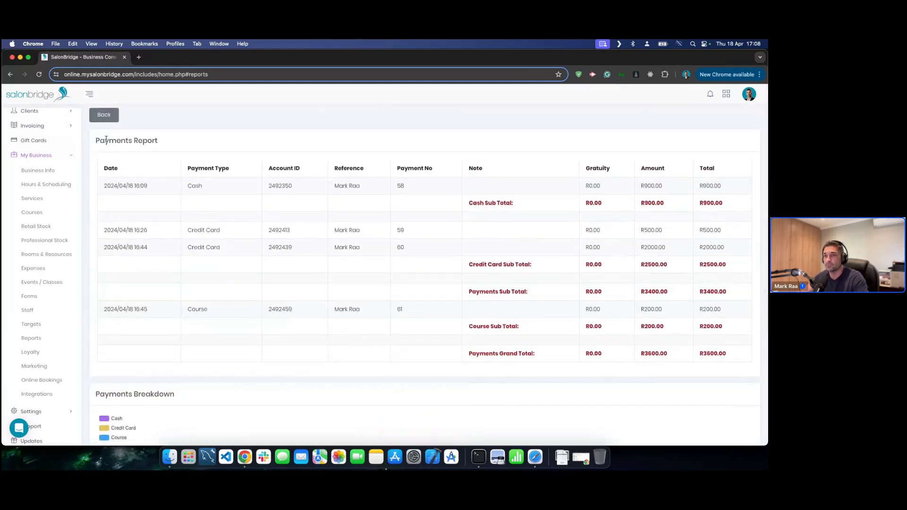
click(103, 116)
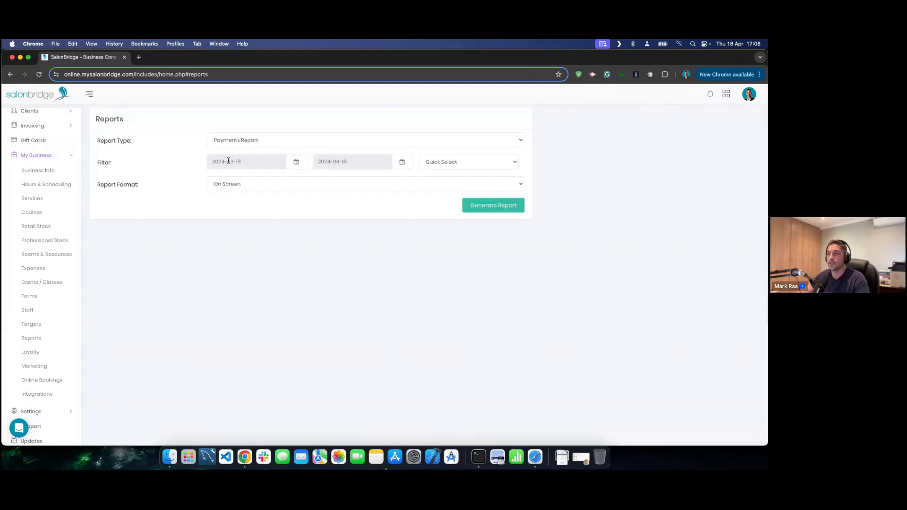
- Generate the Standard Cash-up Report for 2024-04-18 on screen
click(269, 142)
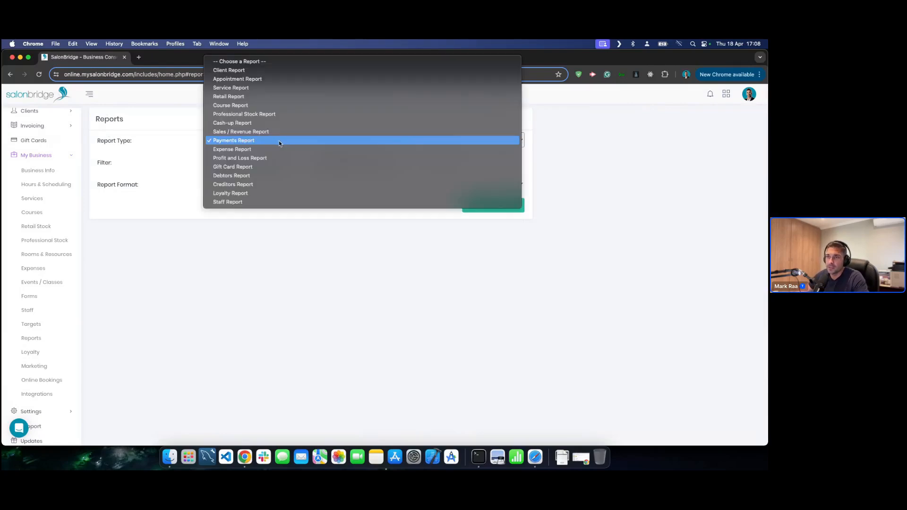
click(260, 125)
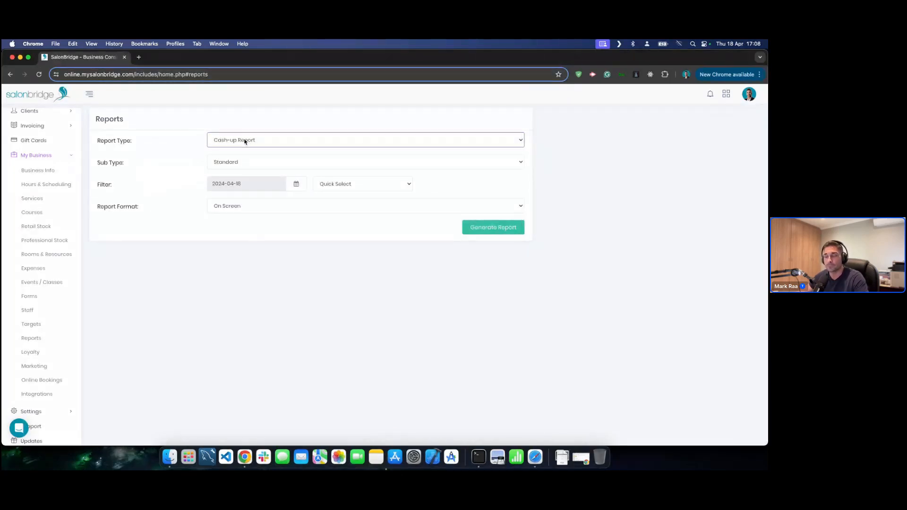
click(293, 254)
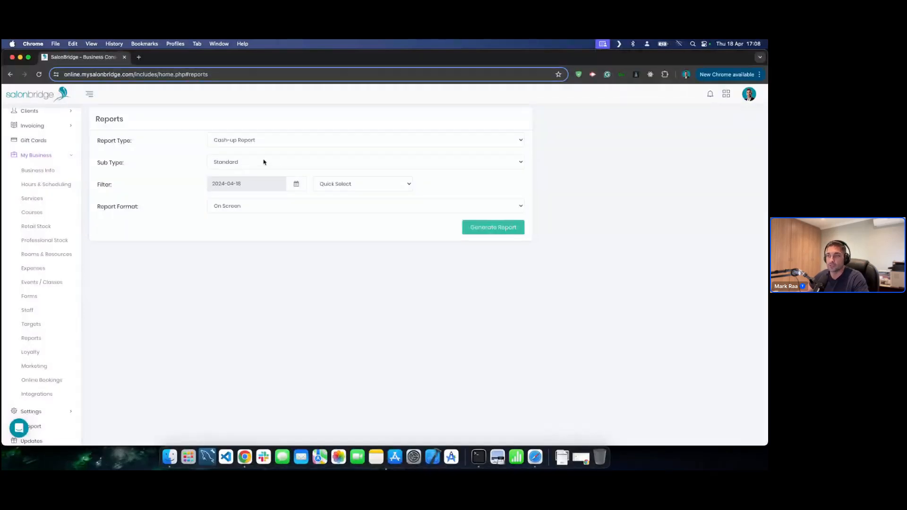
click(495, 231)
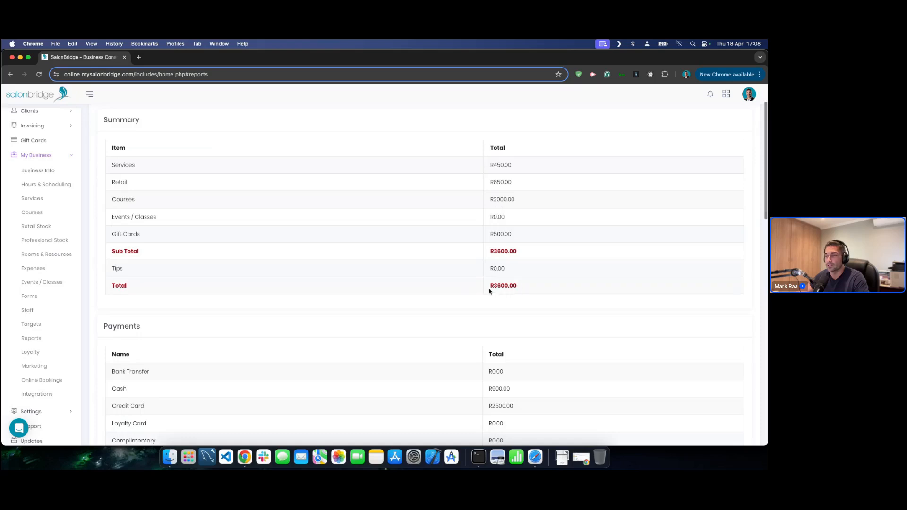
drag(494, 289, 518, 289)
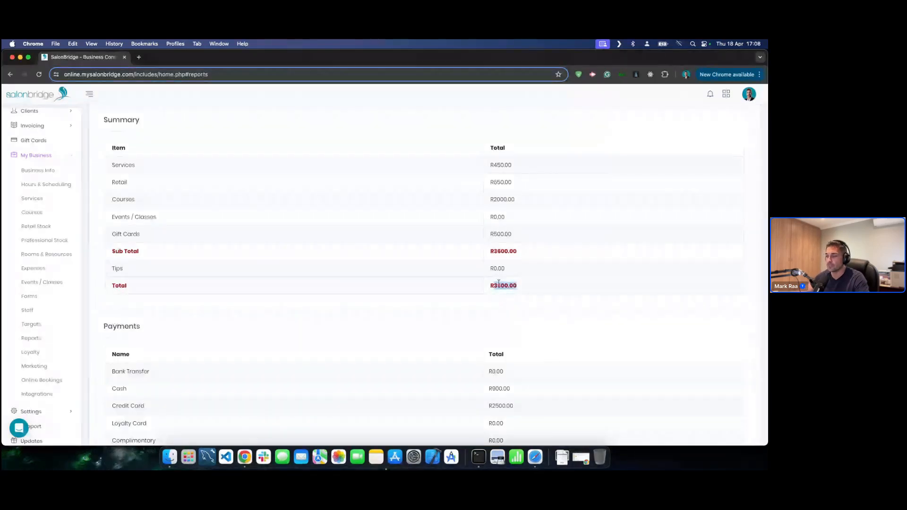
double_click(501, 284)
click(501, 284)
scroll(500, 286, down, 4)
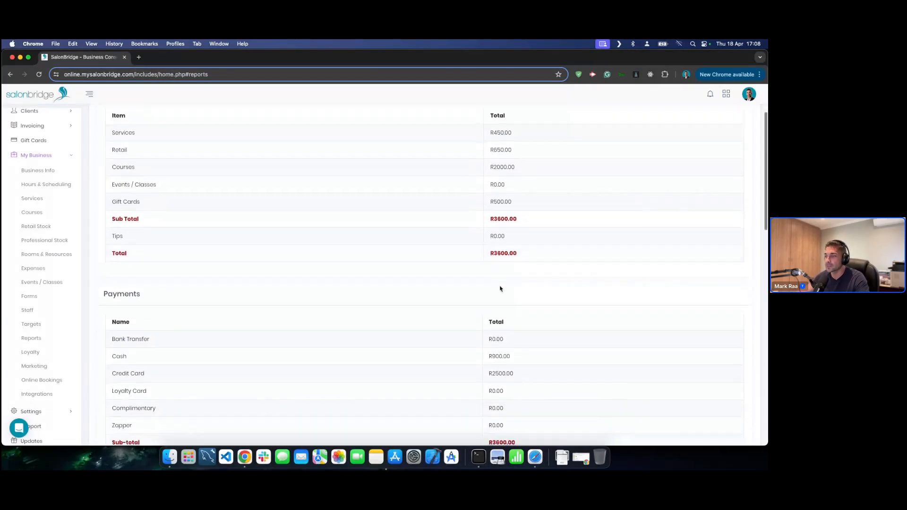
scroll(502, 286, down, 2)
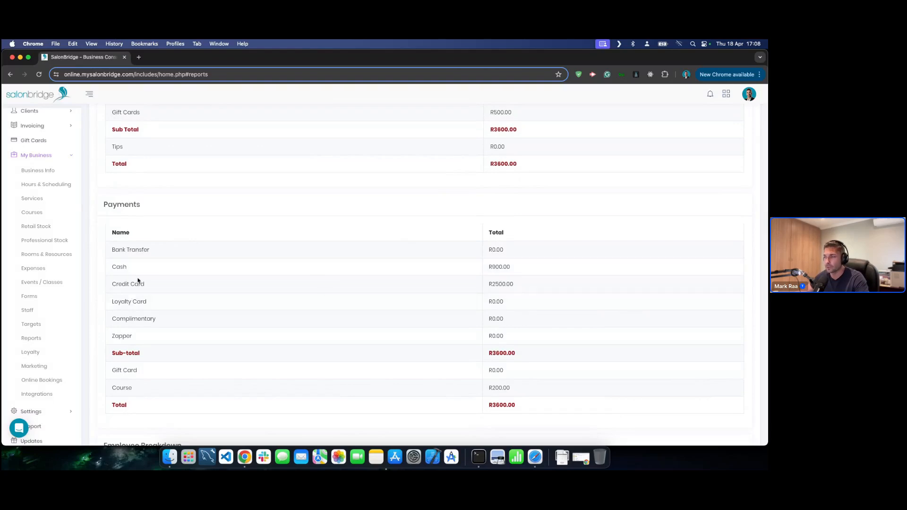
scroll(172, 318, down, 2)
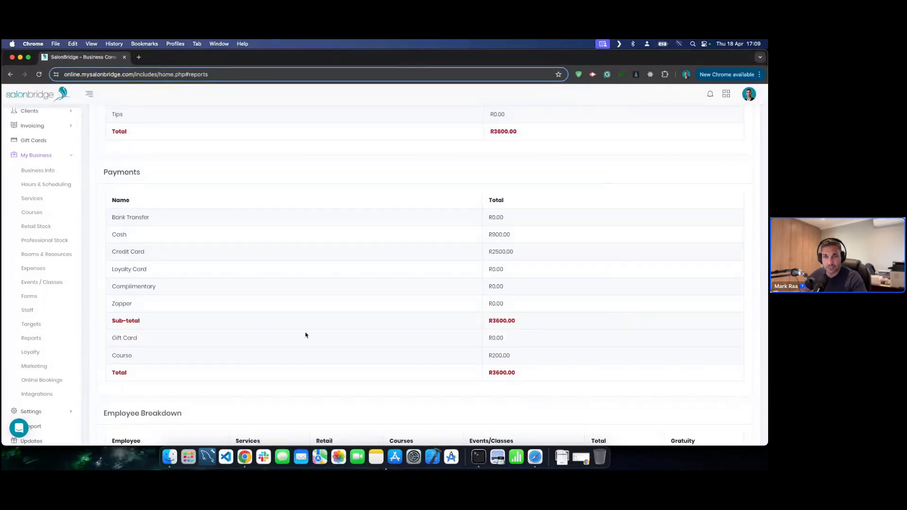
scroll(516, 193, up, 2)
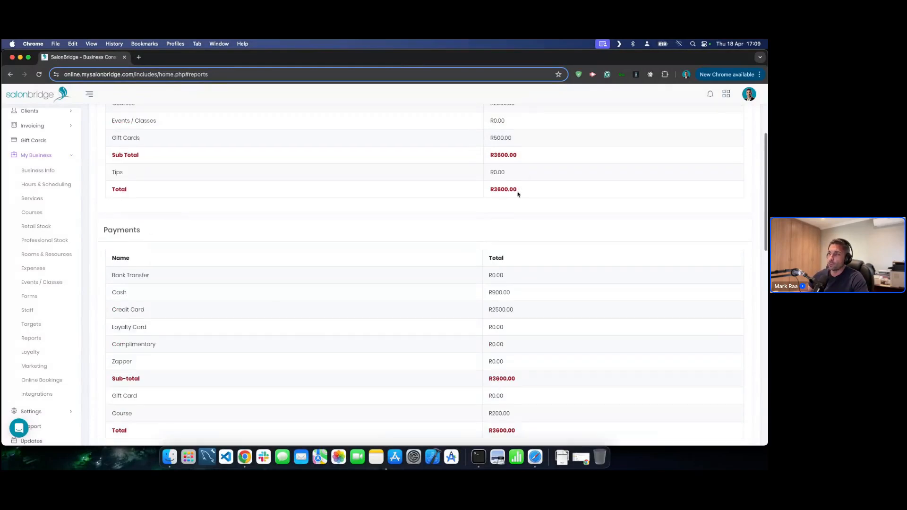
scroll(518, 189, down, 1)
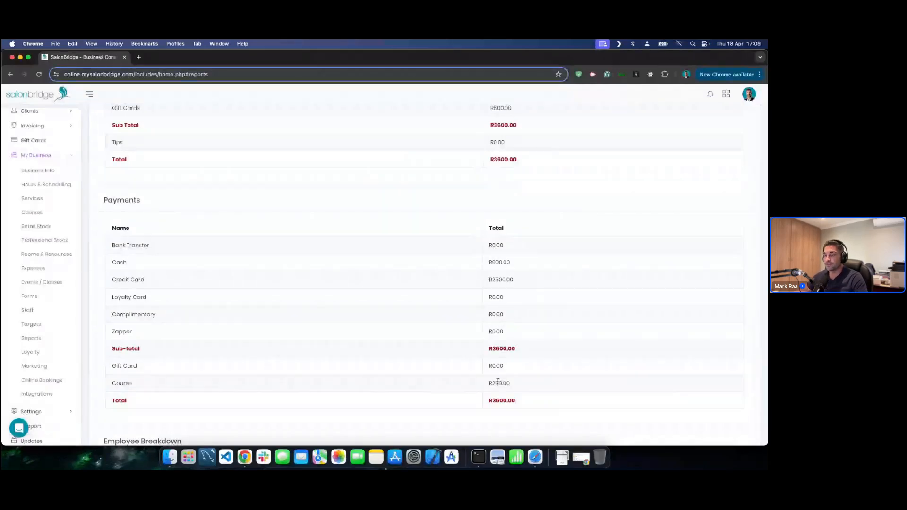
scroll(453, 219, up, 3)
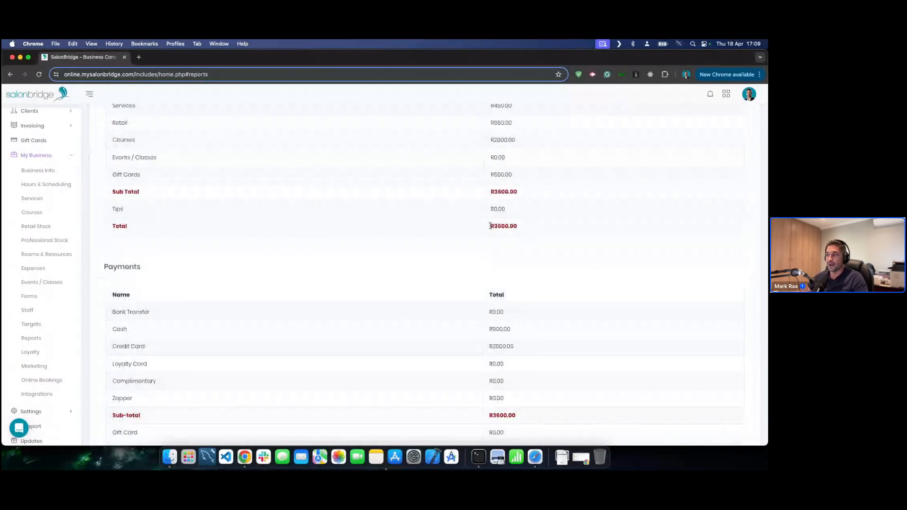
scroll(490, 226, down, 8)
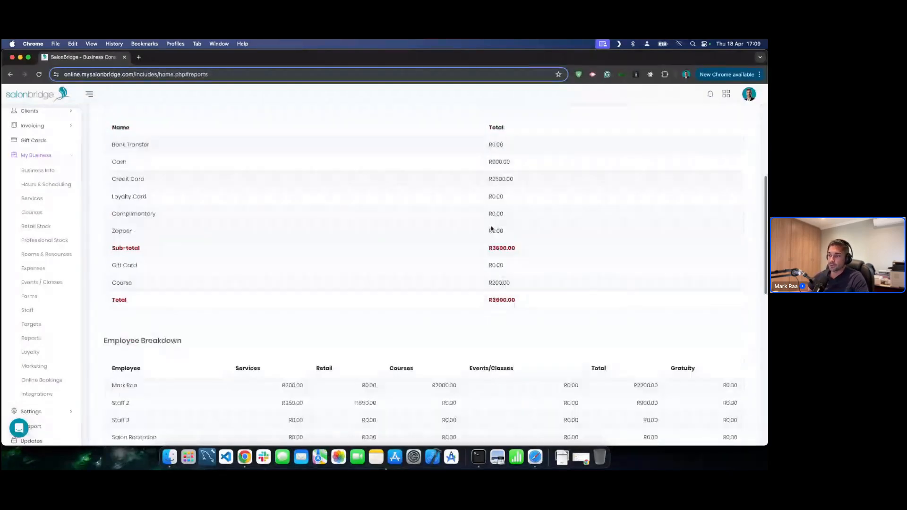
scroll(489, 228, down, 1)
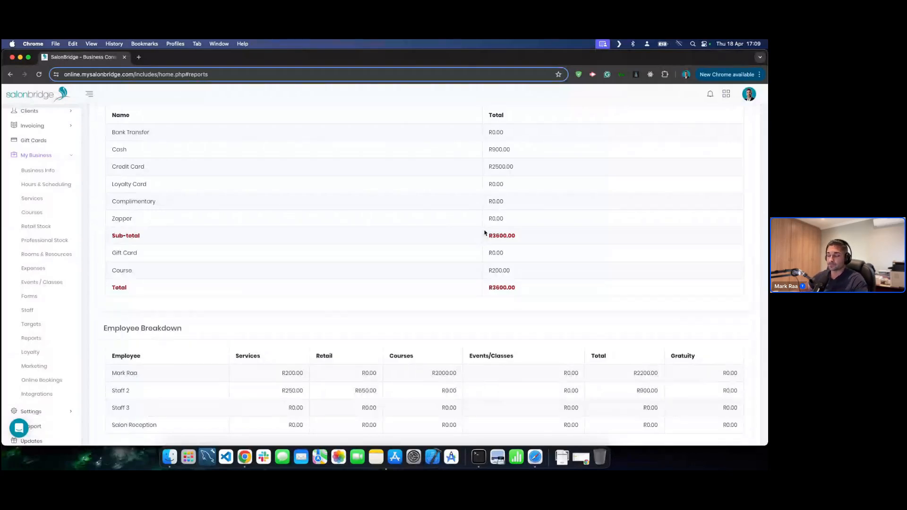
scroll(492, 233, down, 1)
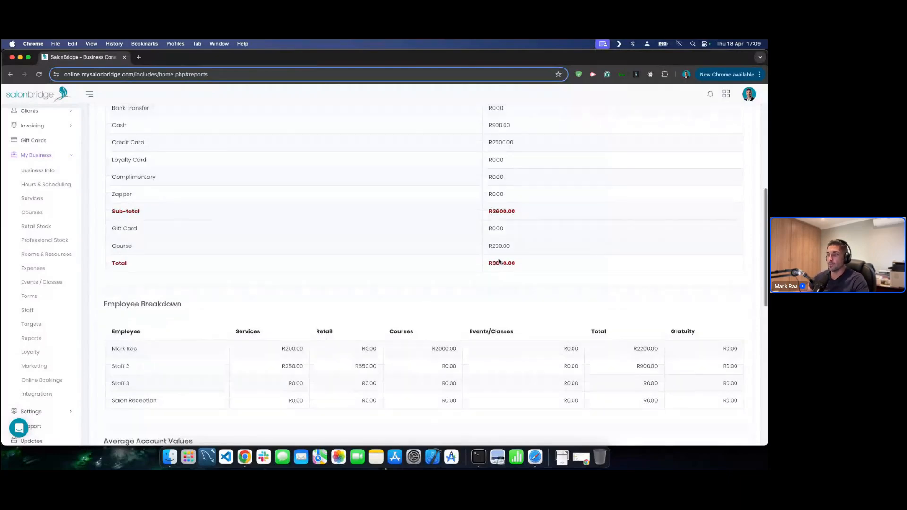
scroll(496, 258, down, 10)
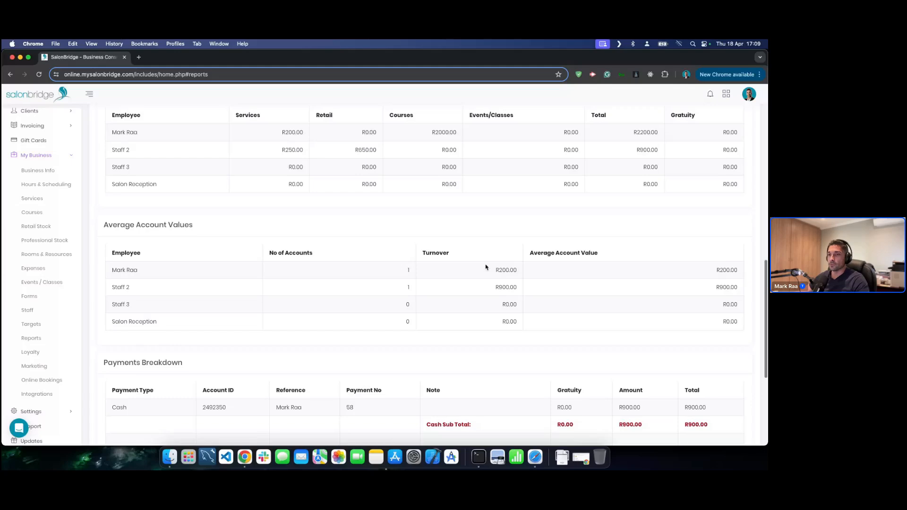
scroll(493, 253, down, 6)
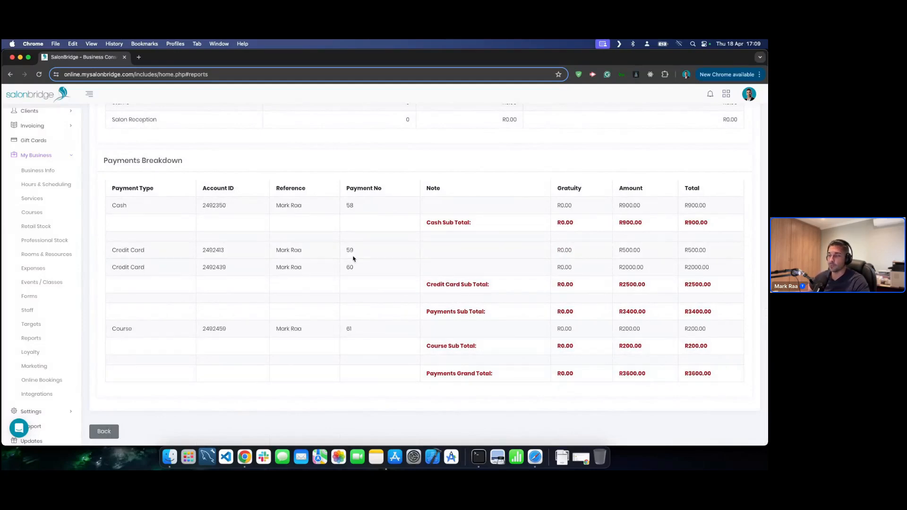
scroll(377, 259, up, 10)
scroll(377, 258, up, 3)
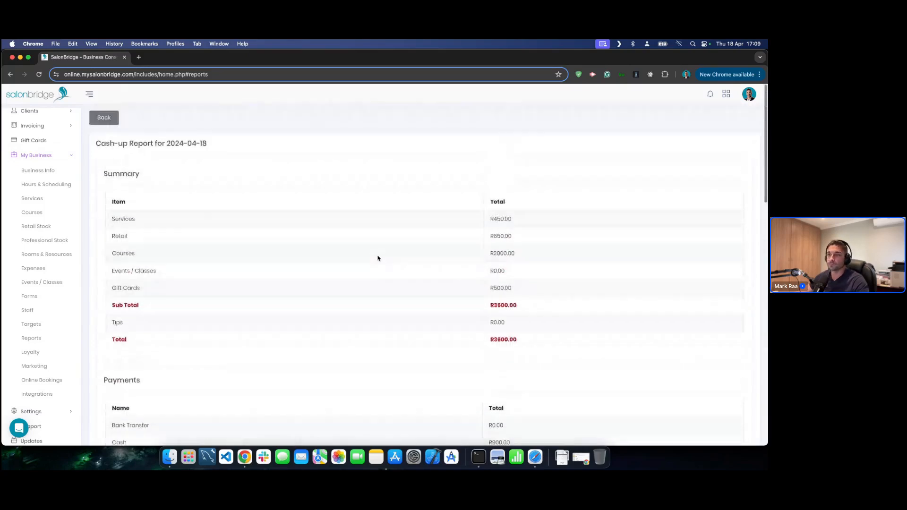
- Rerun the 2024-04-18 cash-up report with the Detailed Breakdown (Recon) sub type
click(104, 115)
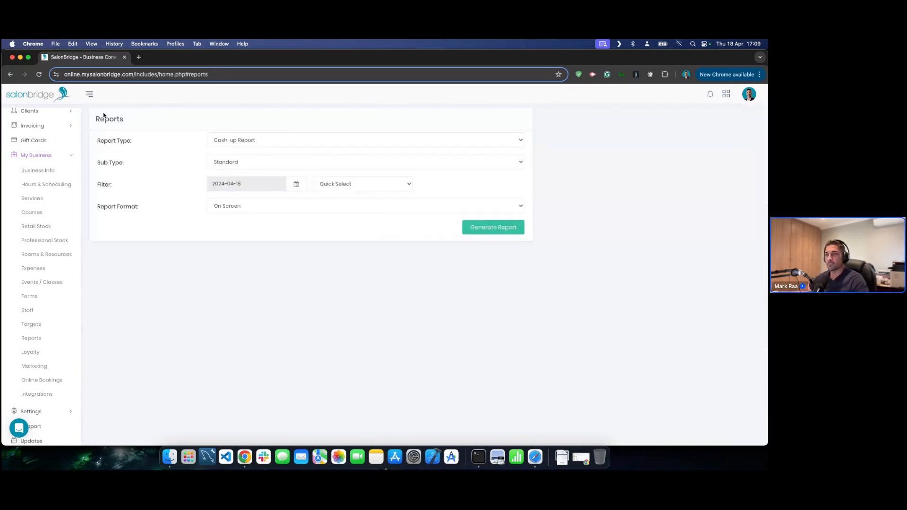
click(275, 162)
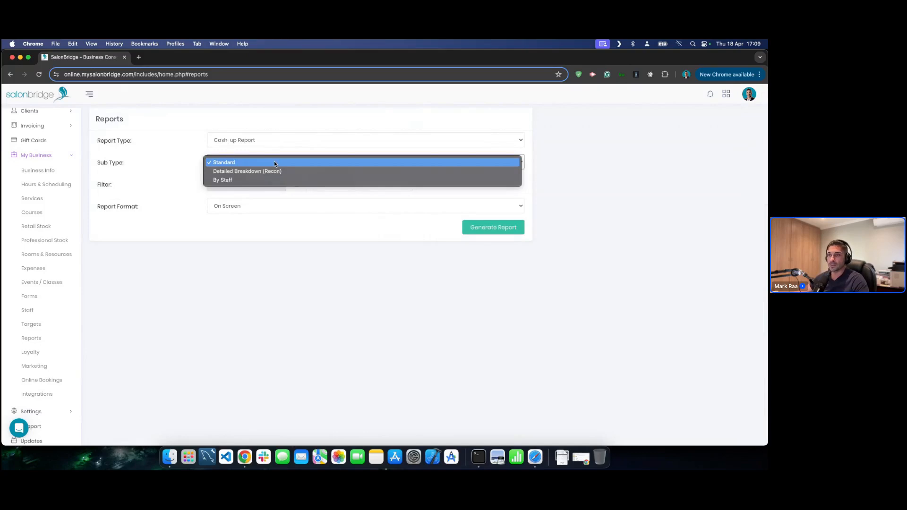
click(241, 172)
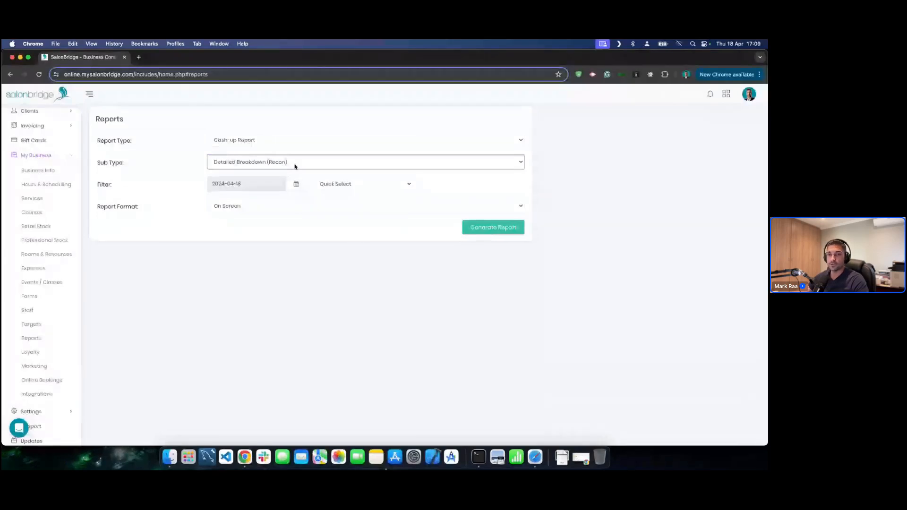
click(487, 226)
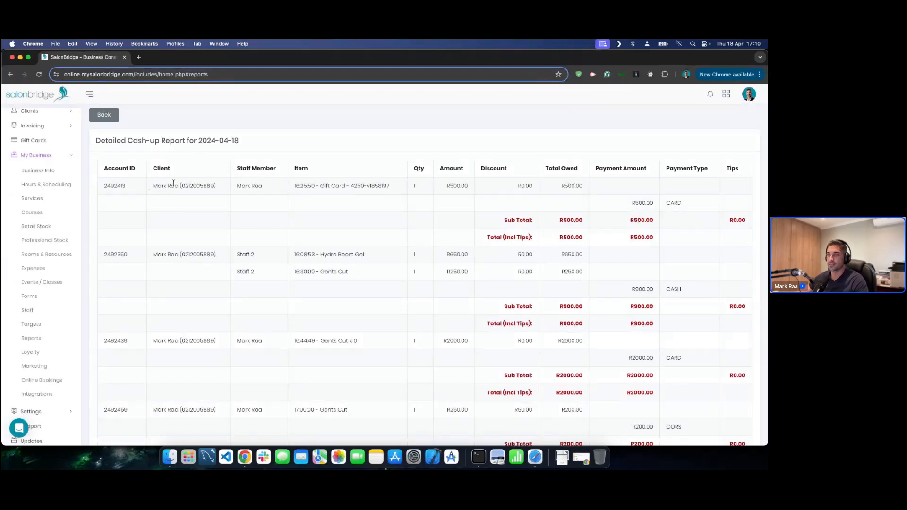
- Highlight the gift card sale, its R500.00 amounts and the first account's totals
drag(319, 186, 370, 186)
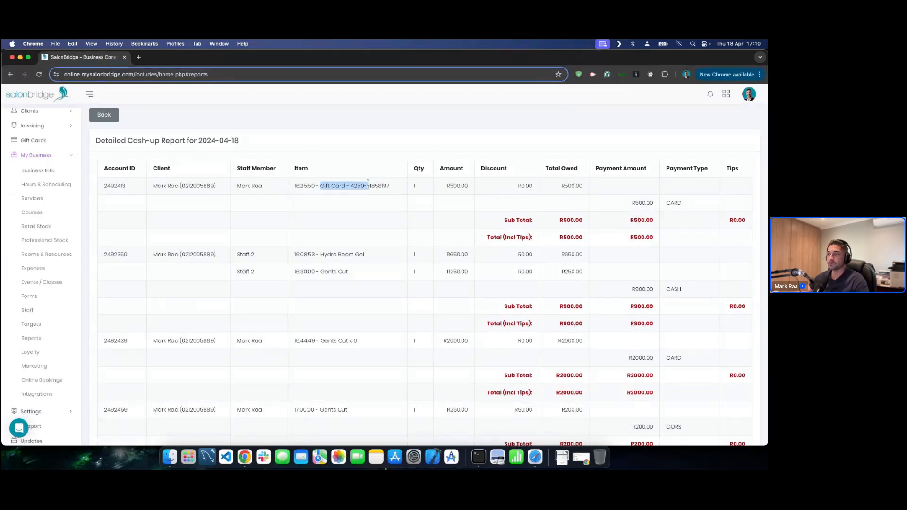
drag(561, 186, 580, 186)
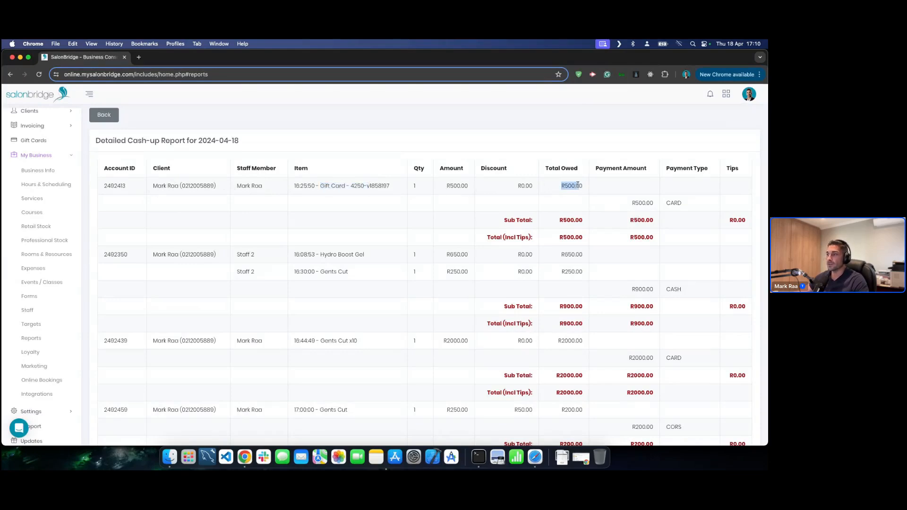
drag(560, 237, 571, 237)
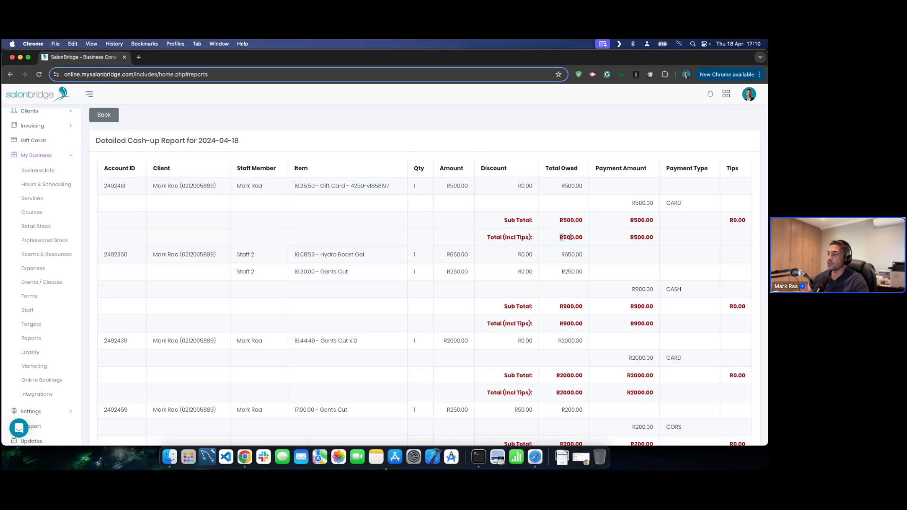
click(633, 202)
drag(633, 202, 682, 203)
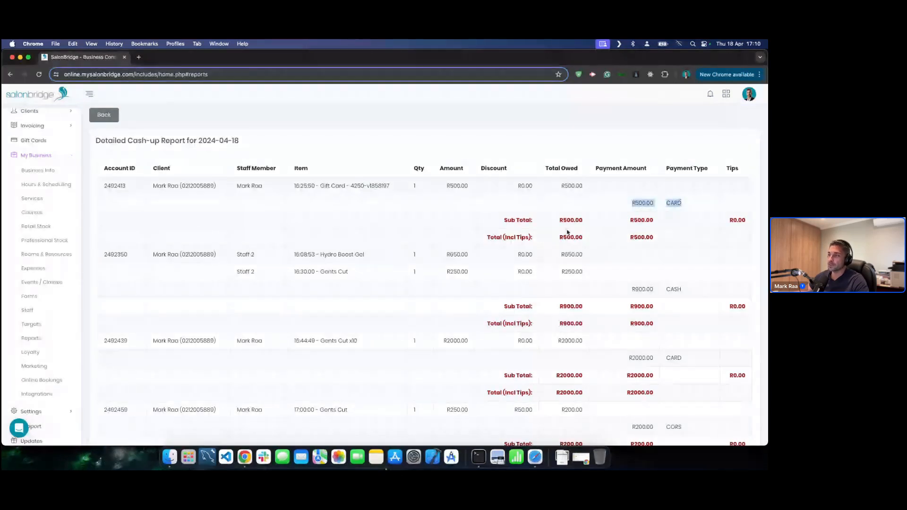
click(561, 237)
drag(634, 238, 650, 237)
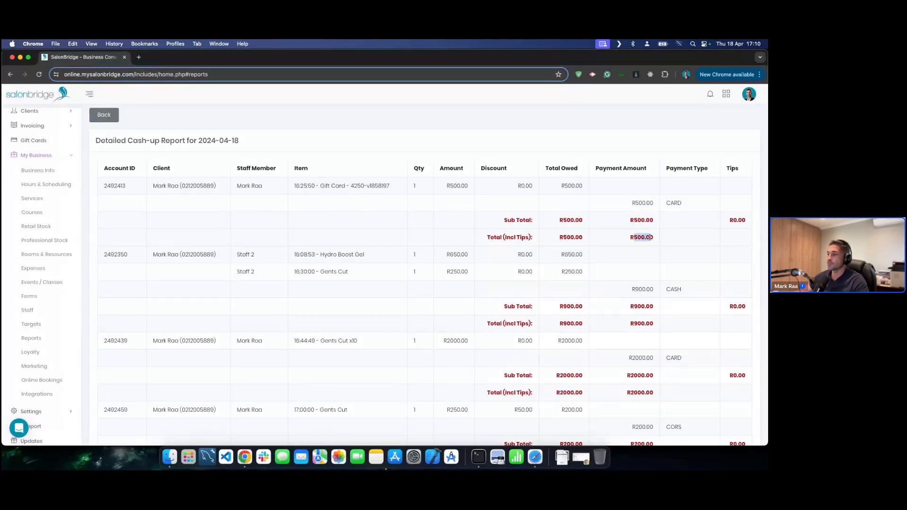
click(650, 237)
- Highlight the R900.00 and R2000.00 totals further down, then open the Loyalty Programmes page
scroll(650, 237, down, 2)
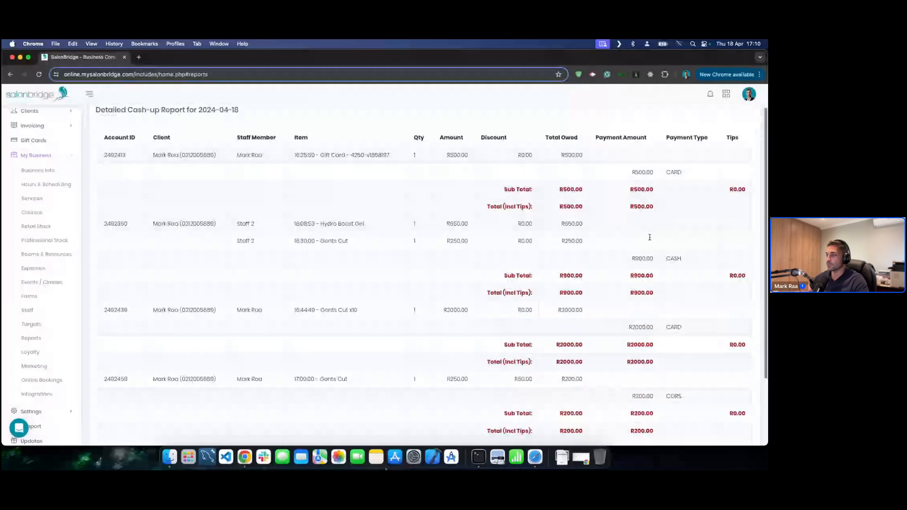
scroll(649, 237, down, 4)
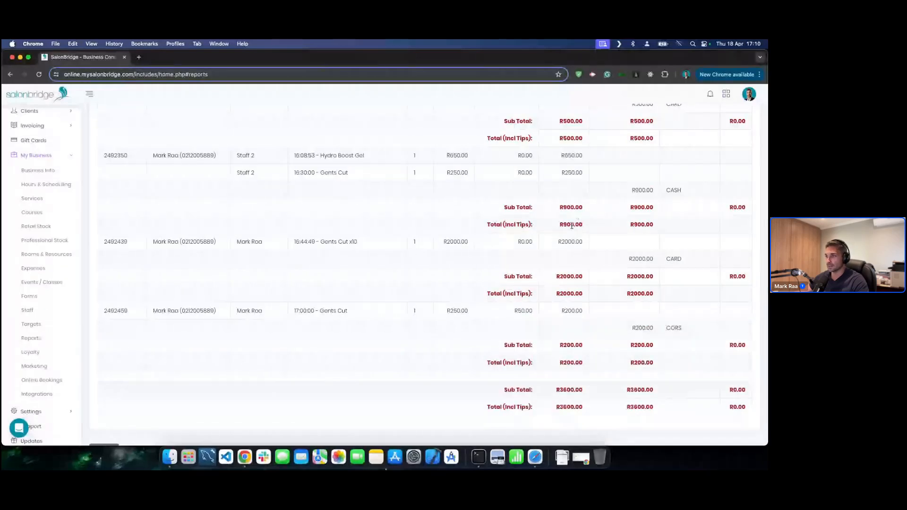
drag(559, 226, 576, 225)
drag(632, 226, 652, 226)
scroll(596, 260, down, 1)
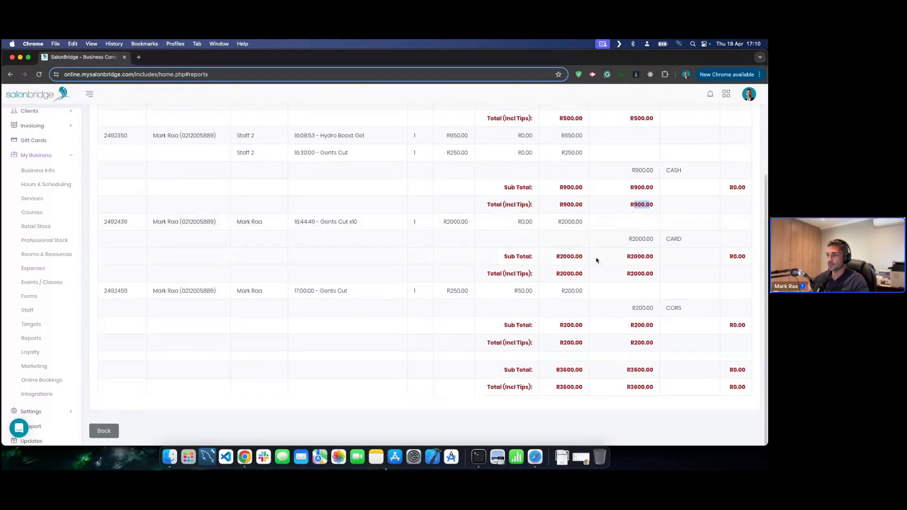
click(557, 272)
drag(625, 277, 648, 274)
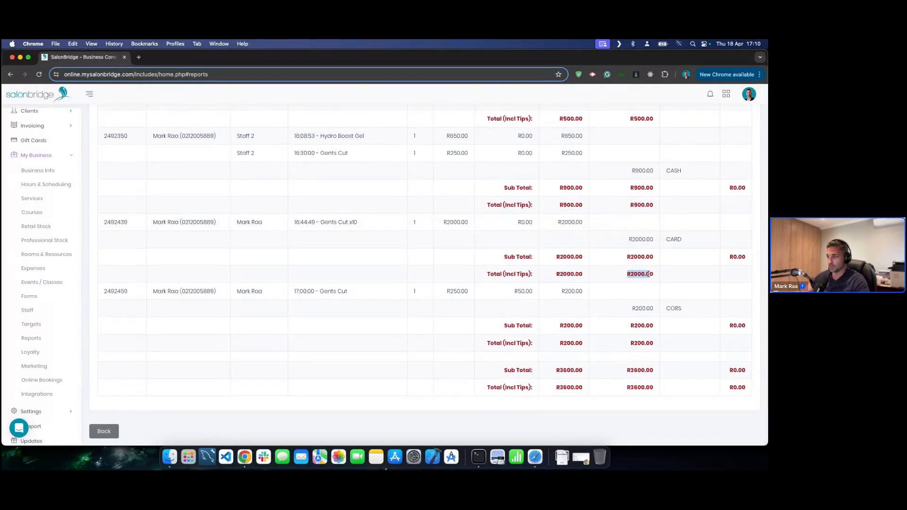
click(649, 274)
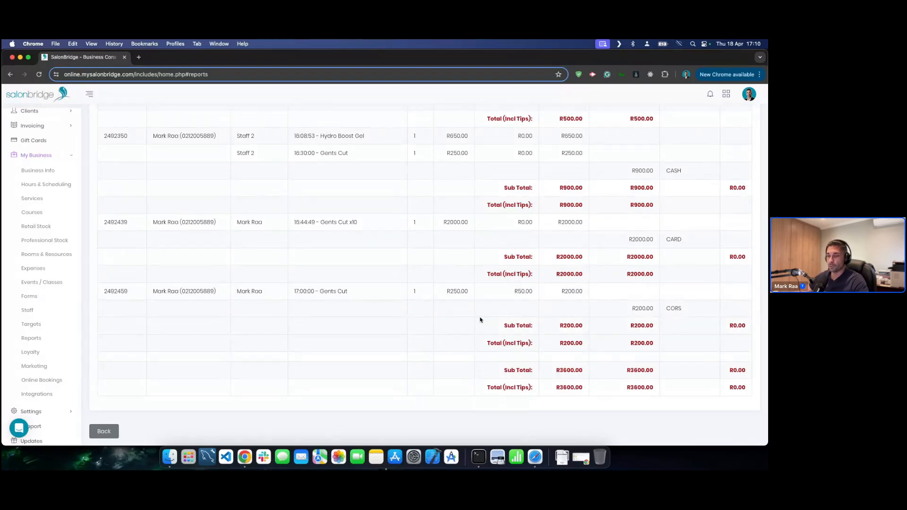
scroll(481, 320, up, 3)
scroll(480, 320, up, 2)
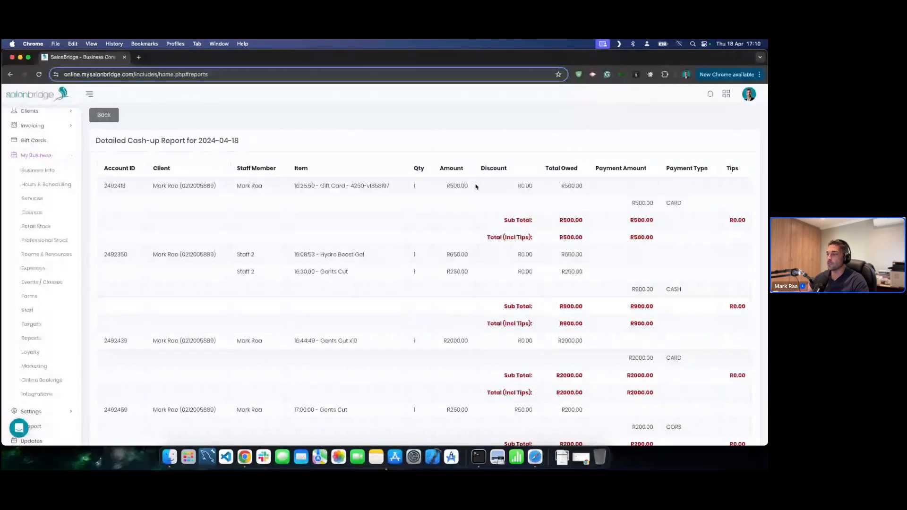
click(104, 115)
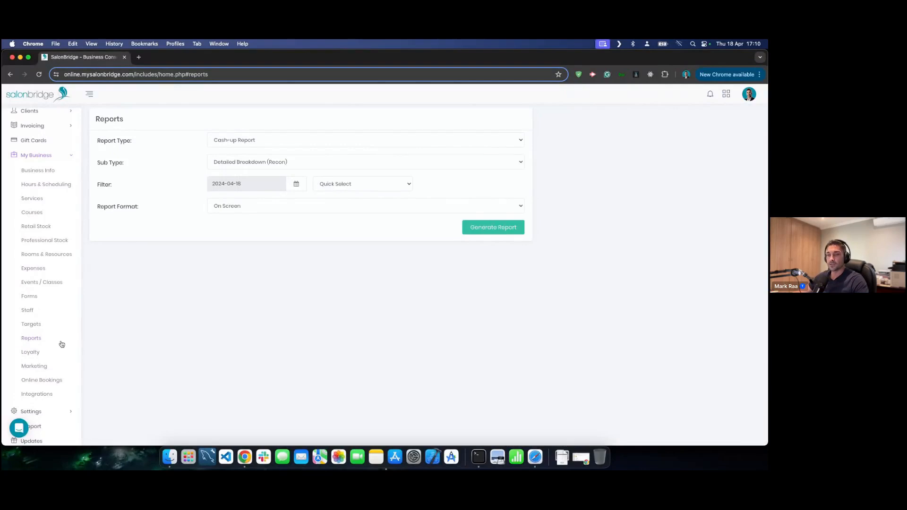
click(38, 352)
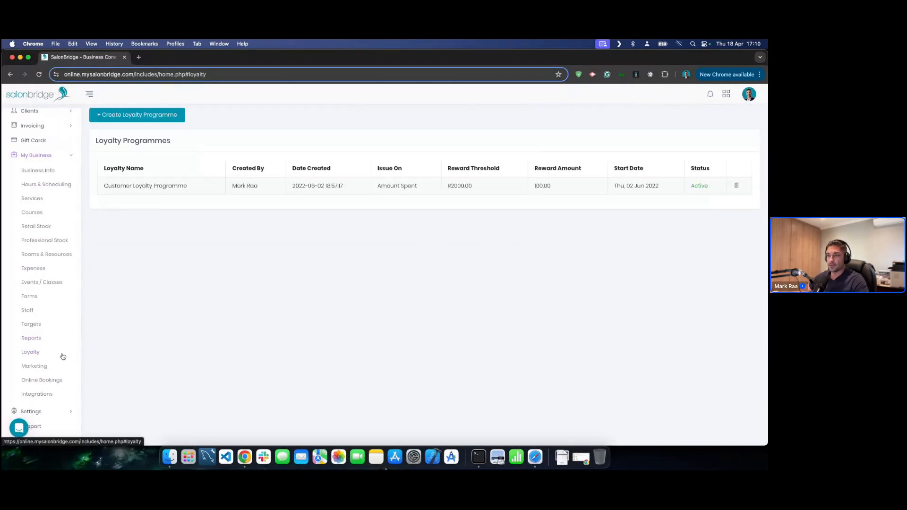
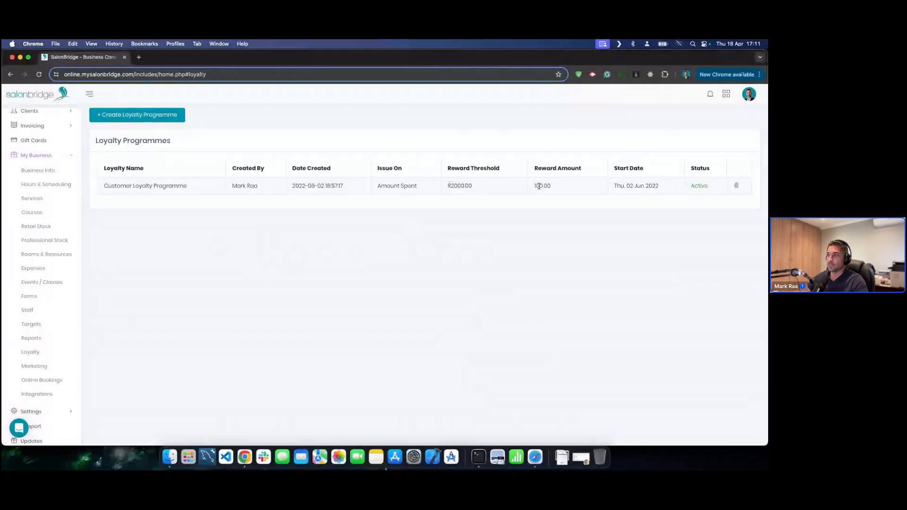
- Highlight the 100.00 reward amount and the R2000.00 reward threshold on the loyalty programme
drag(536, 185, 552, 185)
drag(451, 184, 475, 186)
click(481, 214)
drag(536, 186, 553, 186)
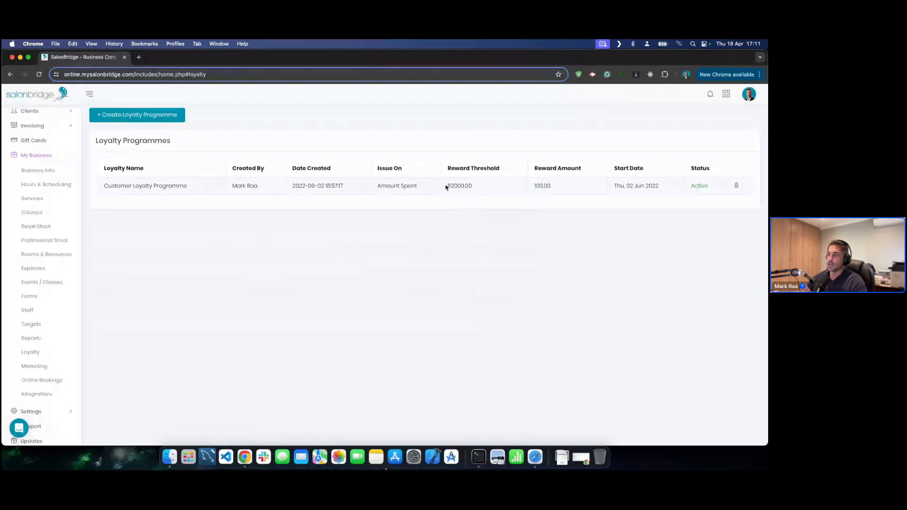
drag(452, 185, 473, 186)
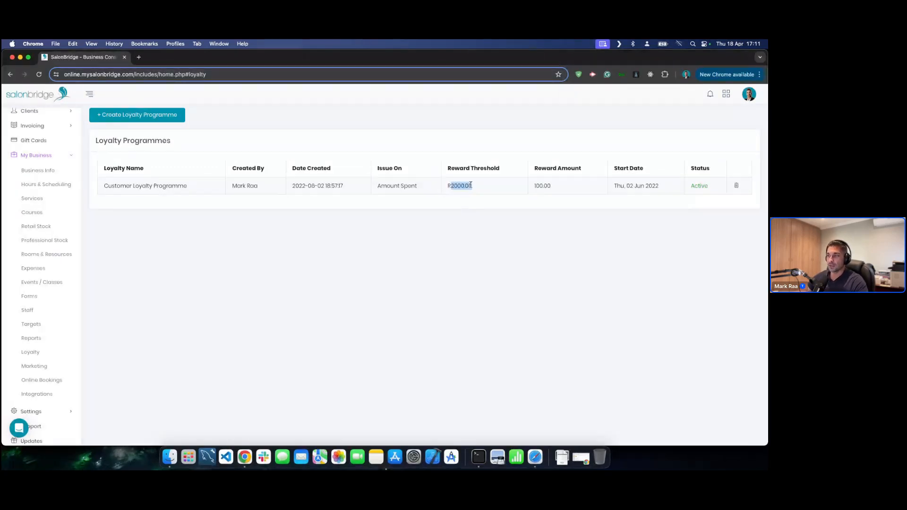
click(458, 219)
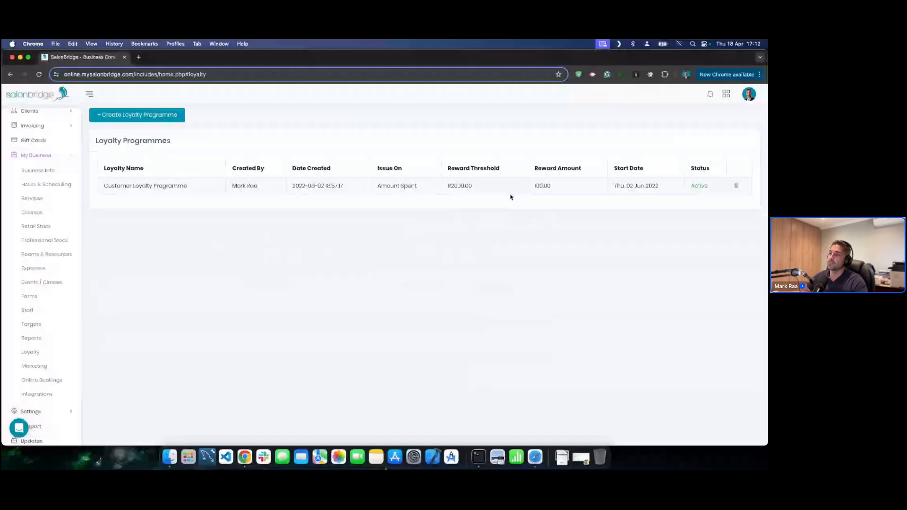
drag(449, 185, 474, 186)
click(465, 199)
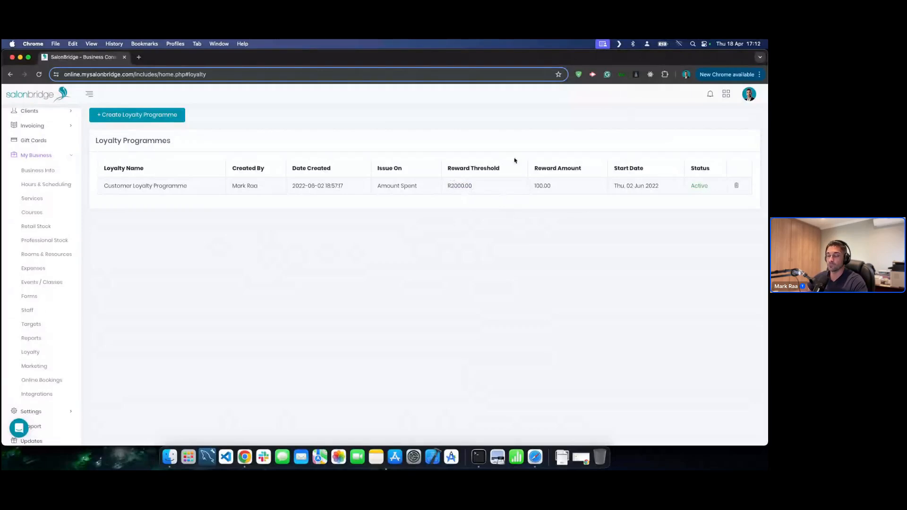
drag(534, 186, 554, 189)
click(537, 201)
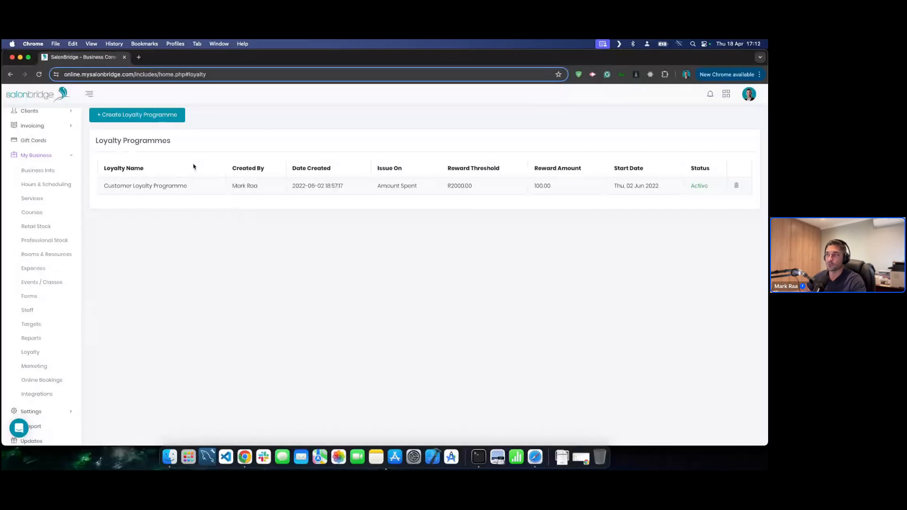
- Draft an SMS campaign 'Mothers Day Campaign' for All SMS Clients, then discard it
click(45, 365)
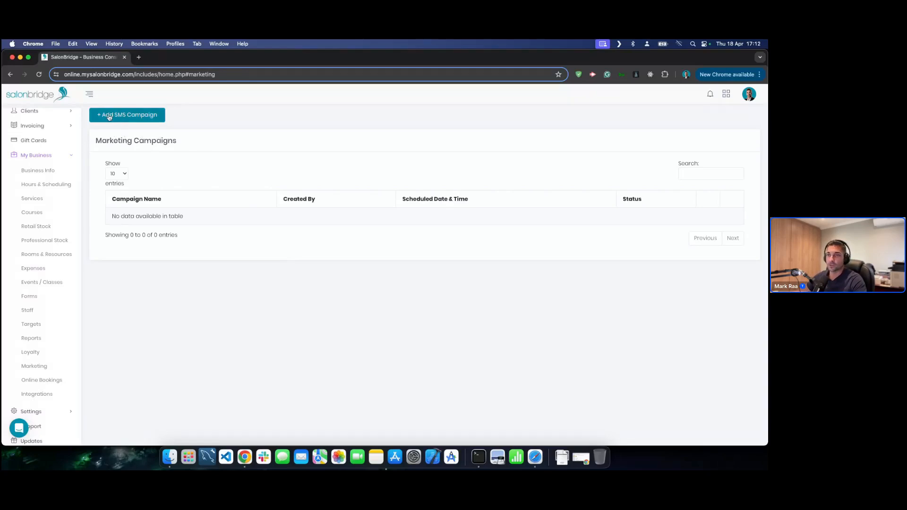
click(125, 116)
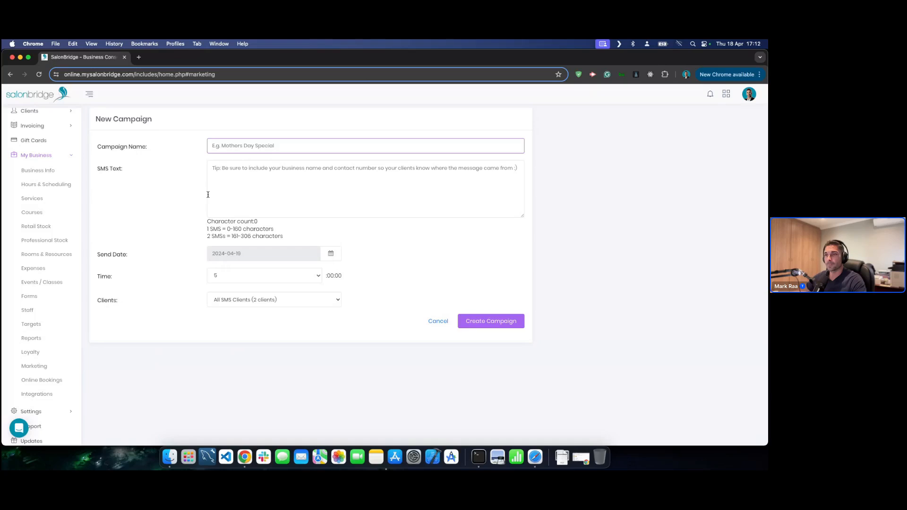
text(Mo)
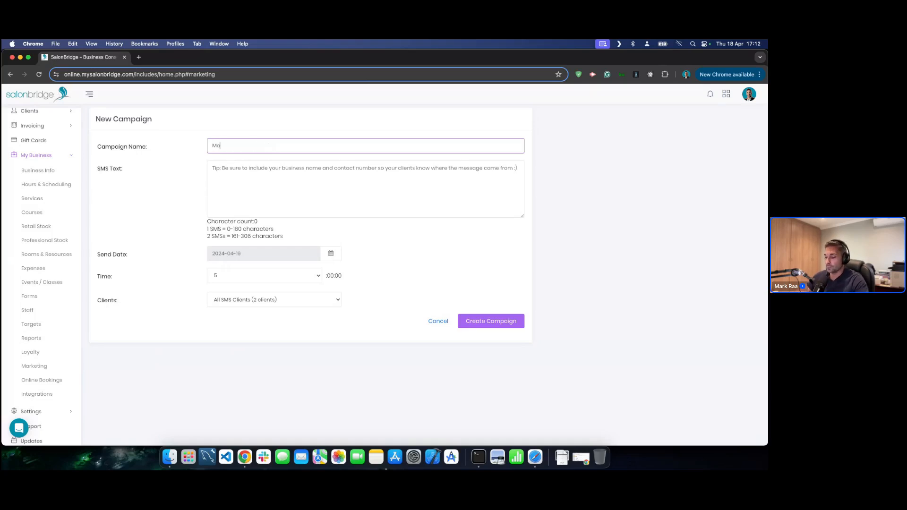
text(thers Day Campaign)
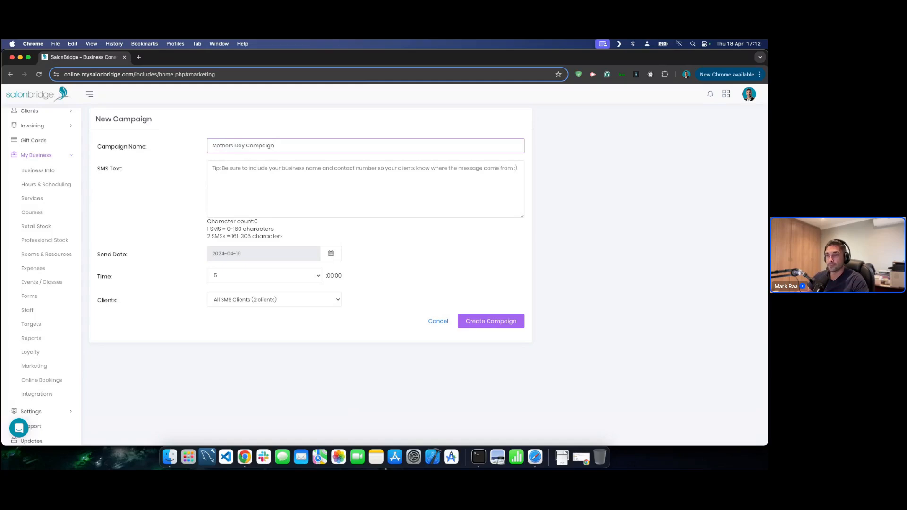
key(Tab)
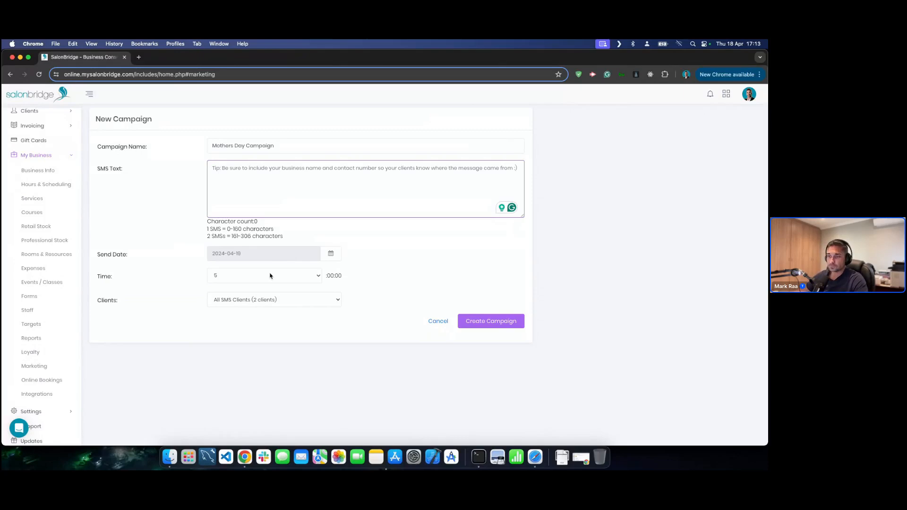
click(274, 298)
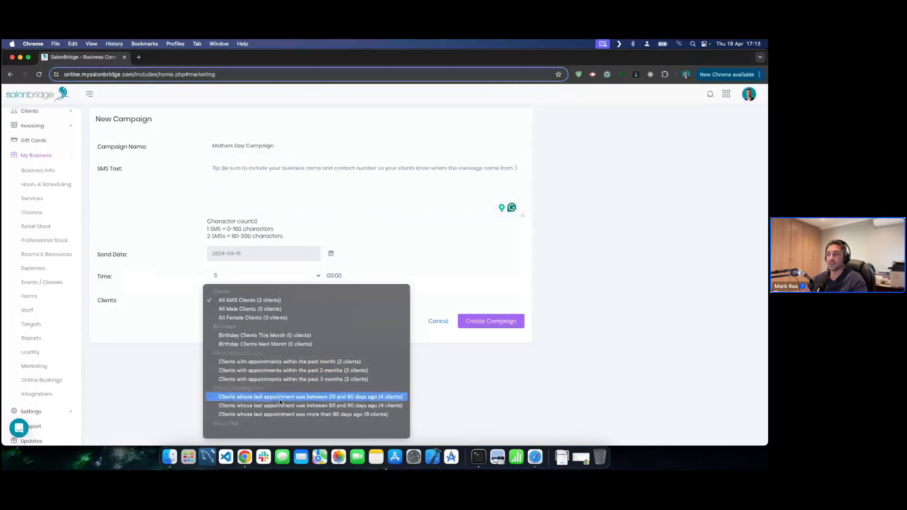
click(464, 398)
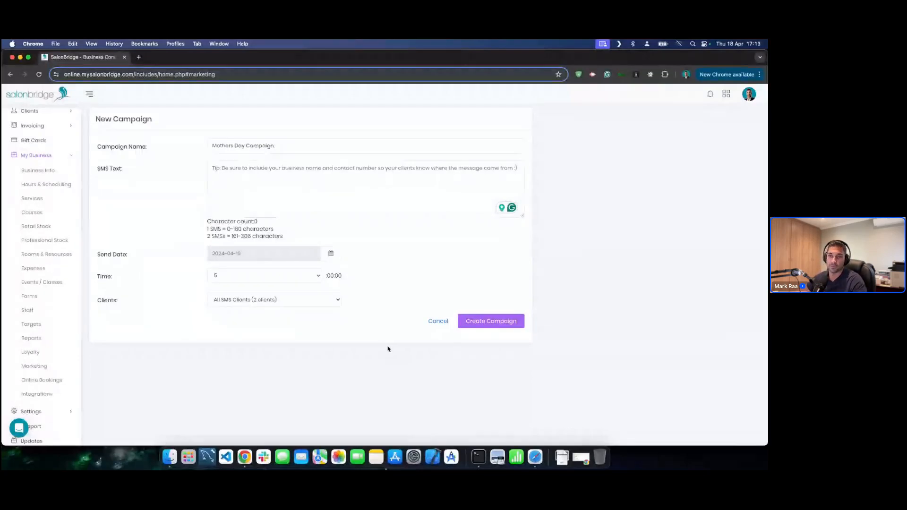
click(438, 322)
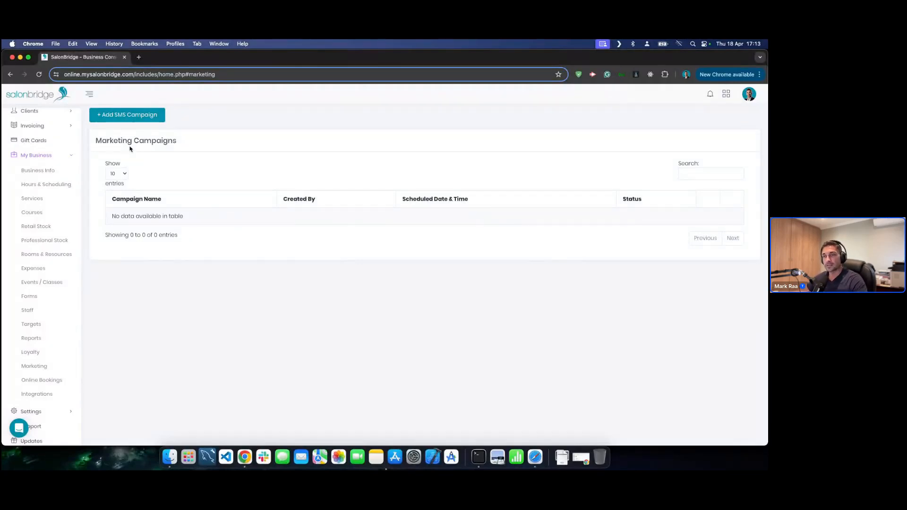
- Expand the Settings section in the sidebar to reveal its pages
click(131, 120)
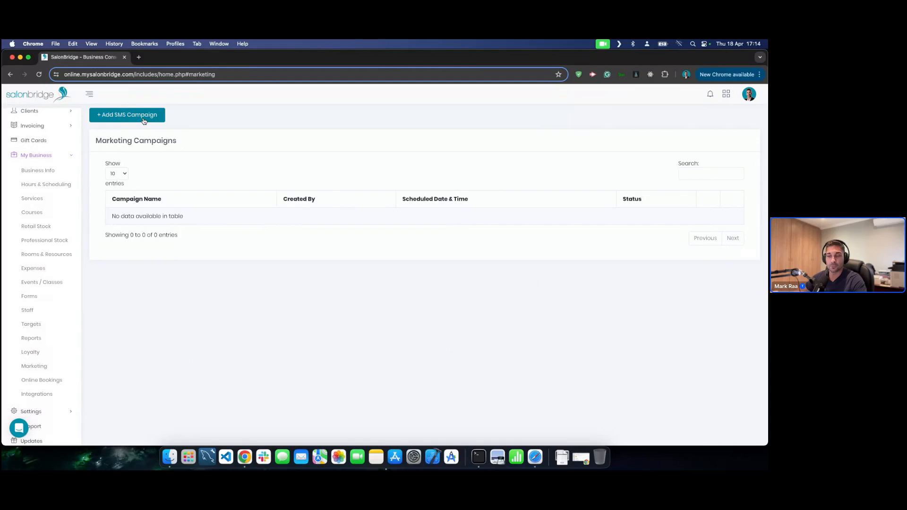
click(59, 409)
scroll(52, 402, down, 3)
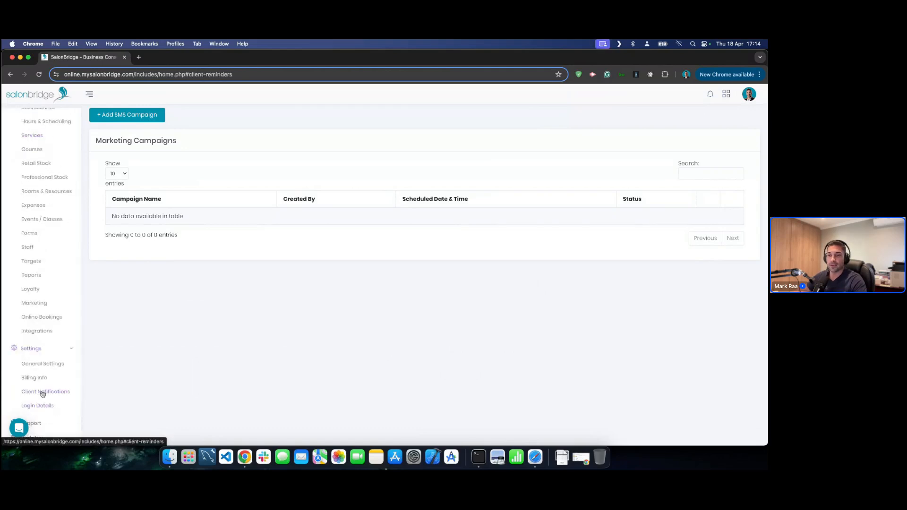
- Open Client Notifications: reminder SMS the day before at 15:00, 2780 credits left
click(43, 394)
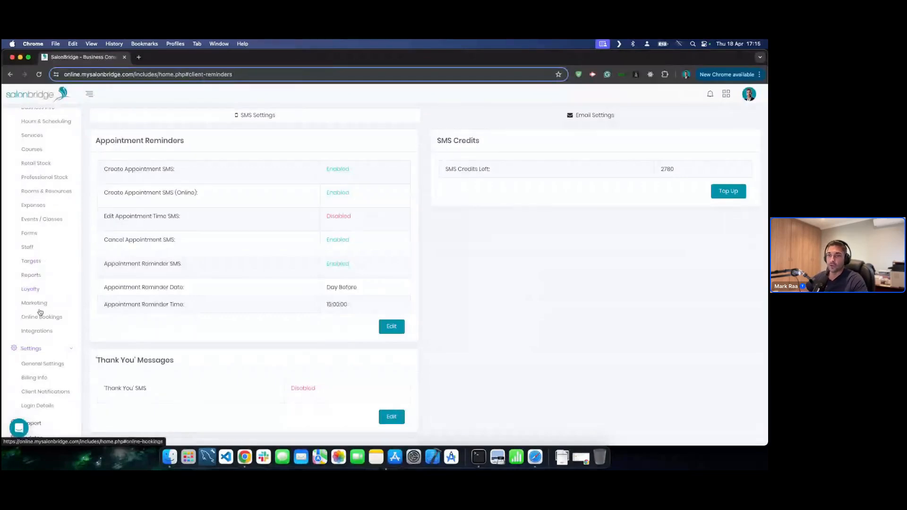
- Browse the Integrations cards for PayFast, Yoco, PayPal, Zapier, JotForm and MailChimp
click(34, 333)
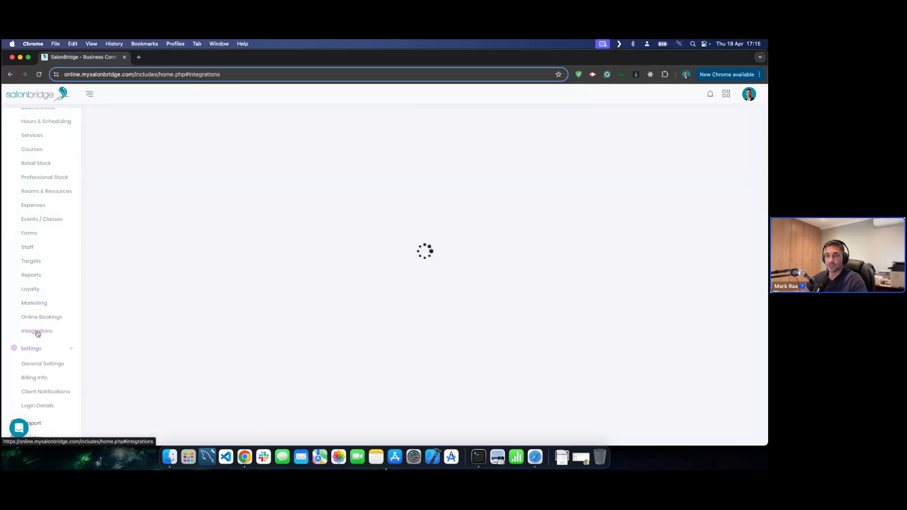
scroll(317, 273, down, 4)
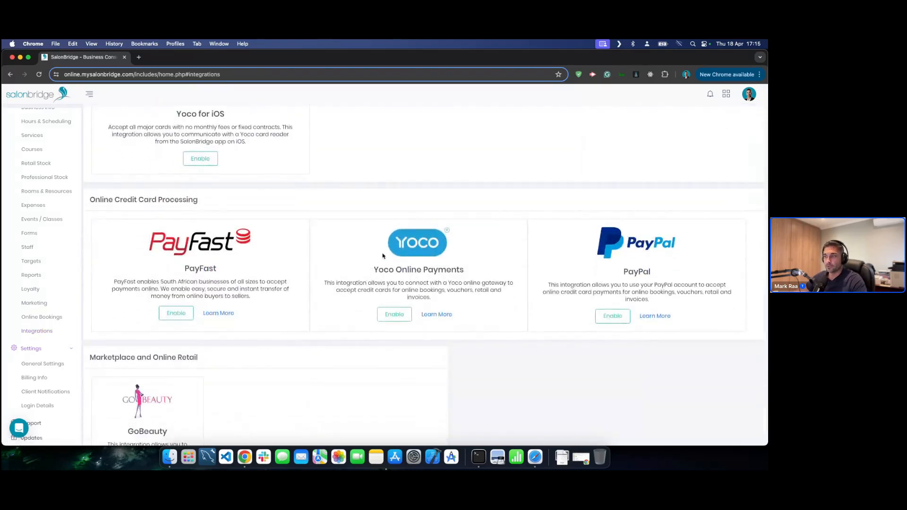
scroll(359, 254, down, 4)
scroll(360, 253, down, 12)
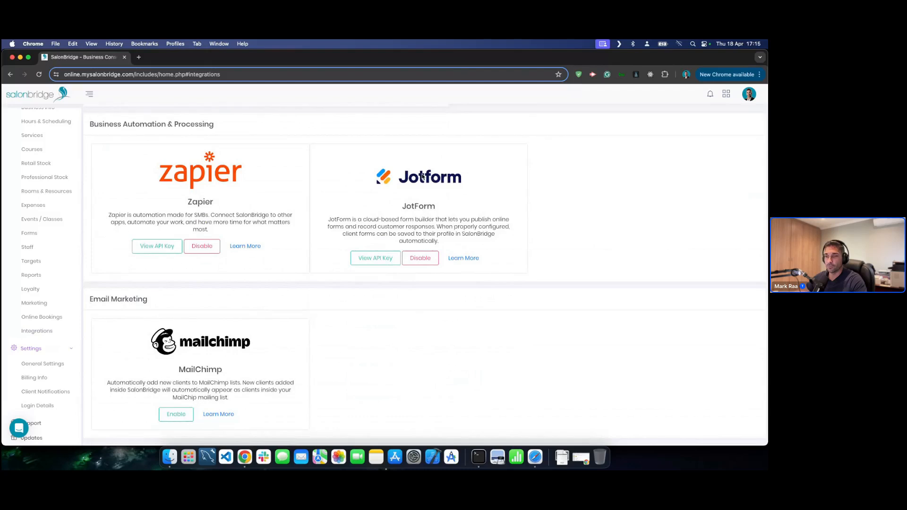
scroll(170, 285, down, 3)
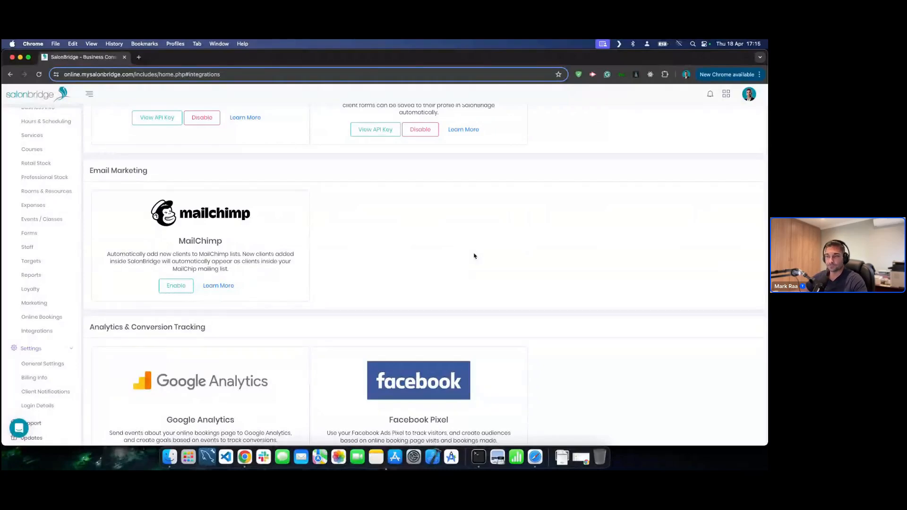
scroll(463, 253, up, 2)
scroll(464, 253, up, 10)
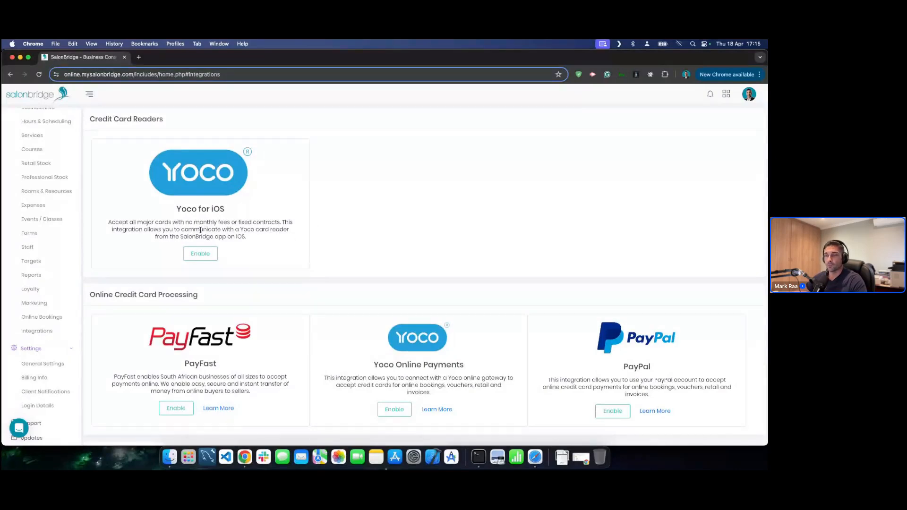
scroll(307, 215, down, 2)
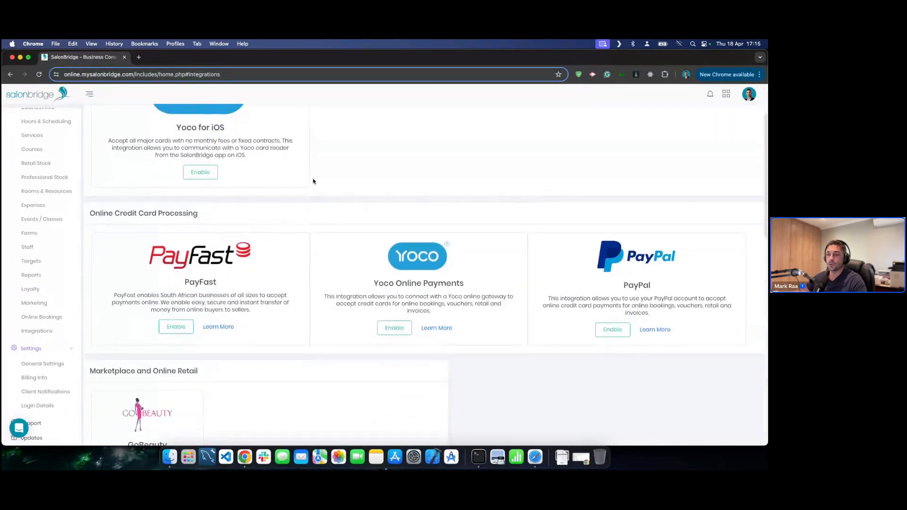
scroll(292, 178, down, 1)
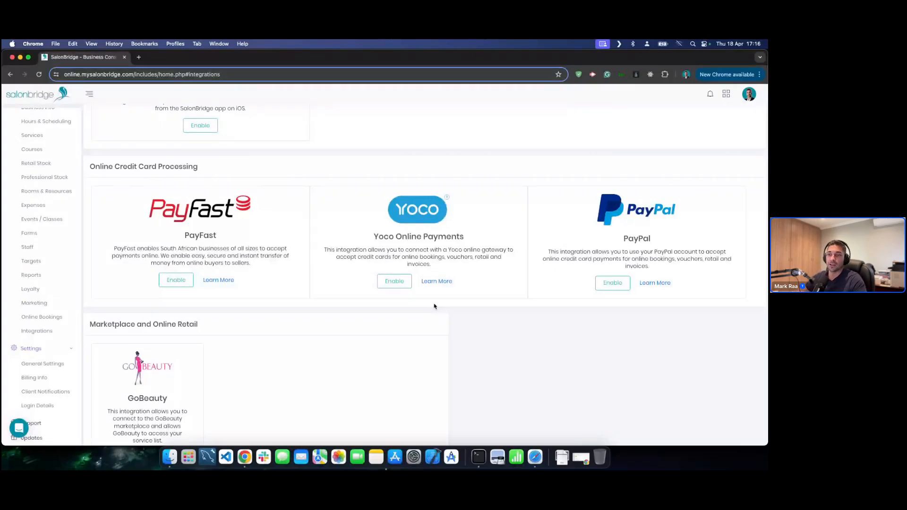
- Finish browsing integrations, then open Online Bookings settings (2 Days in Advance, 15-minute slots)
scroll(439, 306, down, 5)
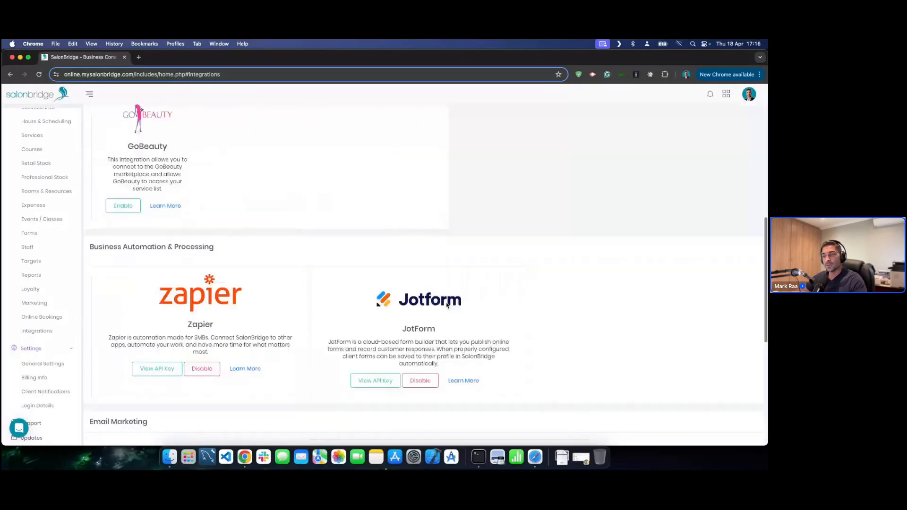
scroll(447, 305, down, 2)
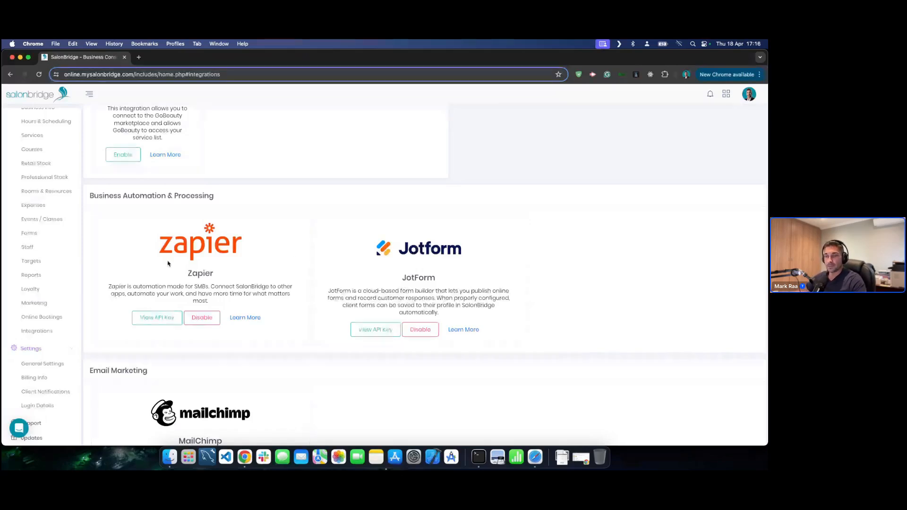
scroll(123, 284, down, 1)
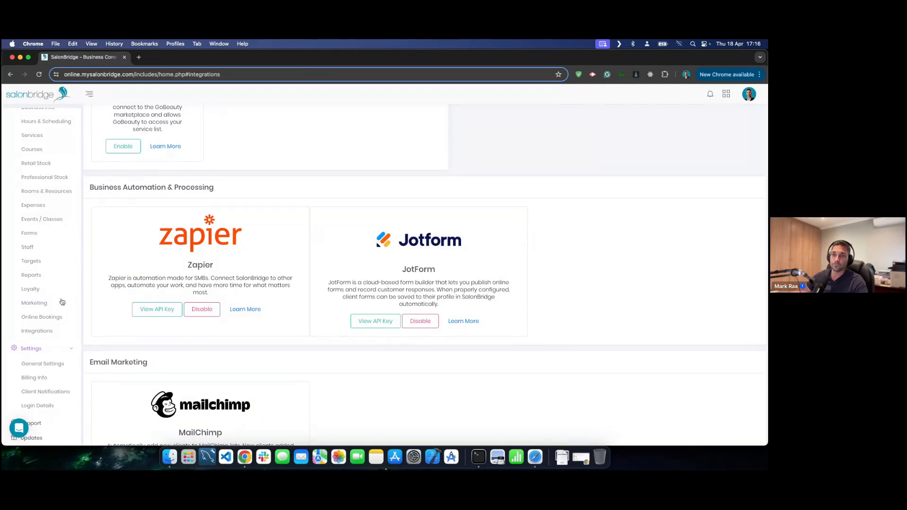
click(41, 317)
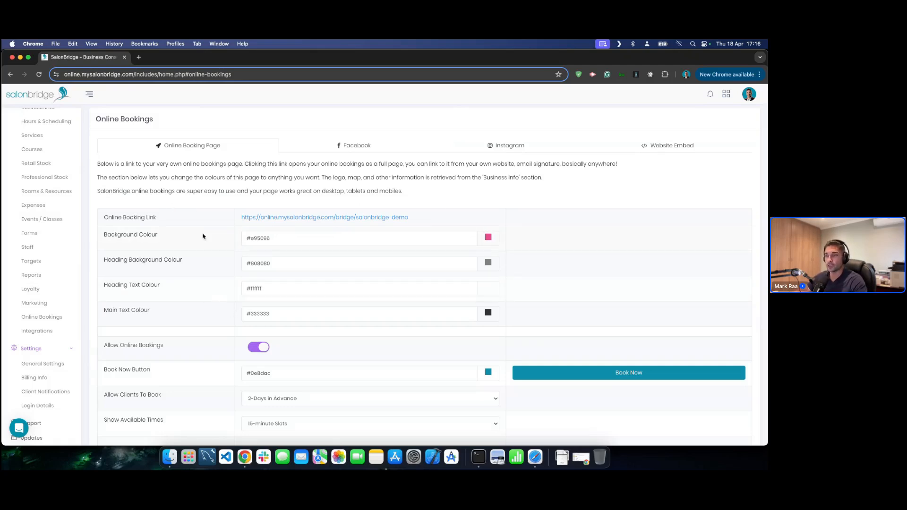
- Preview the public online booking page, then return to the Online Bookings admin
click(70, 348)
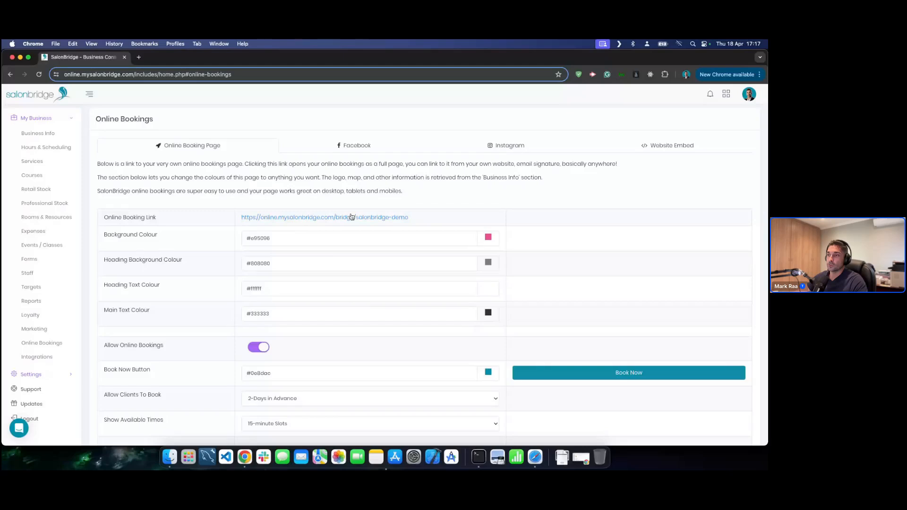
click(320, 218)
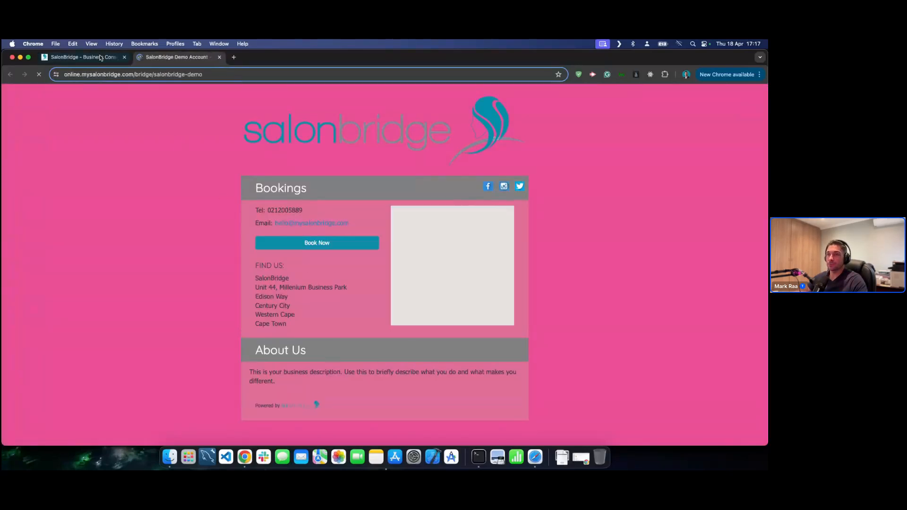
click(100, 57)
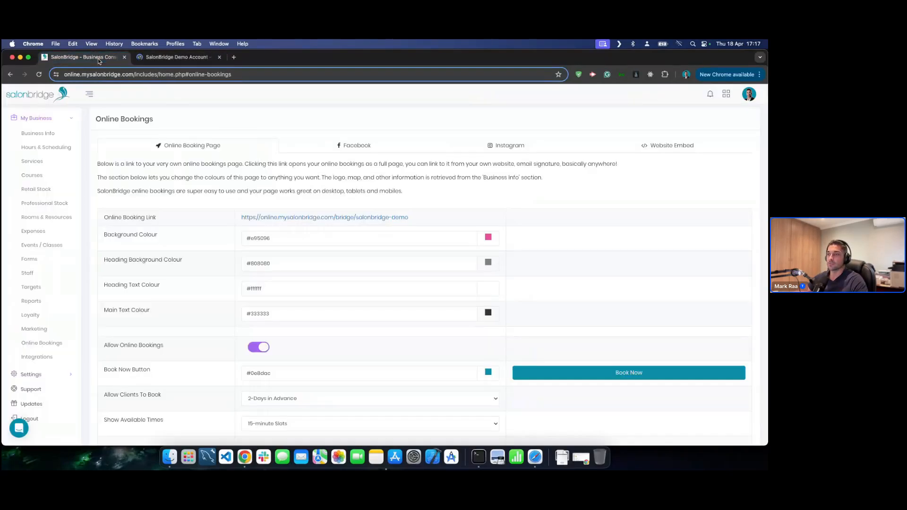
- Set the booking page background to white, save, and reload the public booking page
click(488, 240)
drag(467, 268, 438, 245)
click(476, 199)
scroll(374, 260, down, 1)
scroll(374, 260, down, 2)
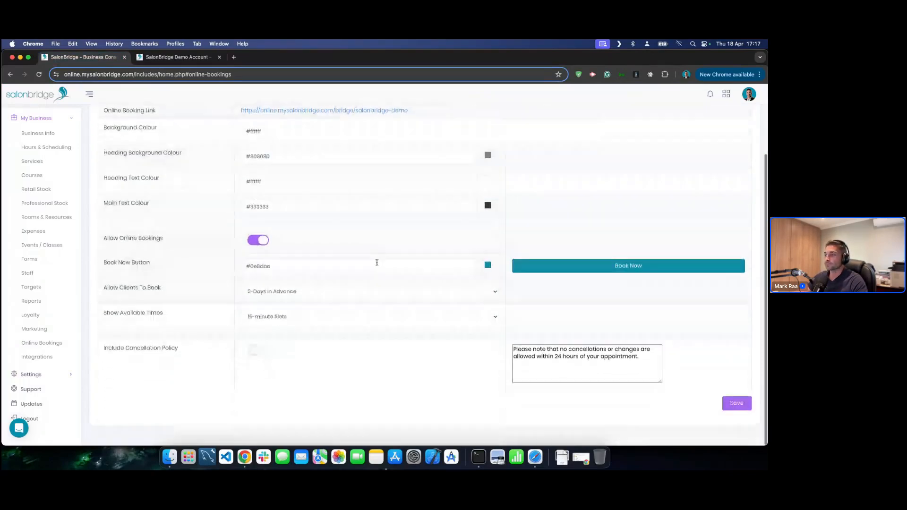
click(736, 424)
click(182, 61)
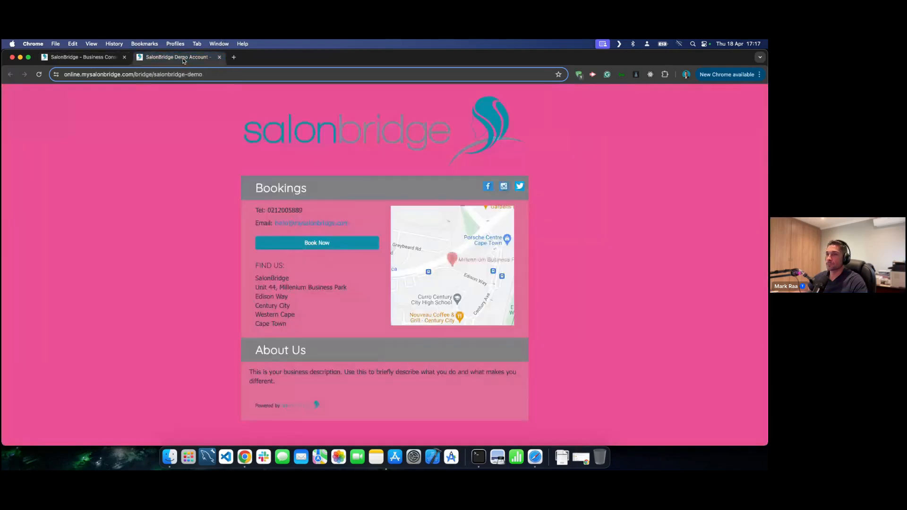
key(super+r)
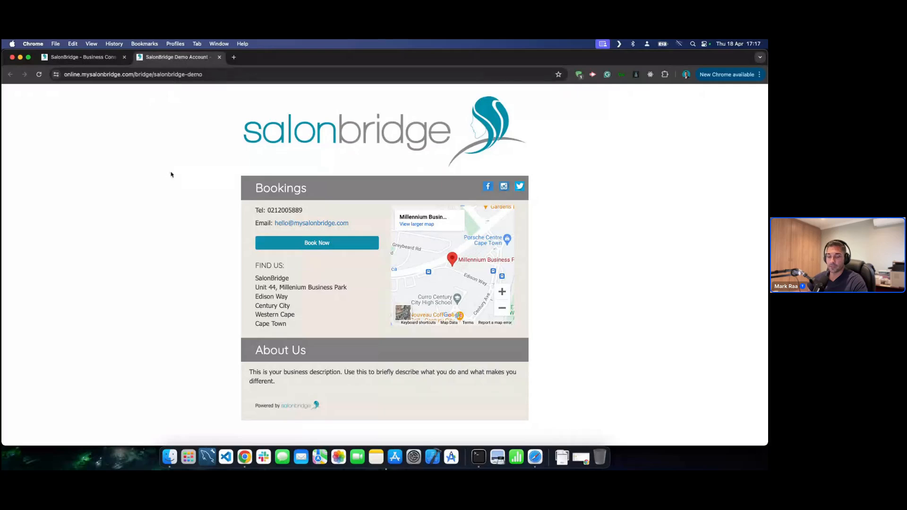
- Test-book Clipper Cut and Gents Cut at 09:45 with Staff 2, then cancel
click(293, 244)
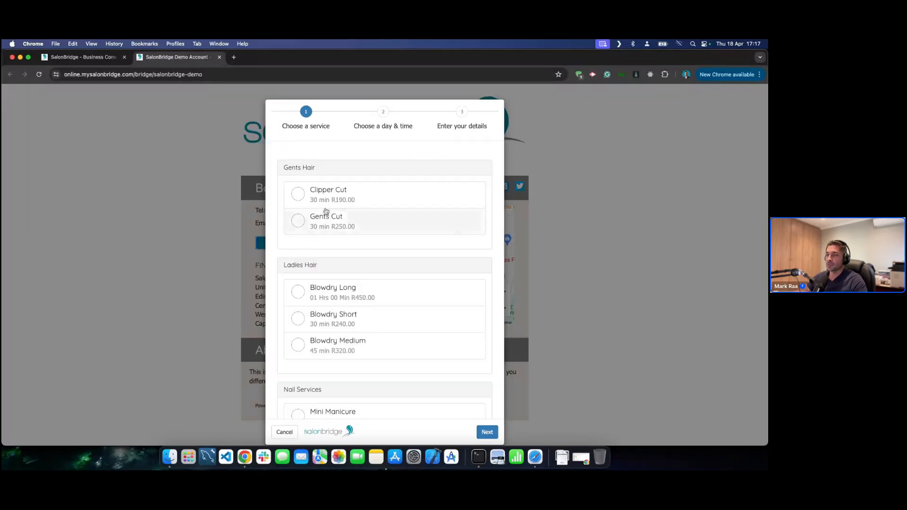
click(350, 198)
click(354, 226)
click(487, 432)
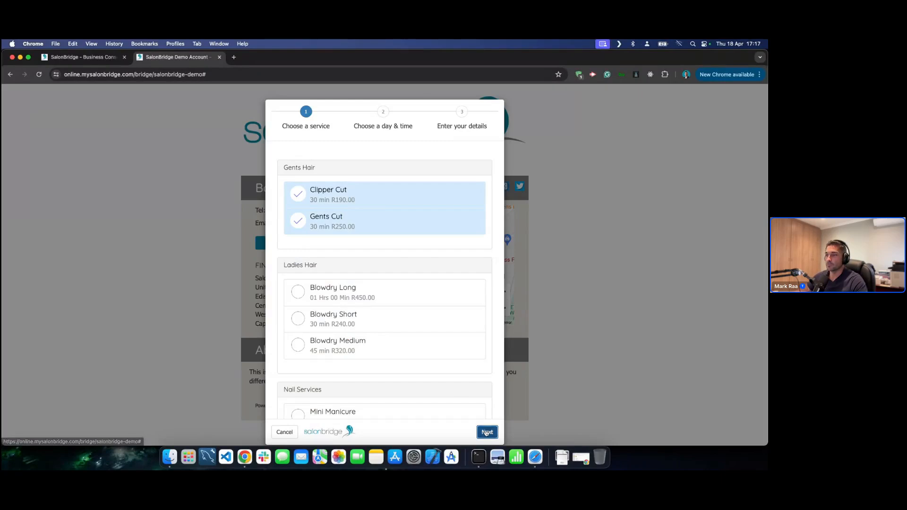
click(452, 256)
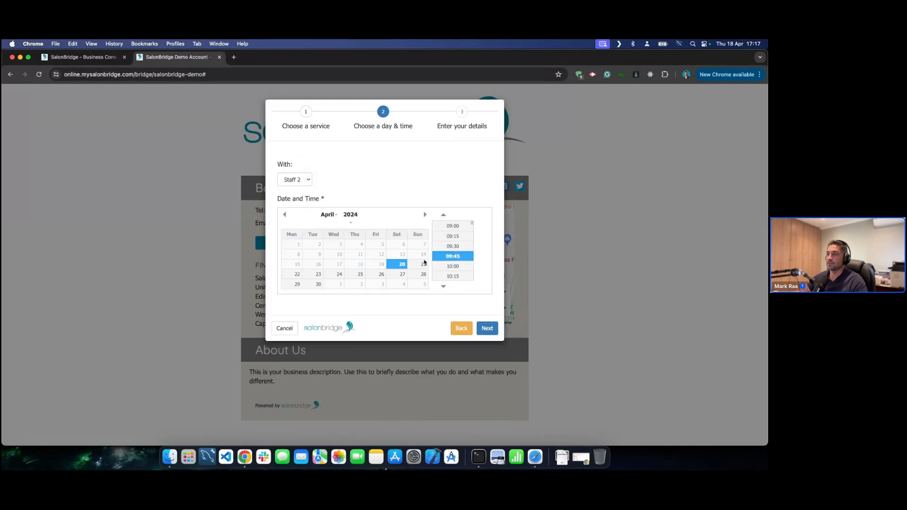
click(295, 180)
click(373, 175)
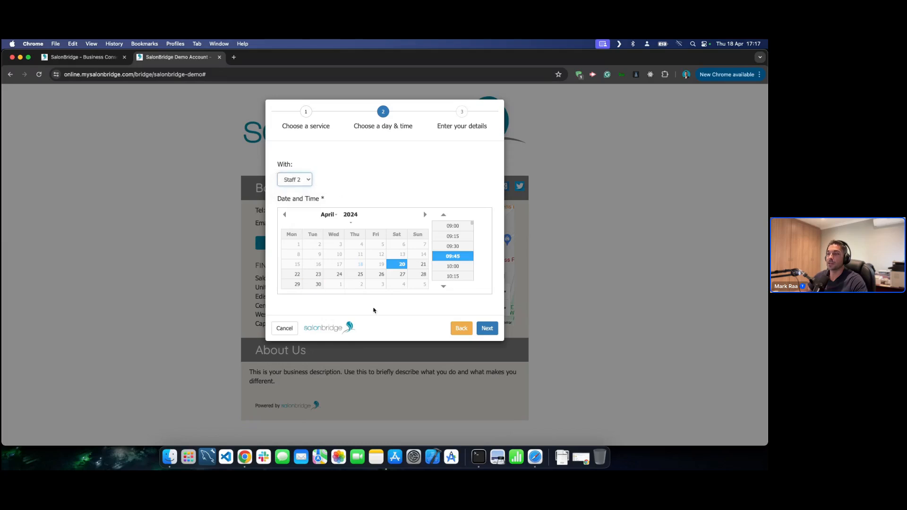
click(487, 327)
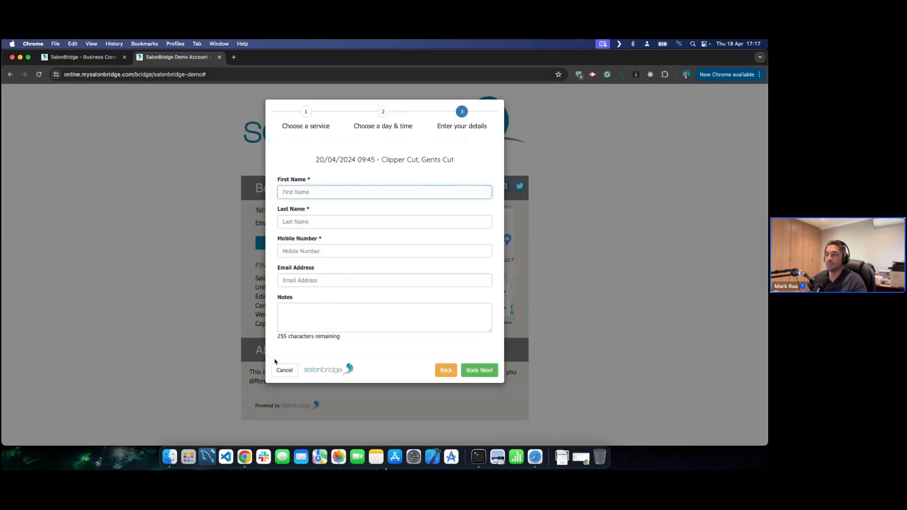
click(285, 371)
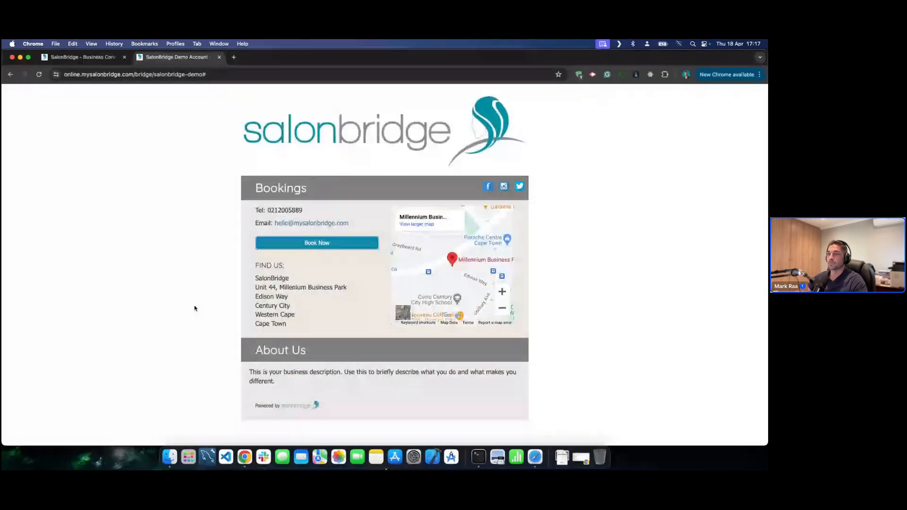
click(92, 59)
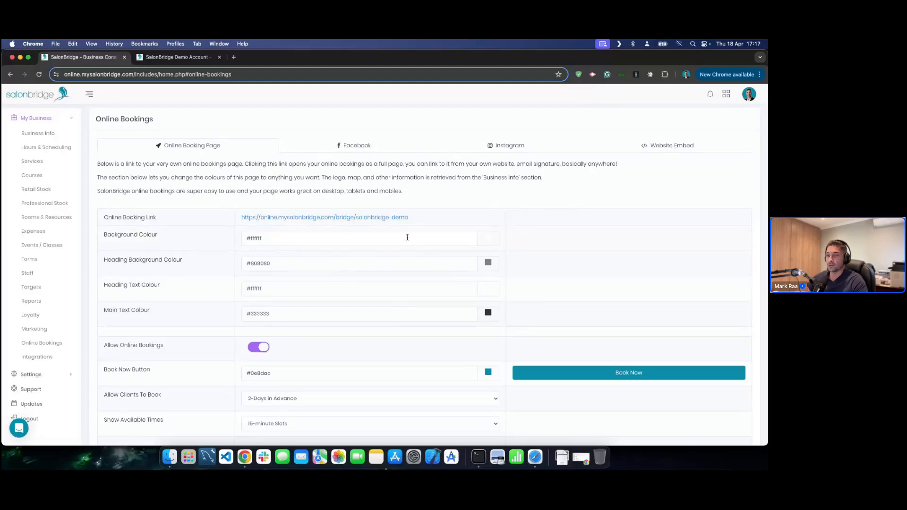
- Make the Book Now button magenta (#d831ac) and save the booking settings
click(179, 57)
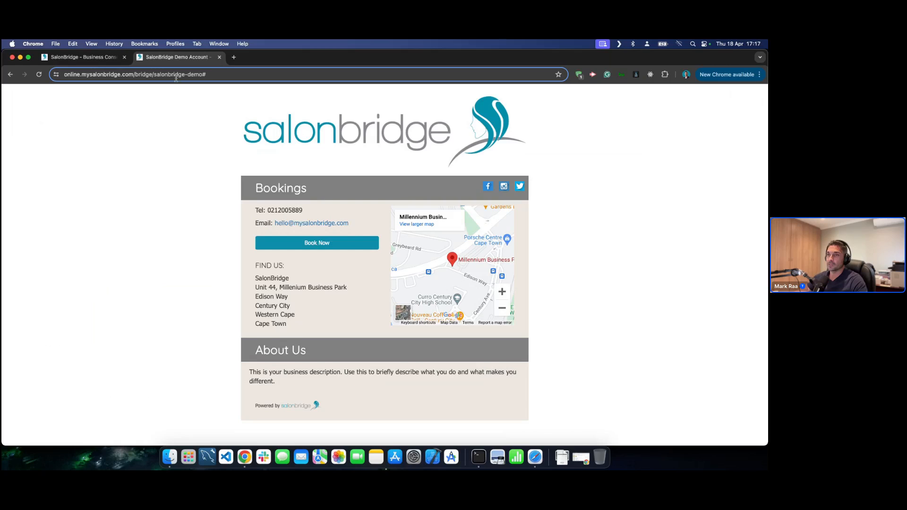
click(92, 53)
click(488, 372)
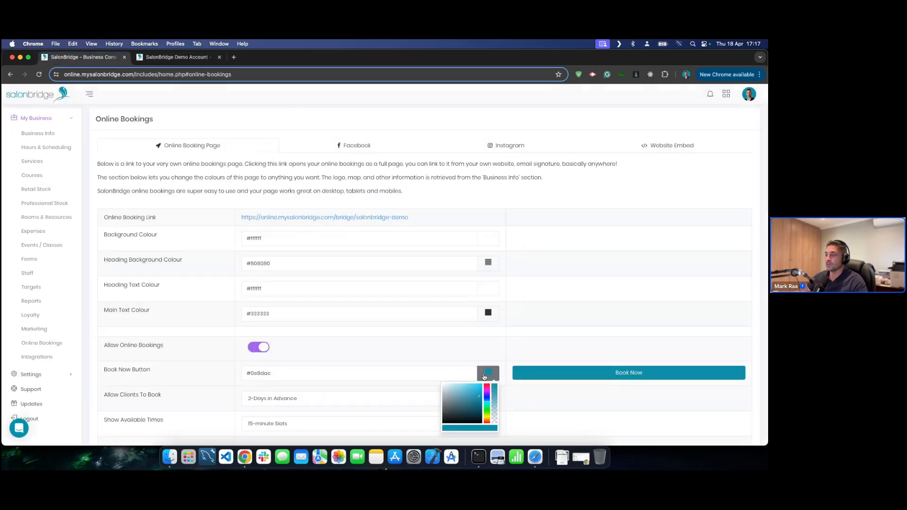
drag(464, 398, 487, 389)
click(473, 389)
click(567, 404)
scroll(567, 404, down, 3)
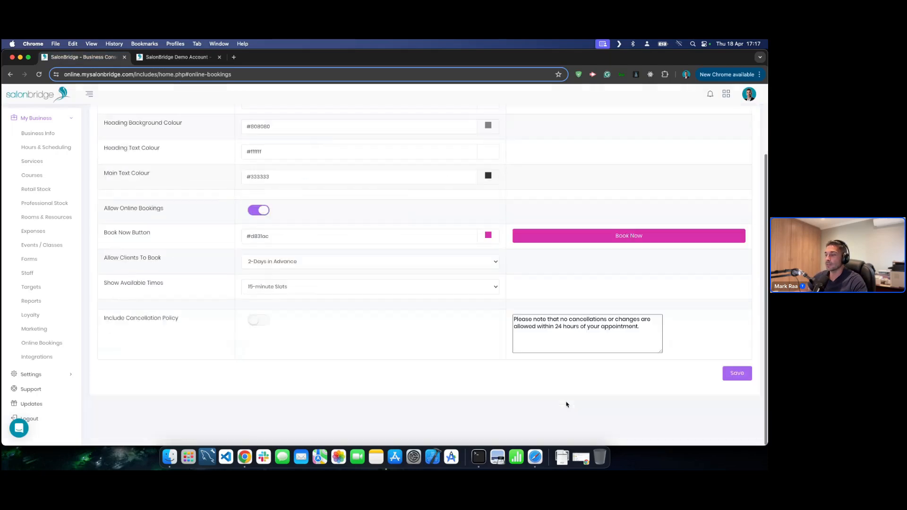
scroll(661, 416, up, 1)
click(737, 422)
- Reload the public booking page to confirm the magenta Book Now button
click(160, 56)
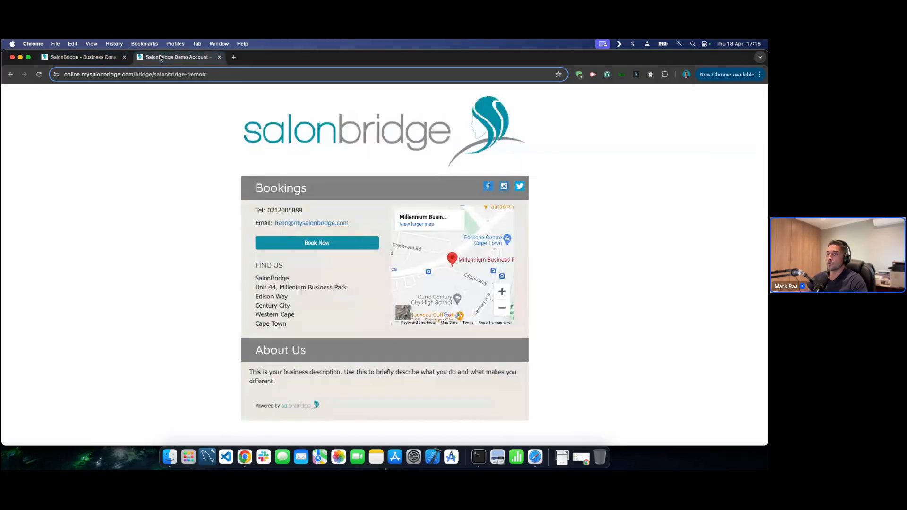
key(super+r)
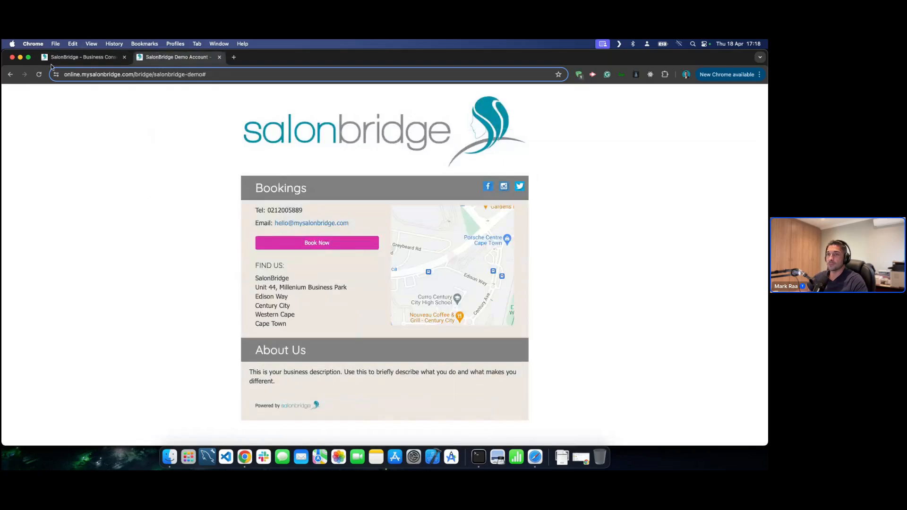
click(67, 60)
- Review the advance-booking options, keeping 2 Days in Advance
scroll(423, 316, down, 3)
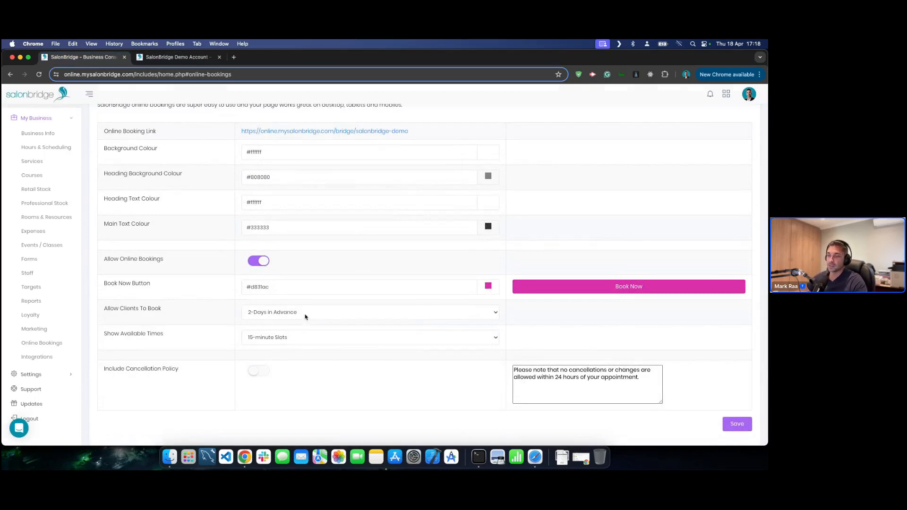
click(304, 316)
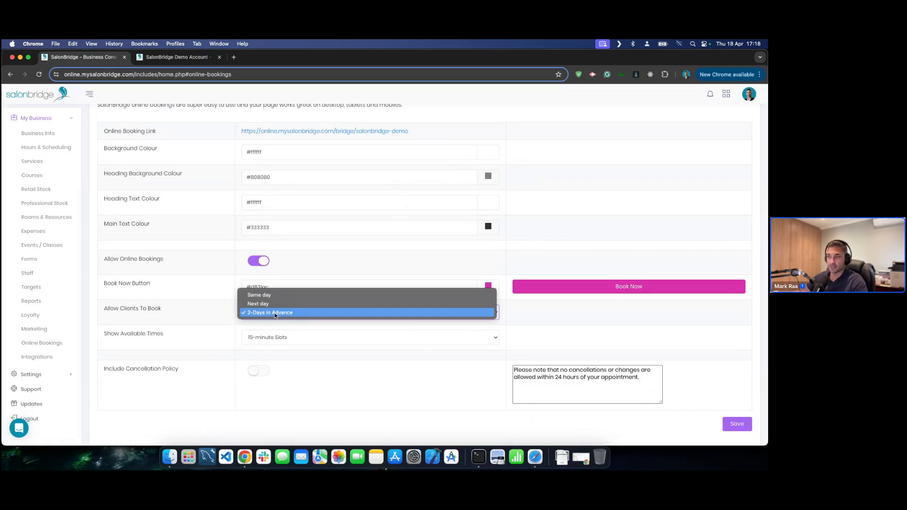
click(209, 317)
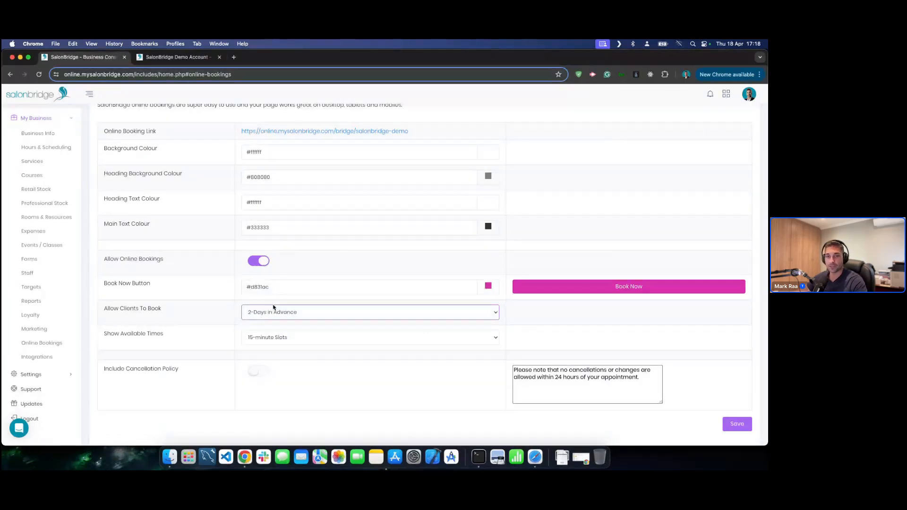
click(204, 317)
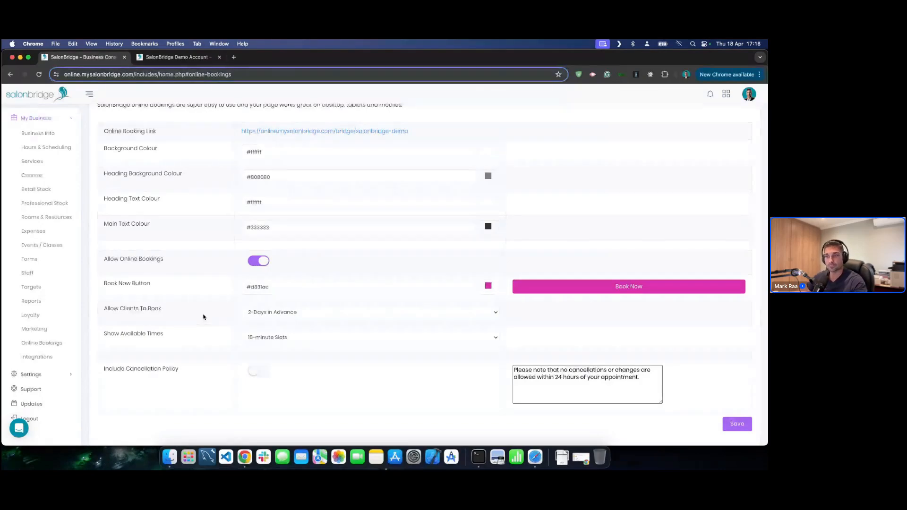
scroll(209, 313, up, 2)
scroll(209, 313, up, 2)
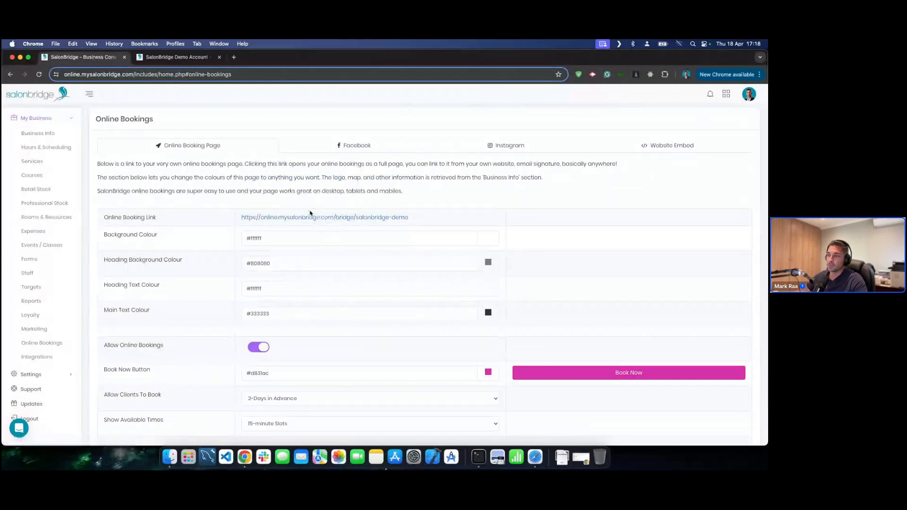
click(644, 143)
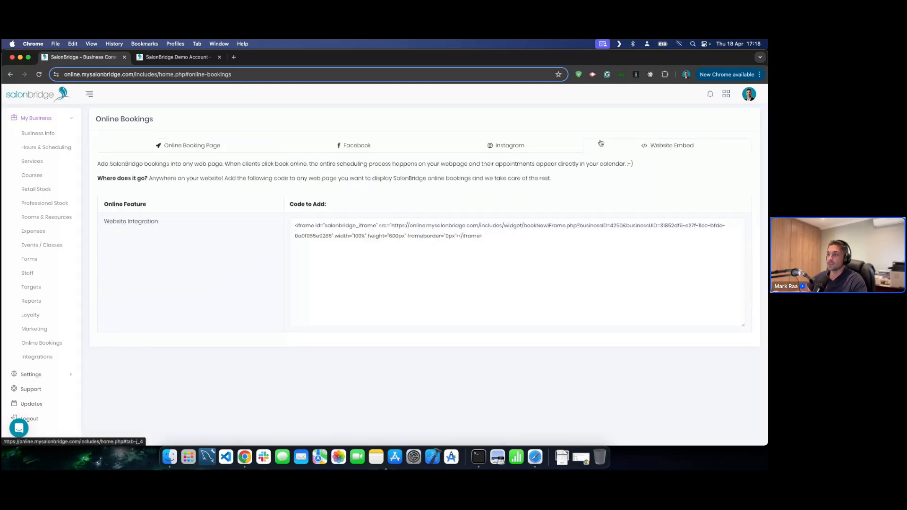
click(491, 238)
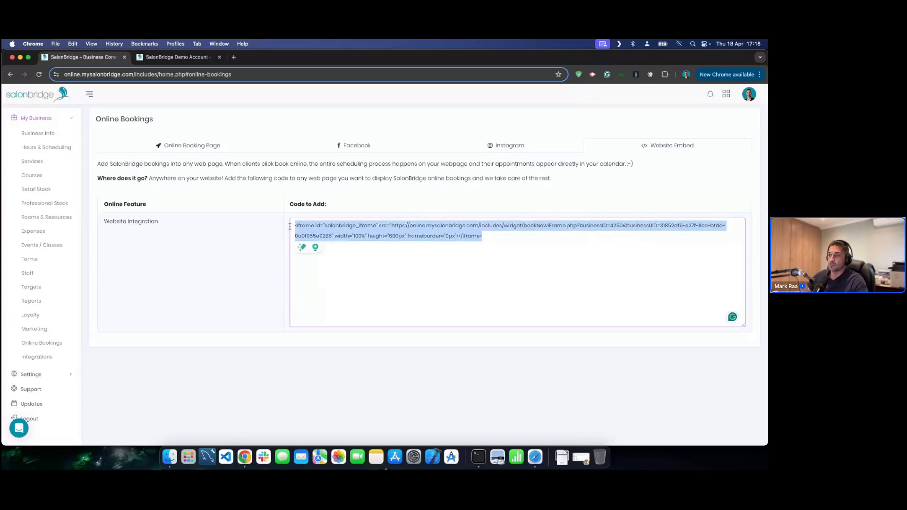
click(518, 238)
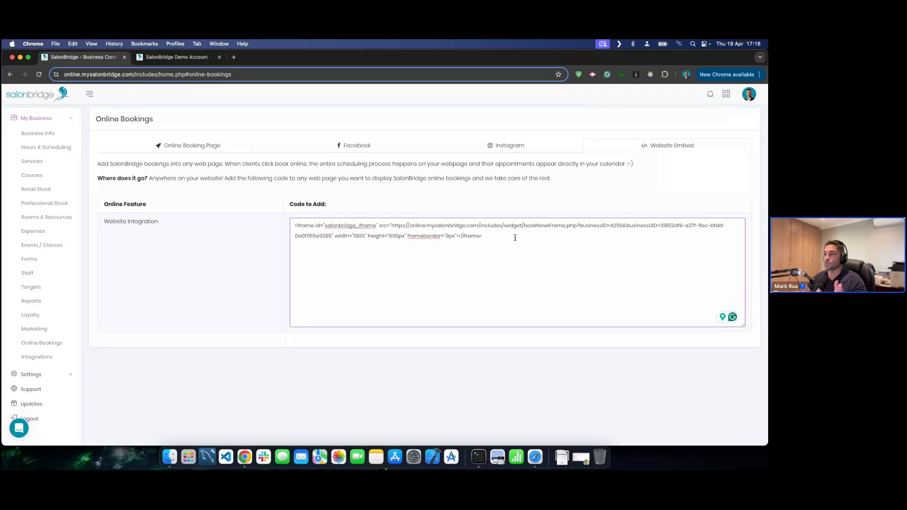
click(191, 146)
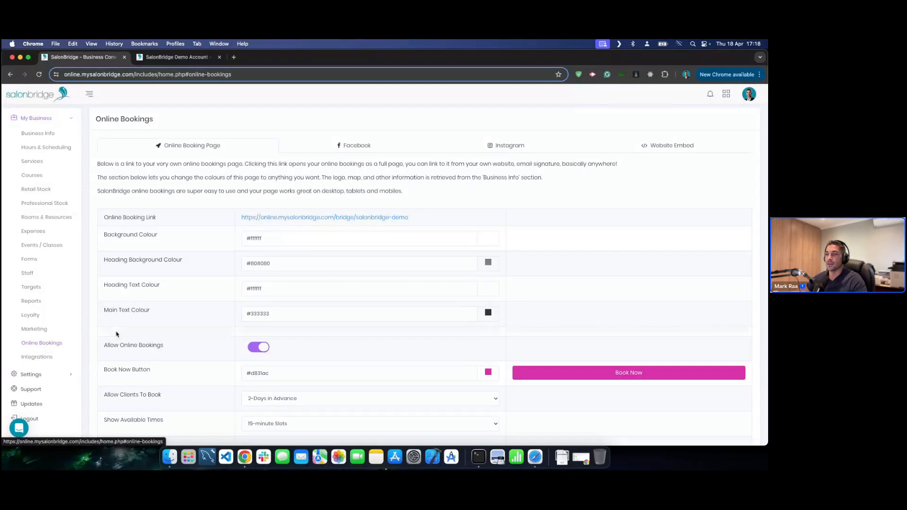
- Try enabling Yoco Online Payments with placeholder public and secret keys
click(46, 359)
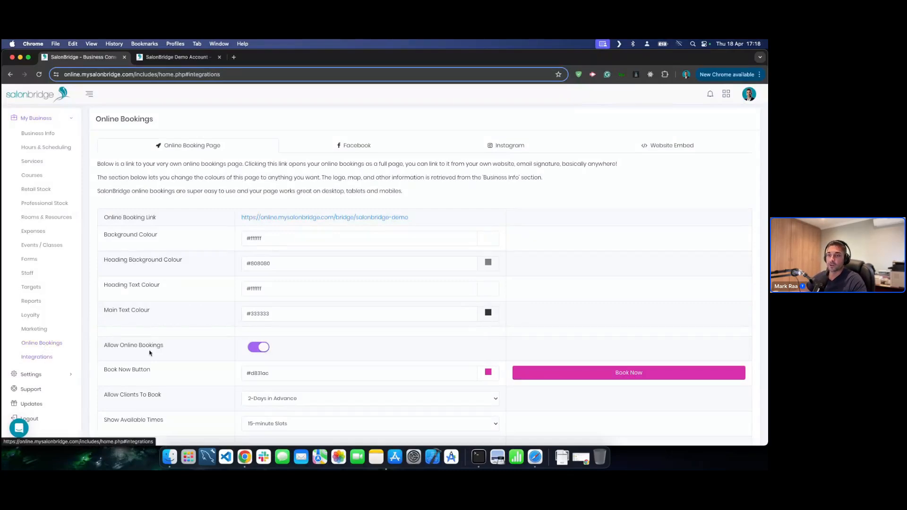
scroll(312, 310, down, 2)
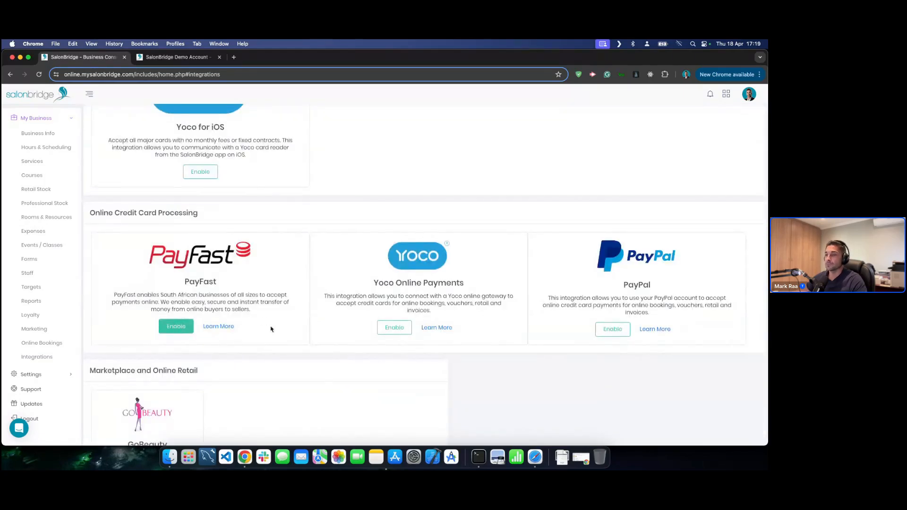
click(381, 329)
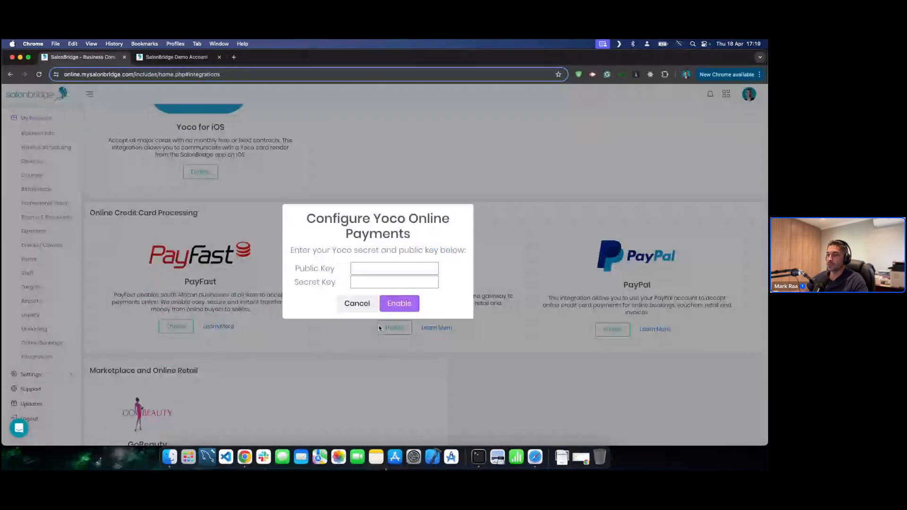
click(385, 268)
text(asdadasdasd)
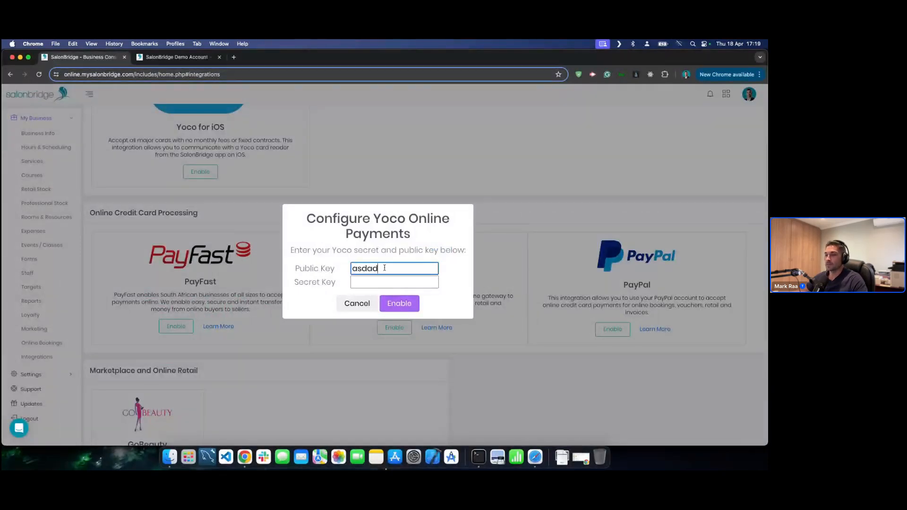
click(378, 281)
text(adasdadasdas)
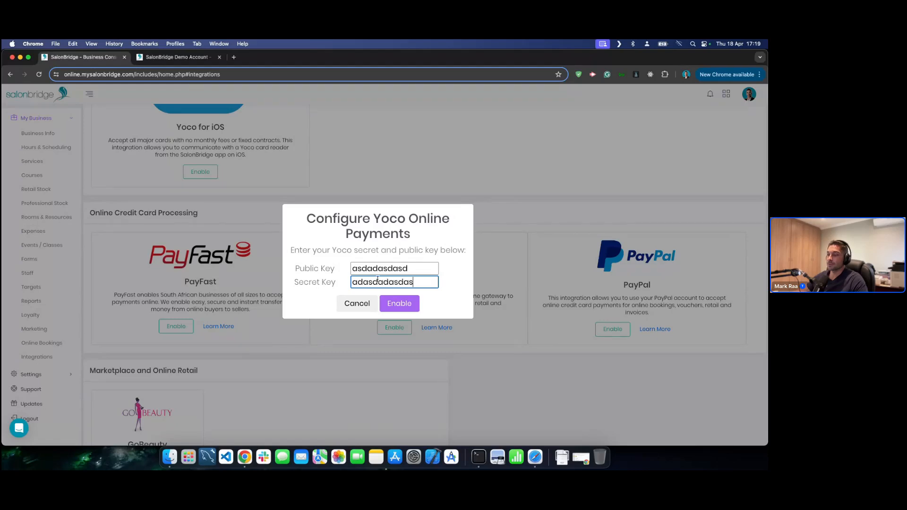
click(396, 304)
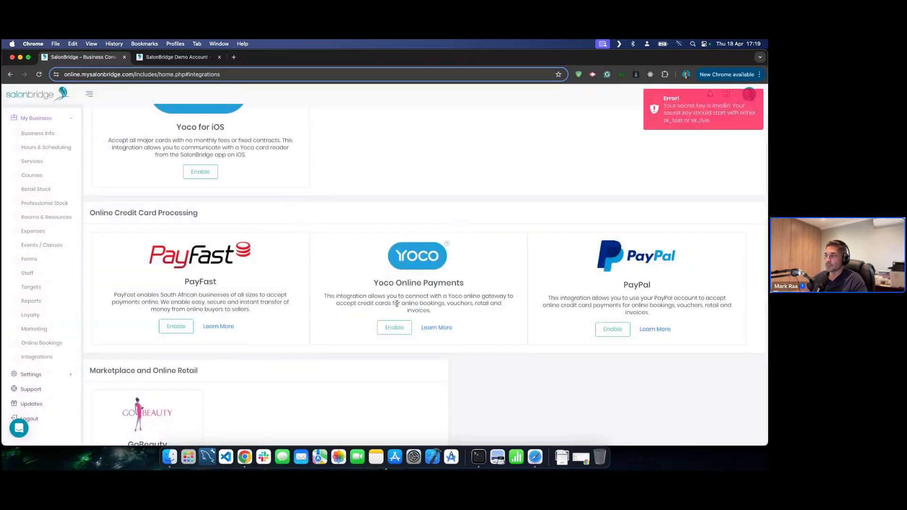
- Correct the Yoco public and secret keys, resubmit, and dismiss the resulting error
click(400, 324)
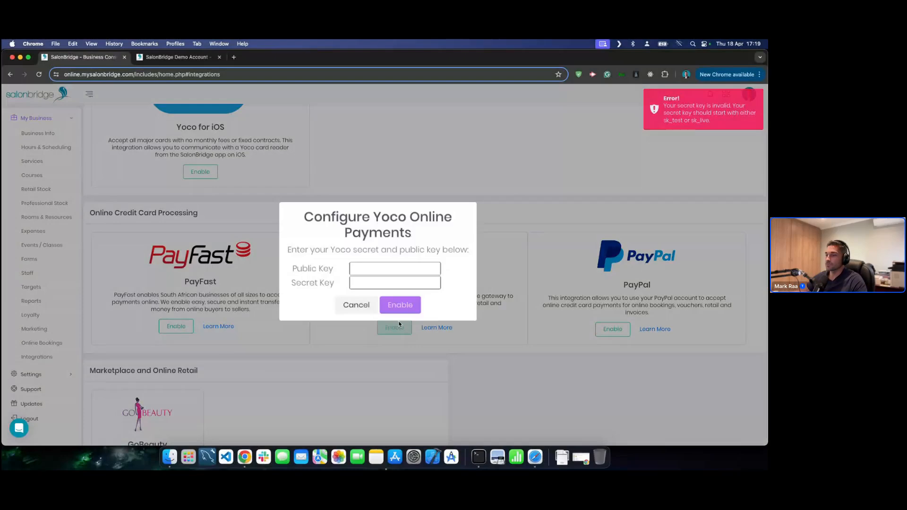
text(sk_li)
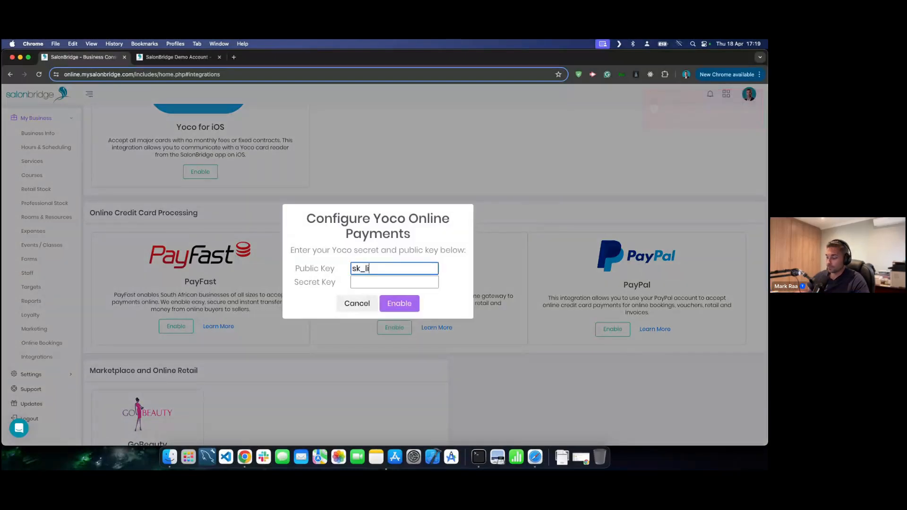
text(veaasdasd)
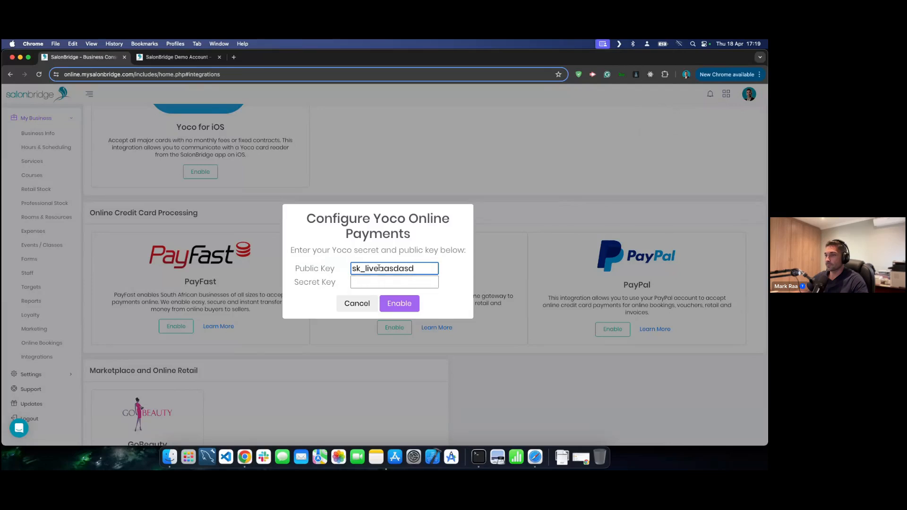
click(378, 268)
text(_)
double_click(379, 268)
key(super+c)
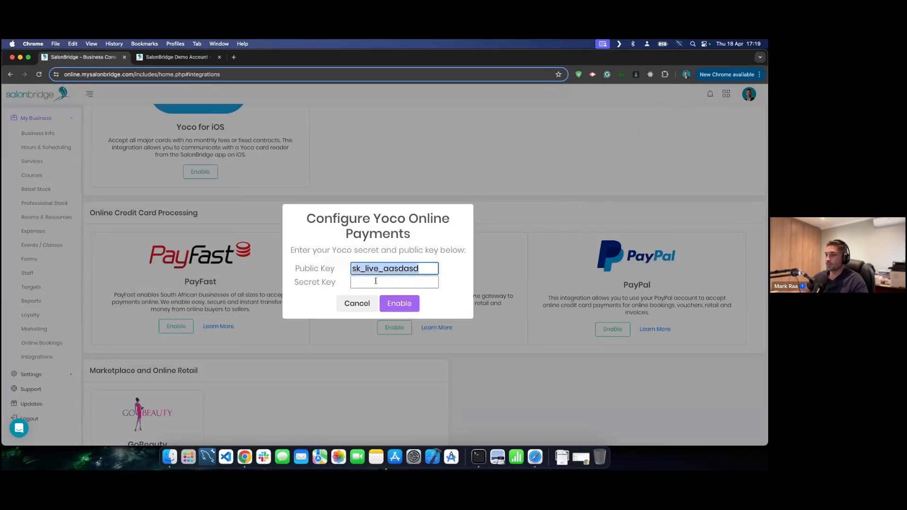
click(375, 281)
key(super+v)
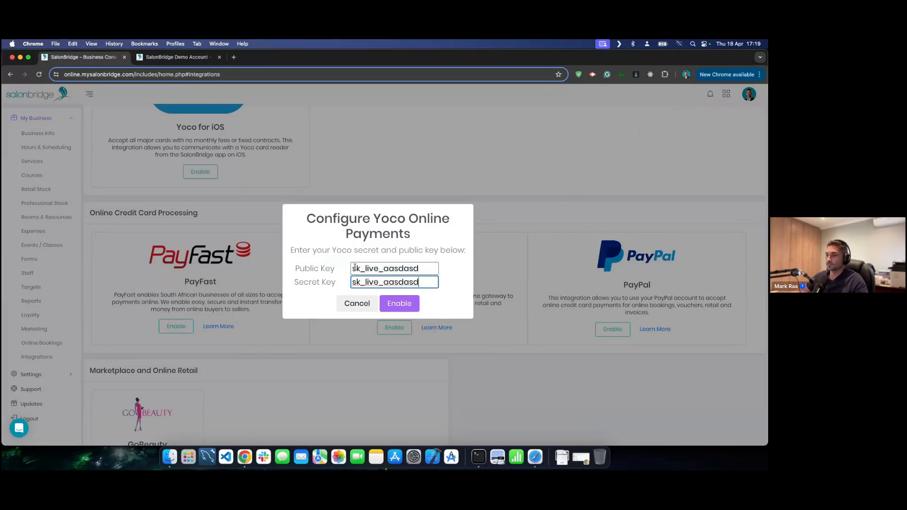
double_click(353, 269)
click(351, 269)
key(Delete)
text(p)
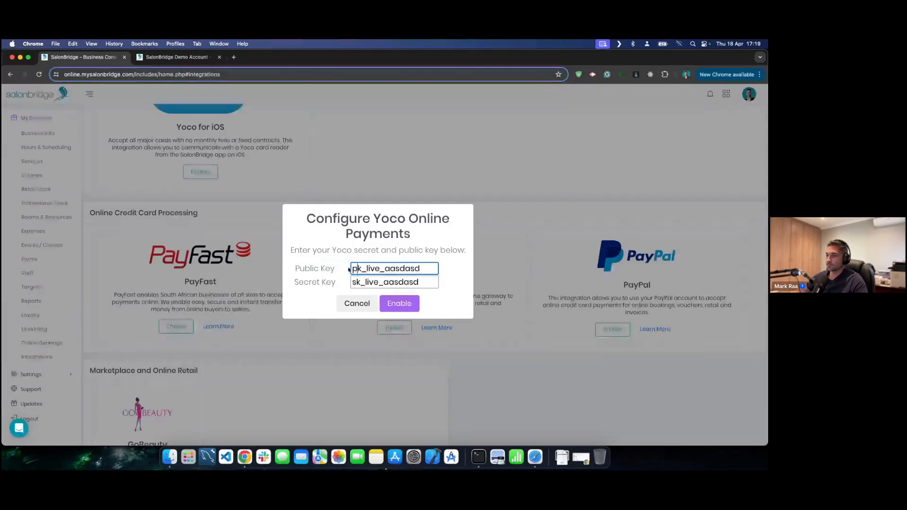
click(399, 304)
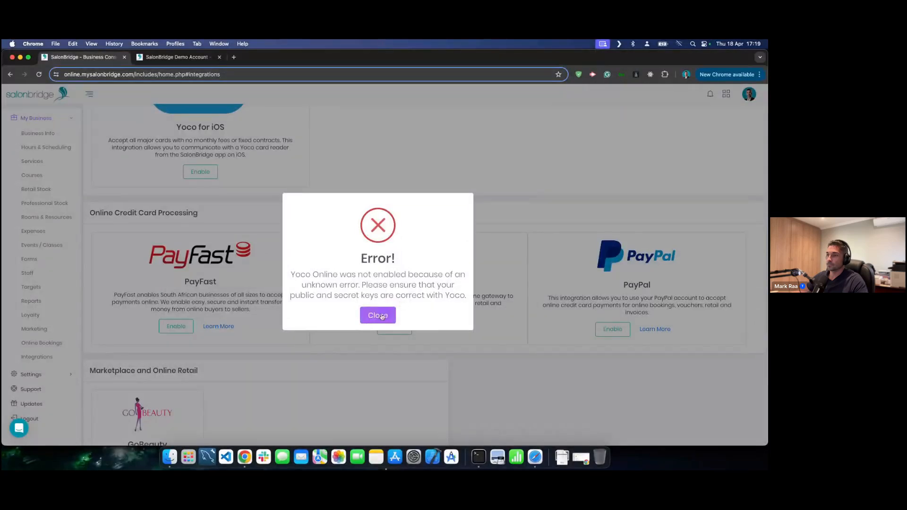
click(377, 314)
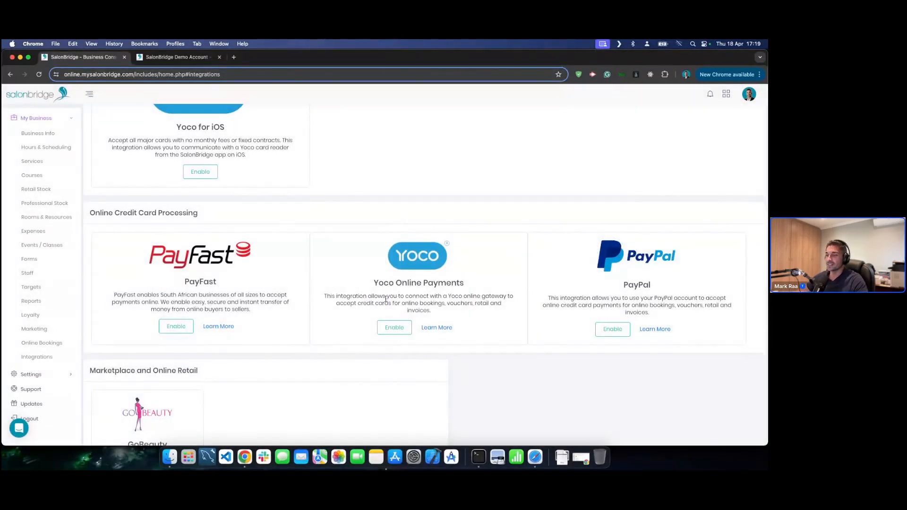
- Enable PayFast with a Merchant ID, Merchant Key and Security Passphrase
click(174, 327)
click(384, 260)
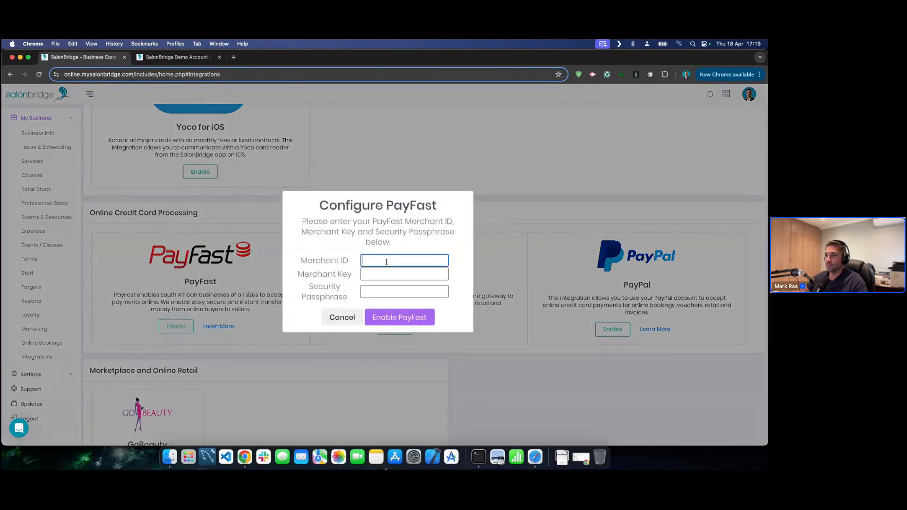
text(asdadasd)
click(386, 275)
text(asdasdasd)
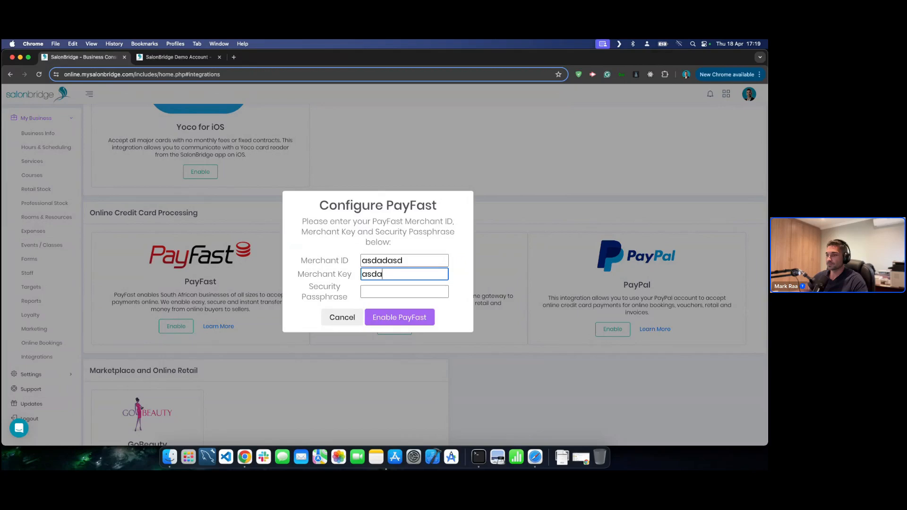
click(393, 291)
text(asdasdadasd)
click(392, 317)
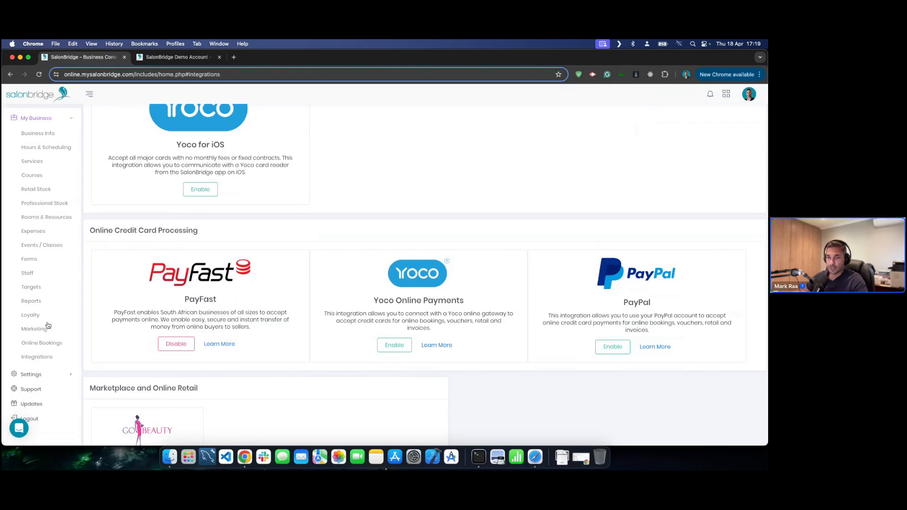
- Allow online gift card purchases, require a 50% secure deposit, and save
click(43, 344)
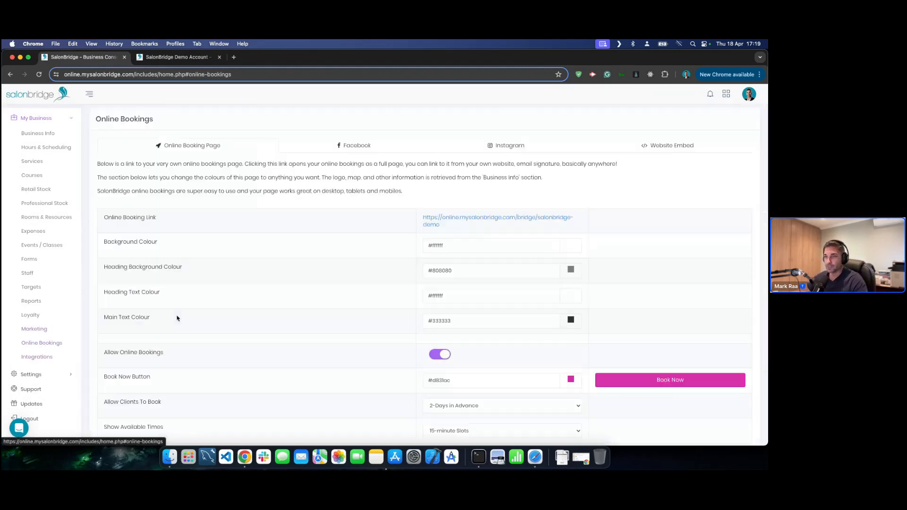
scroll(361, 283, down, 5)
scroll(361, 283, down, 3)
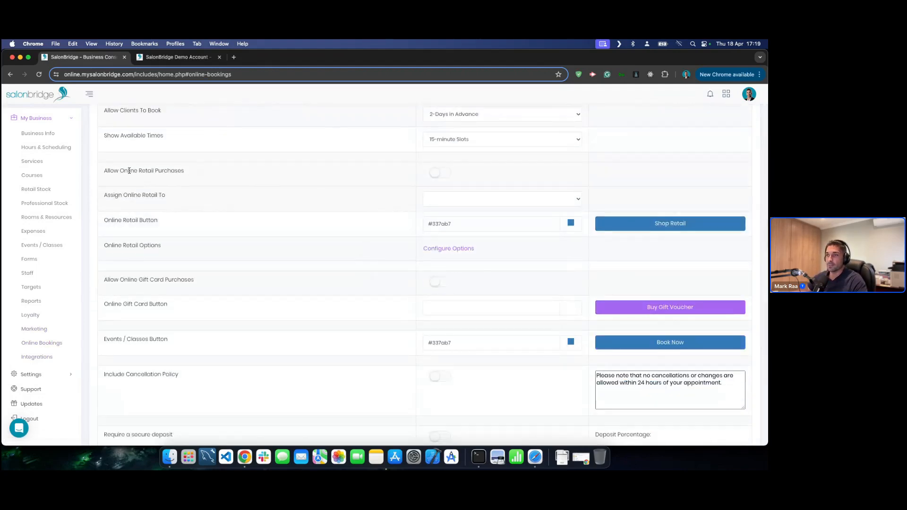
click(440, 174)
click(440, 174)
click(438, 282)
scroll(329, 279, down, 1)
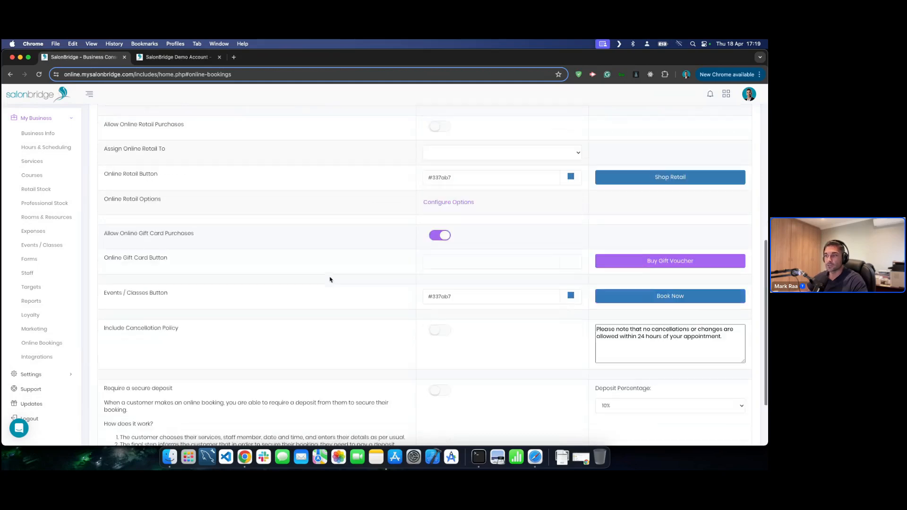
scroll(330, 279, down, 2)
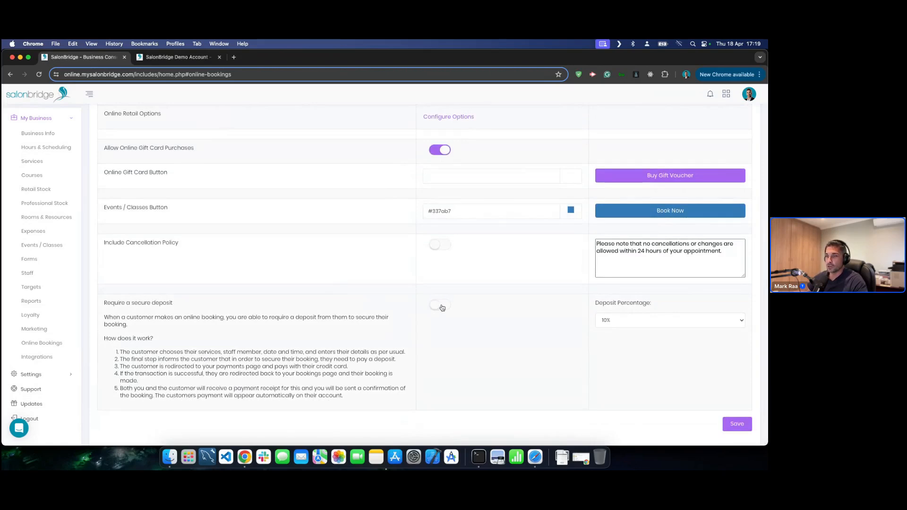
click(443, 307)
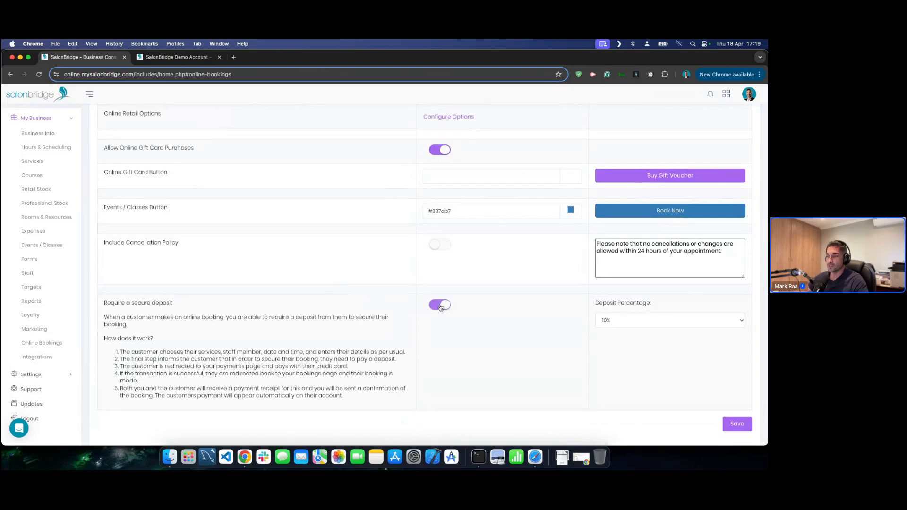
click(631, 321)
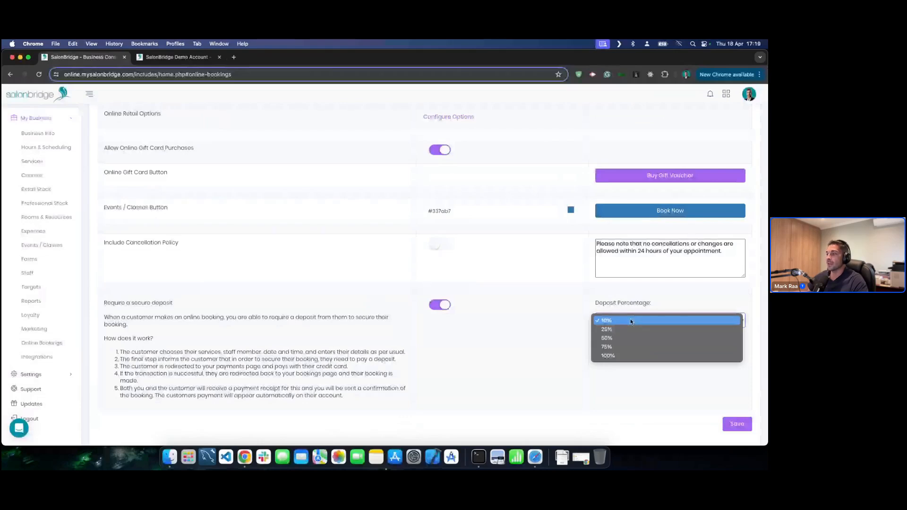
click(622, 339)
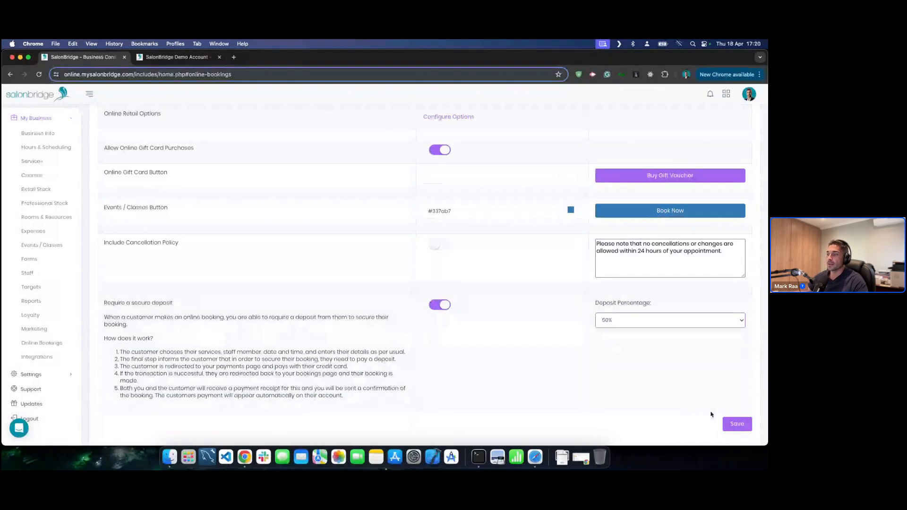
click(736, 424)
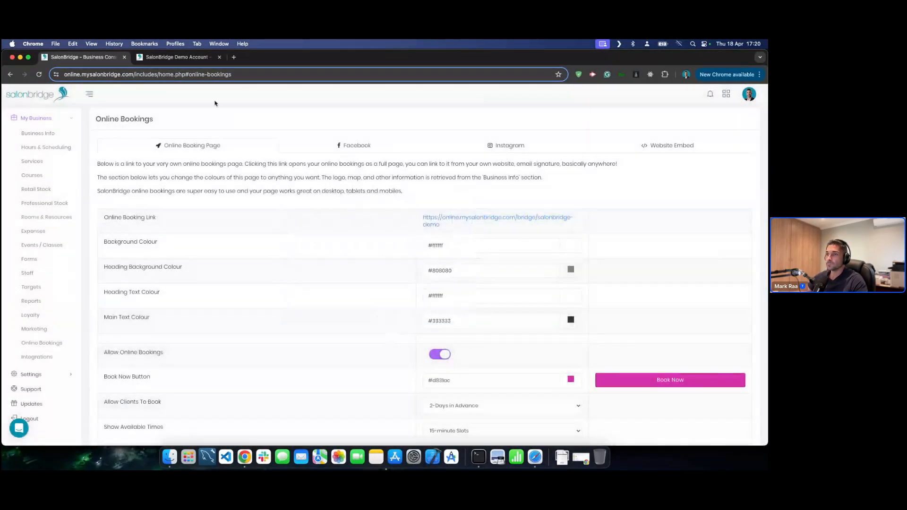
- Test buying a Standard gift voucher on the public page, then cancel
click(189, 57)
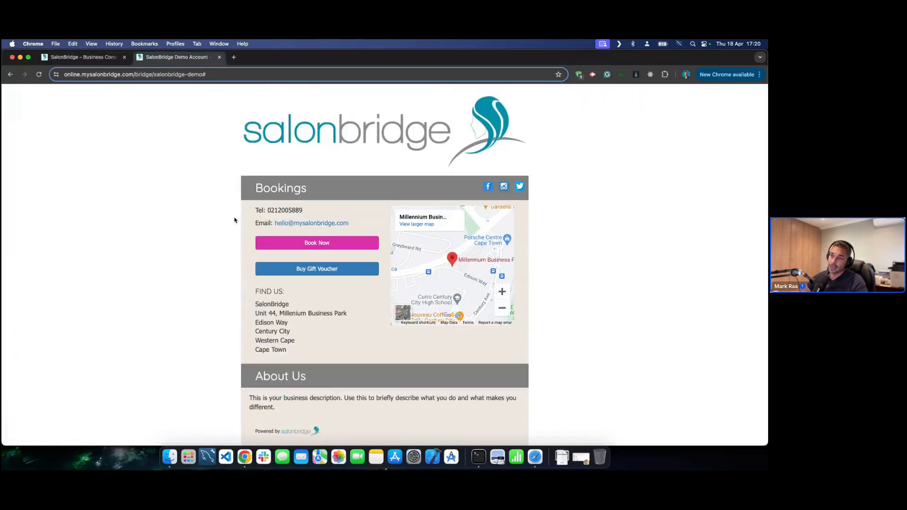
click(297, 269)
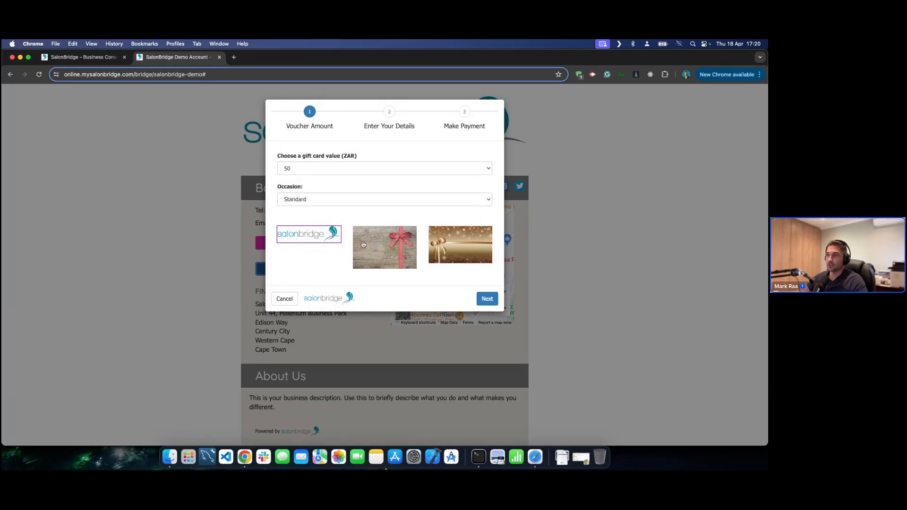
click(381, 200)
click(386, 190)
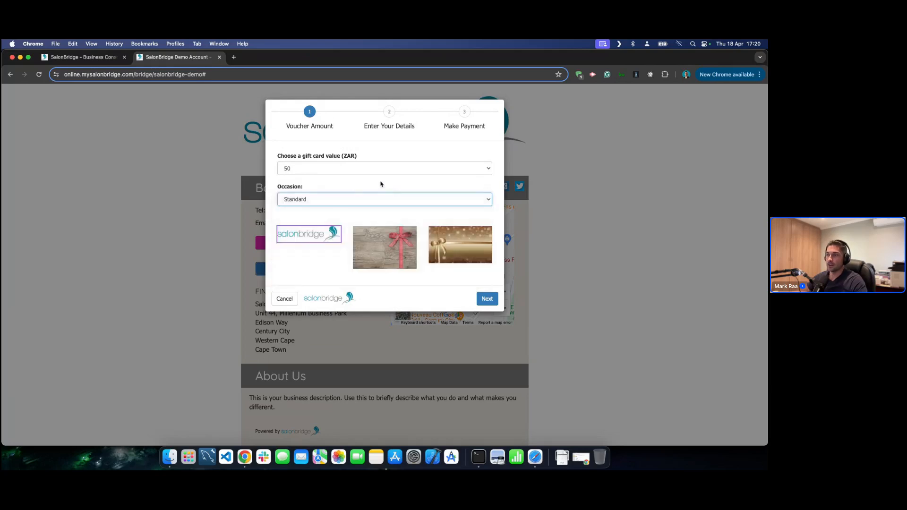
click(487, 299)
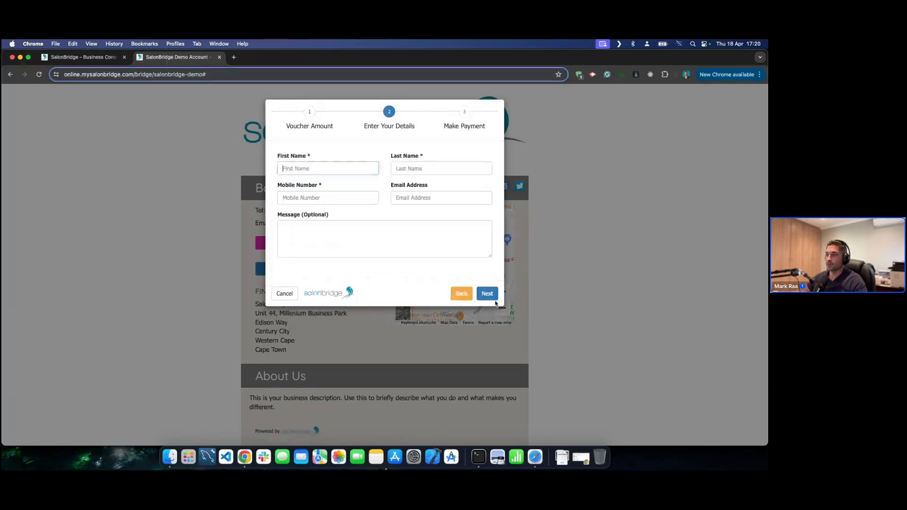
click(284, 293)
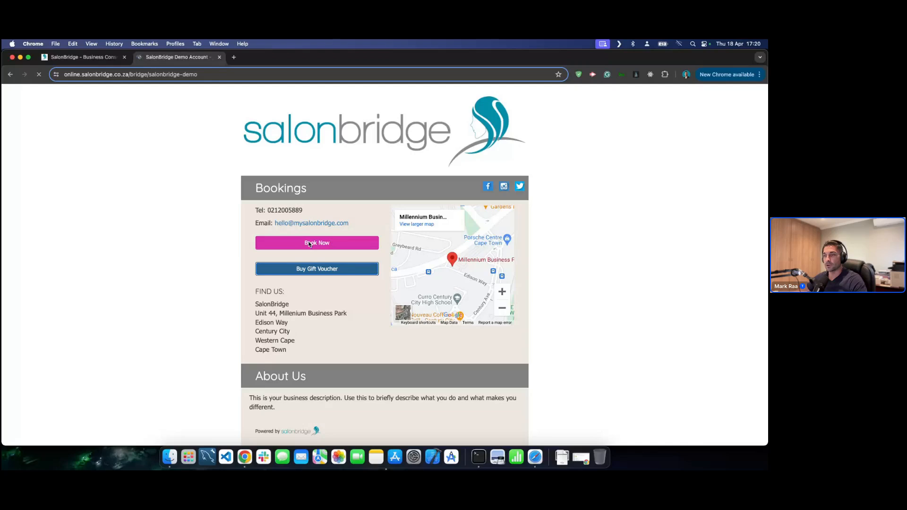
- Test-book a Clipper Cut on 25 April at 09:45, cancelling at the deposit payment
click(309, 243)
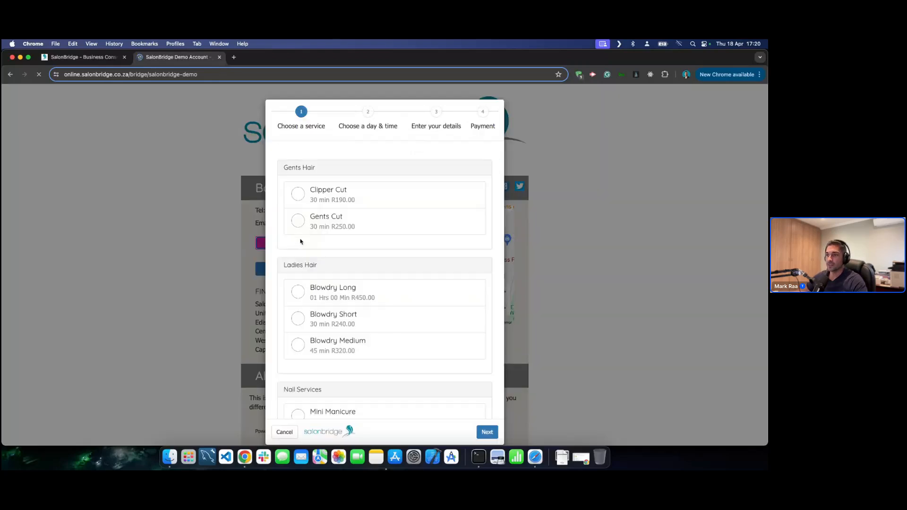
click(336, 190)
click(488, 432)
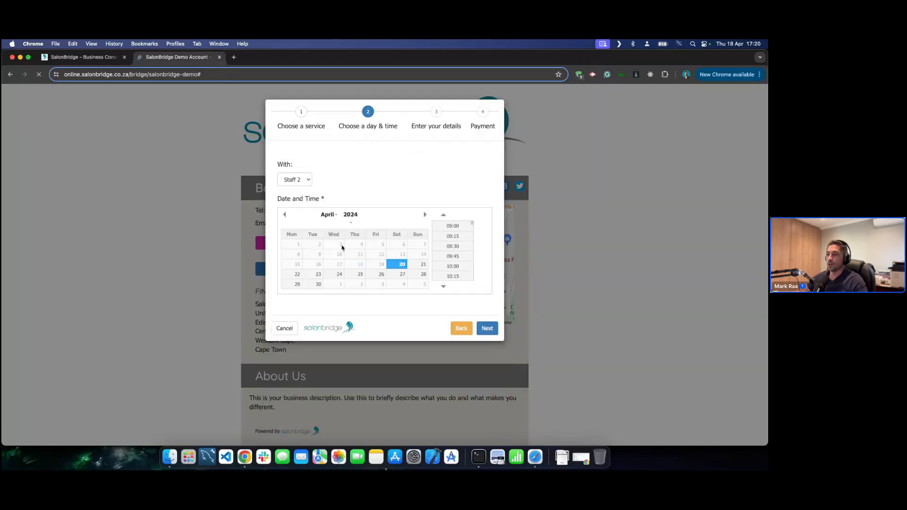
click(354, 274)
click(453, 256)
click(478, 327)
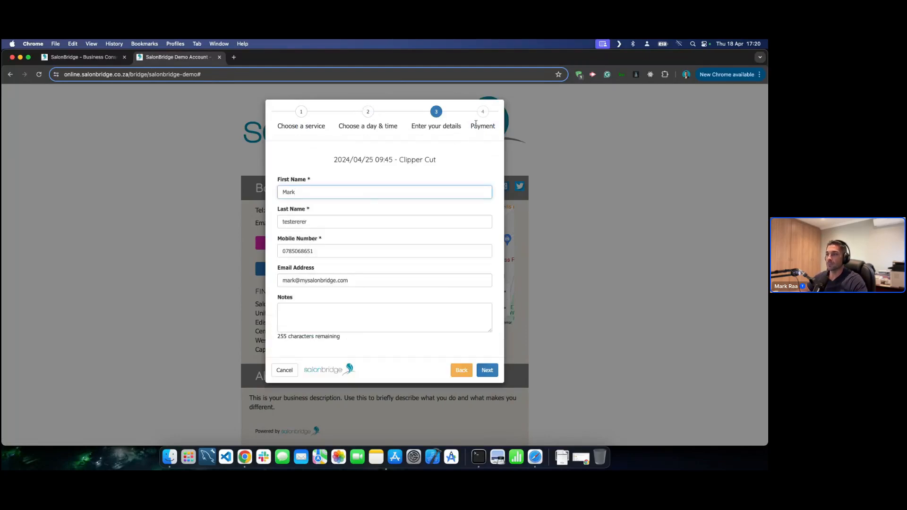
click(487, 370)
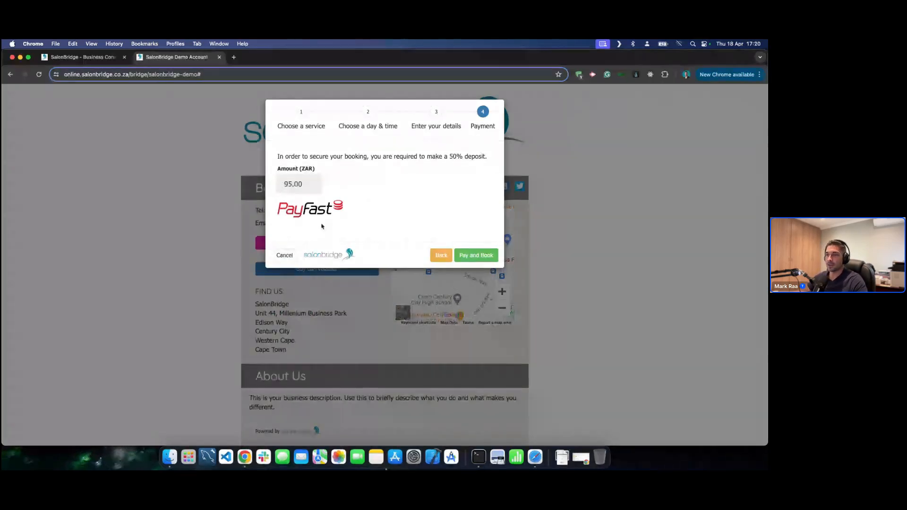
click(282, 258)
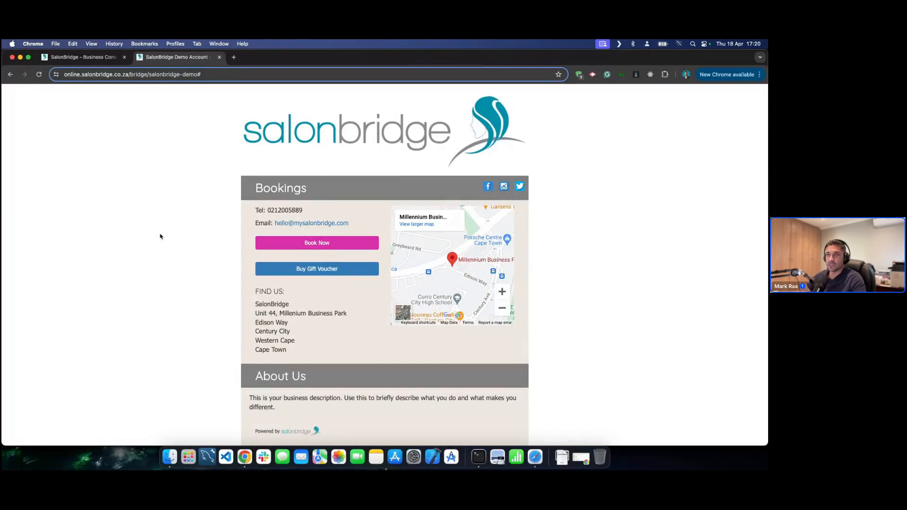
- In the Business Console, collapse My Business and open Settings > General Settings
click(93, 60)
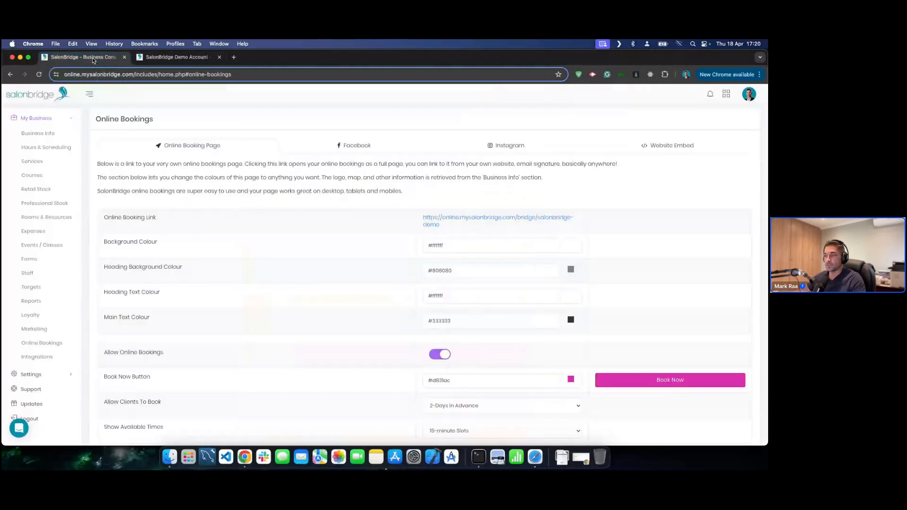
scroll(277, 216, down, 4)
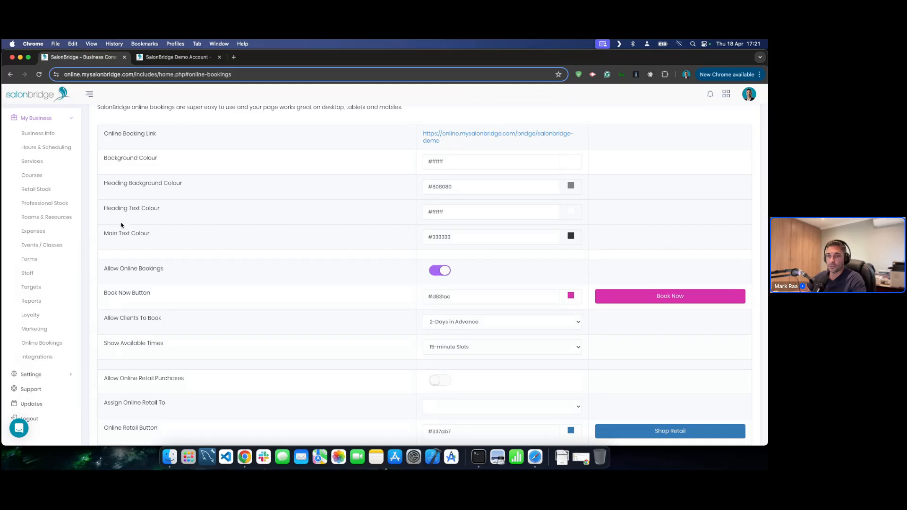
scroll(71, 335, up, 4)
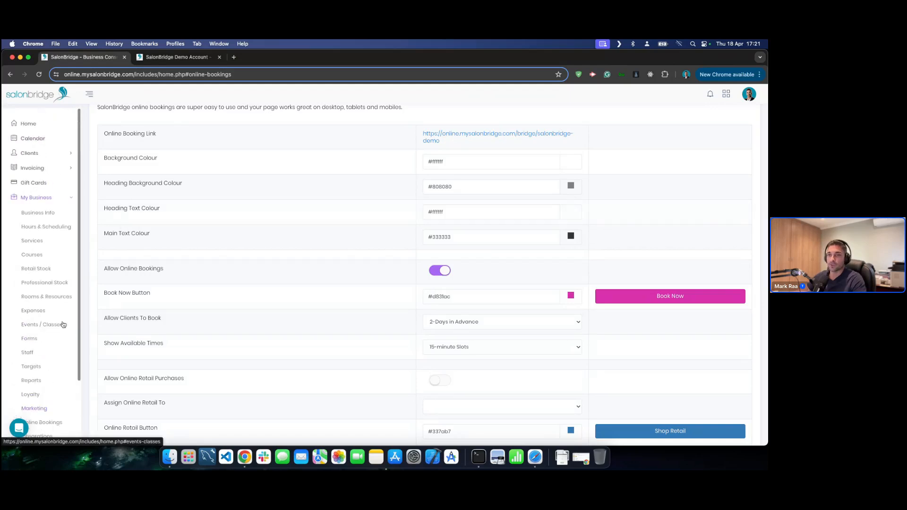
click(69, 199)
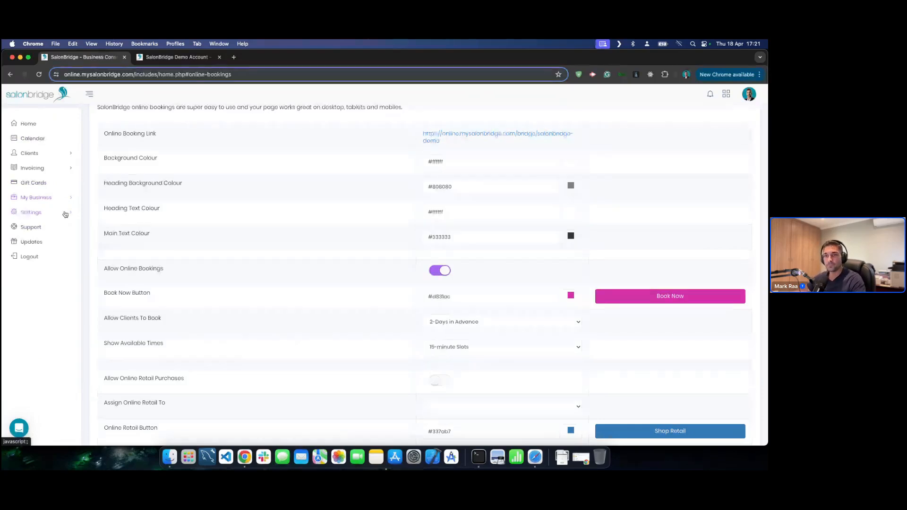
click(65, 214)
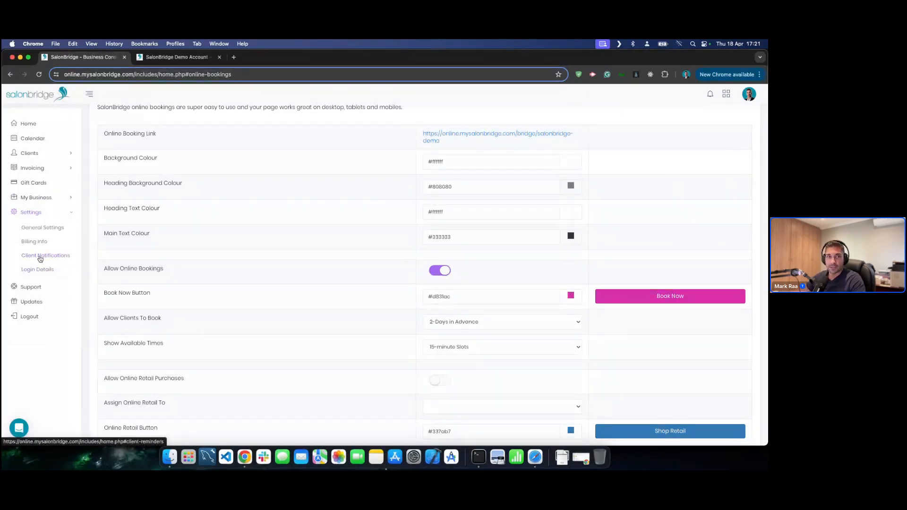
click(40, 228)
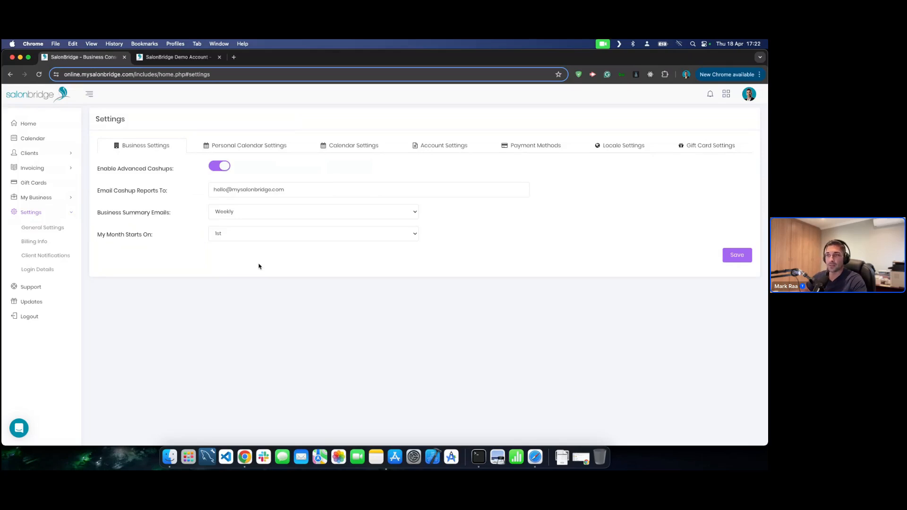
- Look over the personal calendar layout options without changing them, then visit the appointment calendar
drag(289, 190, 206, 190)
click(294, 189)
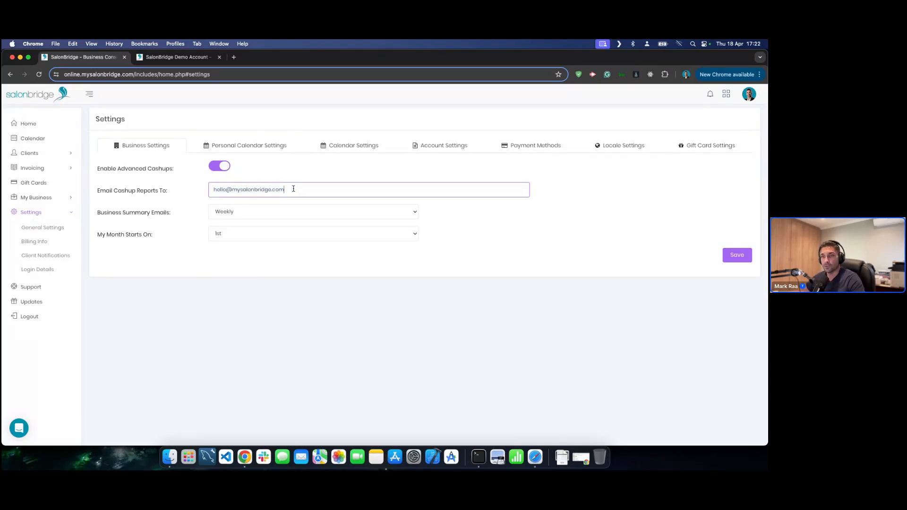
click(253, 146)
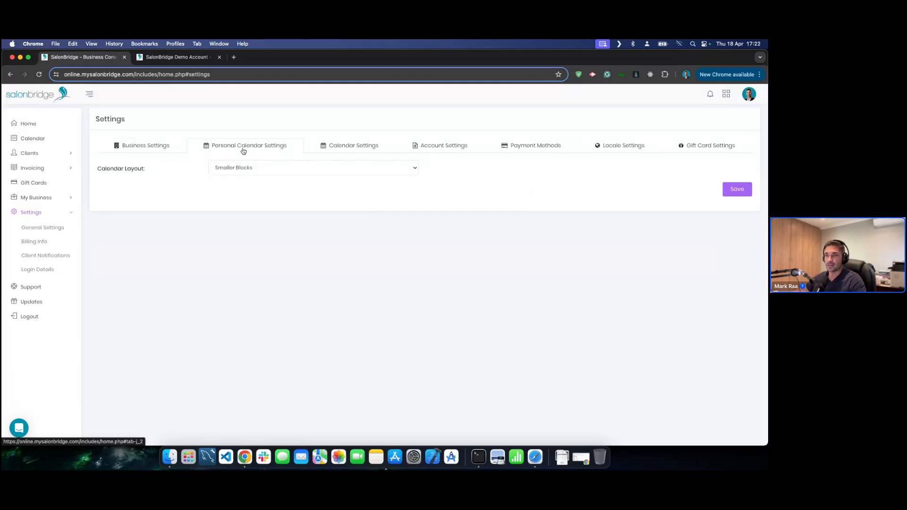
click(284, 170)
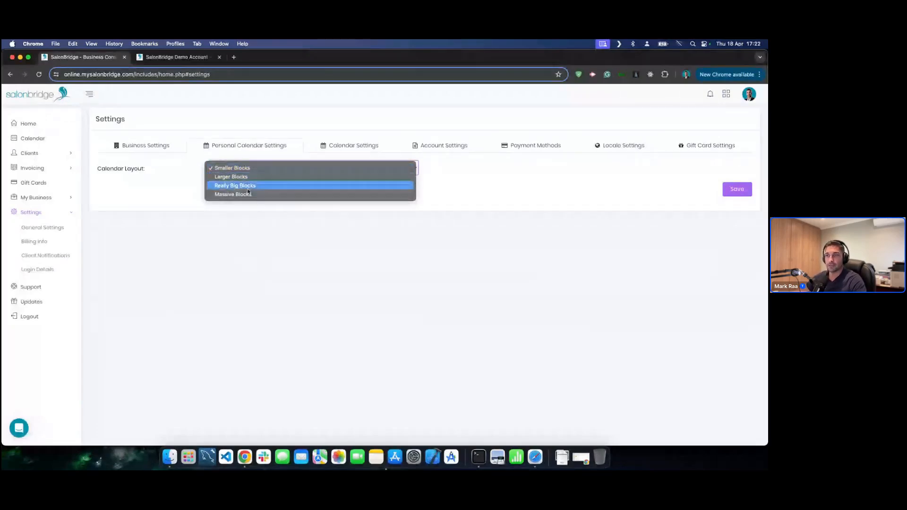
click(186, 215)
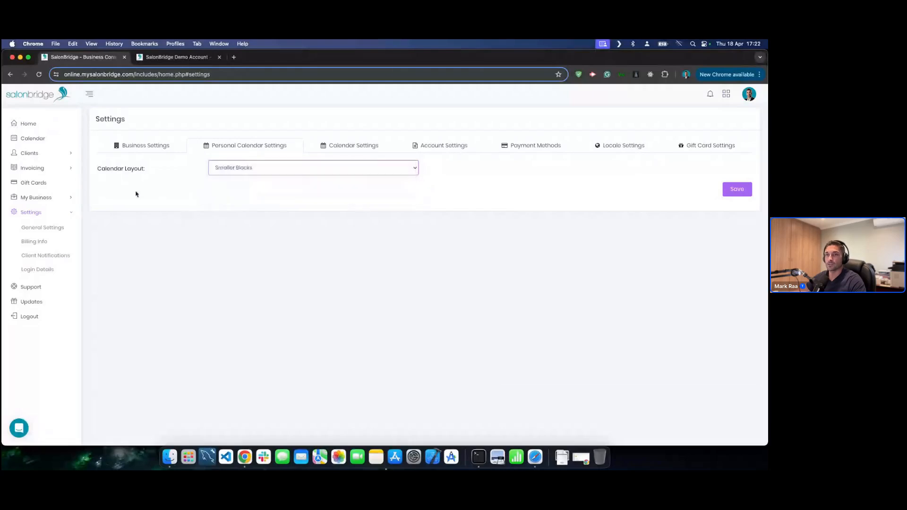
click(42, 139)
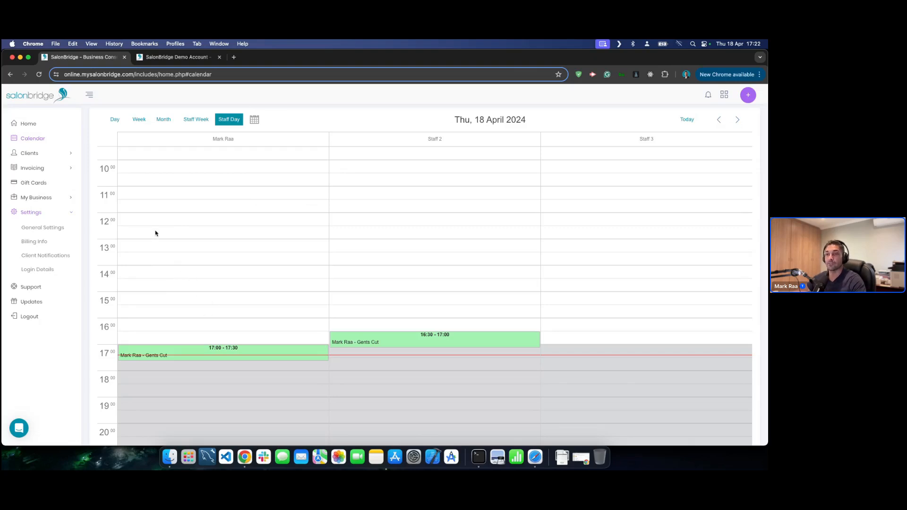
- Set the personal Calendar Layout to Really Big Blocks and save it
click(35, 228)
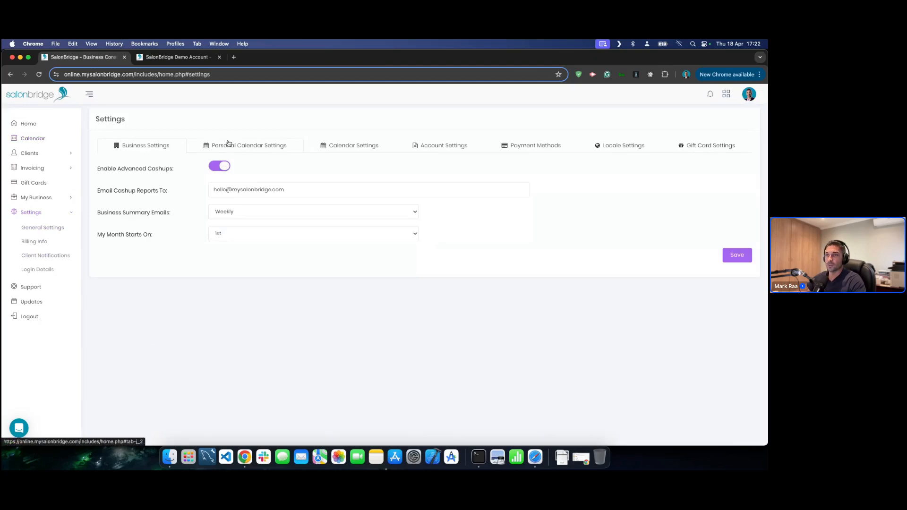
click(230, 145)
click(237, 171)
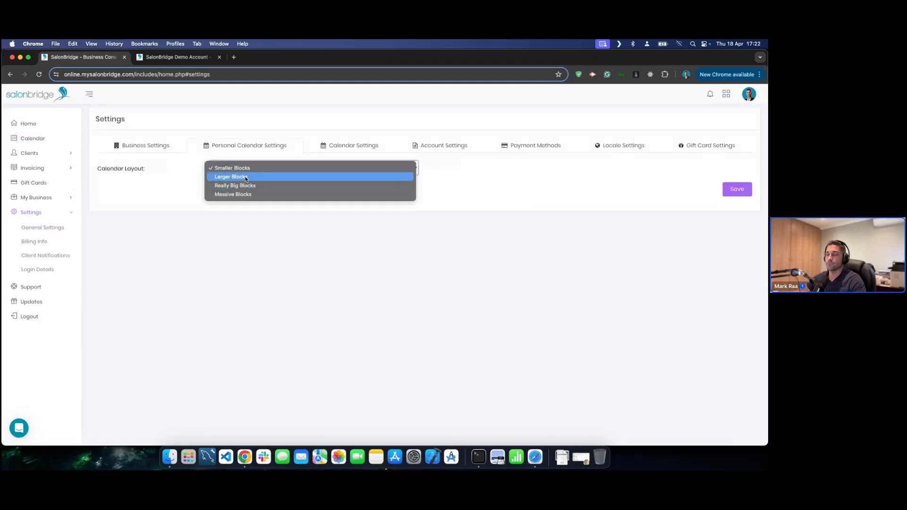
click(240, 187)
click(735, 189)
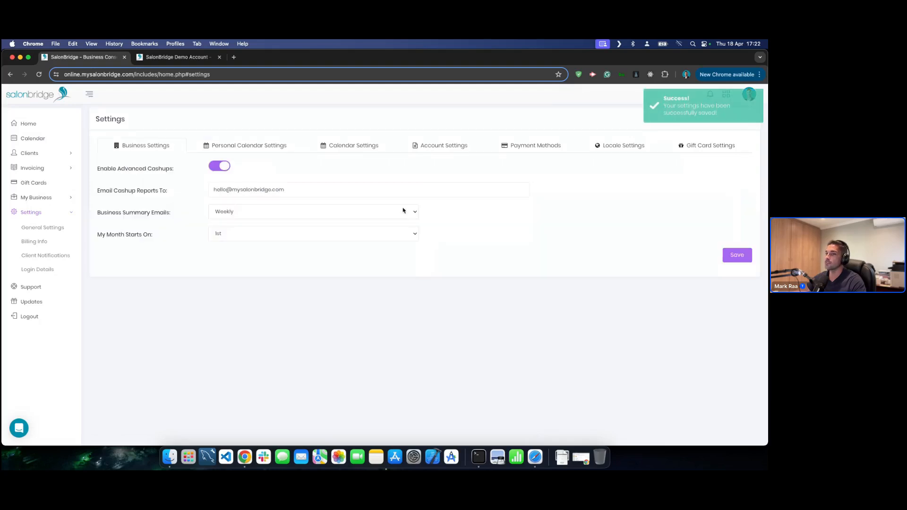
click(43, 138)
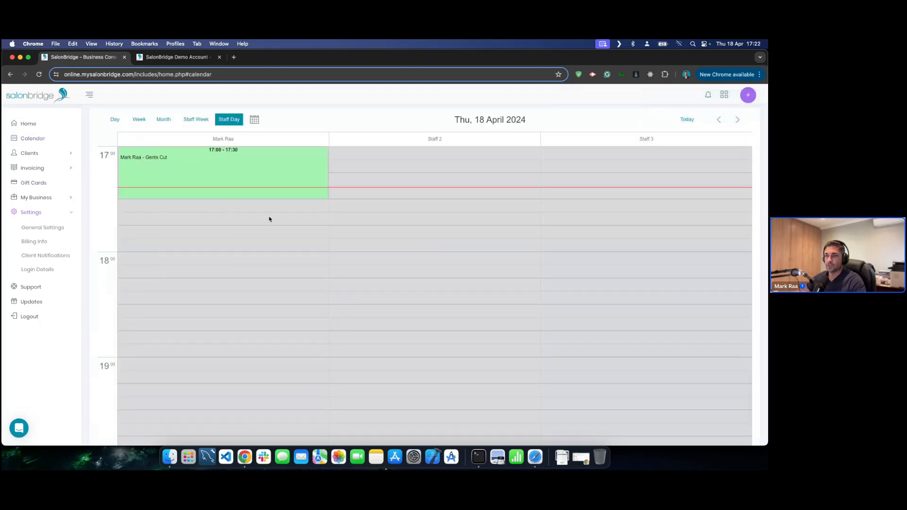
scroll(269, 219, up, 5)
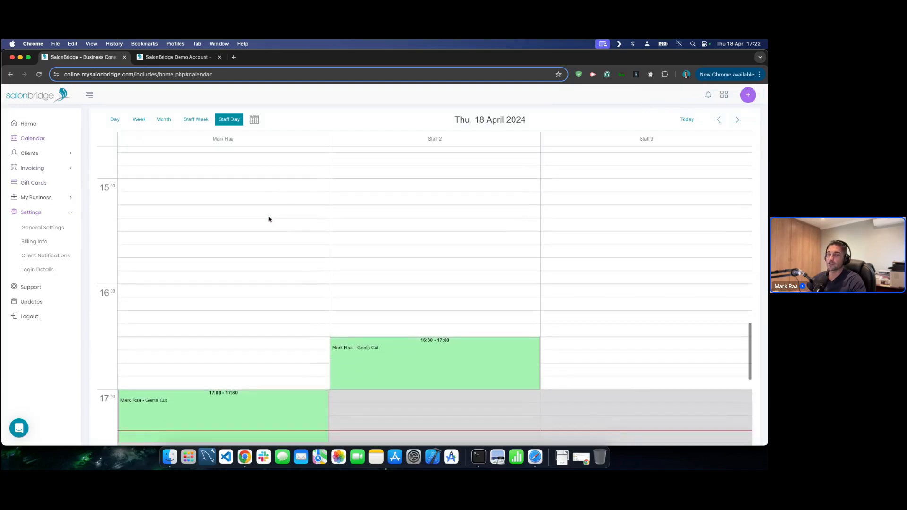
scroll(237, 218, down, 2)
scroll(236, 321, down, 2)
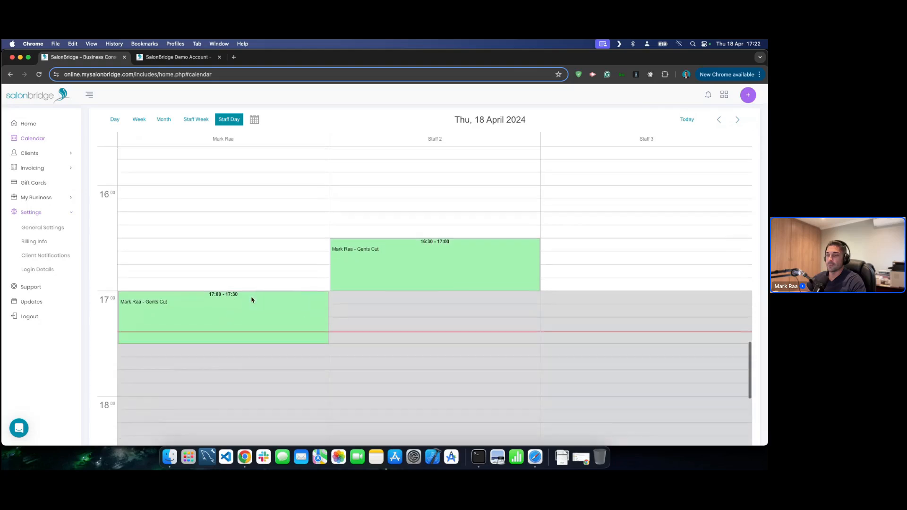
scroll(232, 304, down, 1)
scroll(237, 286, down, 2)
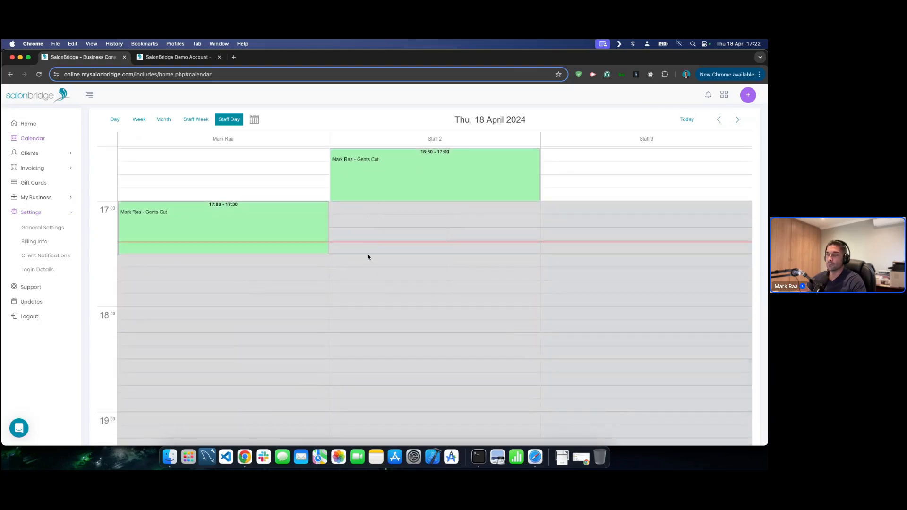
scroll(397, 231, up, 4)
scroll(279, 221, down, 1)
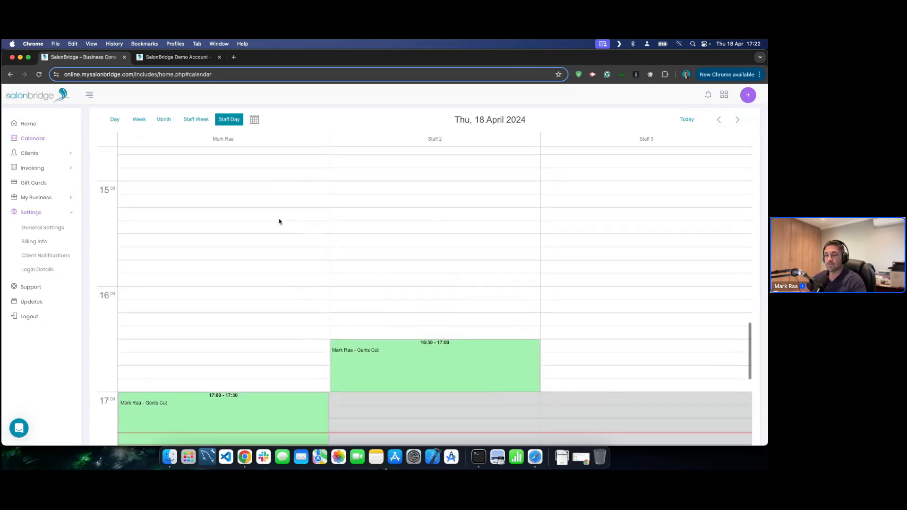
scroll(281, 222, down, 1)
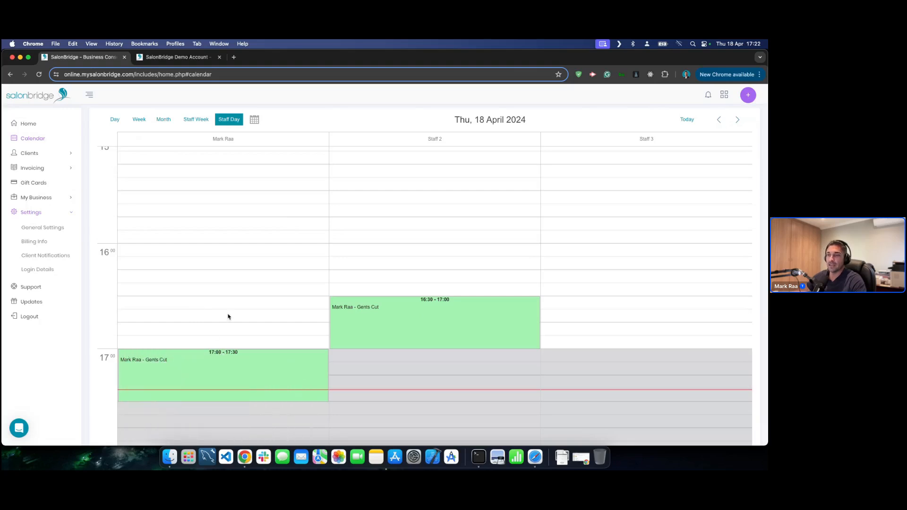
scroll(228, 316, up, 1)
scroll(228, 314, up, 2)
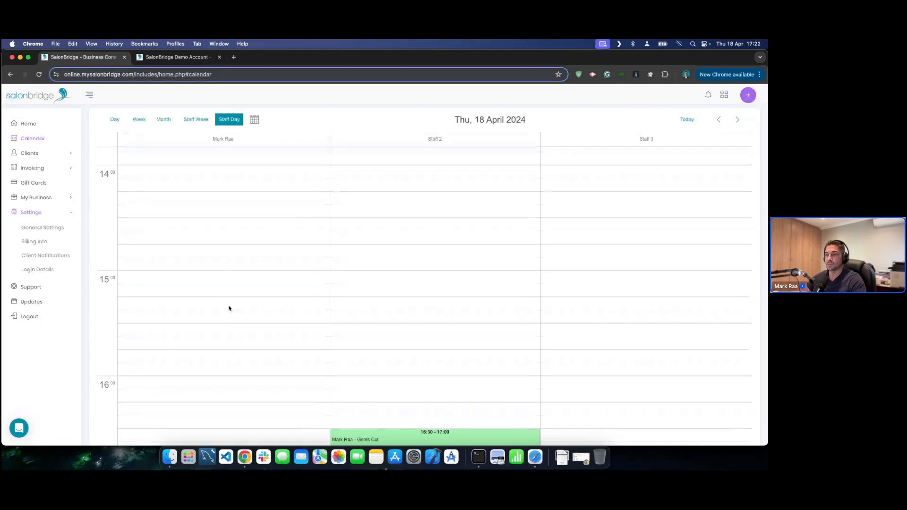
scroll(230, 307, down, 1)
scroll(231, 307, down, 2)
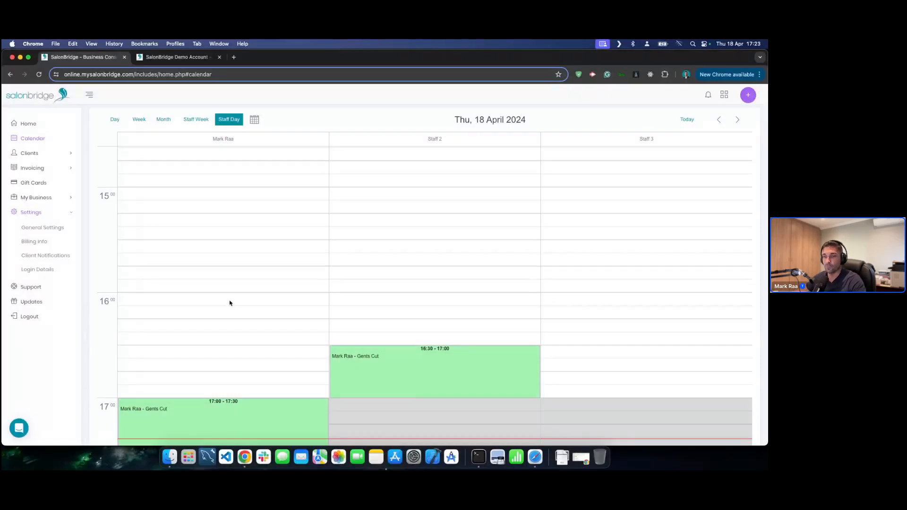
click(41, 229)
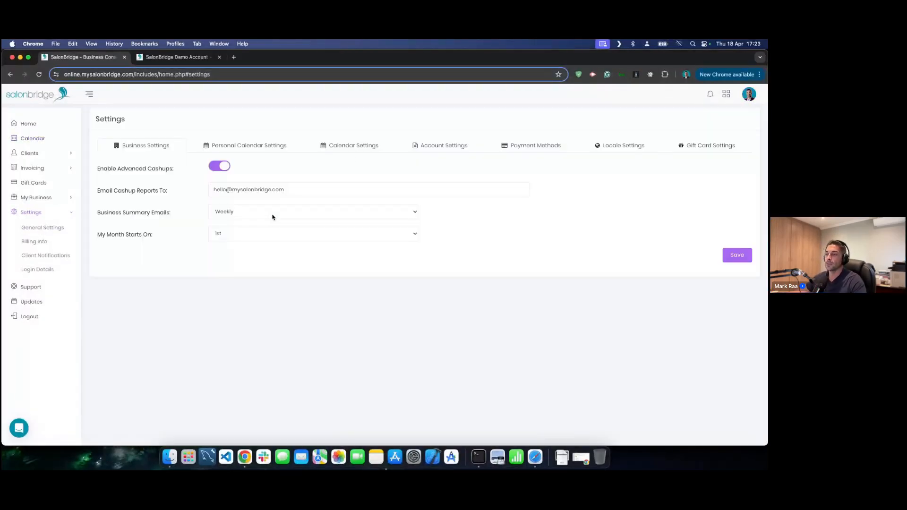
- Switch off 'Allow staff to back date' in Calendar Settings, then view Account Settings
click(369, 149)
click(259, 152)
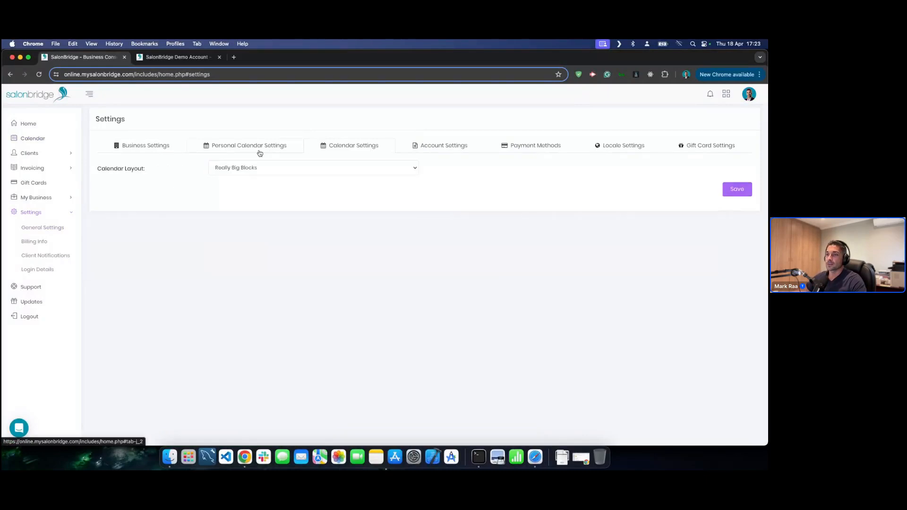
click(354, 152)
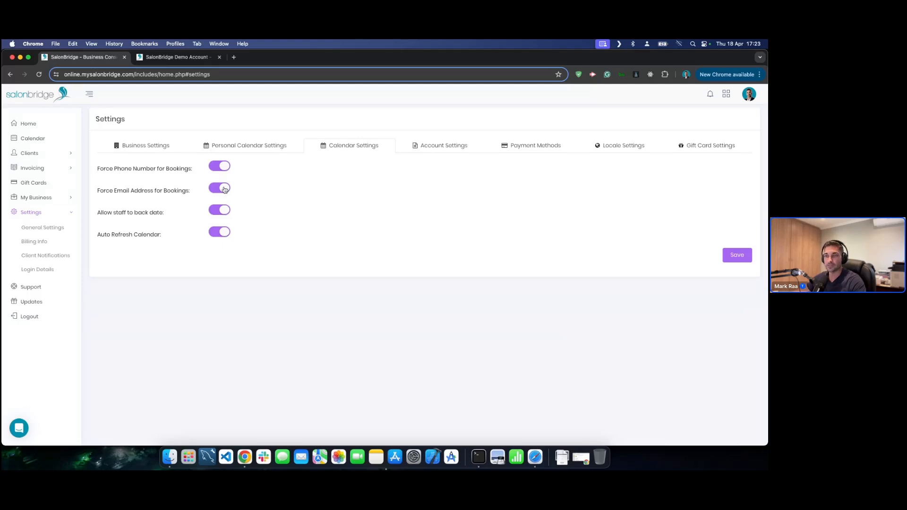
click(225, 213)
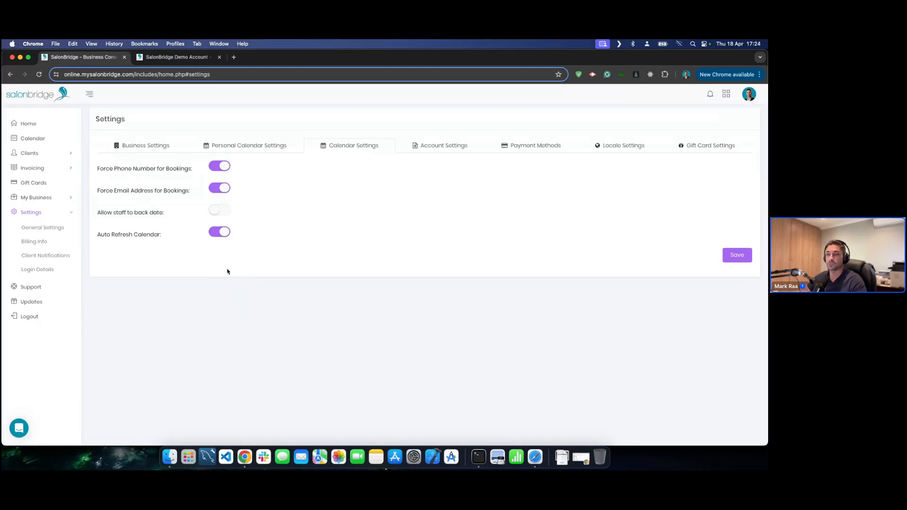
click(445, 147)
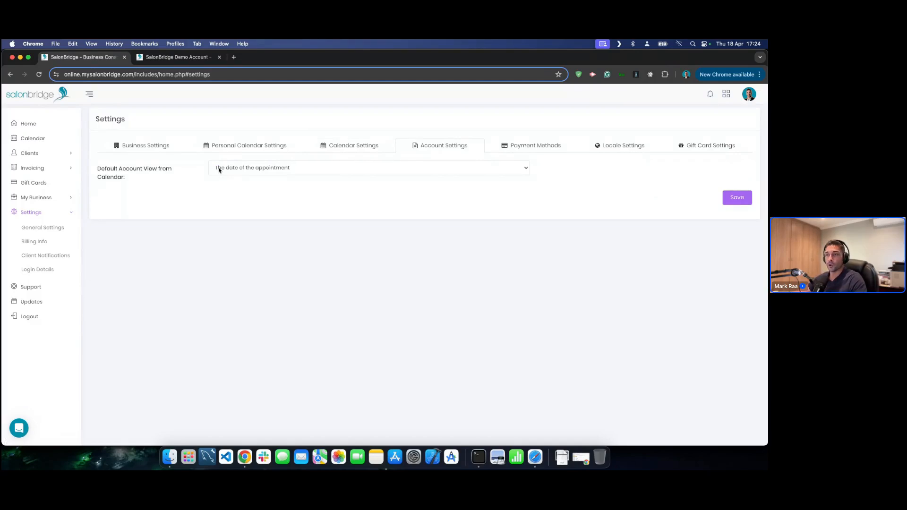
click(311, 170)
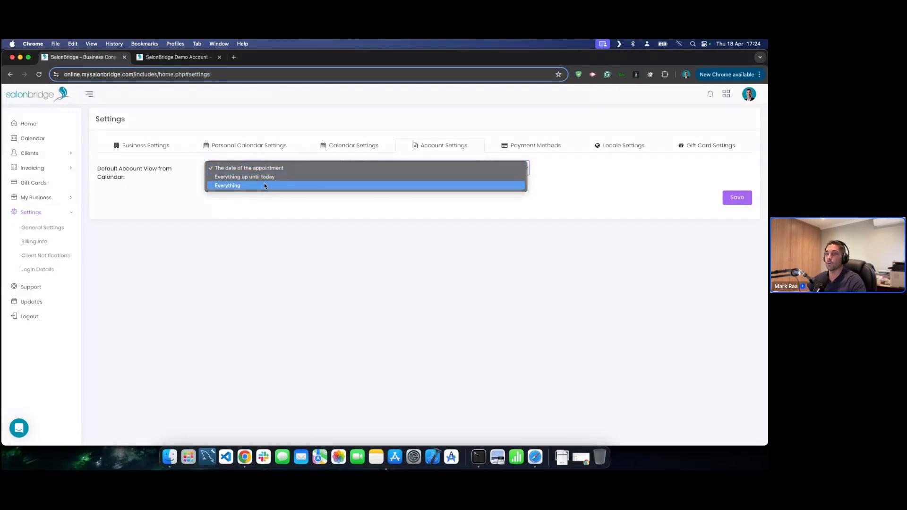
click(274, 214)
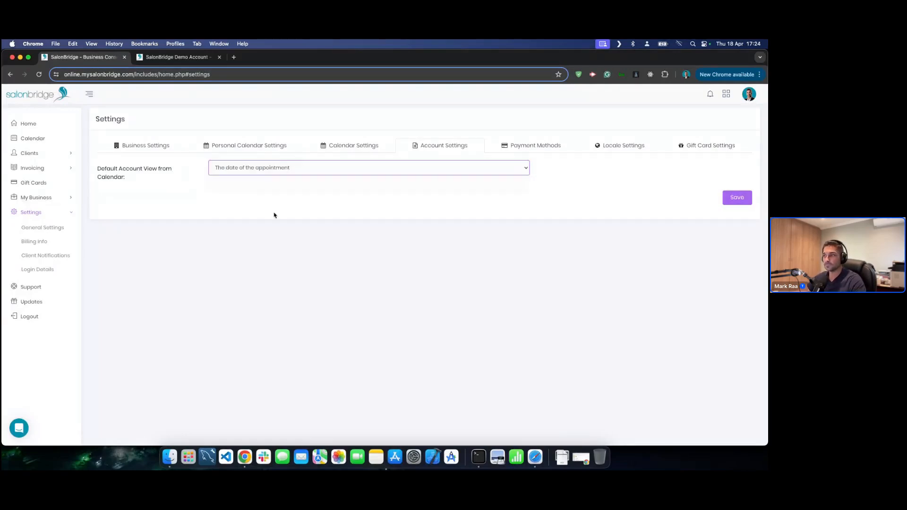
- Make Cash the default payment method instead of Credit Card and save it
click(534, 146)
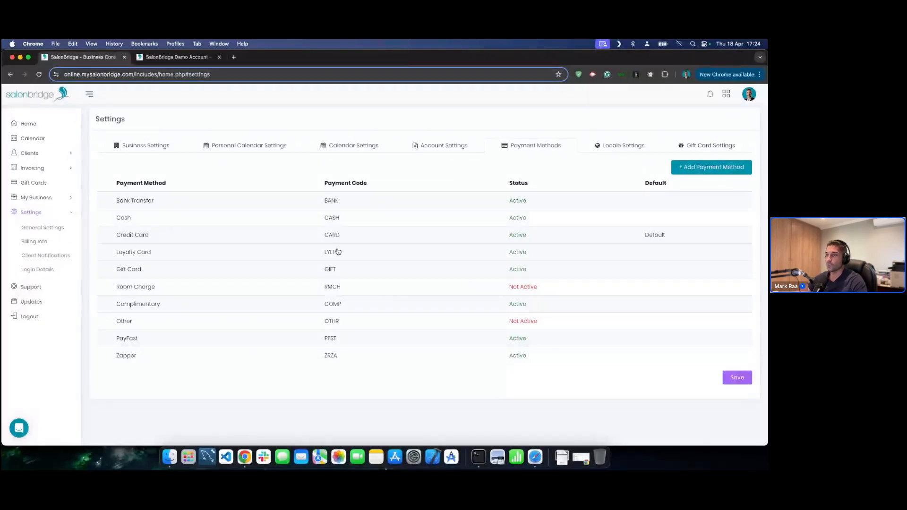
click(333, 220)
click(308, 245)
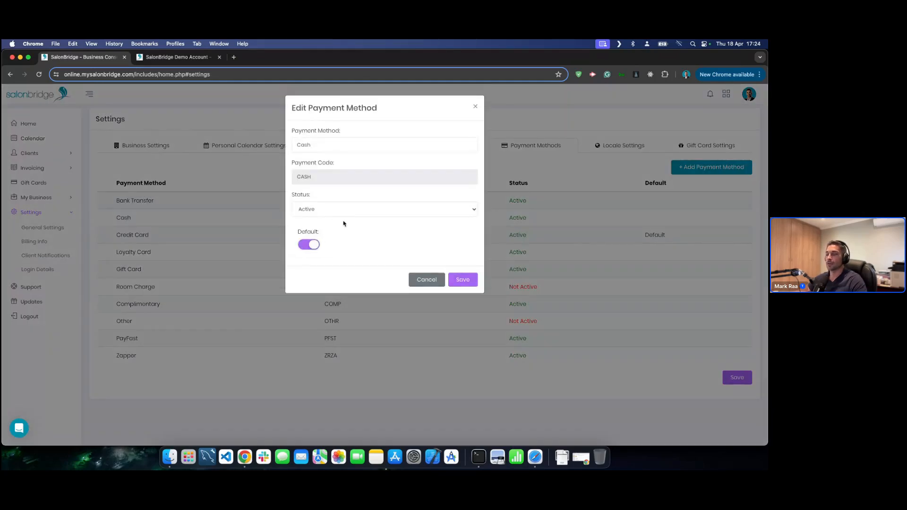
click(464, 280)
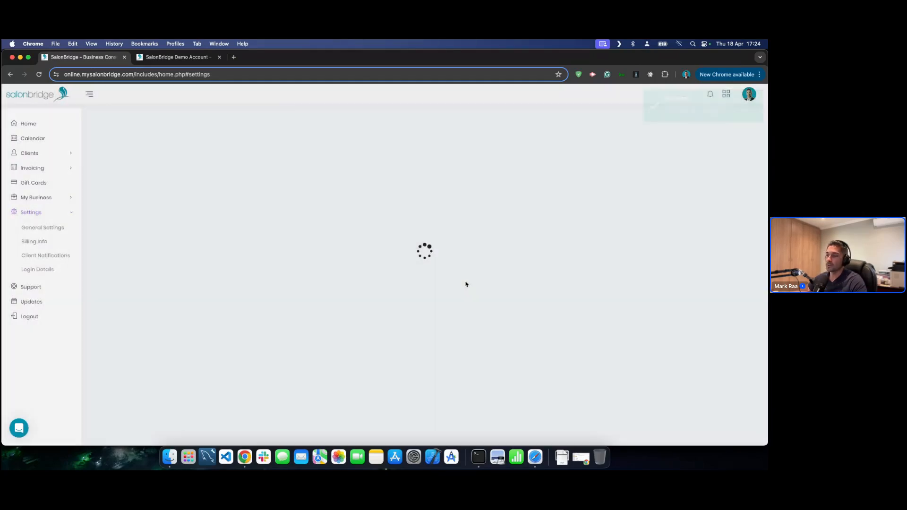
click(531, 147)
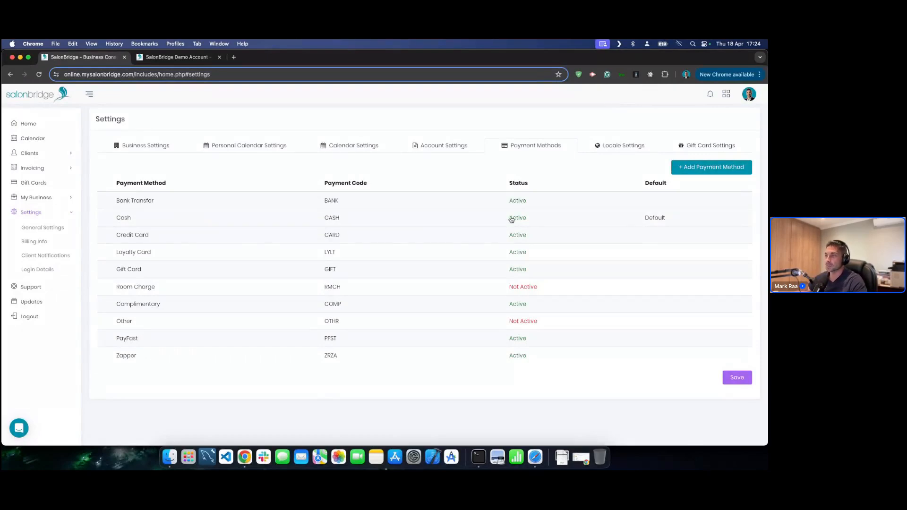
click(716, 146)
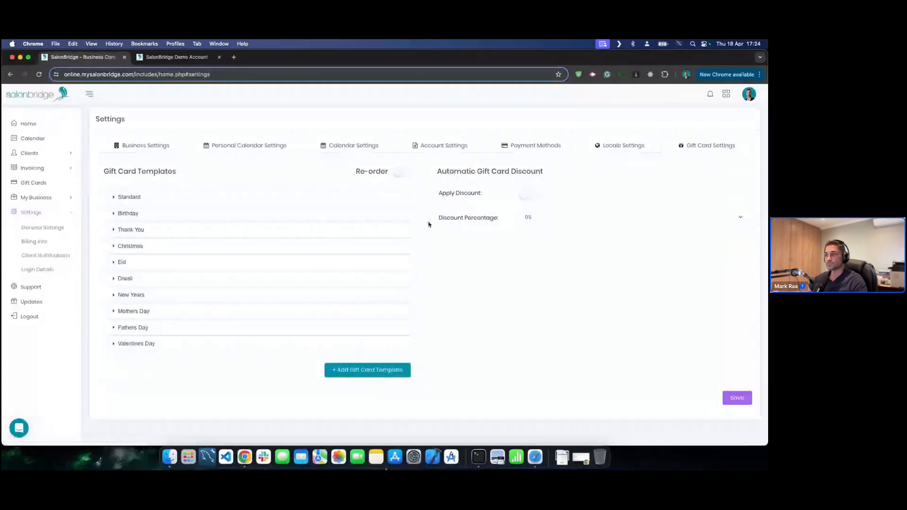
- Expand and collapse the Standard and Birthday gift card templates, then cancel a new template
click(263, 201)
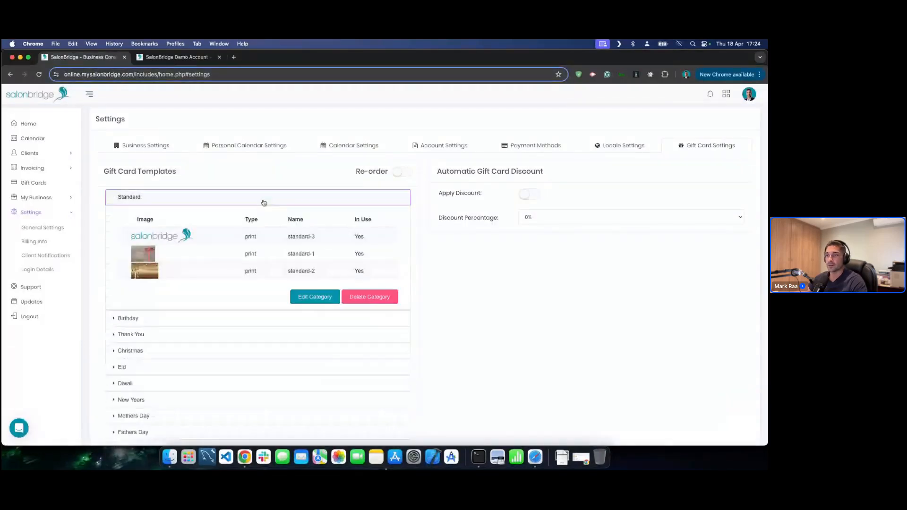
click(269, 198)
click(225, 217)
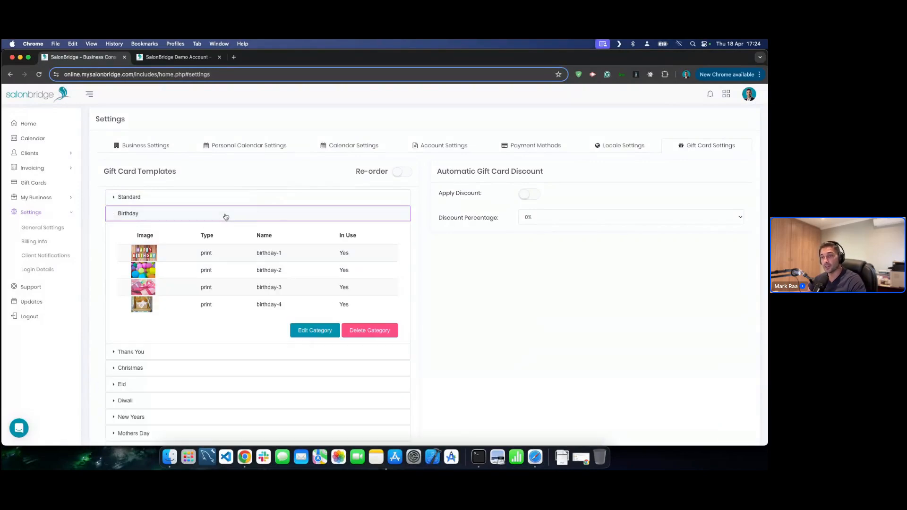
click(328, 218)
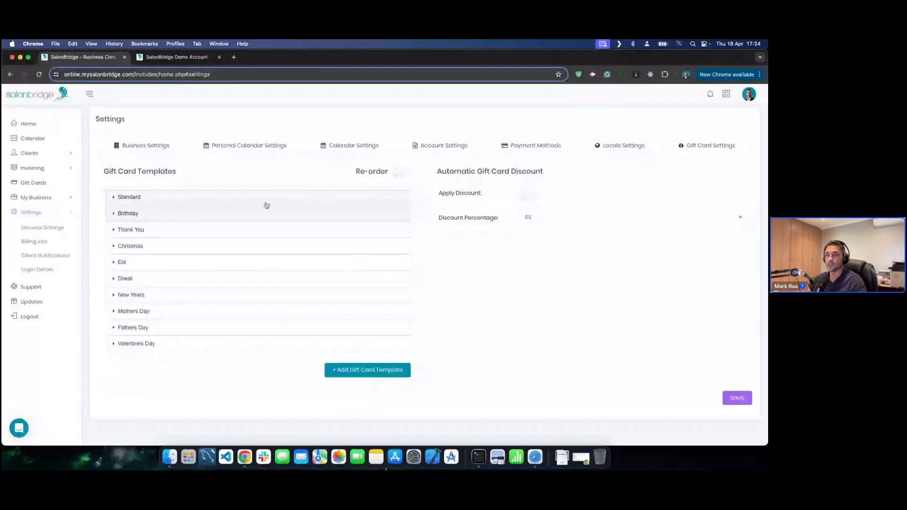
click(368, 372)
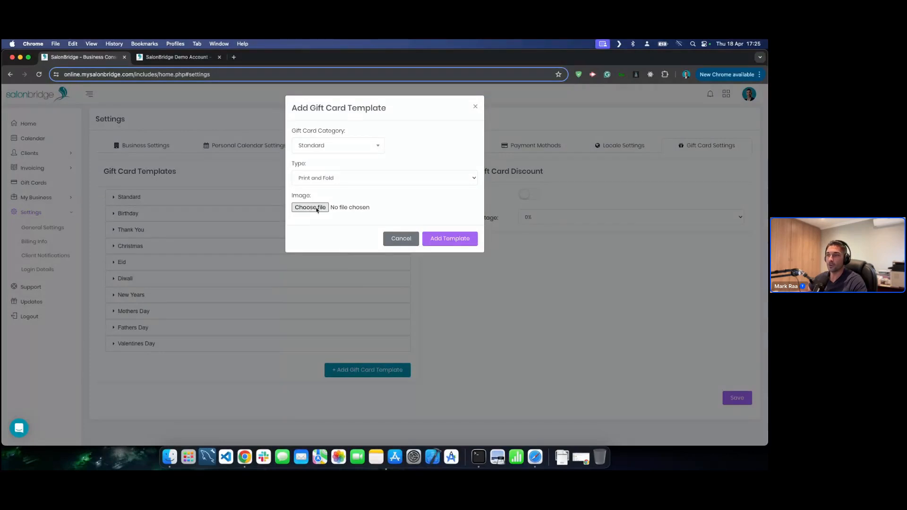
click(401, 238)
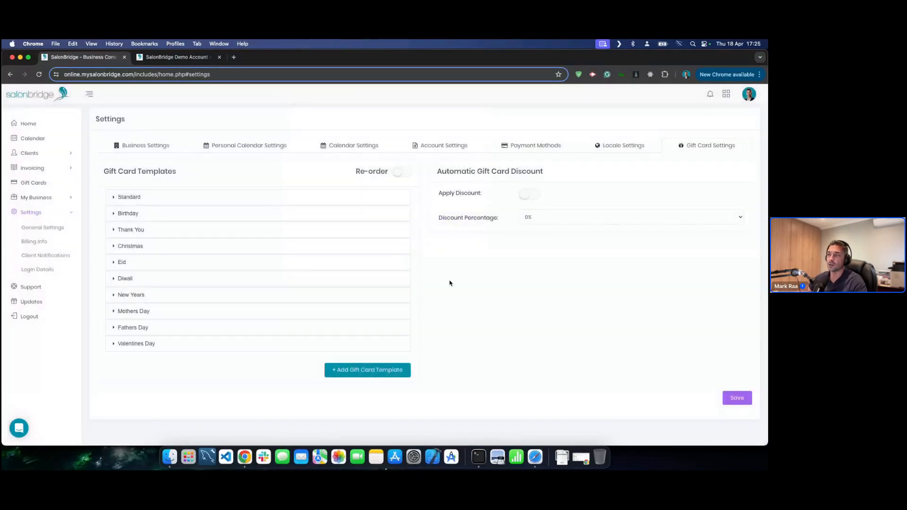
- Glance at Billing Information, then open the Login Details page
click(34, 242)
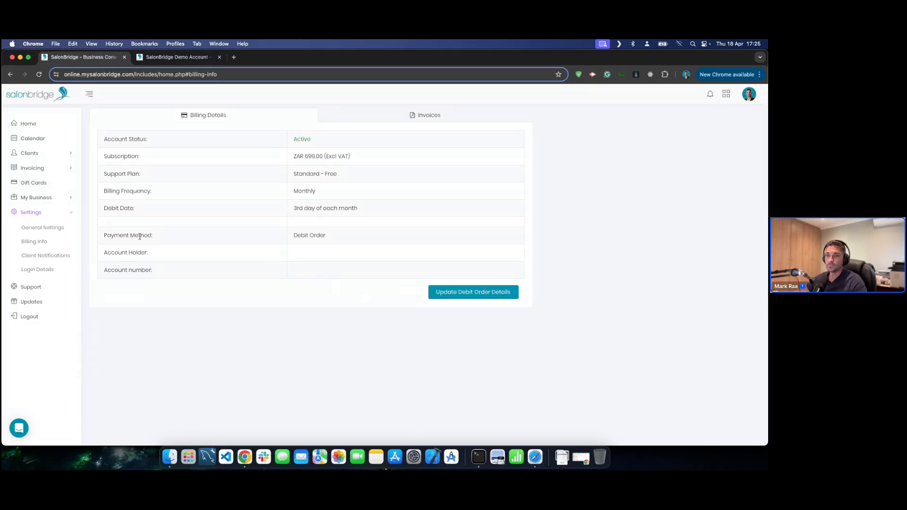
click(35, 269)
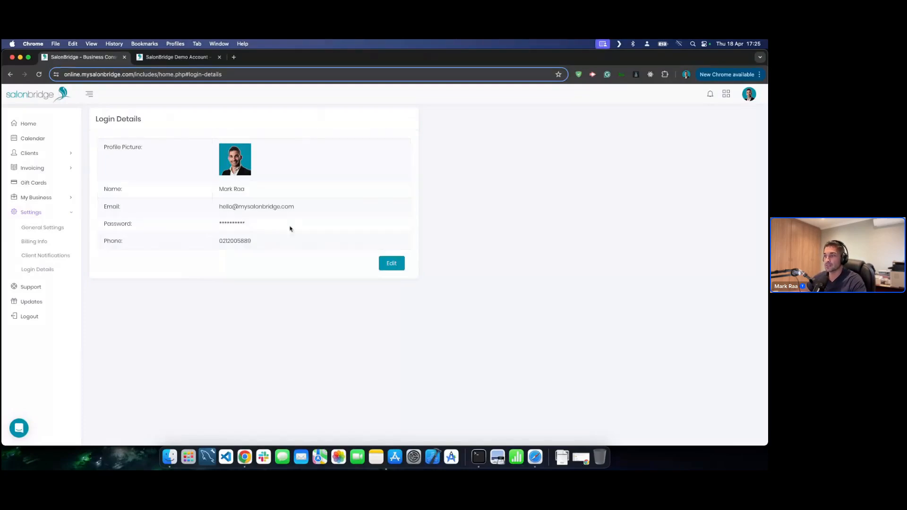
- Open and cancel the Login Details edit form, then collapse the Settings submenu
click(391, 263)
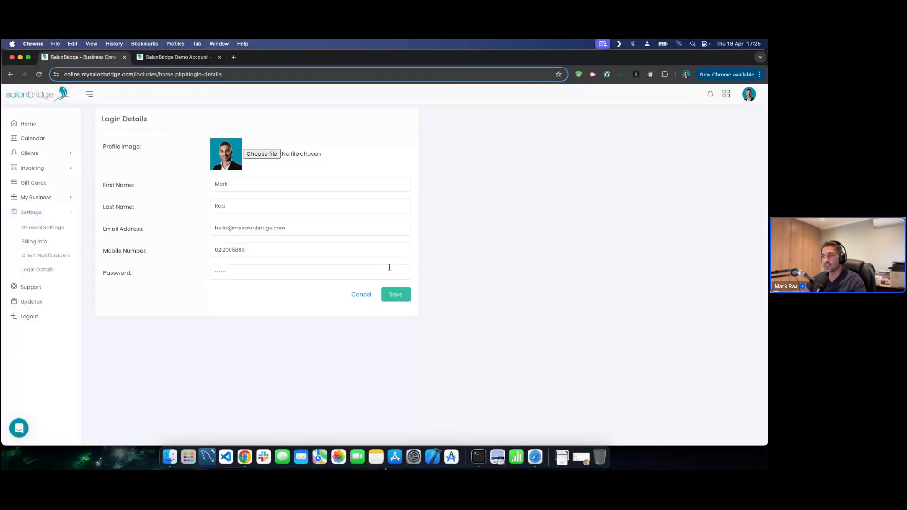
click(361, 294)
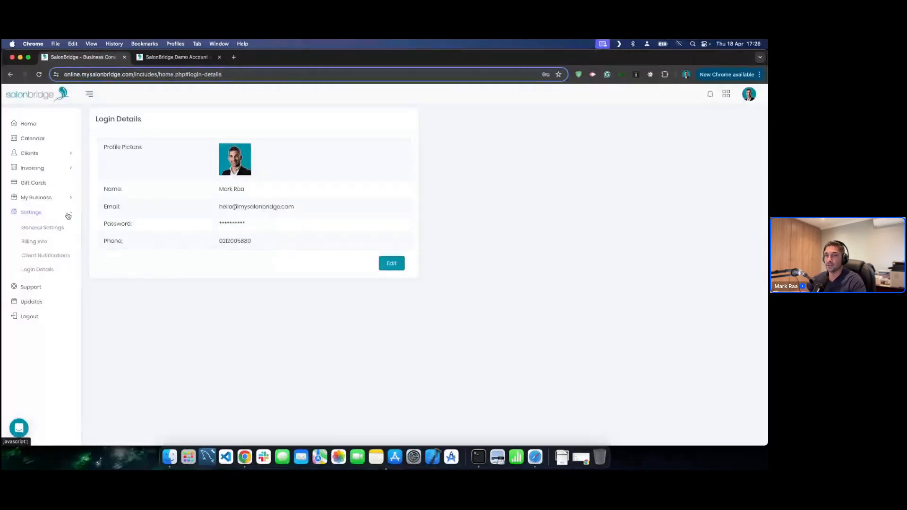
click(68, 216)
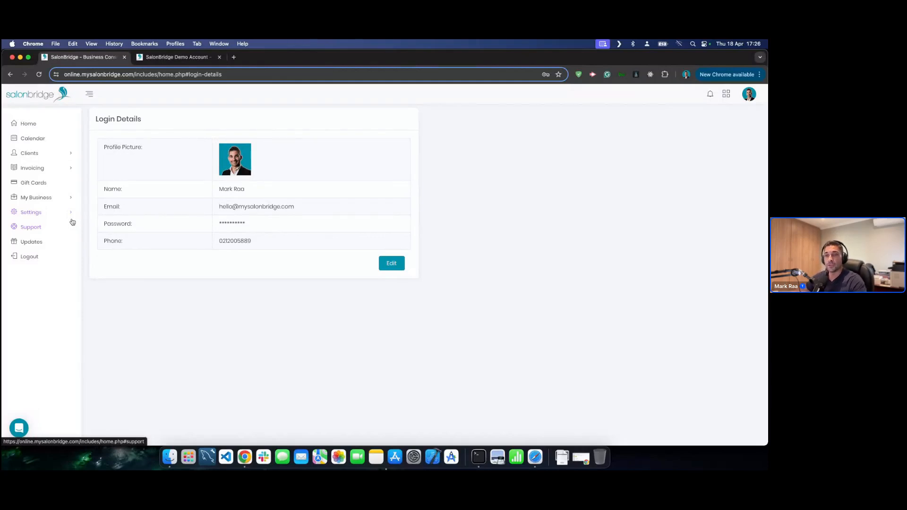
- Go to Support Details and bring up the Intercom help messenger
click(36, 229)
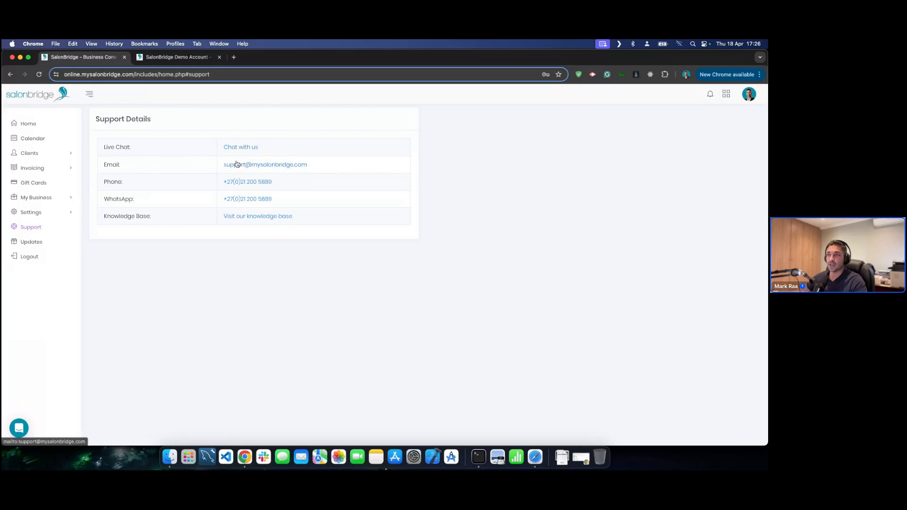
click(240, 147)
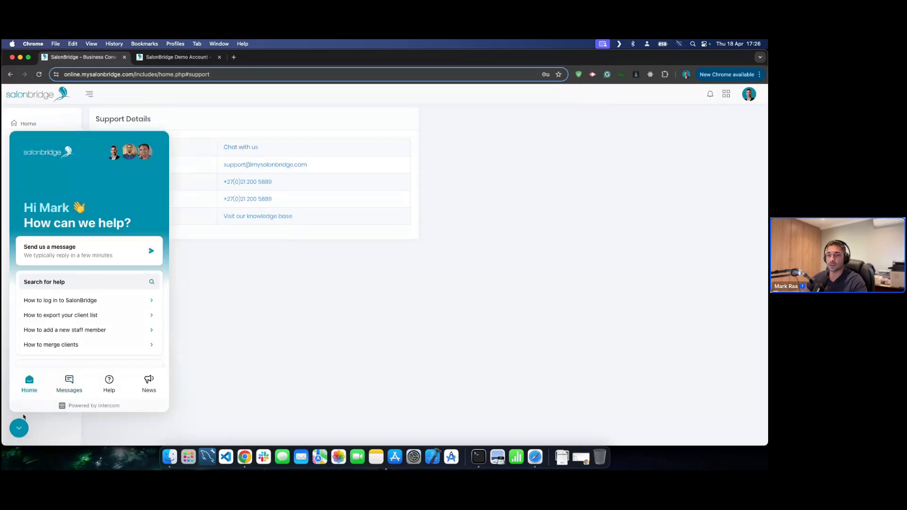
click(19, 429)
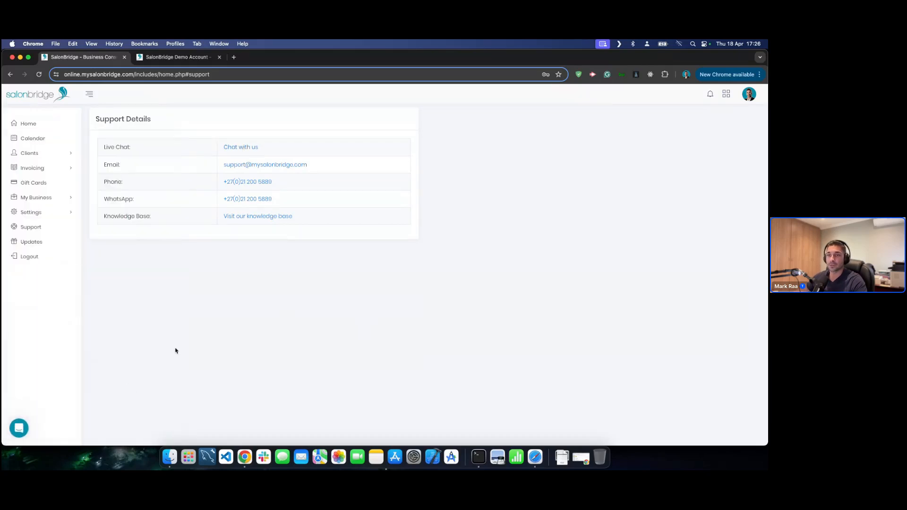
click(19, 430)
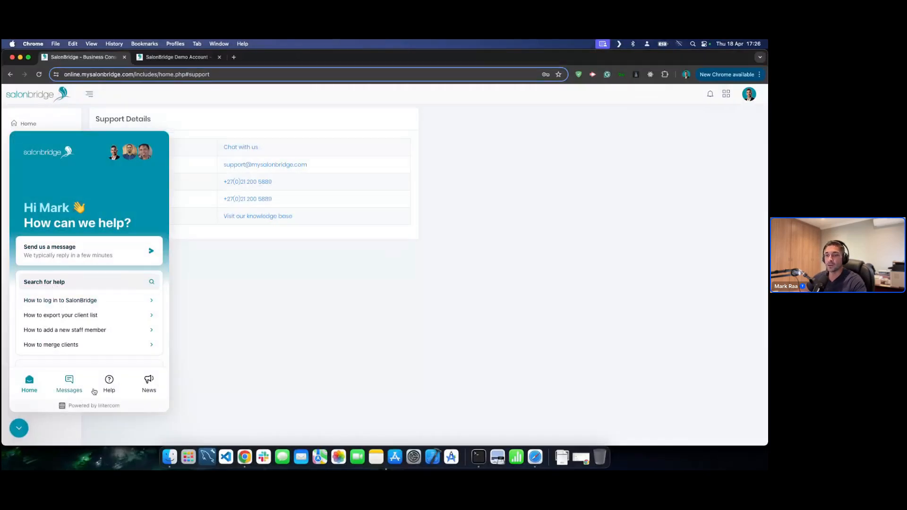
click(109, 383)
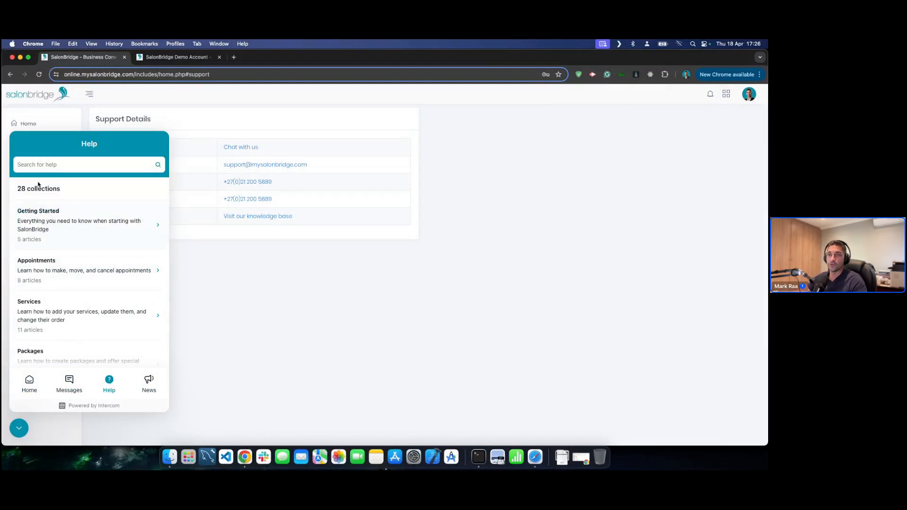
scroll(69, 239, down, 2)
scroll(69, 239, up, 2)
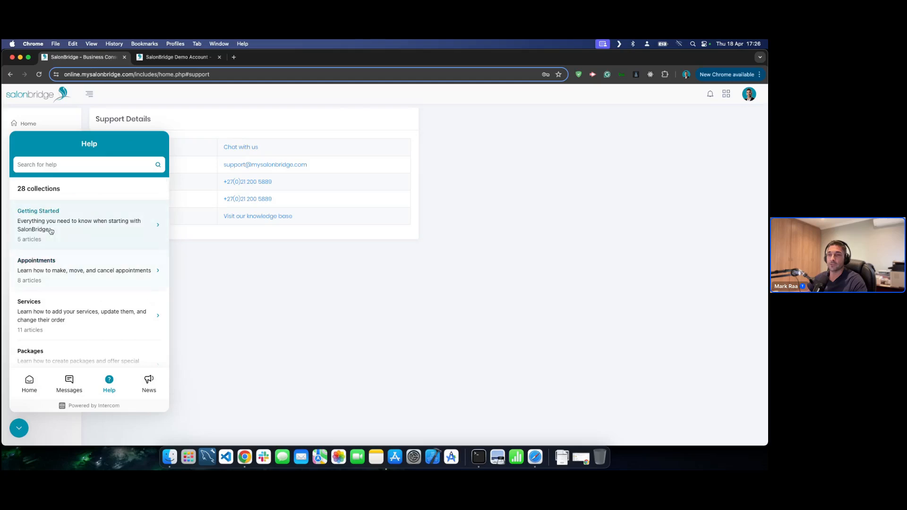
click(74, 216)
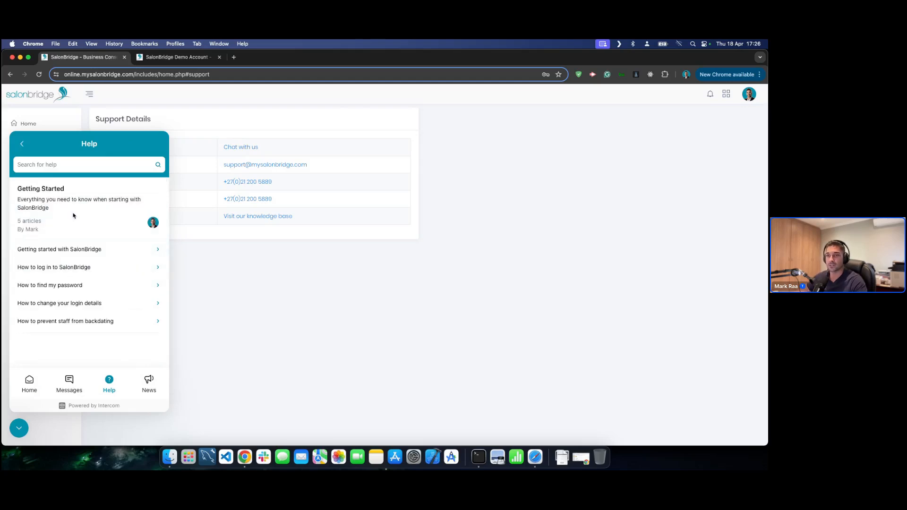
click(22, 143)
scroll(71, 244, down, 1)
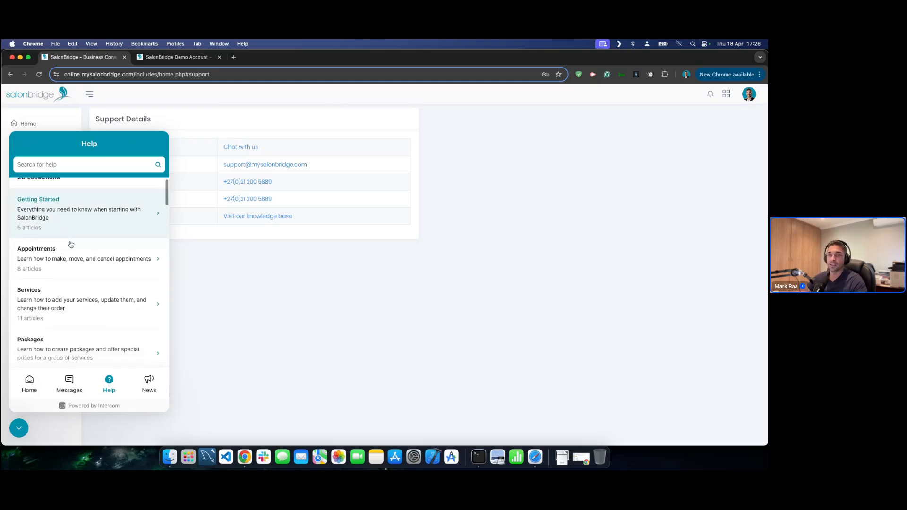
scroll(71, 244, down, 4)
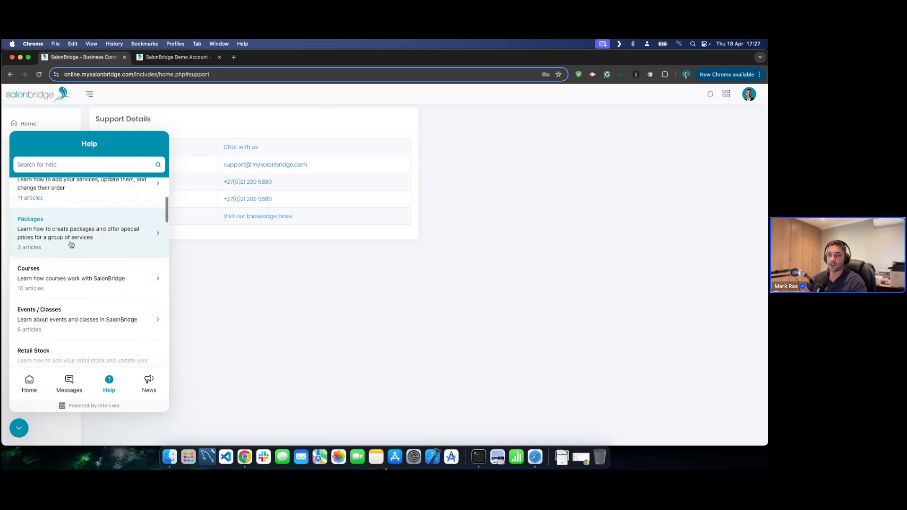
scroll(70, 245, up, 2)
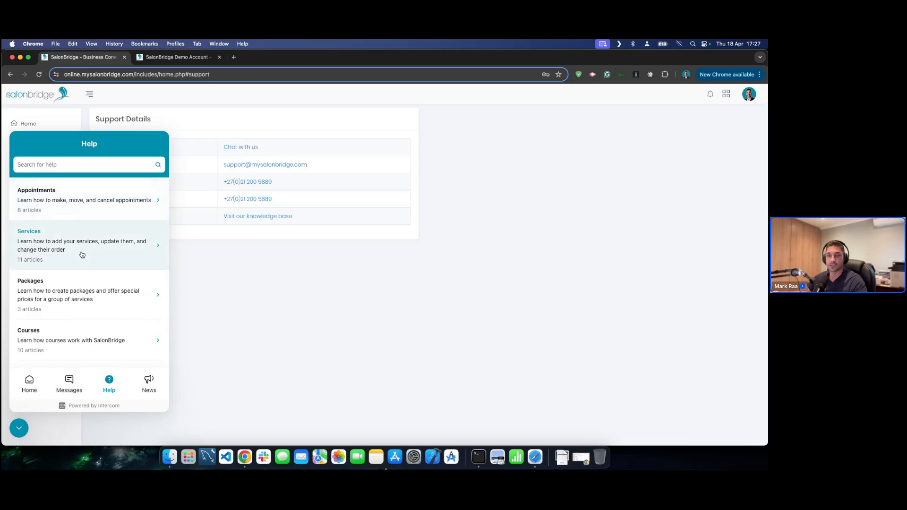
scroll(81, 255, down, 6)
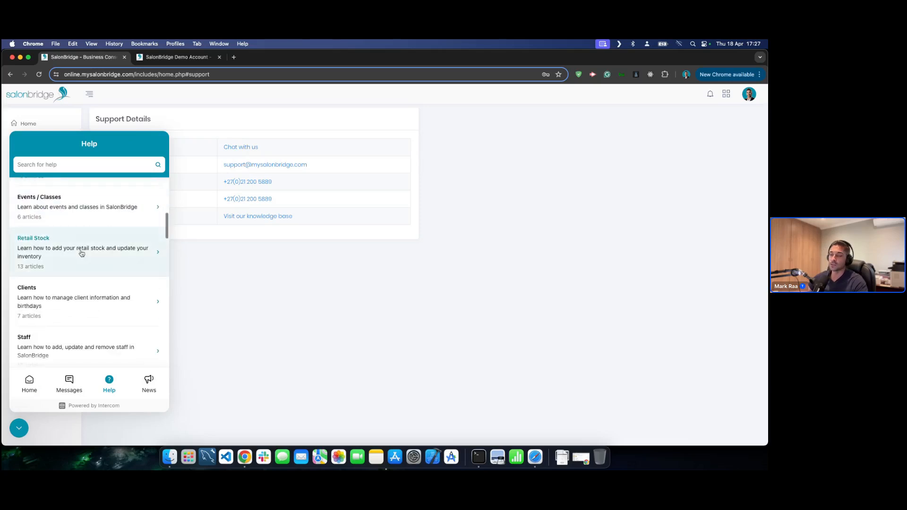
click(82, 254)
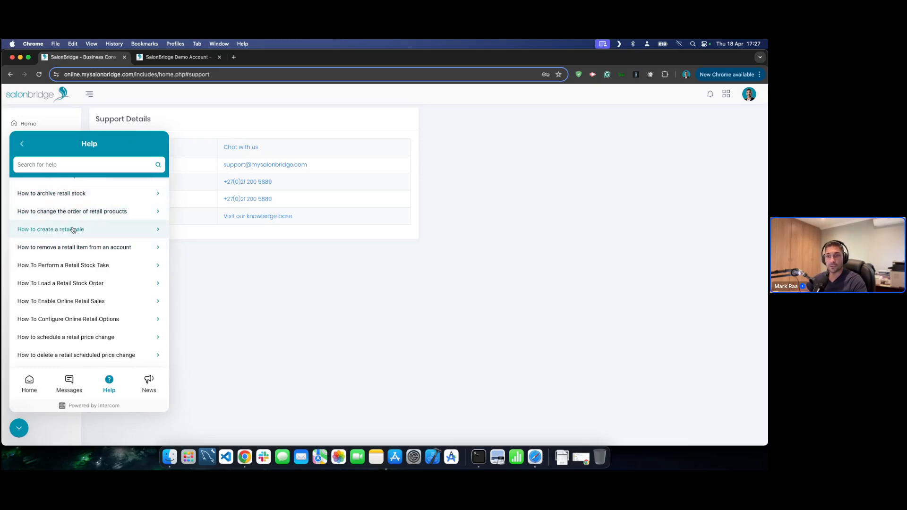
click(66, 282)
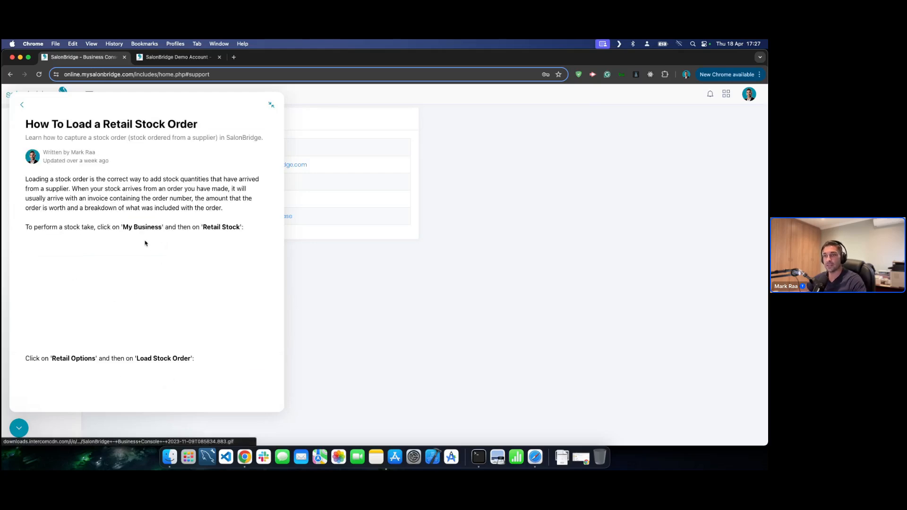
scroll(115, 231, down, 2)
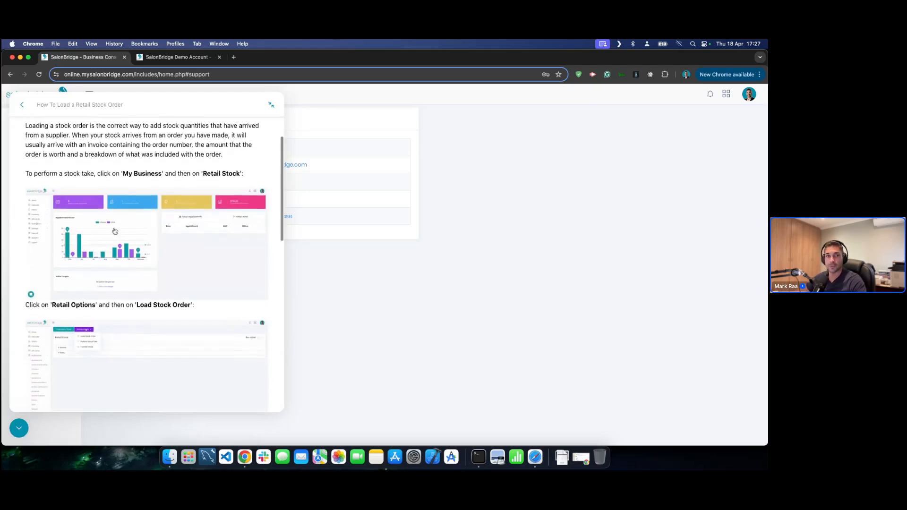
scroll(115, 231, up, 2)
click(24, 105)
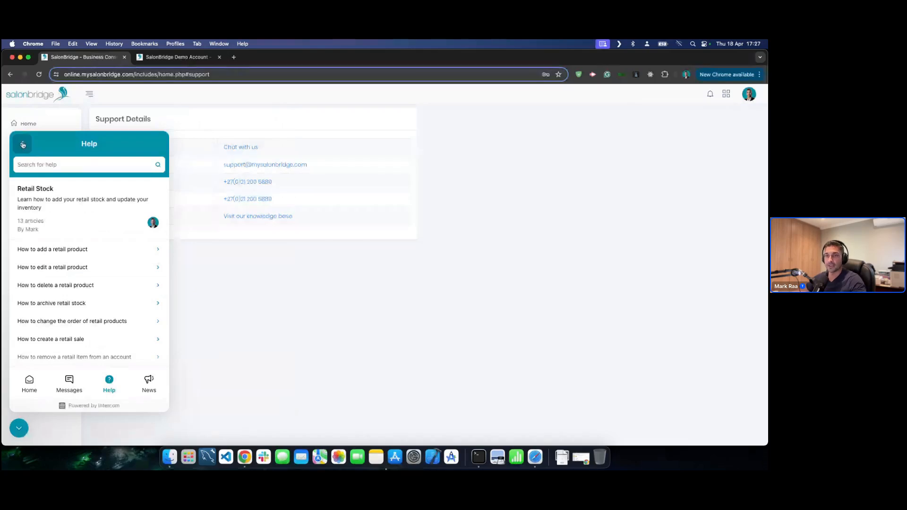
click(22, 145)
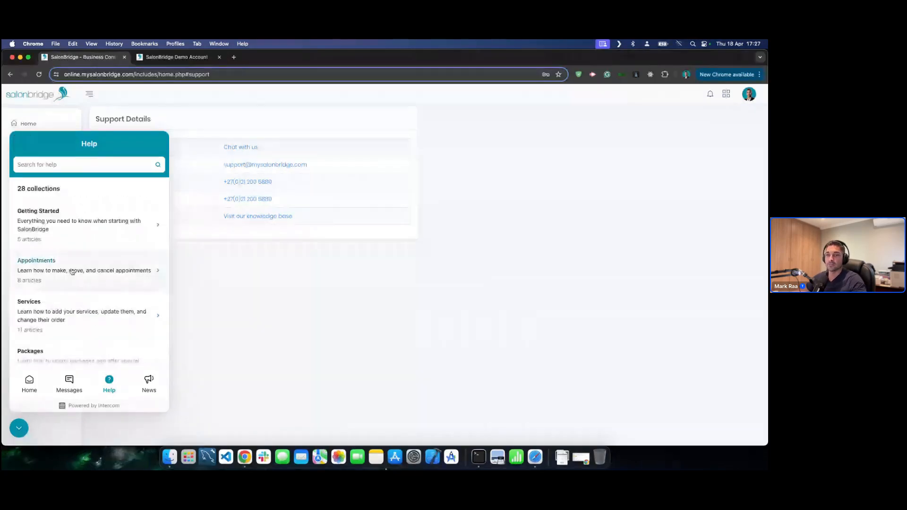
scroll(73, 270, down, 5)
scroll(74, 271, down, 4)
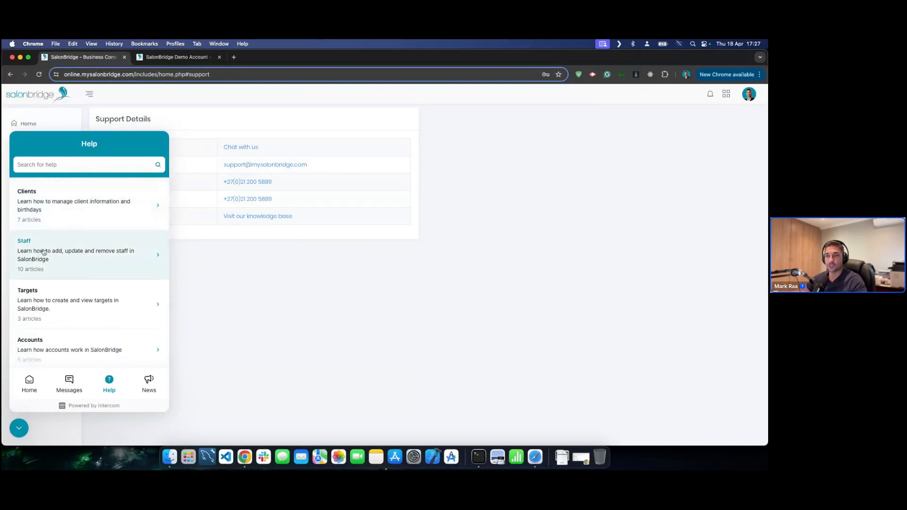
click(69, 250)
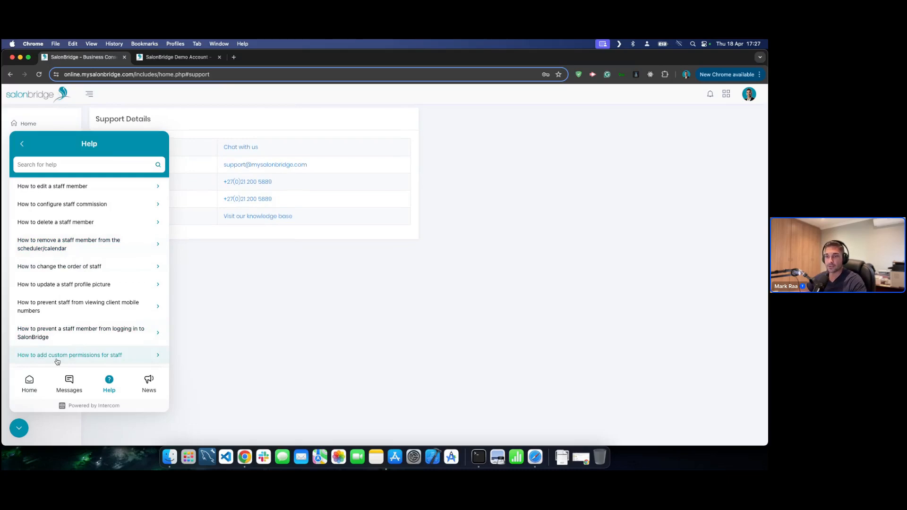
click(62, 357)
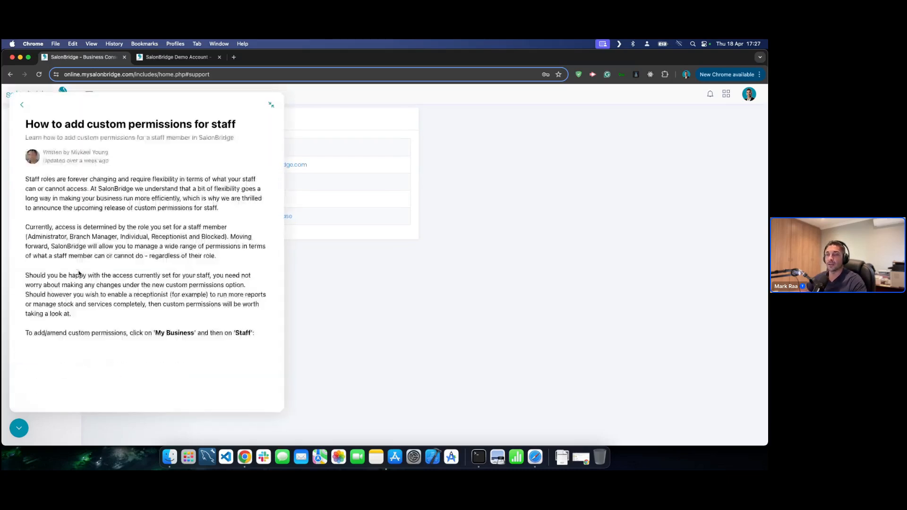
scroll(85, 269, down, 5)
scroll(85, 269, down, 6)
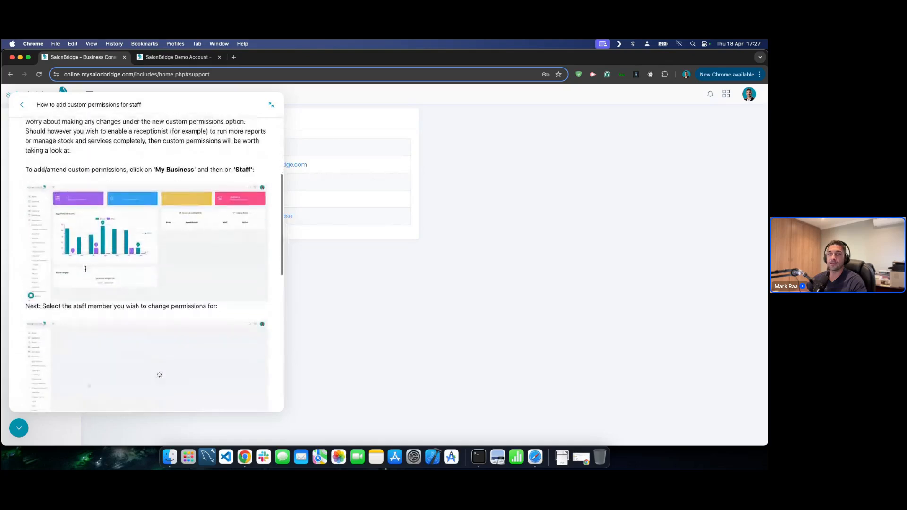
scroll(85, 273, up, 10)
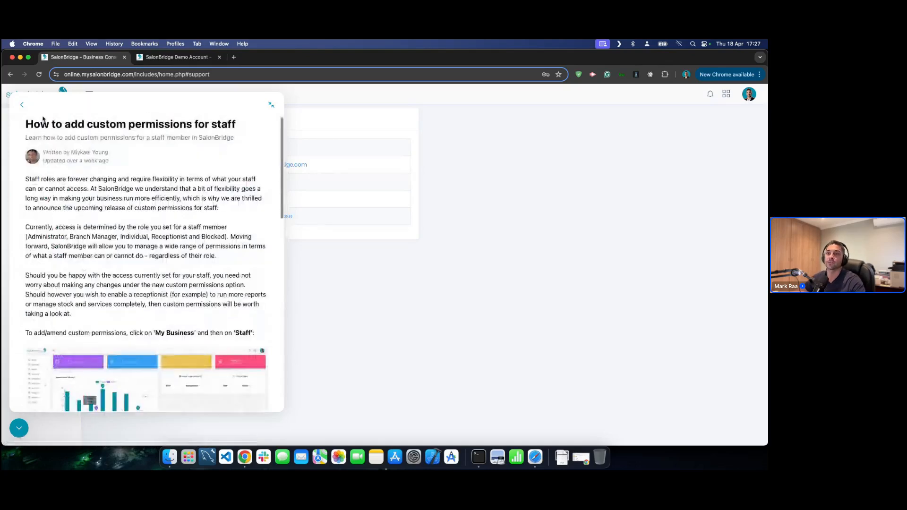
click(23, 105)
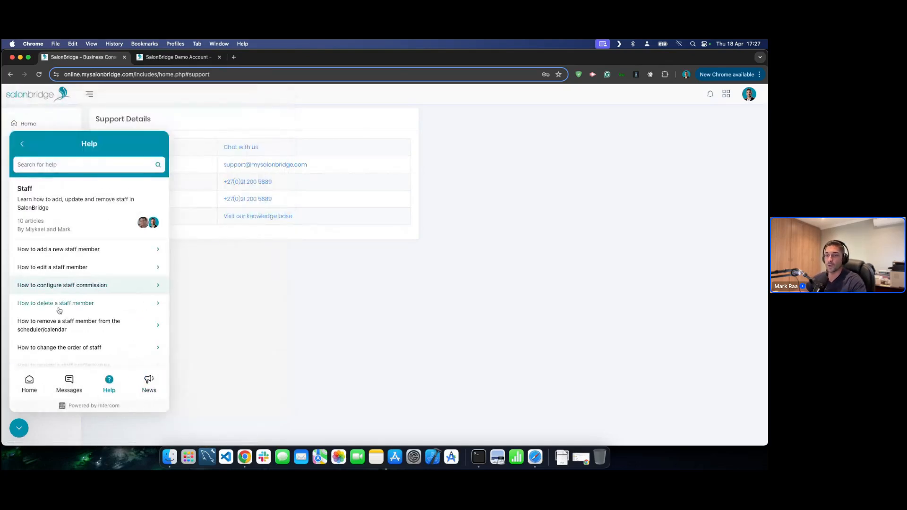
click(32, 380)
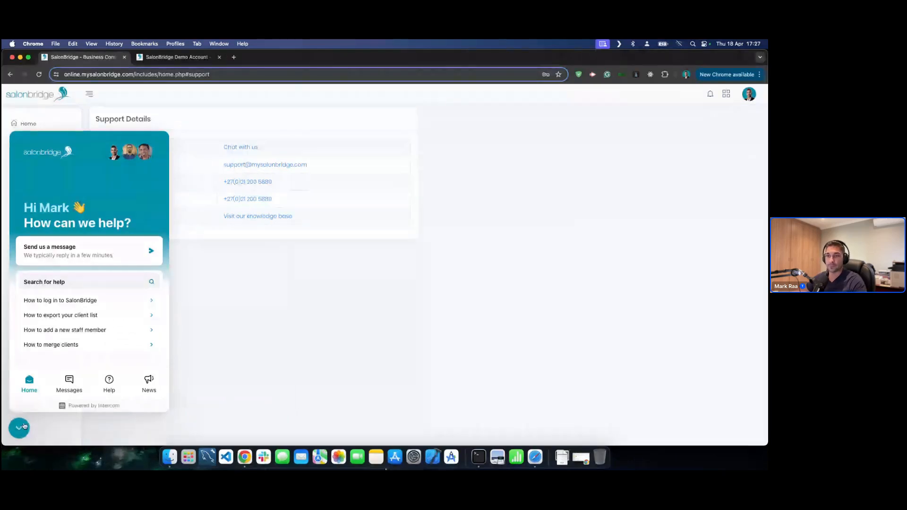
- Close the help messenger and return to the Home dashboard
click(20, 425)
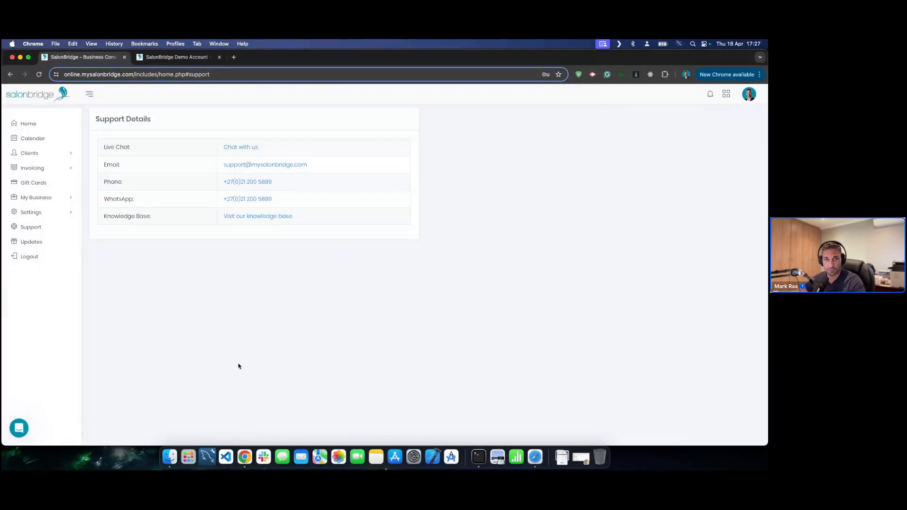
click(40, 129)
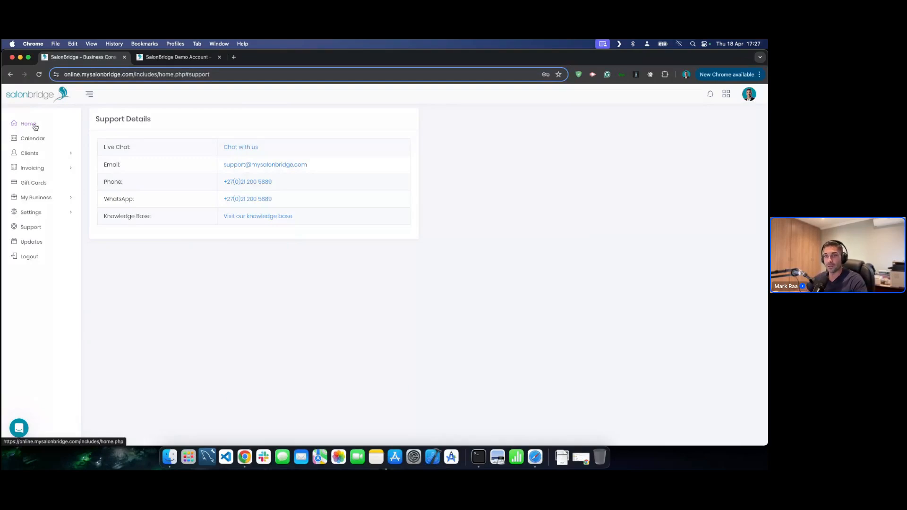
click(35, 126)
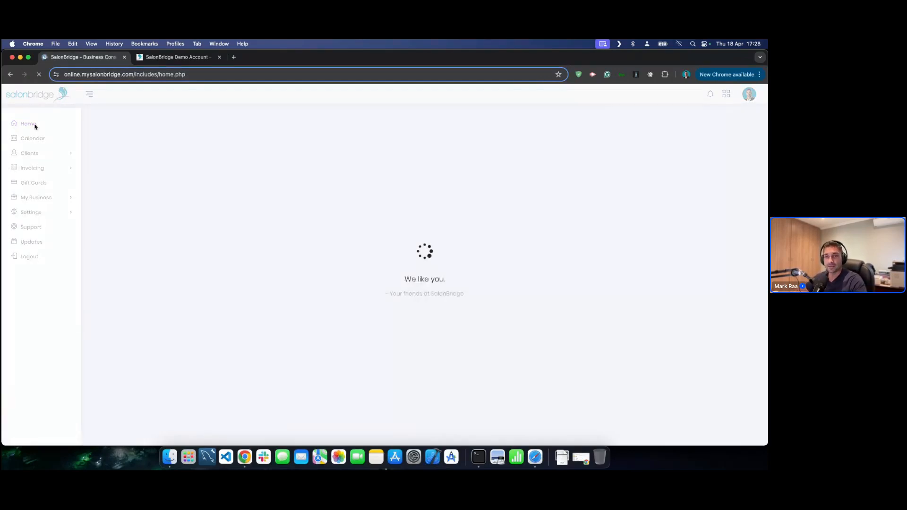